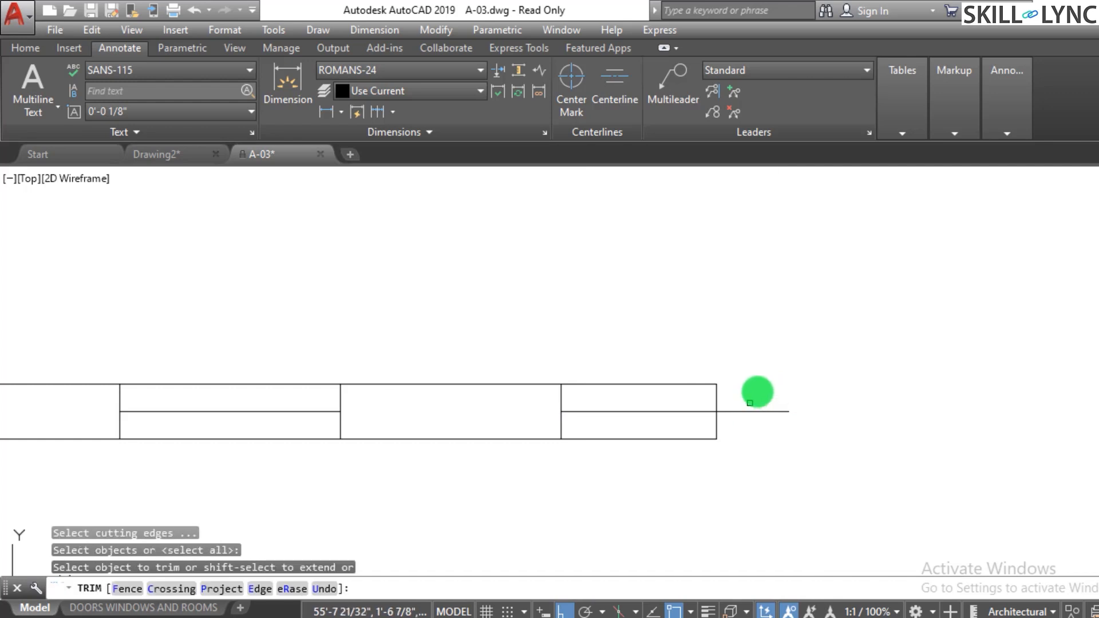
- Trim the short stray line segment extending past the right end of the block
click(758, 393)
click(751, 442)
key(Escape)
- Add a linear dimension across the width of the block's first cell along its top edge
scroll(751, 432, down, 4)
scroll(751, 432, up, 4)
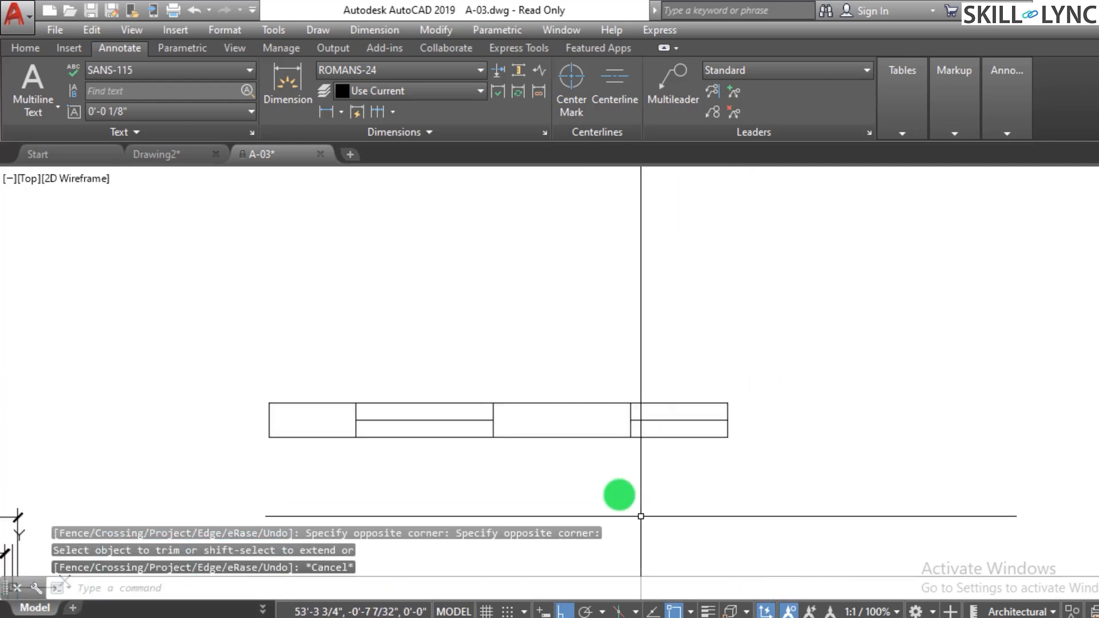
scroll(599, 479, down, 2)
scroll(572, 496, up, 4)
scroll(464, 406, down, 2)
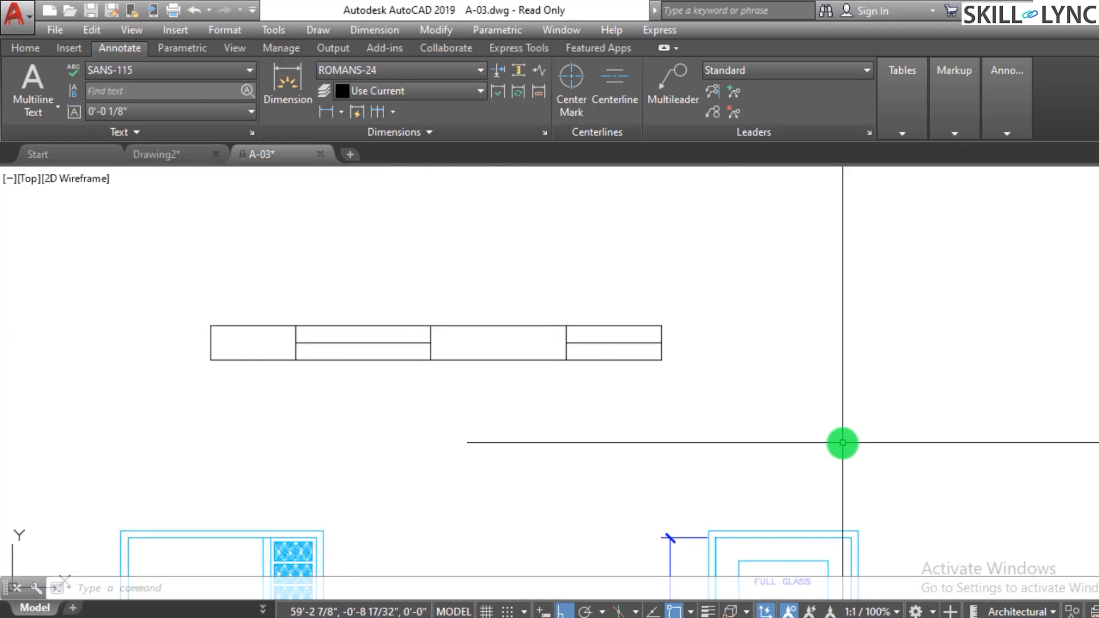
text(di)
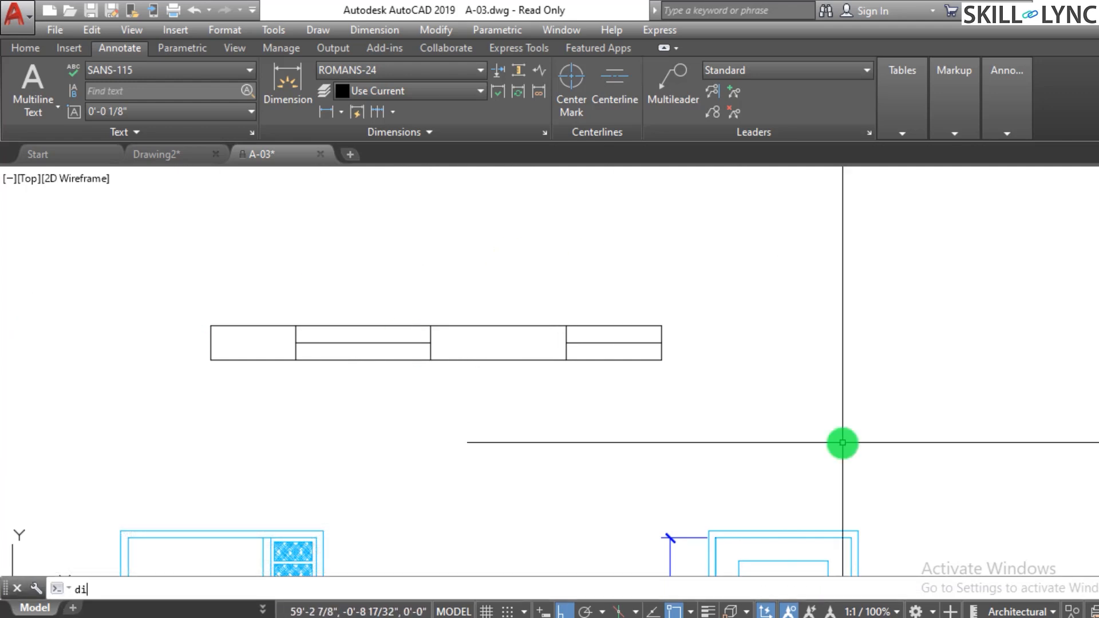
text(mlin)
key(Return)
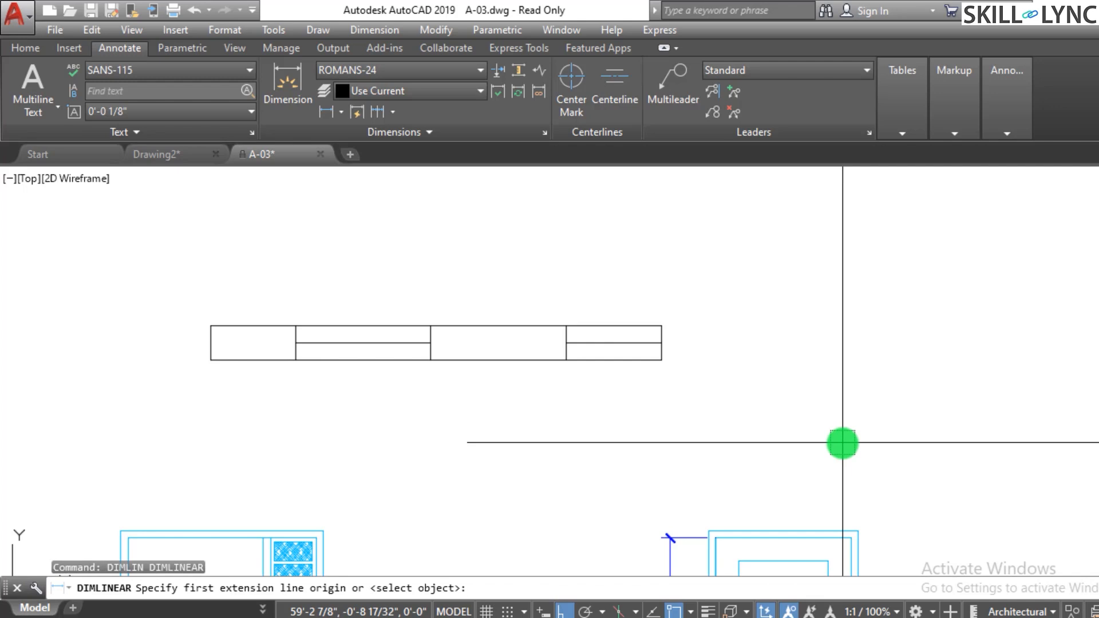
click(228, 324)
click(287, 322)
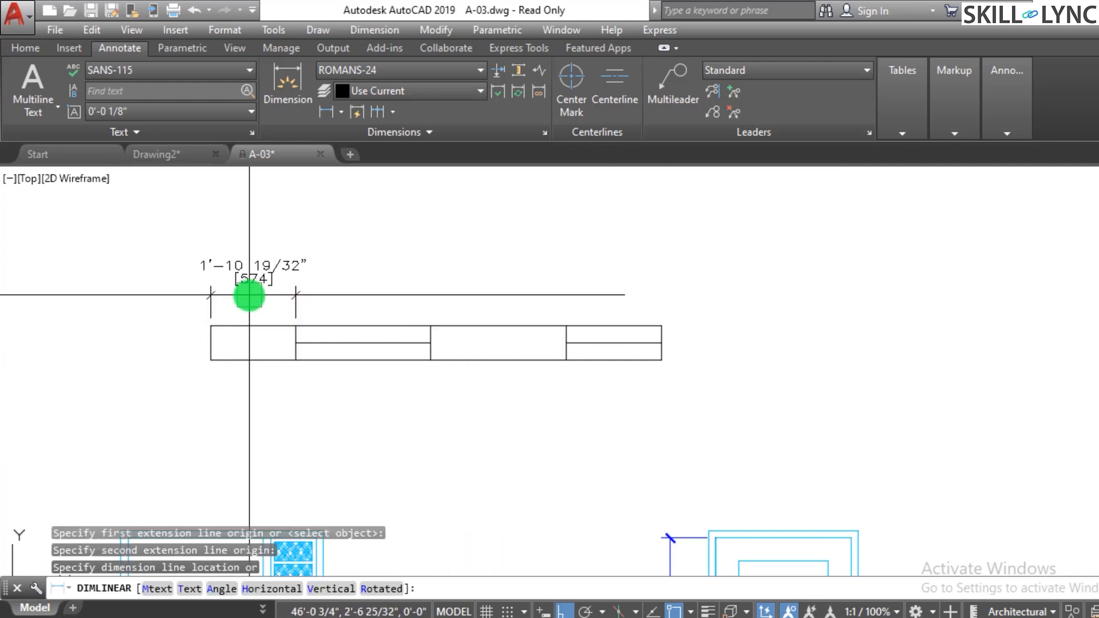
click(265, 270)
key(Escape)
- Continue the dimension chain across the remaining three cells of the block
scroll(466, 264, down, 2)
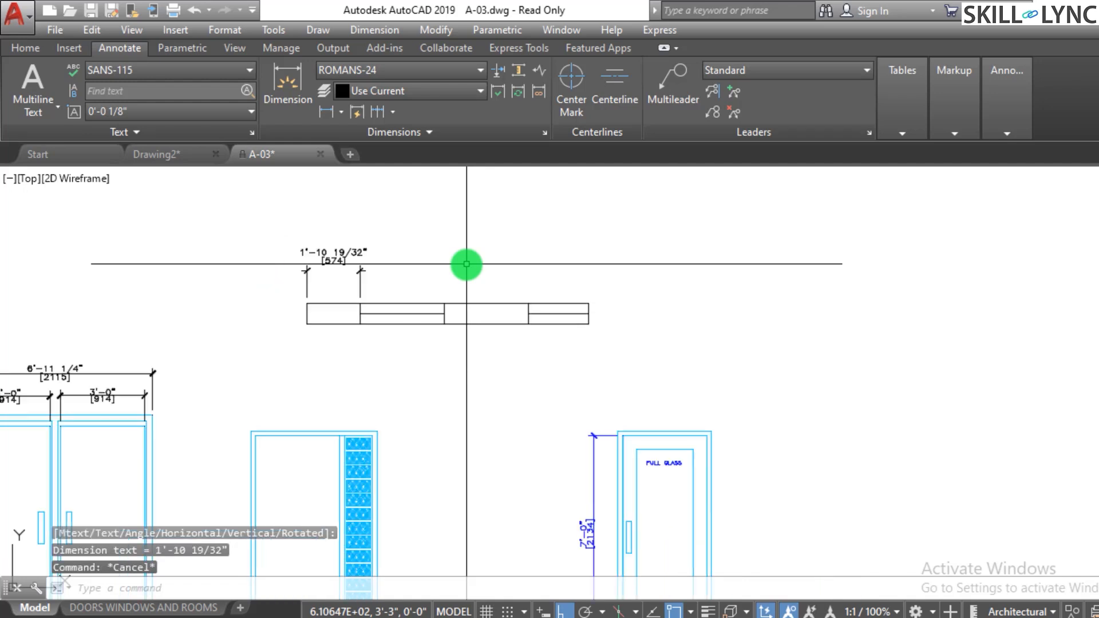
scroll(467, 265, down, 2)
scroll(493, 274, up, 2)
scroll(492, 273, down, 1)
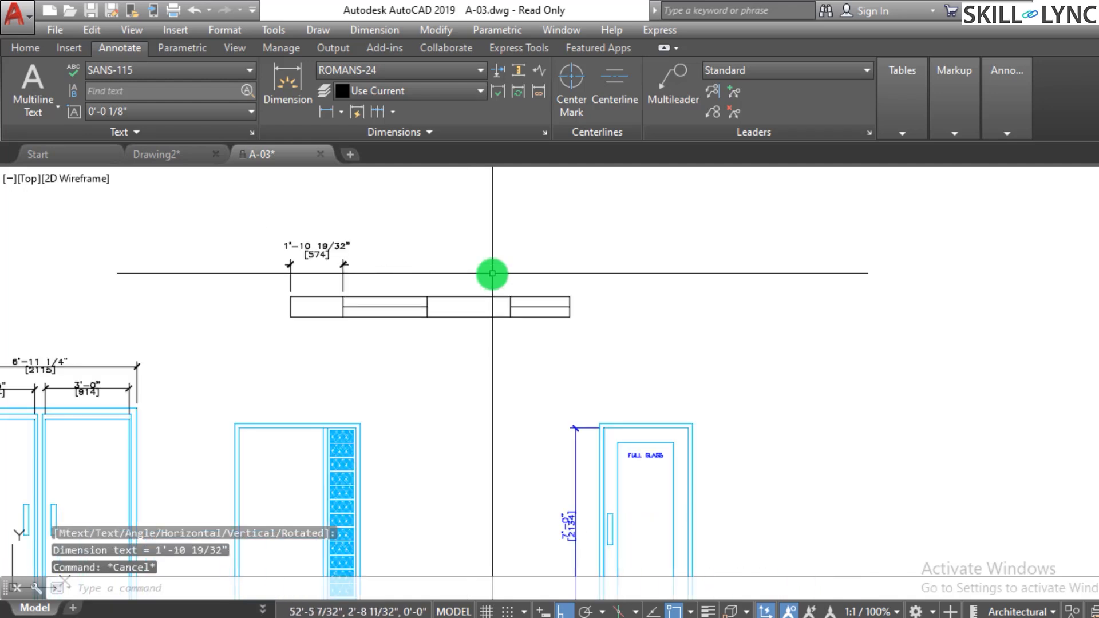
scroll(492, 274, up, 1)
scroll(493, 274, down, 1)
scroll(419, 261, up, 2)
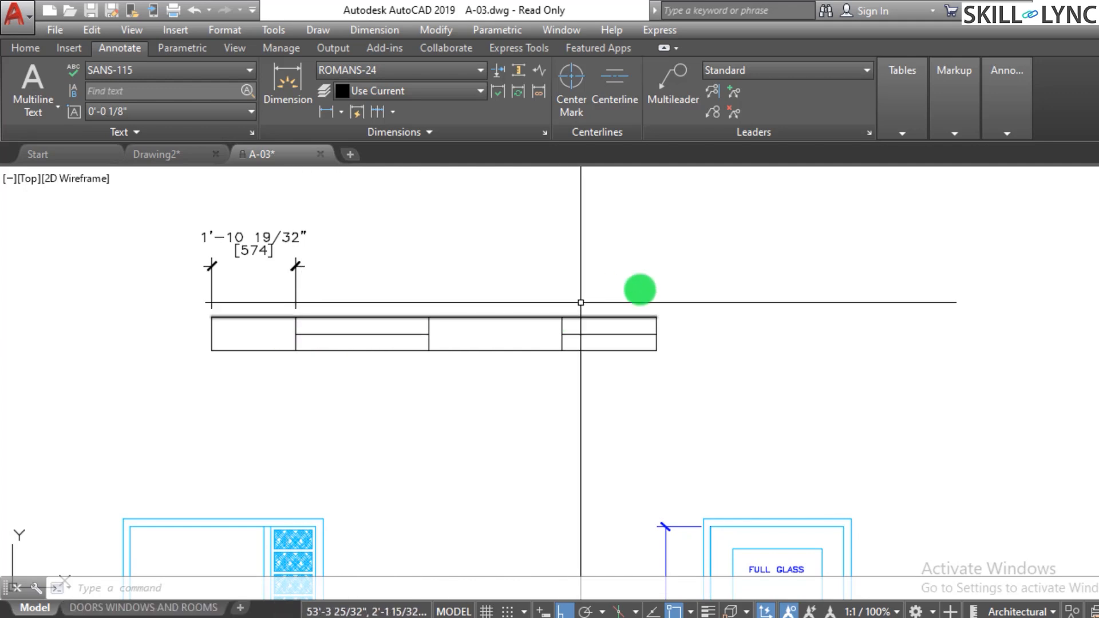
scroll(634, 297, down, 2)
scroll(675, 321, up, 2)
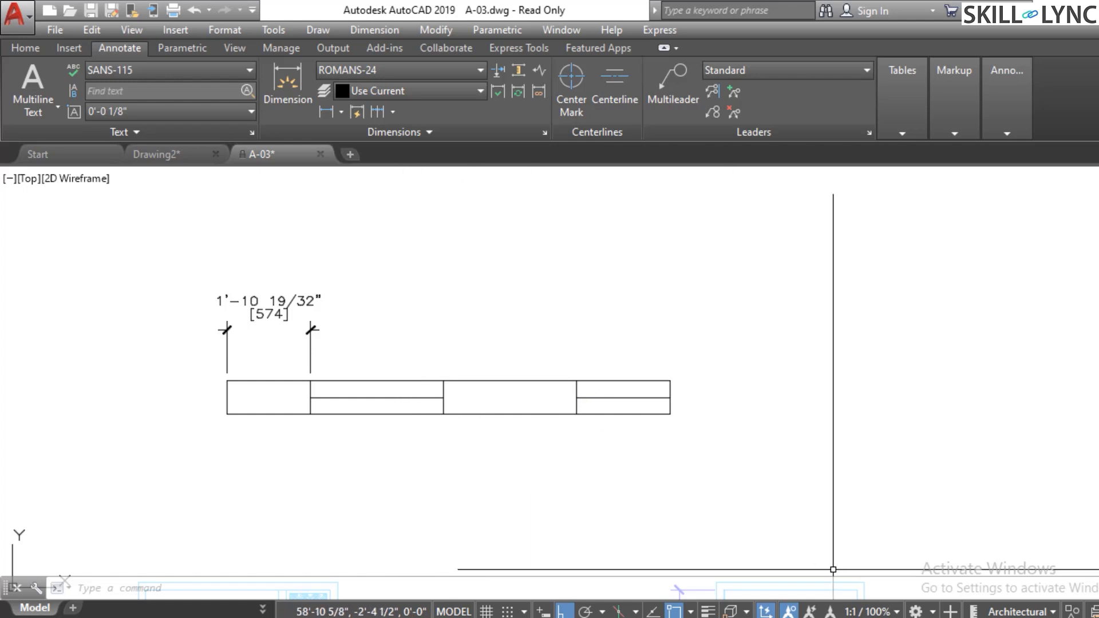
click(341, 109)
click(344, 137)
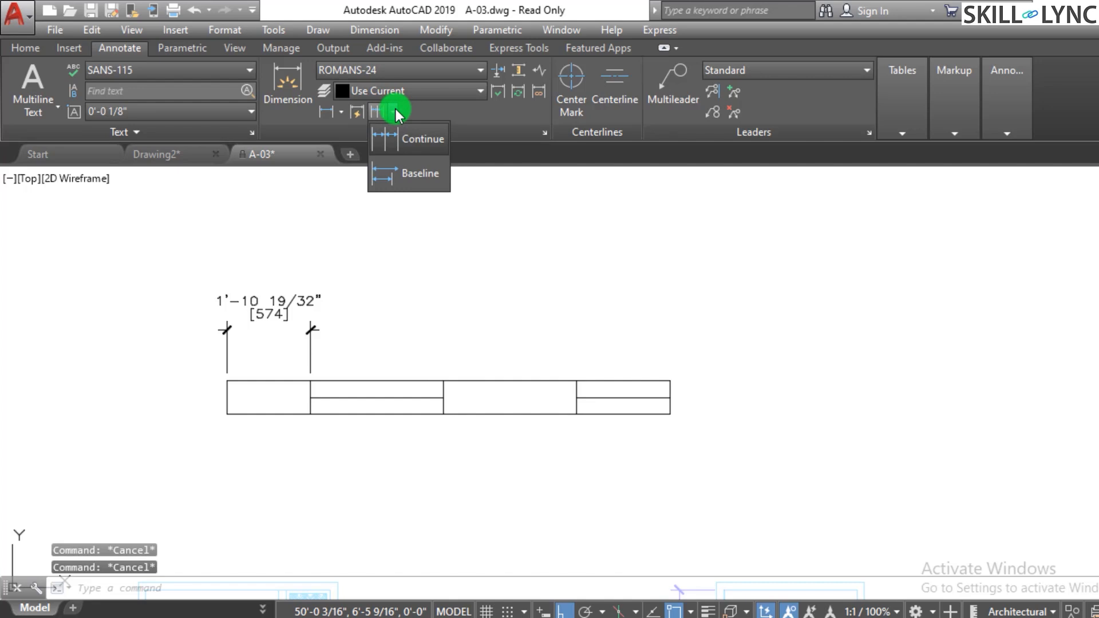
click(399, 146)
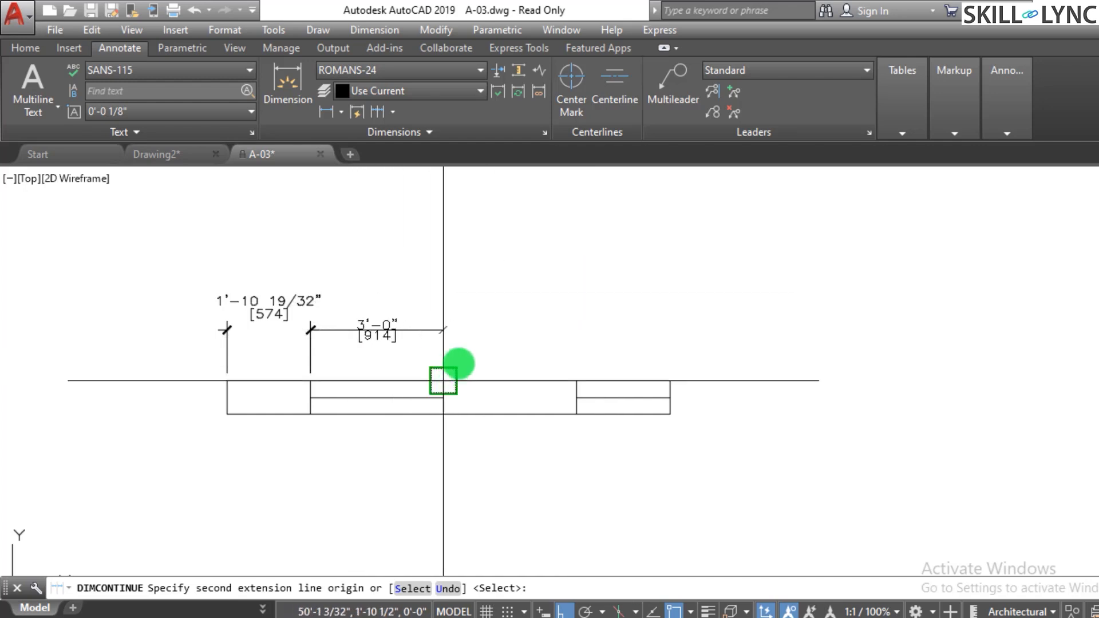
click(443, 380)
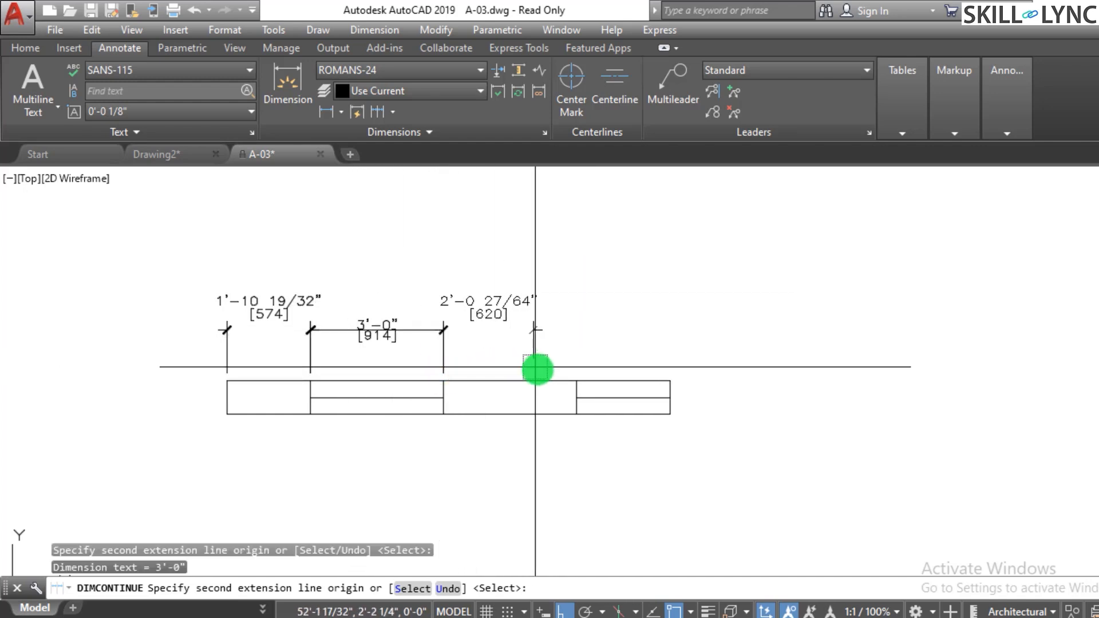
click(575, 375)
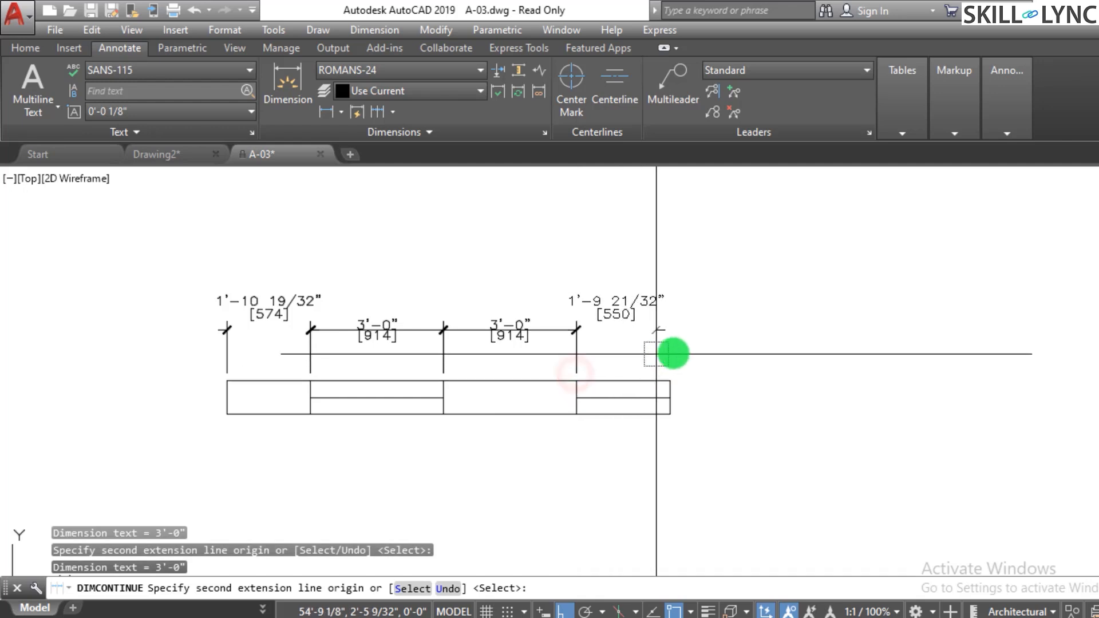
click(656, 375)
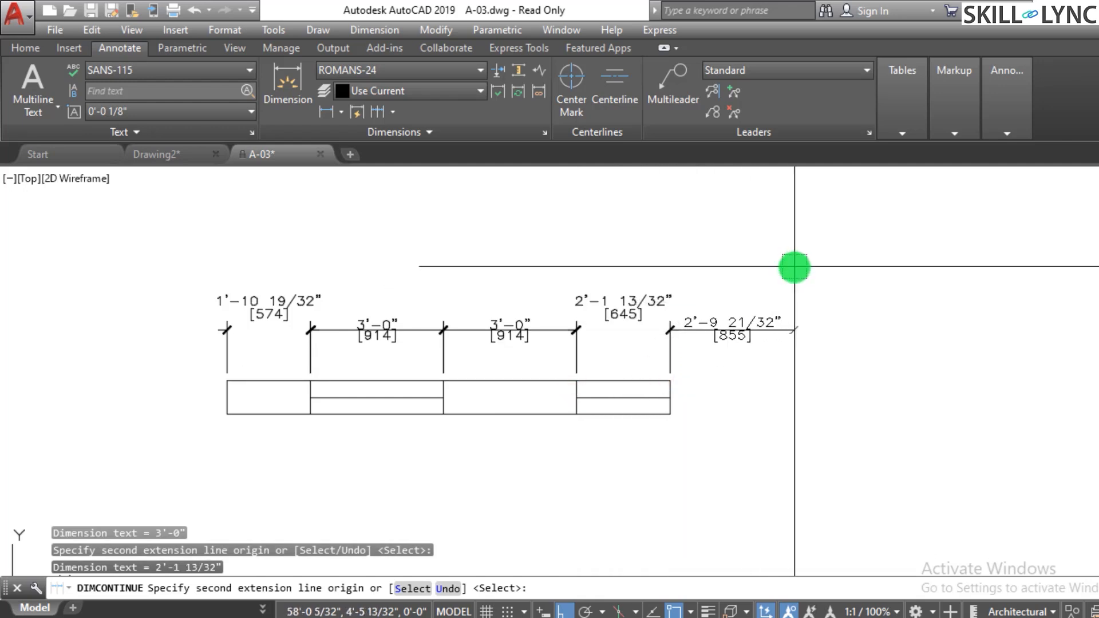
key(Return)
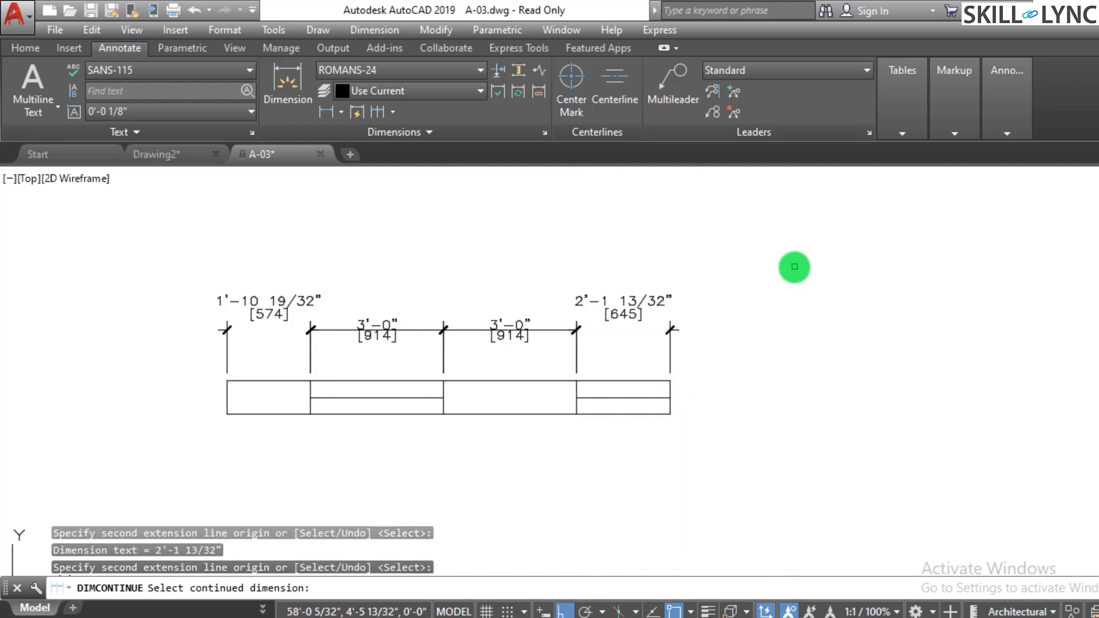
key(Escape)
key(Escape)
key(Escape)
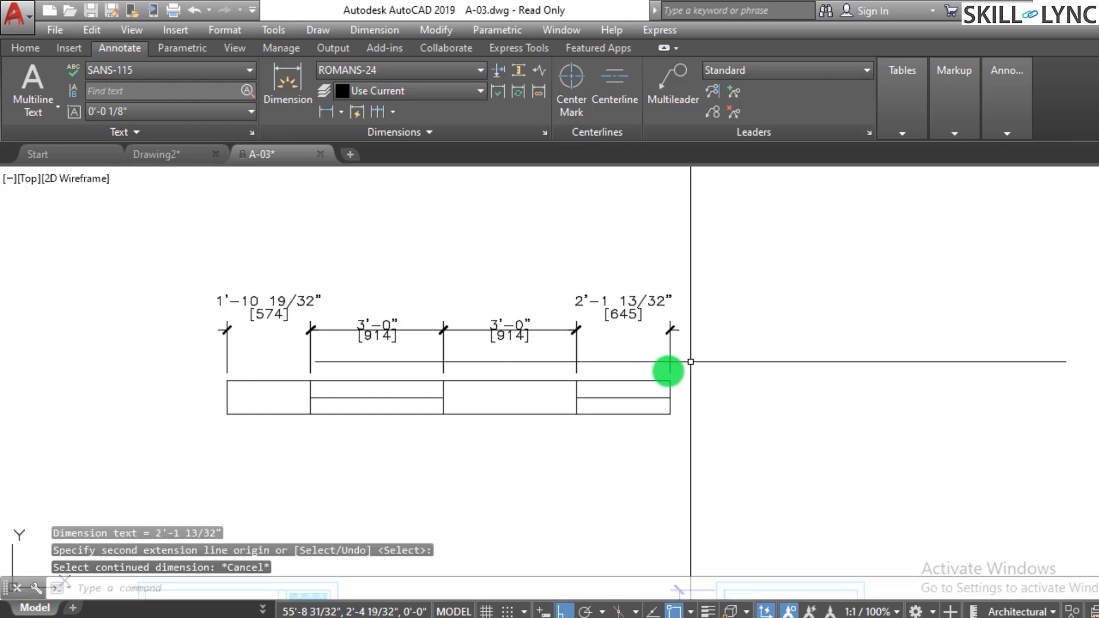
- Erase the two 3'-0" dimensions above the double door's leaves
scroll(603, 352, down, 4)
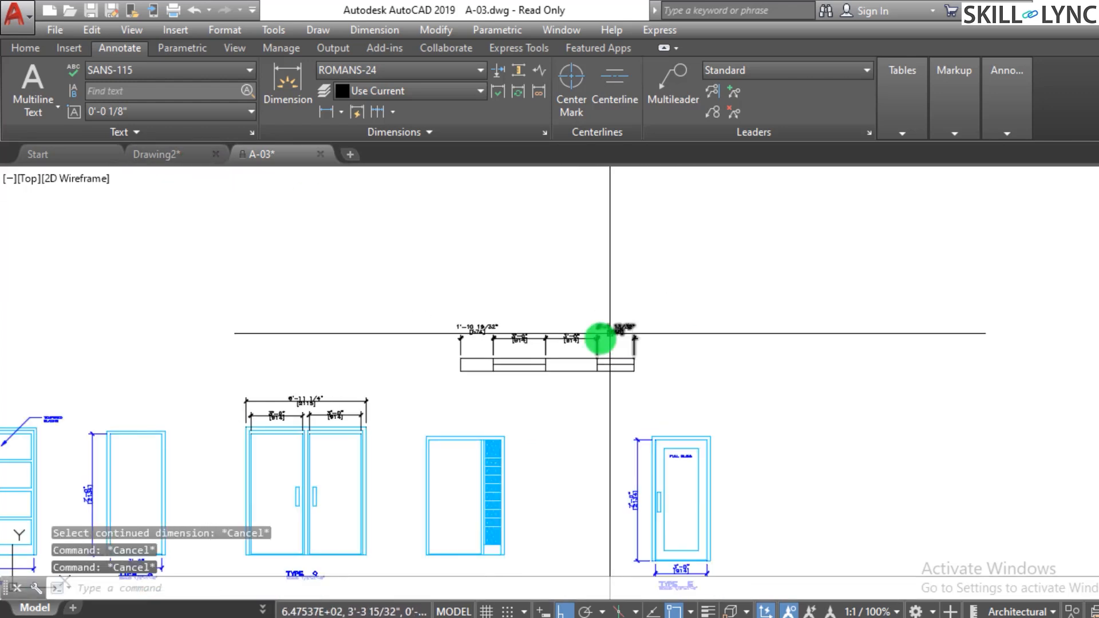
scroll(275, 452, up, 6)
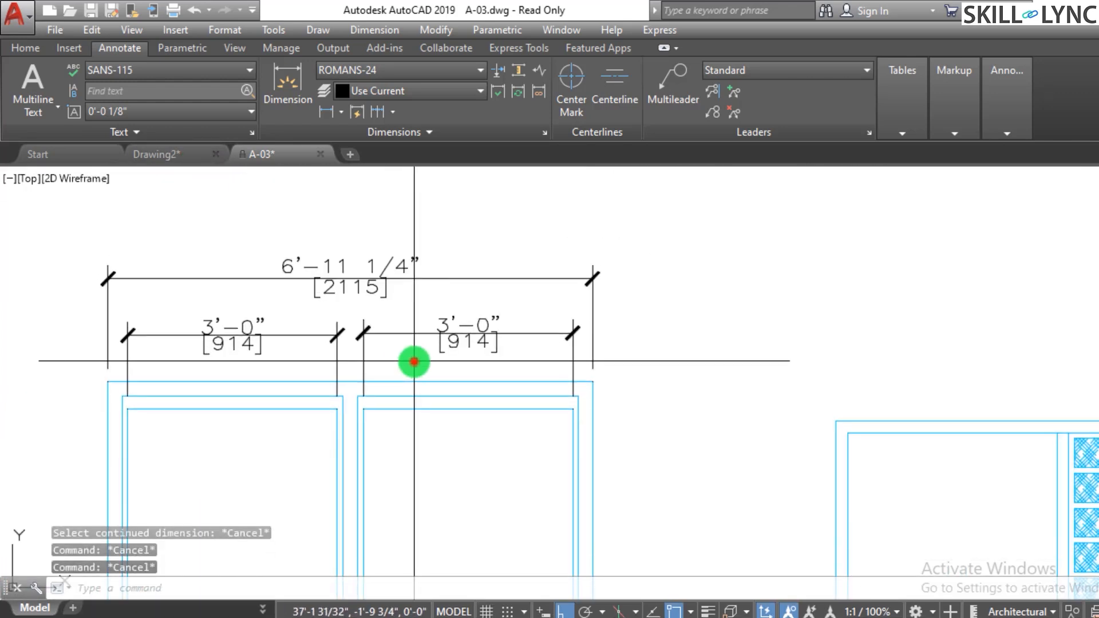
click(411, 362)
click(292, 327)
key(Delete)
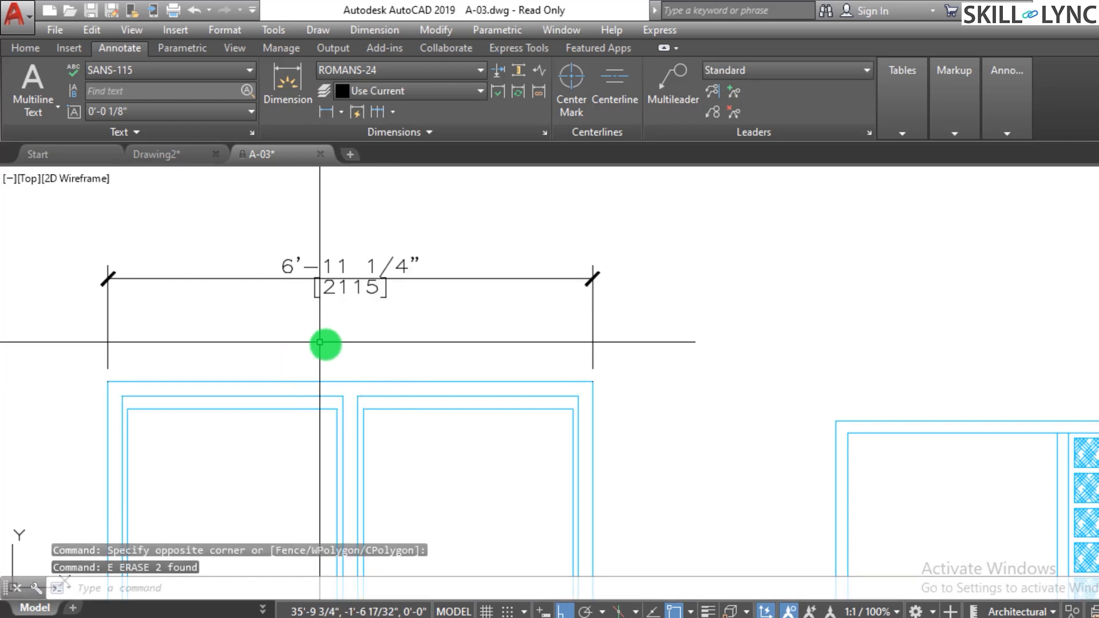
key(Escape)
key(Escape)
key(Escape)
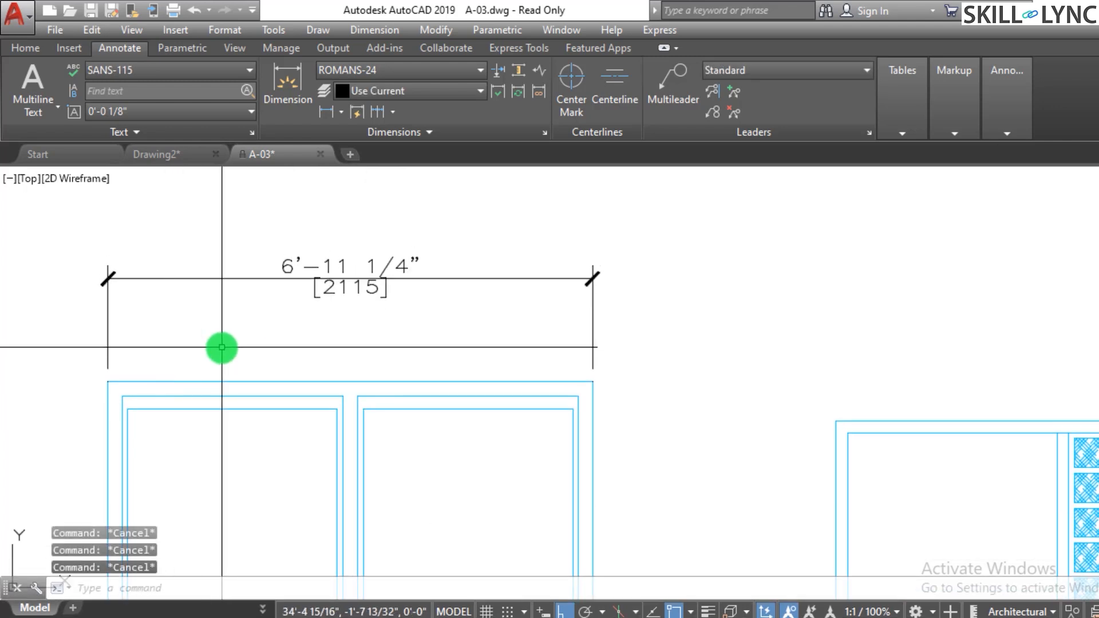
- Dimension the double door's left leaf with a linear dimension and continue it across the right leaf
text(diml)
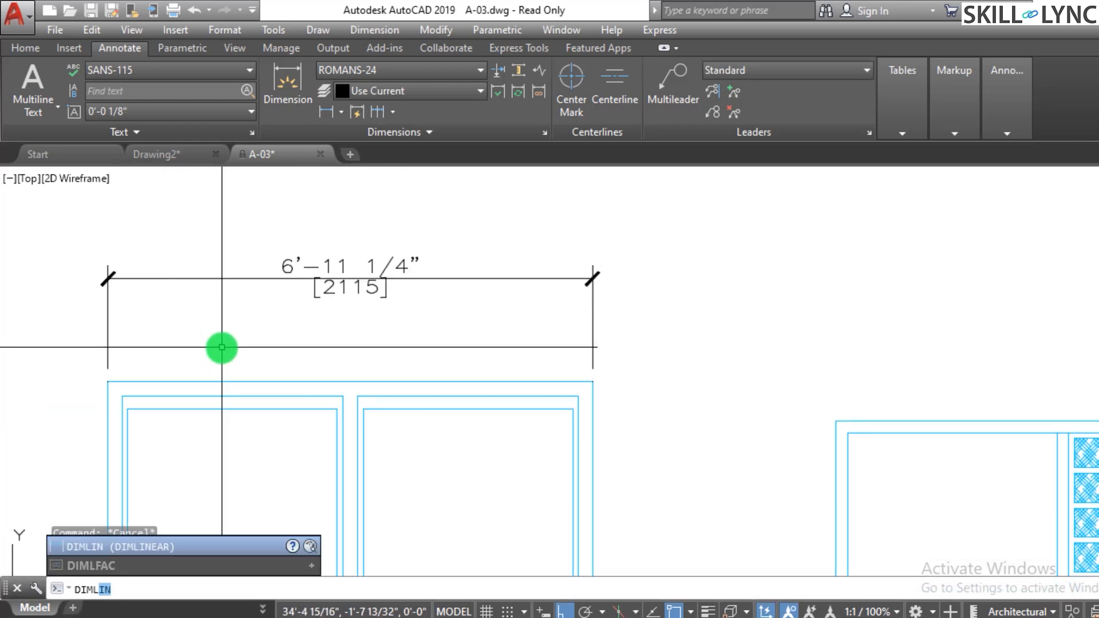
text(in)
key(Return)
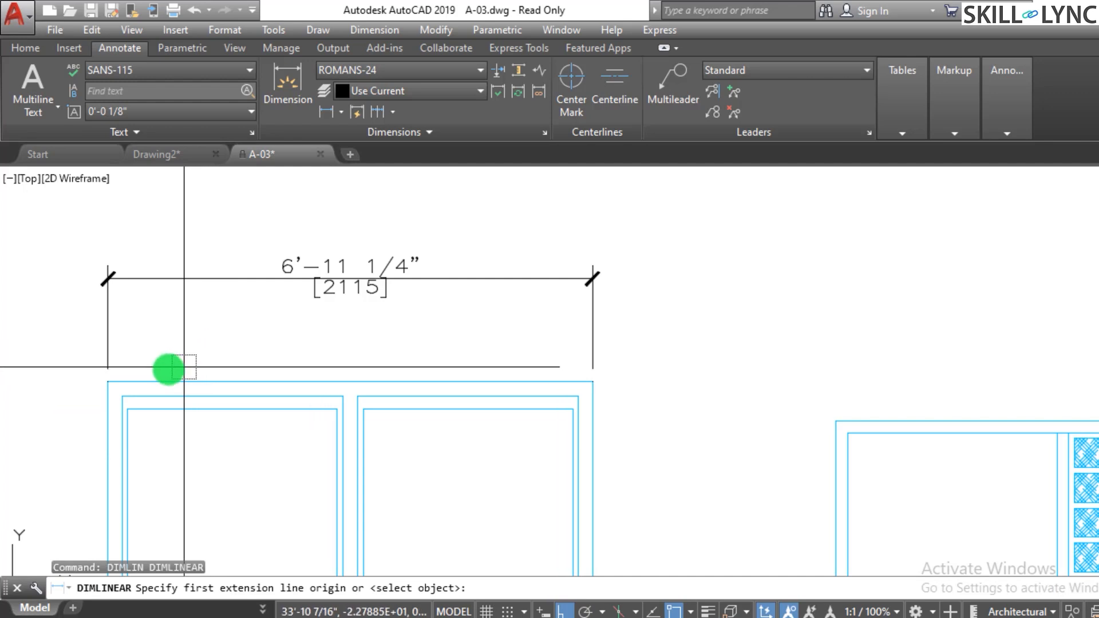
click(141, 375)
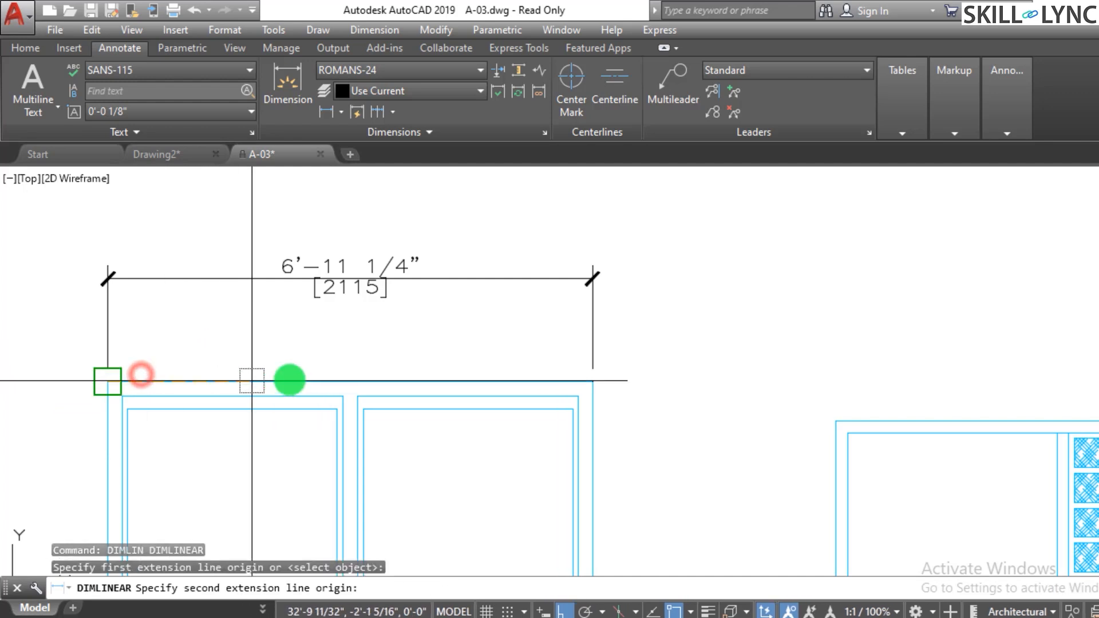
click(342, 395)
click(318, 343)
key(Escape)
key(Escape)
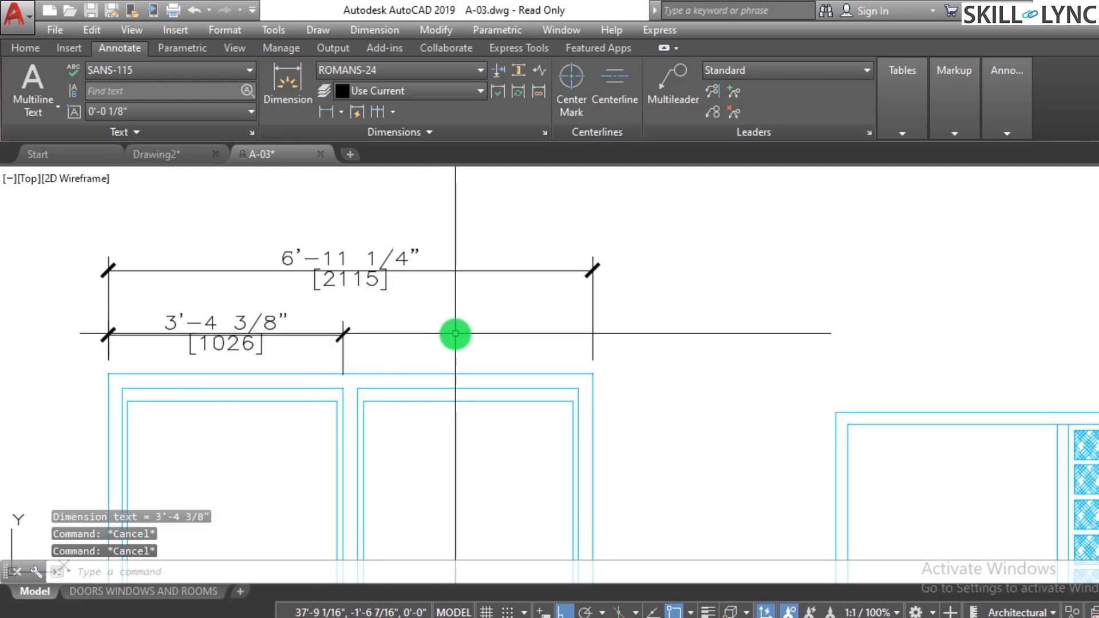
text(dimcont)
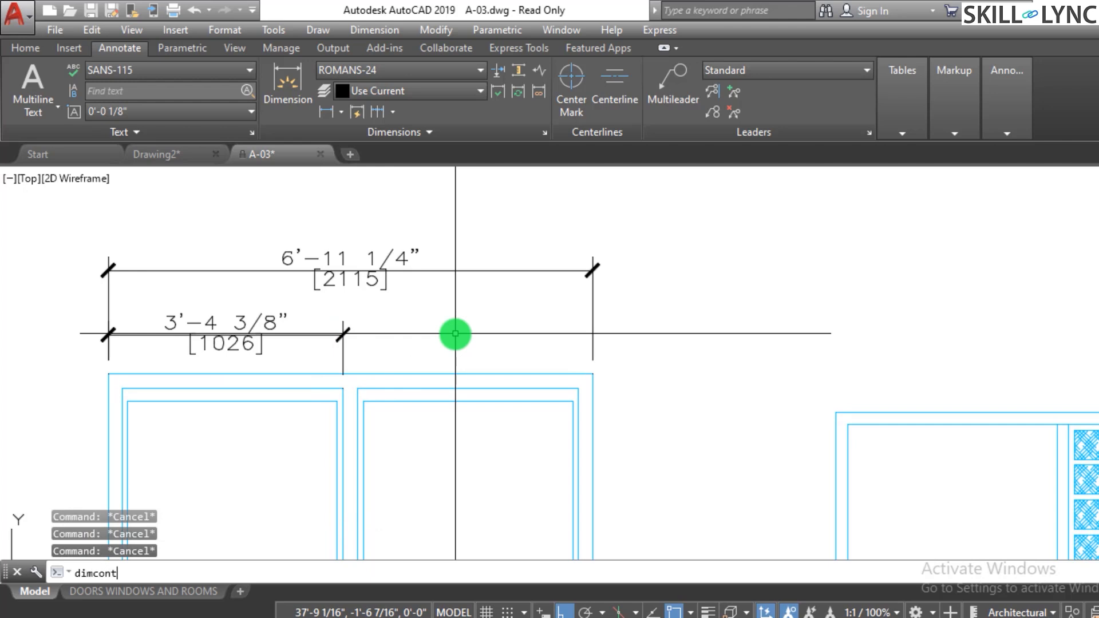
key(Return)
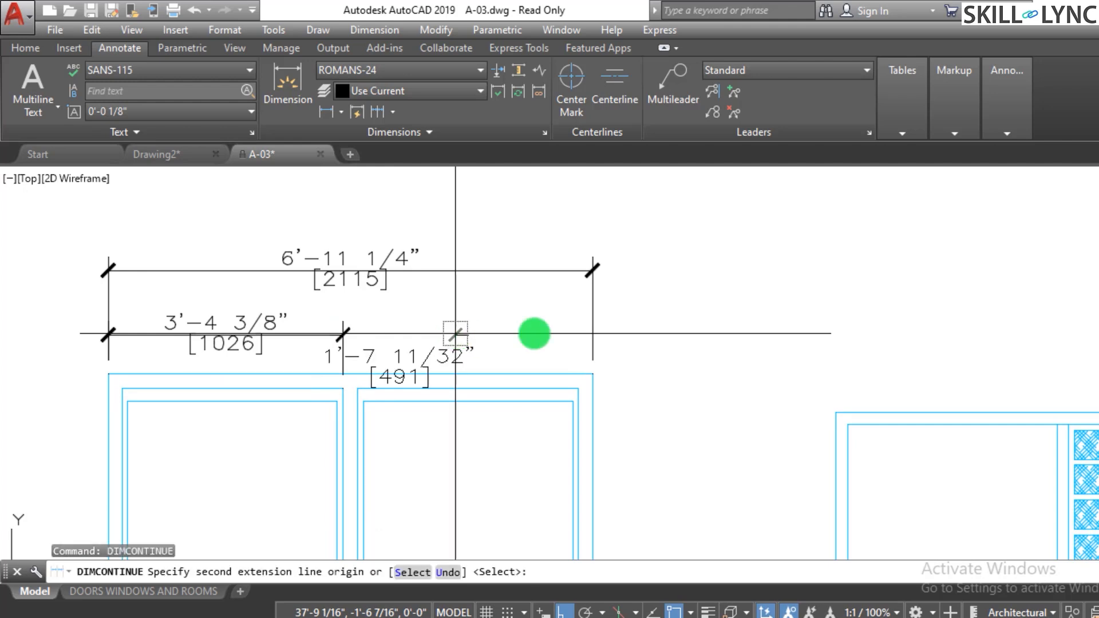
click(593, 374)
key(Escape)
- Erase the block together with all of its dimensions
scroll(372, 398, down, 5)
scroll(700, 298, up, 4)
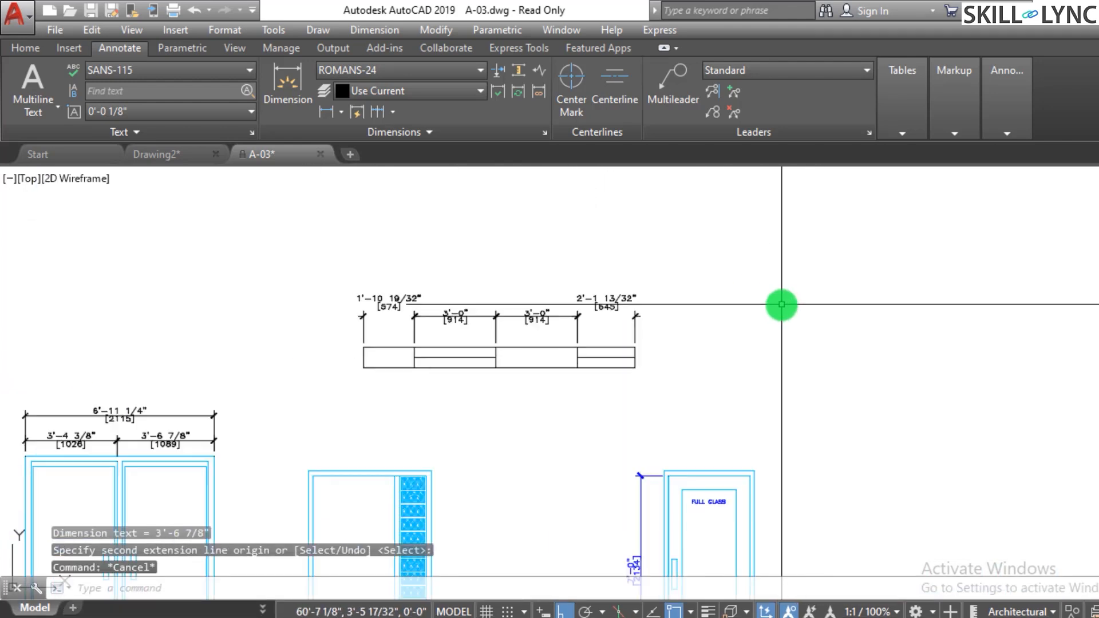
click(803, 393)
click(219, 250)
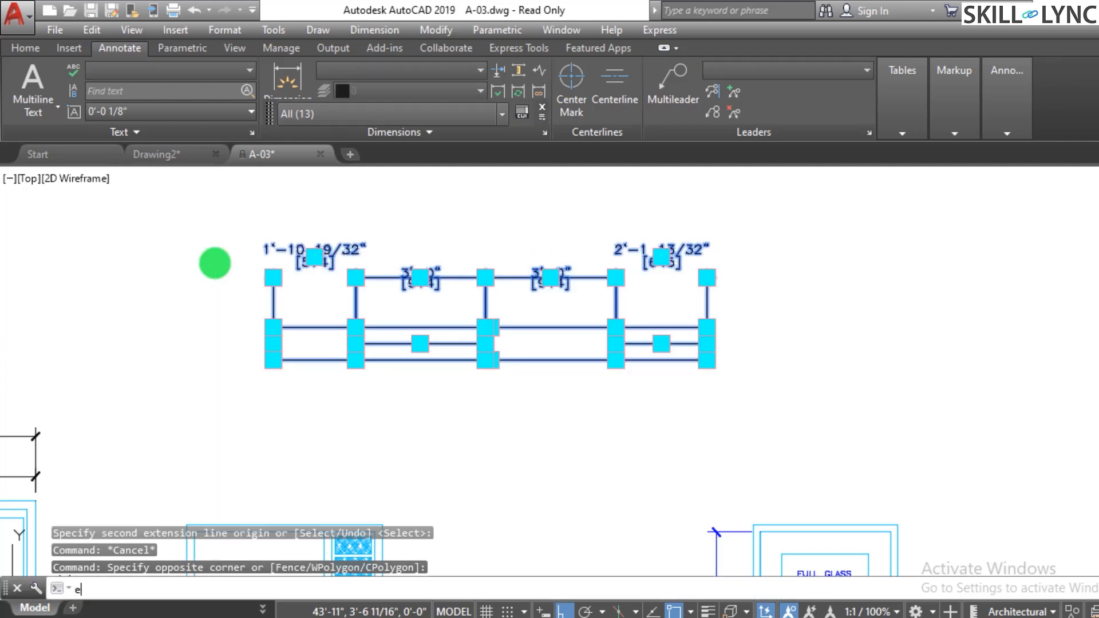
text(e)
key(Return)
- Turn ortho off and draw a line 25' long at 45° above the door elevations
scroll(266, 385, down, 2)
text(l)
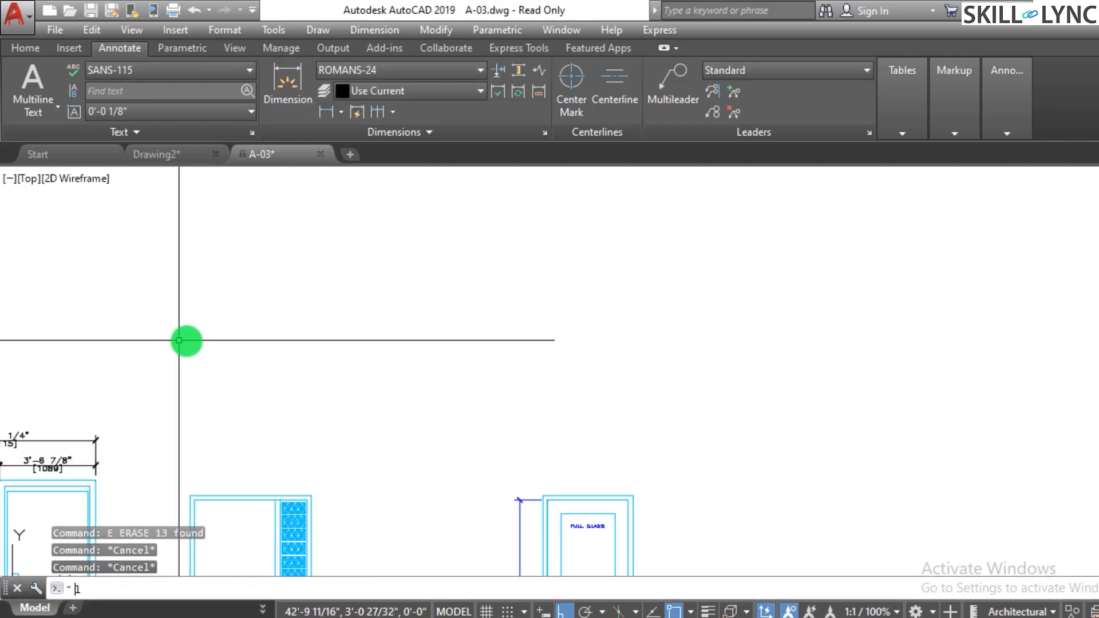
key(Return)
click(343, 389)
click(556, 389)
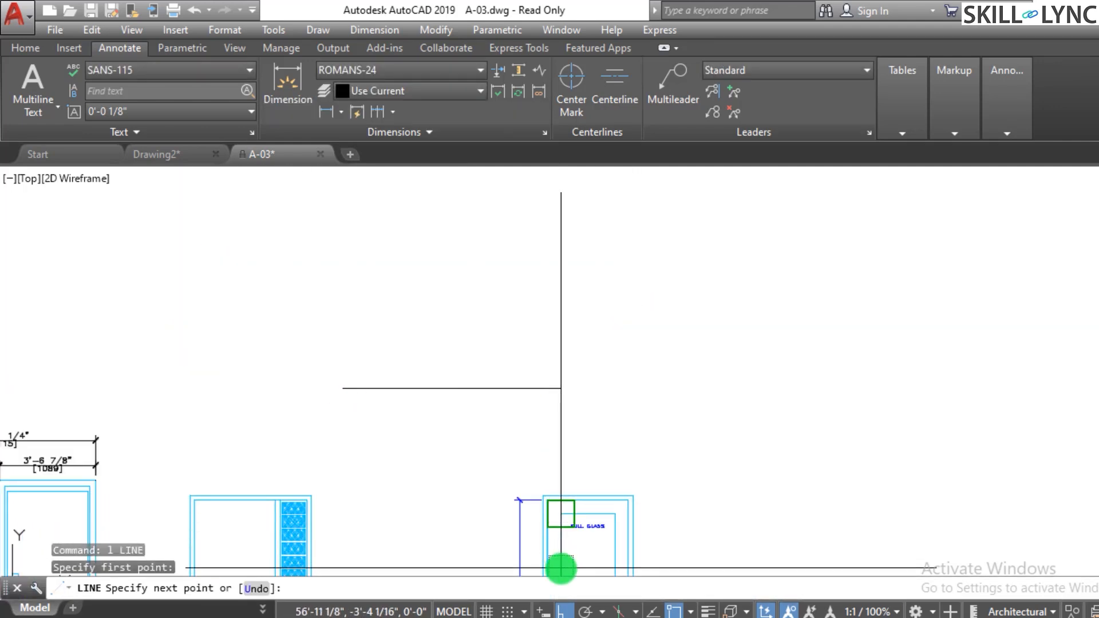
click(551, 610)
click(564, 612)
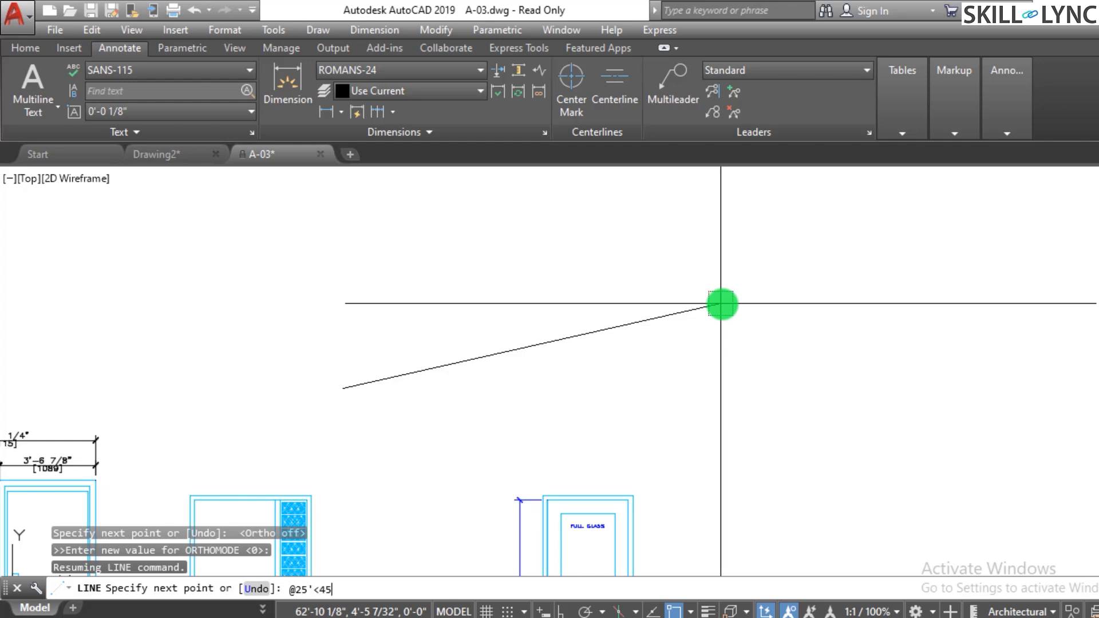
key(Return)
key(Escape)
key(Escape)
- Offset the 45° line by 9 inches to its lower right side
scroll(607, 365, down, 2)
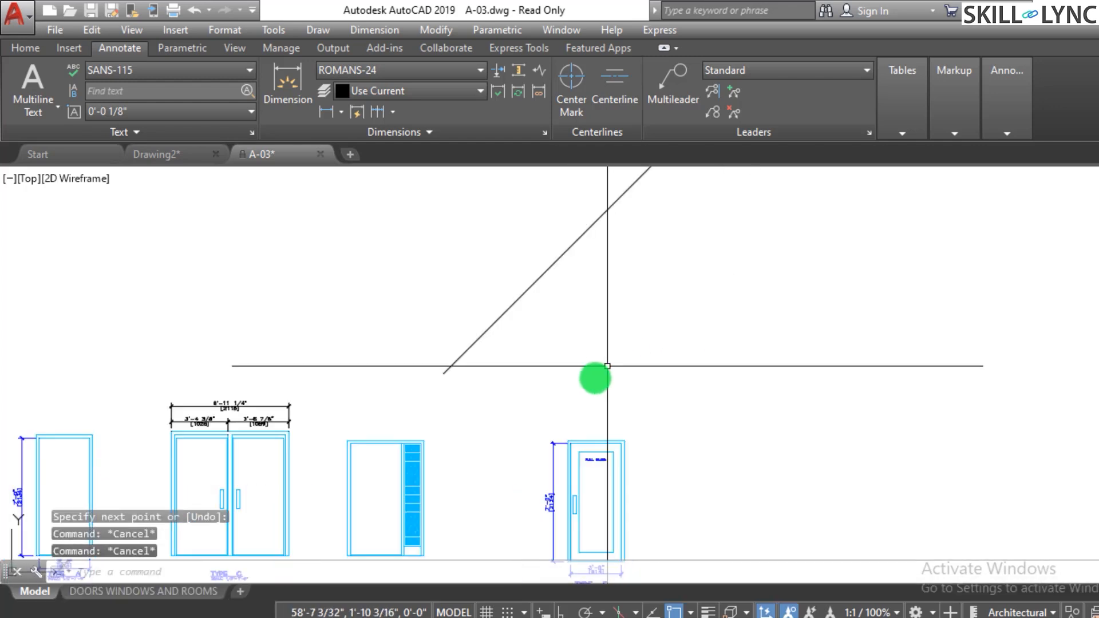
mouse_move(607, 366)
middle_down()
mouse_move(589, 376)
mouse_move(680, 239)
mouse_move(671, 273)
middle_up()
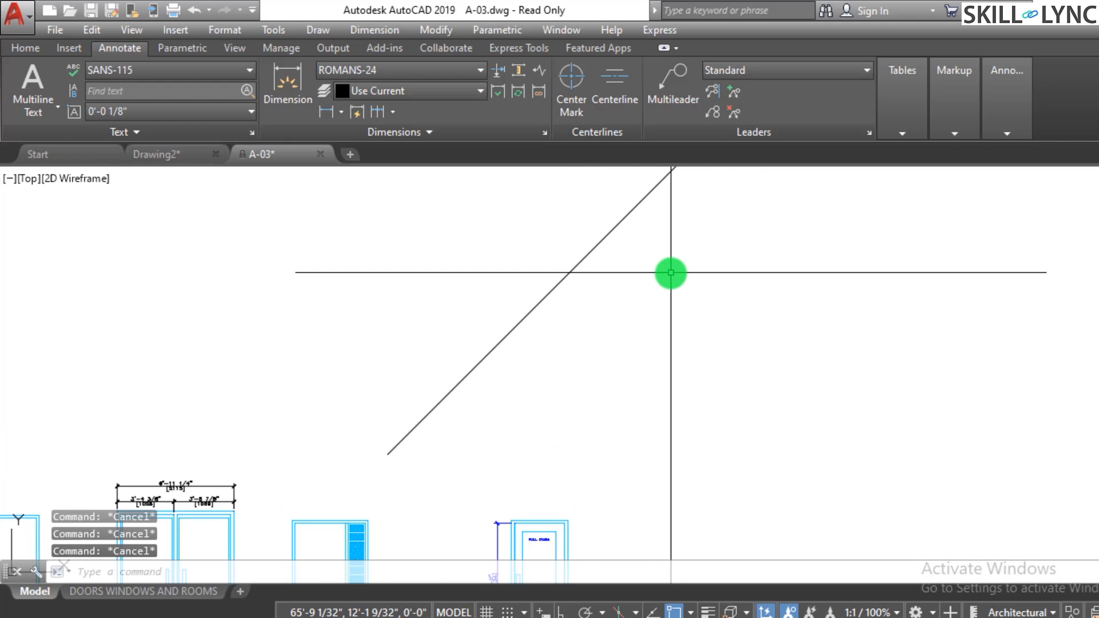
text(o)
key(Return)
text(9)
key(Return)
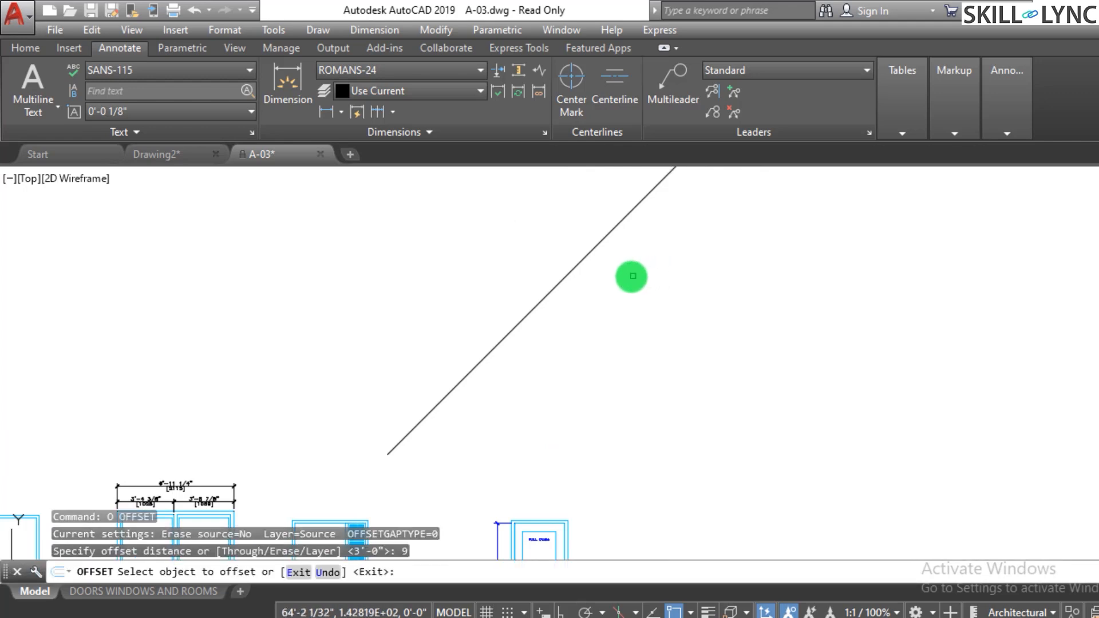
click(605, 234)
click(660, 306)
key(Escape)
key(Escape)
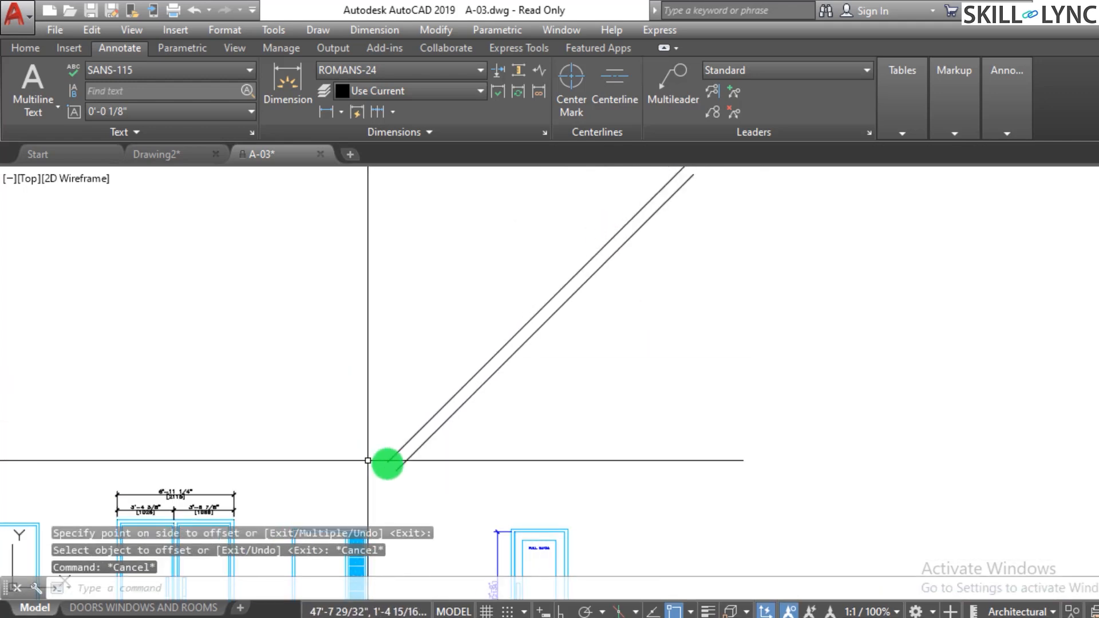
- Draw a line closing the lower ends of the two parallel 45° lines
scroll(399, 466, up, 3)
text(l)
key(Return)
scroll(399, 468, up, 2)
click(386, 466)
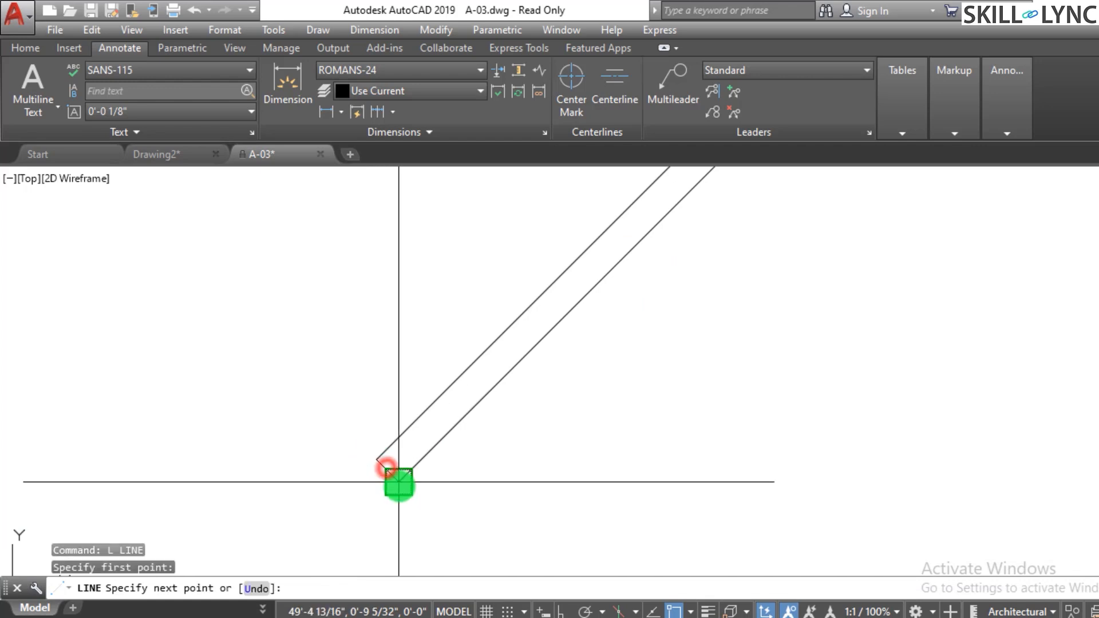
click(401, 483)
key(Escape)
scroll(425, 498, down, 3)
key(Return)
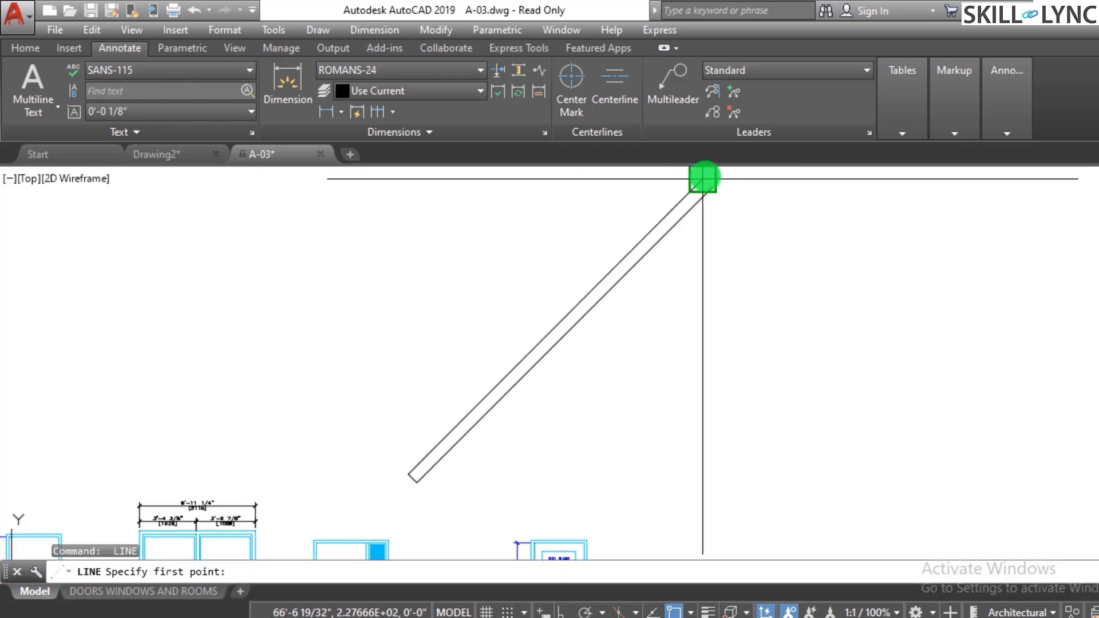
key(Escape)
key(Escape)
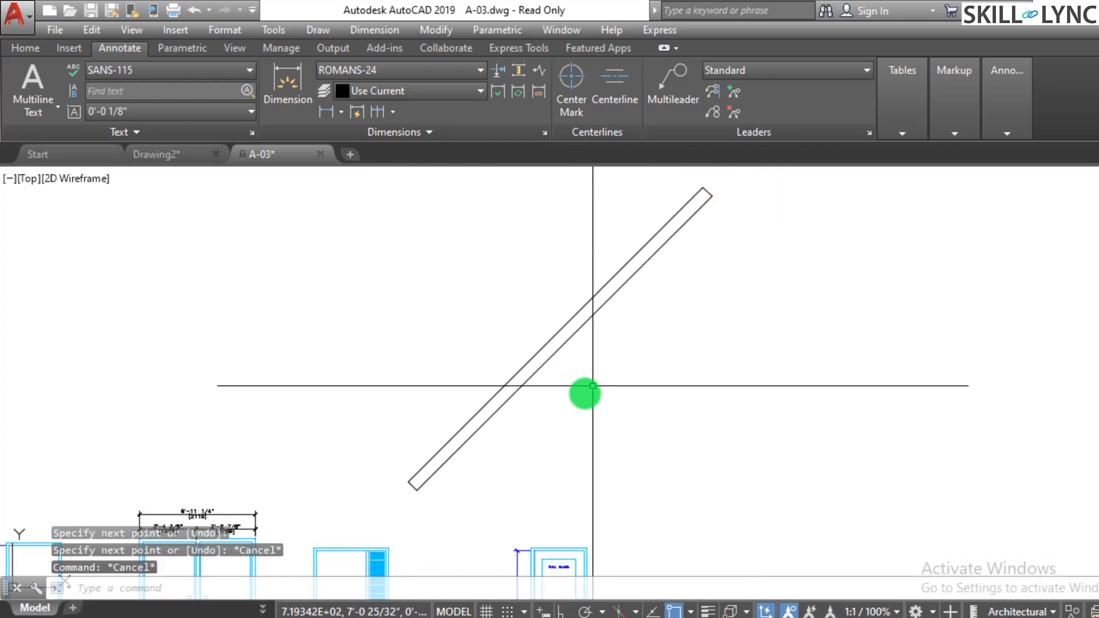
- Offset the closing end line 9 inches up along the strip
scroll(584, 446, down, 2)
scroll(671, 435, up, 2)
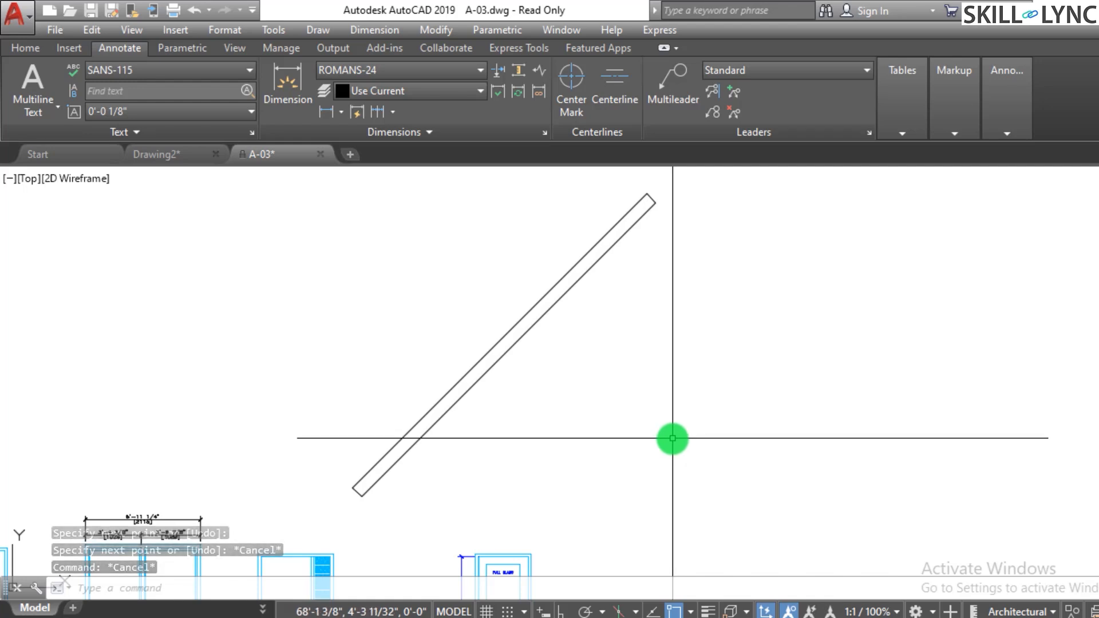
text(o)
key(Return)
text(9)
key(Return)
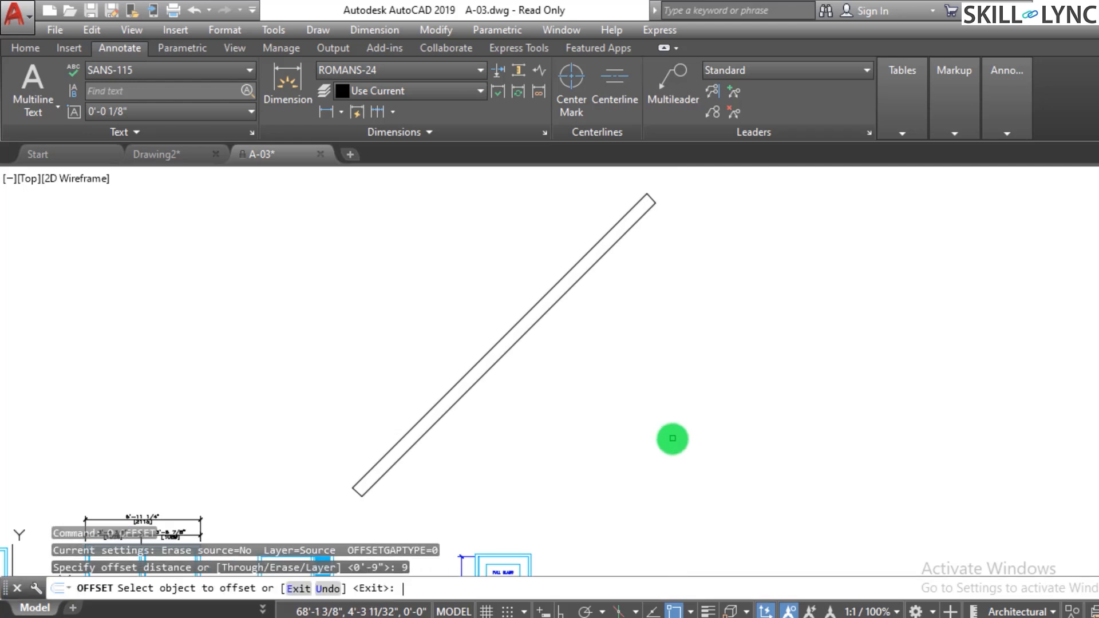
scroll(343, 504, up, 5)
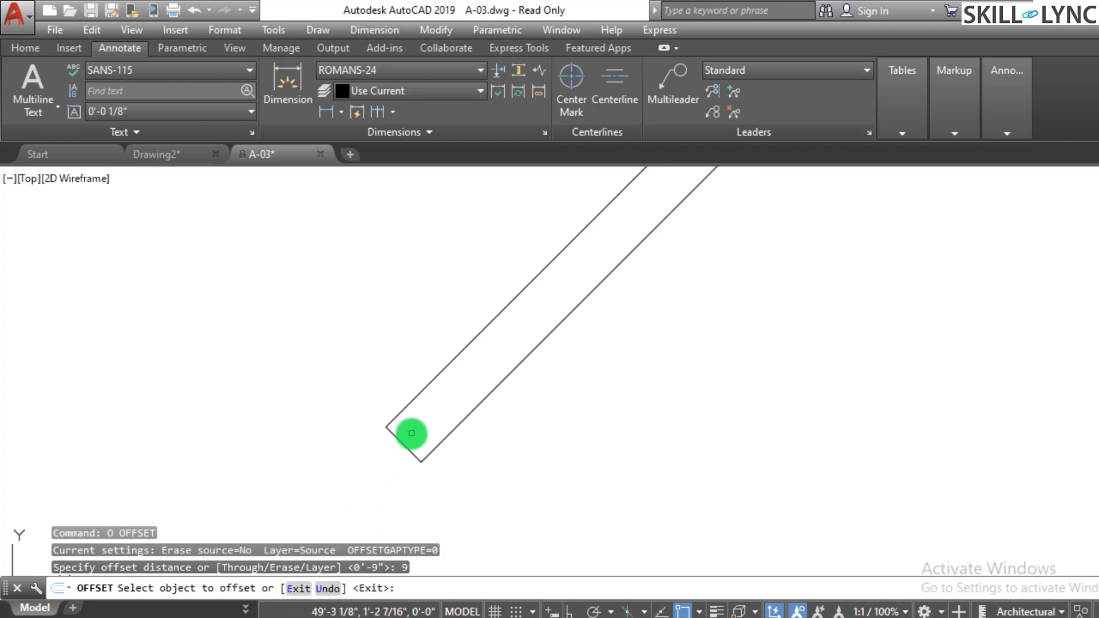
click(405, 444)
click(479, 382)
key(Escape)
key(Escape)
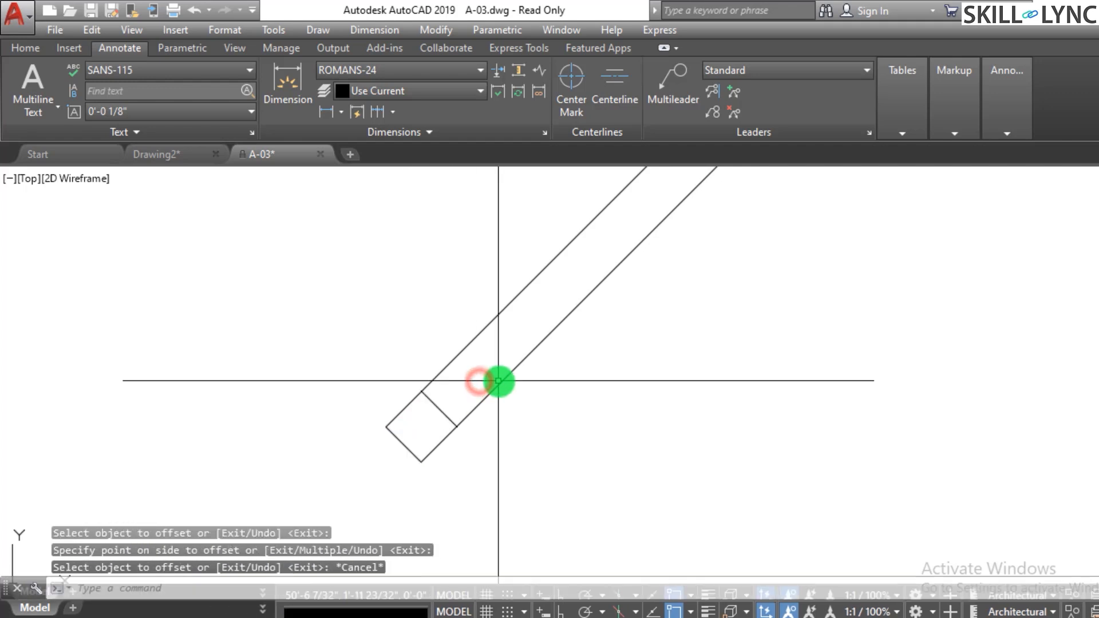
- Offset the 9-inch divider 3' further along the strip, repeating the offset once
text(o)
key(Return)
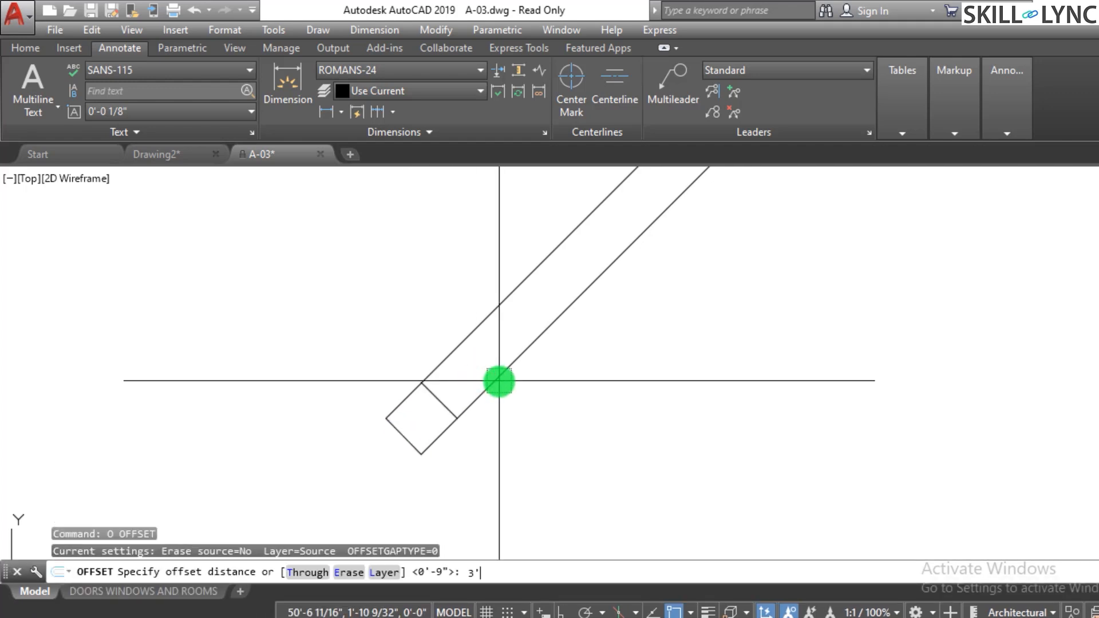
text(3')
key(Return)
click(443, 402)
click(507, 347)
key(Escape)
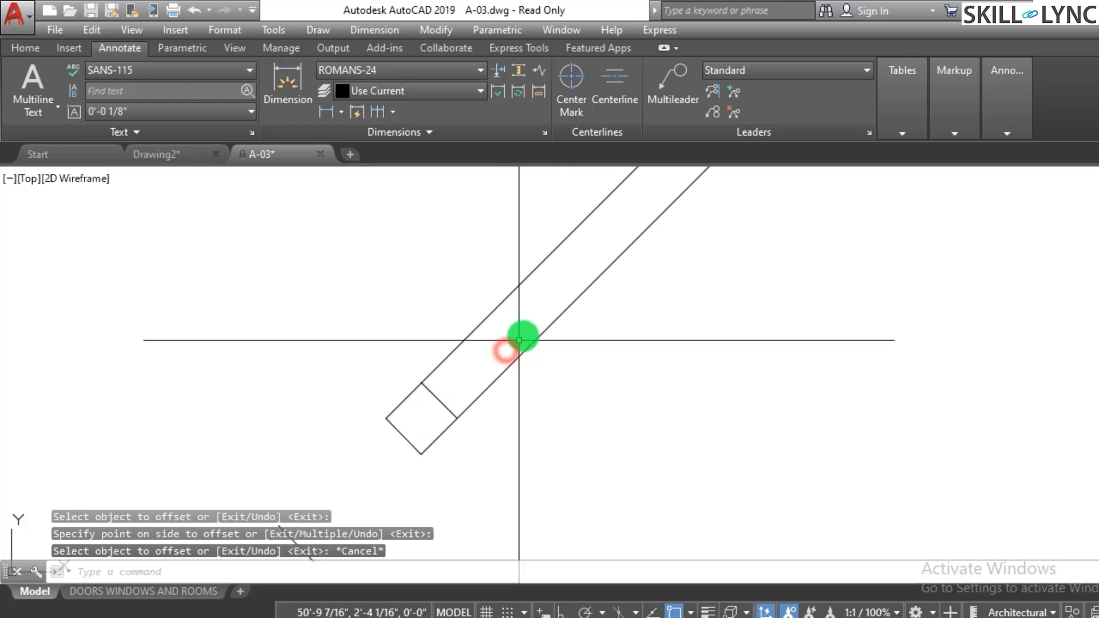
key(Return)
key(Return)
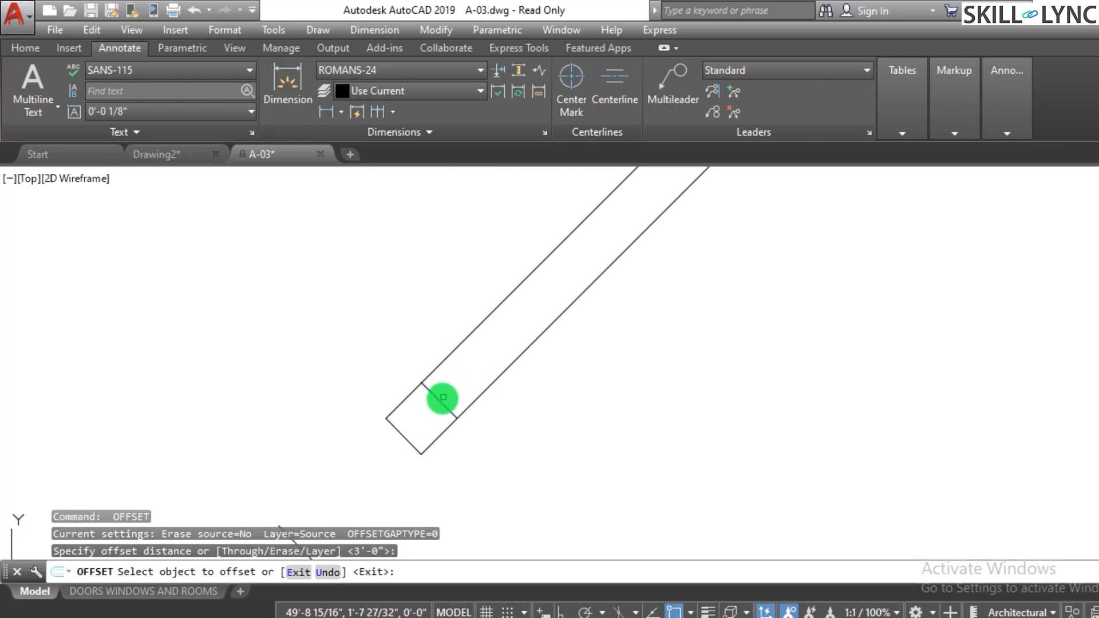
click(442, 399)
click(547, 314)
key(Escape)
- Erase two divider lines selected with a crossing window near the strip's lower end
scroll(522, 330, down, 6)
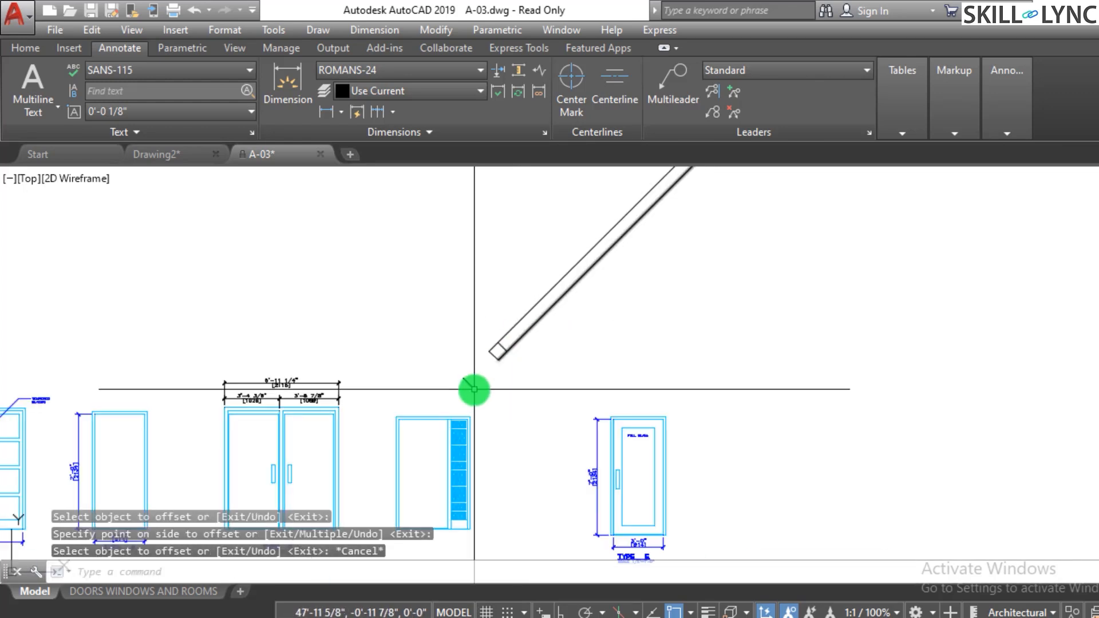
scroll(478, 378, up, 4)
click(479, 375)
click(397, 395)
text(e)
key(Return)
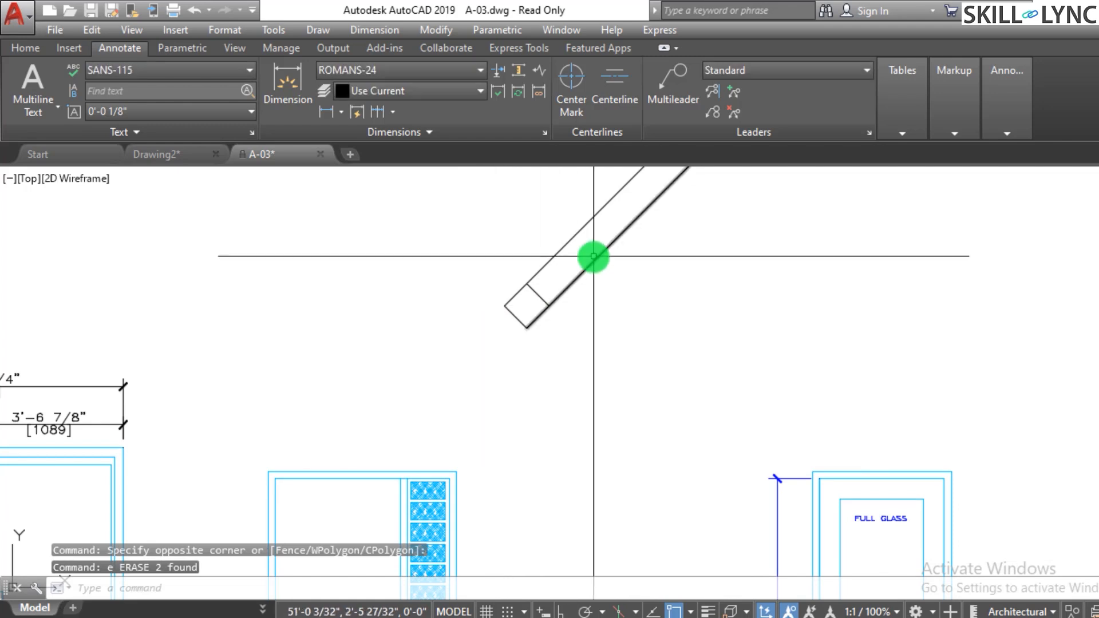
scroll(601, 264, up, 2)
scroll(297, 503, down, 2)
scroll(453, 358, up, 4)
key(Escape)
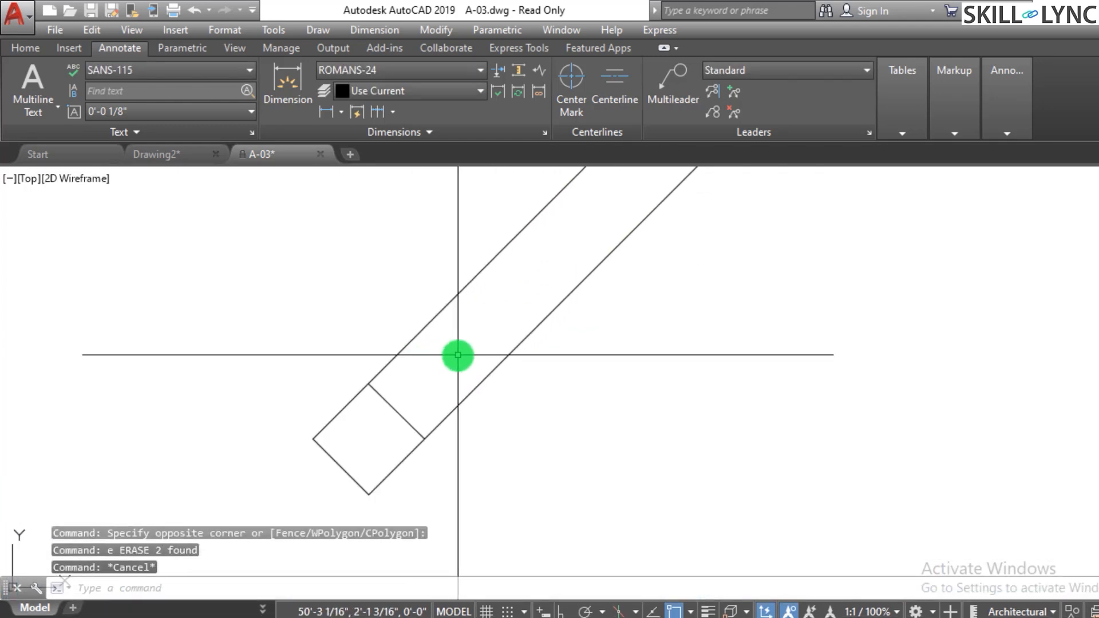
- Offset the 9-inch divider 3' along the strip
text(o)
key(Return)
text(3')
key(Return)
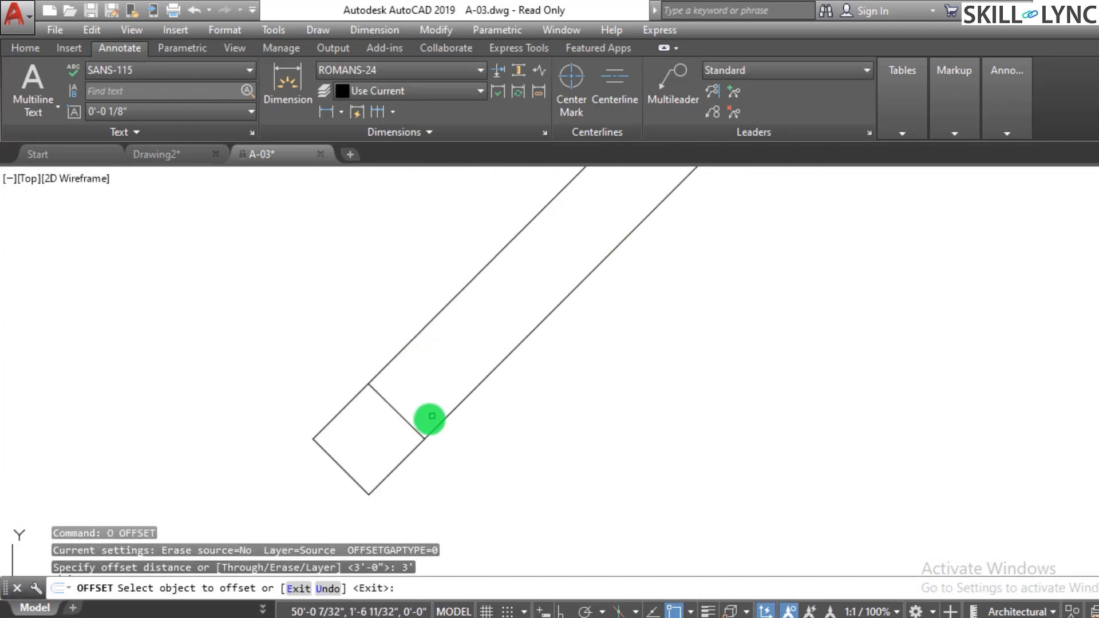
click(392, 404)
scroll(393, 404, down, 1)
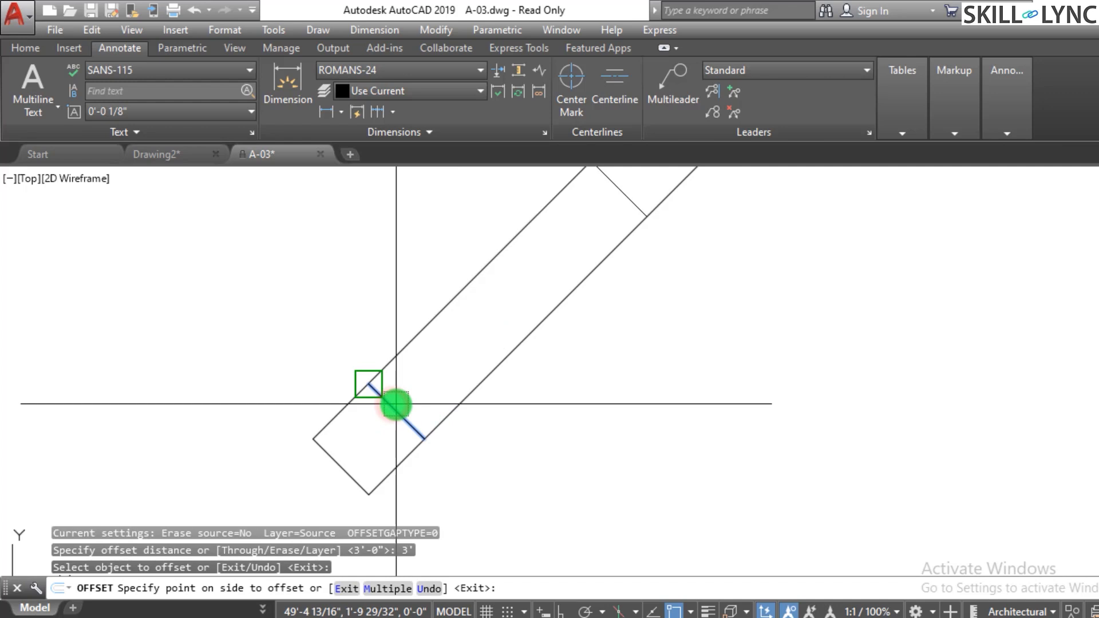
click(601, 379)
scroll(508, 416, down, 2)
scroll(507, 417, up, 2)
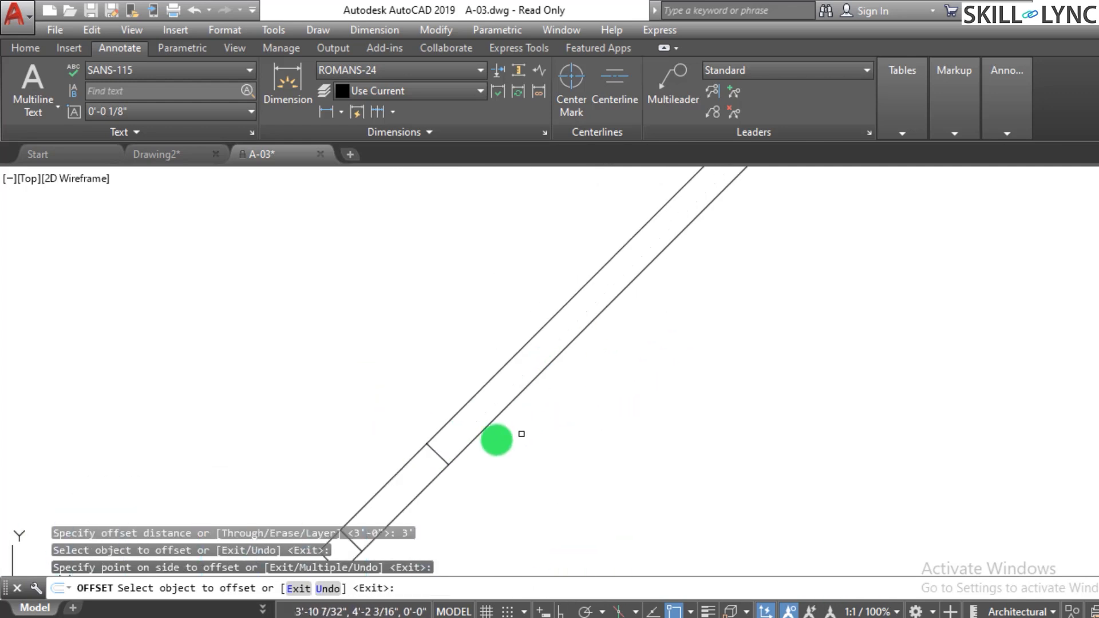
- Offset further dividers 3' apart up the strip from the previous ones
click(447, 458)
click(530, 361)
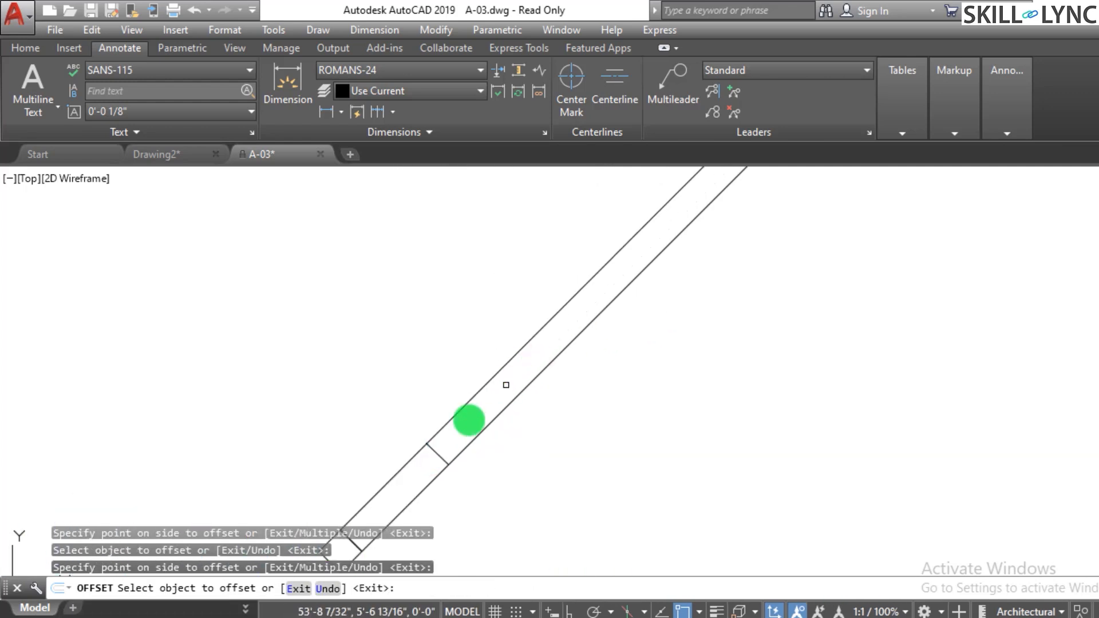
click(442, 459)
click(482, 246)
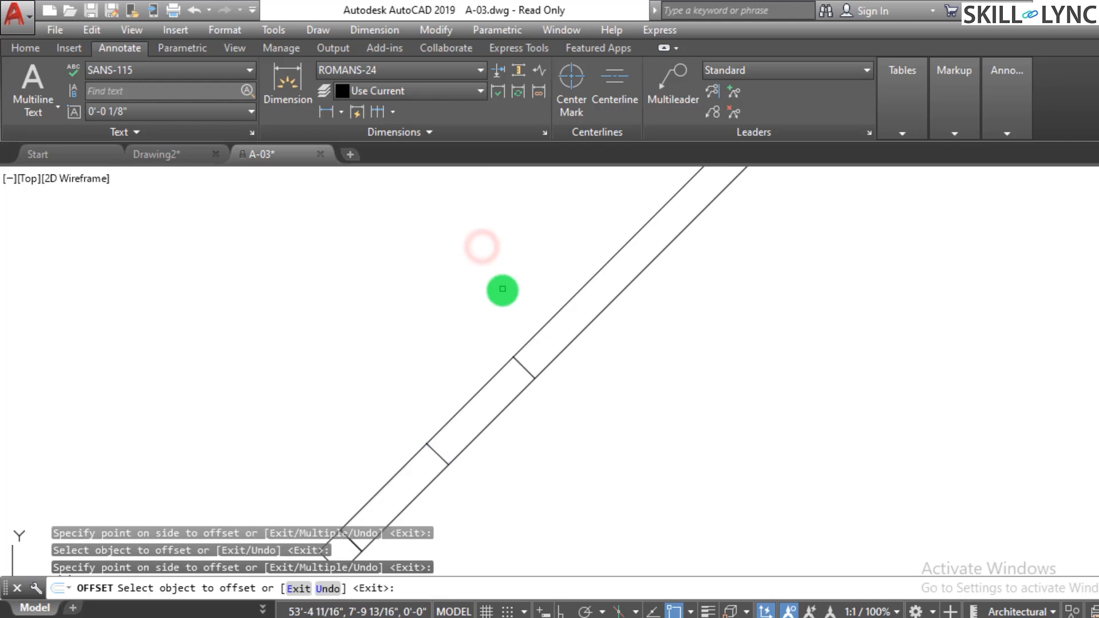
click(524, 369)
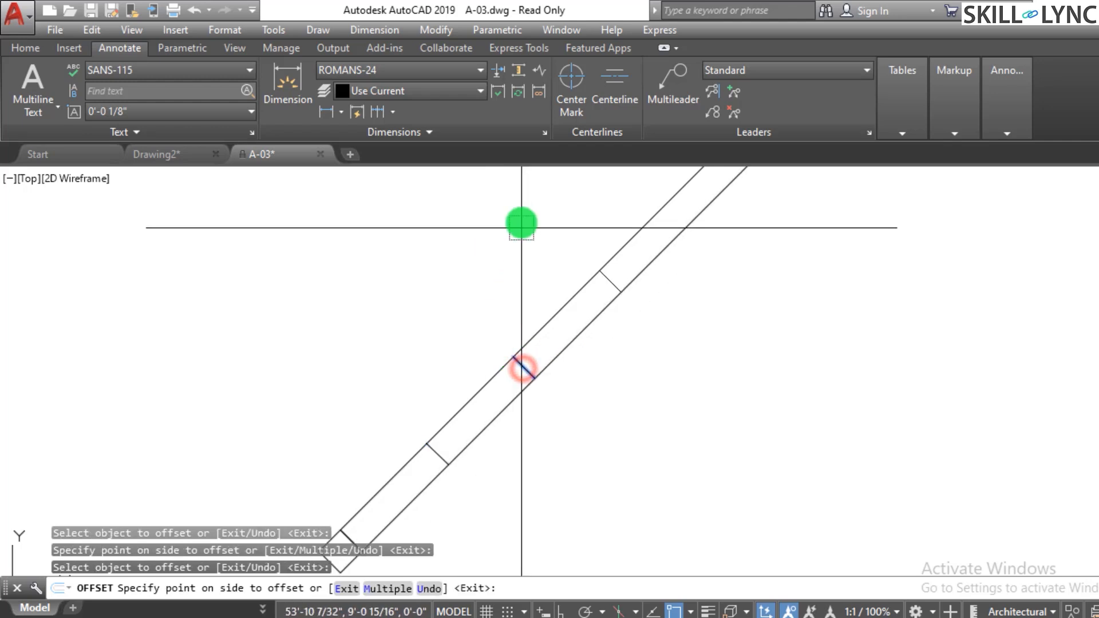
click(538, 215)
scroll(650, 311, down, 5)
scroll(508, 369, up, 7)
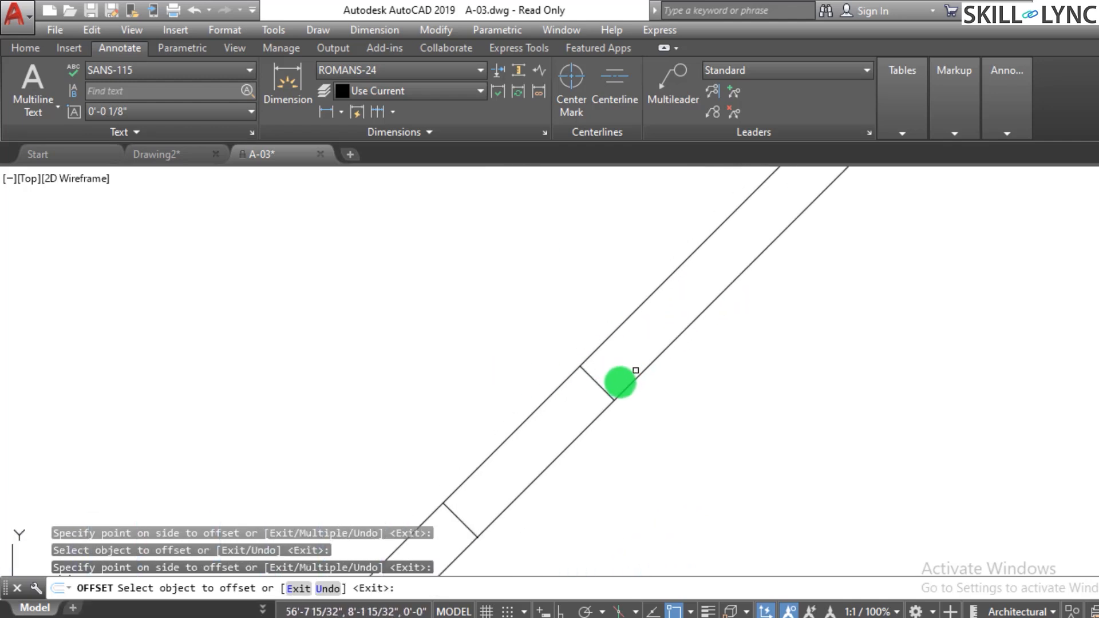
click(602, 386)
click(630, 304)
scroll(650, 252, down, 3)
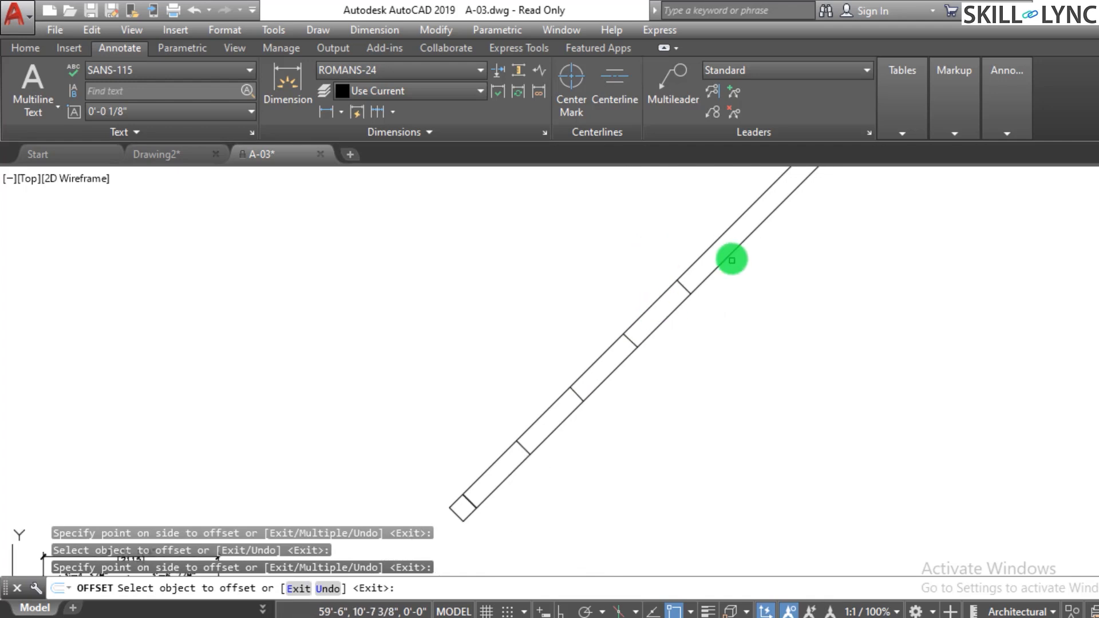
- Continue offsetting 3' dividers toward the strip's upper end
scroll(646, 297, up, 4)
click(575, 347)
scroll(596, 459, down, 4)
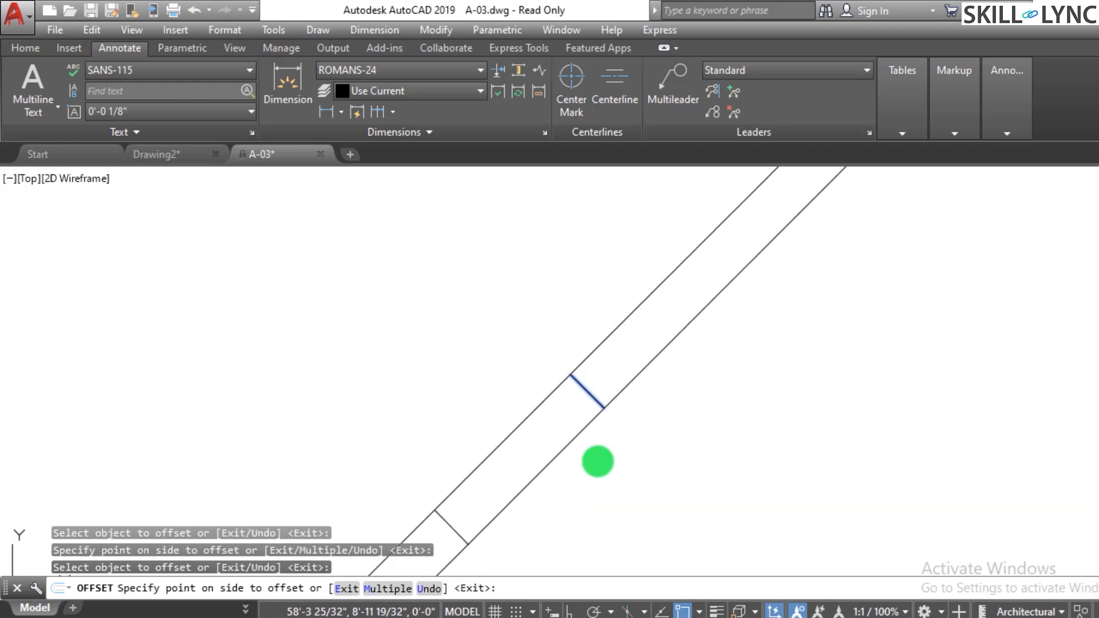
click(670, 394)
scroll(693, 375, down, 2)
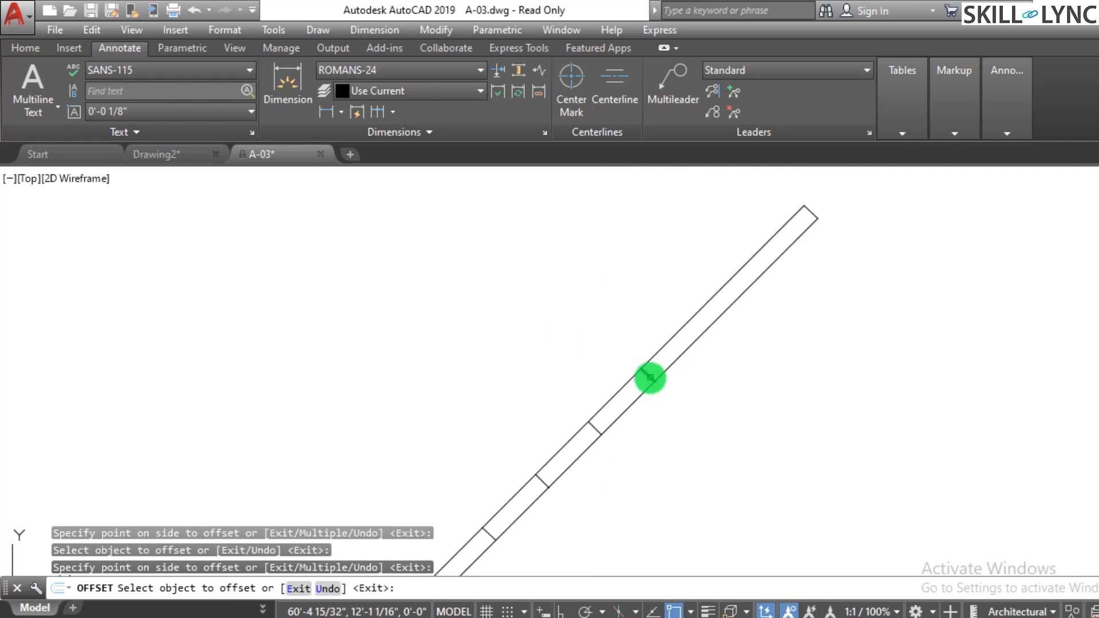
click(650, 377)
click(731, 326)
scroll(699, 319, up, 5)
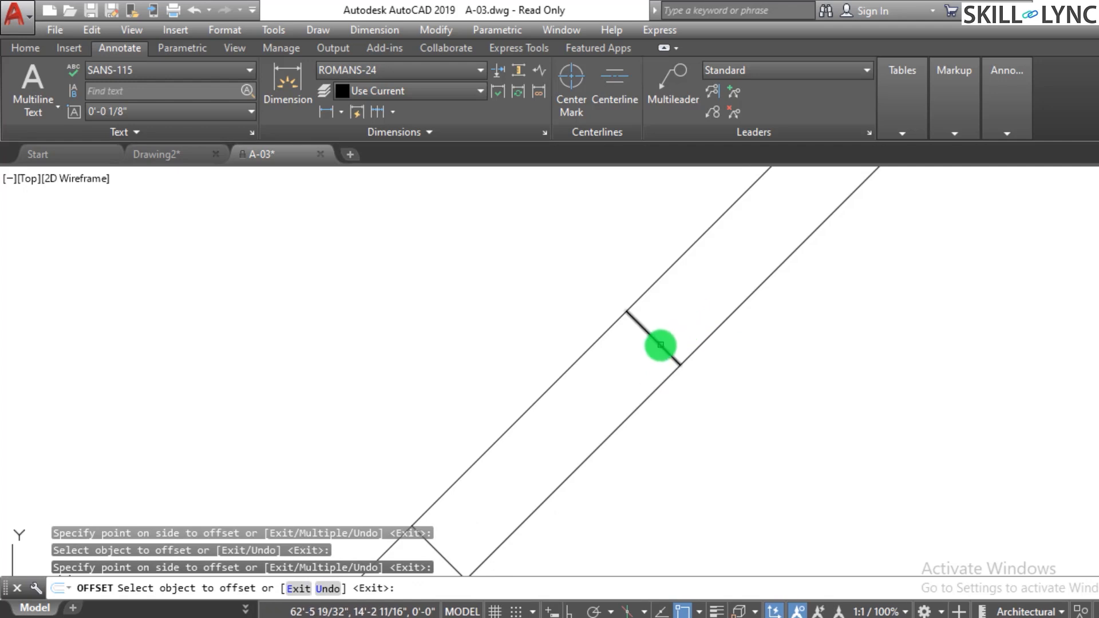
click(660, 345)
scroll(755, 402, down, 4)
click(834, 358)
key(Escape)
key(Escape)
- Offset the lower long edge 4.5 inches inward to create a centre line along the strip
scroll(814, 318, down, 4)
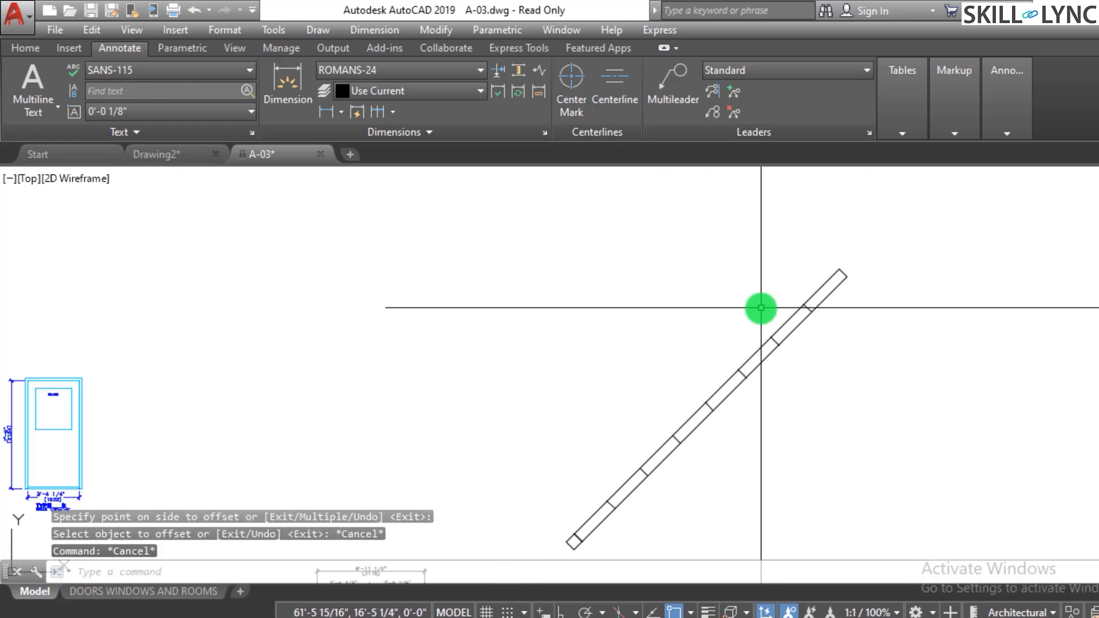
scroll(706, 404, down, 2)
scroll(704, 416, up, 5)
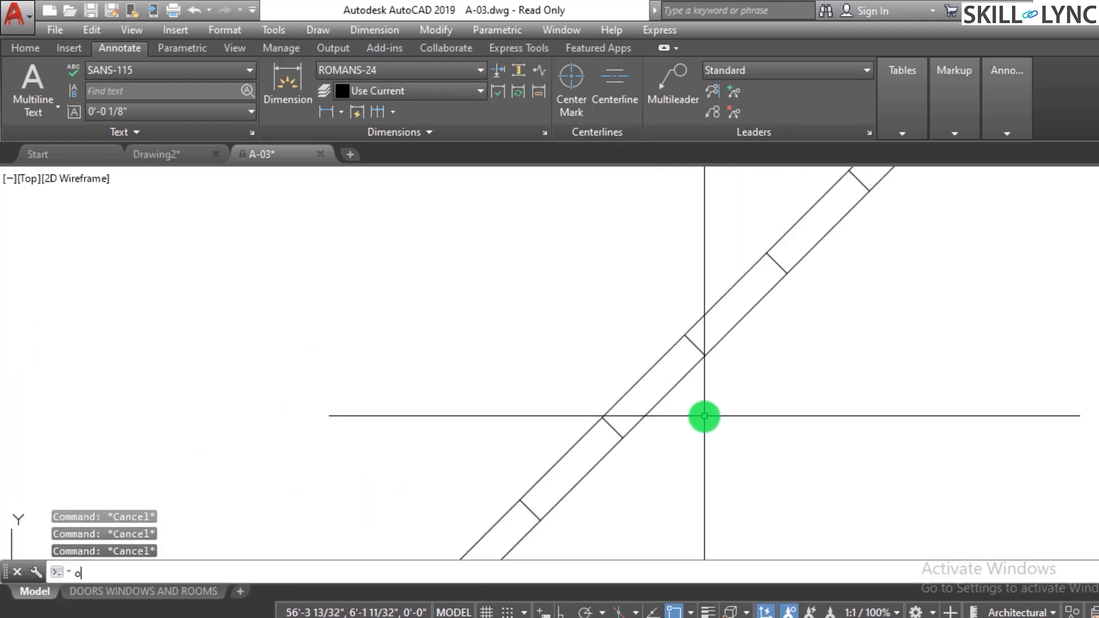
key(Return)
key(Return)
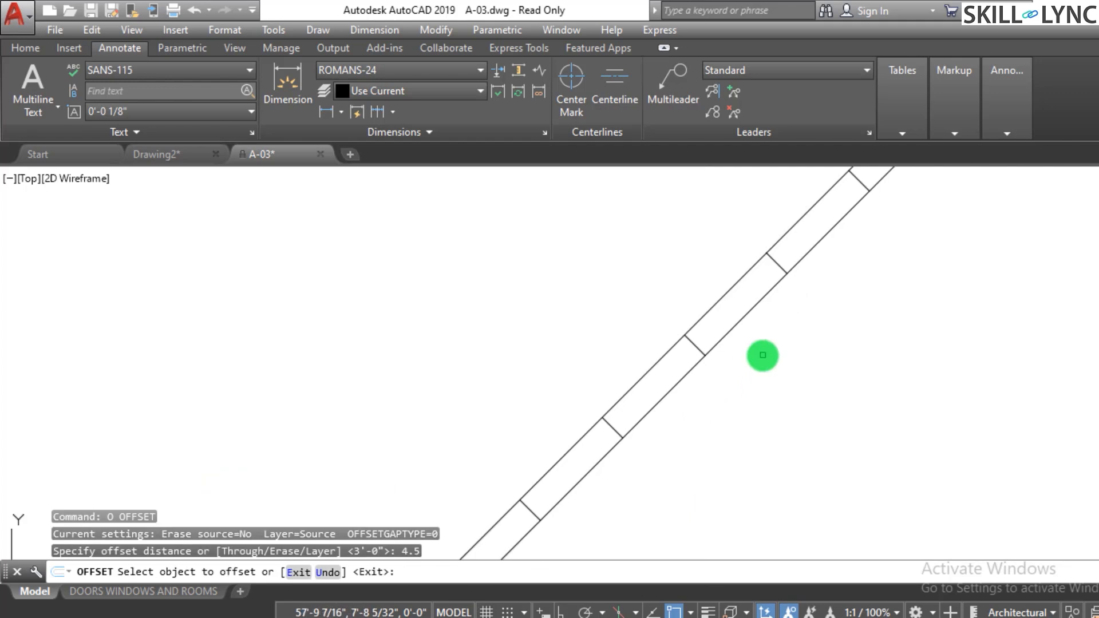
click(669, 396)
click(655, 377)
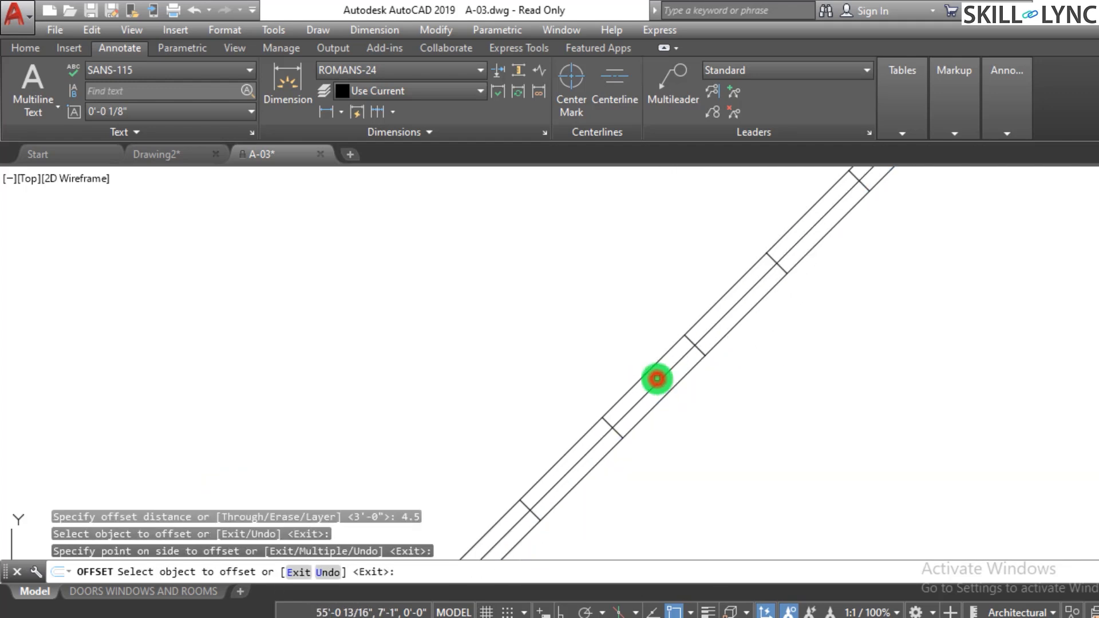
key(Escape)
scroll(644, 462, down, 2)
scroll(645, 462, up, 2)
key(Escape)
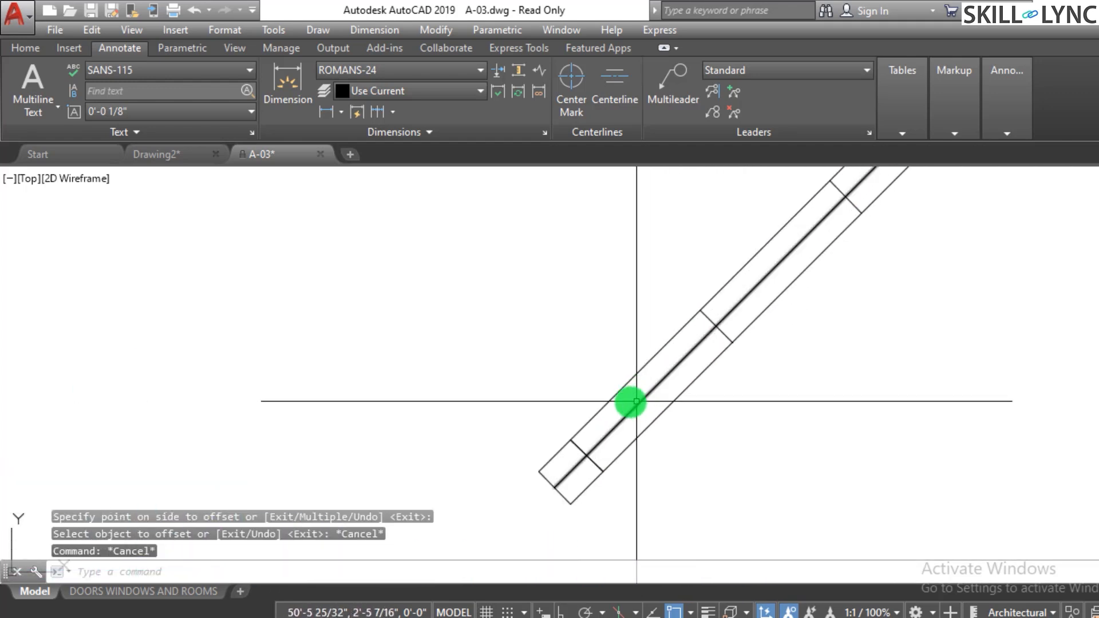
- Trim the centre line back at the square at the strip's lower end
text(tr)
key(Return)
key(Return)
click(576, 486)
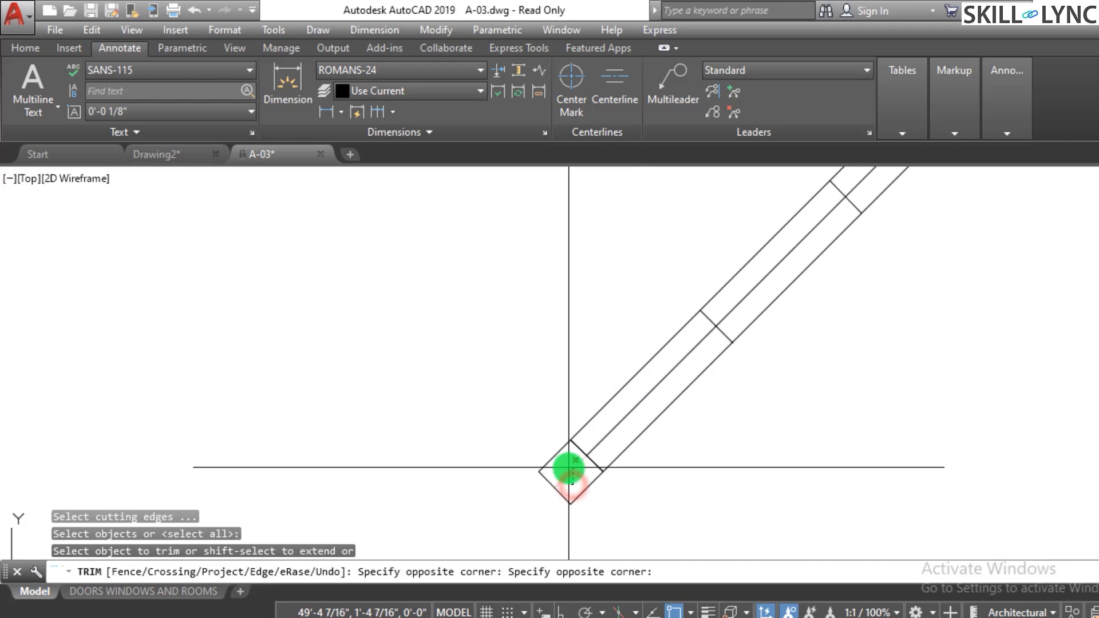
click(569, 467)
click(754, 300)
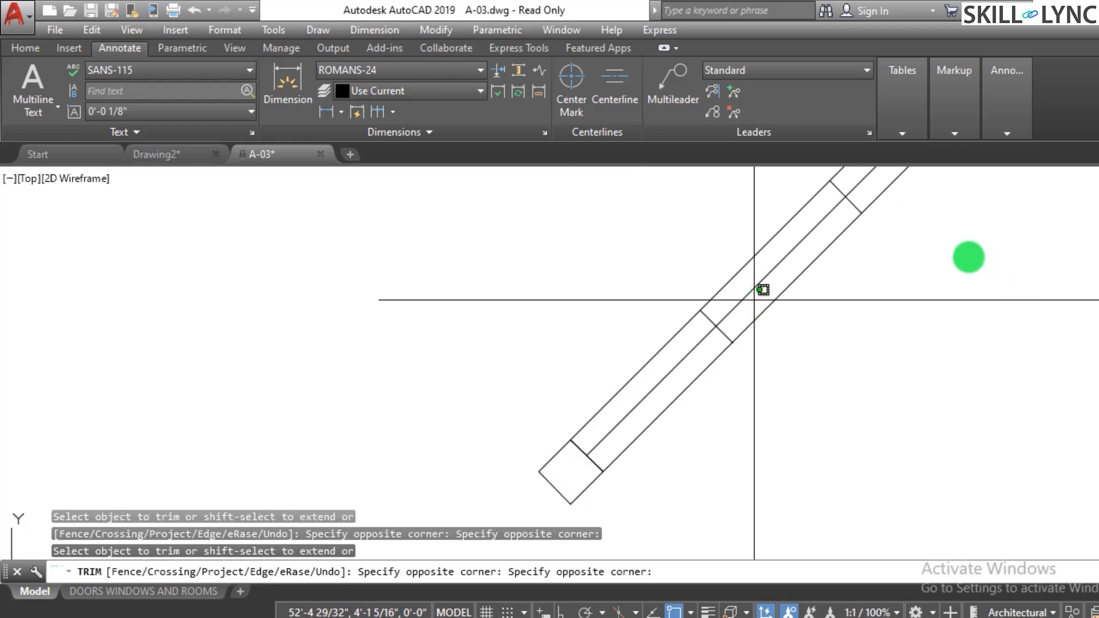
click(757, 265)
scroll(703, 463, down, 4)
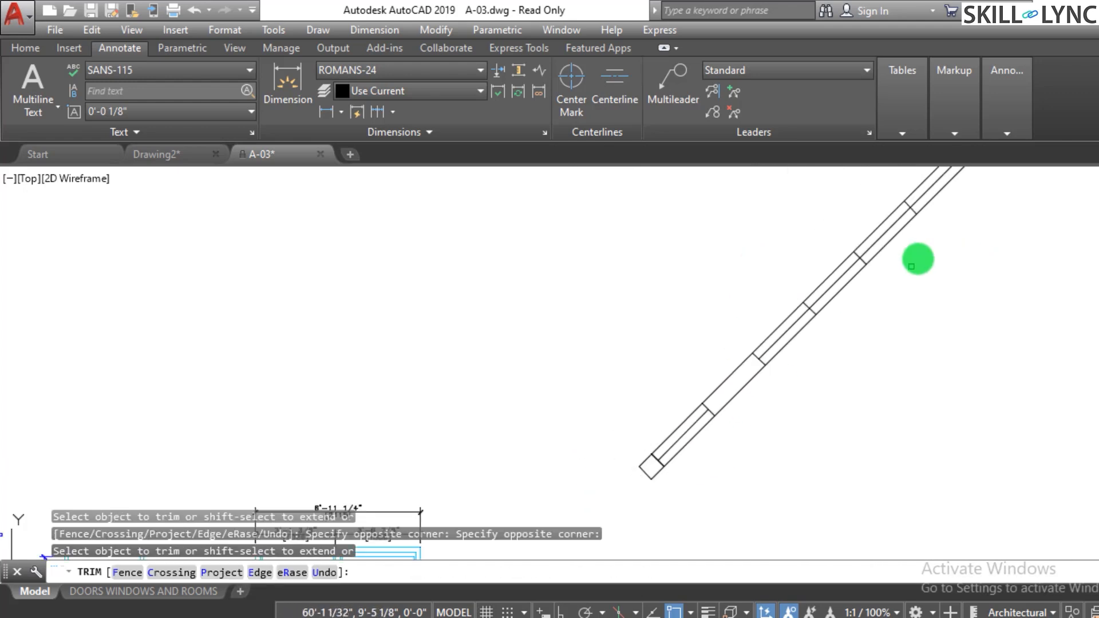
scroll(824, 311, up, 3)
- Trim the centre line out of alternating divisions between the dividers along the strip, then exit Trim
click(837, 295)
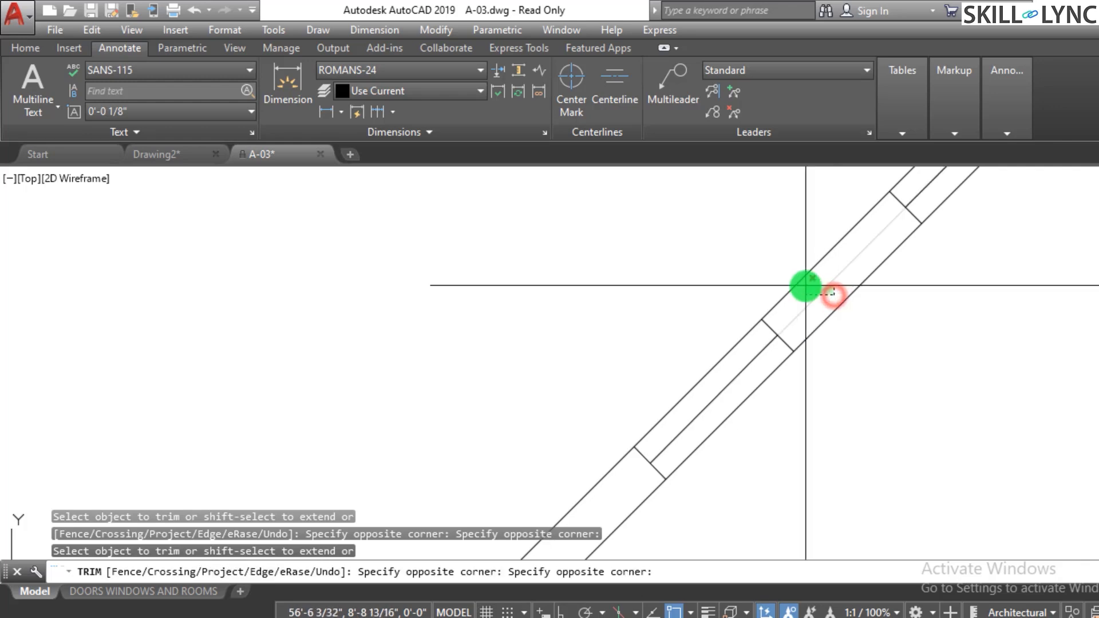
click(805, 285)
scroll(775, 341, down, 4)
click(775, 341)
scroll(899, 201, up, 2)
scroll(907, 207, up, 2)
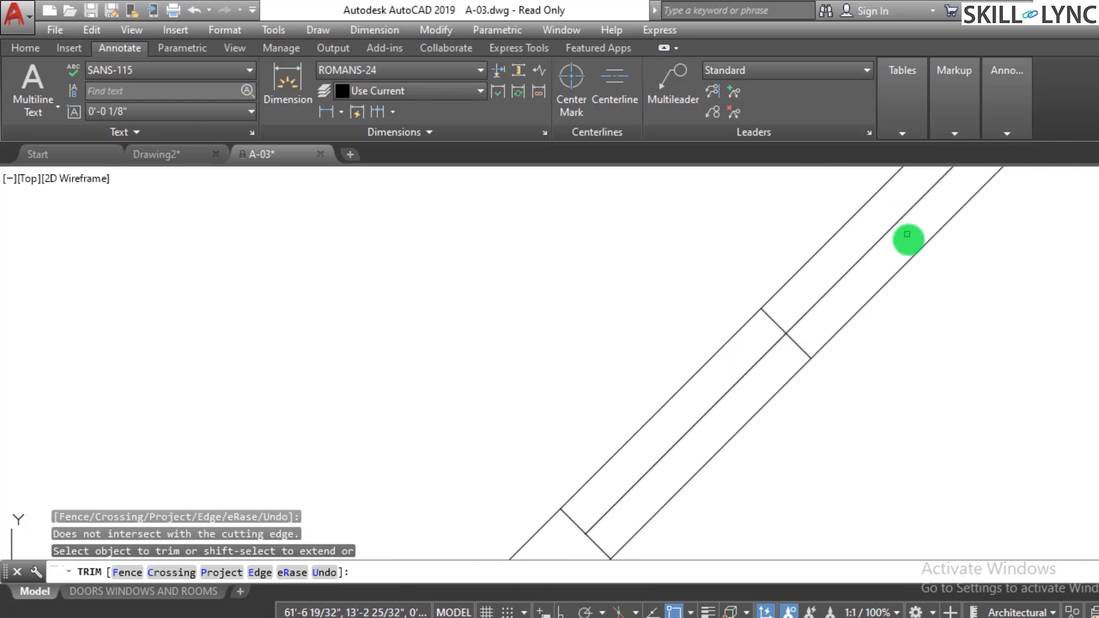
click(910, 239)
click(894, 229)
scroll(808, 331, down, 4)
scroll(841, 295, up, 4)
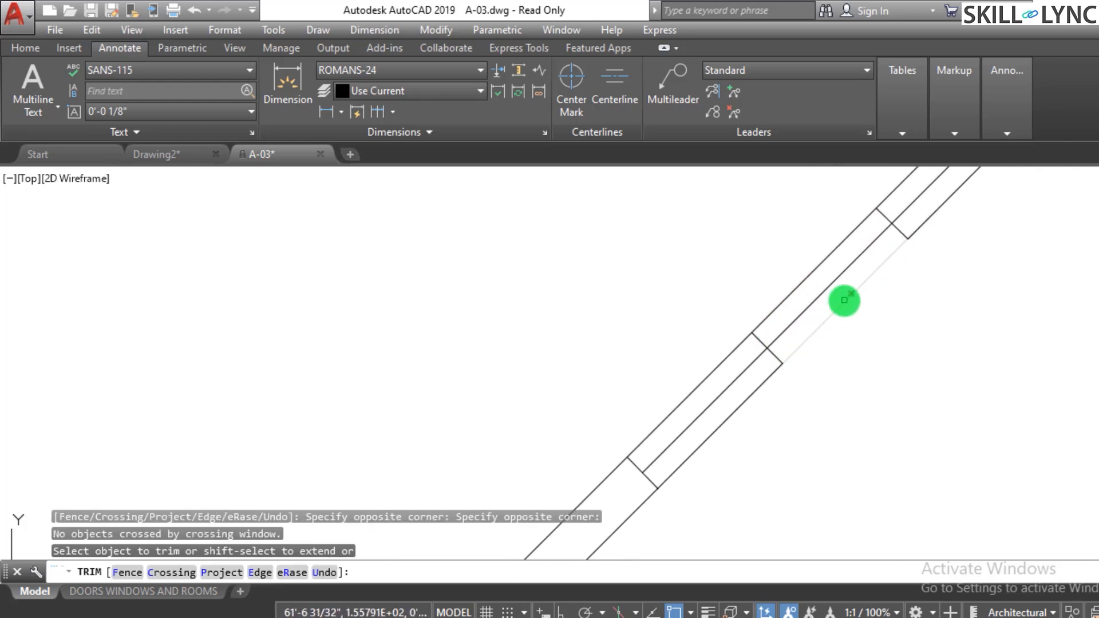
click(819, 297)
click(780, 277)
scroll(687, 393, down, 4)
click(694, 402)
scroll(909, 216, up, 4)
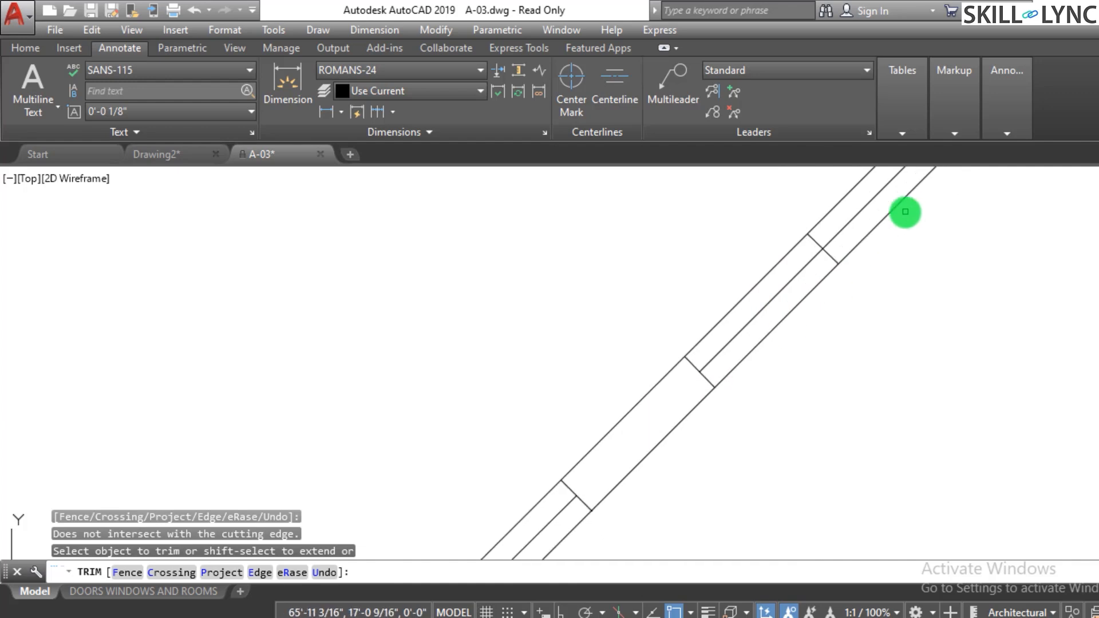
scroll(748, 400, down, 4)
scroll(830, 301, up, 2)
click(780, 314)
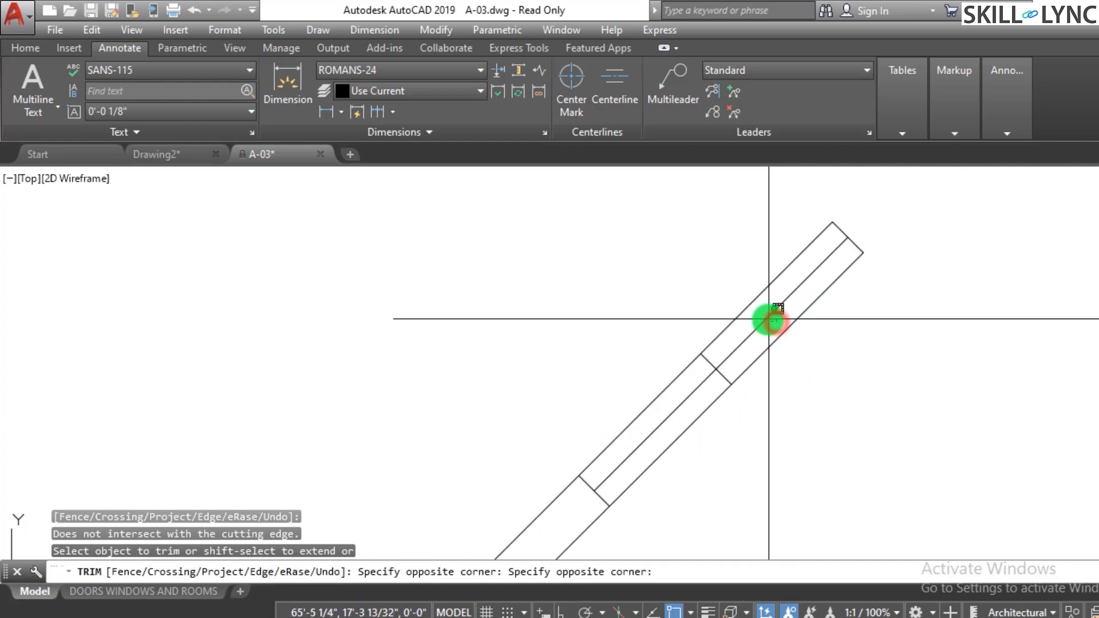
click(764, 318)
scroll(866, 330, down, 4)
key(Escape)
key(Escape)
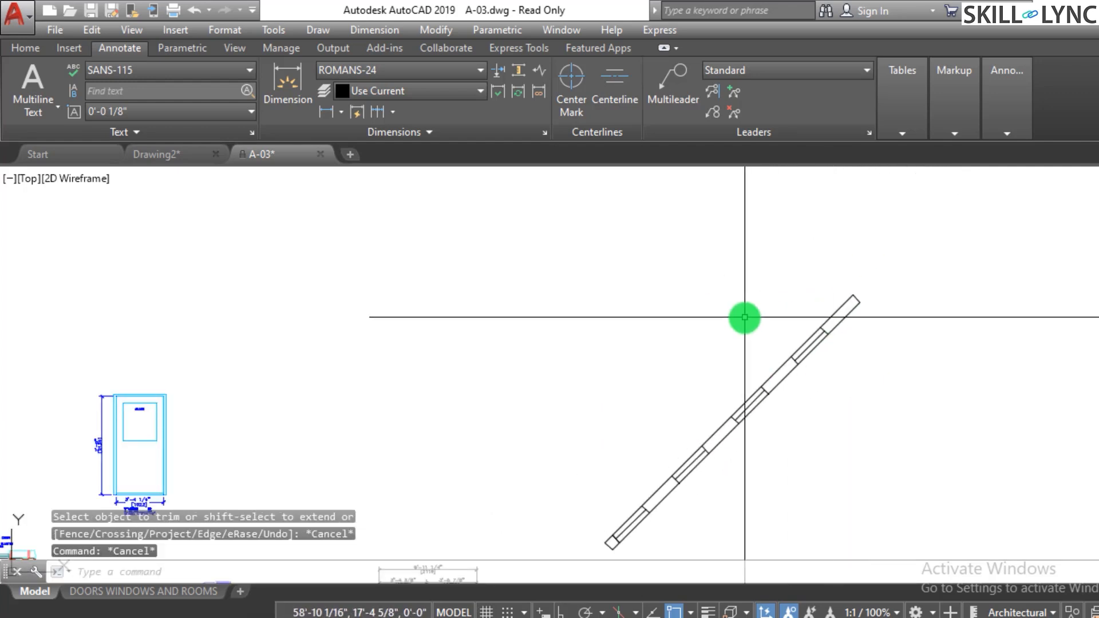
- Add an aligned dimension across the square at the strip's lower end
scroll(775, 387, down, 3)
scroll(758, 386, up, 6)
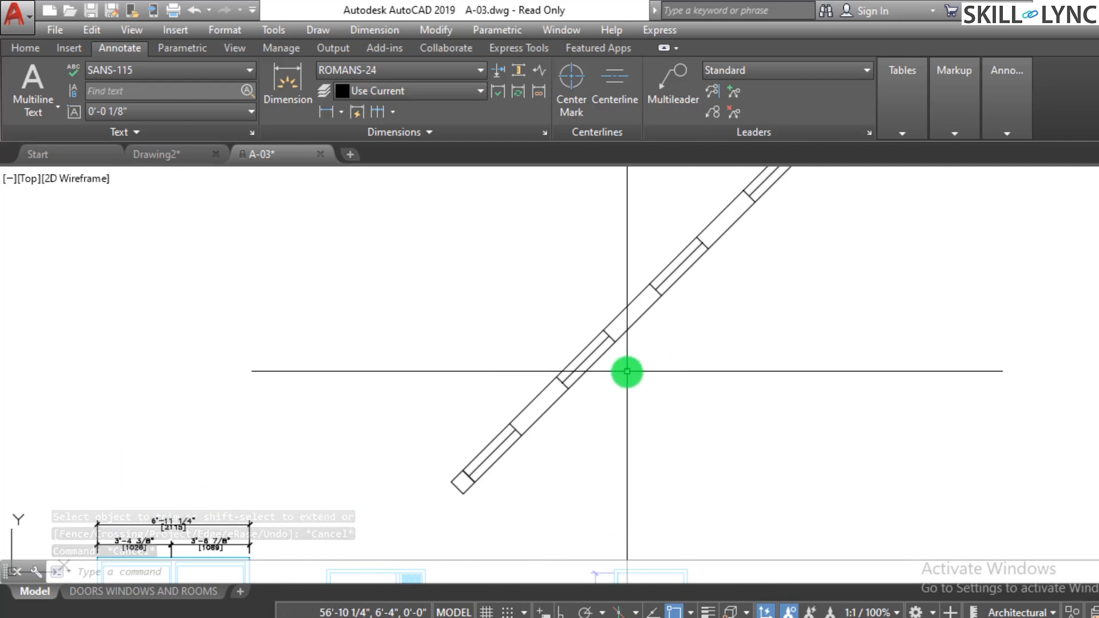
scroll(636, 366, down, 2)
scroll(776, 335, down, 1)
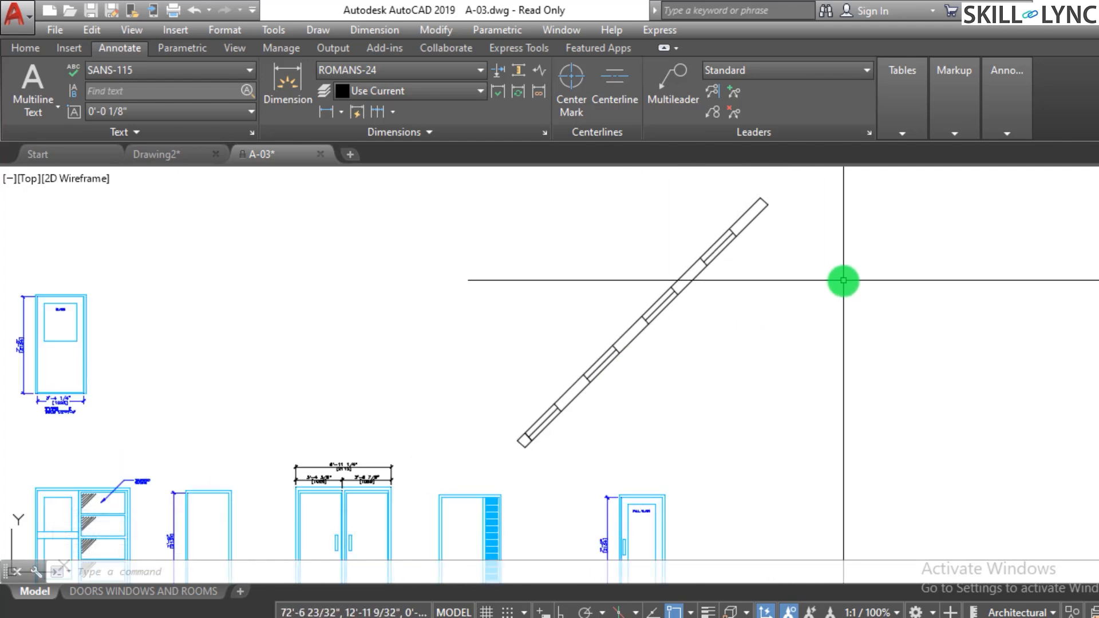
scroll(839, 277, up, 3)
scroll(859, 307, down, 4)
scroll(867, 258, up, 3)
scroll(755, 381, up, 2)
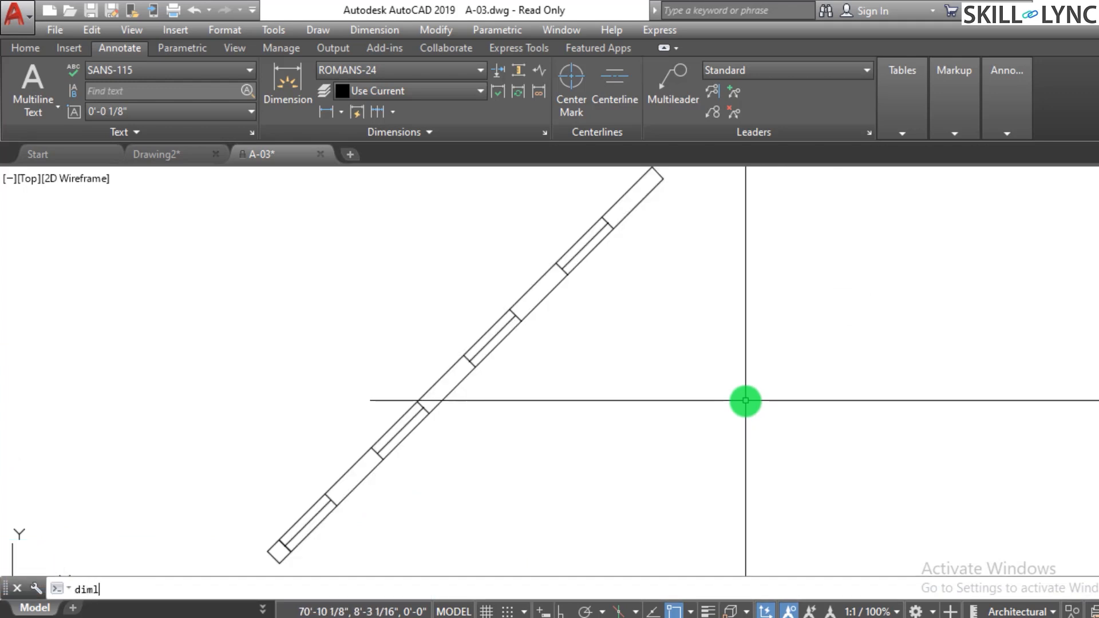
key(Escape)
key(Escape)
text(dimal)
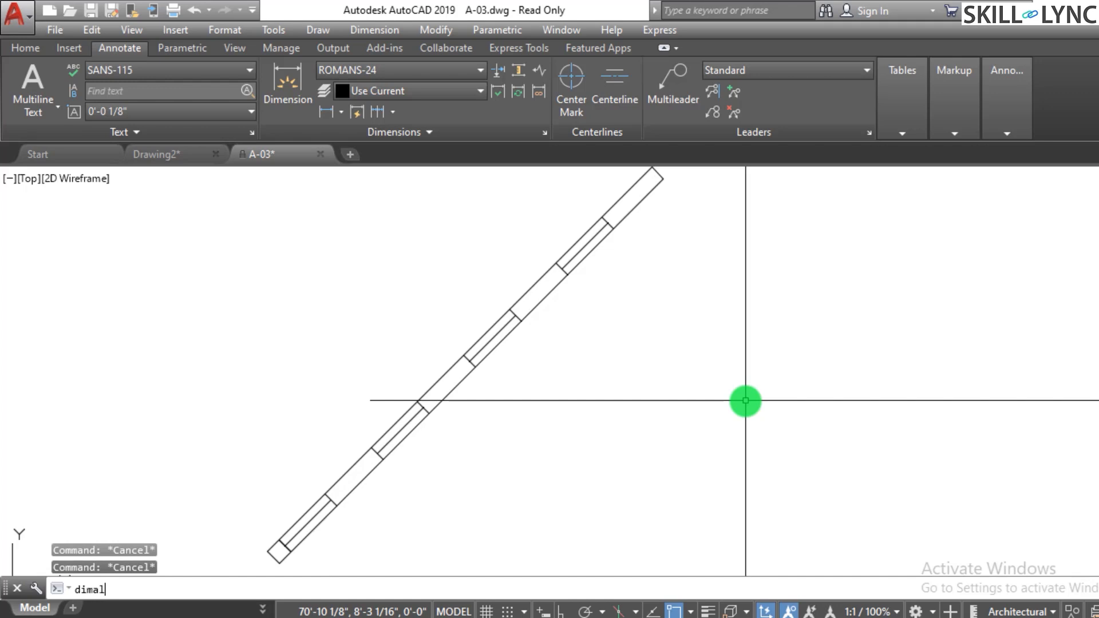
text(i)
key(Return)
scroll(482, 373, down, 2)
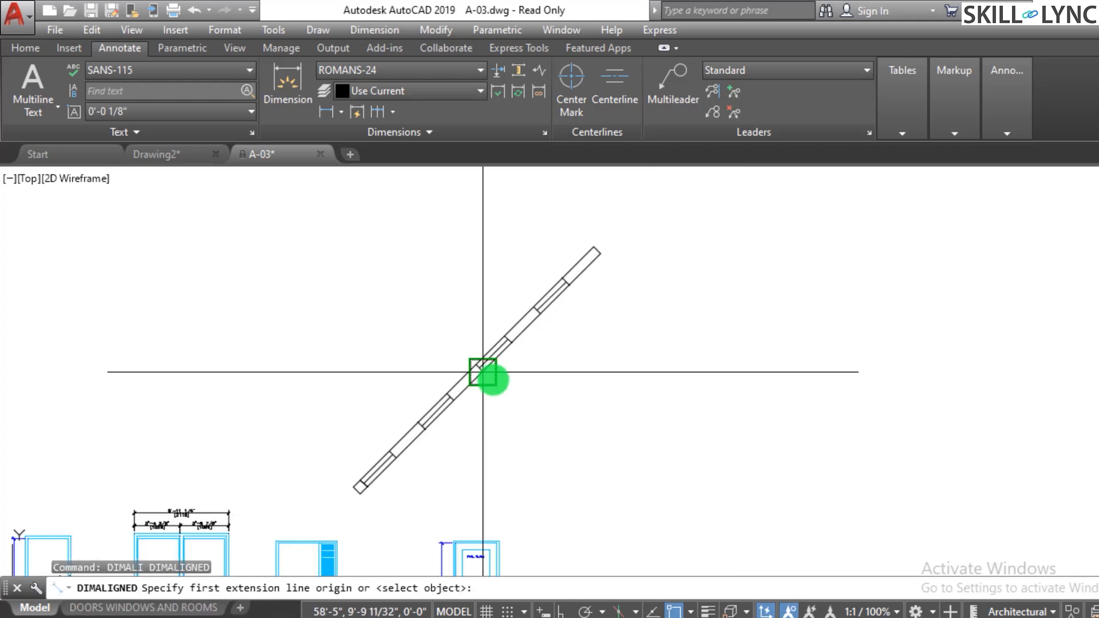
scroll(382, 488, up, 4)
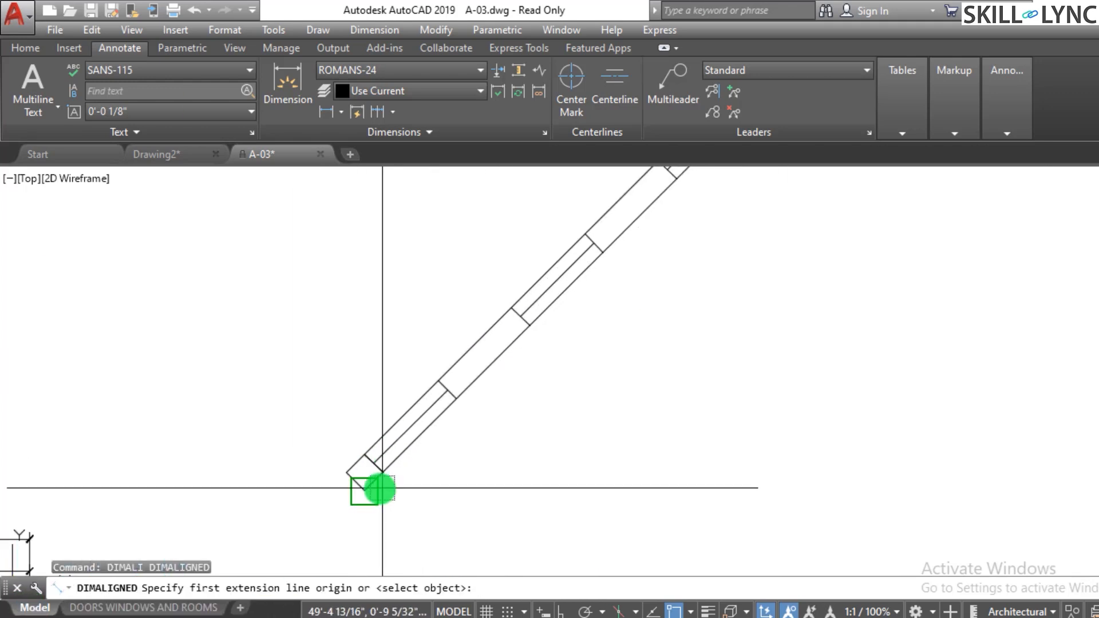
click(381, 488)
click(381, 473)
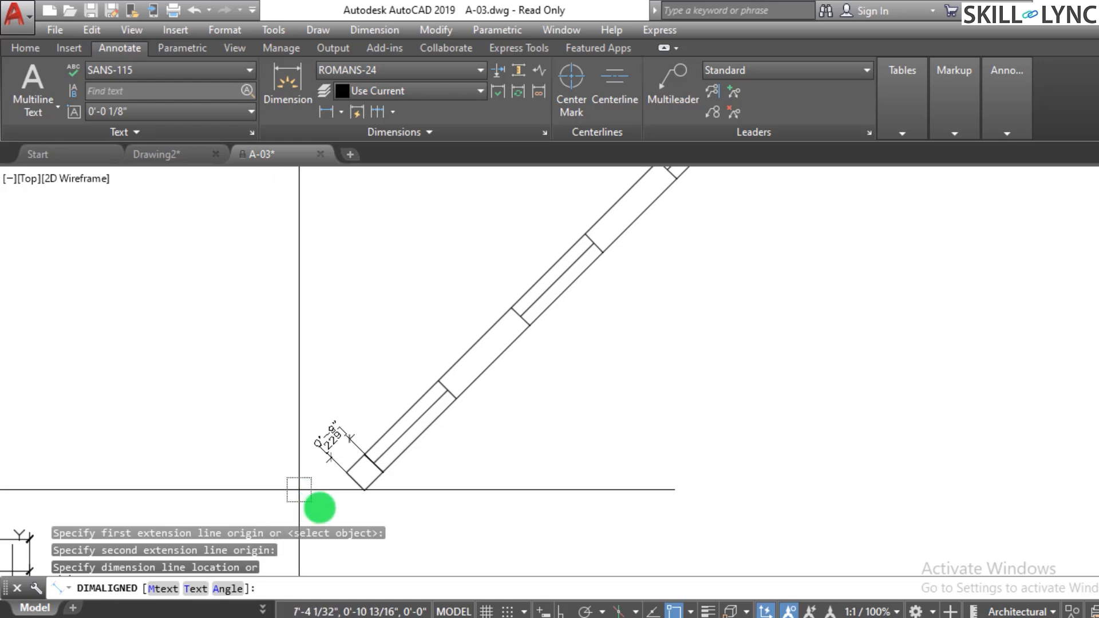
click(285, 481)
scroll(400, 421, up, 2)
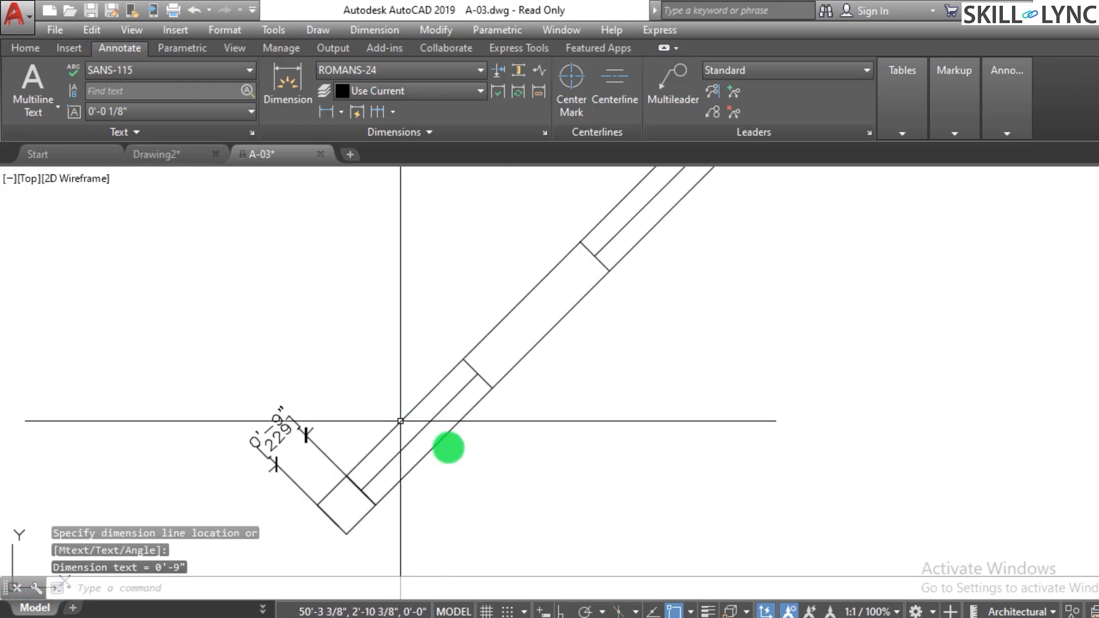
key(Escape)
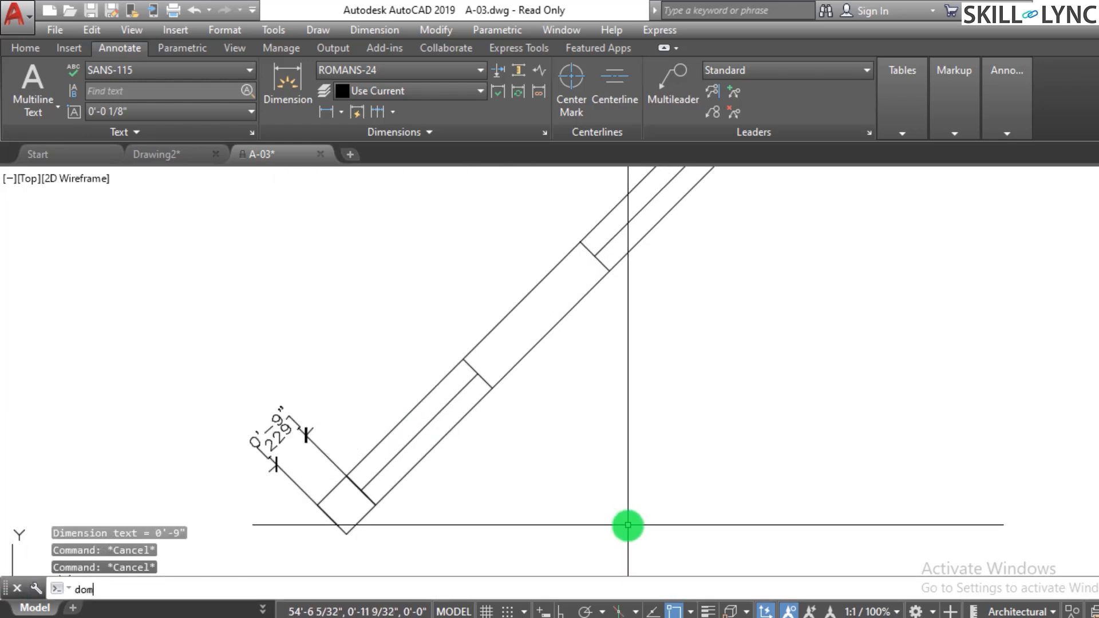
- Continue the aligned dimension with a chain of dimensions up the strip's dividers
text(domconti)
key(Return)
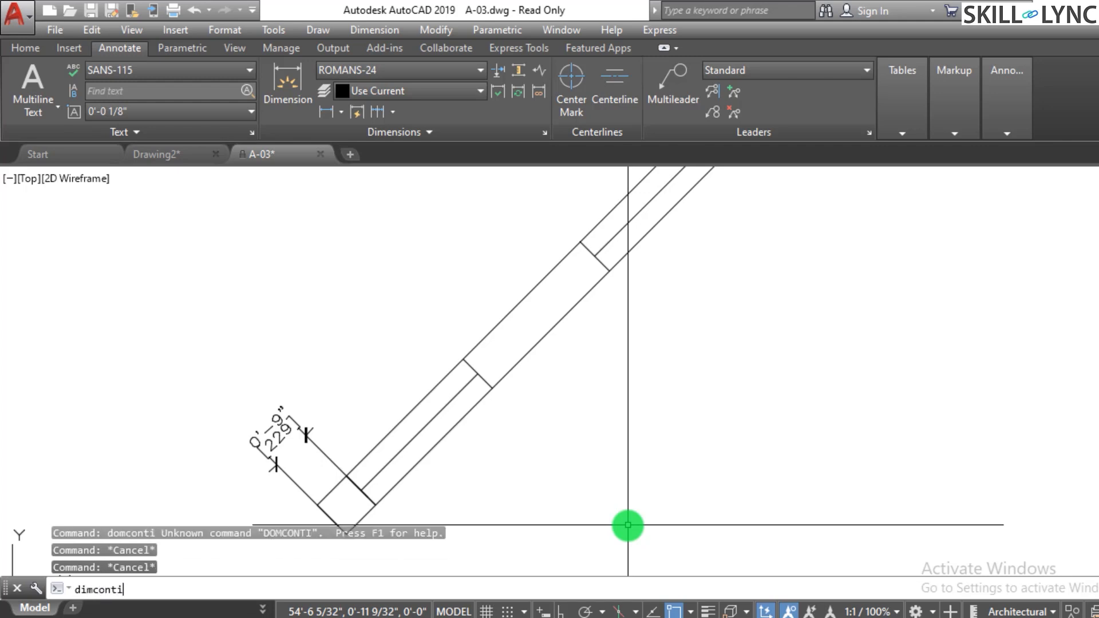
text(dimconti)
key(Return)
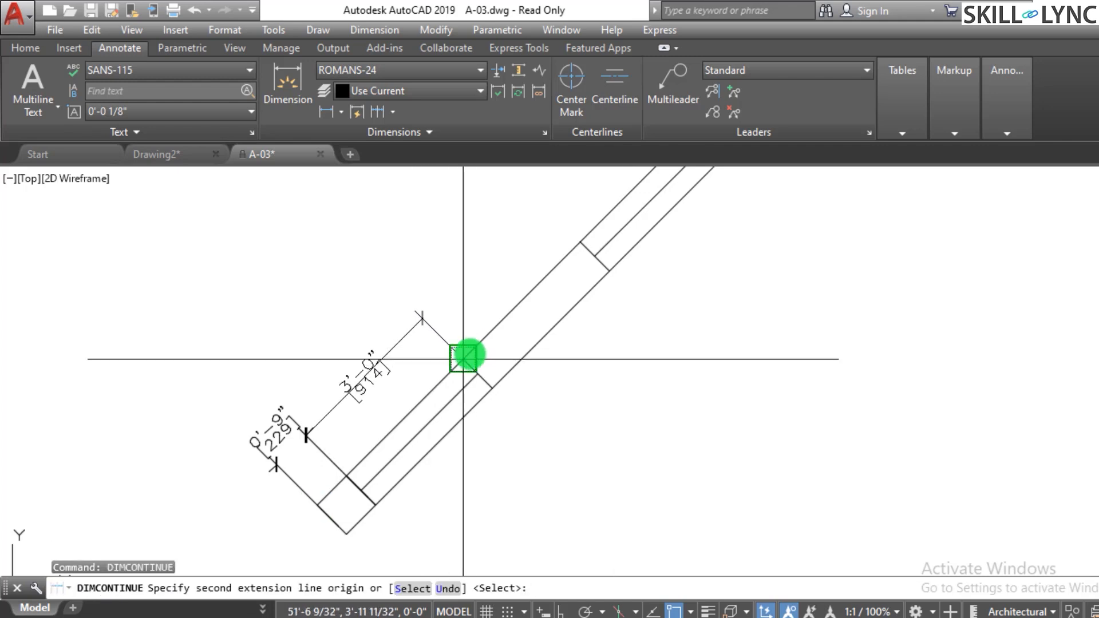
click(464, 359)
click(581, 241)
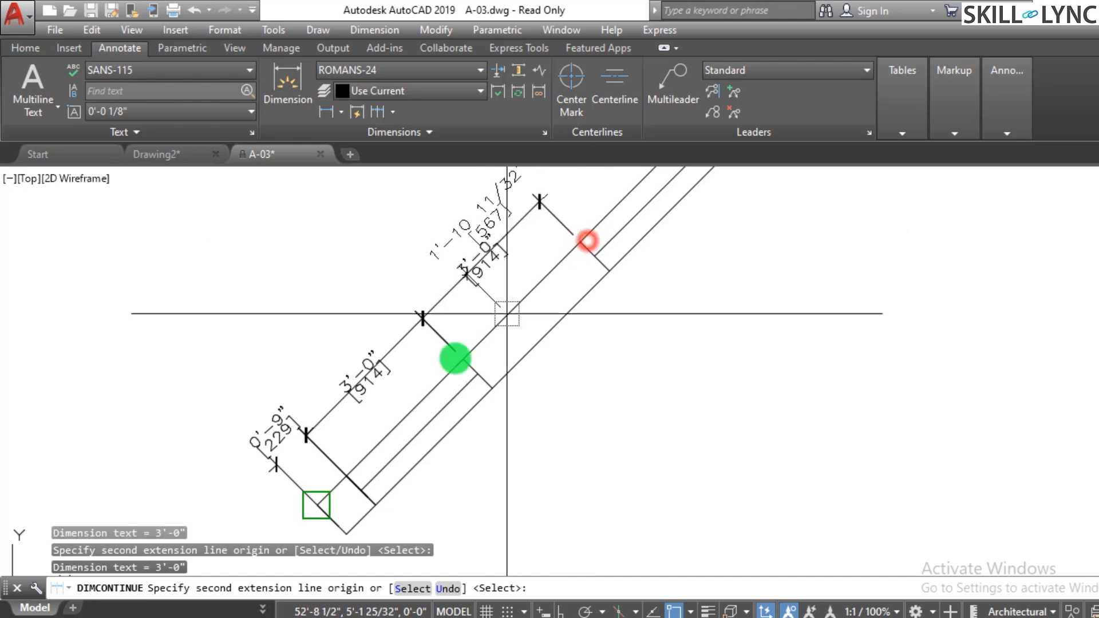
scroll(452, 359, down, 4)
click(548, 267)
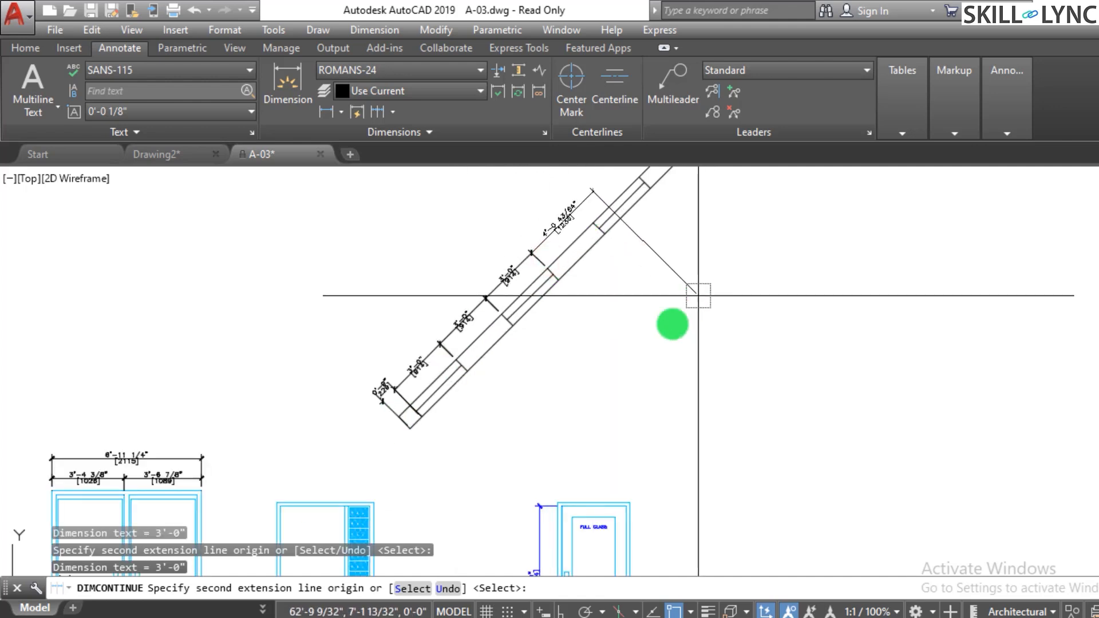
right_click(658, 322)
click(671, 328)
key(Escape)
- Add a linear dimension across the width of the full-glass door elevation
key(Escape)
scroll(523, 446, down, 3)
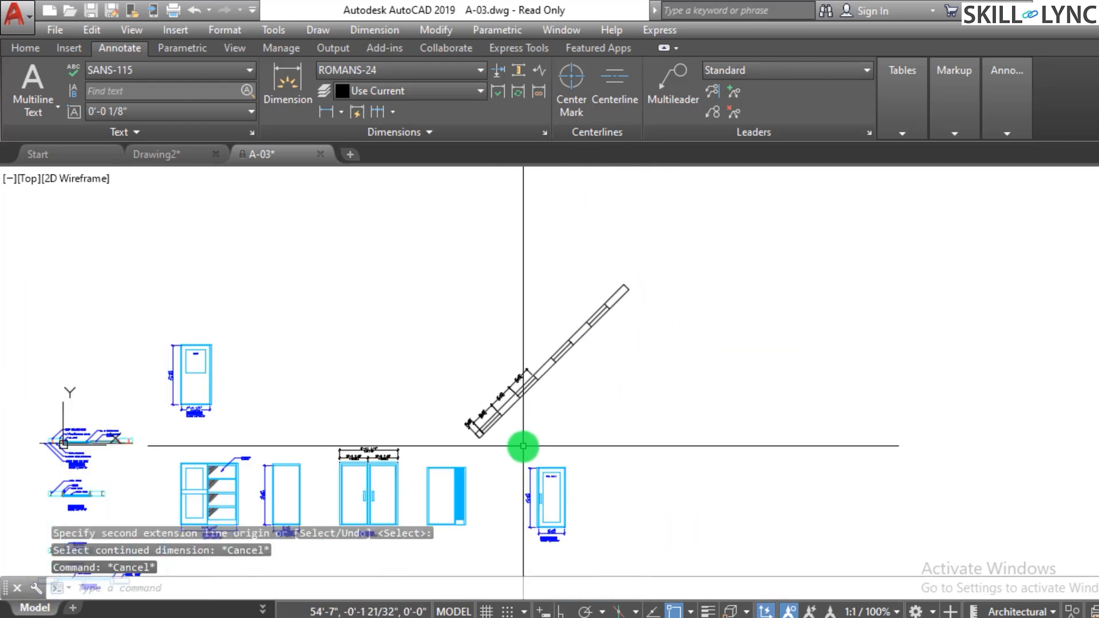
scroll(559, 479, up, 5)
key(Escape)
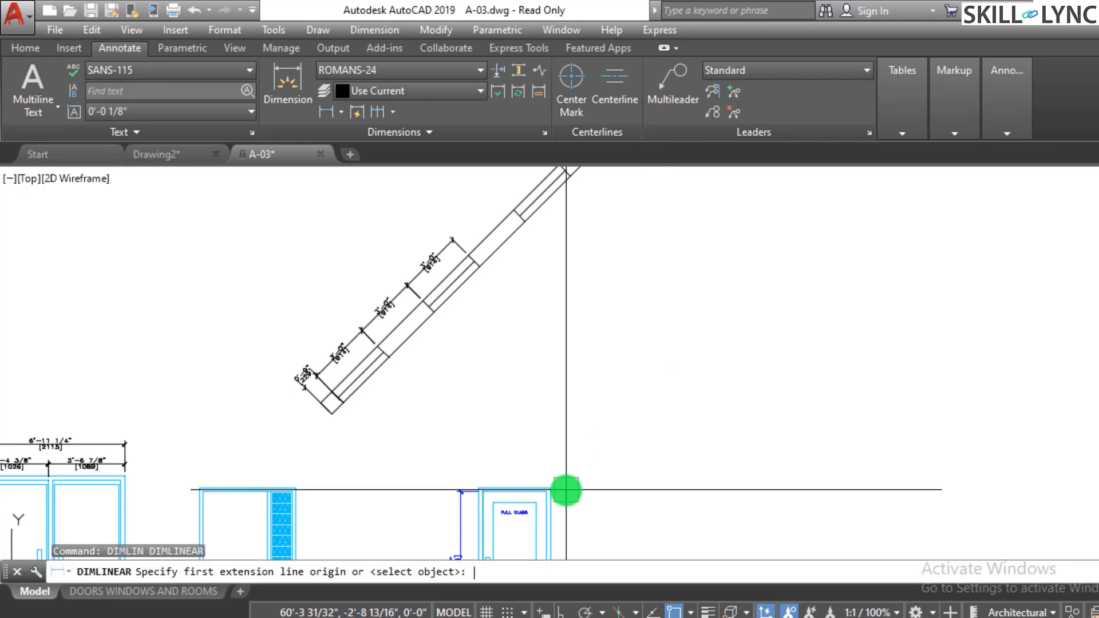
scroll(566, 490, up, 2)
click(549, 488)
click(432, 489)
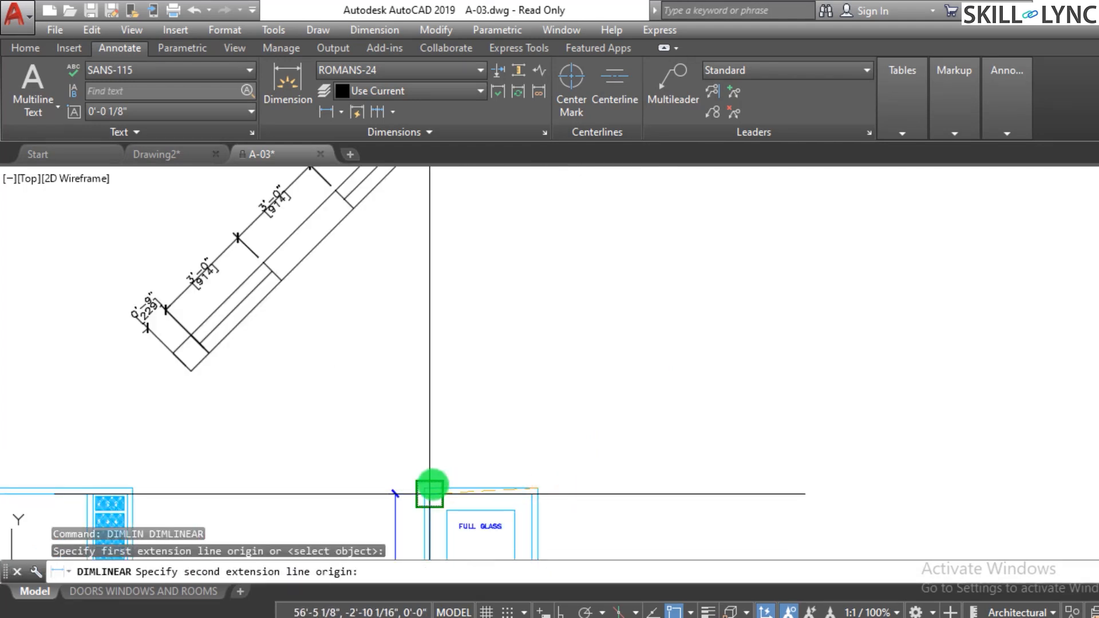
click(487, 418)
key(Escape)
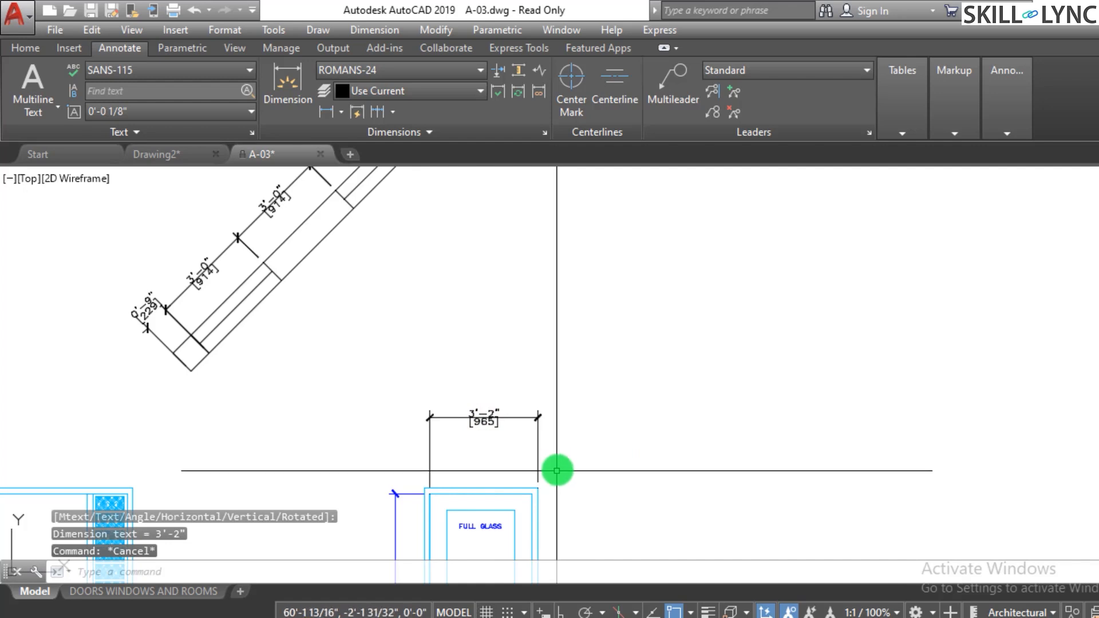
- Resume continued dimensioning from the last strip dimension, adding segments further up the strip
scroll(556, 463, down, 2)
scroll(575, 408, down, 2)
scroll(511, 300, up, 2)
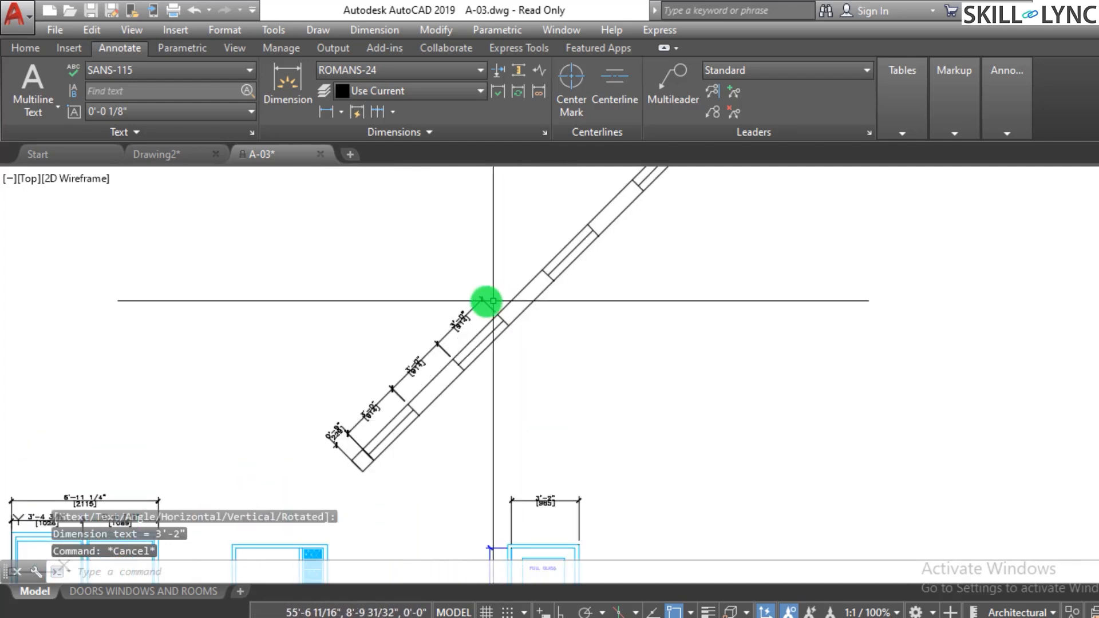
key(Escape)
key(Escape)
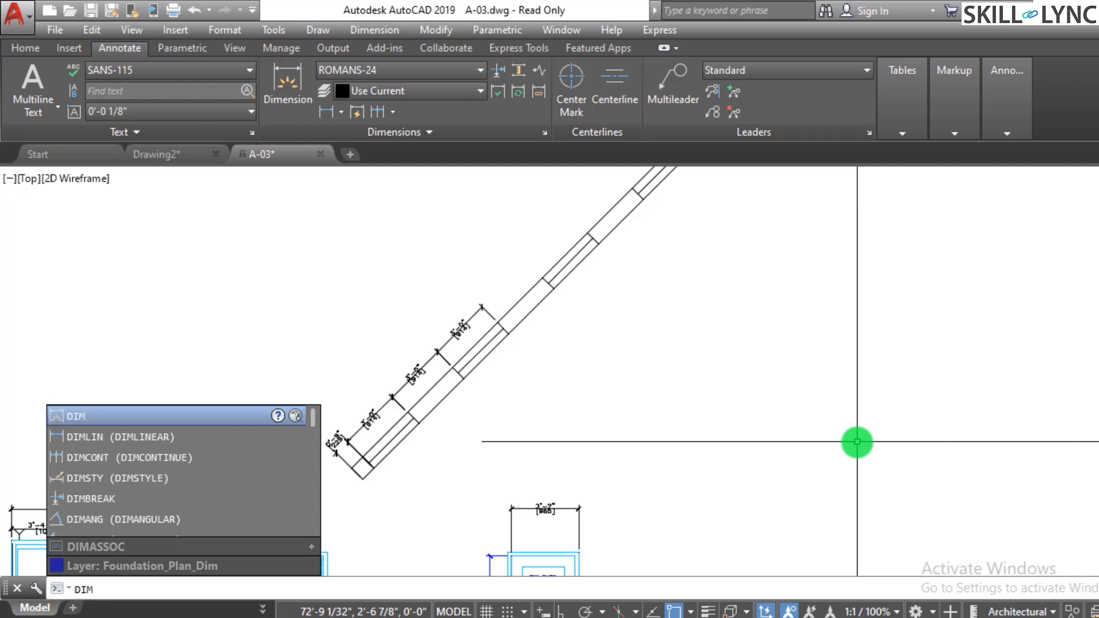
text(comn)
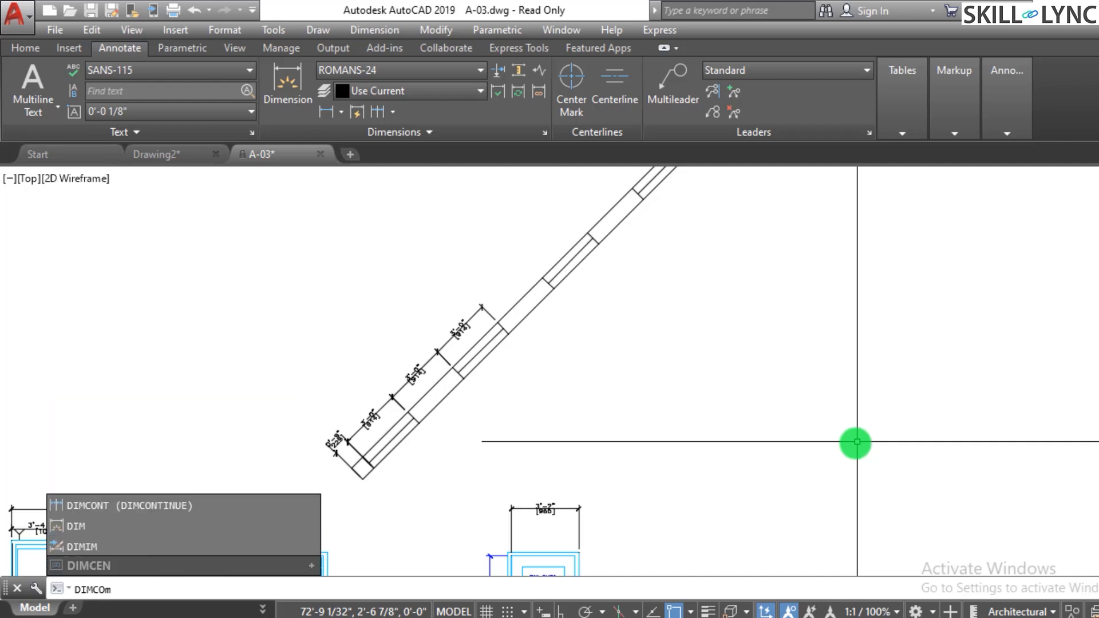
text(nti)
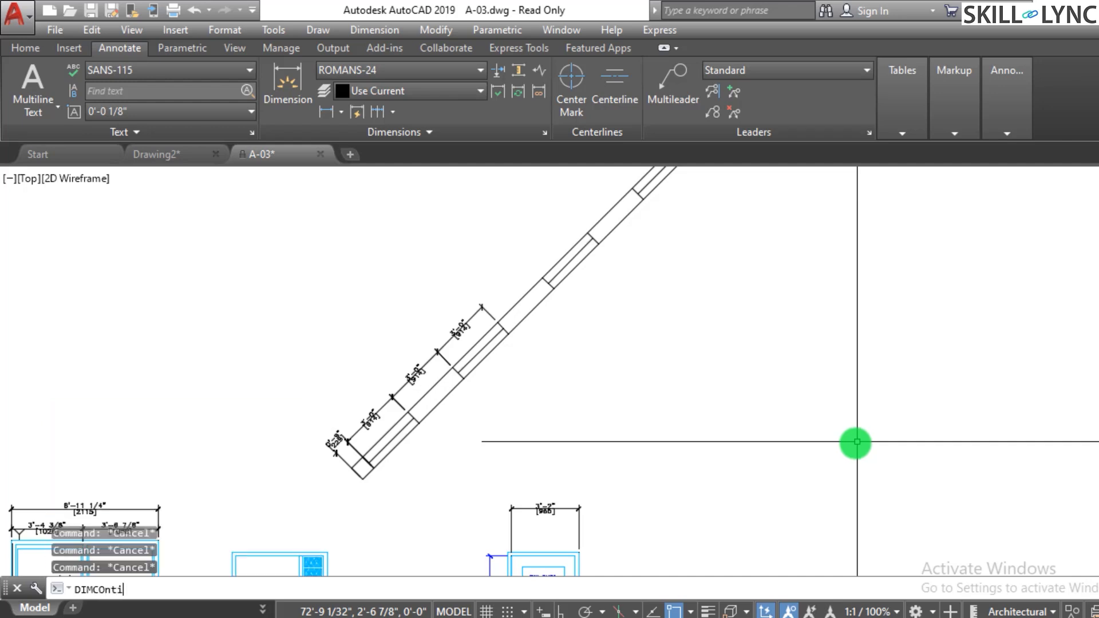
key(Return)
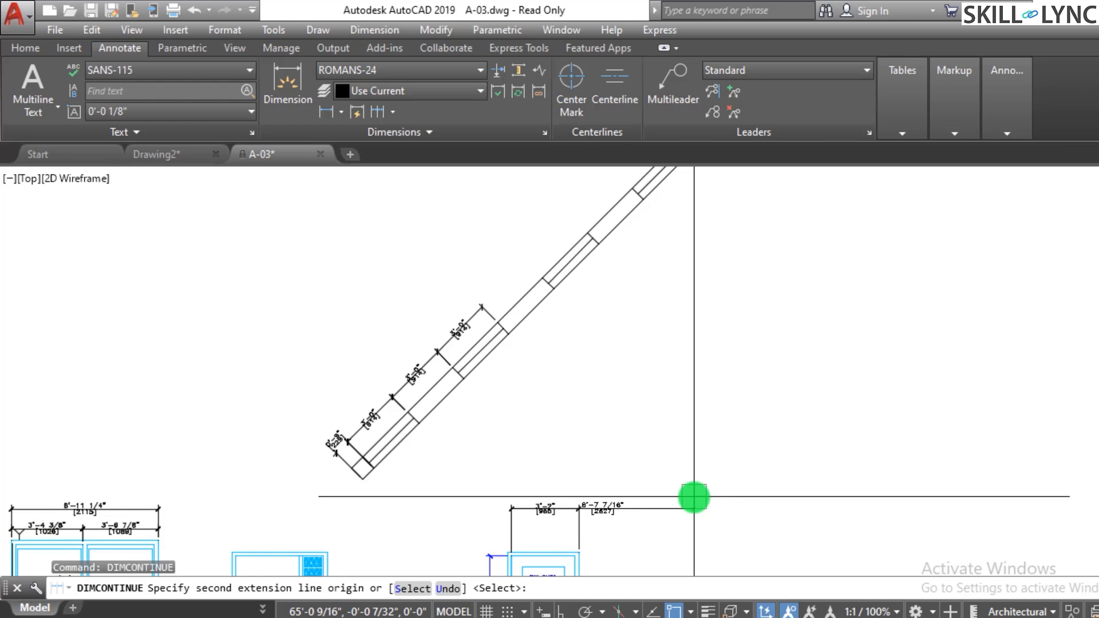
click(405, 591)
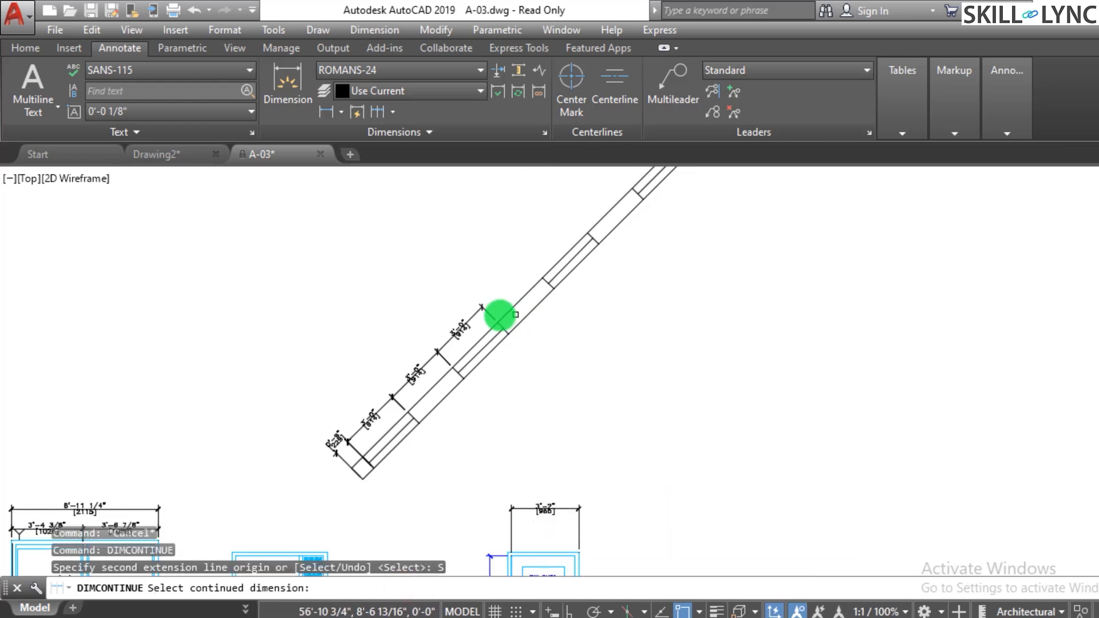
click(487, 312)
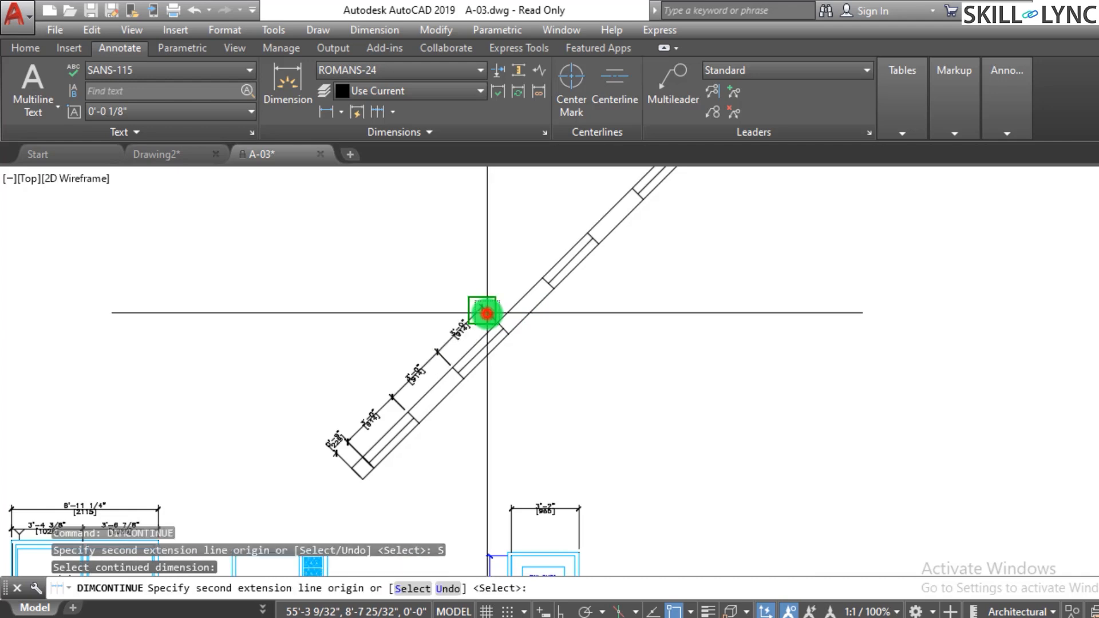
click(542, 278)
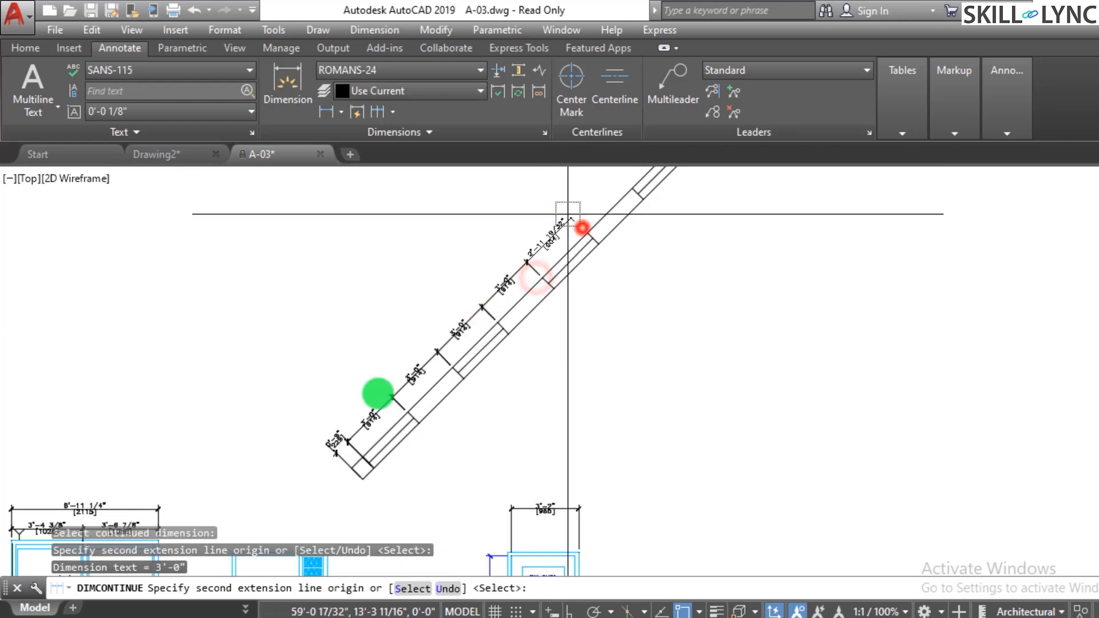
click(588, 234)
- Extend the continued dimension chain to the strip's upper end and finish the command
scroll(378, 393, down, 2)
scroll(513, 294, up, 2)
scroll(557, 226, up, 2)
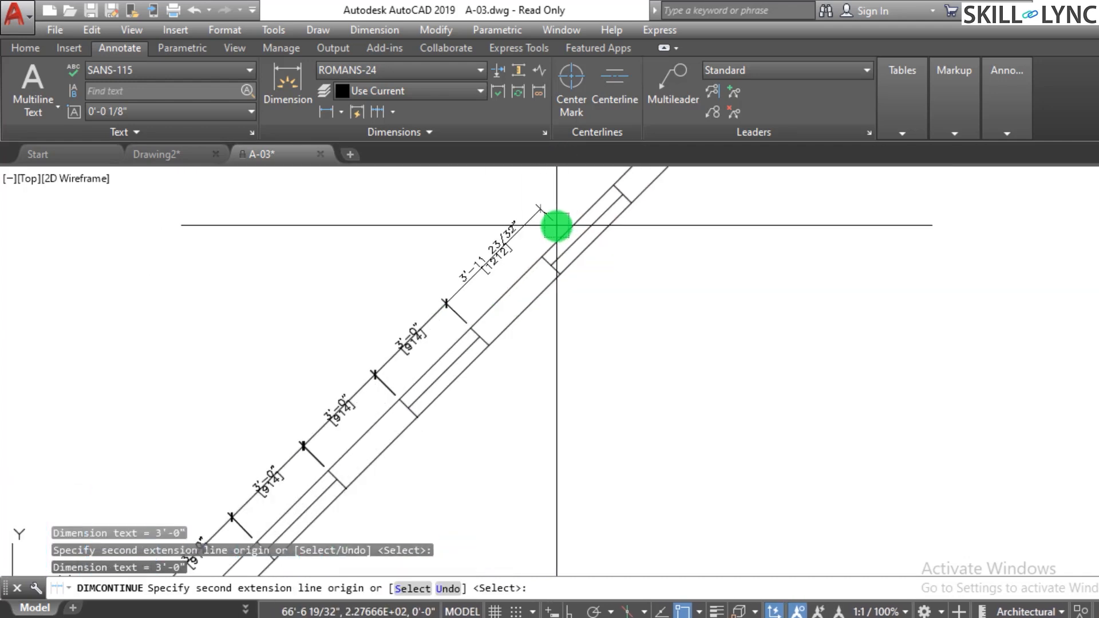
click(539, 254)
scroll(540, 253, down, 4)
scroll(491, 282, up, 2)
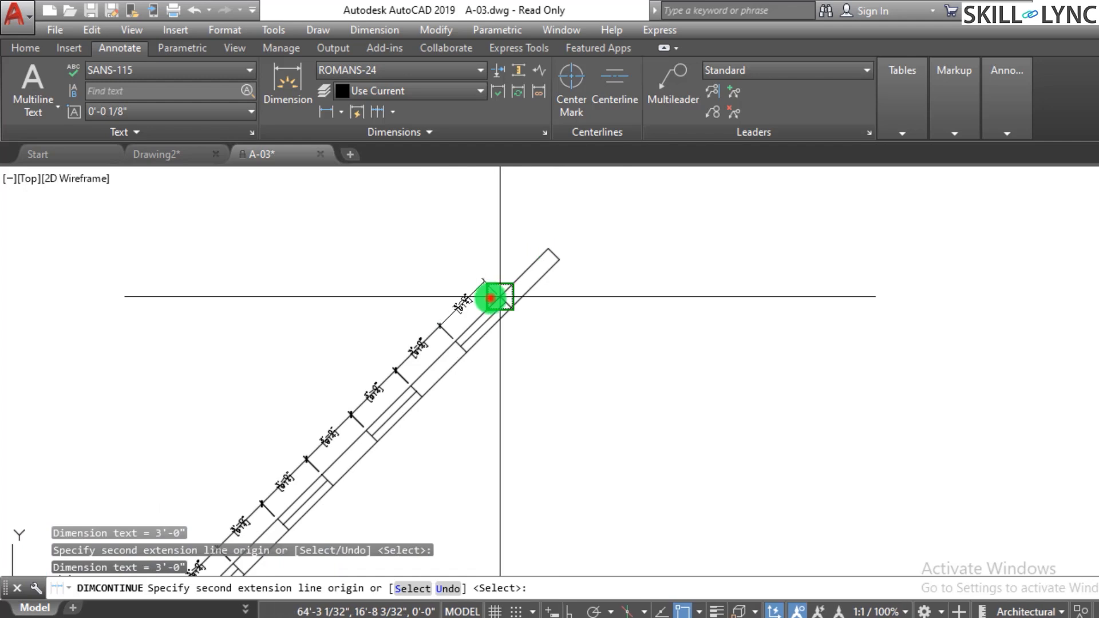
click(543, 260)
key(Escape)
scroll(648, 268, down, 2)
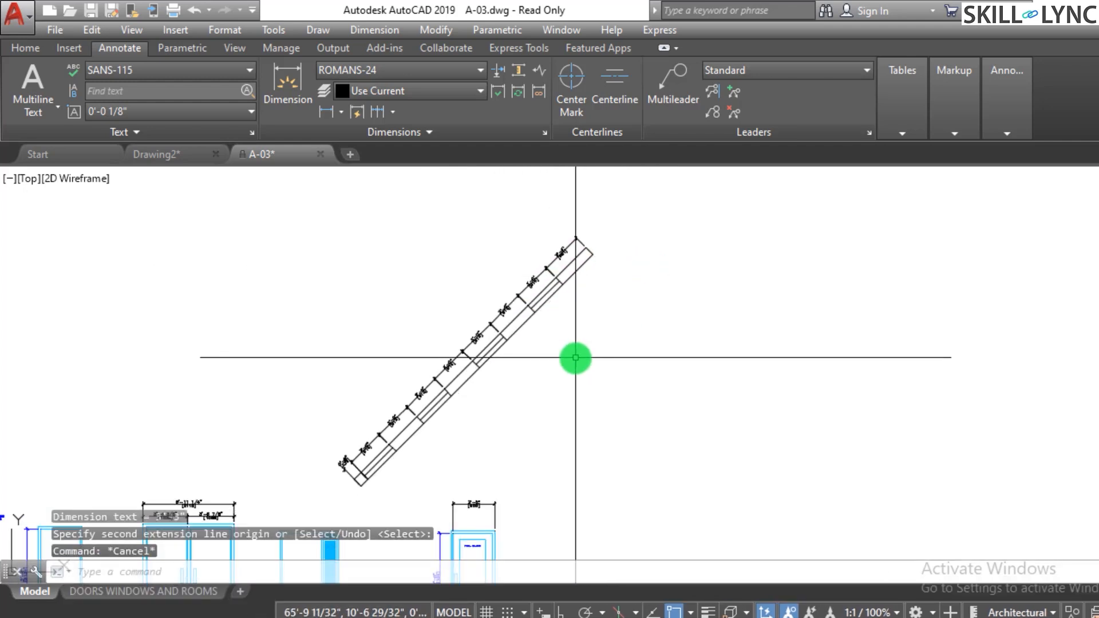
scroll(580, 354, up, 2)
scroll(584, 351, down, 2)
scroll(336, 427, up, 3)
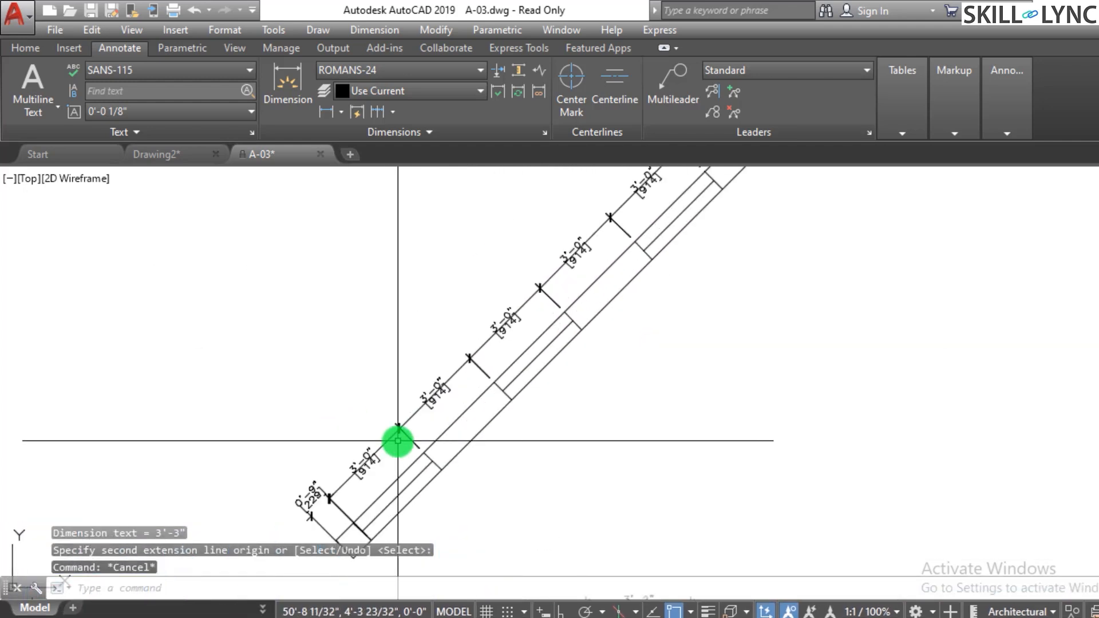
- Erase the lower chain dimensions along the 45° strip one by one
click(388, 454)
click(331, 422)
text(e)
key(Return)
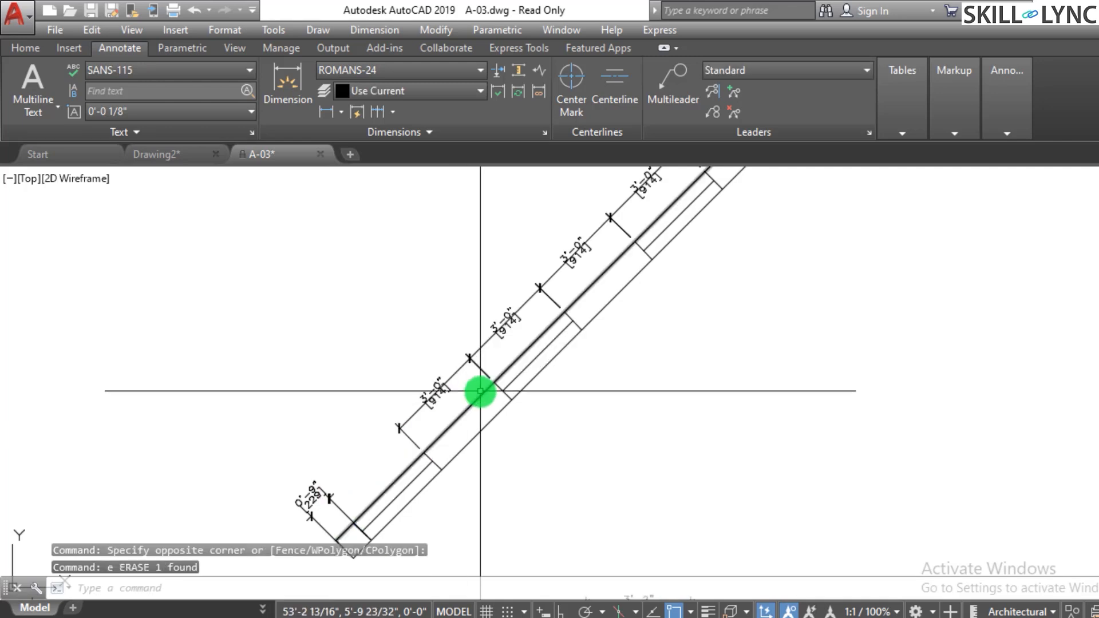
key(Escape)
click(436, 394)
key(Delete)
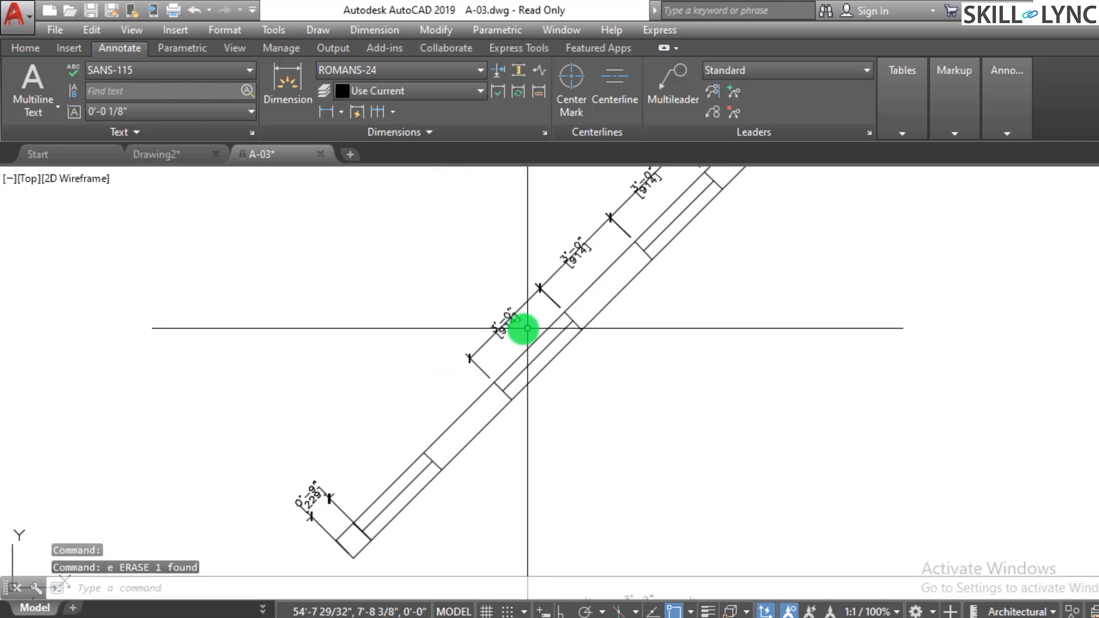
click(493, 315)
click(493, 316)
text(e)
key(Return)
- Erase the remaining upper chain dimensions along the strip, leaving only the 0'-9" end dimension
click(599, 259)
click(557, 235)
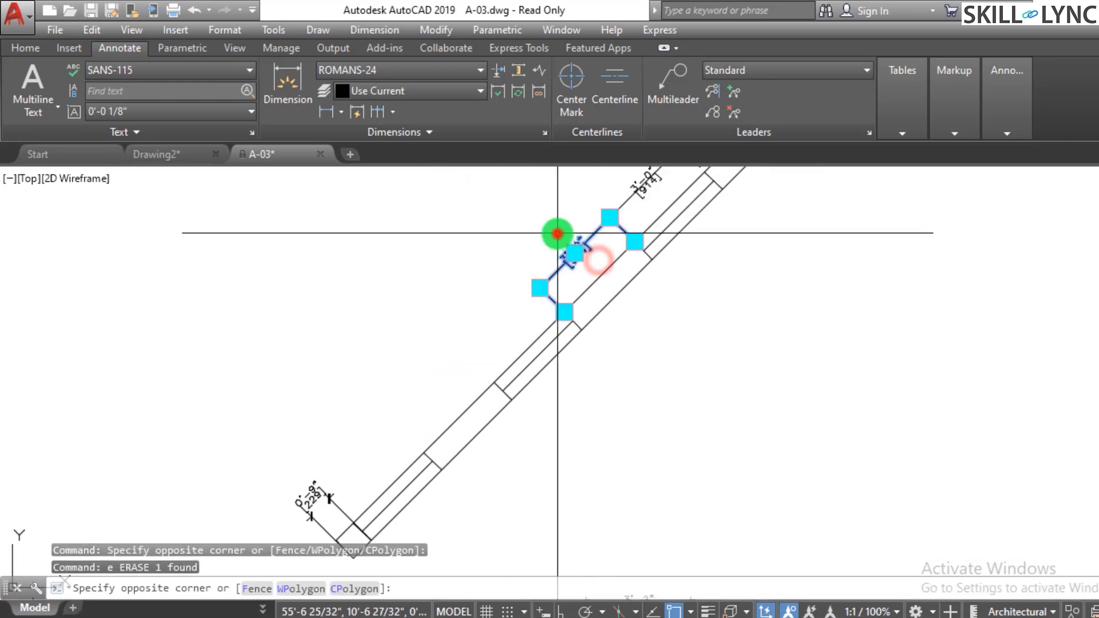
text(e)
key(Return)
scroll(494, 316, down, 3)
scroll(490, 312, up, 3)
click(491, 312)
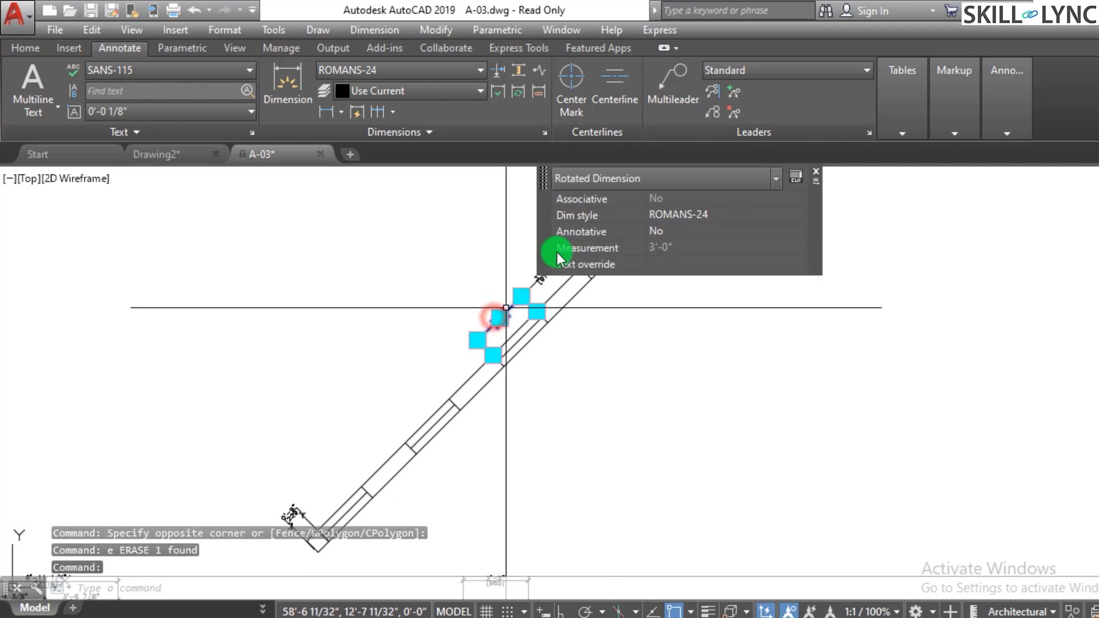
text(e)
key(Return)
click(543, 275)
text(e)
key(Return)
click(588, 215)
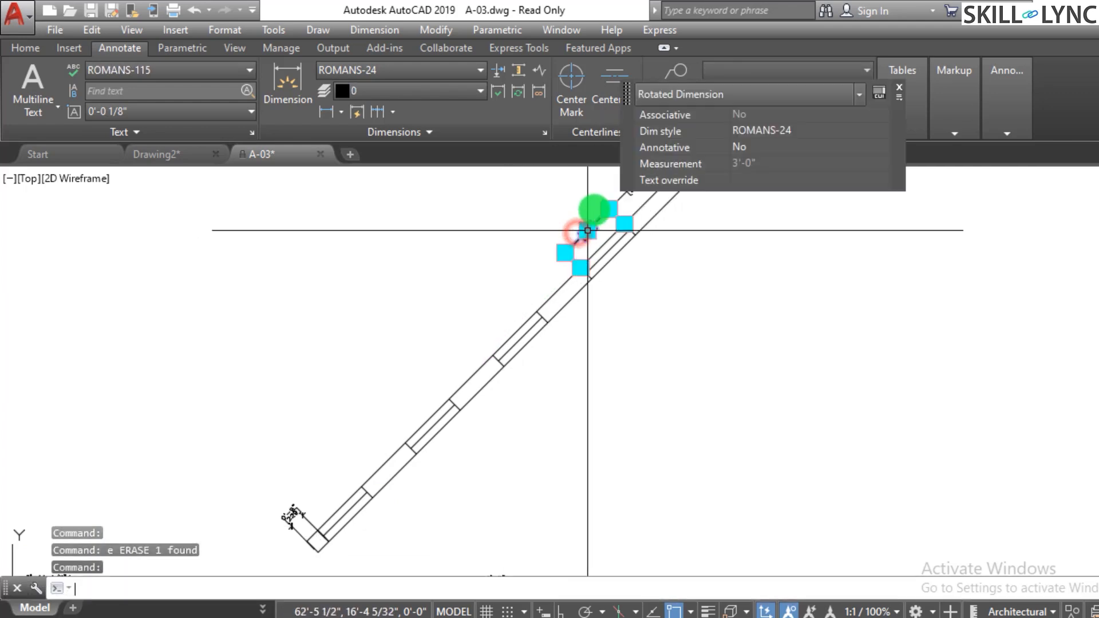
text(e)
key(Return)
key(space)
scroll(652, 313, down, 2)
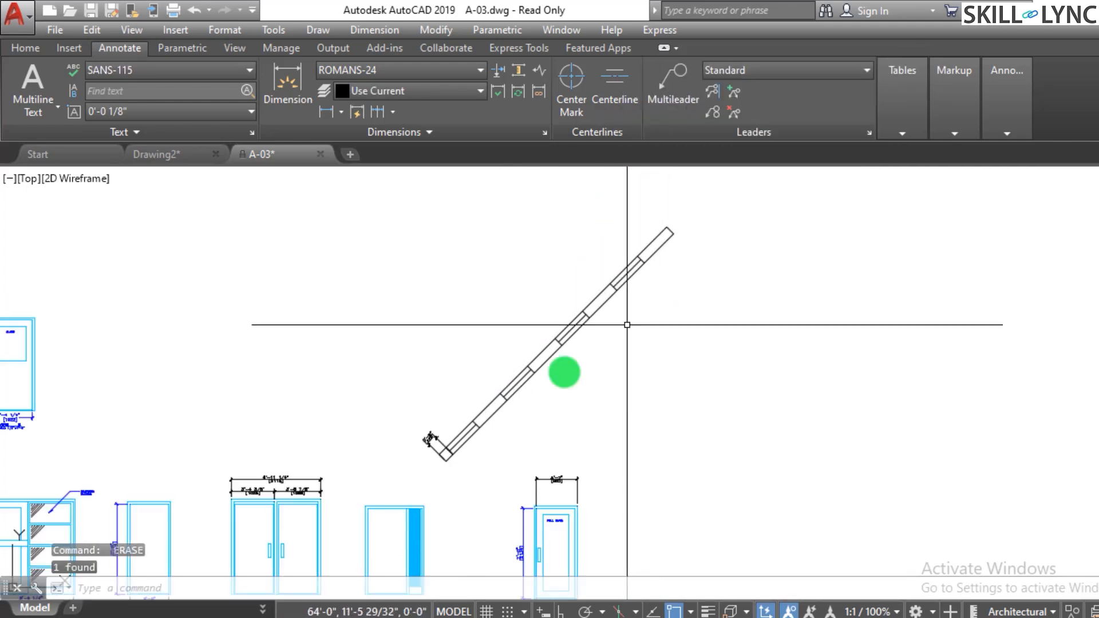
scroll(554, 385, up, 2)
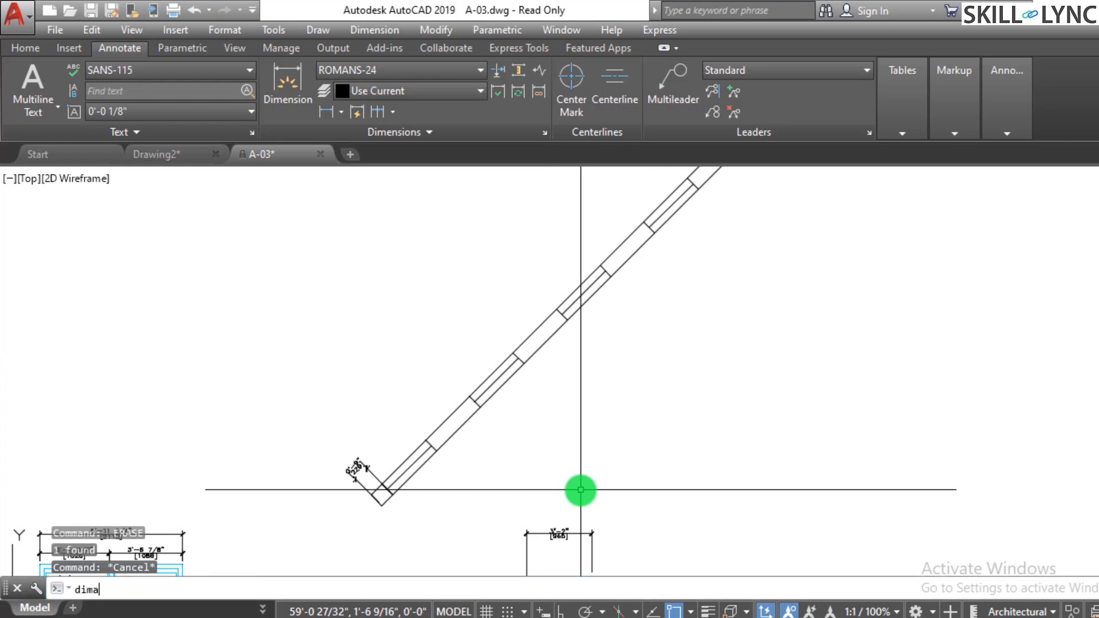
- Turn on the Midpoint object snap
scroll(417, 487, up, 3)
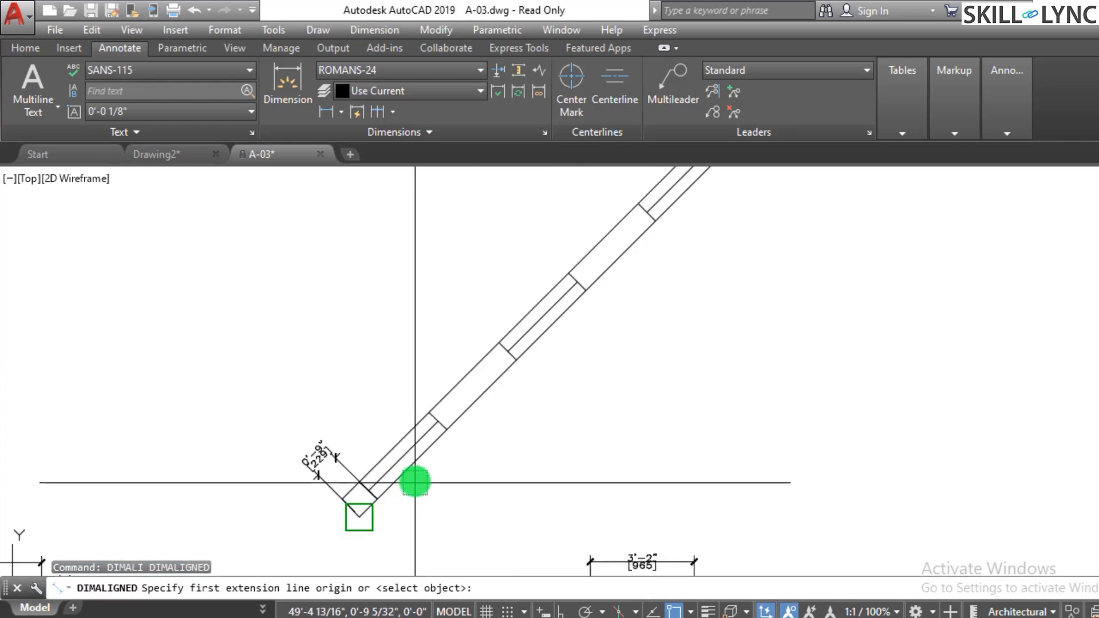
text(mi)
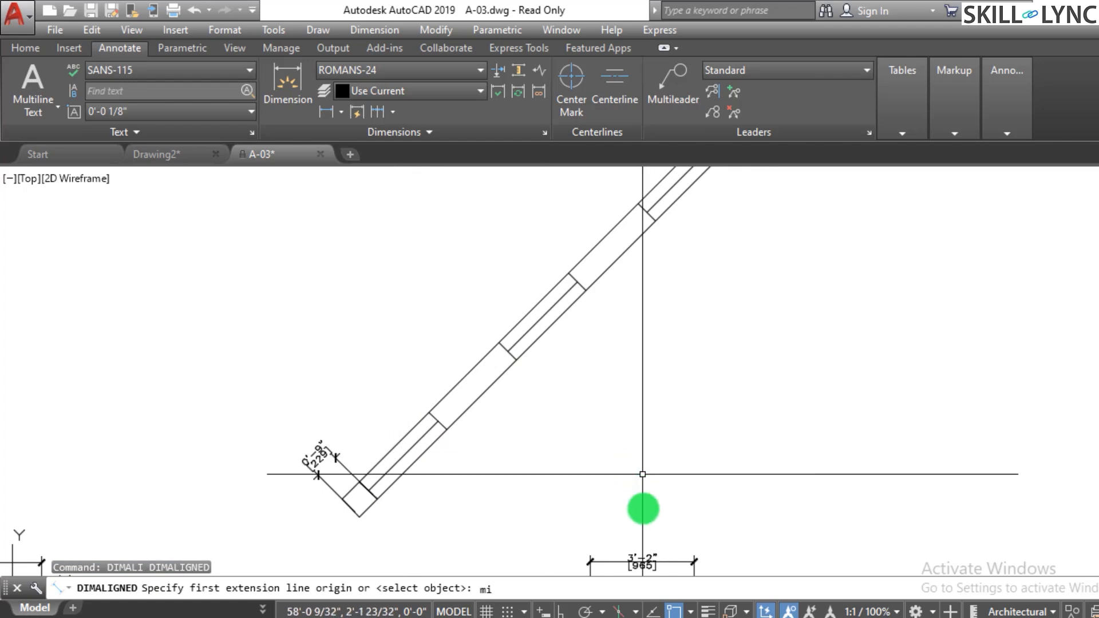
key(Escape)
click(690, 611)
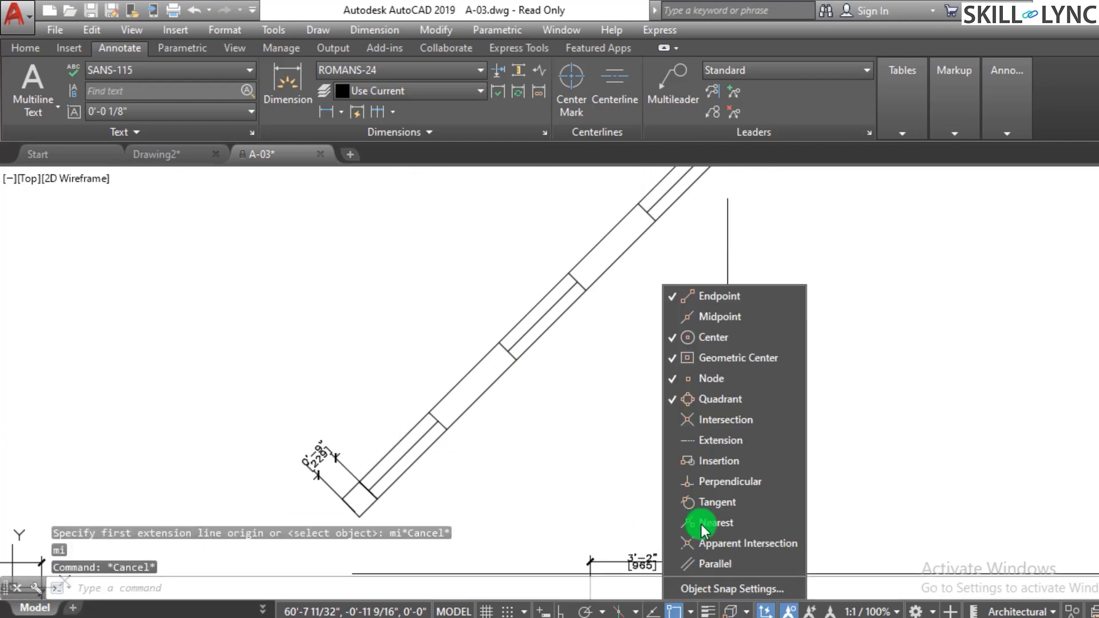
key(Escape)
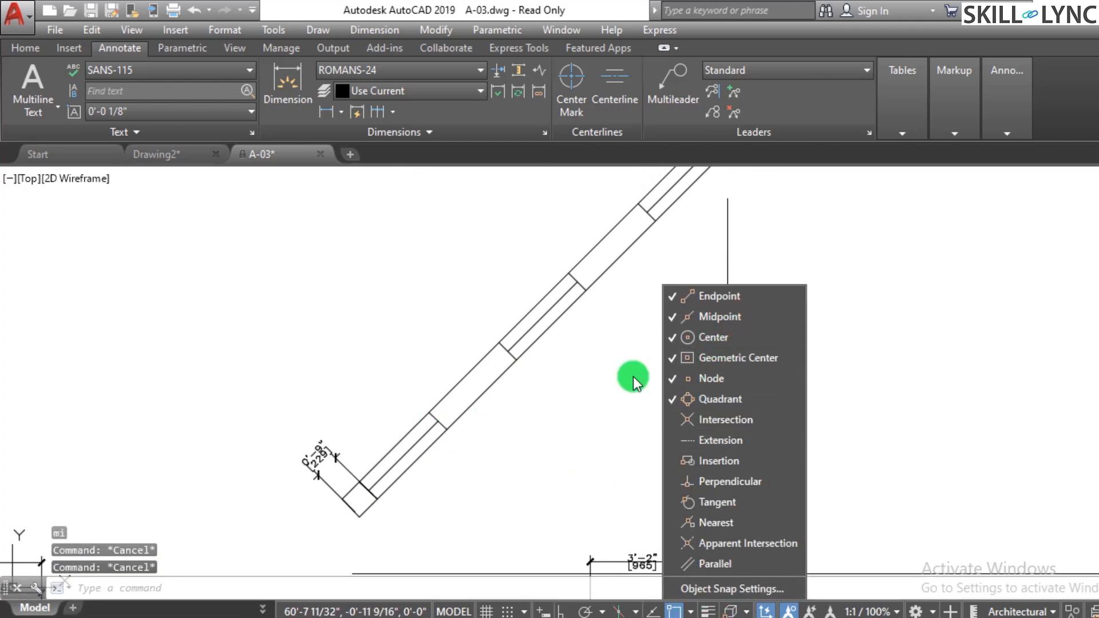
key(Escape)
key(Escape)
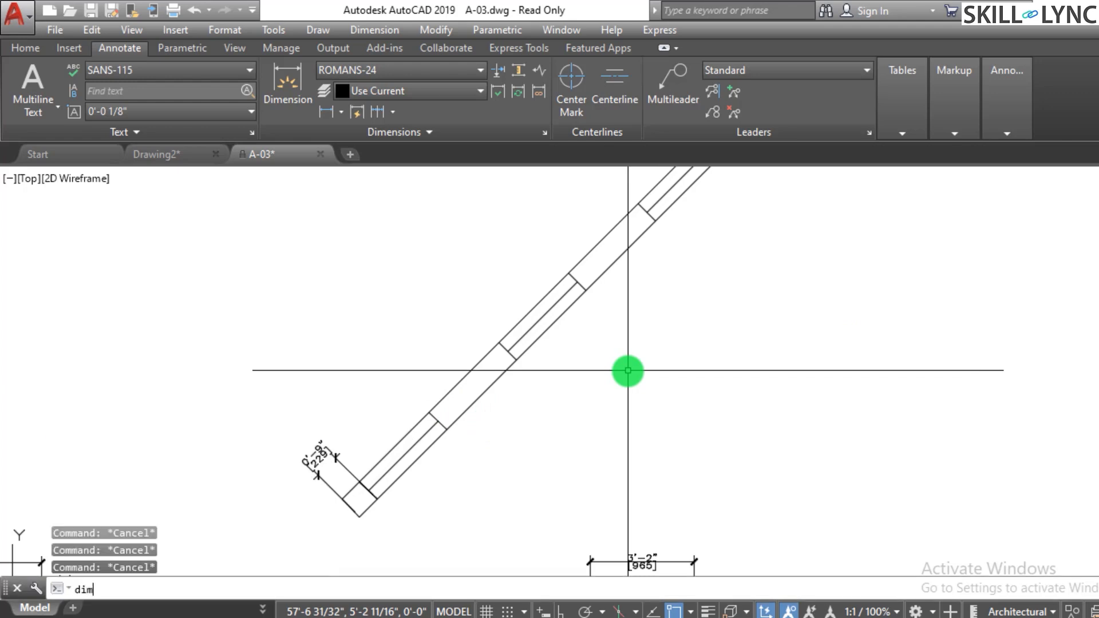
- Add an aligned dimension across the strip's first divided segment
key(Return)
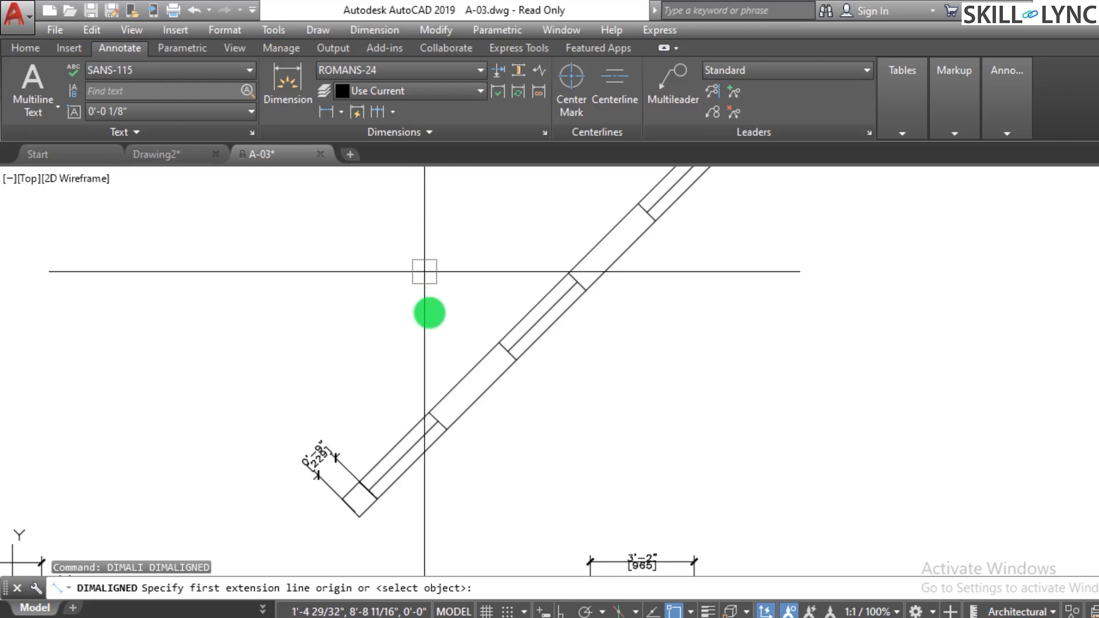
scroll(372, 498, up, 4)
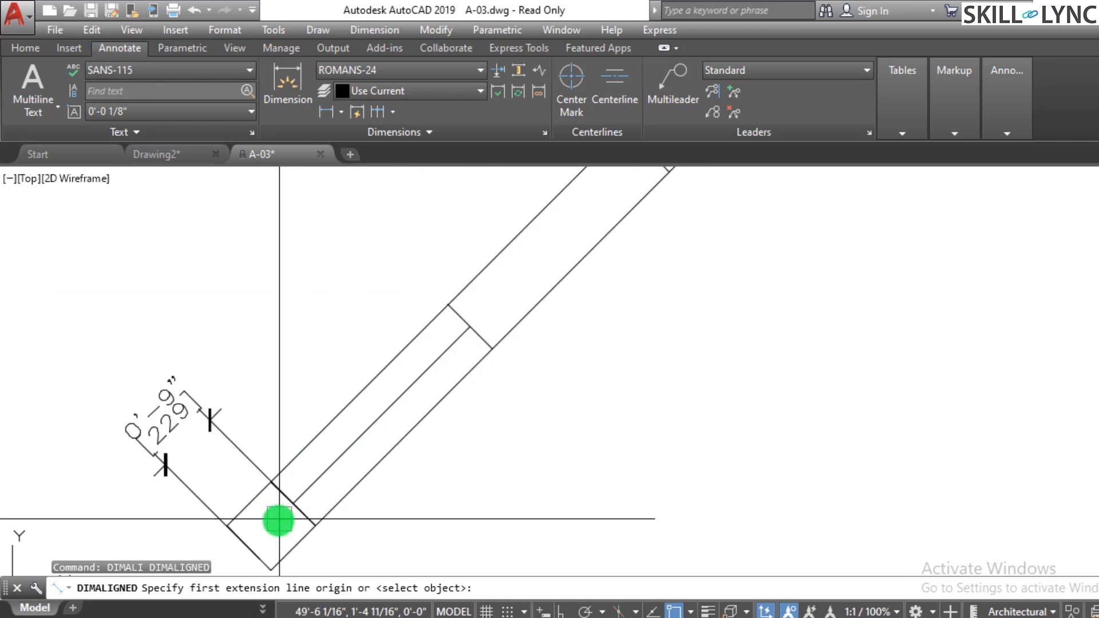
click(291, 505)
click(467, 328)
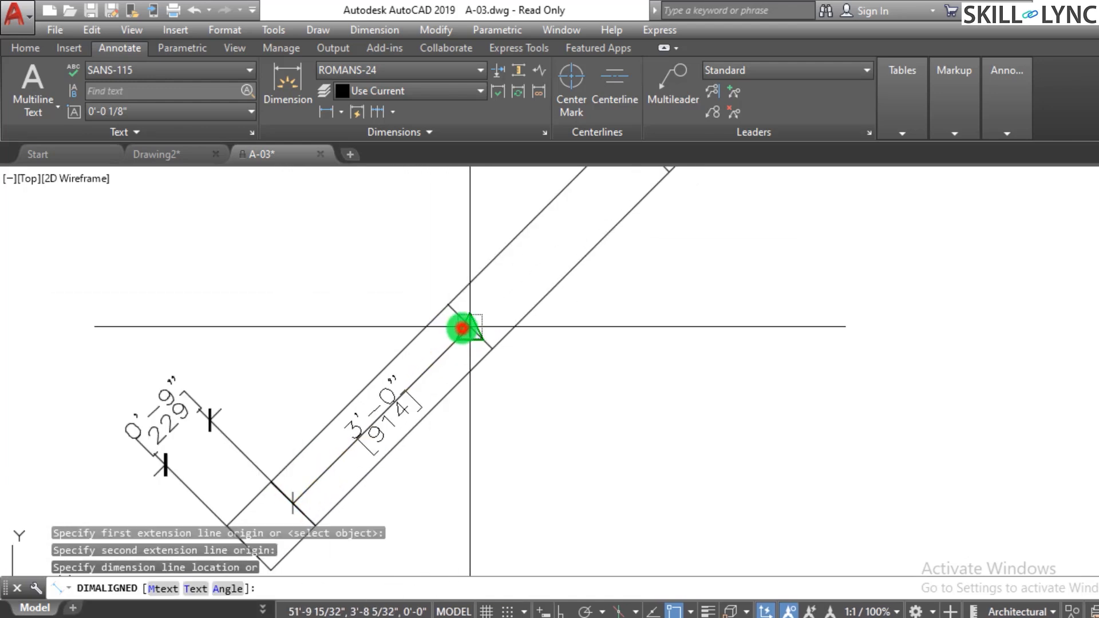
click(586, 413)
scroll(415, 445, down, 4)
scroll(539, 410, up, 2)
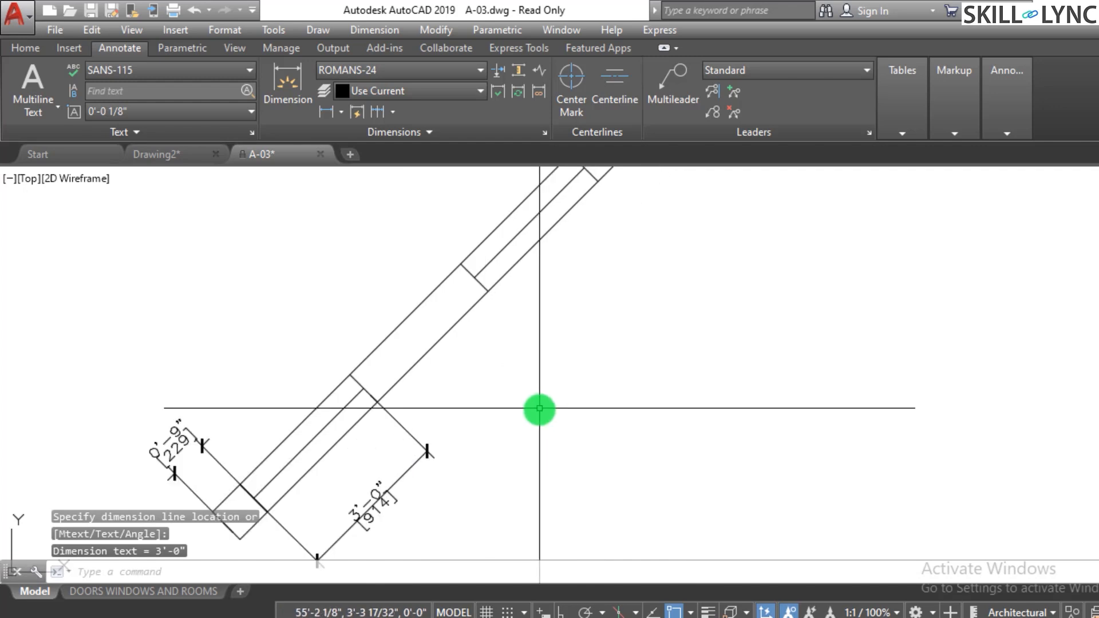
- Erase the newly added aligned dimension
click(485, 471)
click(373, 483)
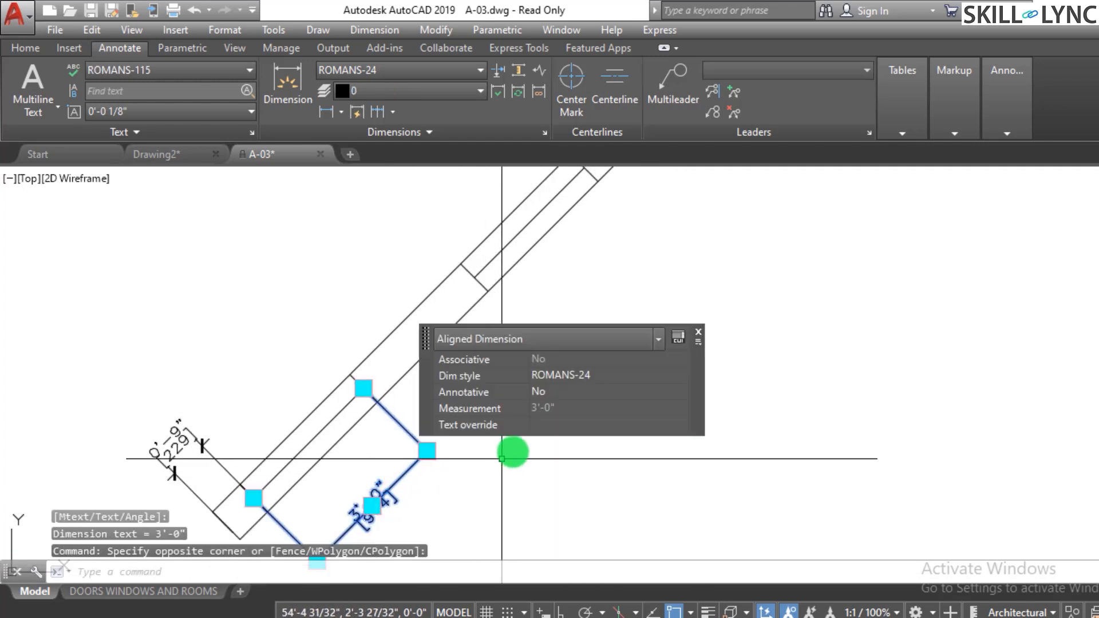
key(e)
key(Return)
key(Escape)
- Erase the 0'-9" dimension at the strip's lower end
scroll(487, 423, down, 2)
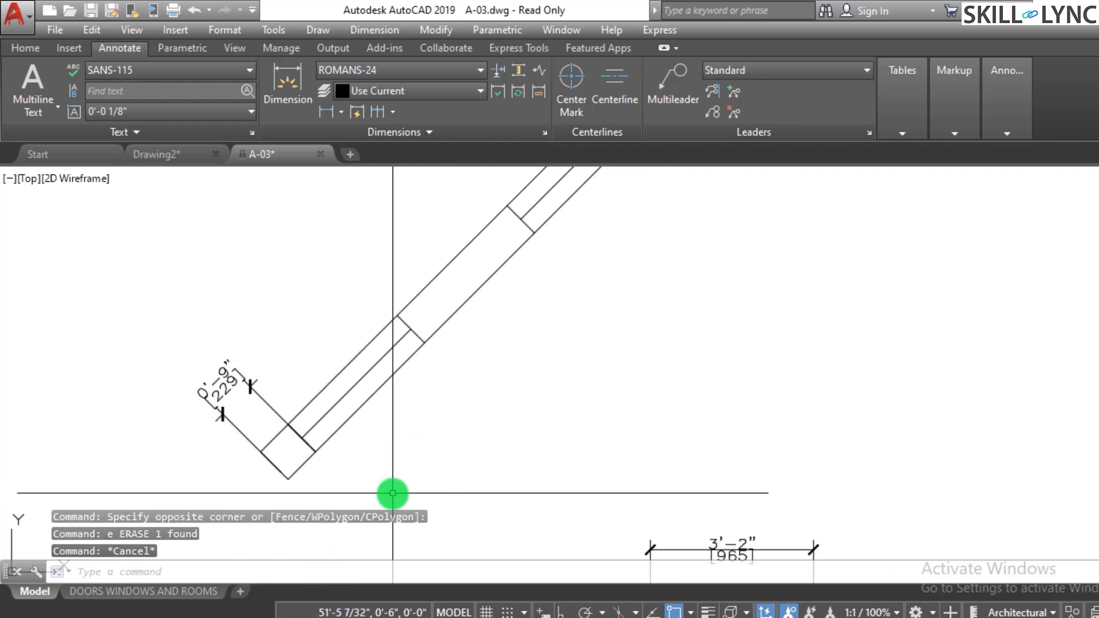
scroll(347, 488, up, 3)
key(Escape)
key(Escape)
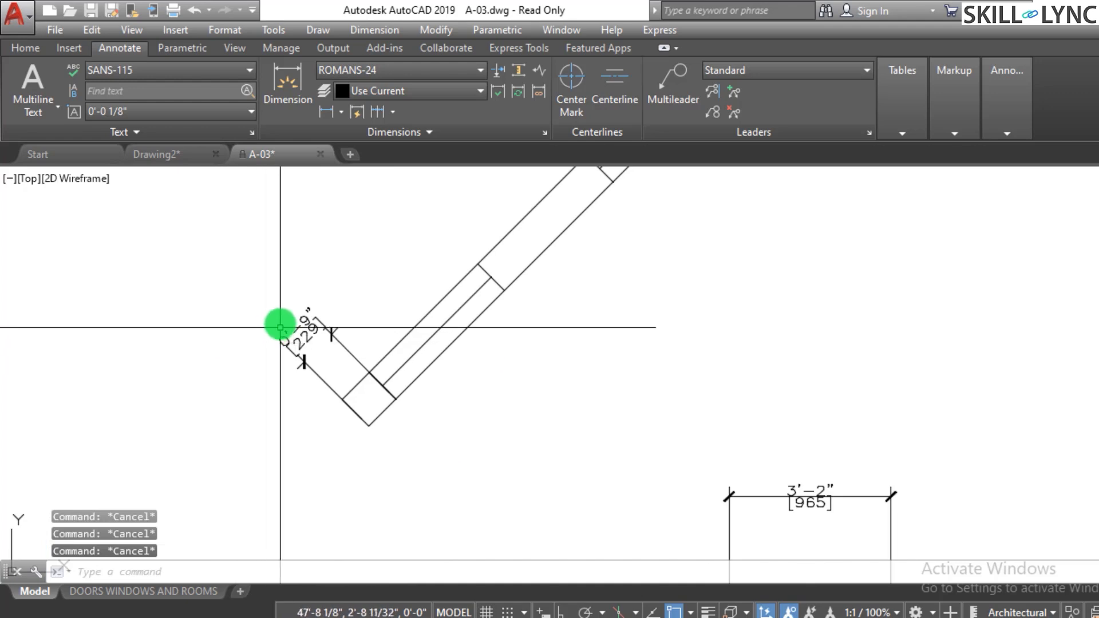
click(289, 292)
click(270, 349)
key(e)
key(Return)
key(Escape)
key(Escape)
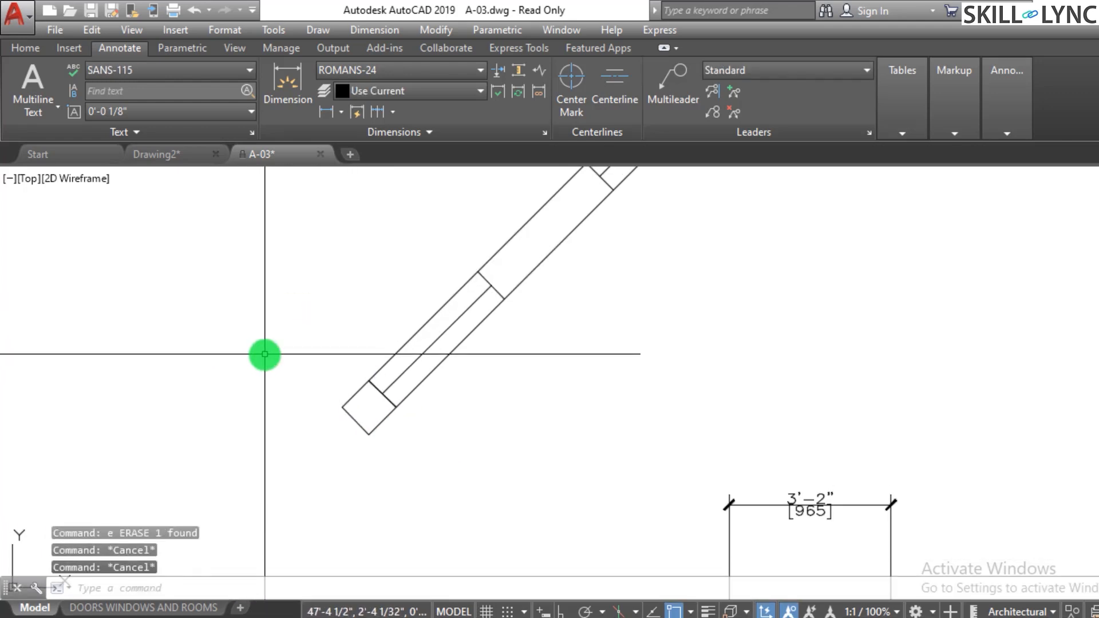
- Try several times to start an aligned dimension from the strip's lower end
text(dimali)
key(Return)
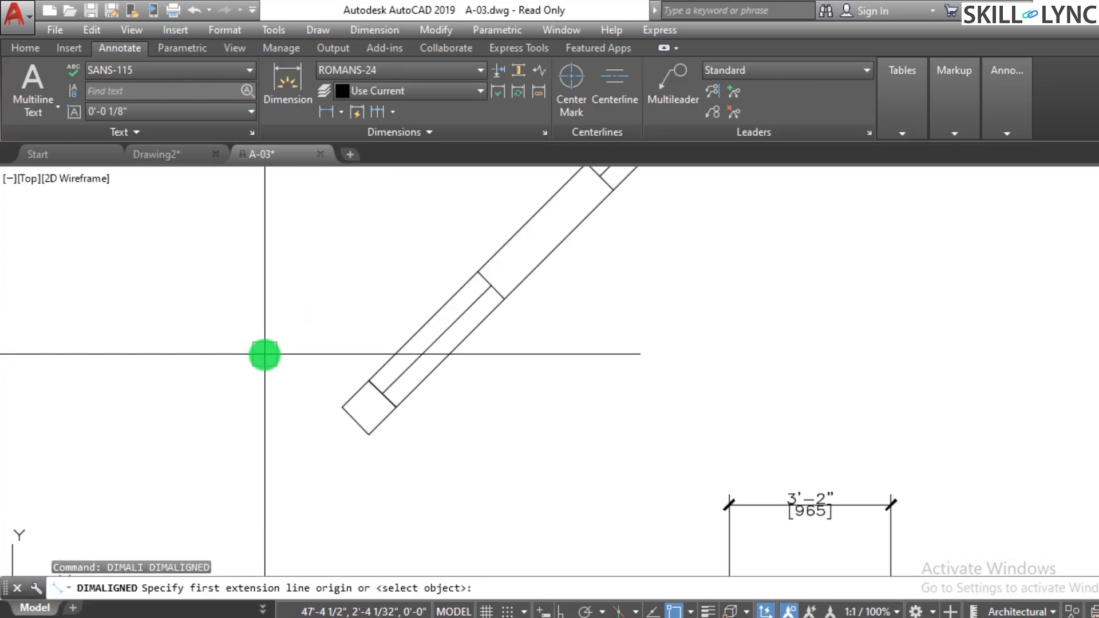
click(368, 433)
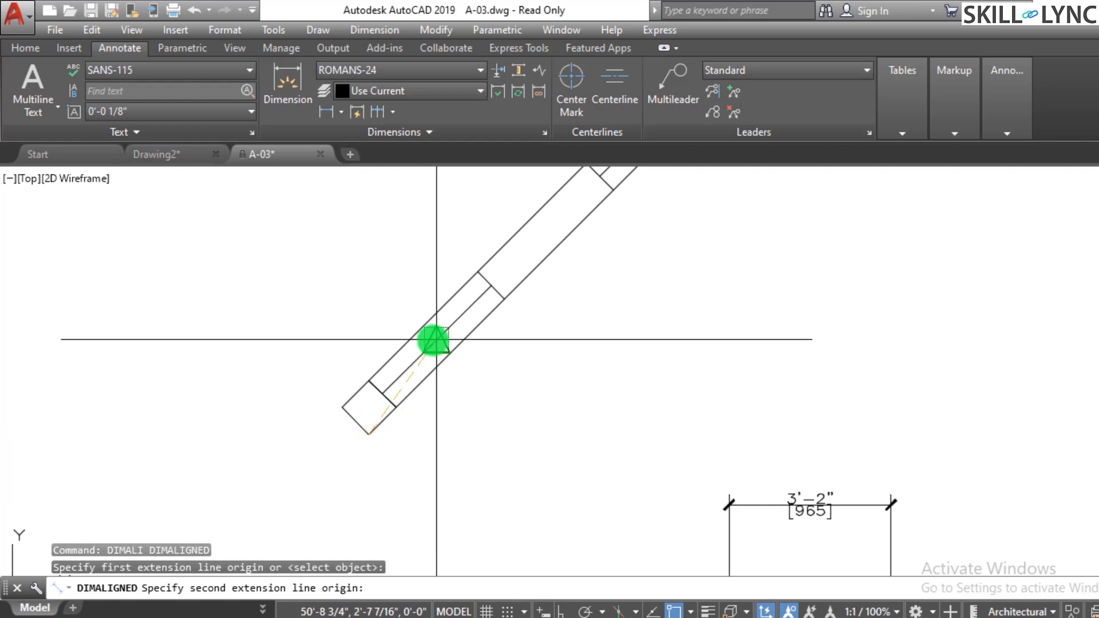
click(435, 340)
key(Escape)
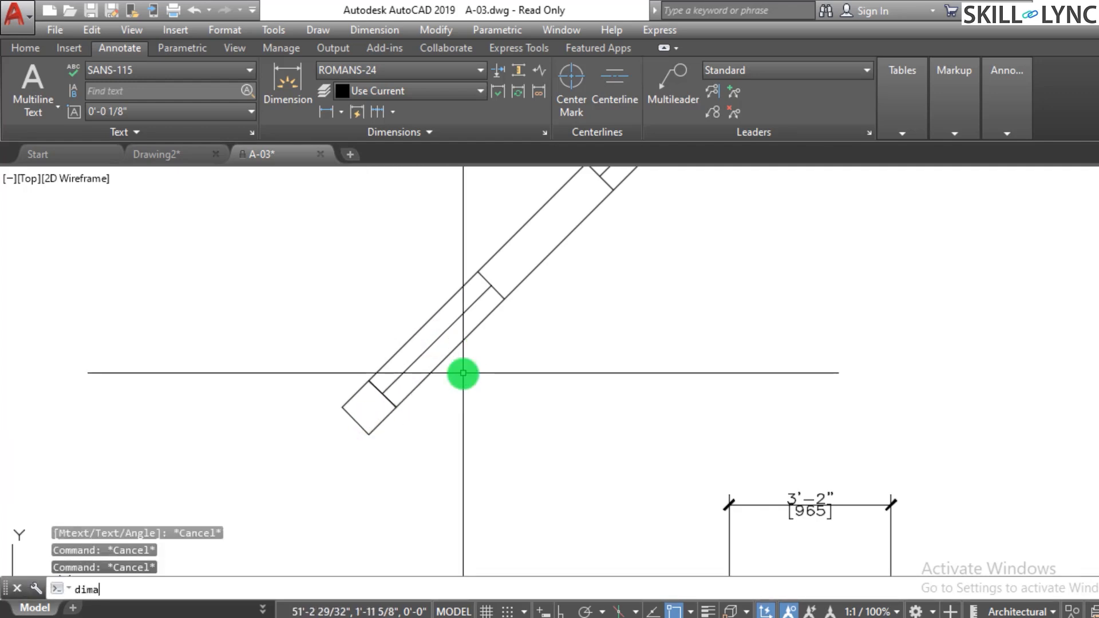
text(dimali)
key(Return)
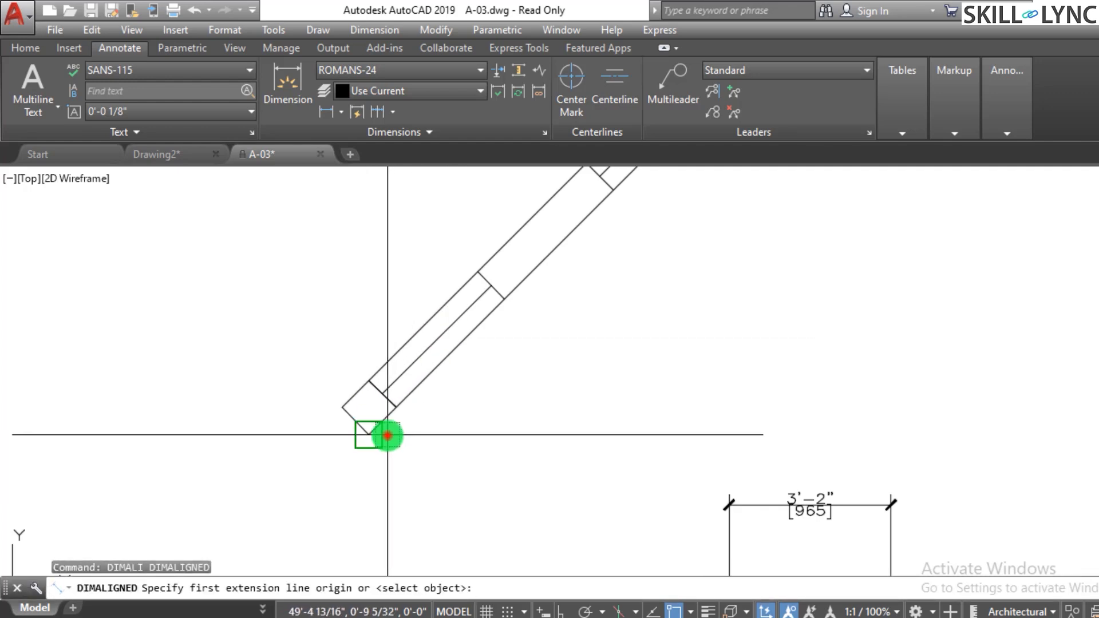
click(387, 436)
click(457, 334)
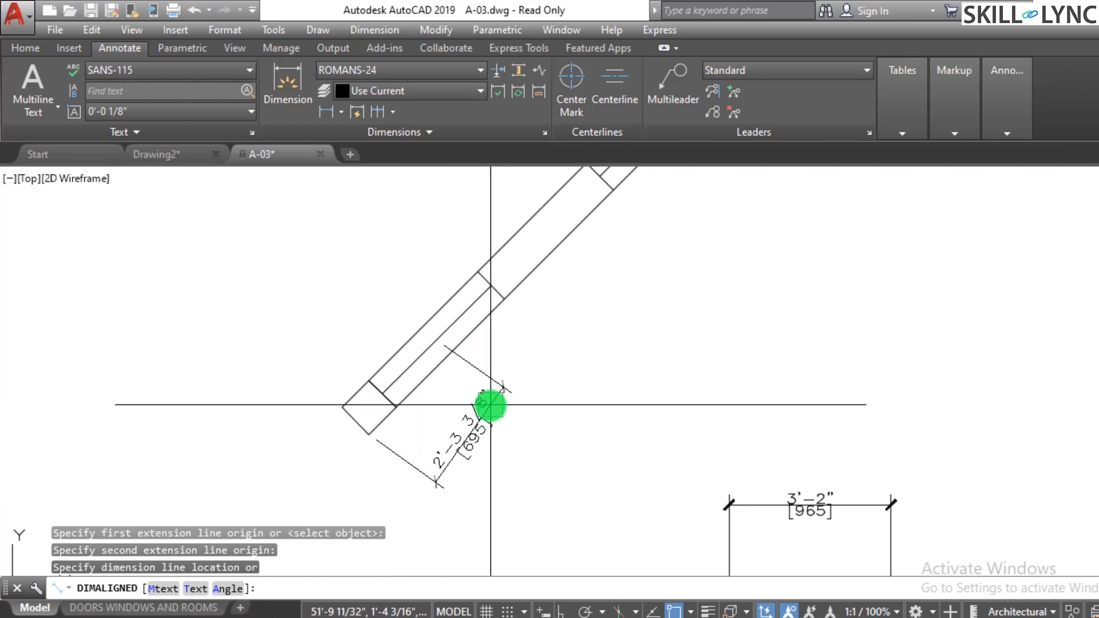
key(Escape)
key(Return)
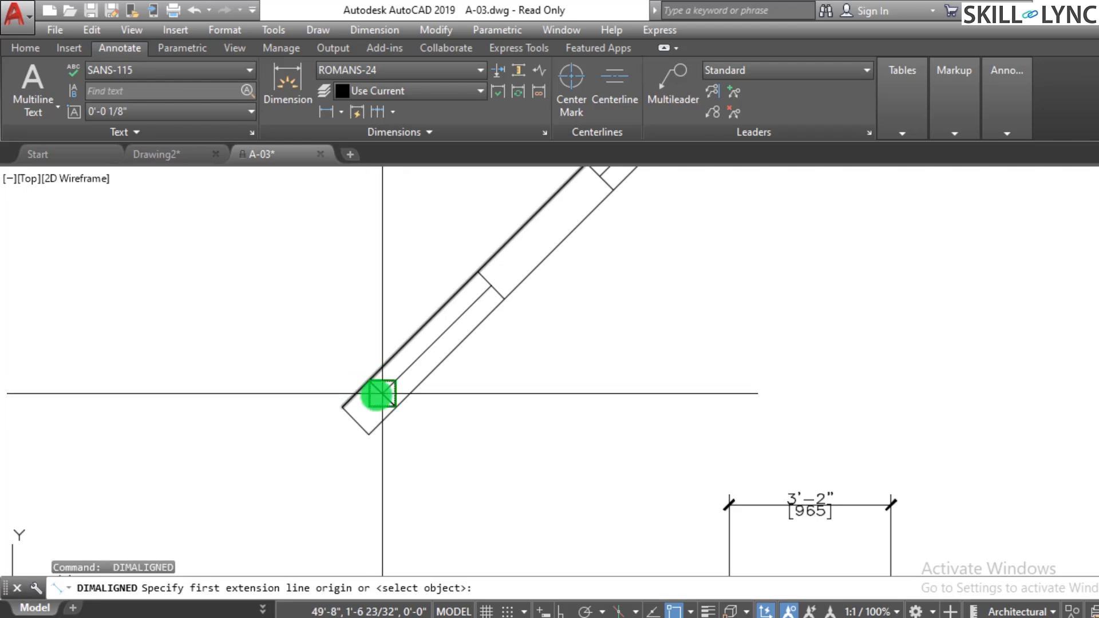
click(382, 394)
key(Escape)
key(Return)
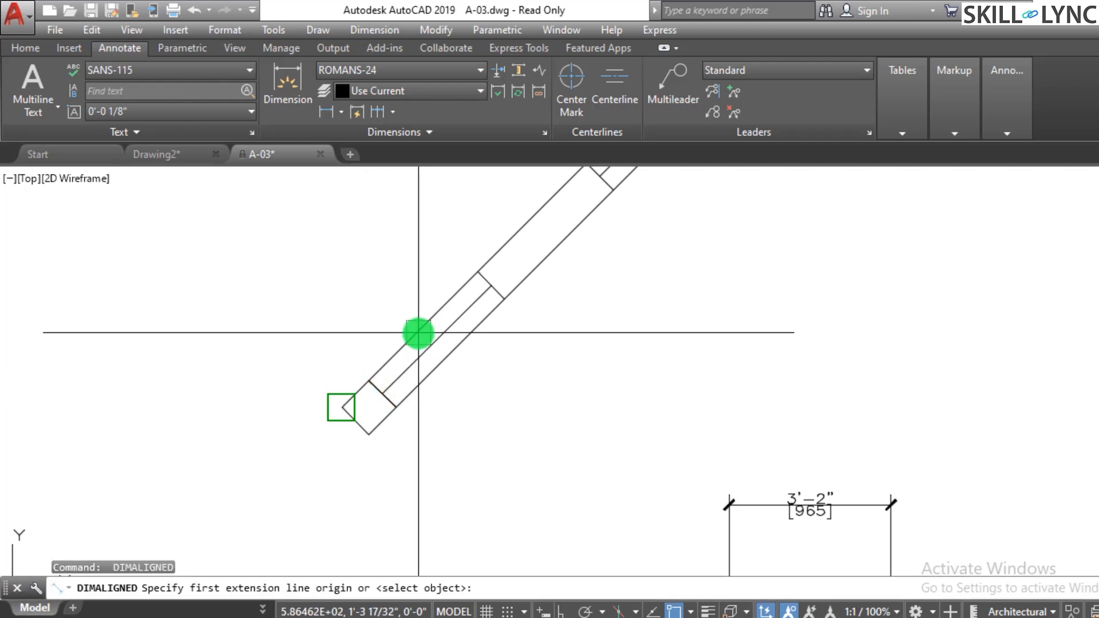
- Add an aligned dimension from the strip's lower corner to the first divider midpoint
click(382, 393)
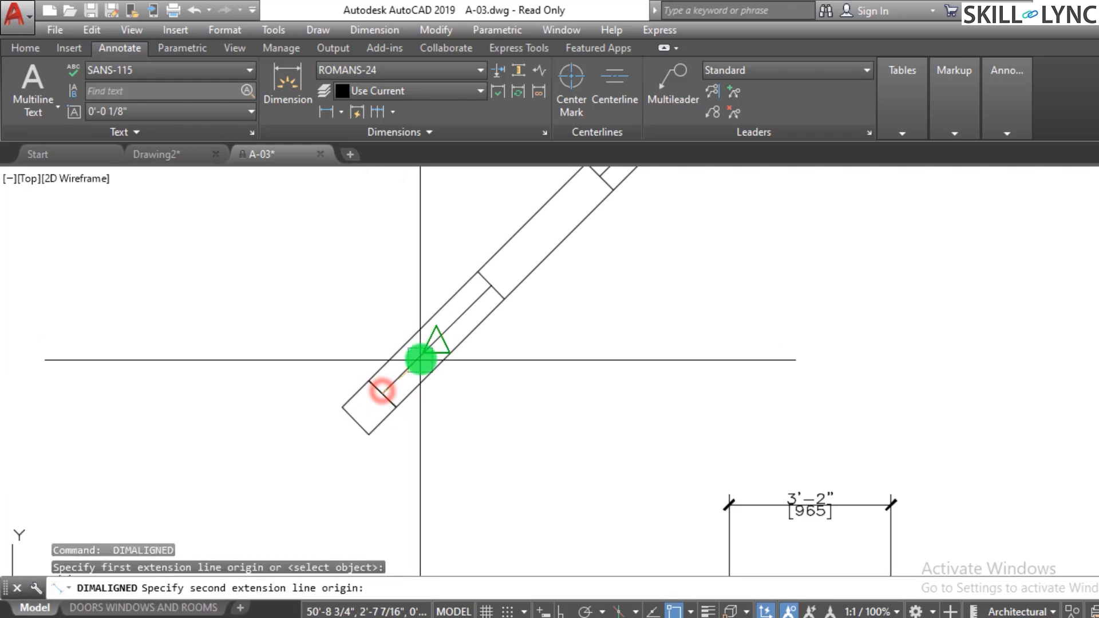
click(413, 364)
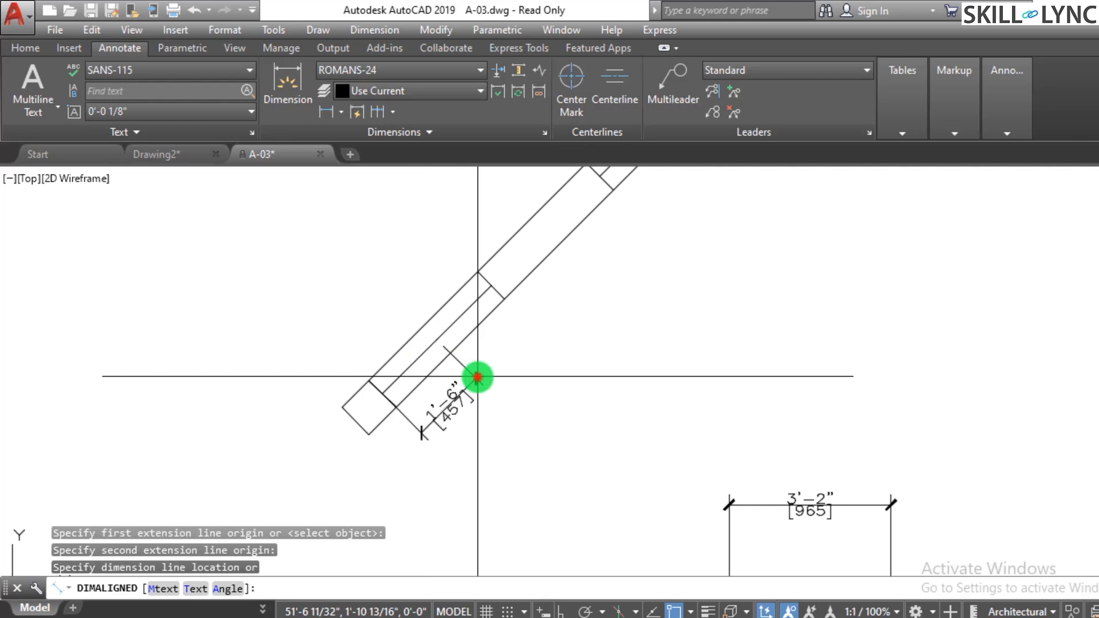
click(397, 392)
scroll(478, 304, down, 2)
scroll(486, 311, up, 5)
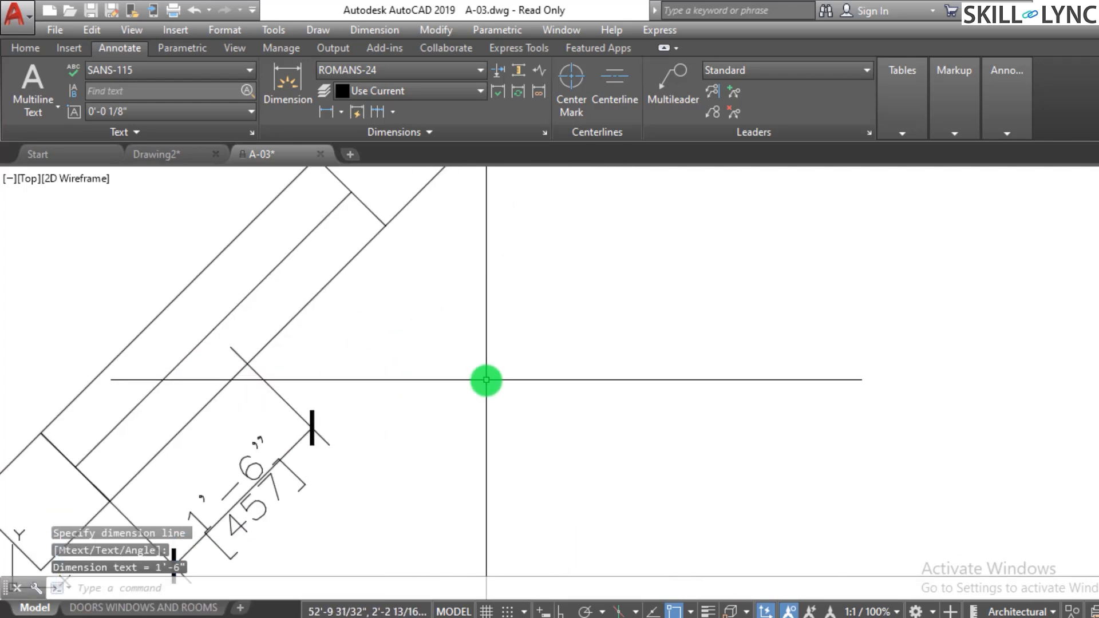
key(Escape)
- Continue the aligned dimension up the strip's edge through each divider midpoint to the strip's upper end
scroll(486, 379, down, 2)
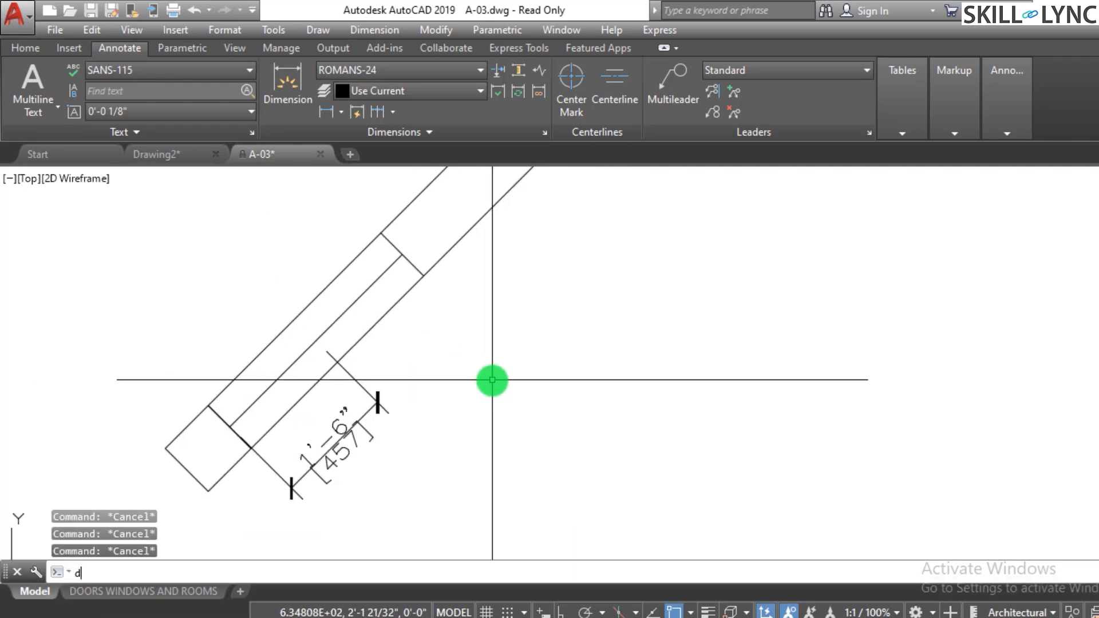
key(Return)
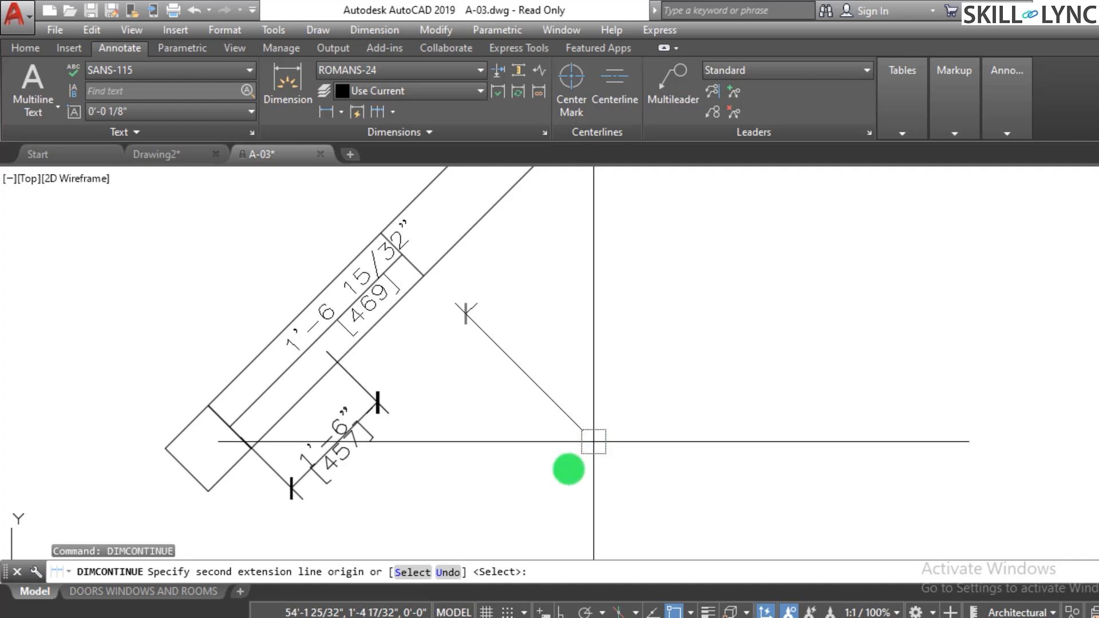
scroll(589, 445, down, 4)
scroll(616, 346, up, 2)
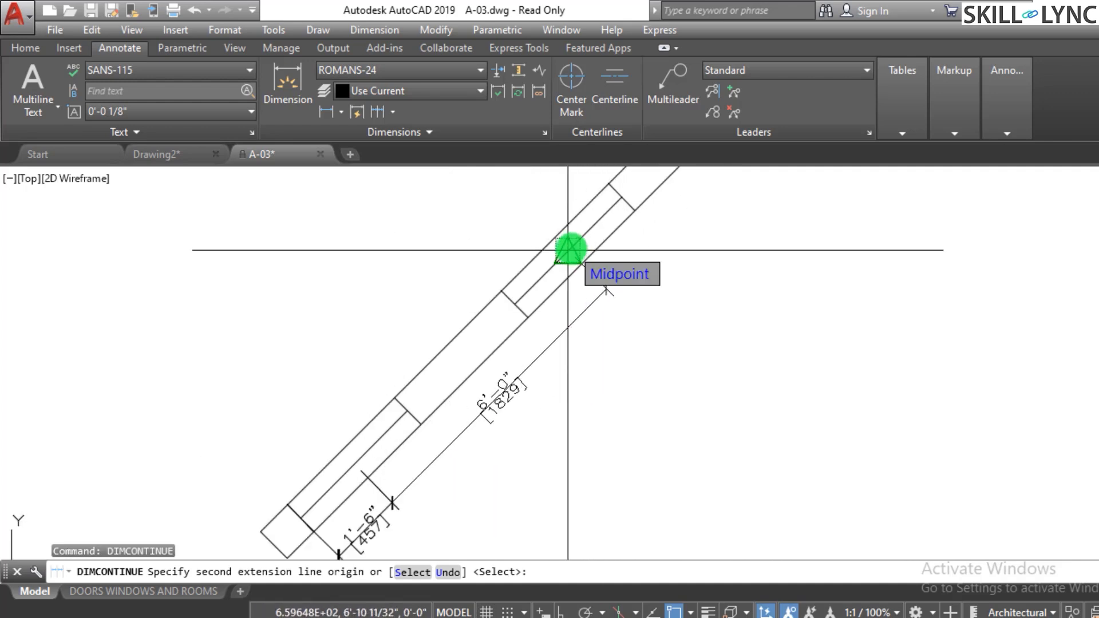
click(568, 249)
scroll(611, 234, down, 3)
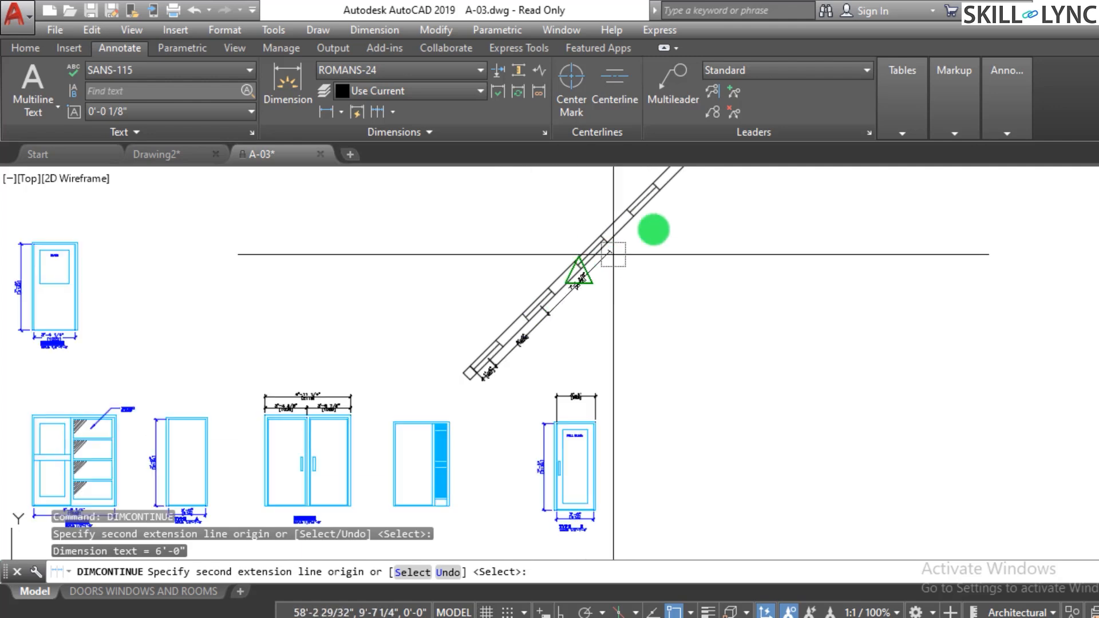
scroll(624, 247, up, 2)
scroll(624, 247, up, 3)
click(561, 283)
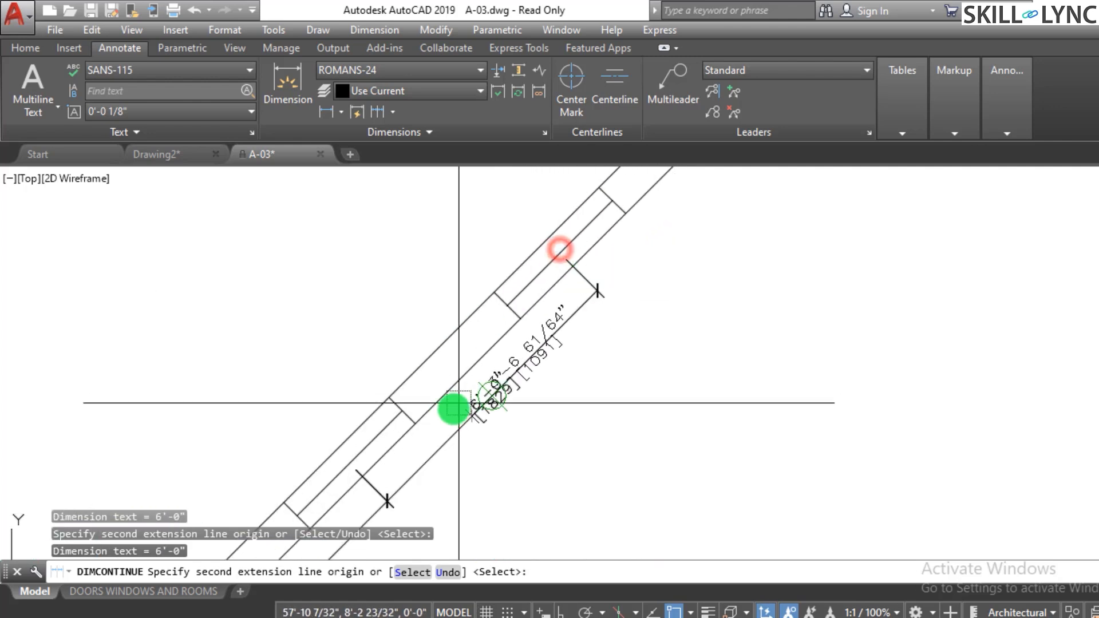
scroll(673, 298, down, 3)
scroll(673, 298, up, 2)
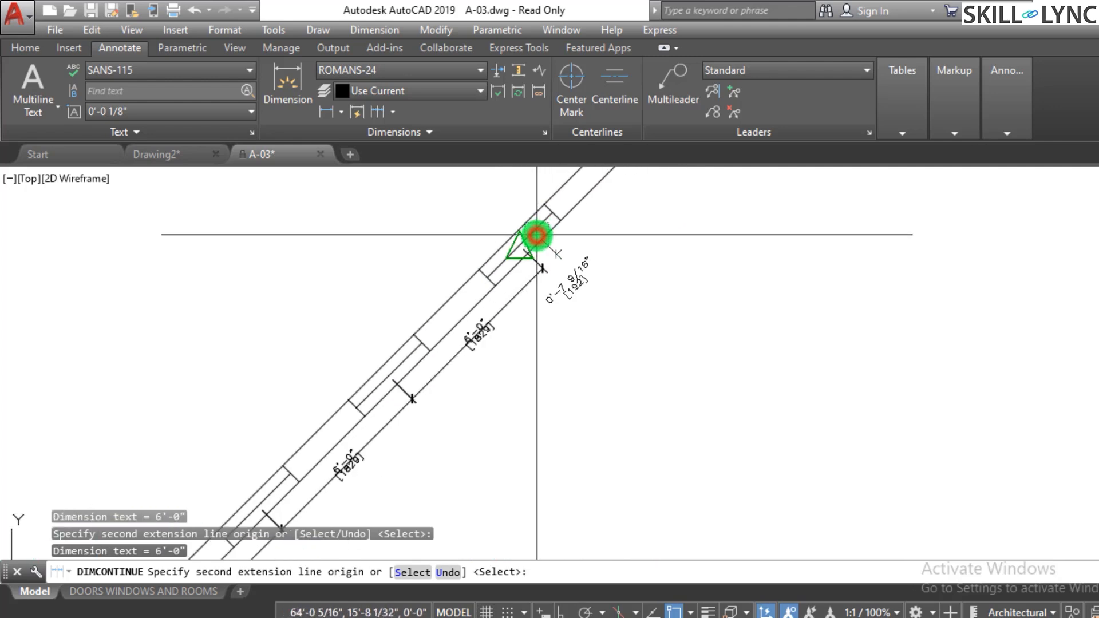
click(537, 235)
scroll(593, 176, down, 2)
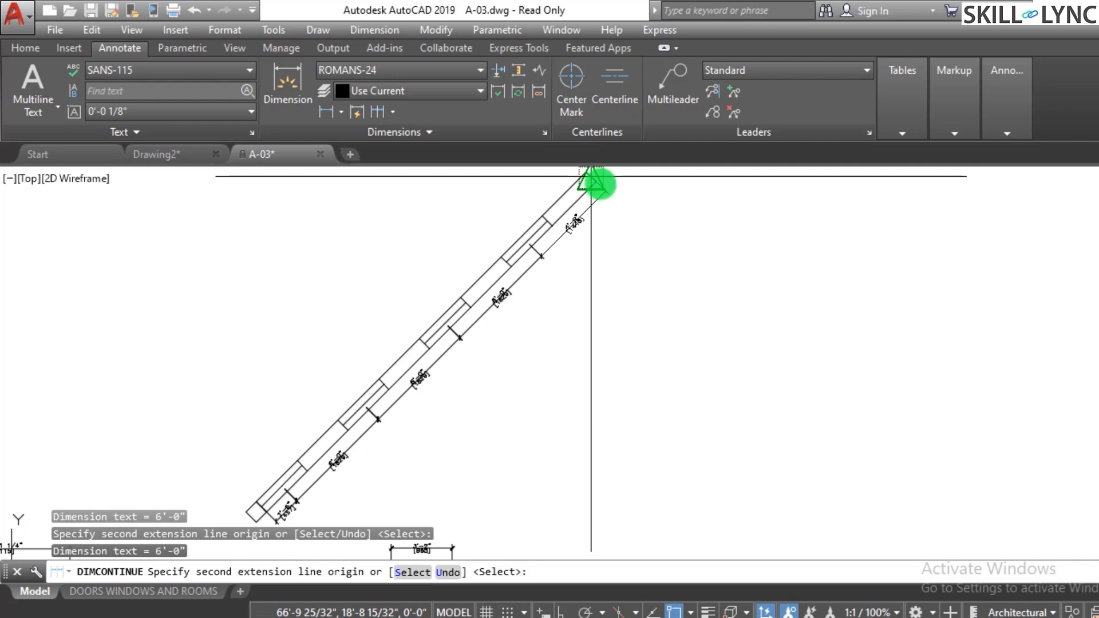
scroll(596, 183, up, 4)
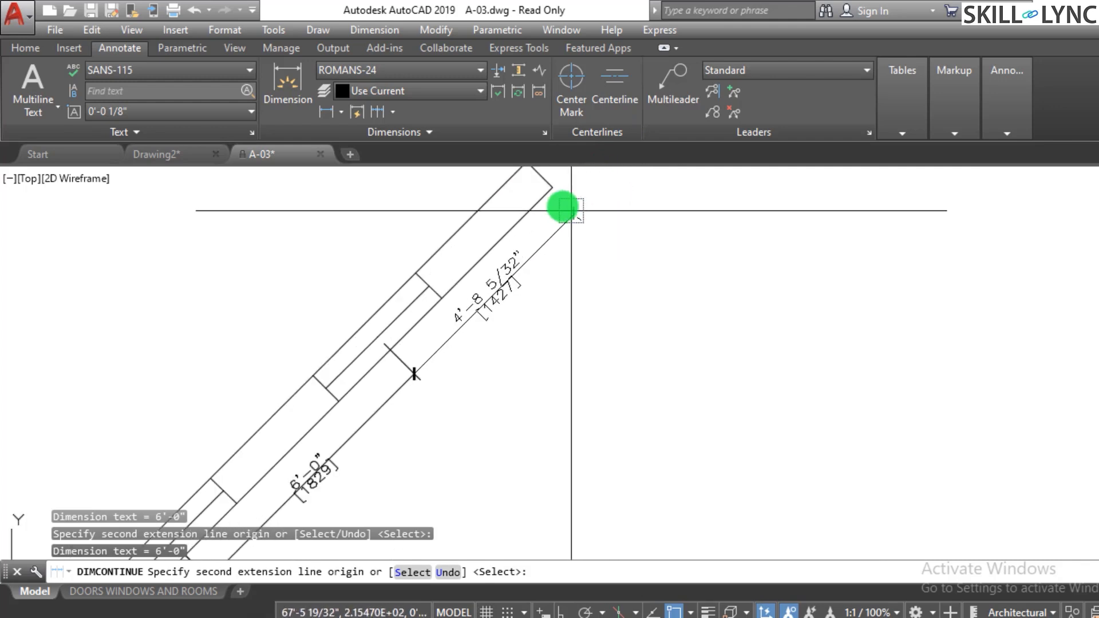
click(559, 190)
scroll(689, 218, down, 3)
scroll(621, 247, up, 2)
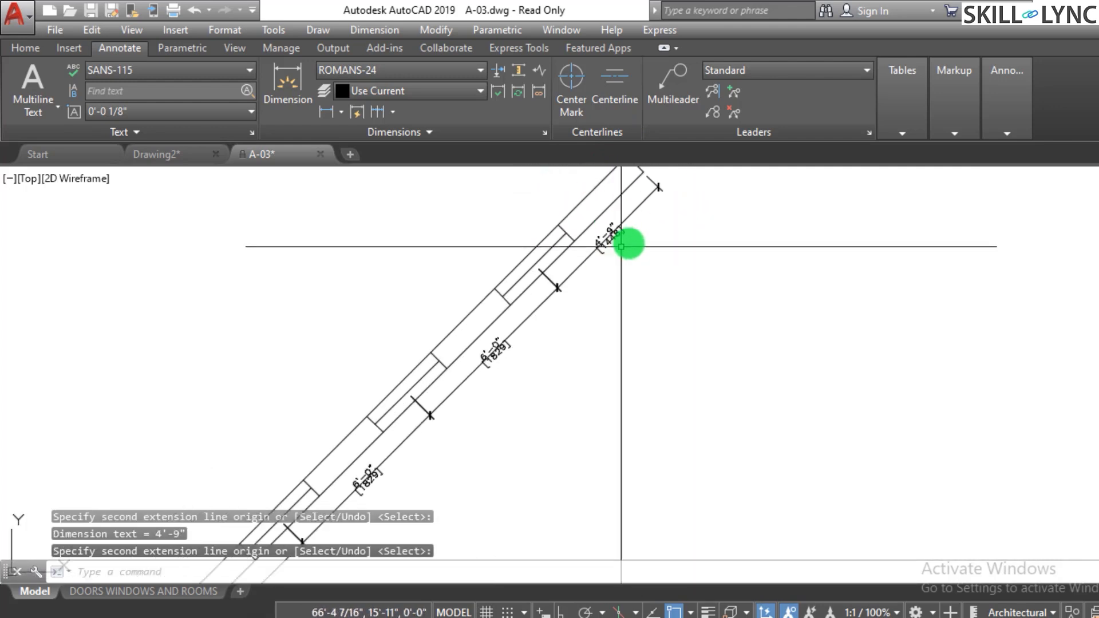
scroll(713, 270, down, 3)
scroll(746, 228, up, 5)
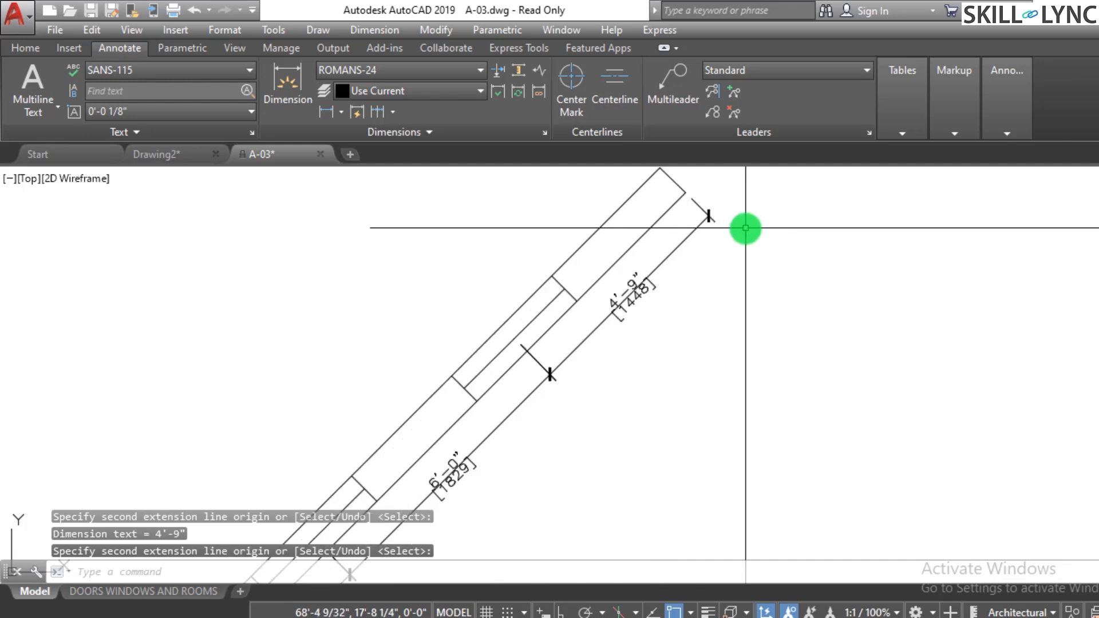
scroll(746, 228, down, 3)
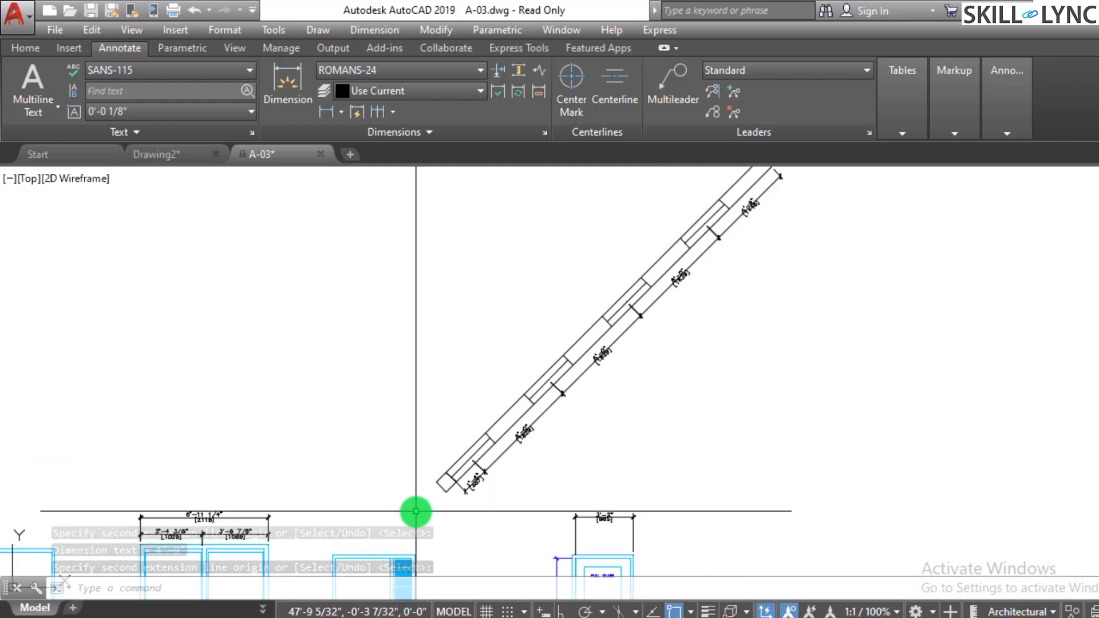
scroll(416, 511, up, 5)
key(Escape)
key(Escape)
key(Escape)
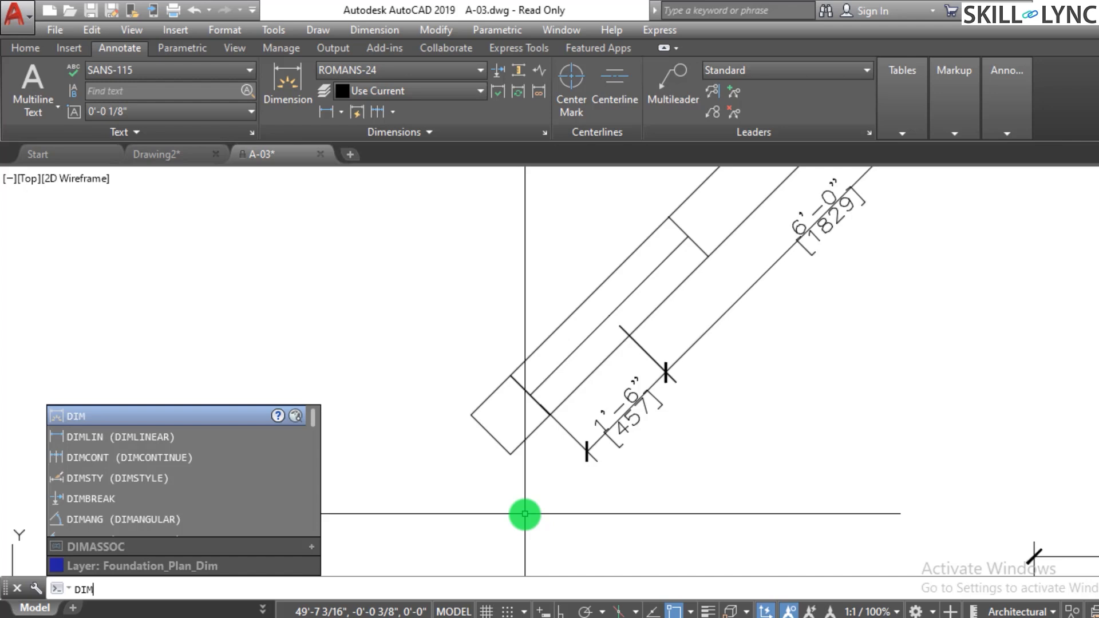
- Continue dimensioning from the 1'-6" dimension down to the strip's lower corner
text(conto)
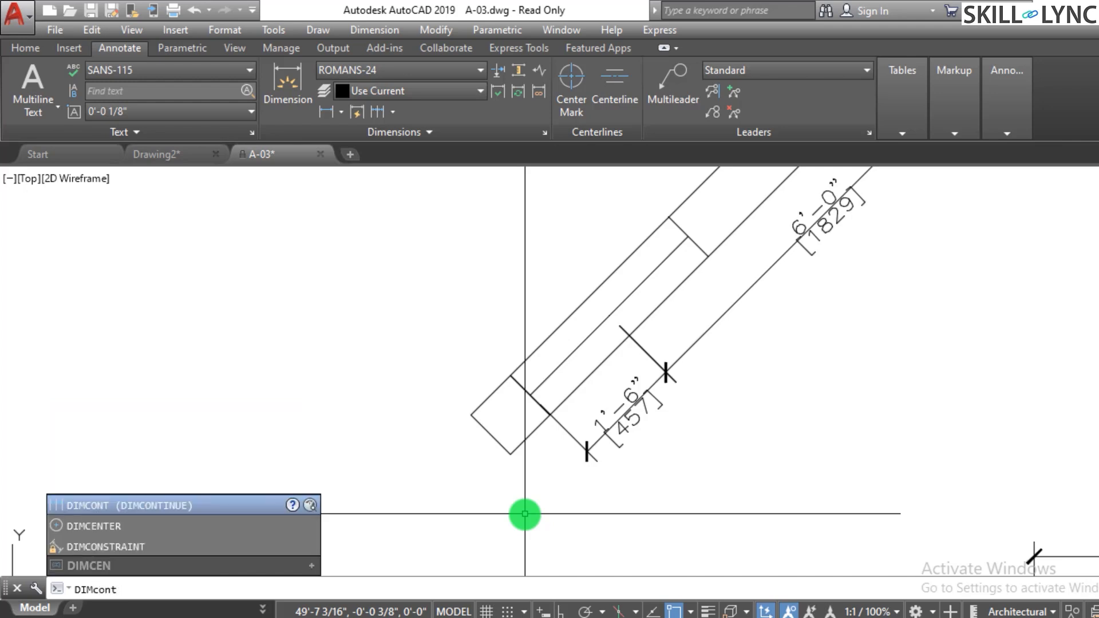
key(Return)
key(Return)
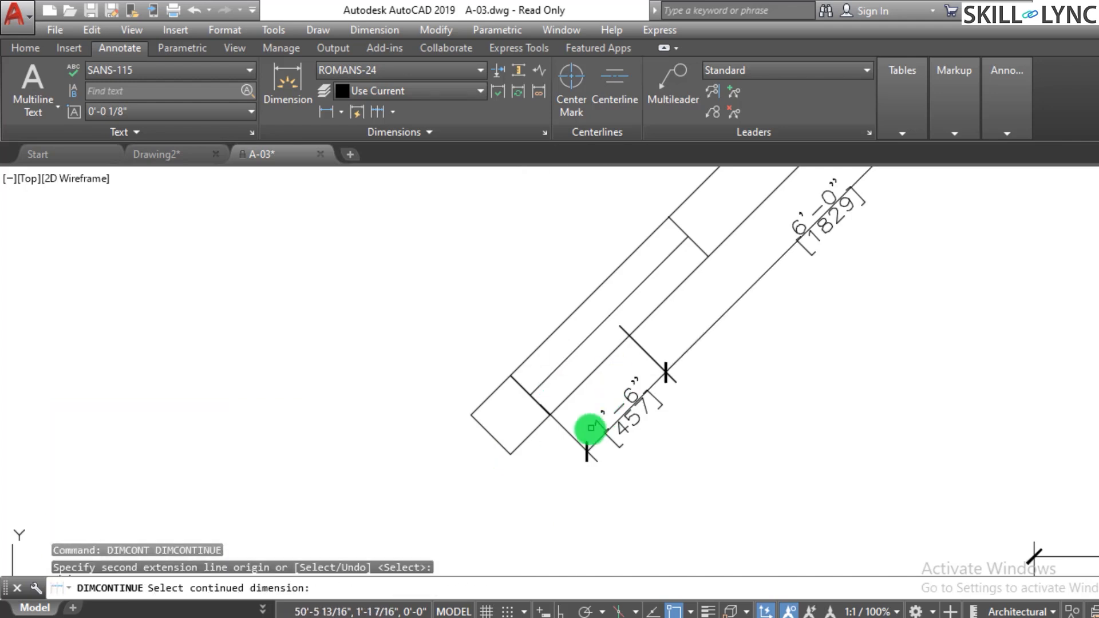
click(567, 433)
click(511, 455)
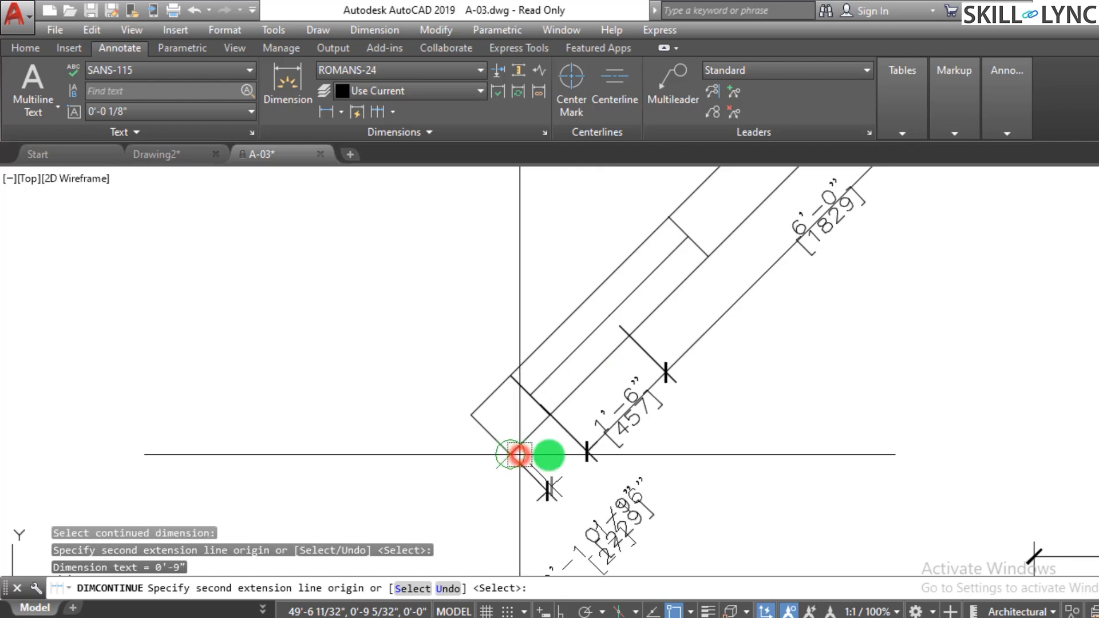
scroll(514, 475, down, 6)
key(Escape)
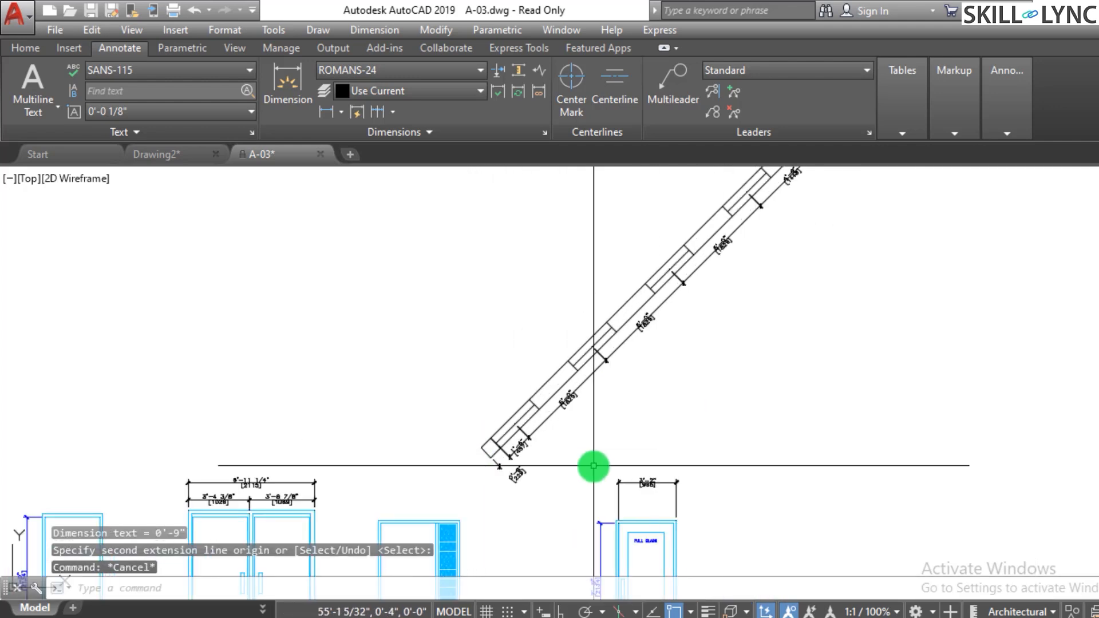
- Add an overall aligned dimension along the full length of the strip
scroll(675, 390, up, 2)
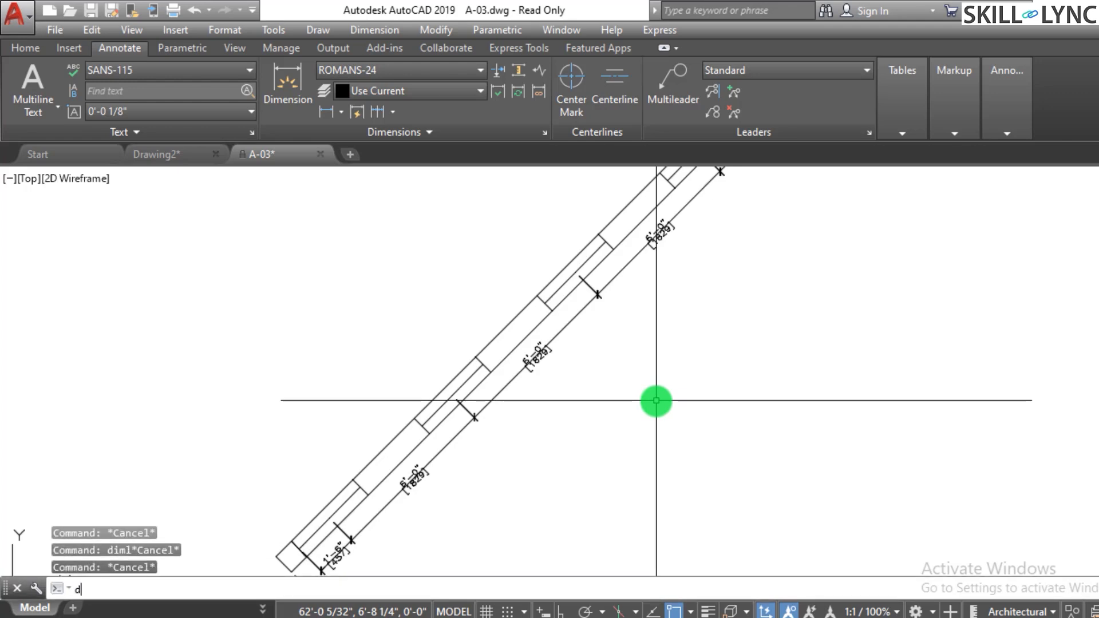
key(Return)
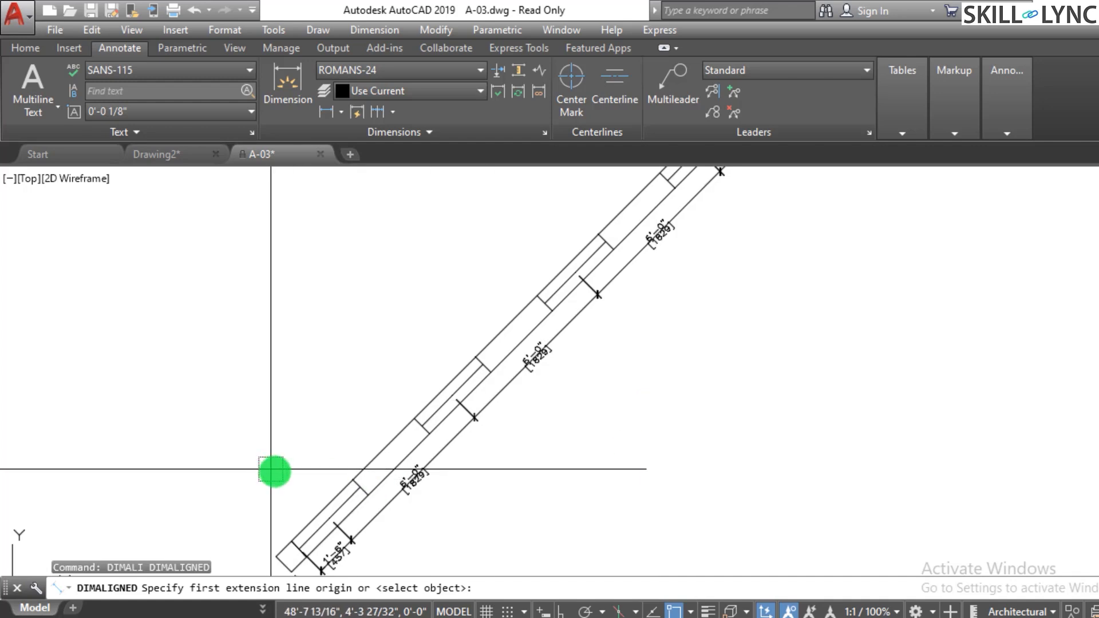
scroll(282, 545, down, 2)
scroll(297, 518, up, 3)
click(297, 518)
scroll(283, 522, down, 3)
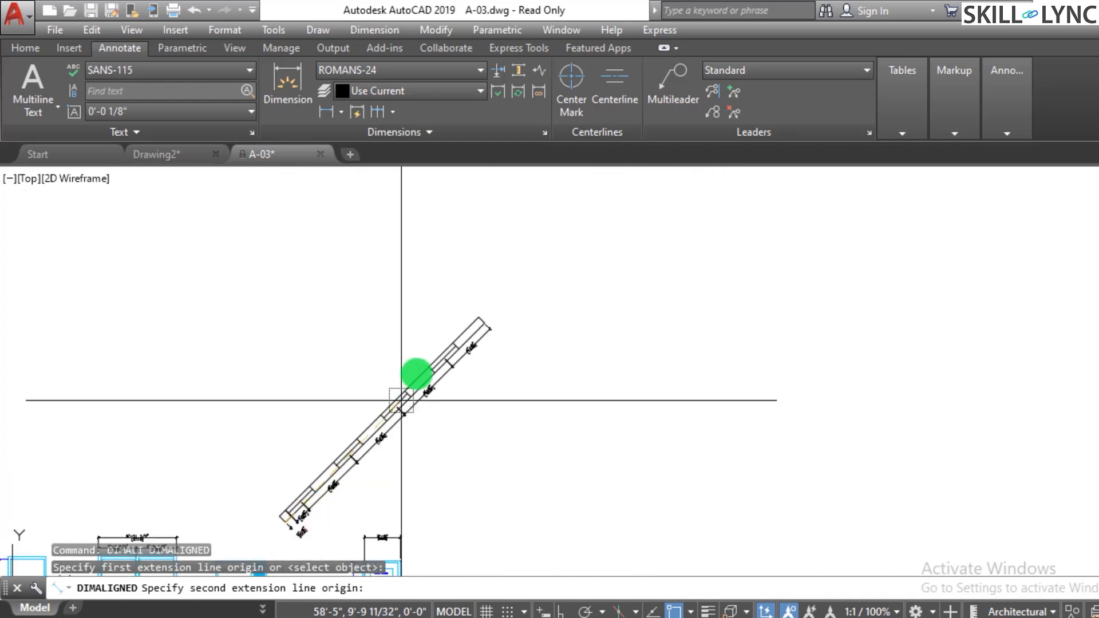
scroll(490, 319, up, 3)
click(526, 309)
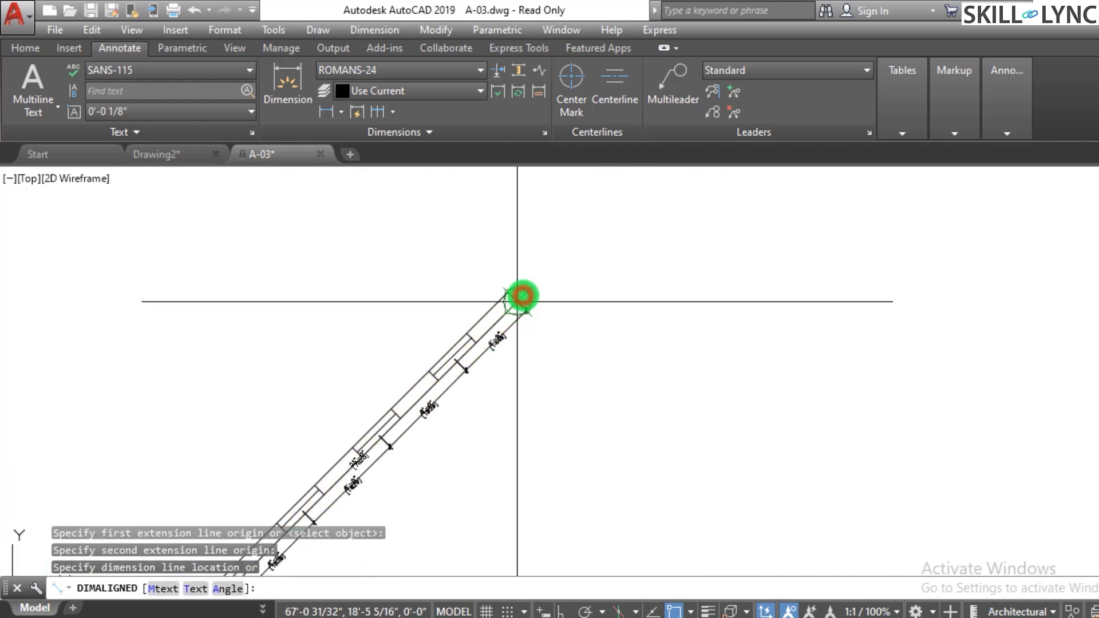
click(520, 379)
key(Escape)
- Erase the overall aligned dimension running alongside the strip
scroll(538, 447, down, 3)
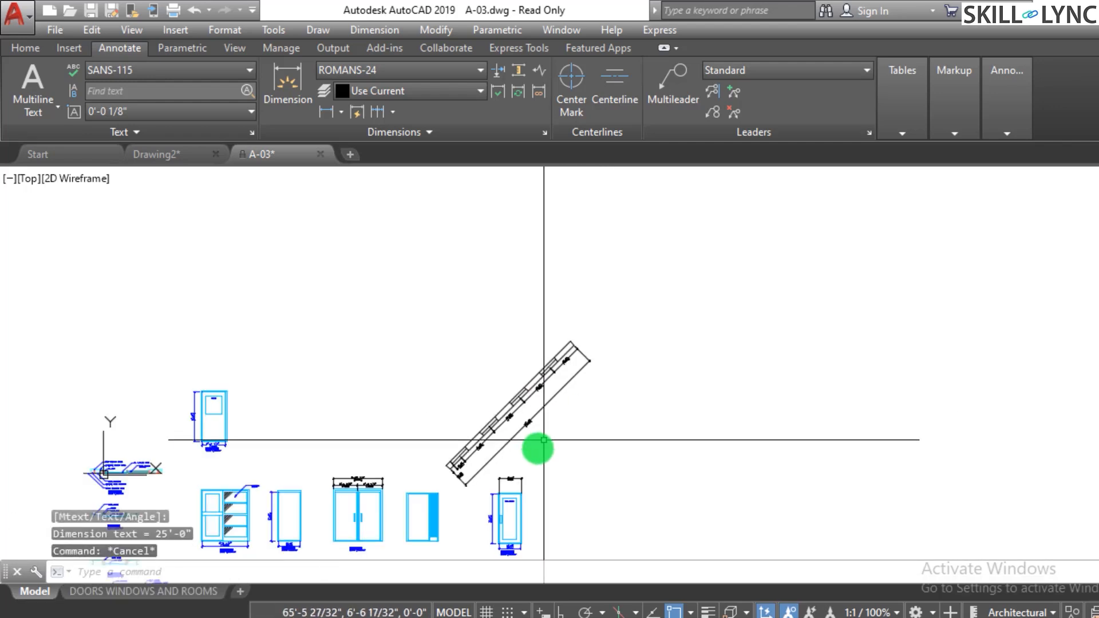
scroll(518, 418, up, 4)
scroll(509, 396, down, 3)
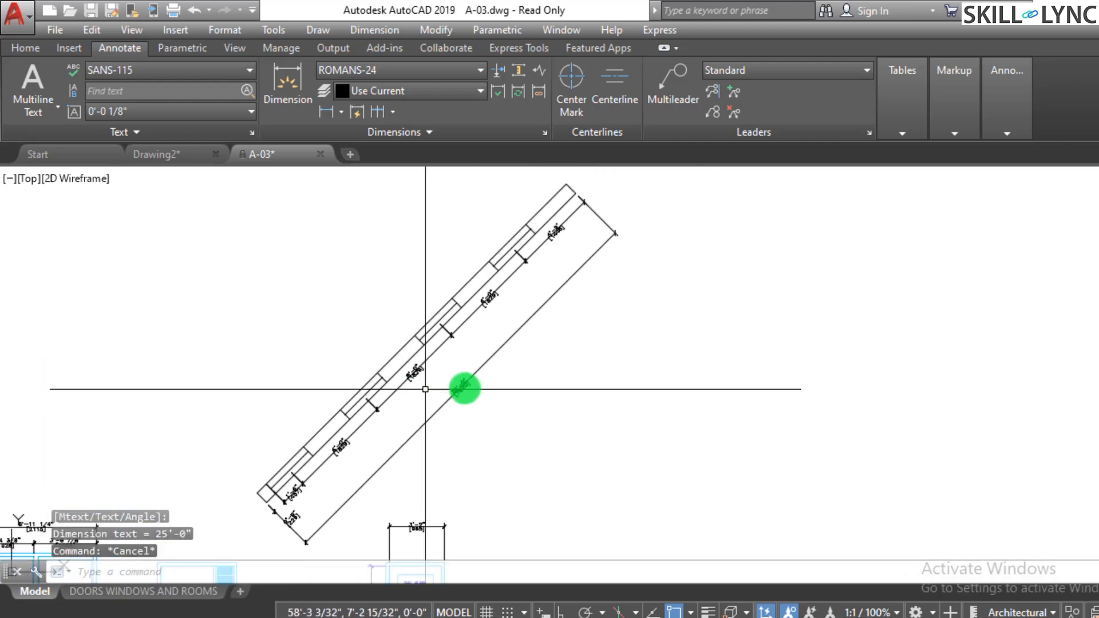
scroll(461, 385, up, 3)
click(515, 397)
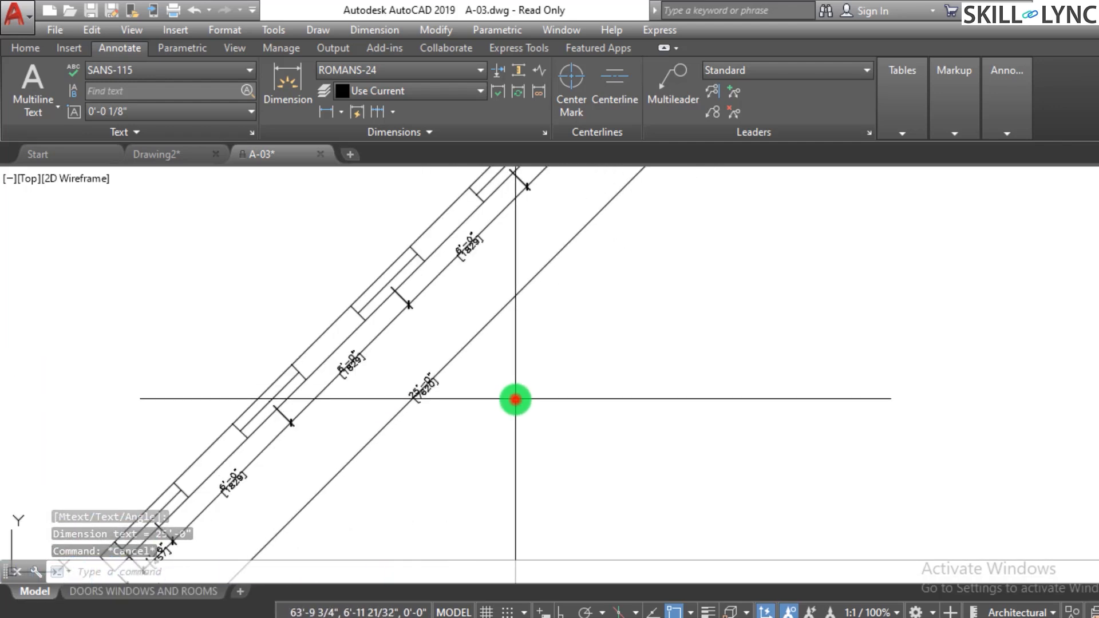
click(351, 351)
text(e)
key(space)
click(369, 444)
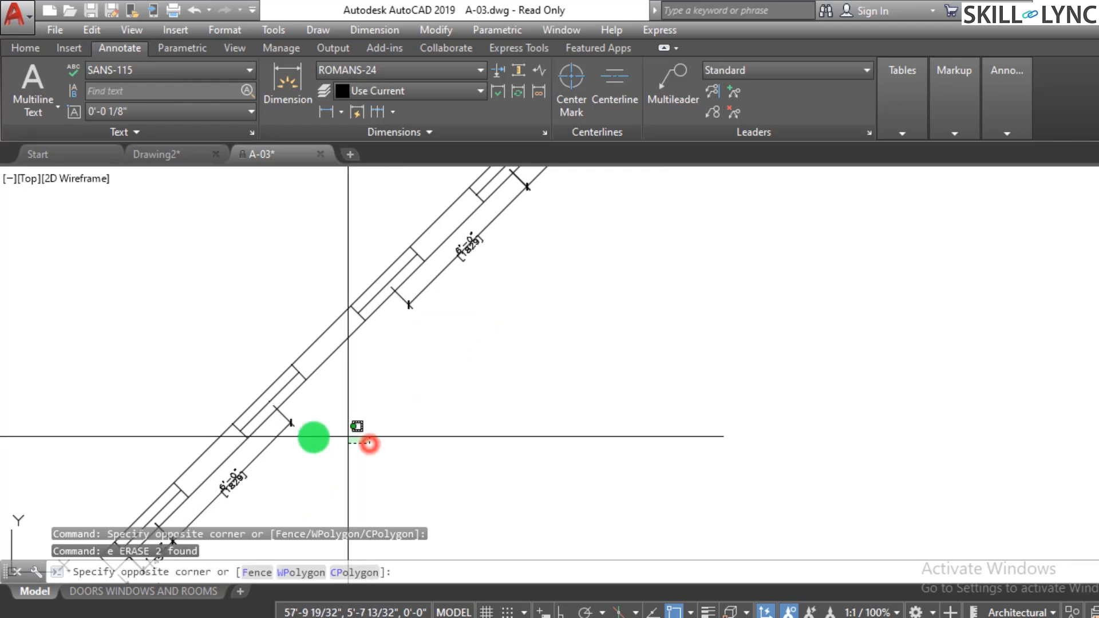
click(273, 426)
text(e)
key(space)
- Erase the two dimensions at the strip's lower end
scroll(409, 401, down, 2)
scroll(346, 454, up, 6)
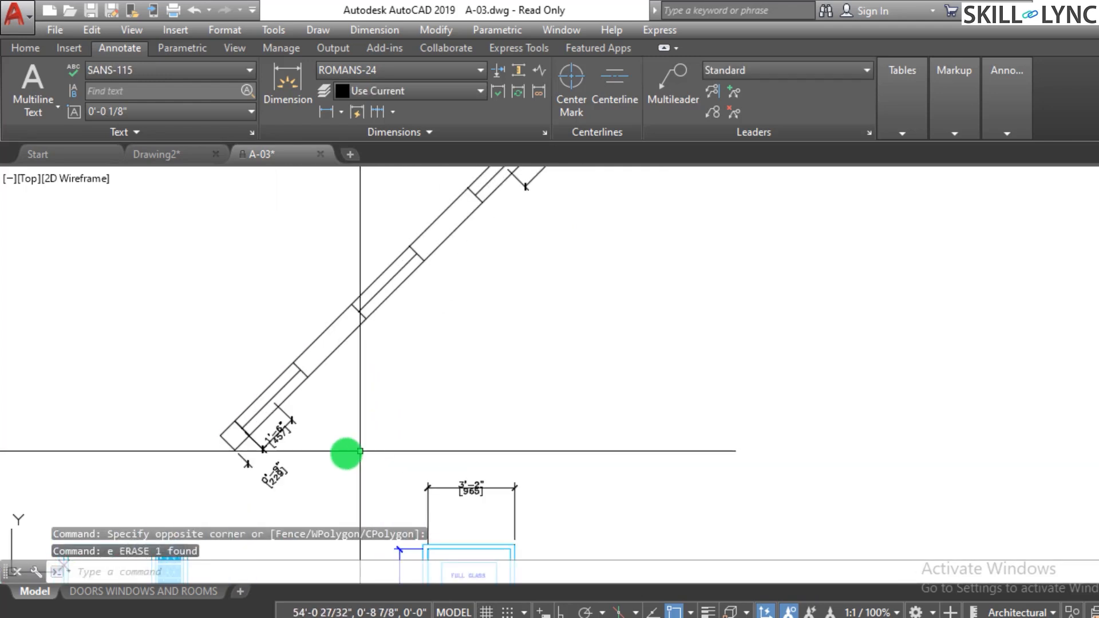
click(305, 462)
click(252, 394)
text(e)
key(space)
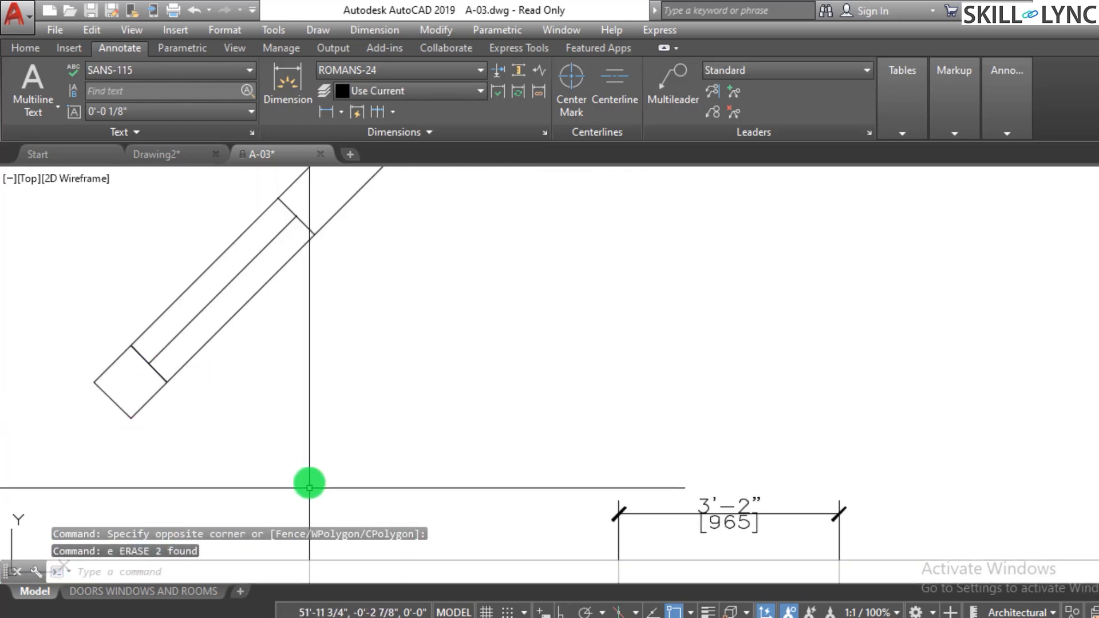
scroll(504, 413, down, 4)
key(Escape)
key(Escape)
scroll(591, 341, up, 2)
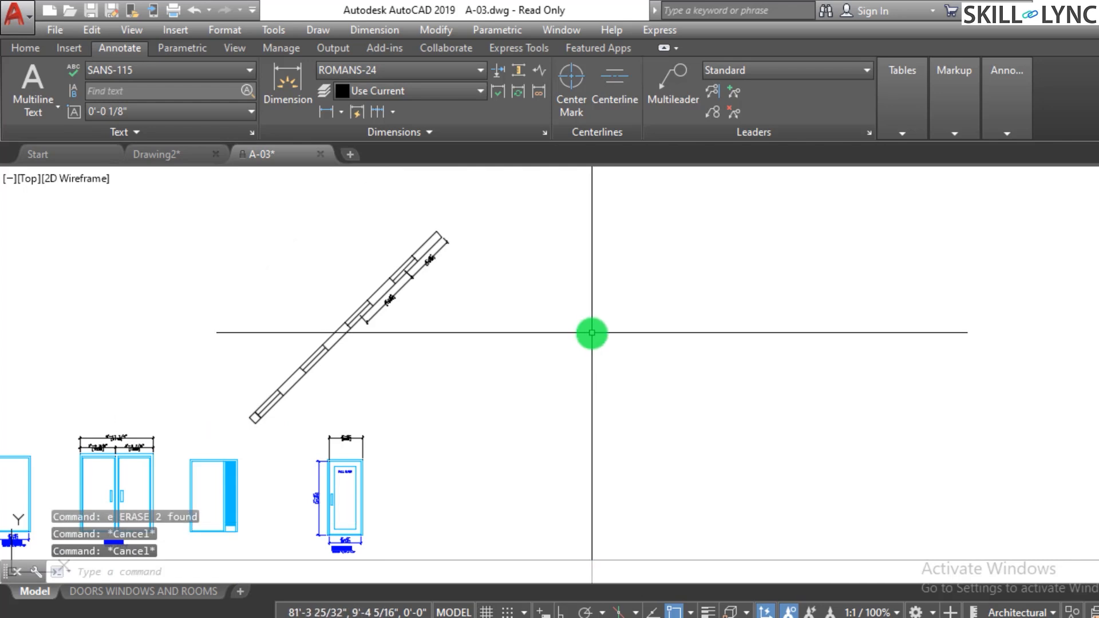
- Draw a vertical line with Ortho turned on, to the right of the strip
text(l)
key(space)
click(589, 206)
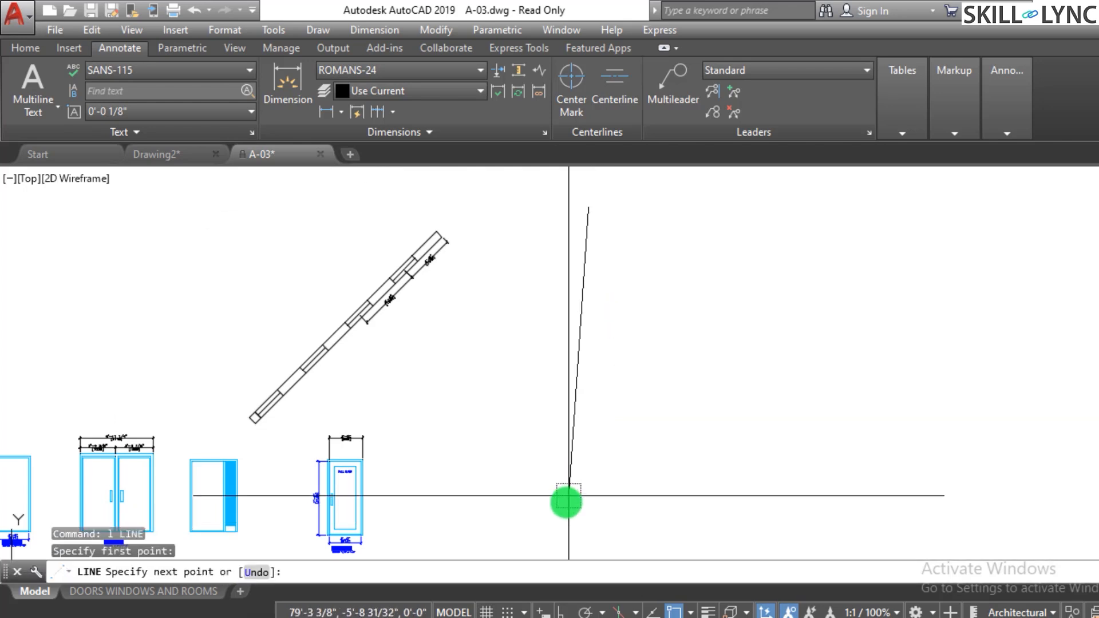
click(565, 612)
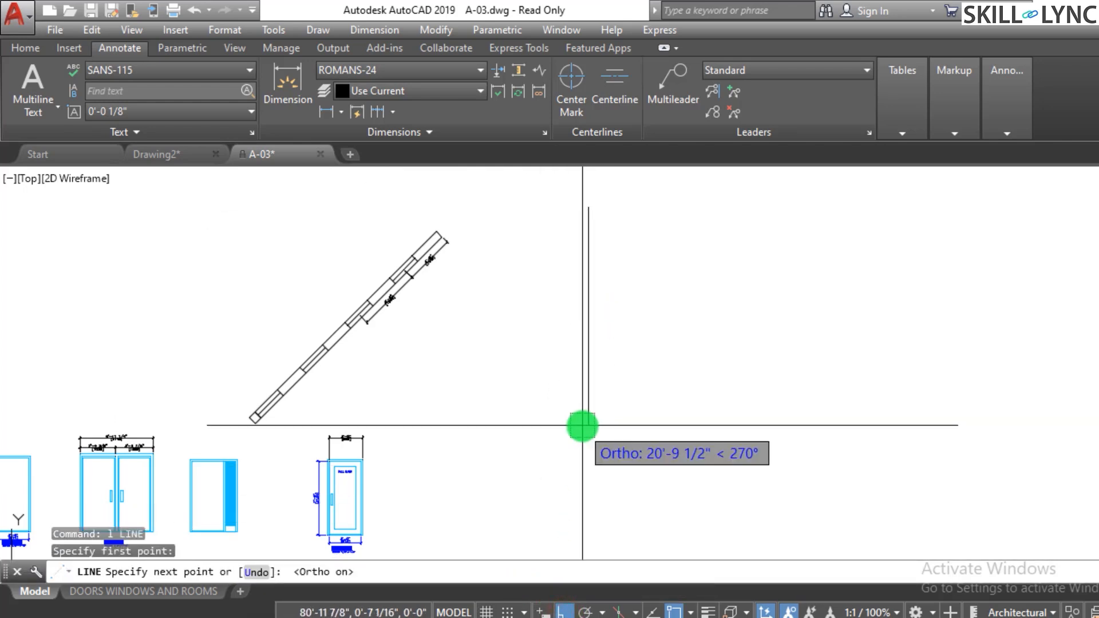
click(569, 482)
key(Escape)
key(Escape)
key(space)
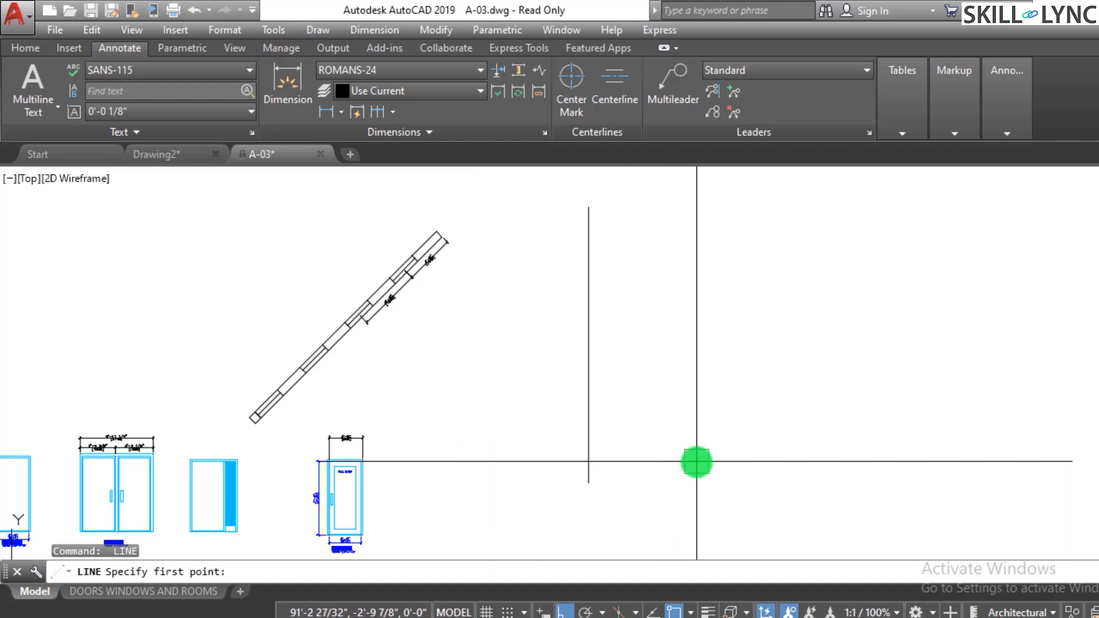
key(Escape)
- Draw a horizontal line crossing the lower part of the new vertical line
key(Escape)
scroll(498, 468, up, 4)
key(space)
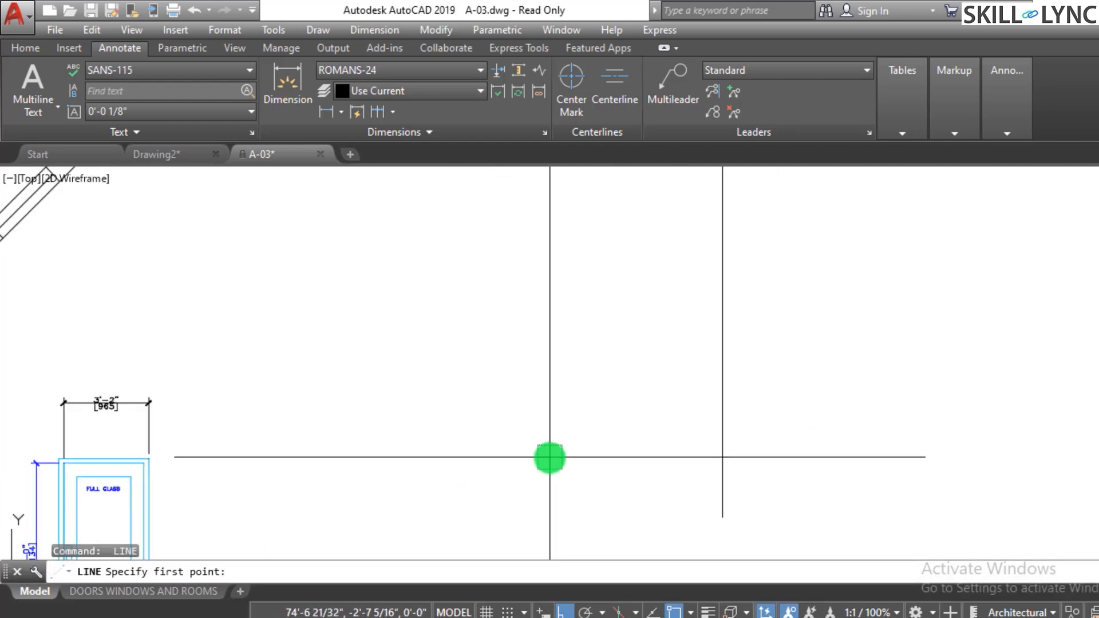
click(549, 458)
scroll(544, 458, down, 4)
click(722, 460)
key(Escape)
scroll(681, 476, down, 3)
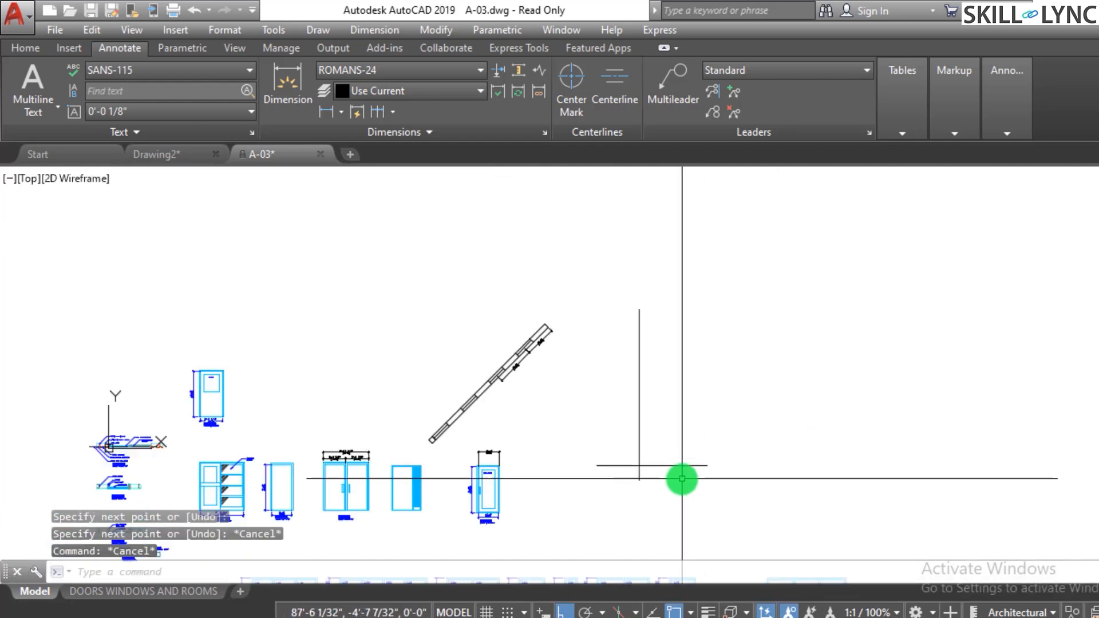
scroll(729, 452, up, 3)
key(Escape)
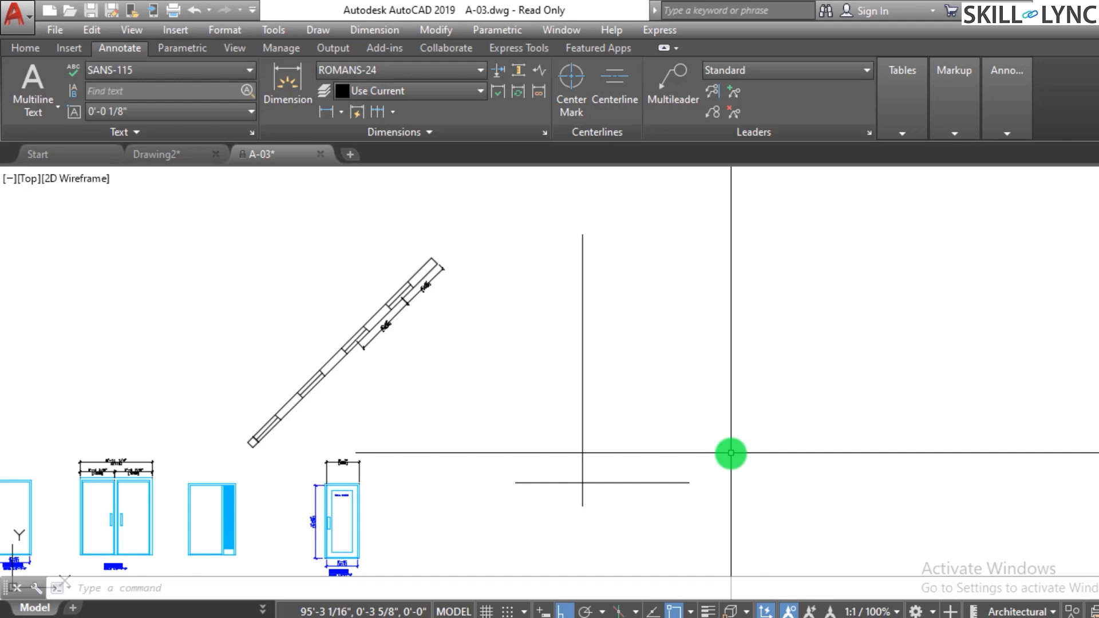
- Offset the new vertical line 9" to the right
text(o)
key(Return)
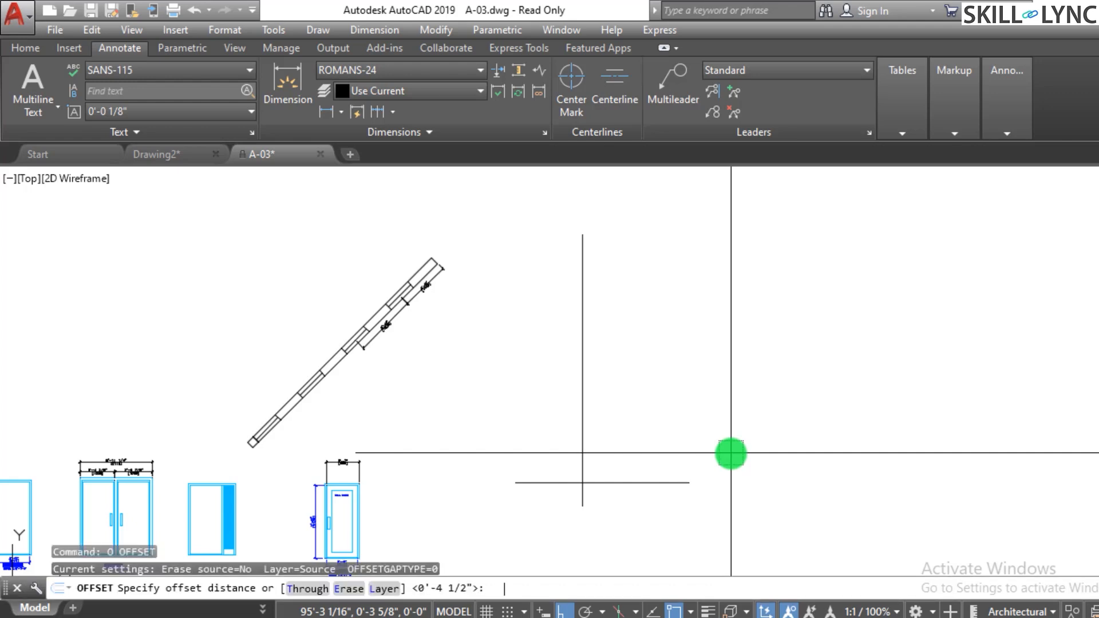
text(9)
key(Return)
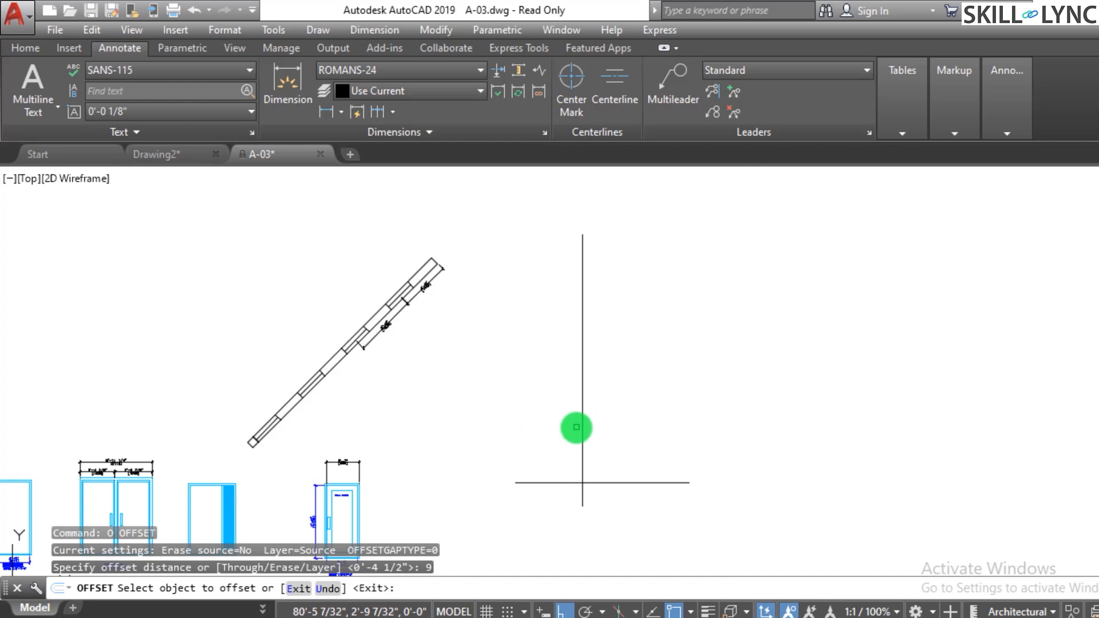
click(584, 426)
click(651, 418)
key(Escape)
- Trim the two vertical lines below the short horizontal line
scroll(589, 510, up, 5)
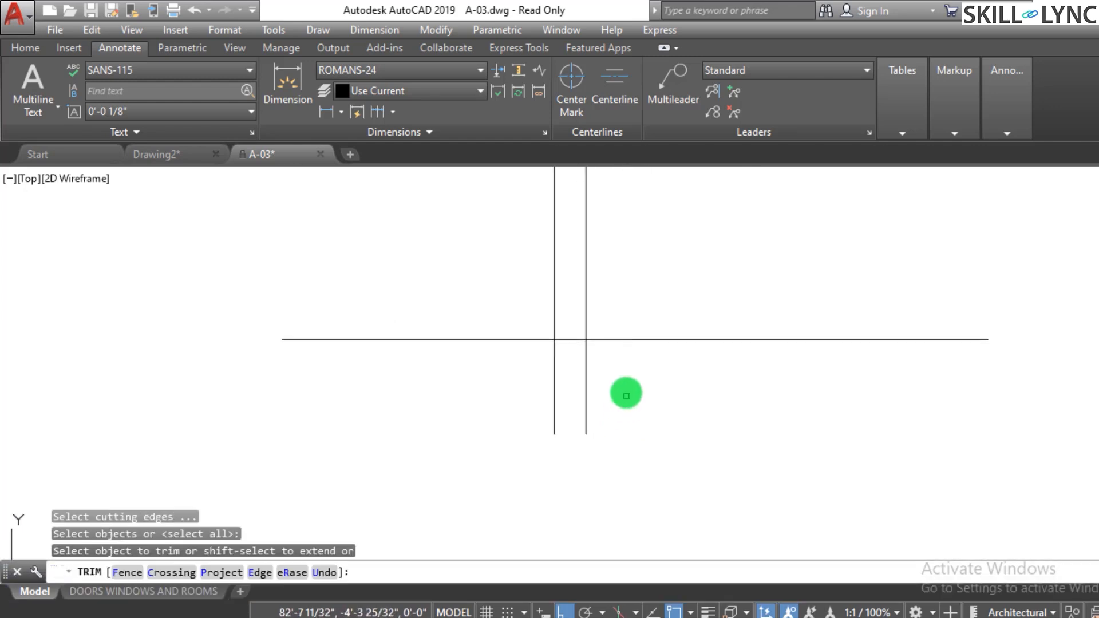
click(626, 393)
click(538, 411)
click(500, 388)
key(Escape)
key(Escape)
scroll(627, 438, down, 4)
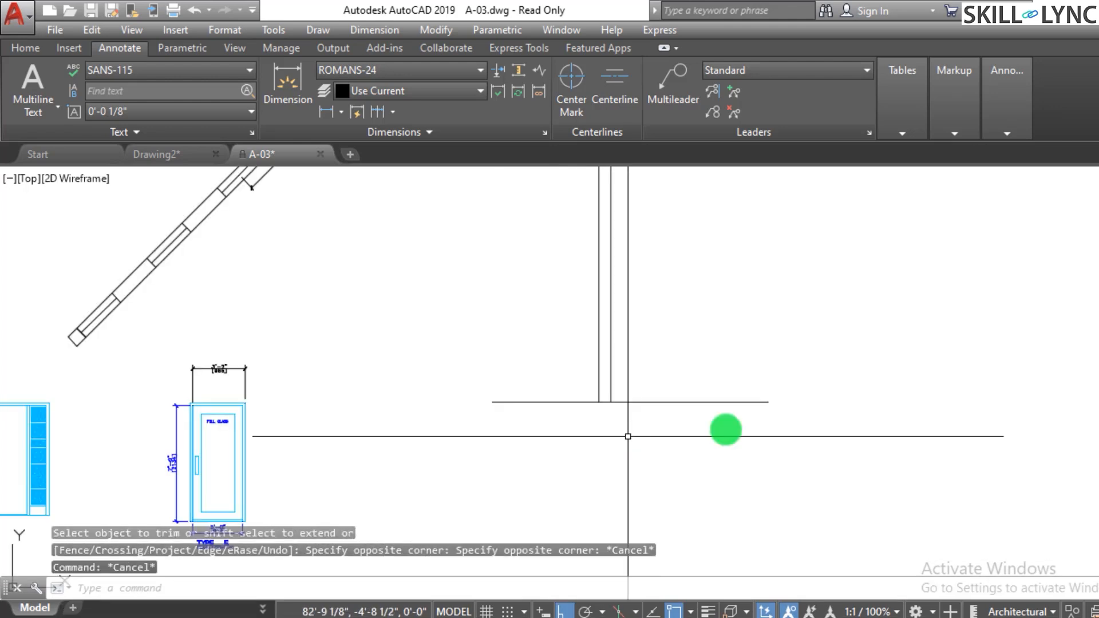
- Offset the bottom horizontal line 3' upward
scroll(722, 418, up, 2)
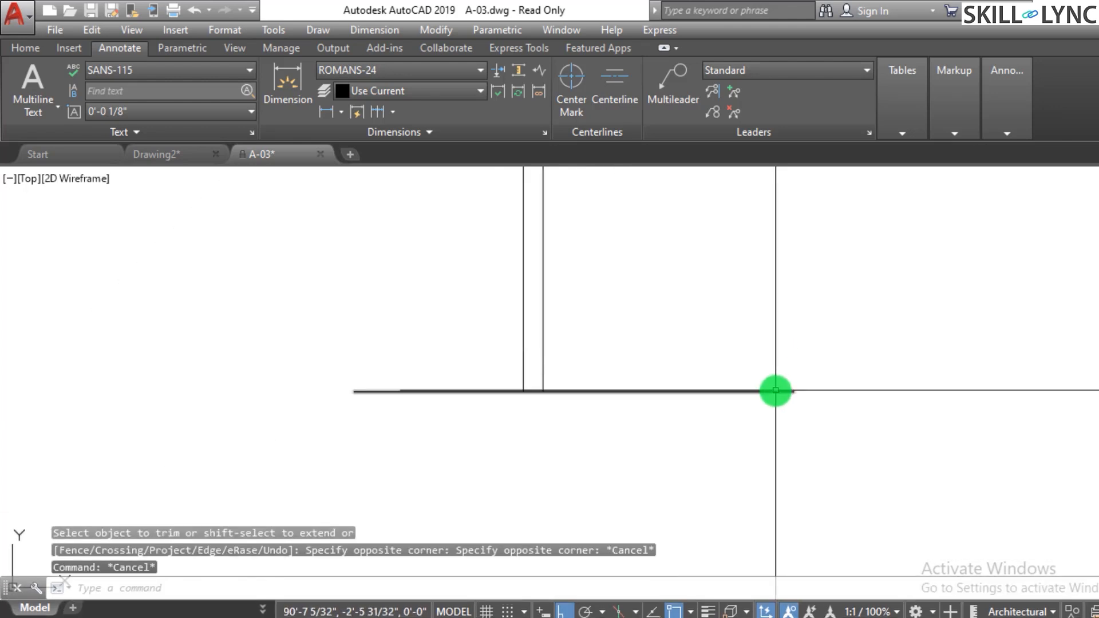
scroll(788, 392, down, 3)
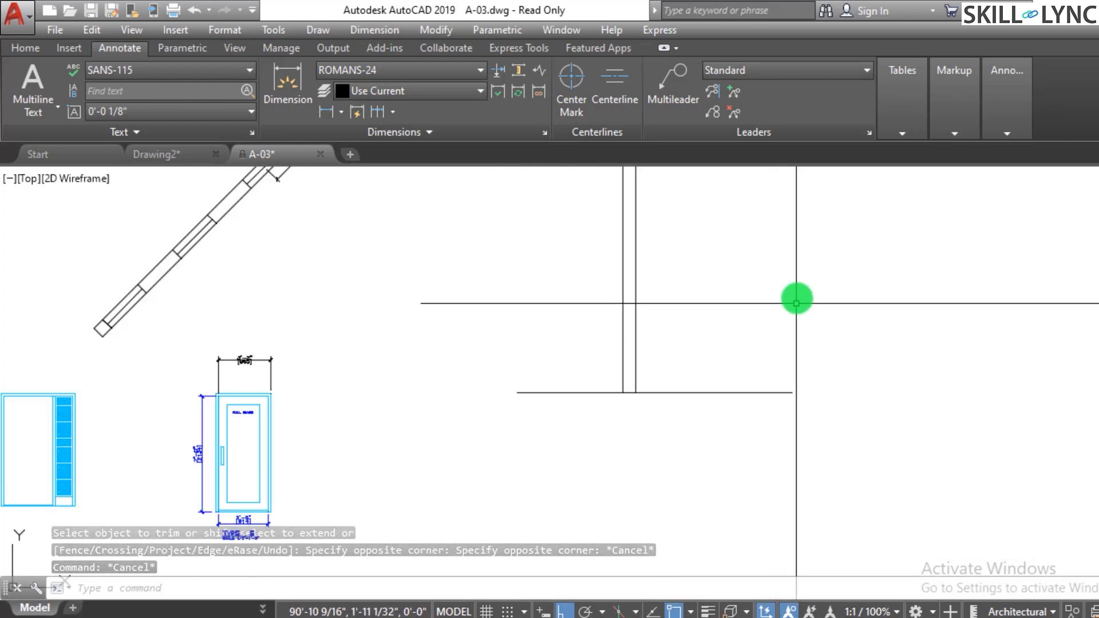
scroll(797, 297, up, 3)
key(Escape)
text(o)
key(Return)
text(3)
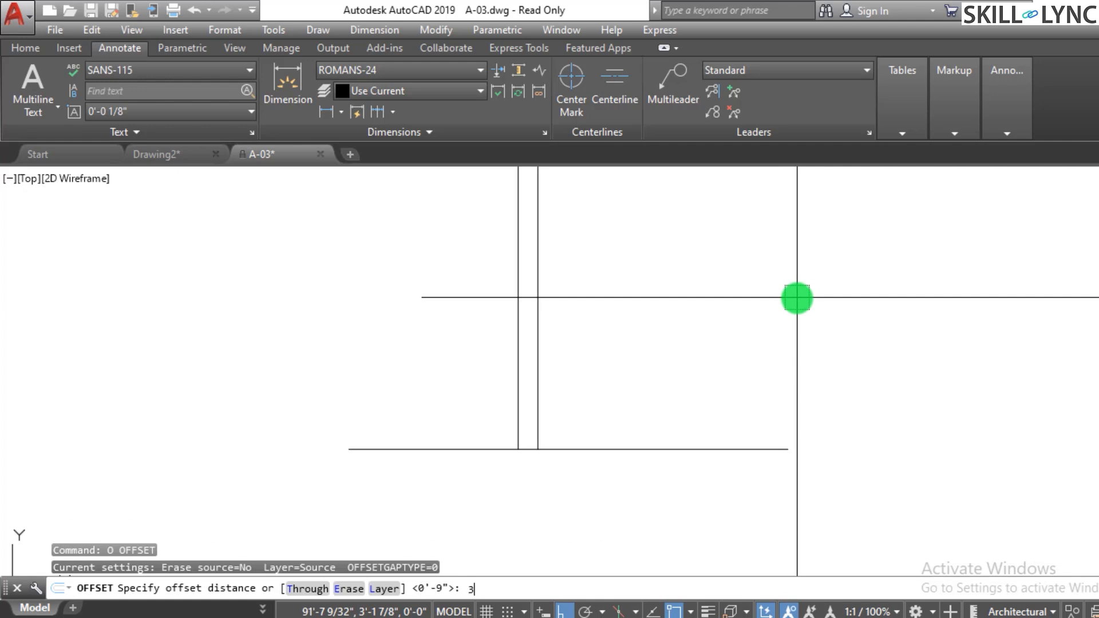
text(')
key(Return)
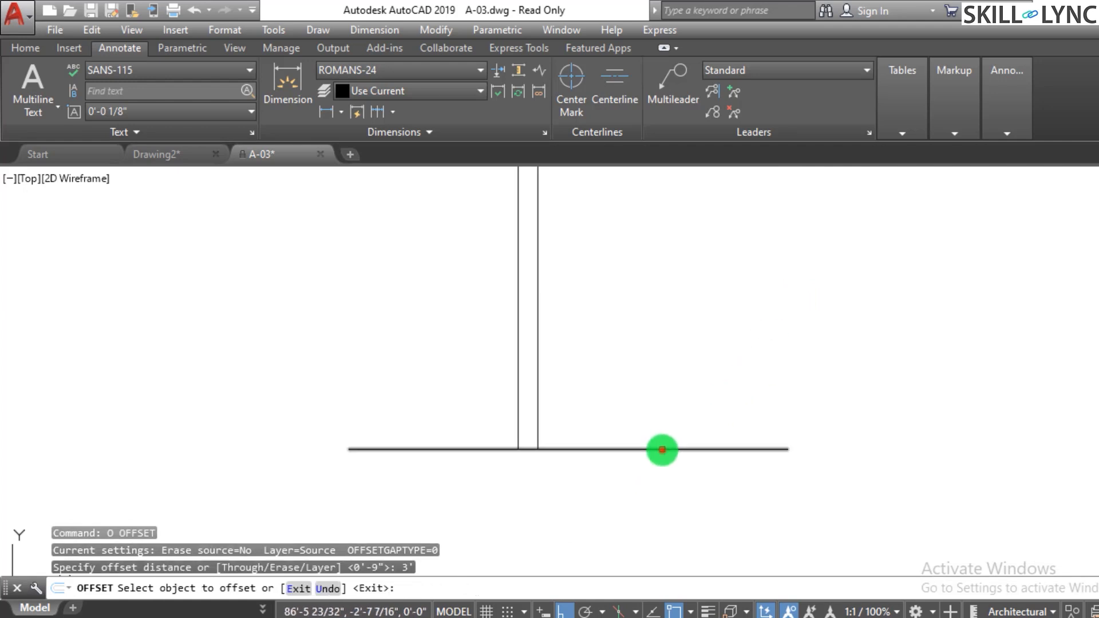
click(662, 449)
click(652, 369)
key(Escape)
key(Escape)
- Trim the 3' line so only its segment between the two vertical lines remains
text(tr)
key(Return)
key(Return)
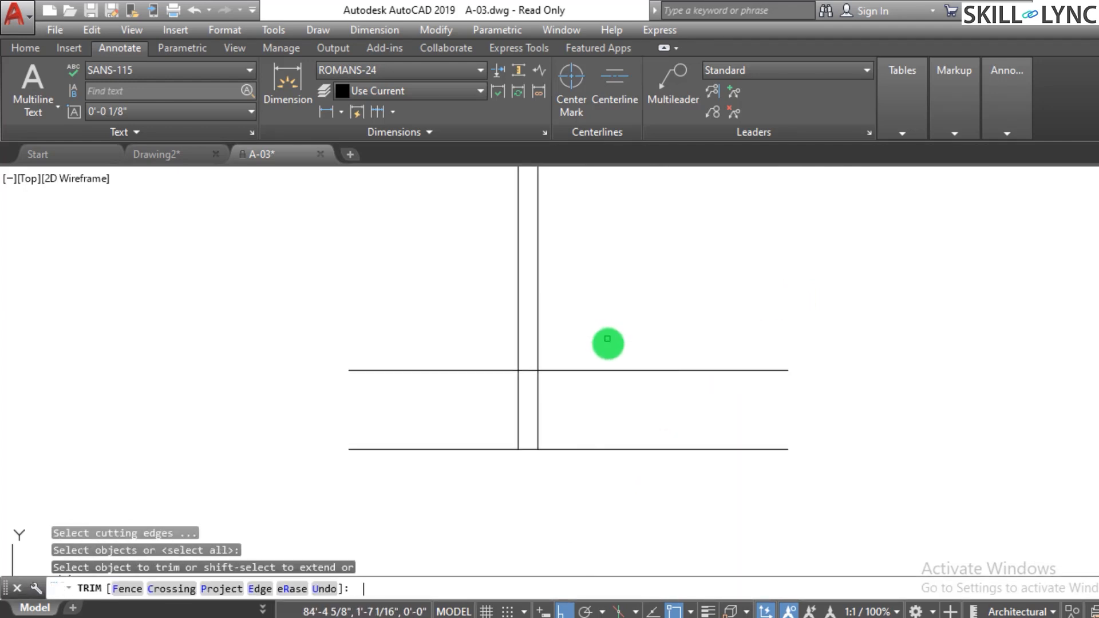
click(609, 344)
click(590, 392)
click(451, 401)
click(422, 347)
key(Escape)
key(Escape)
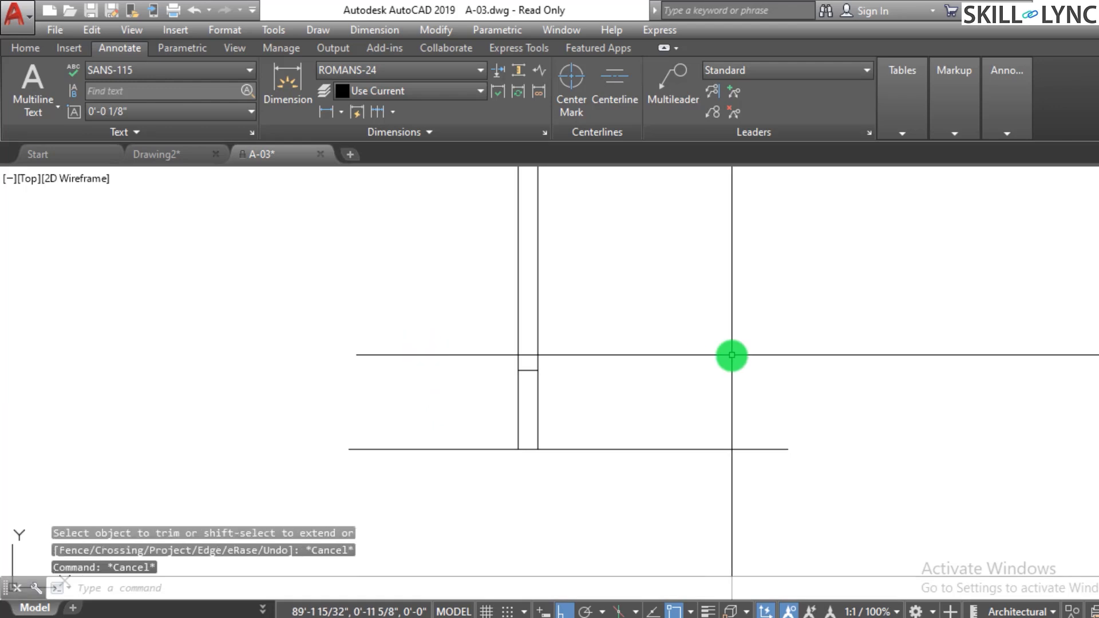
- Offset the bottom horizontal line 7' upward
text(o)
key(Return)
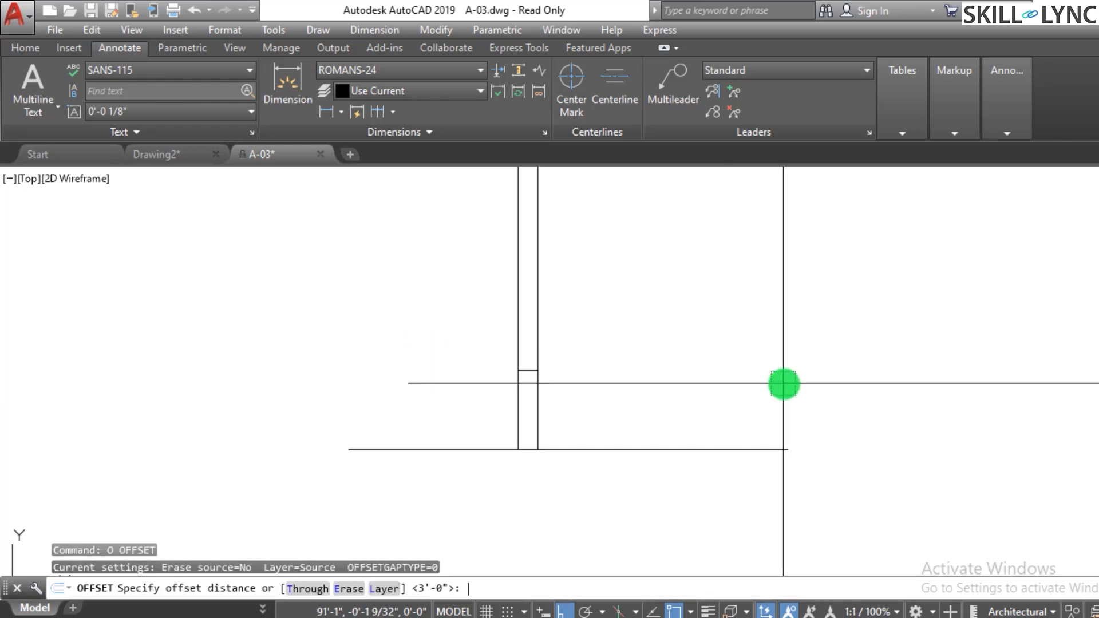
text(7')
key(Return)
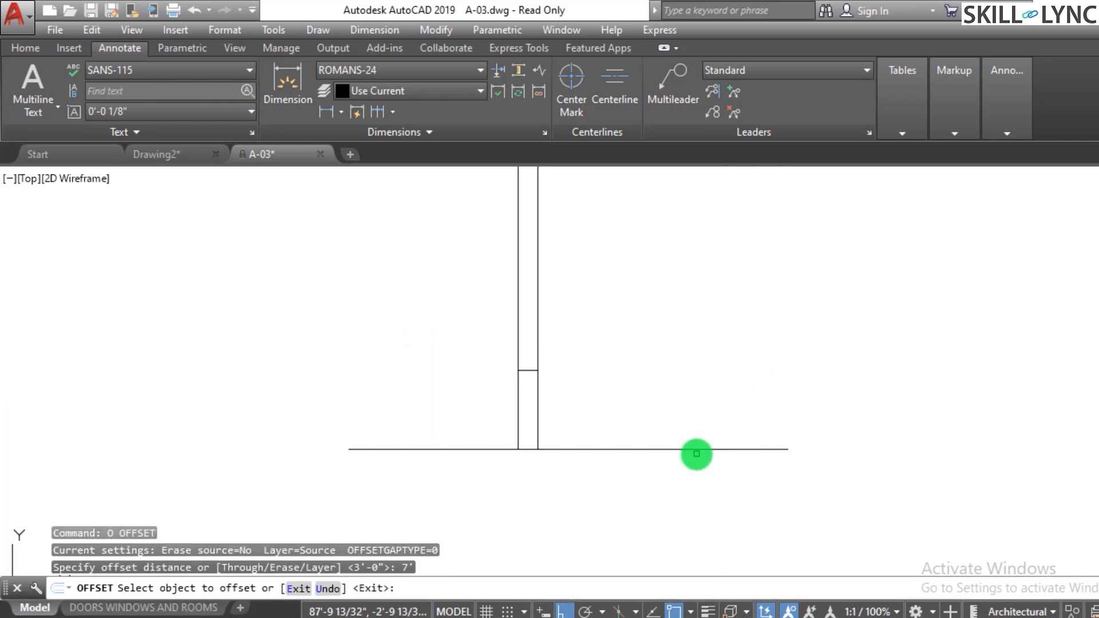
click(698, 452)
click(694, 327)
key(Escape)
key(Escape)
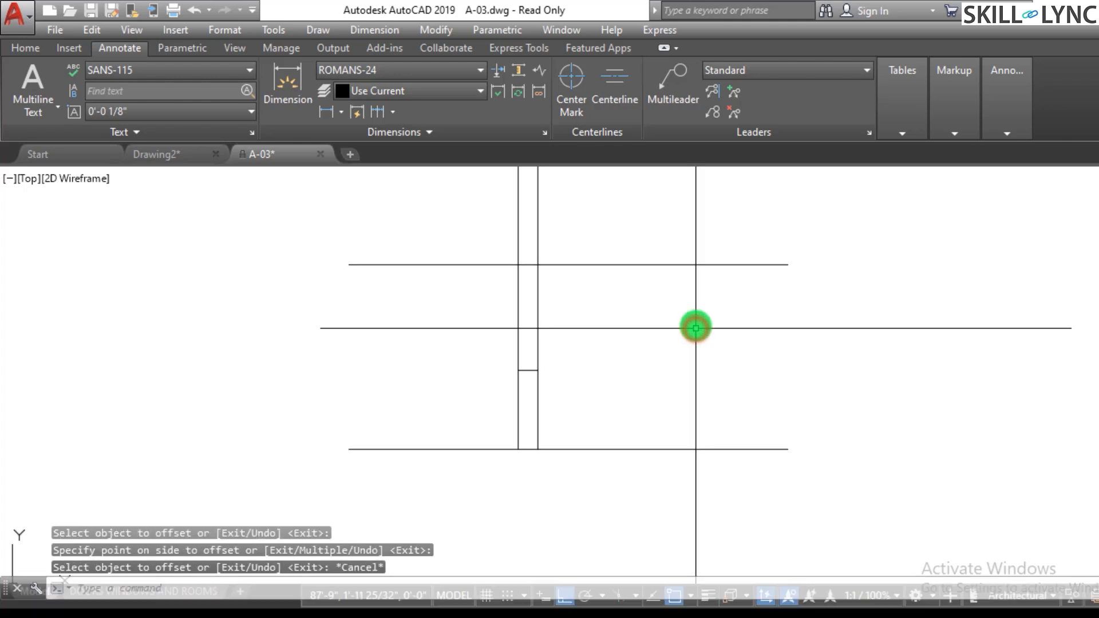
text(tr)
key(Return)
key(Return)
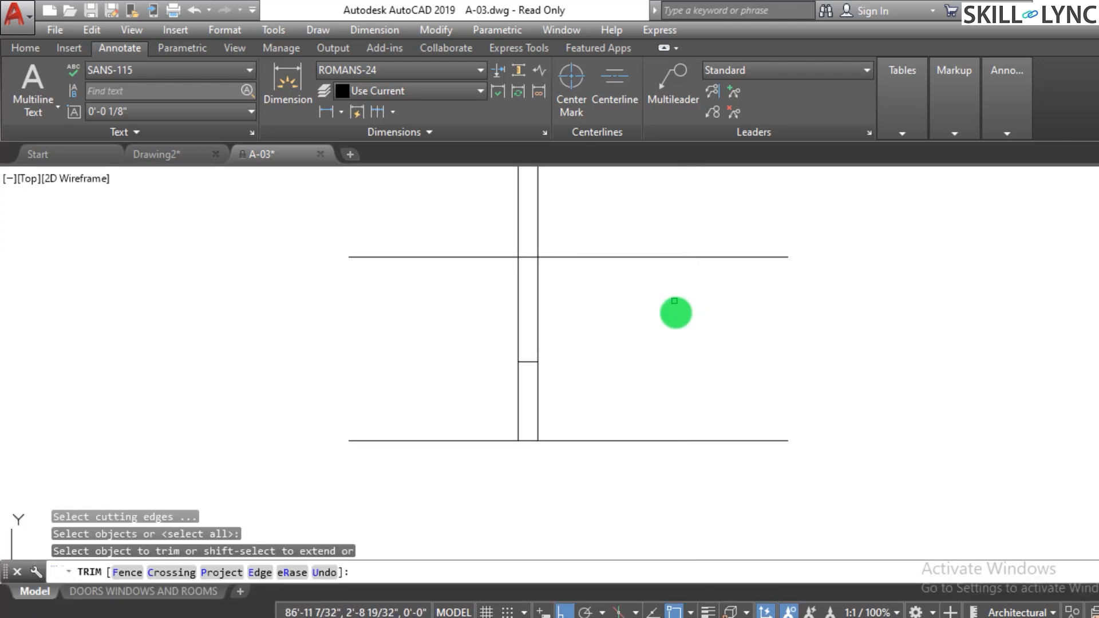
click(699, 231)
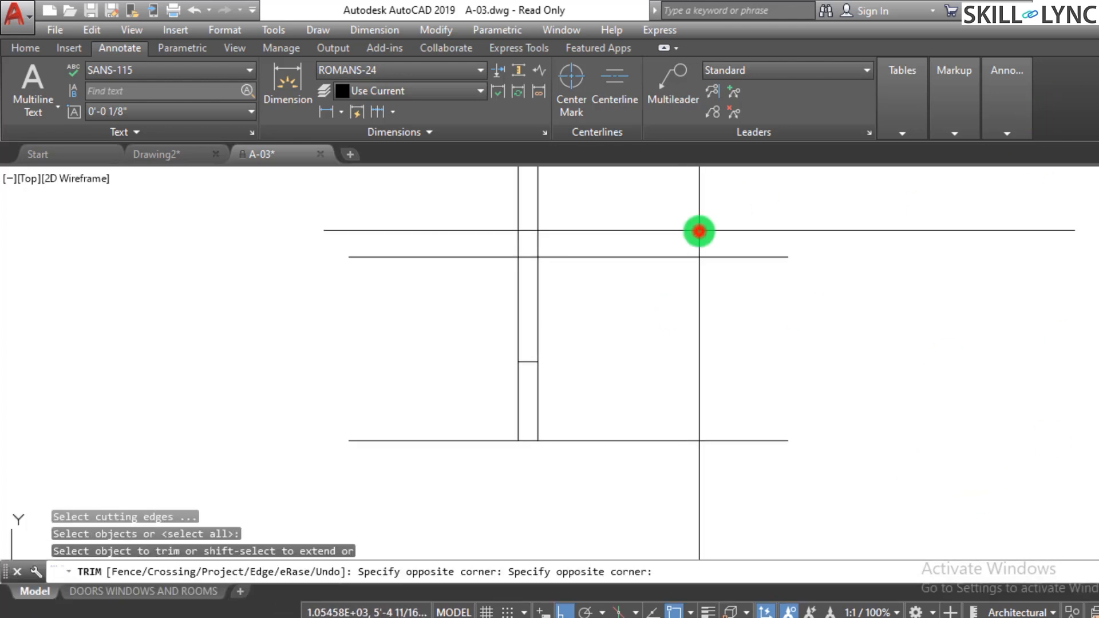
key(Escape)
key(Escape)
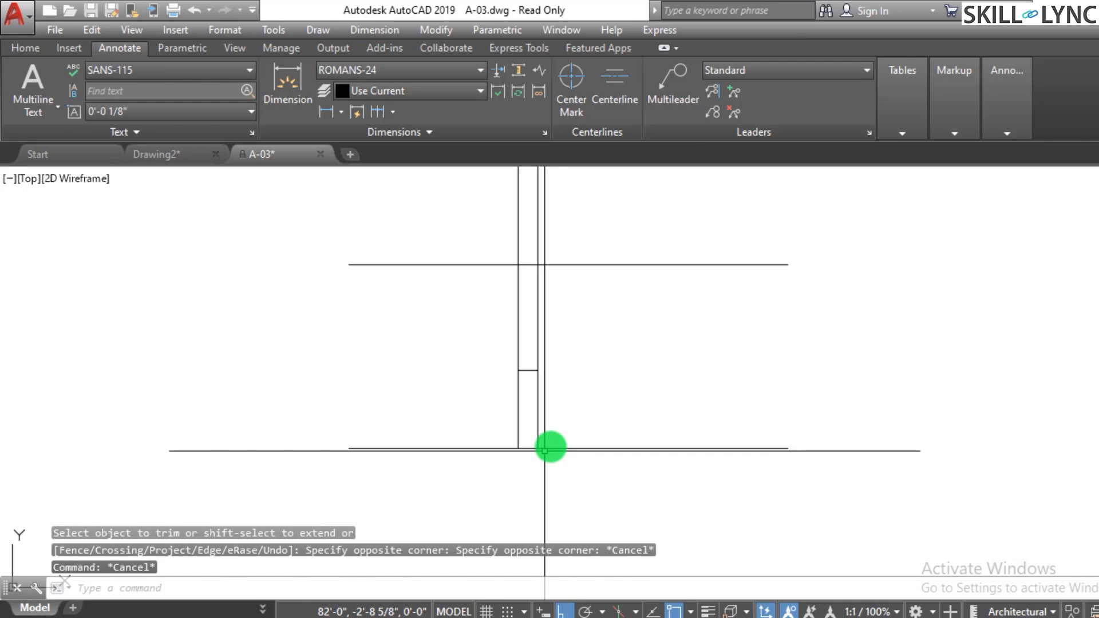
key(Return)
click(578, 235)
click(561, 299)
key(Escape)
key(Return)
key(Return)
click(581, 234)
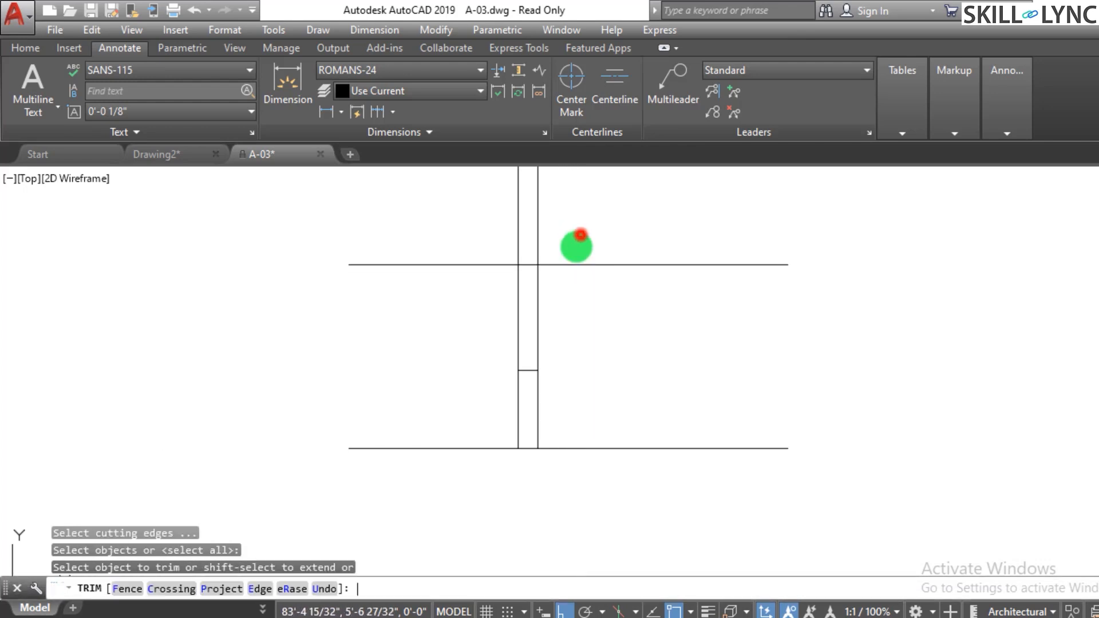
key(Escape)
key(Escape)
- Trim the 7' line so only its segment between the two vertical lines remains
key(Return)
key(Return)
drag(579, 289, 567, 248)
click(494, 244)
click(481, 290)
key(Escape)
scroll(584, 346, down, 2)
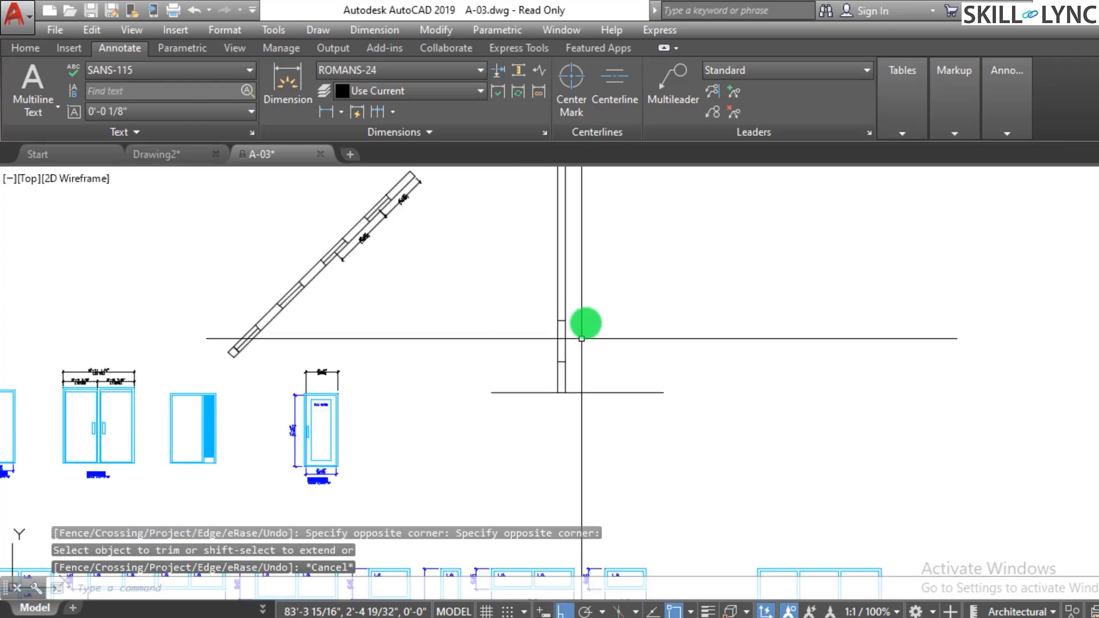
- Offset the bottom horizontal line 10' upward
scroll(607, 274, up, 2)
key(Escape)
scroll(611, 272, down, 2)
scroll(653, 275, up, 2)
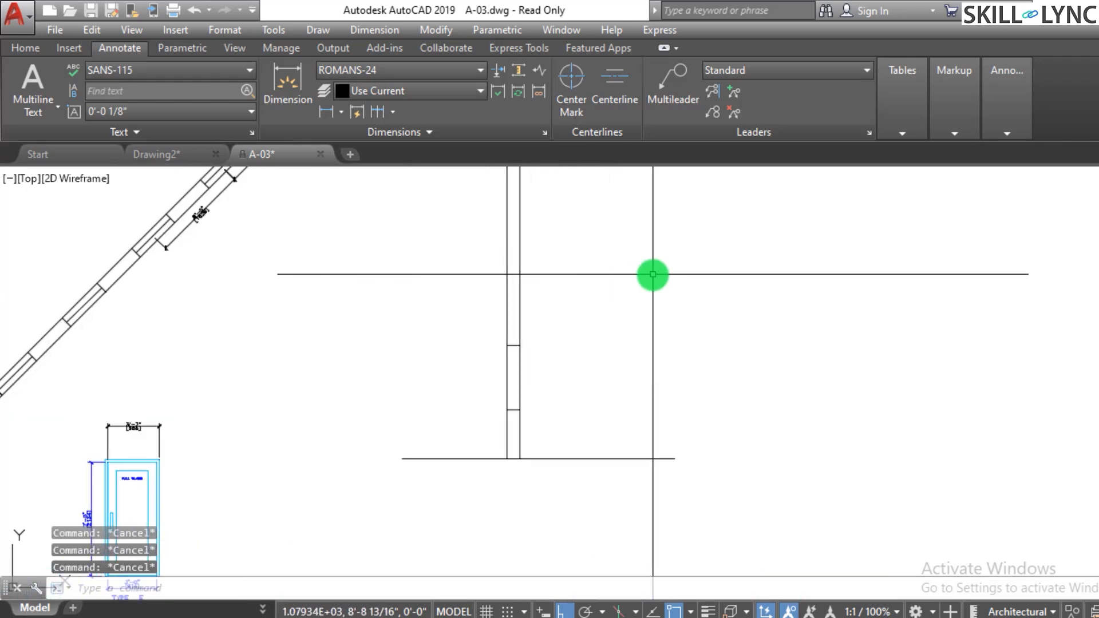
key(Return)
text(10)
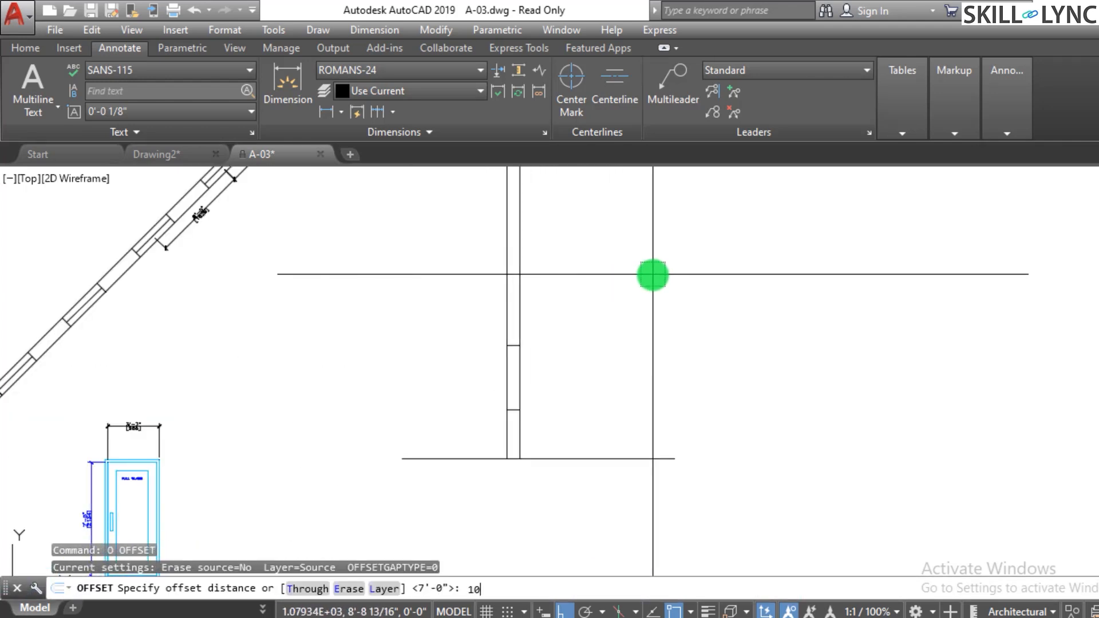
text(')
key(Return)
click(588, 457)
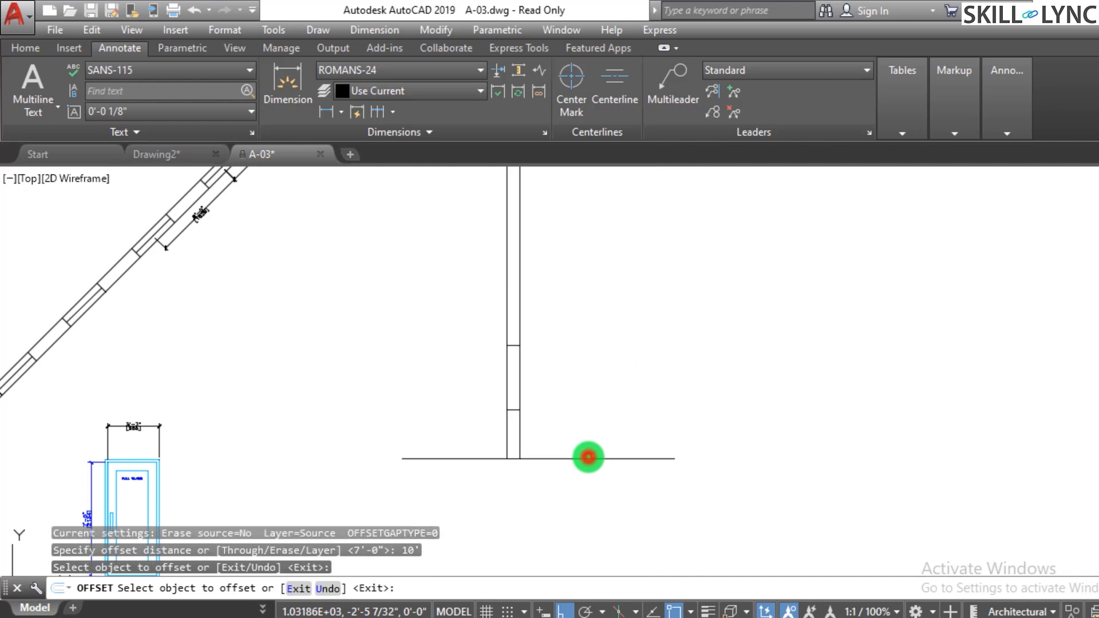
click(588, 458)
click(592, 293)
key(Escape)
key(Escape)
key(Escape)
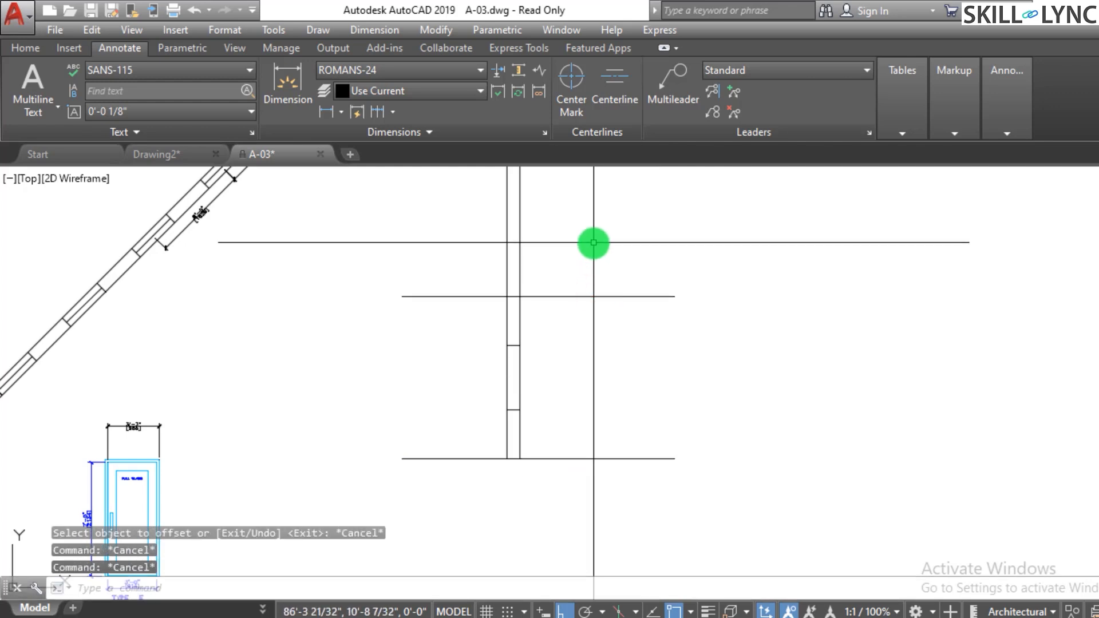
- Offset the 10' line 6" upward
text(o)
key(Return)
text(6)
key(Return)
click(567, 296)
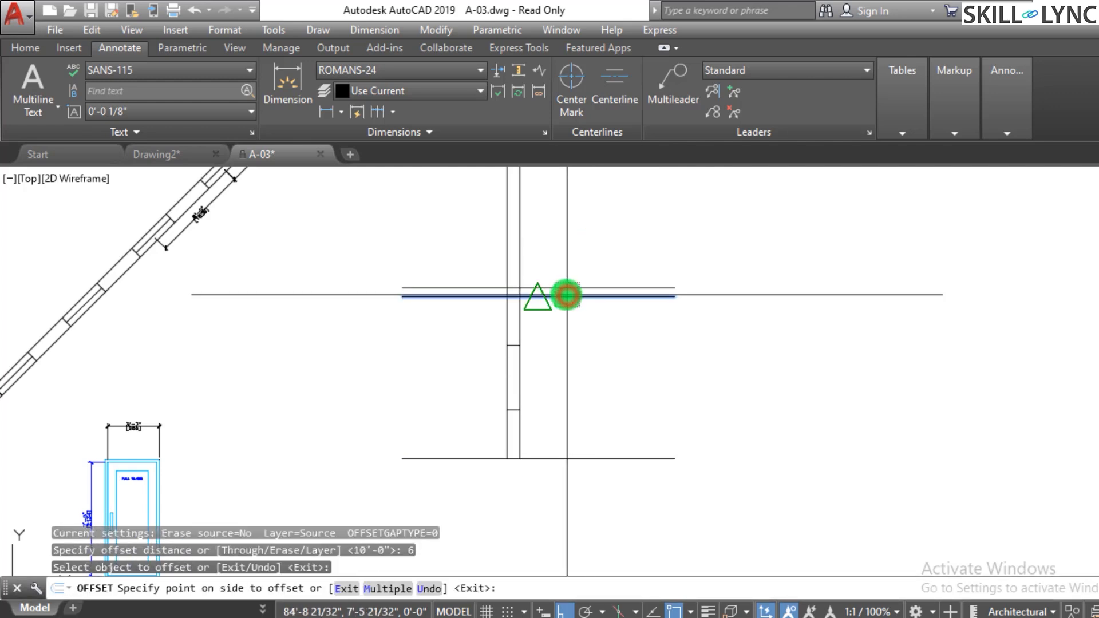
click(566, 282)
key(Escape)
key(Escape)
- Trim the two top horizontal lines and the strip's vertical lines to form a clean corner at the strip's top
text(tr)
key(Return)
key(Return)
click(555, 279)
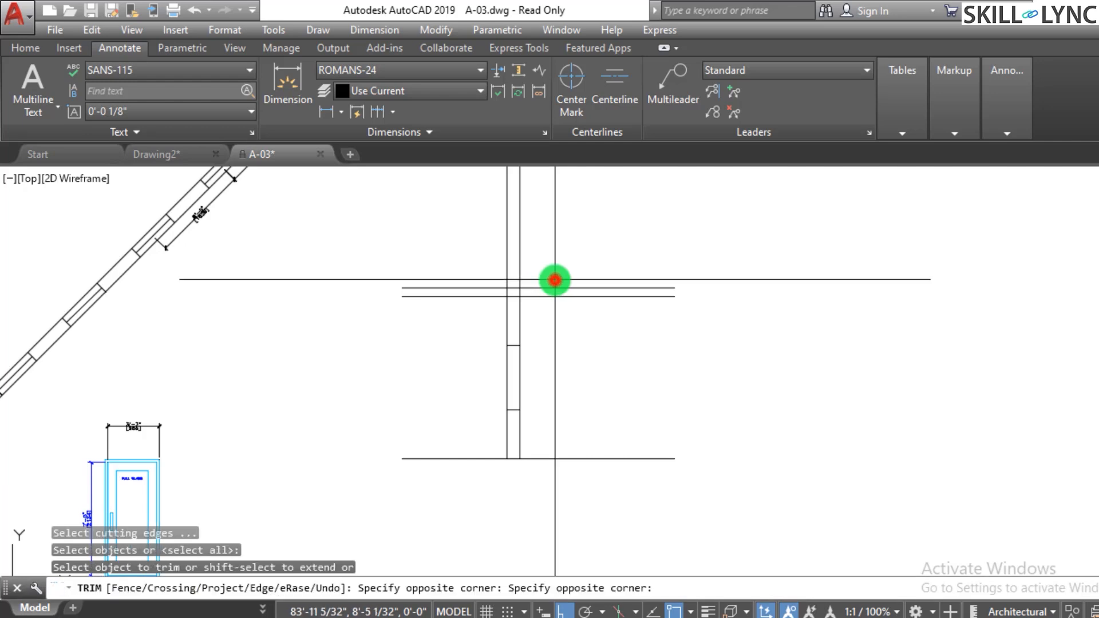
click(462, 275)
scroll(524, 293, up, 4)
click(540, 292)
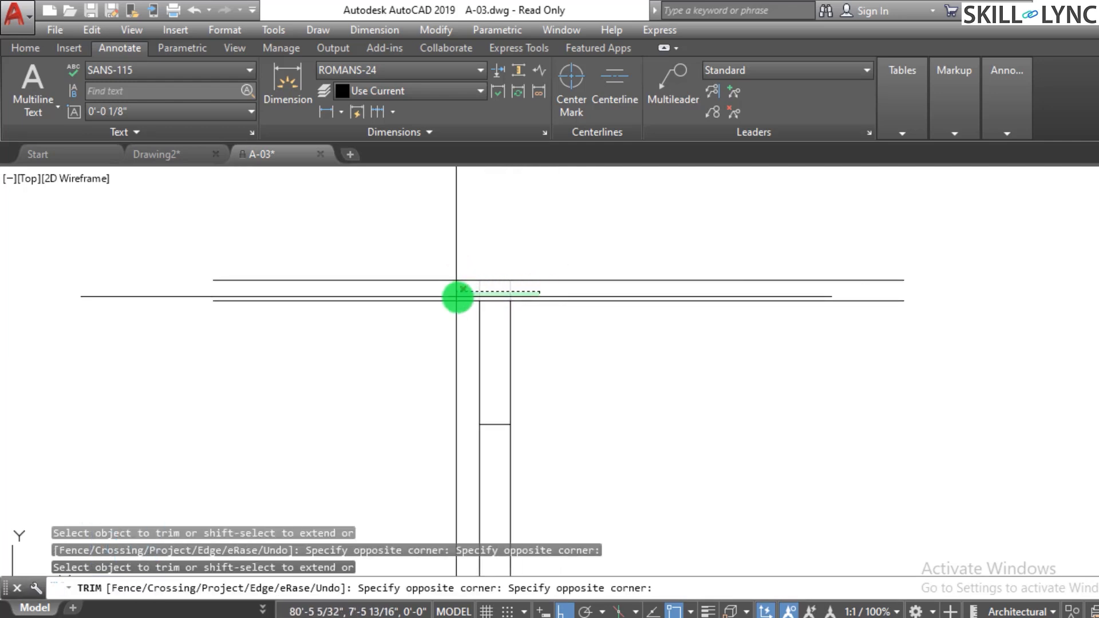
click(498, 292)
click(460, 265)
click(436, 338)
key(Escape)
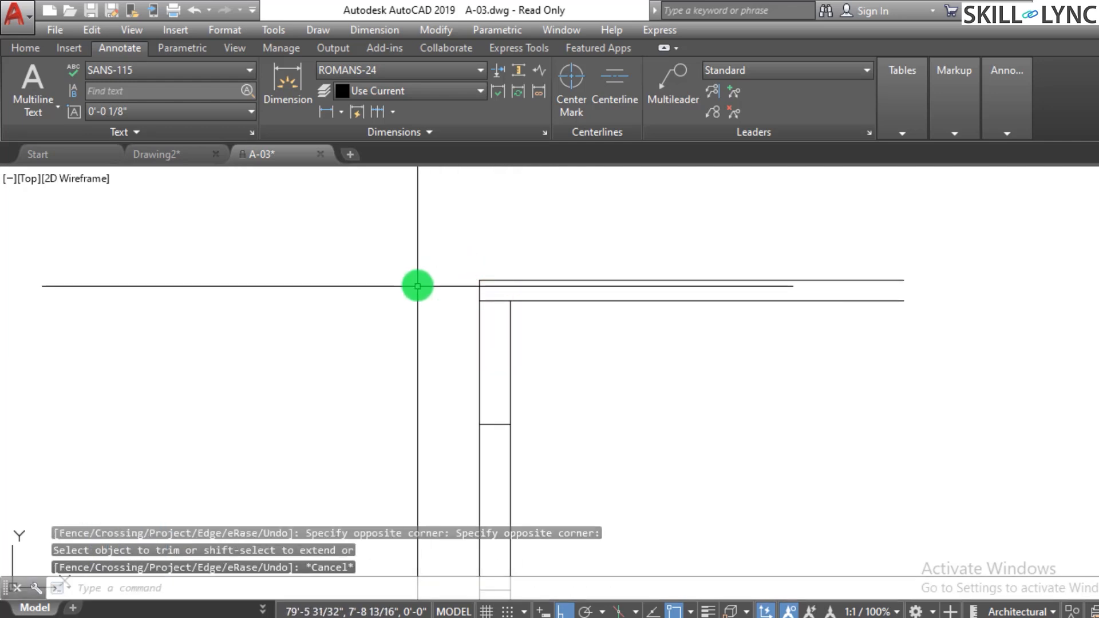
- Draw a vertical line inside the strip between the 3' and 7' divider segments
scroll(419, 286, down, 4)
scroll(615, 327, up, 2)
scroll(301, 375, up, 3)
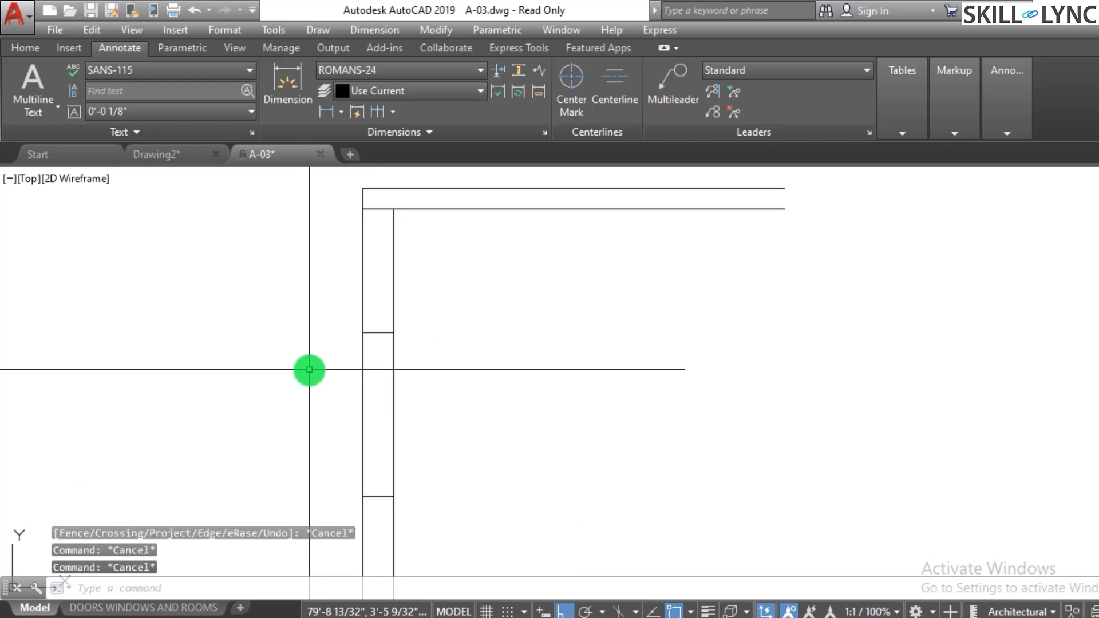
text(l)
key(Return)
click(378, 332)
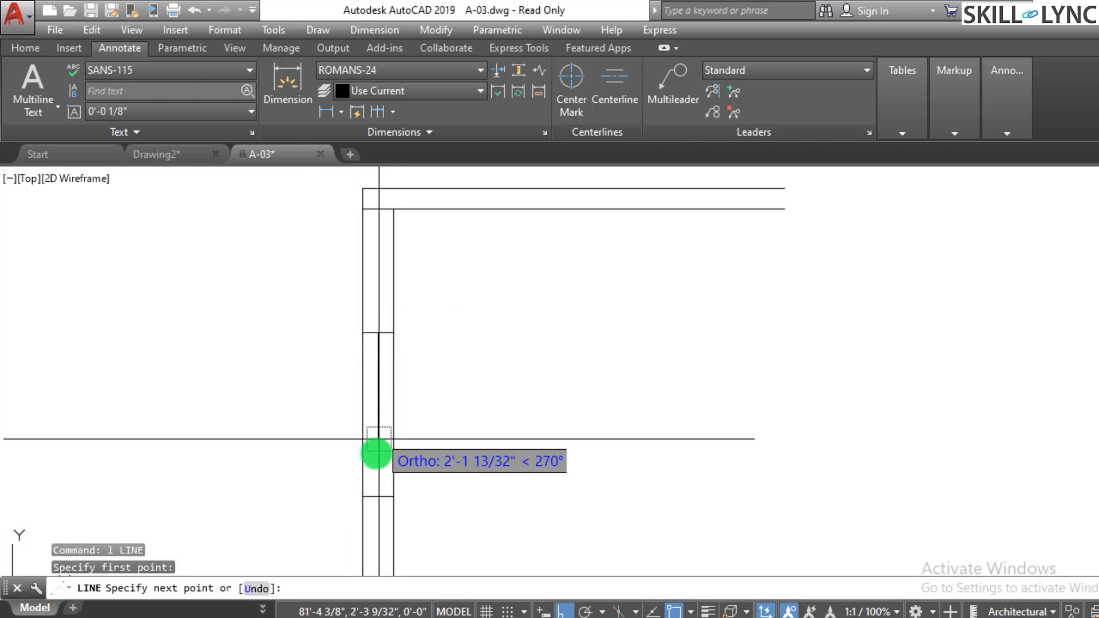
click(378, 497)
key(Escape)
key(Escape)
scroll(455, 393, down, 2)
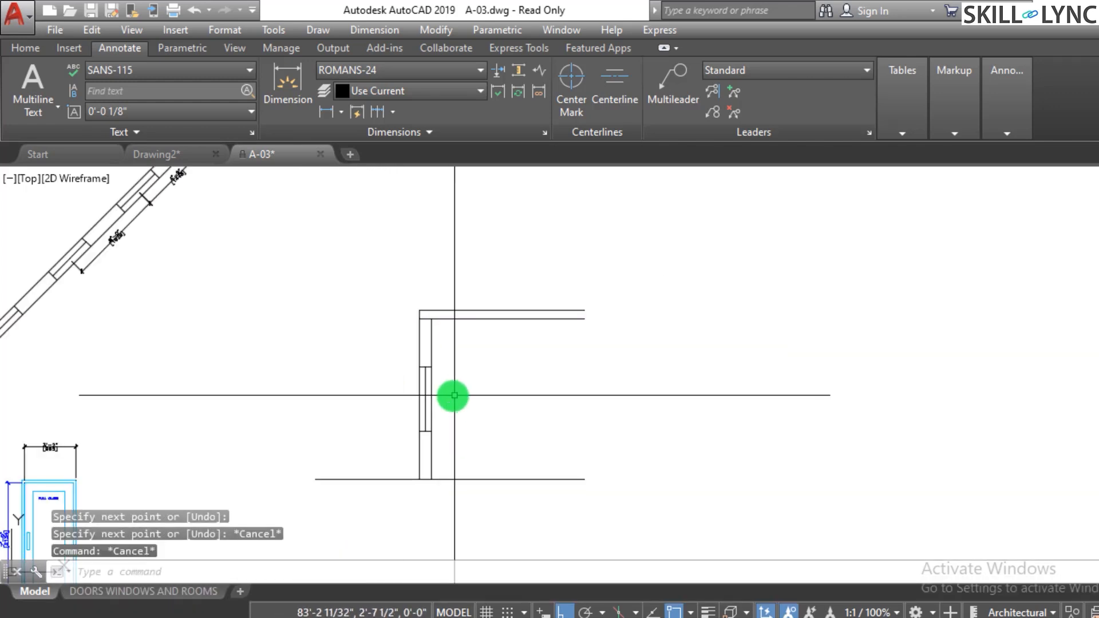
scroll(389, 405, up, 1)
middle_drag(387, 401, 387, 408)
key(Escape)
key(Escape)
- Draw a line from the strip's left edge 18" to the left and then 4" upward
text(l)
key(Return)
scroll(438, 338, up, 3)
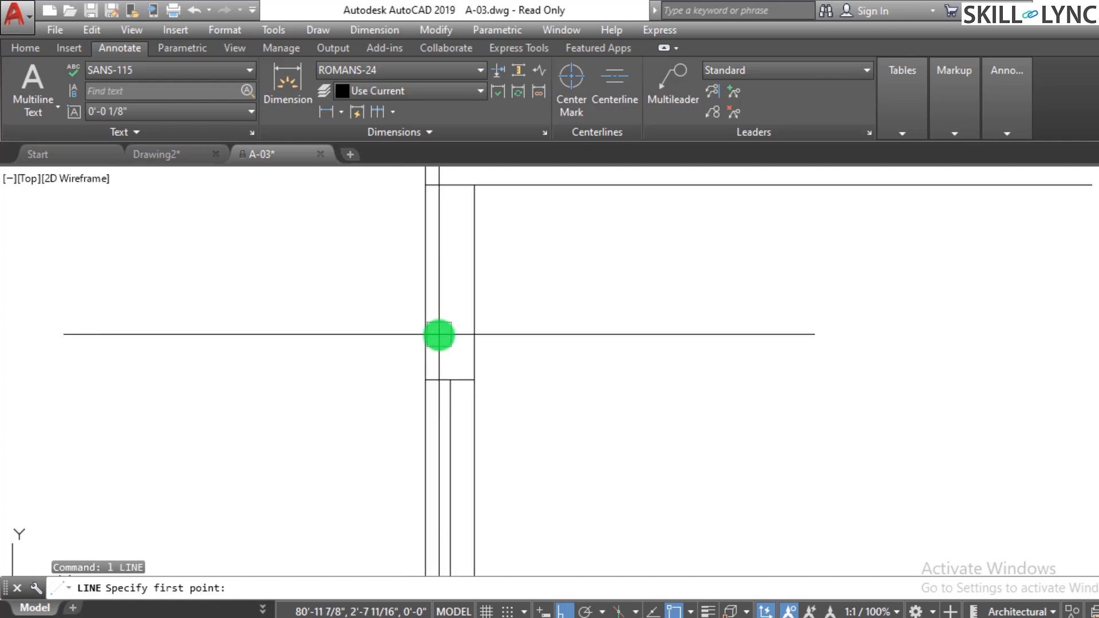
click(425, 379)
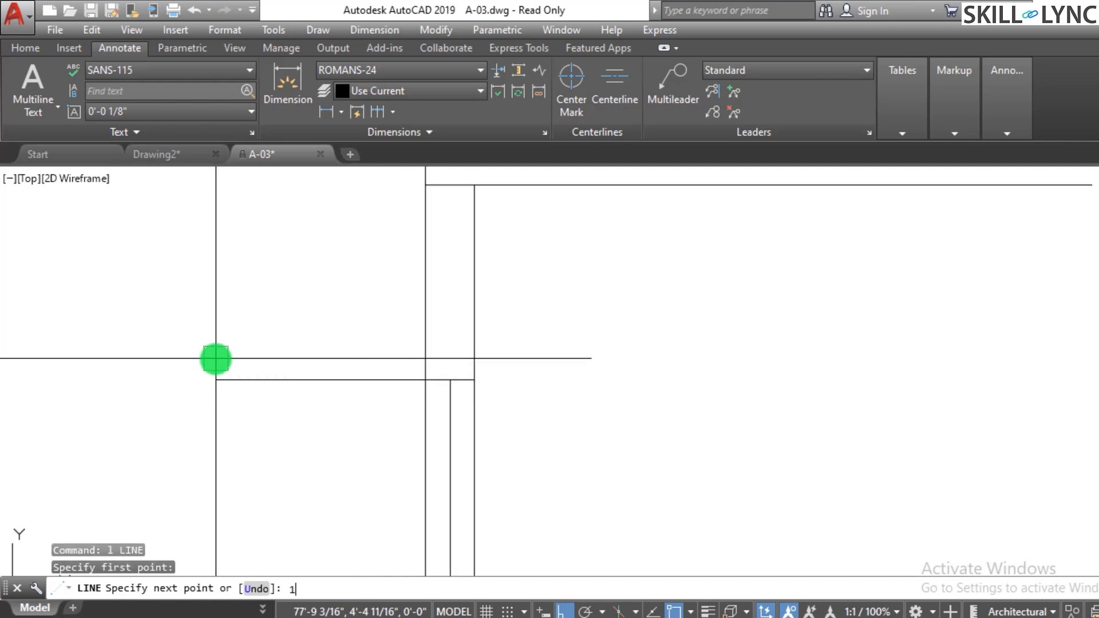
text(18)
key(Return)
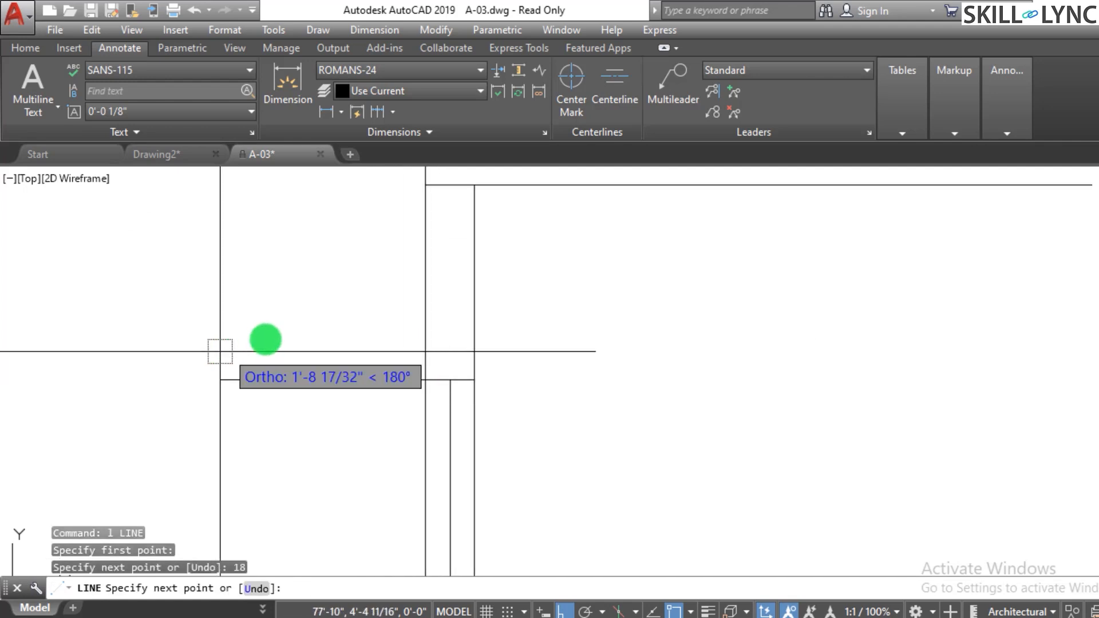
text(4)
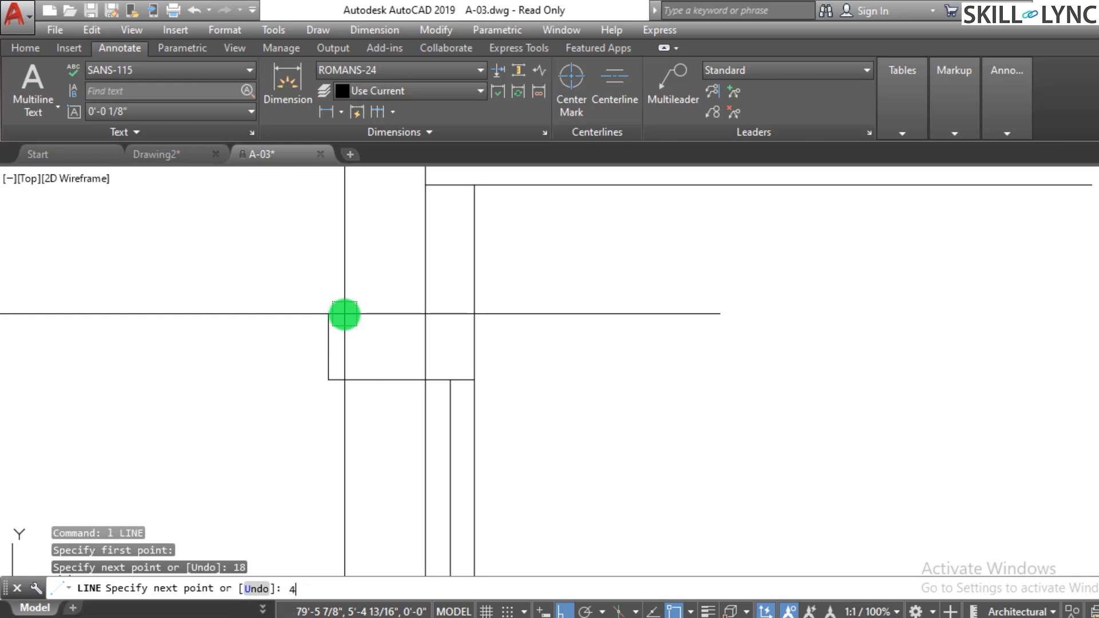
key(Return)
scroll(445, 330, up, 2)
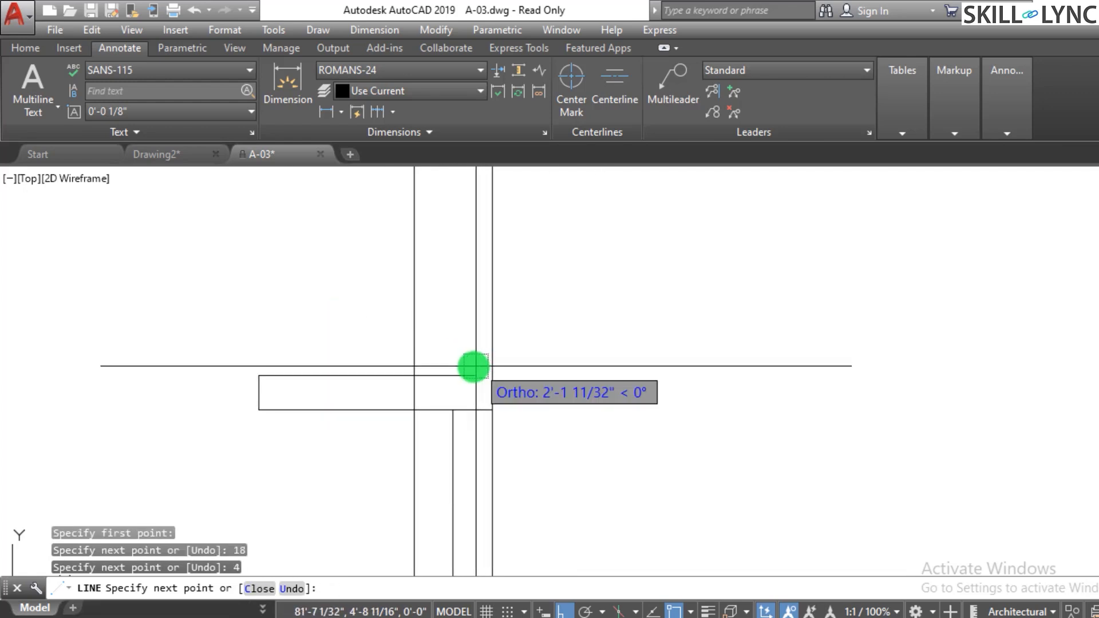
key(Escape)
key(Escape)
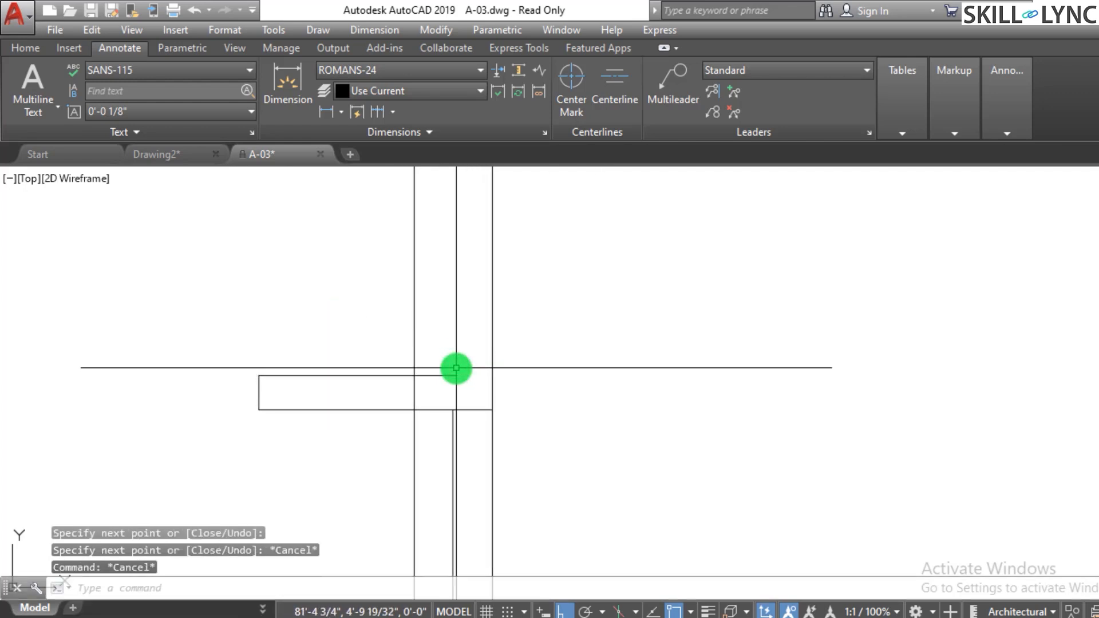
- Trim the divider line ending at the strip's top edge and extend the nearby line up to it
text(tr)
key(Return)
key(Return)
click(441, 366)
key(Escape)
key(Escape)
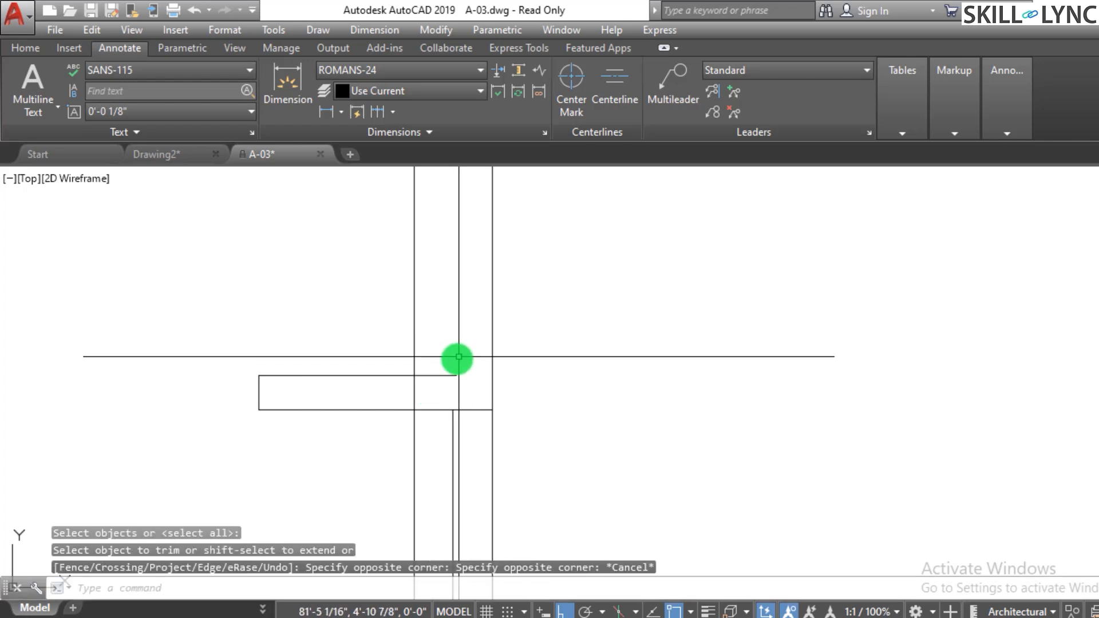
text(ex)
key(Return)
key(Return)
click(438, 368)
key(Escape)
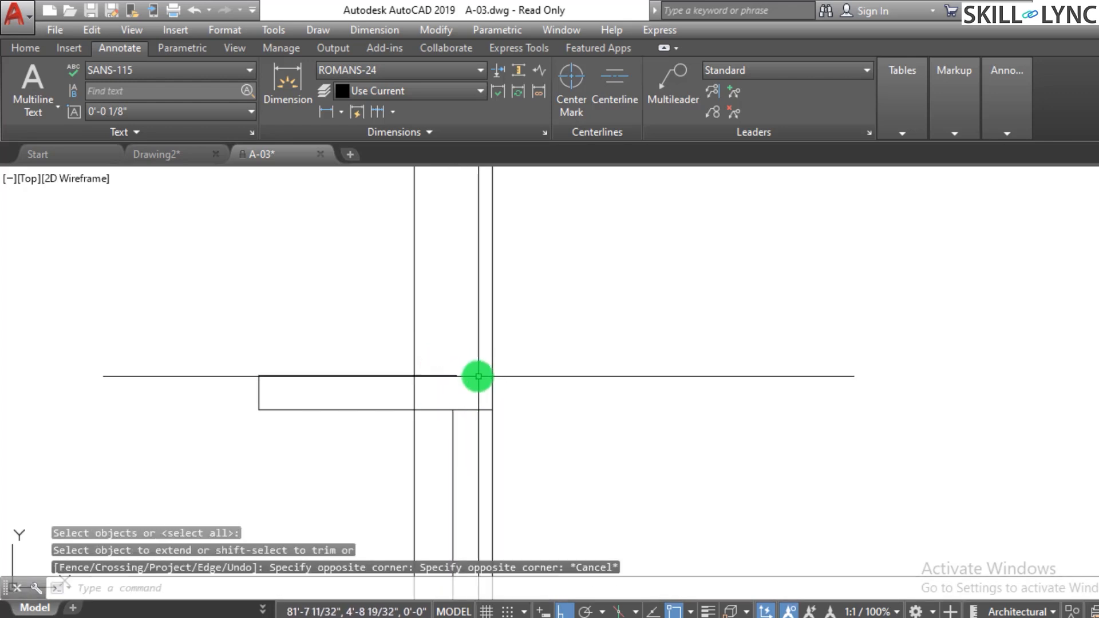
key(Escape)
- Extend the vertical line ends across the strip's top edge with a crossing selection
text(ex)
key(Return)
key(Return)
click(432, 356)
click(423, 394)
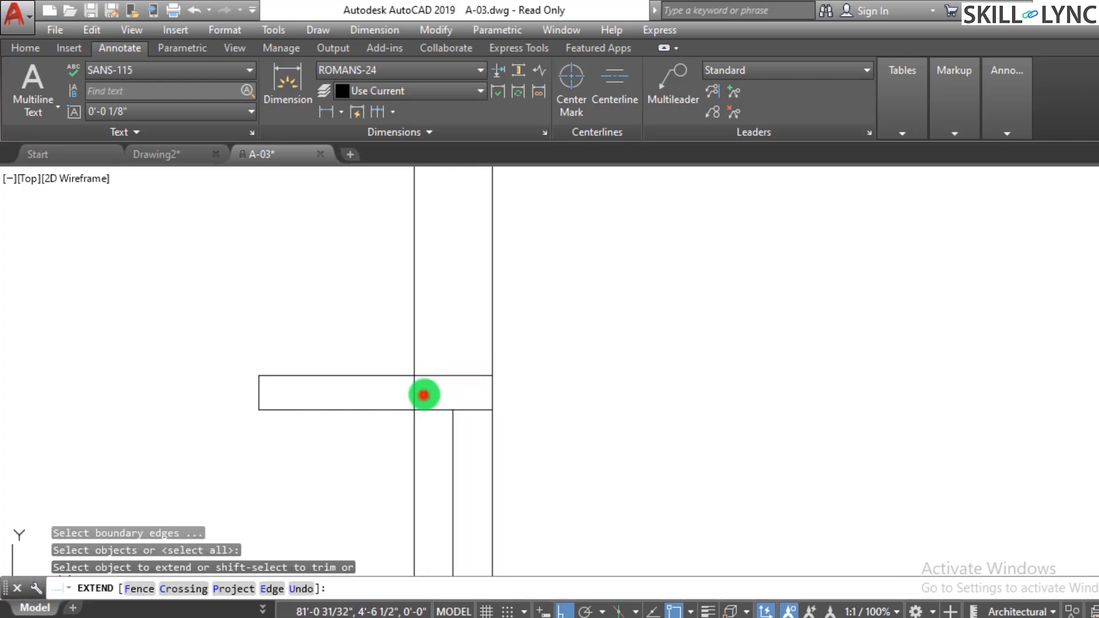
key(Escape)
key(Escape)
- Trim the short line segments inside the strip's lower part with a crossing selection
text(tr)
key(Return)
key(Return)
click(448, 391)
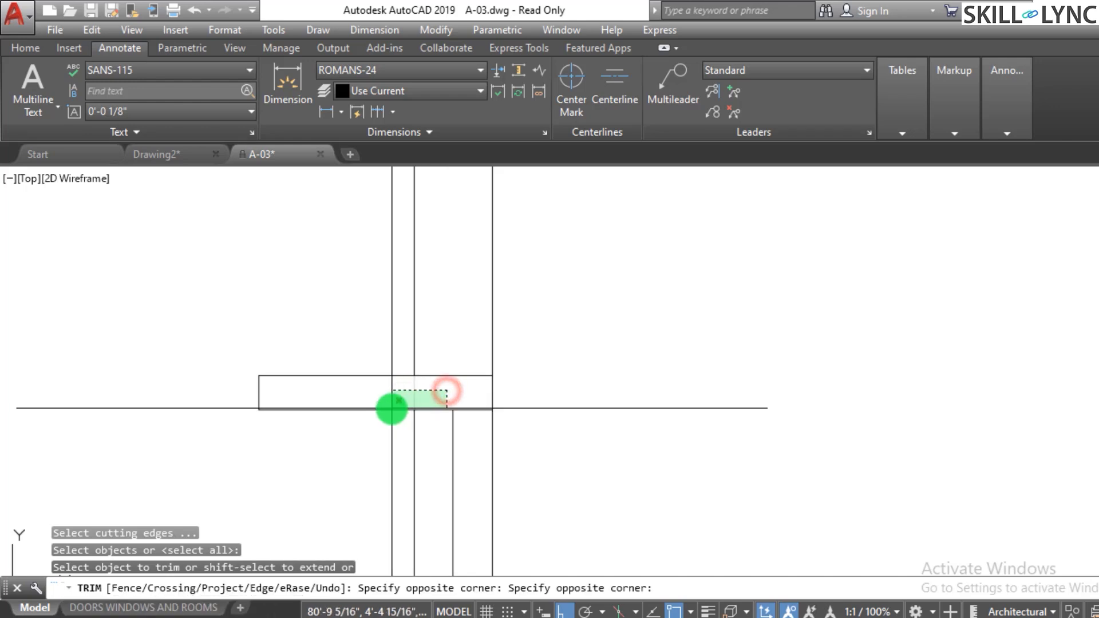
click(394, 409)
key(Escape)
scroll(452, 341, down, 2)
scroll(576, 375, down, 2)
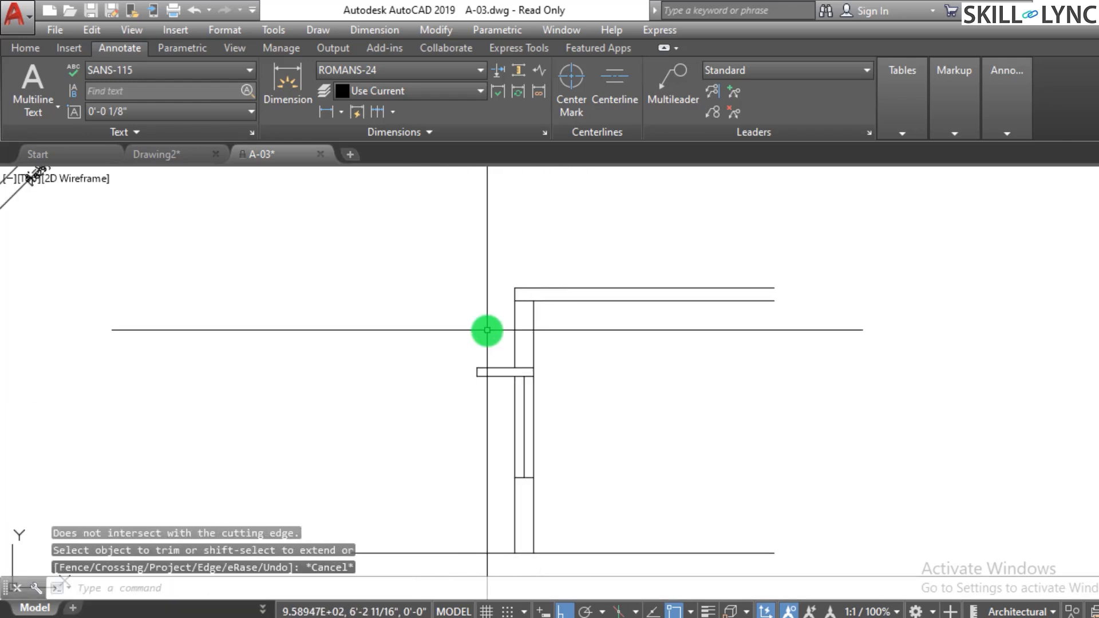
scroll(489, 329, down, 1)
scroll(542, 407, up, 1)
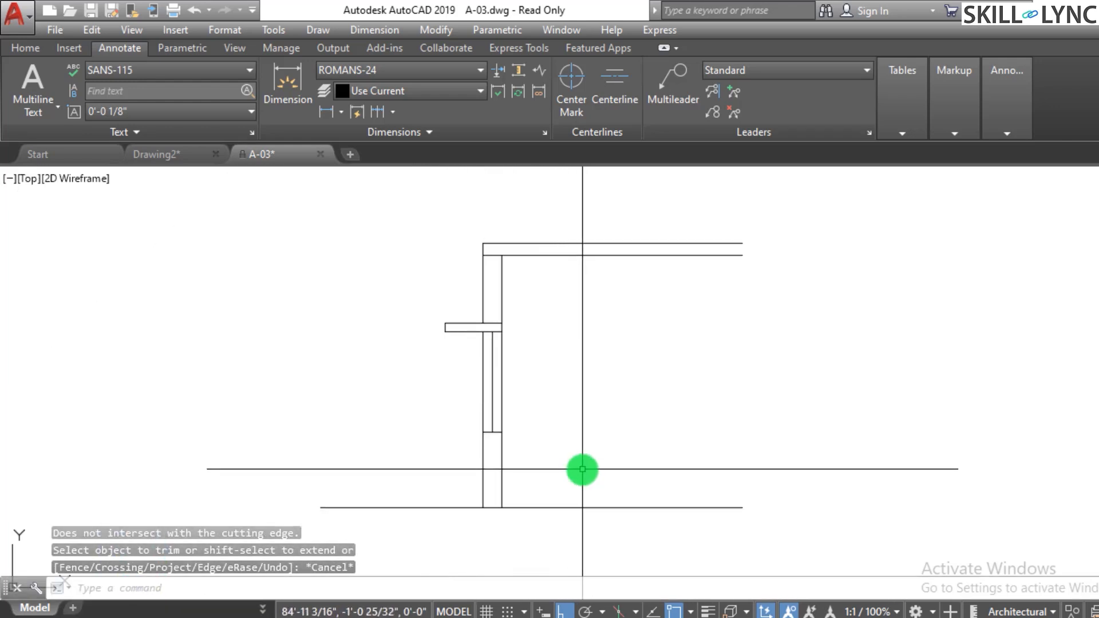
- Add a vertical linear dimension from the floor line up to the 3' line on the strip's left side
text(diml)
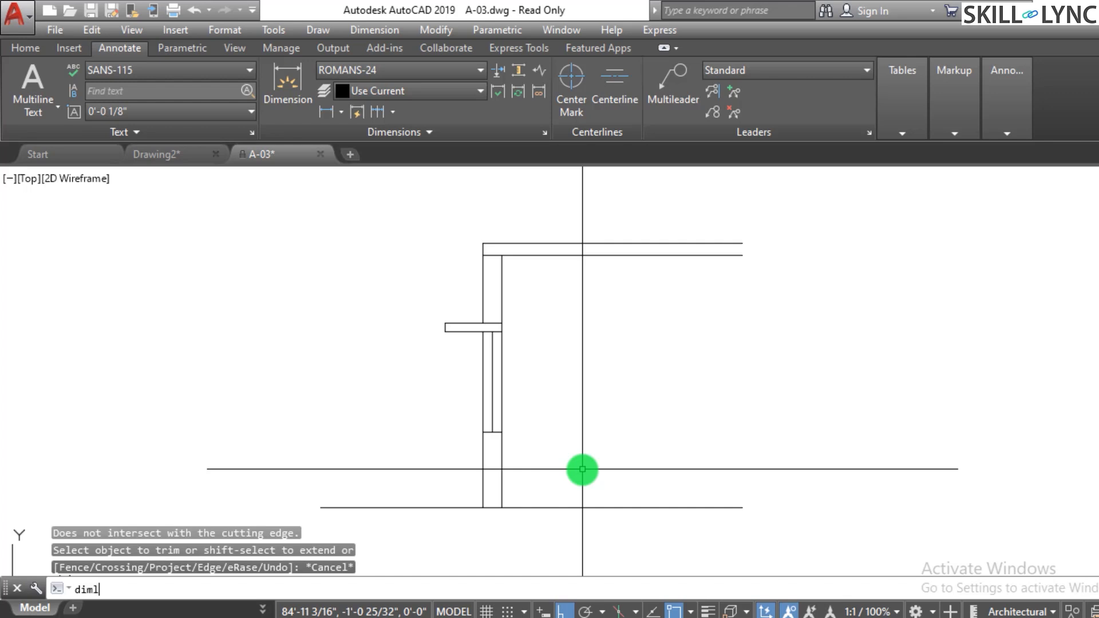
text(in)
key(Return)
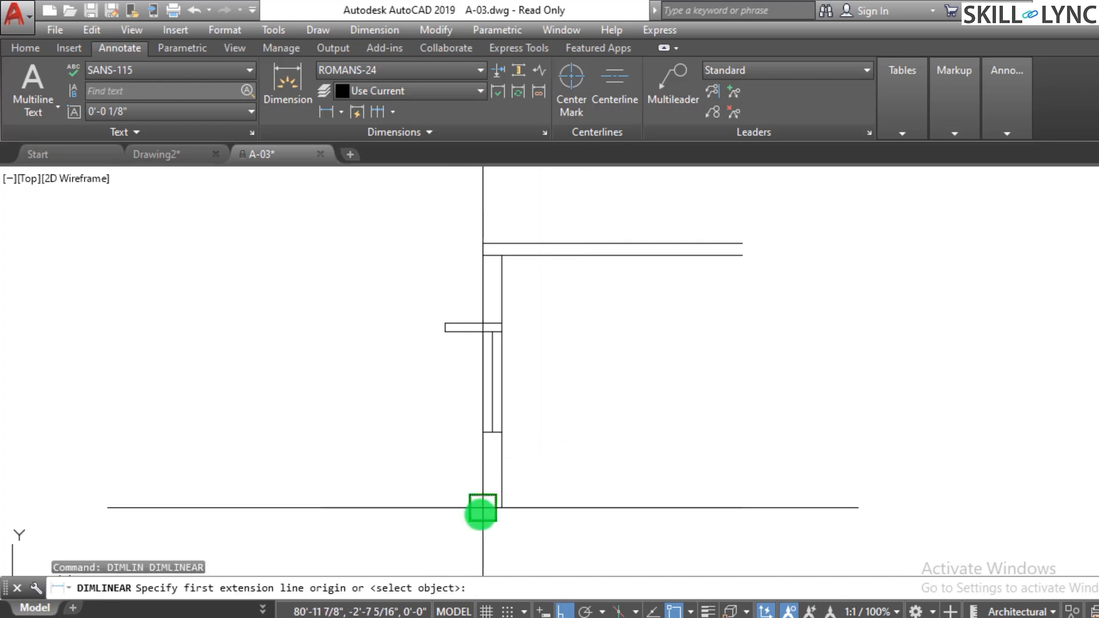
click(483, 509)
click(484, 436)
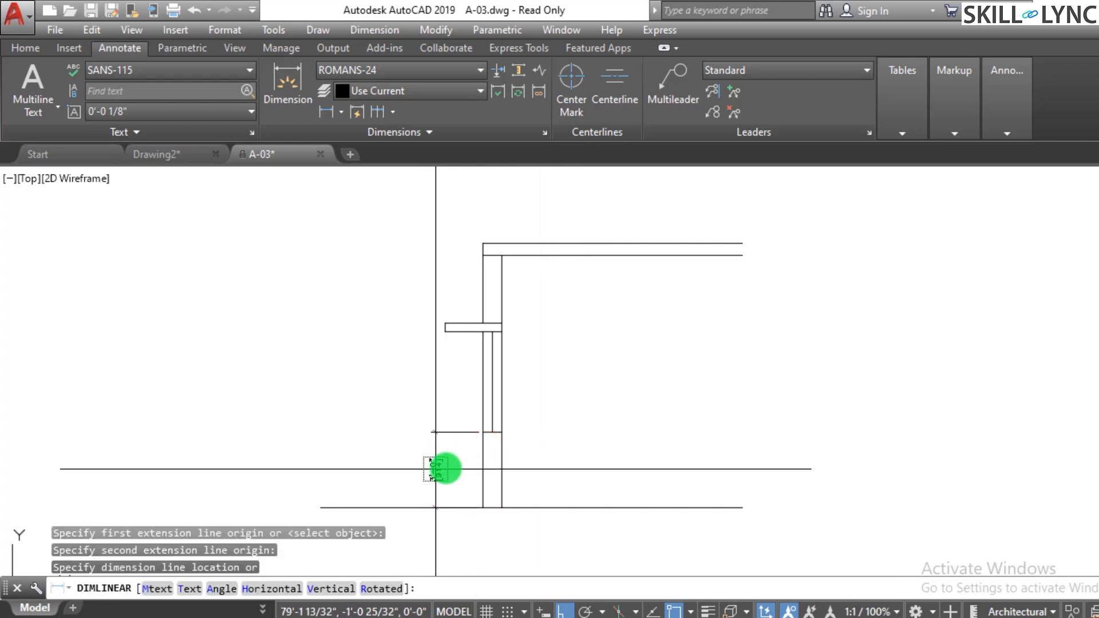
click(410, 466)
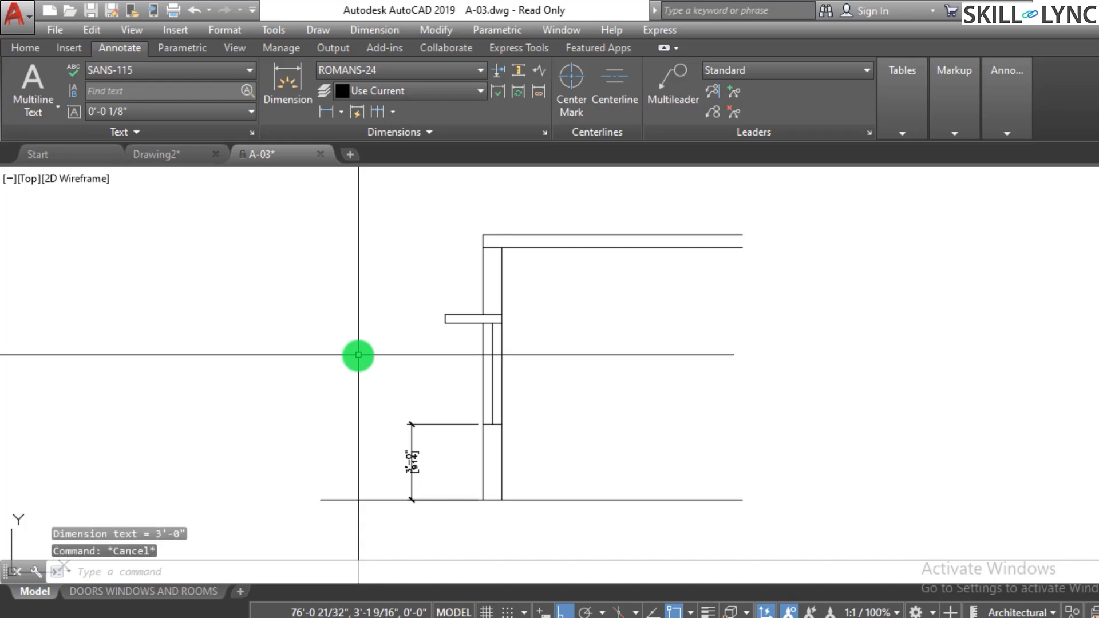
scroll(409, 432, up, 2)
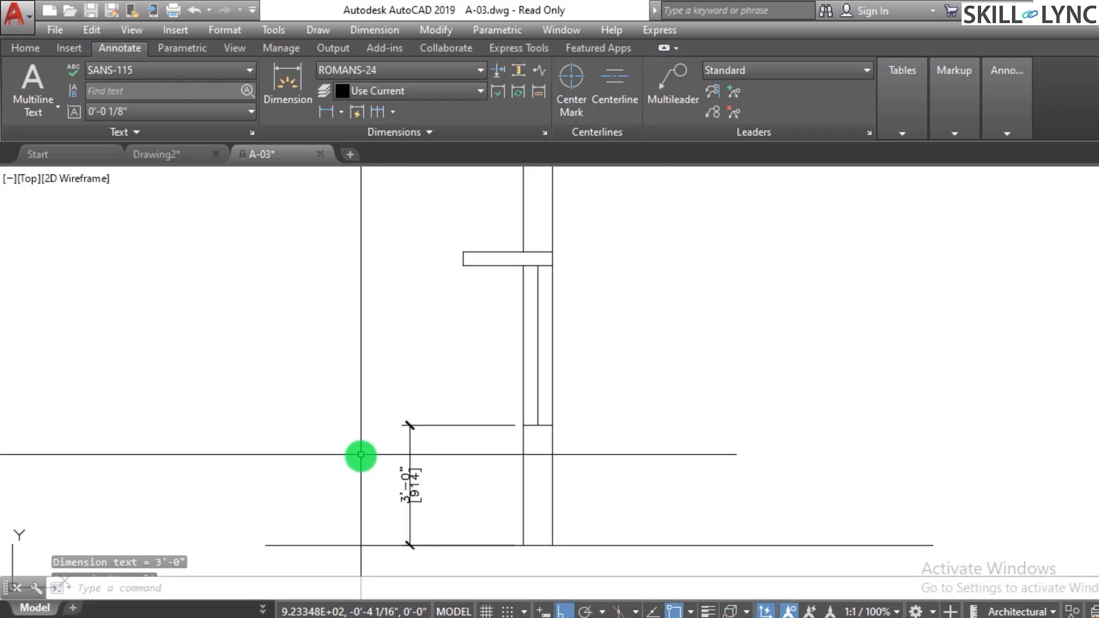
key(Escape)
key(Escape)
key(Escape)
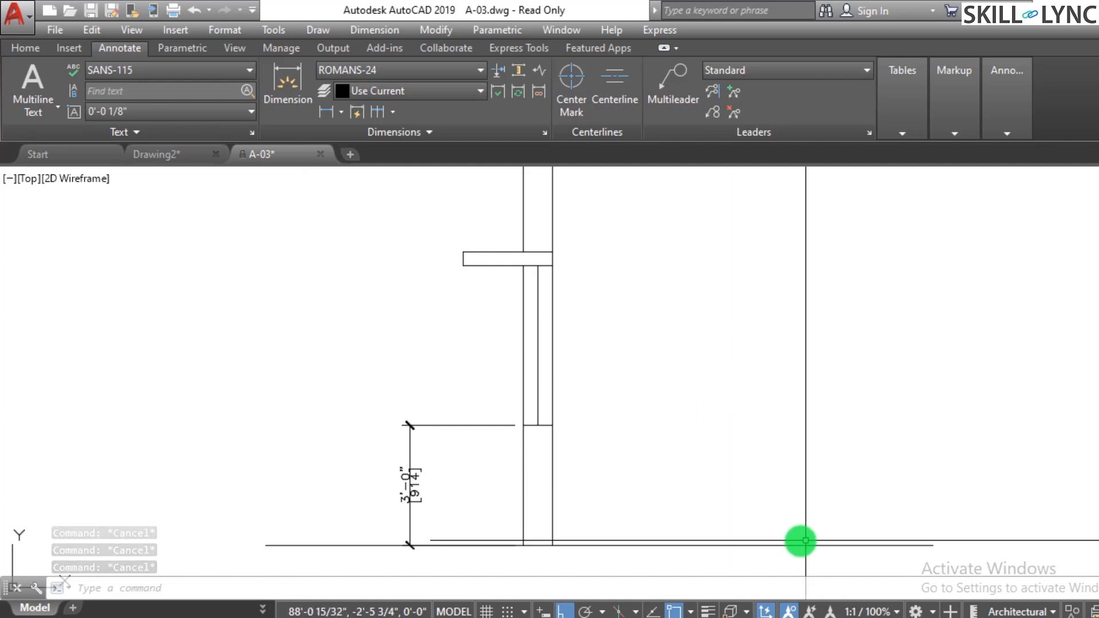
text(dim)
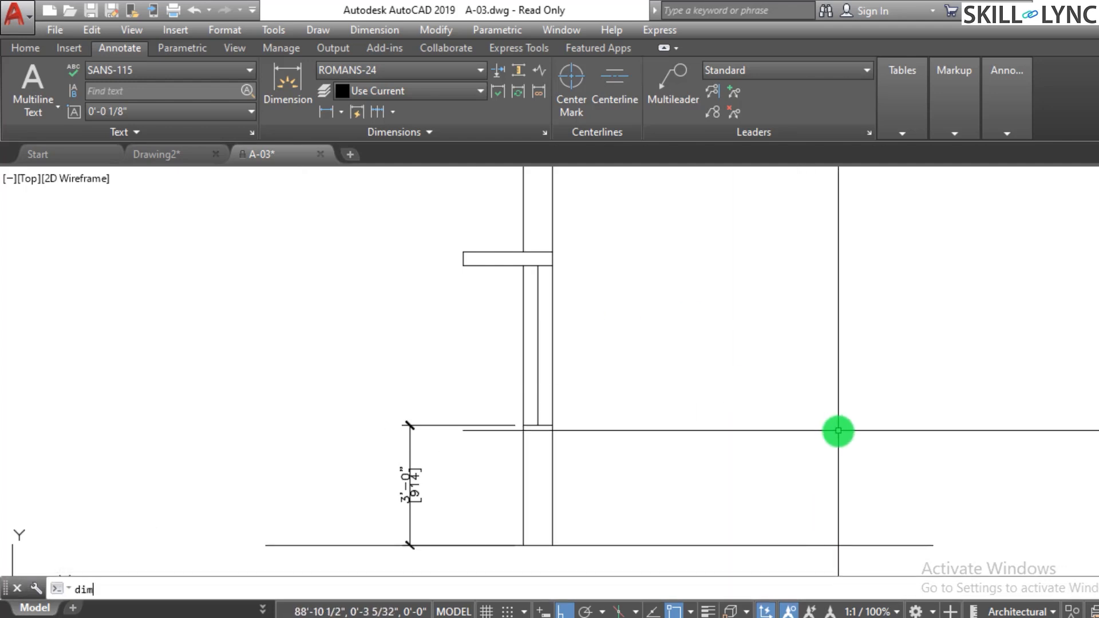
text(base)
key(Return)
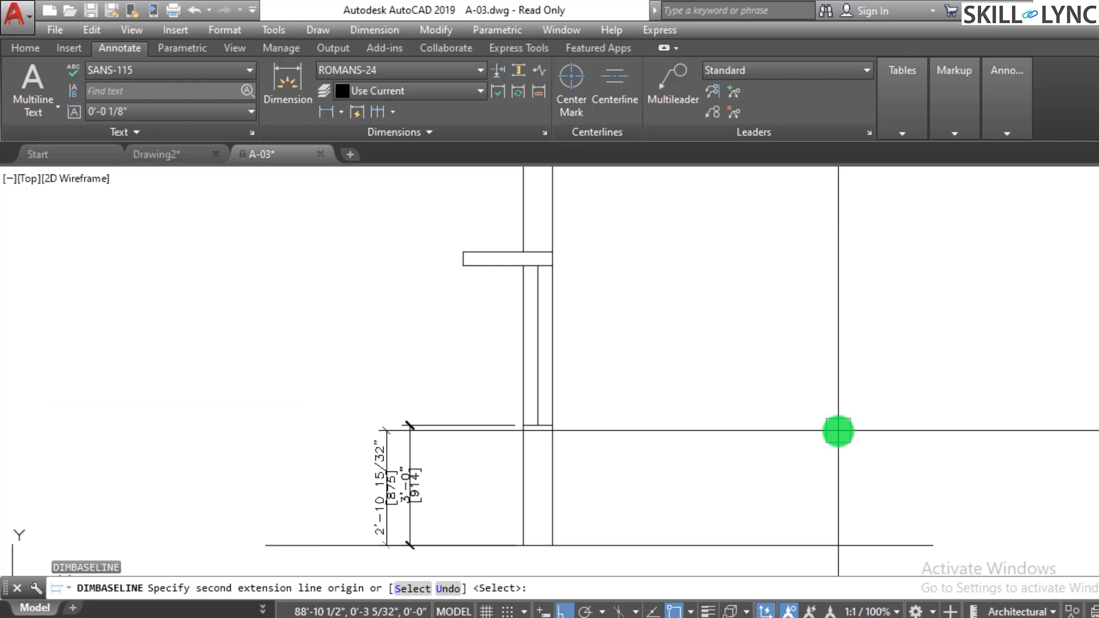
key(Escape)
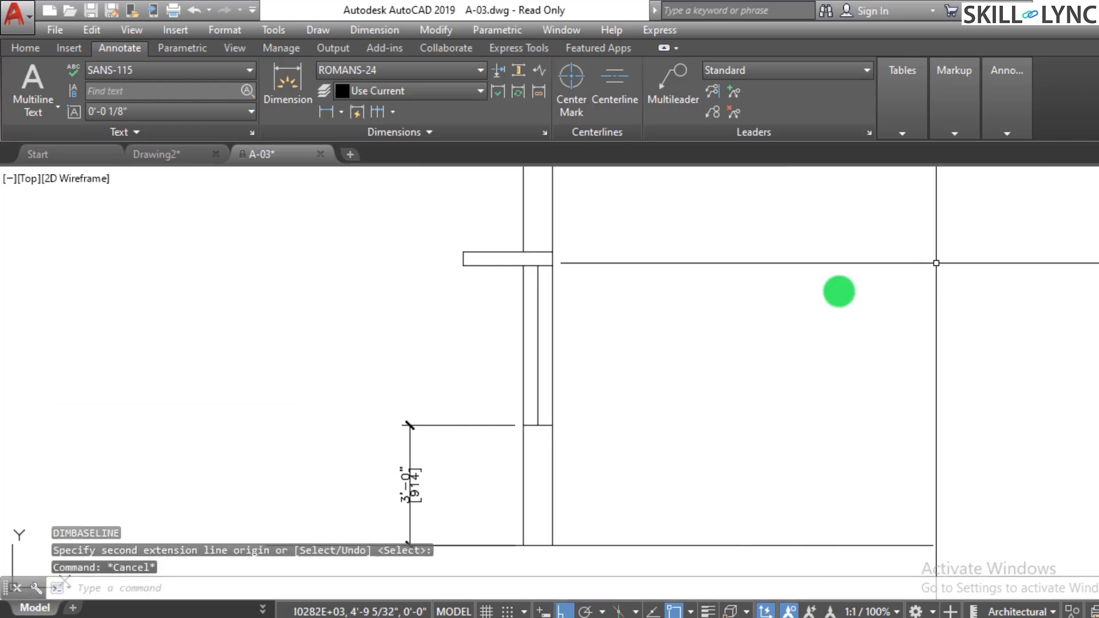
- Add baseline dimensions from the floor line to the 7' line and to the top 10'-6" line
click(397, 109)
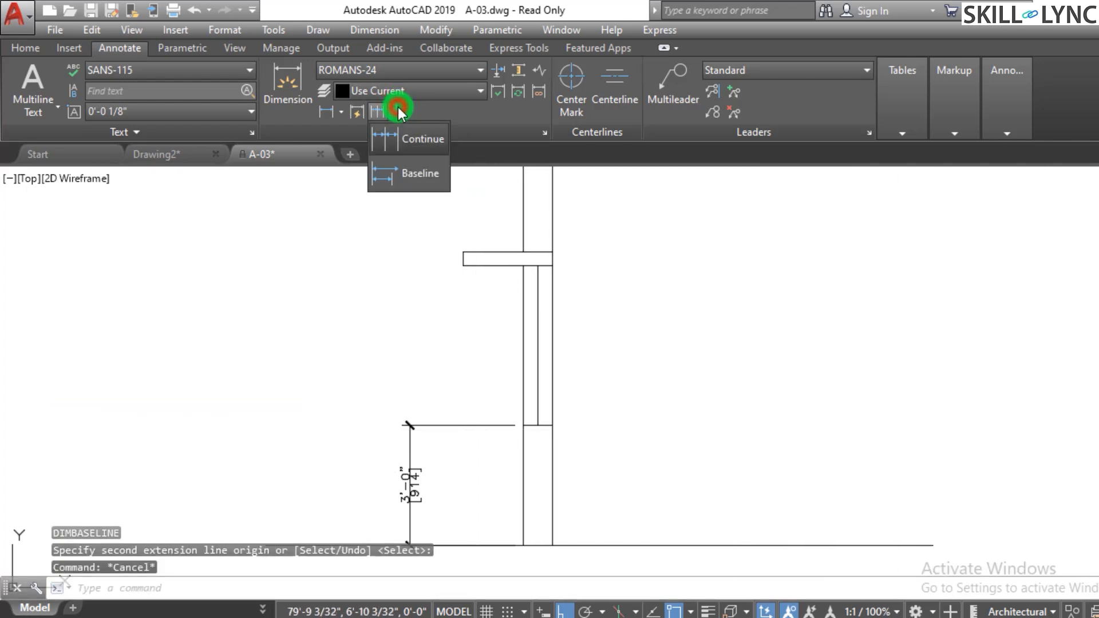
click(414, 174)
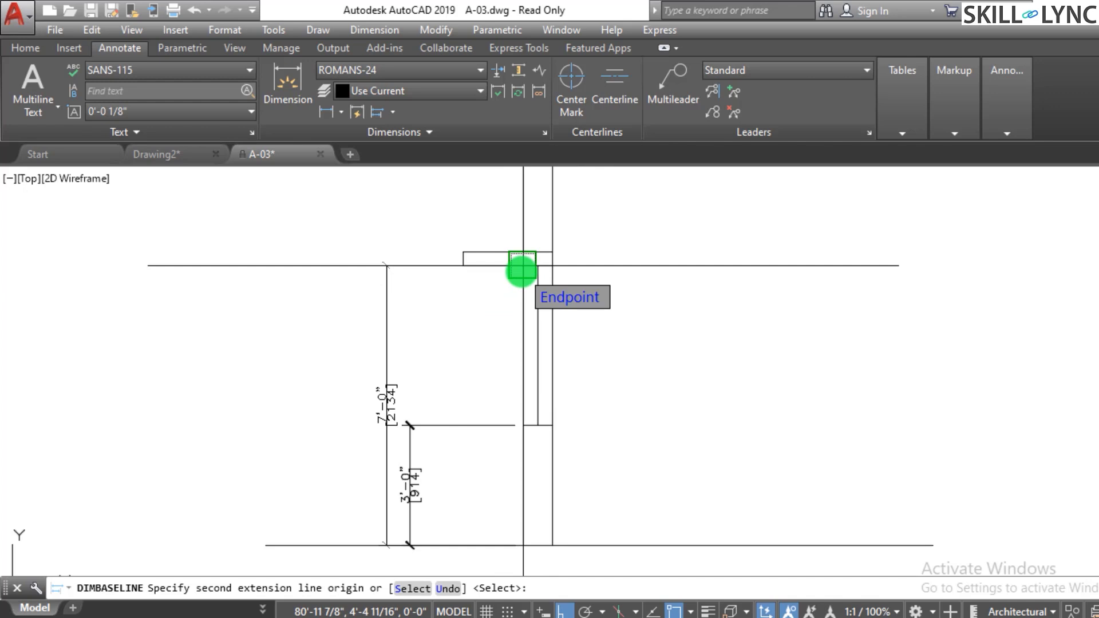
click(522, 271)
scroll(486, 315, down, 2)
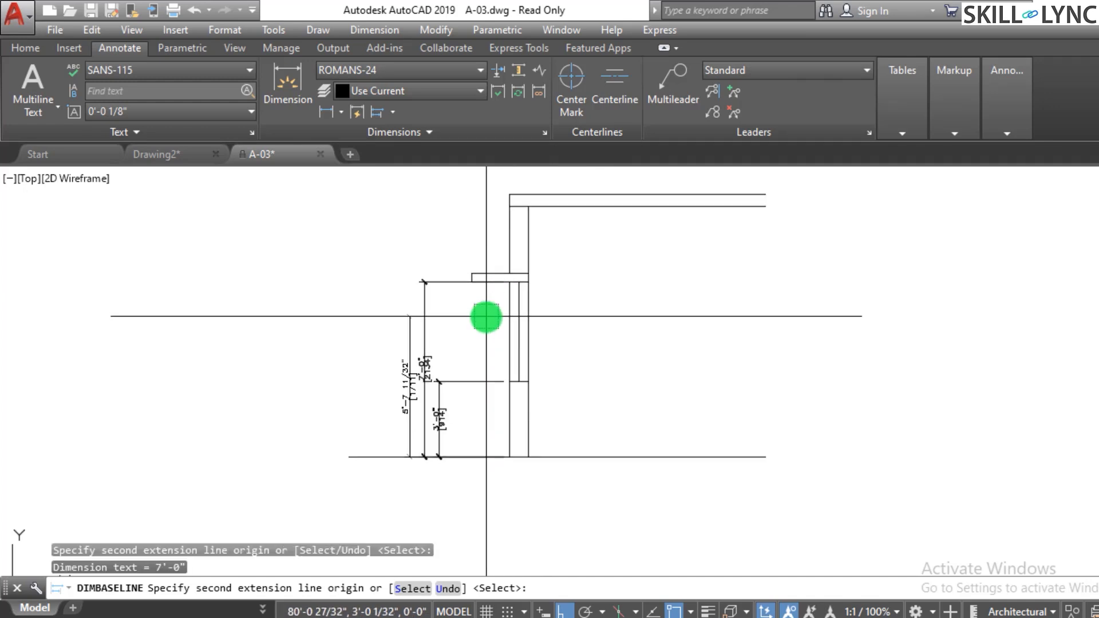
scroll(469, 212, up, 2)
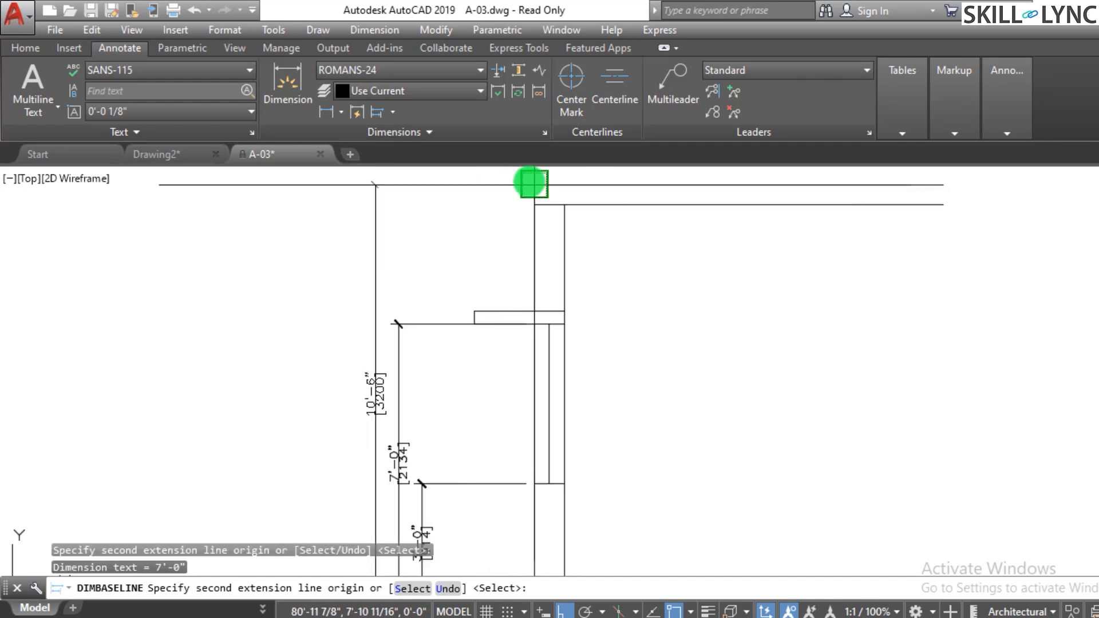
click(532, 183)
key(Escape)
scroll(375, 233, down, 3)
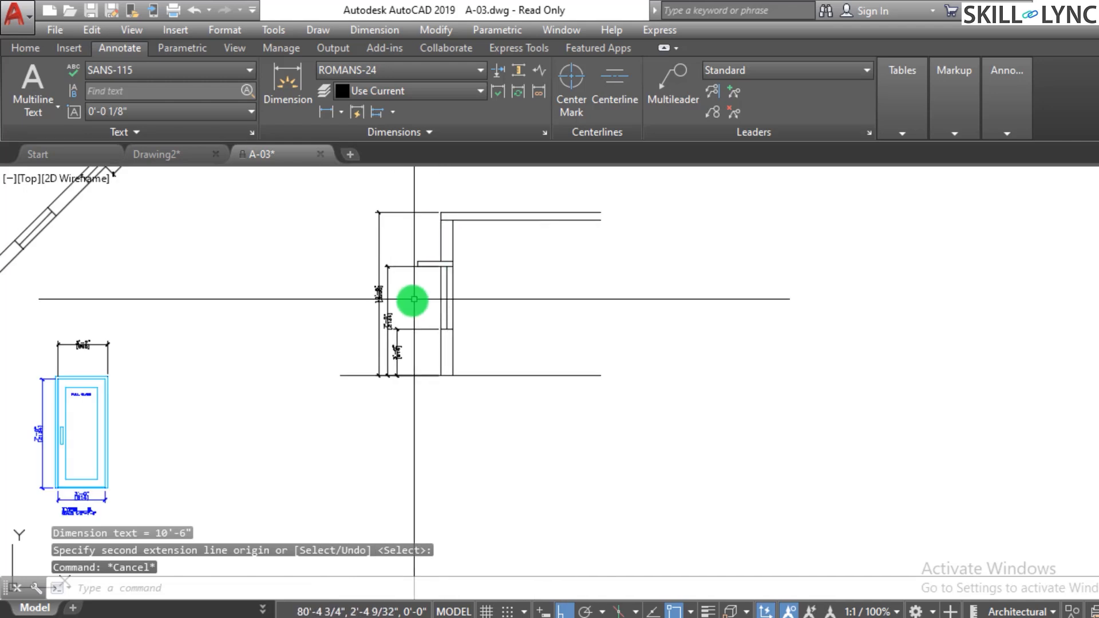
scroll(400, 307, up, 4)
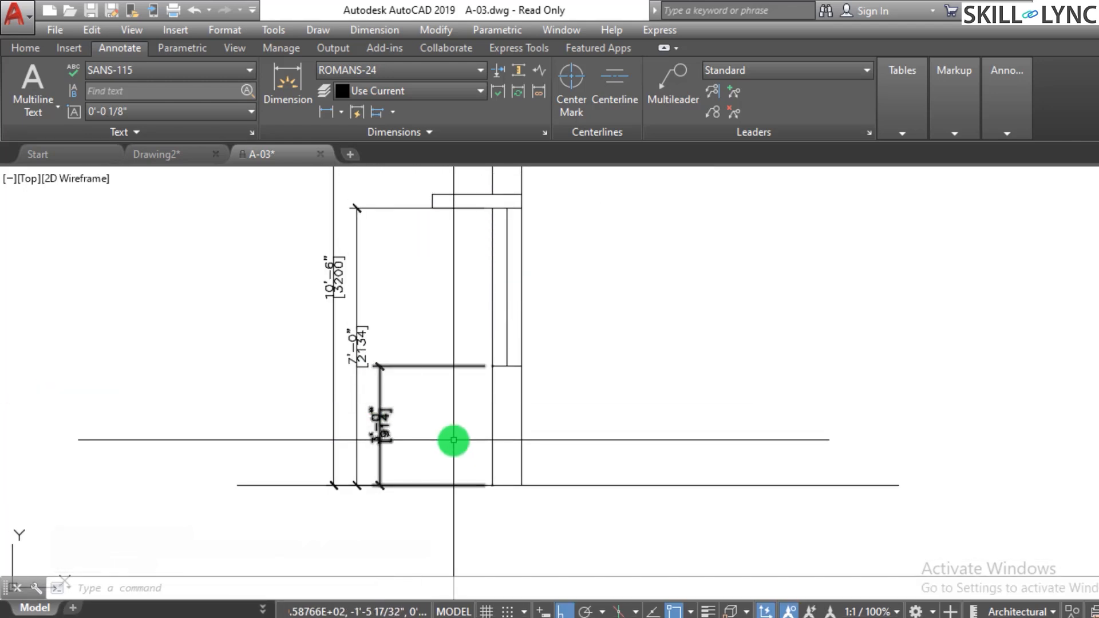
scroll(454, 440, down, 2)
scroll(552, 366, up, 2)
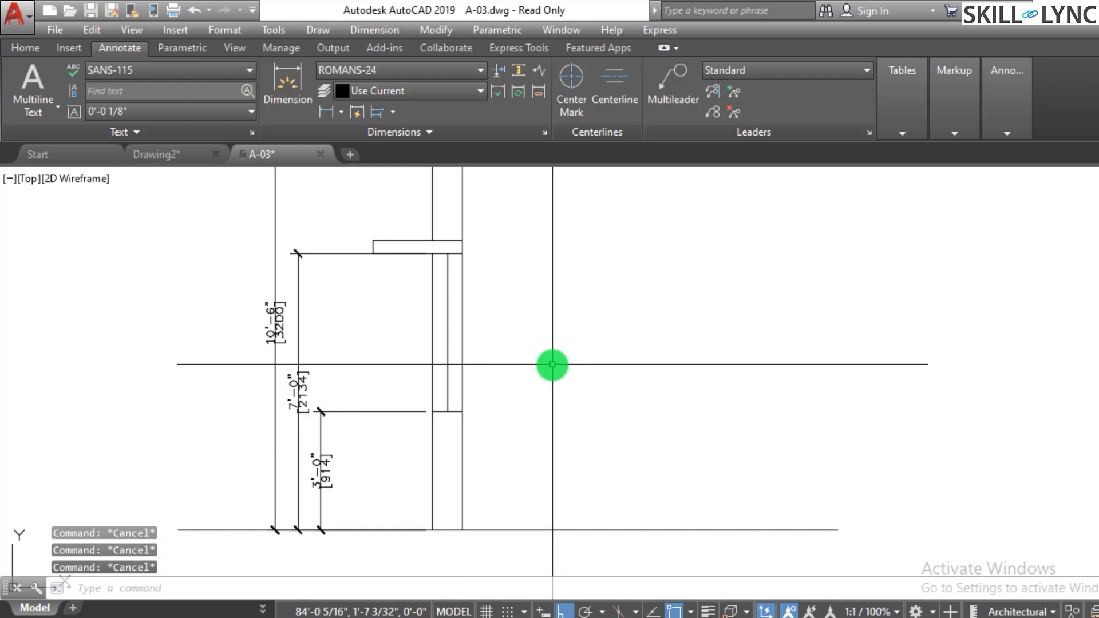
key(space)
key(Escape)
key(Escape)
key(Escape)
key(Escape)
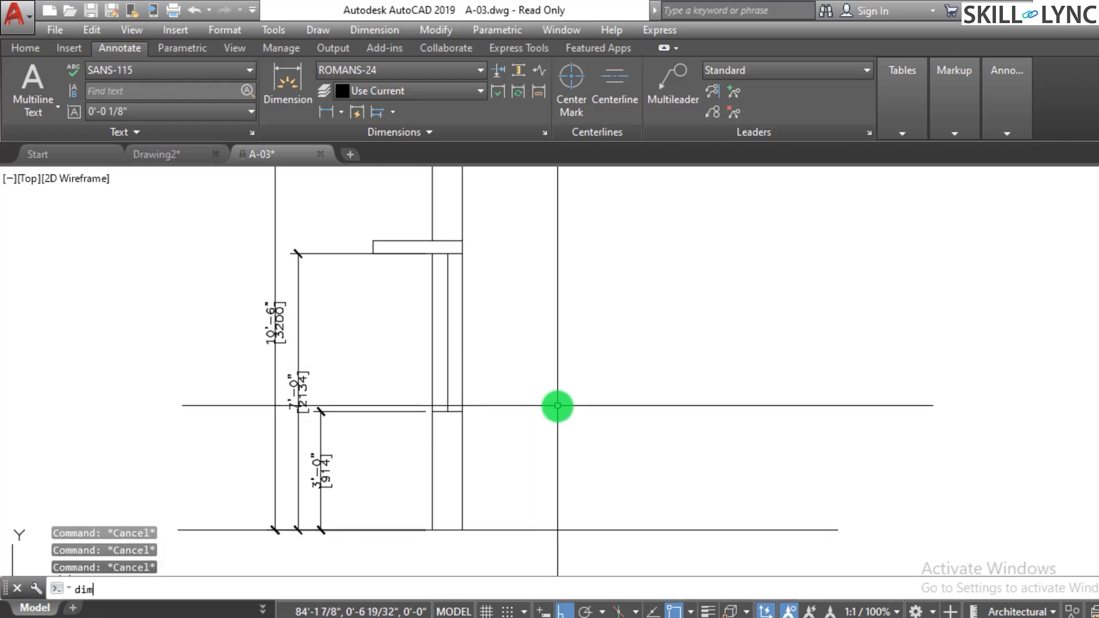
text(DIMcont)
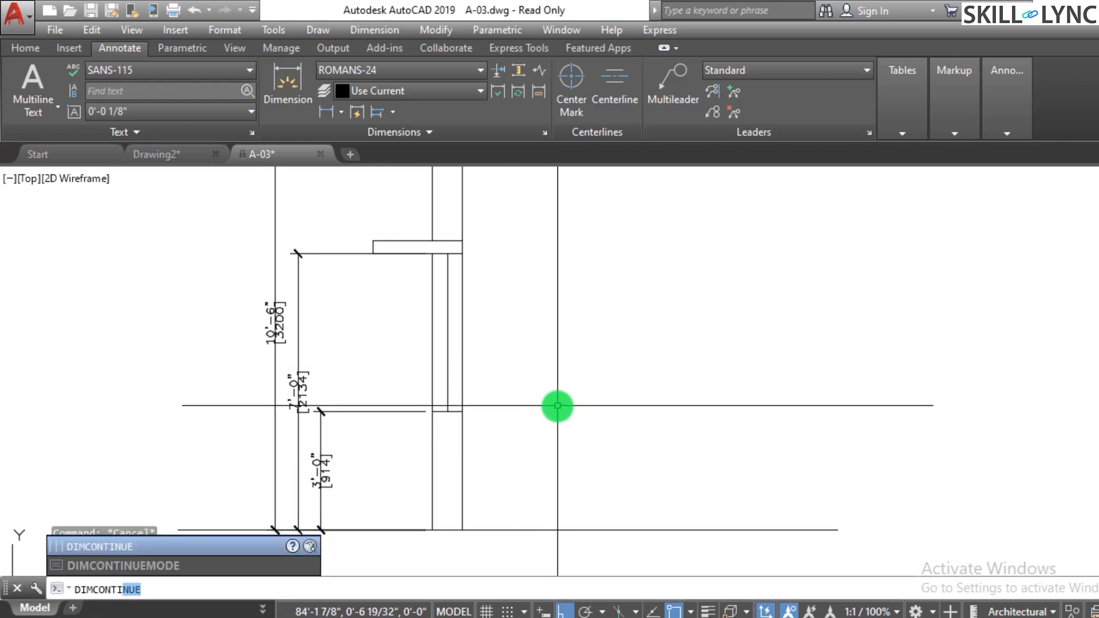
key(Return)
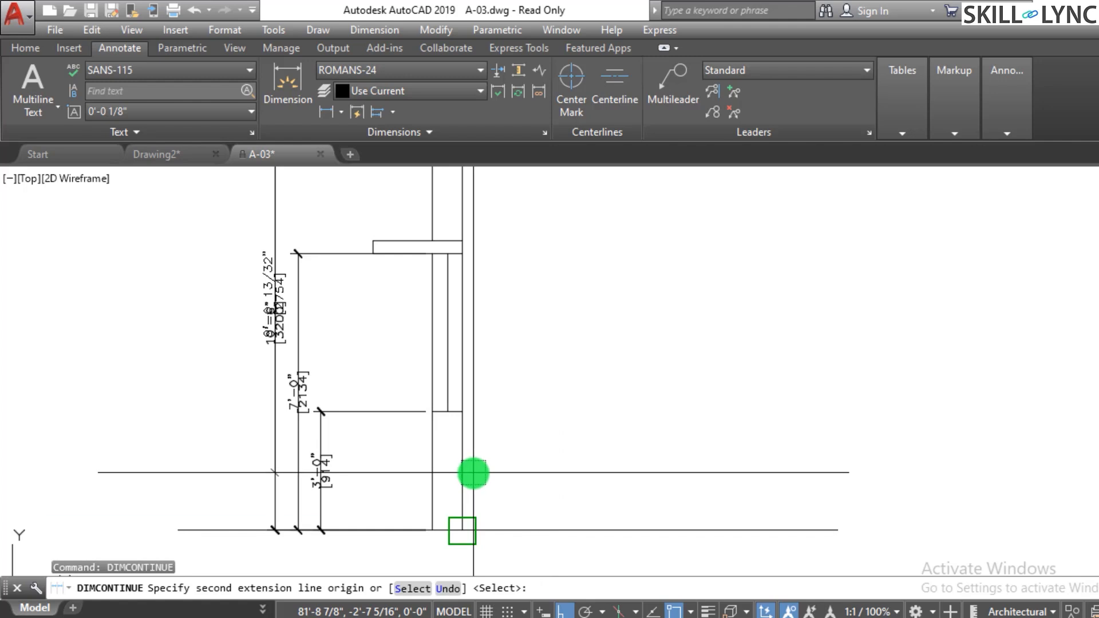
key(Return)
key(Escape)
key(Escape)
text(dim)
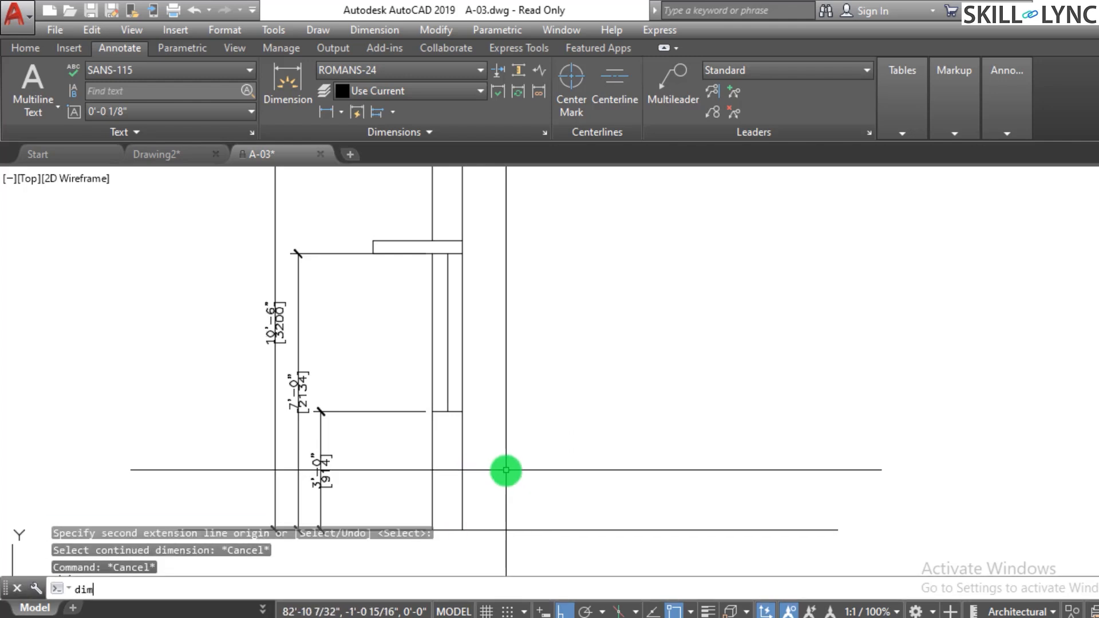
text(ali)
key(Return)
click(462, 530)
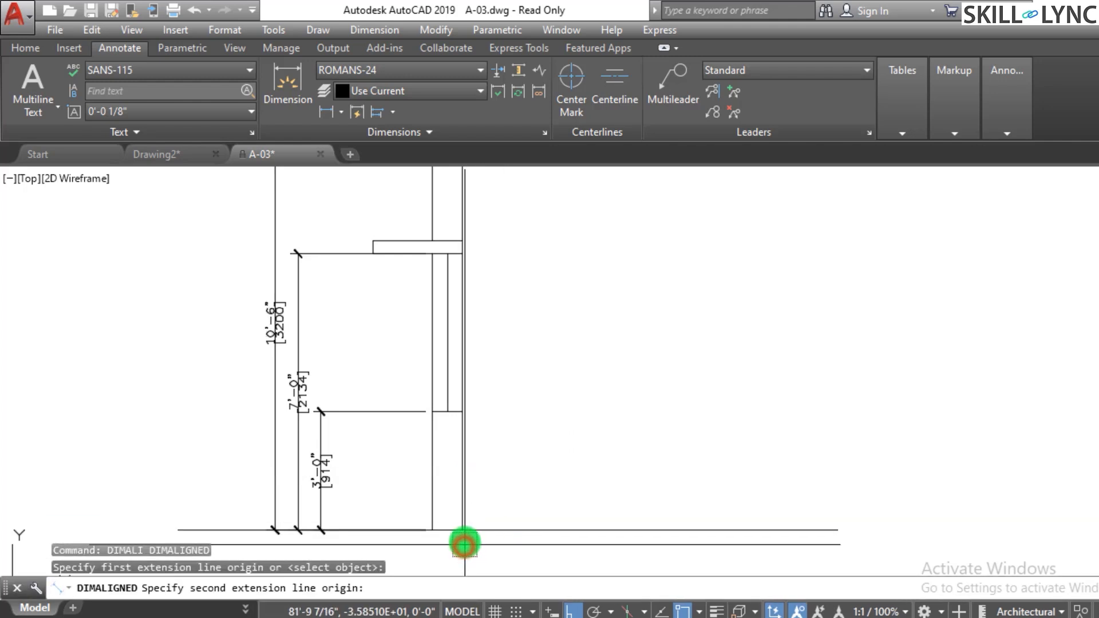
key(Escape)
key(Return)
key(Escape)
key(Escape)
key(Escape)
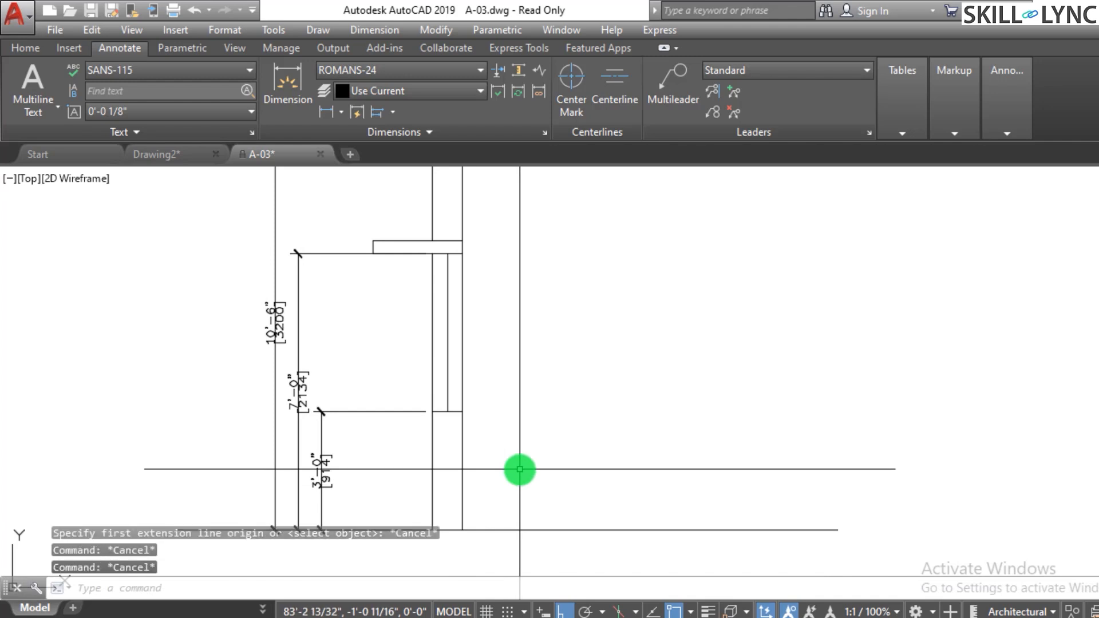
text(dimcon)
key(Return)
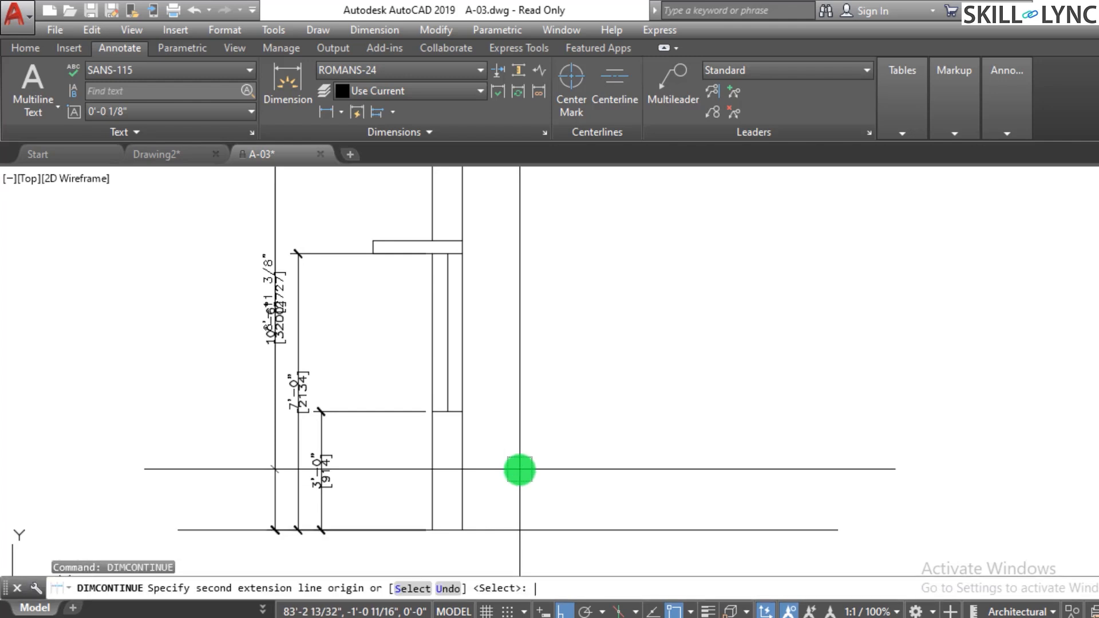
key(Escape)
- Add a vertical linear dimension from the floor line up to the 3' line on the strip's right side
text(dimlin)
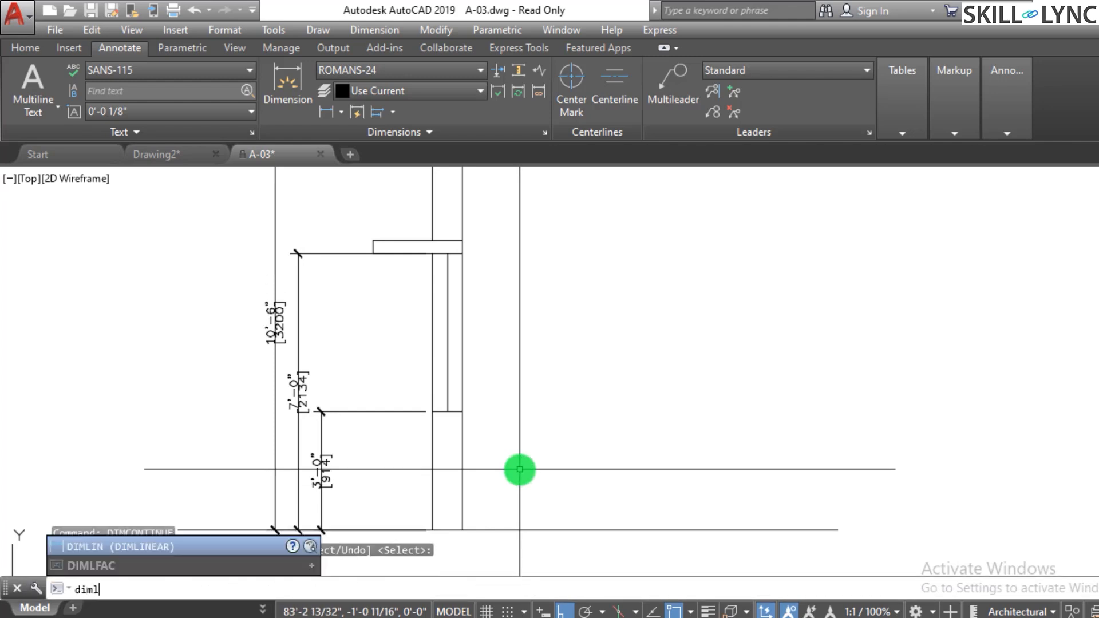
key(Return)
click(462, 529)
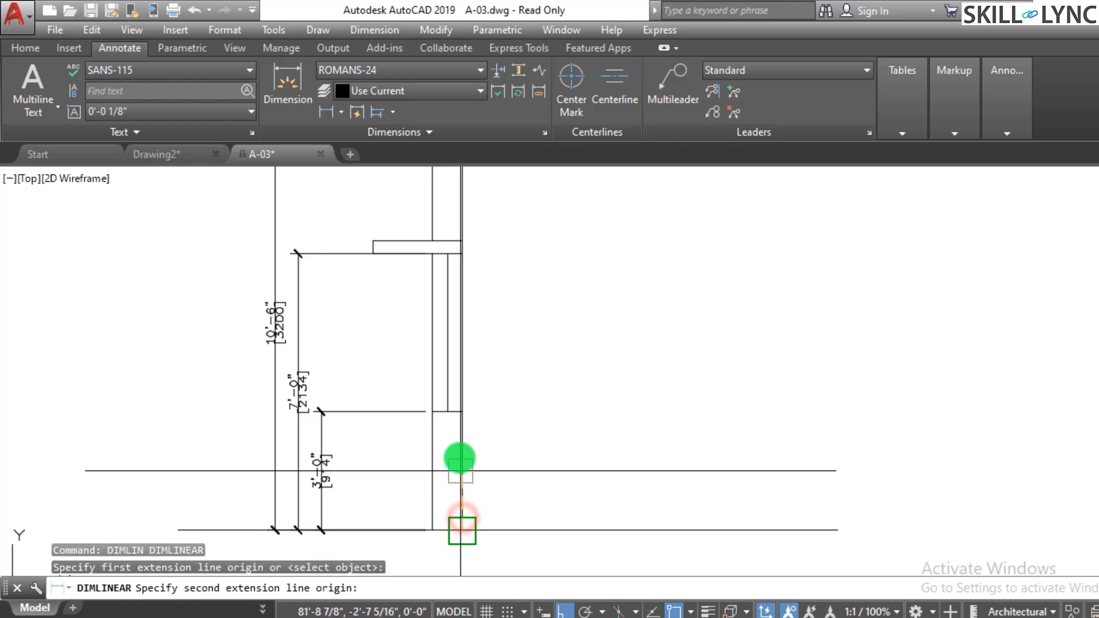
click(462, 411)
click(556, 421)
key(Escape)
key(Escape)
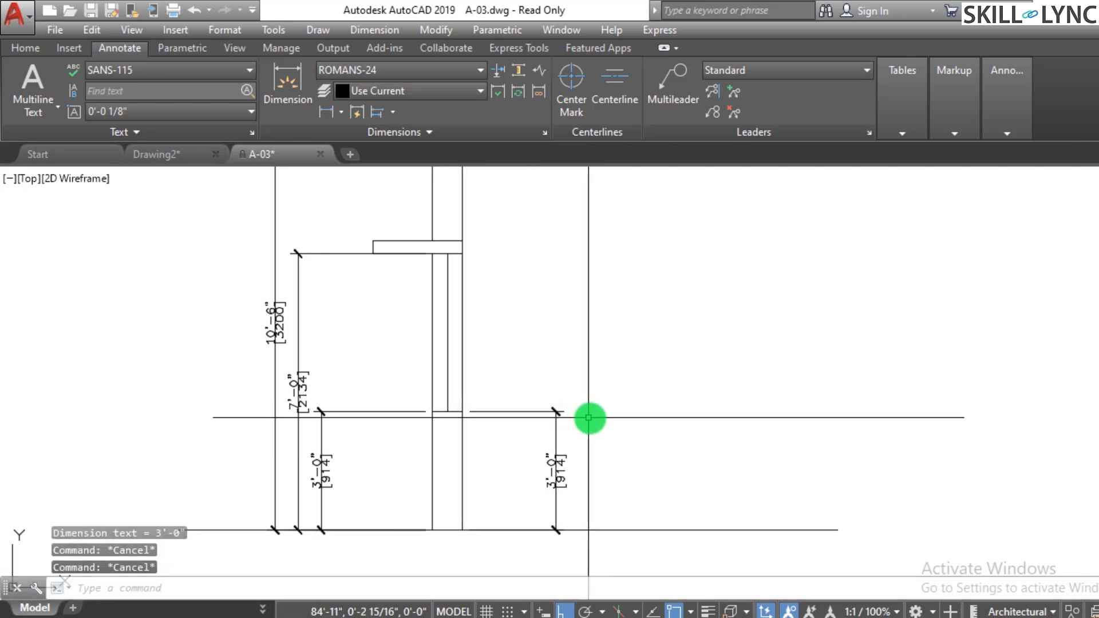
scroll(621, 417, down, 2)
scroll(623, 417, up, 2)
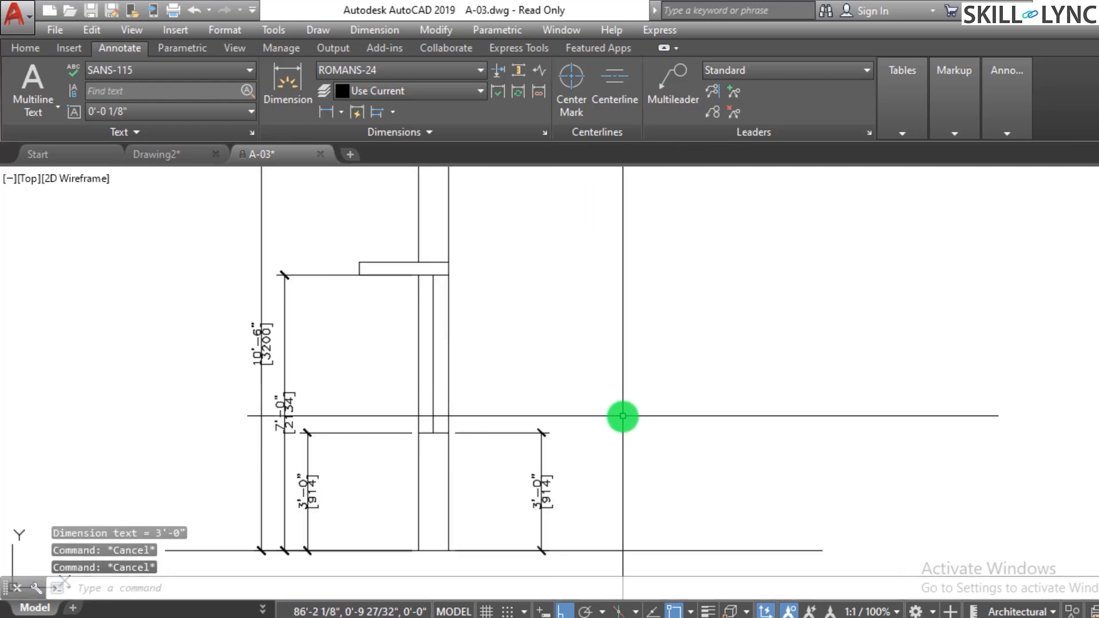
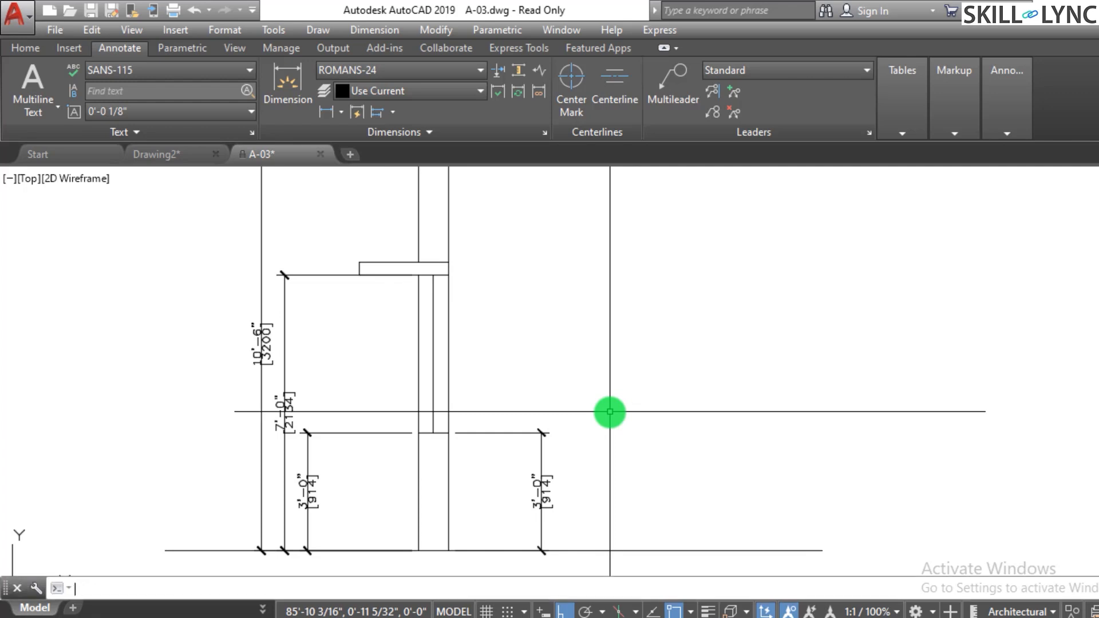
- Continue the vertical dimensions up the strip's right side to the 7' line and the top line
key(Return)
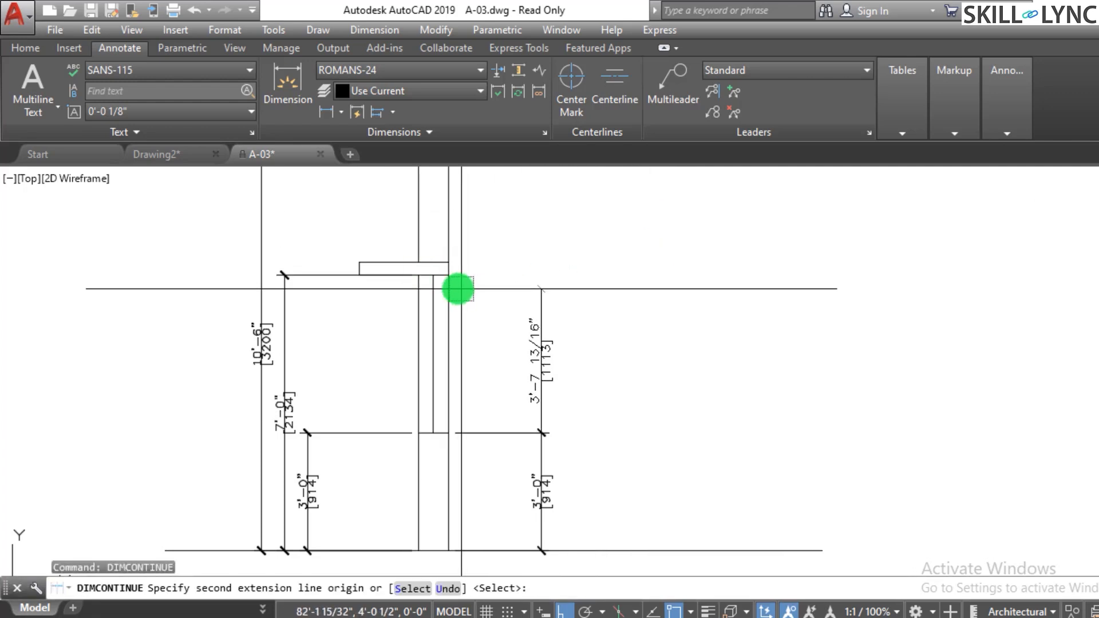
click(453, 280)
scroll(620, 344, down, 3)
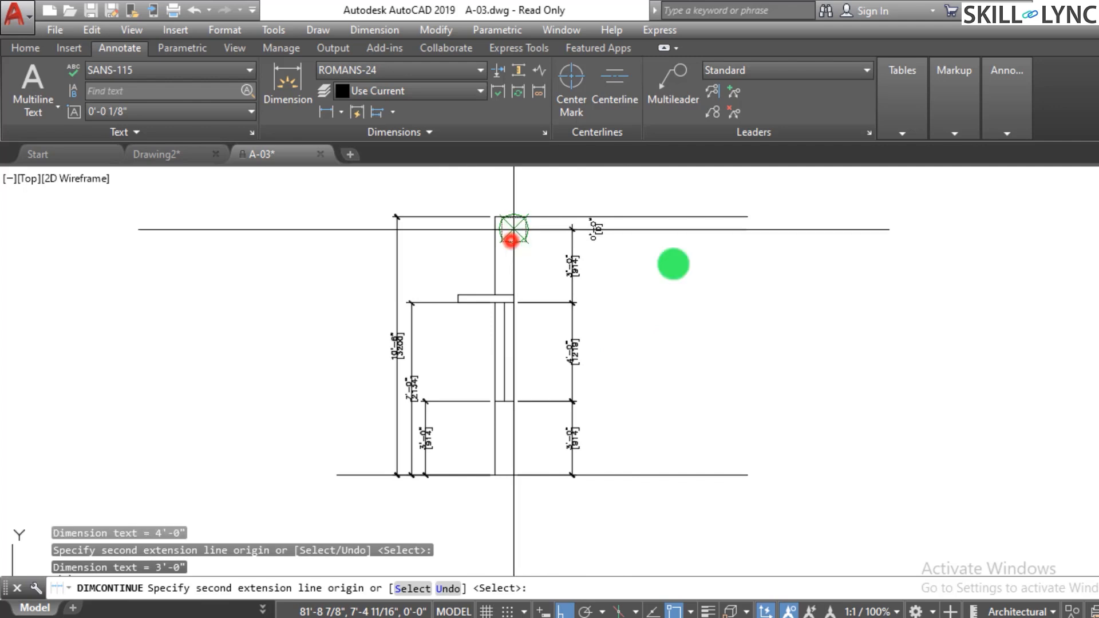
key(Escape)
- Erase the dimensions along the strip's right side
scroll(668, 327, up, 2)
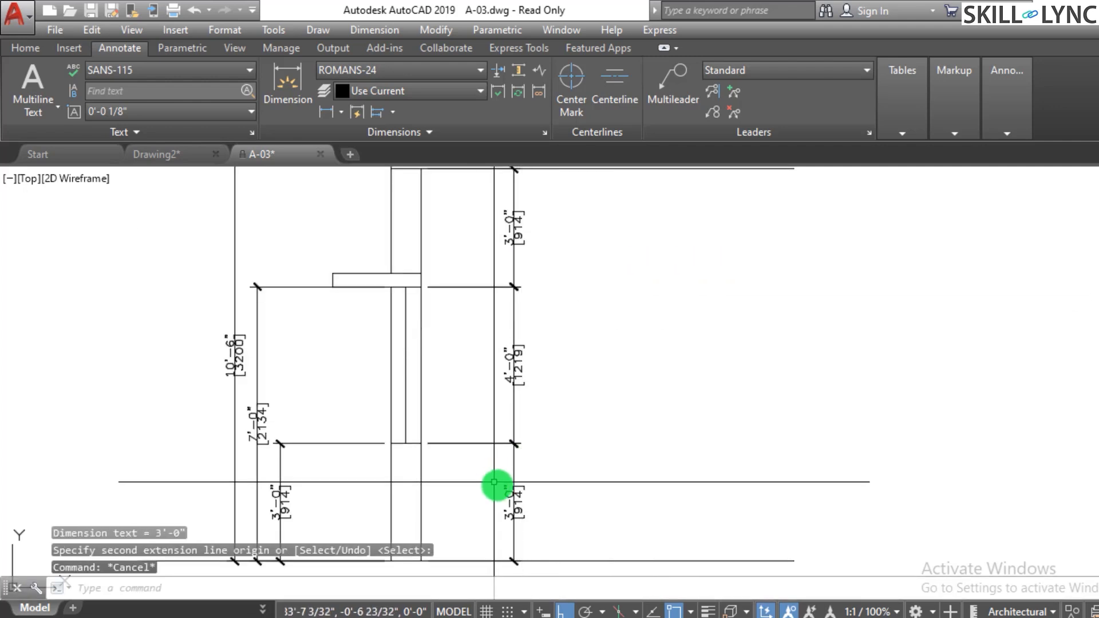
scroll(544, 492, down, 2)
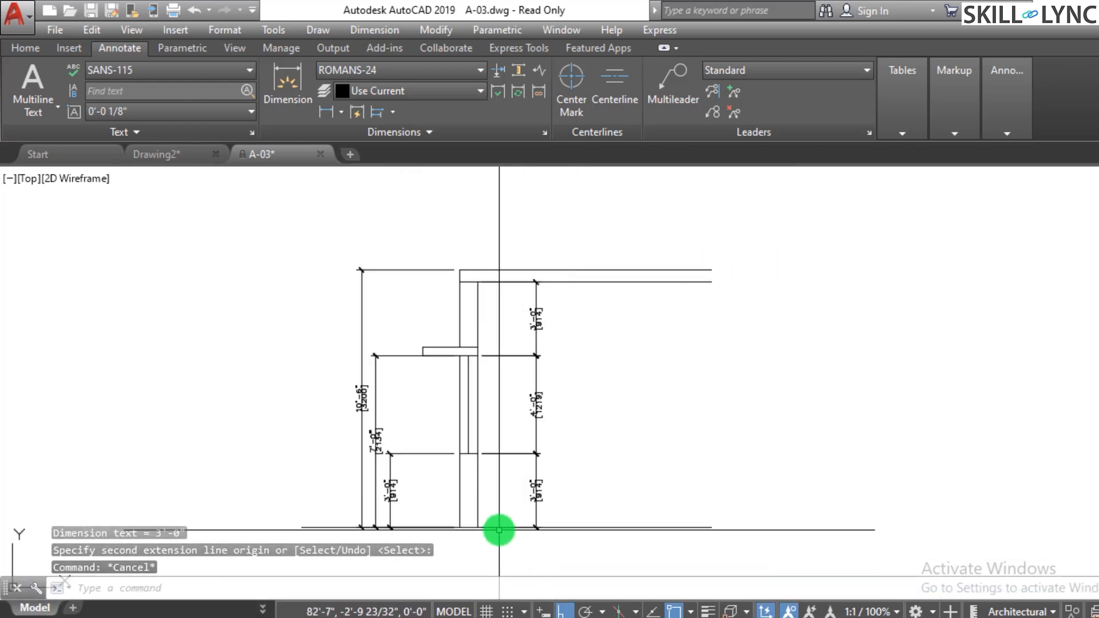
scroll(480, 454, up, 2)
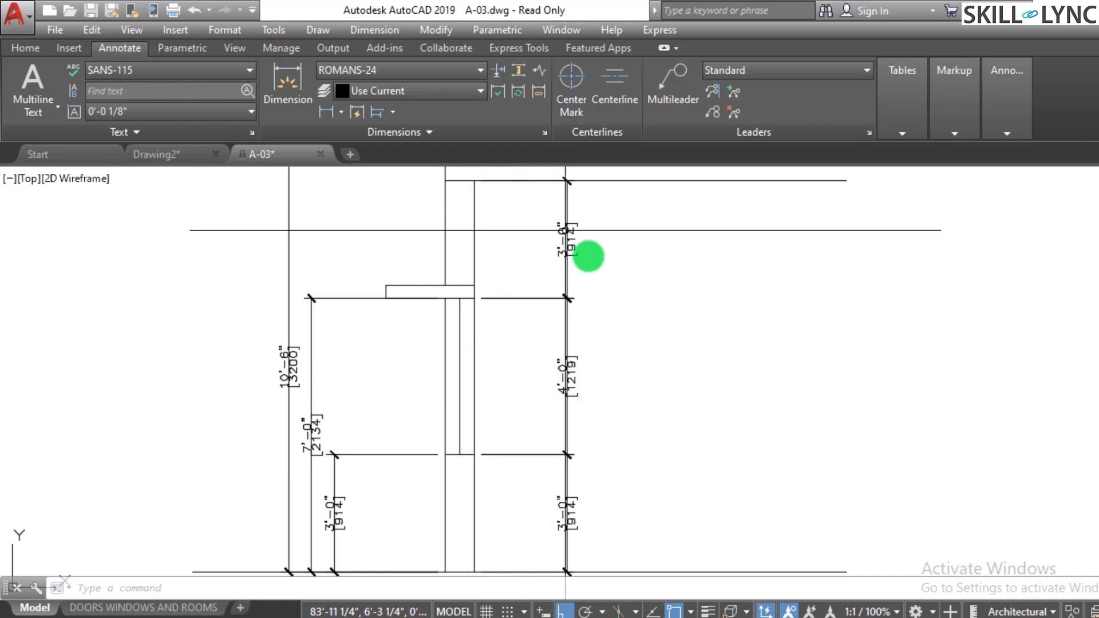
scroll(589, 251, down, 3)
scroll(629, 302, up, 3)
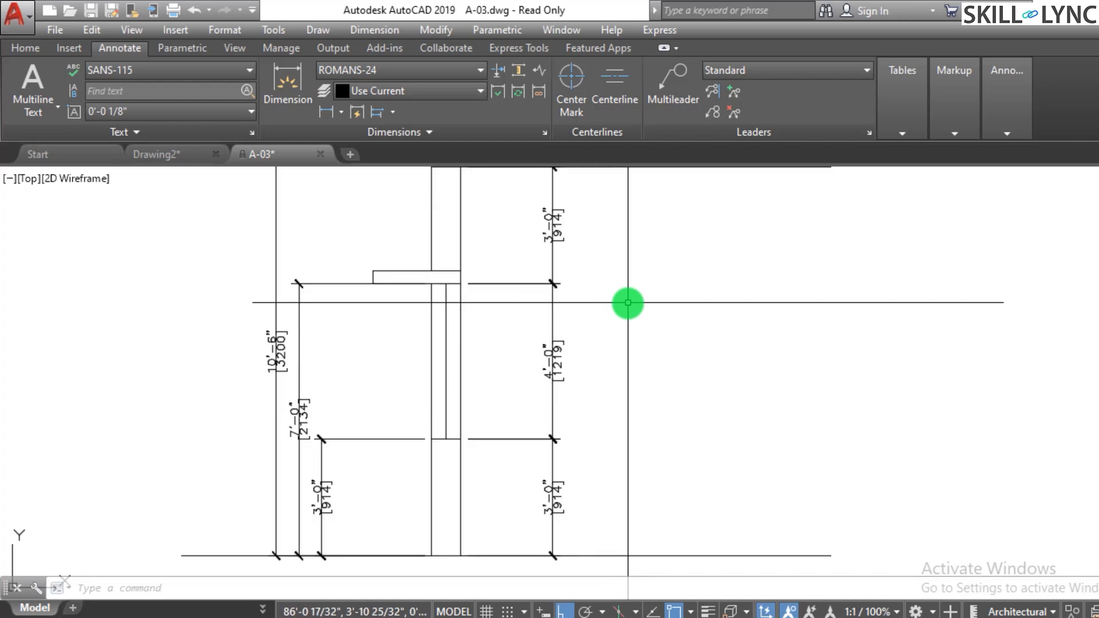
click(576, 335)
click(516, 353)
text(e)
key(Return)
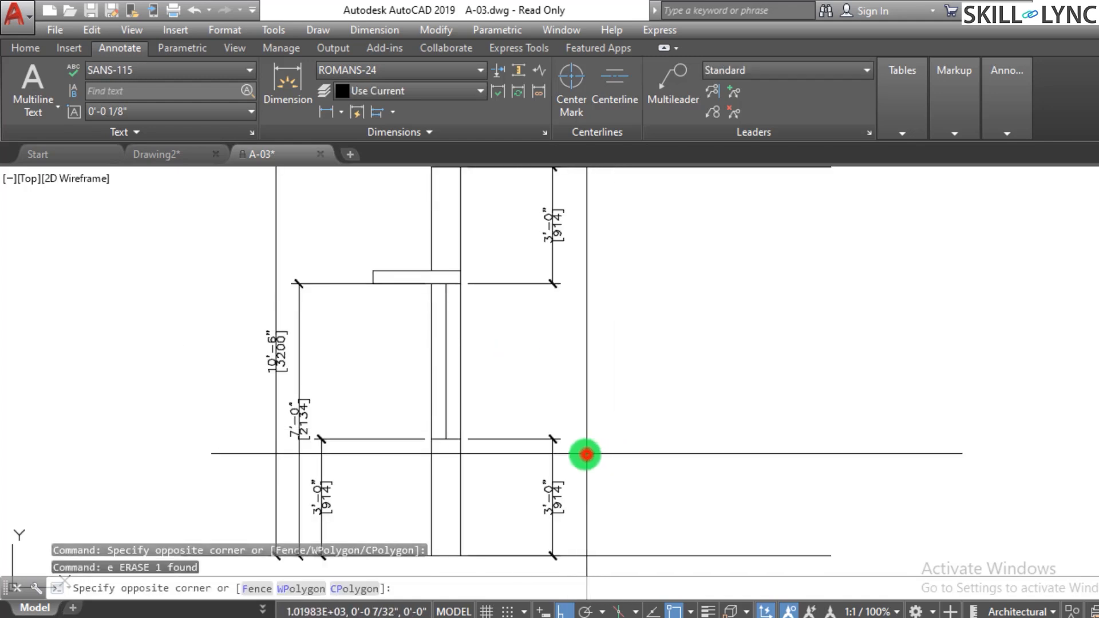
click(571, 234)
click(552, 238)
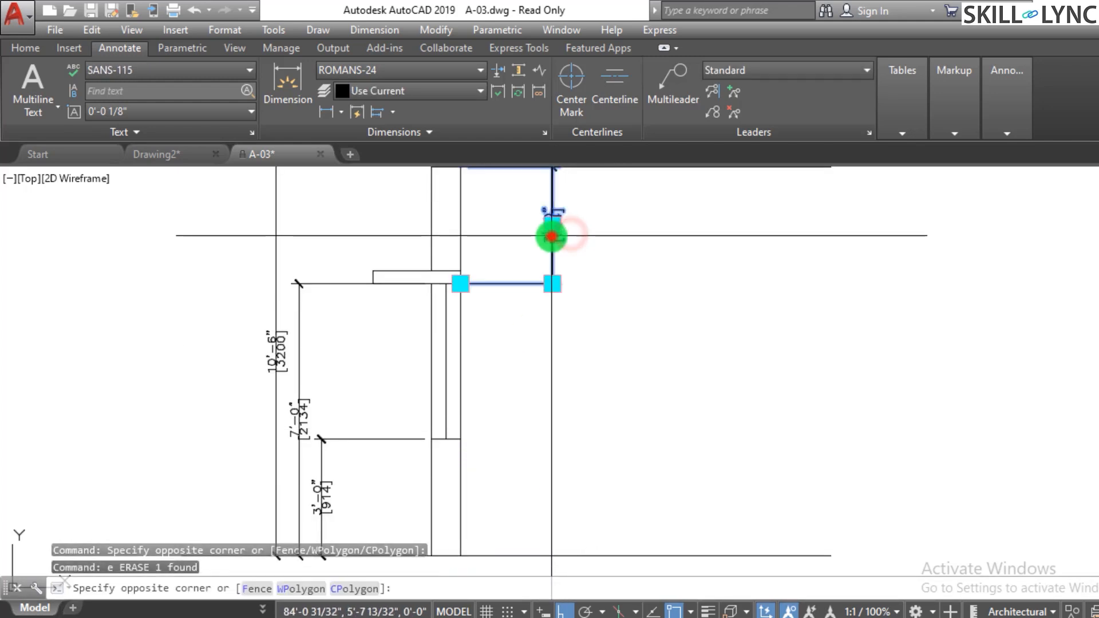
key(Return)
text(e)
- Draw a horizontal line to the right of the door strip
scroll(601, 349, down, 4)
scroll(479, 429, up, 2)
scroll(611, 331, up, 2)
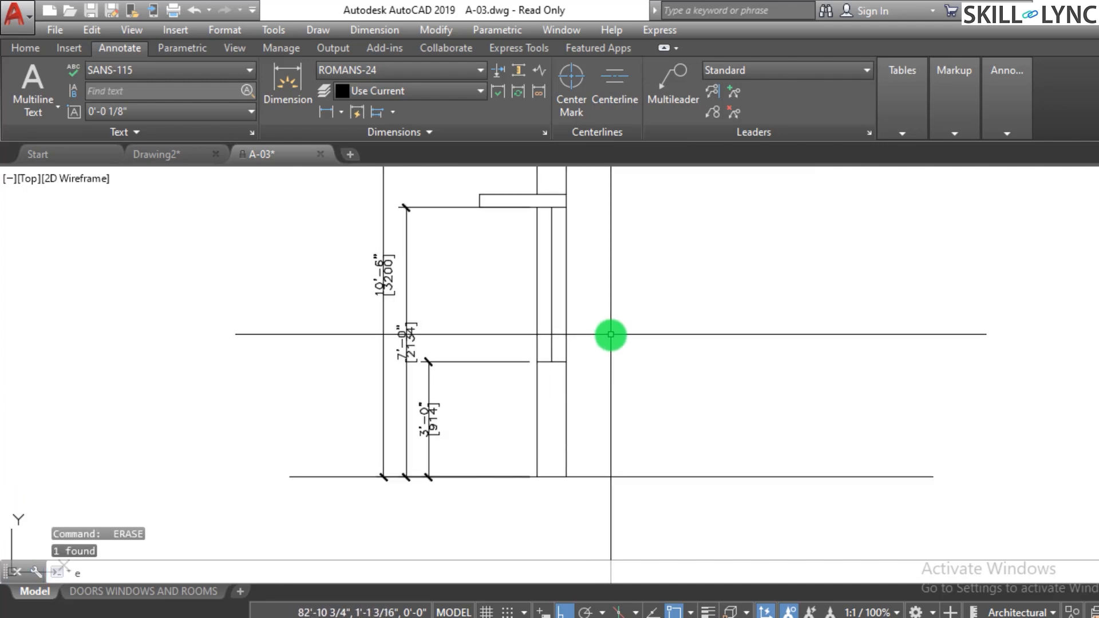
scroll(498, 458, down, 2)
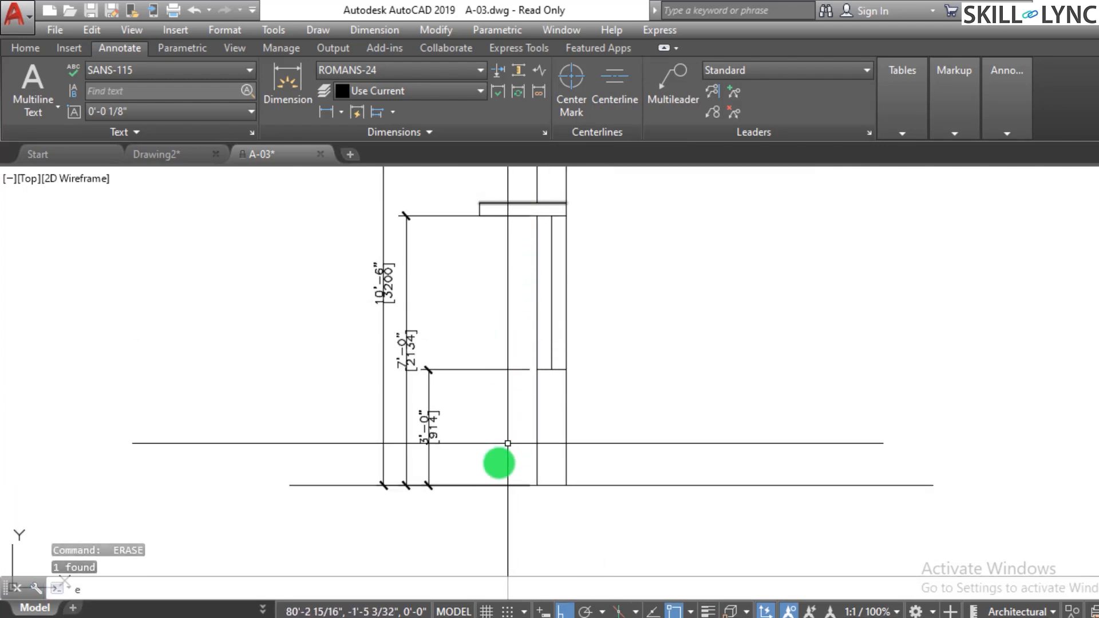
scroll(538, 370, up, 2)
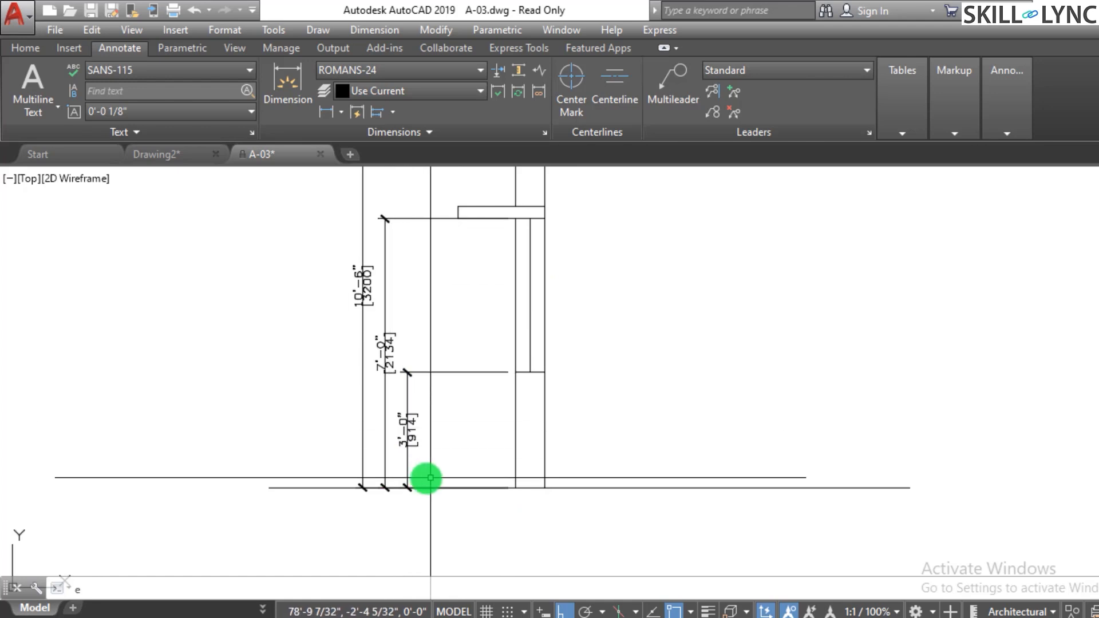
scroll(394, 491, down, 2)
scroll(405, 401, down, 2)
scroll(661, 356, up, 2)
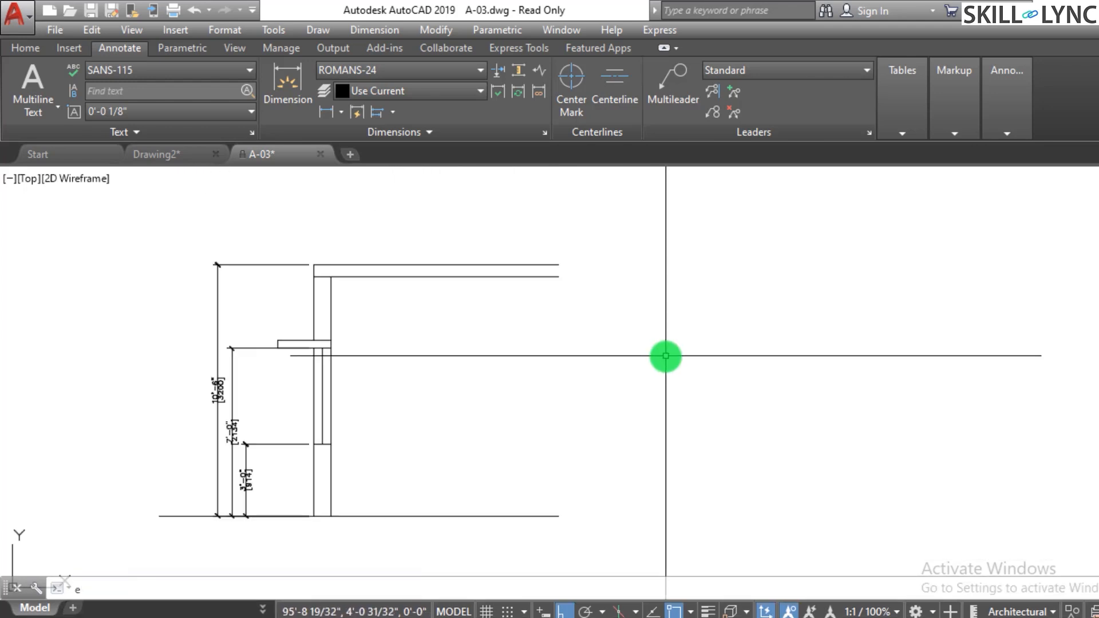
text(l)
key(Return)
click(546, 365)
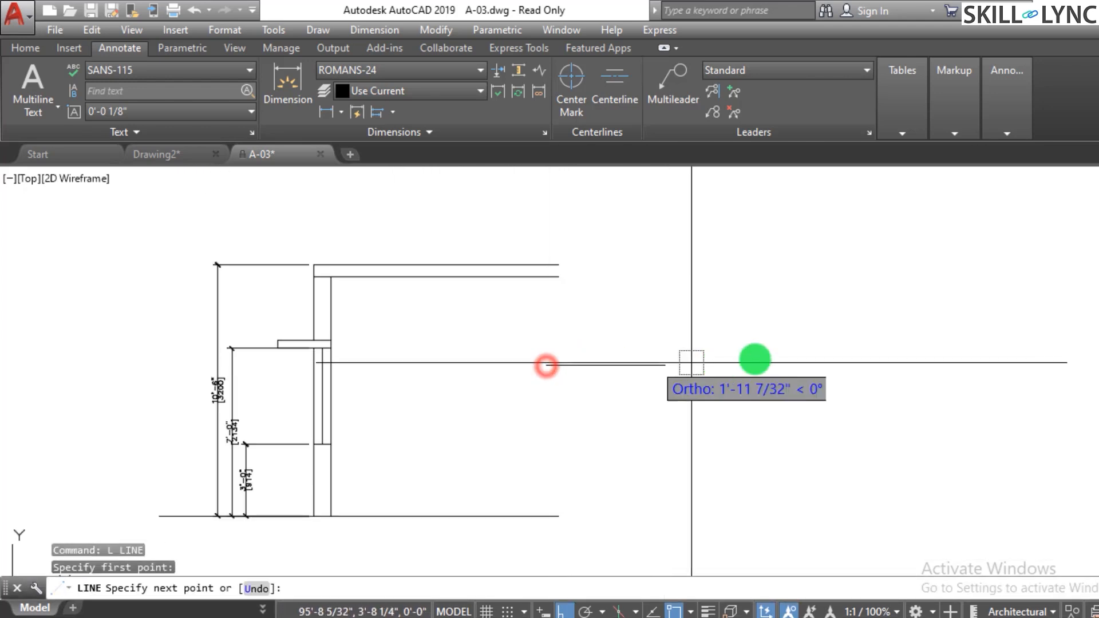
click(989, 365)
key(Escape)
- Offset the new horizontal line 9 inches upward
text(o)
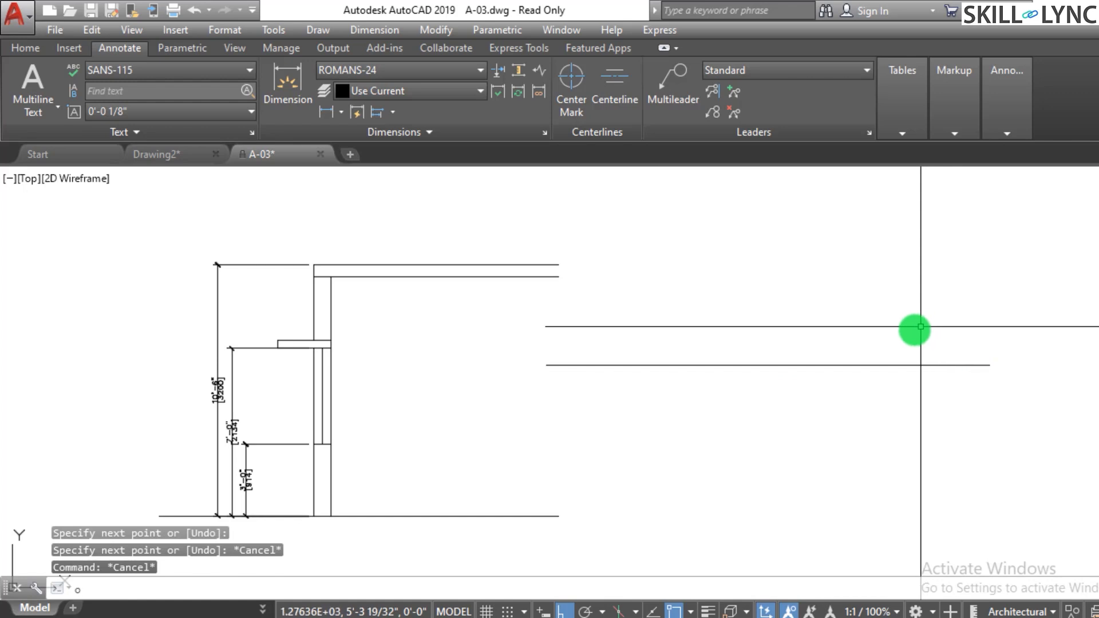
key(Return)
key(Escape)
key(Escape)
text(o)
key(Return)
text(9)
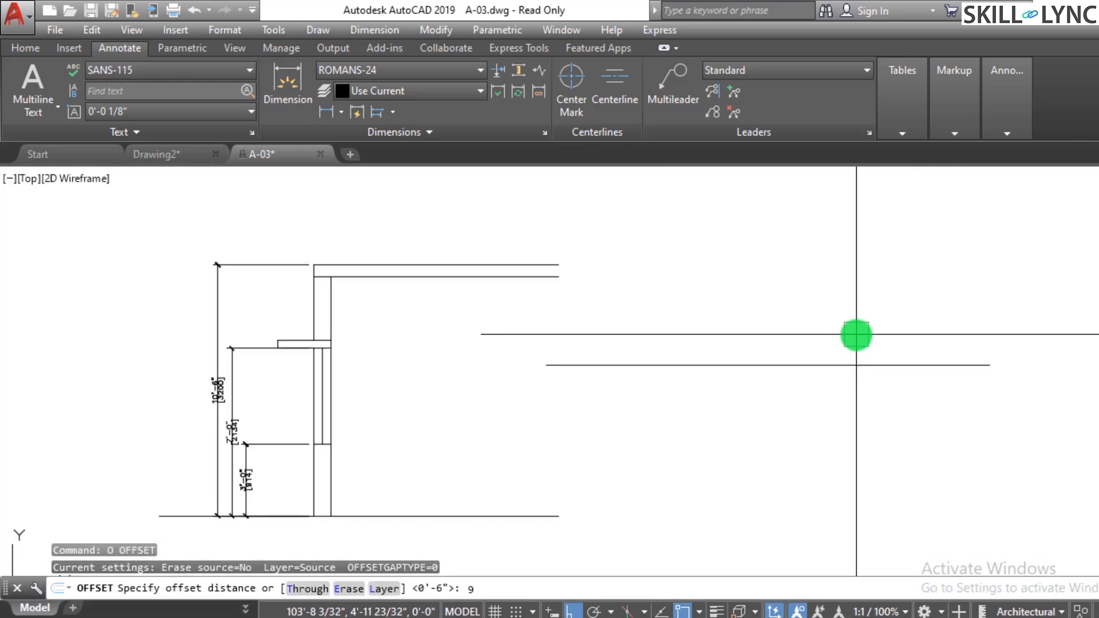
key(Return)
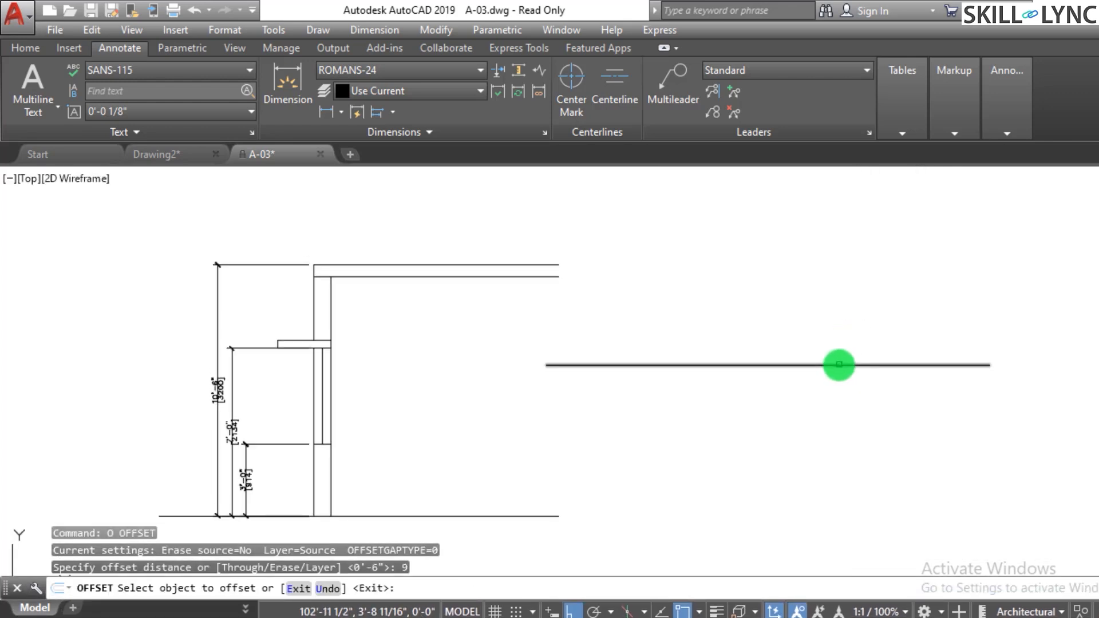
click(838, 364)
click(837, 329)
key(Escape)
key(Escape)
key(Escape)
- Erase the two horizontal lines with a crossing selection
click(779, 311)
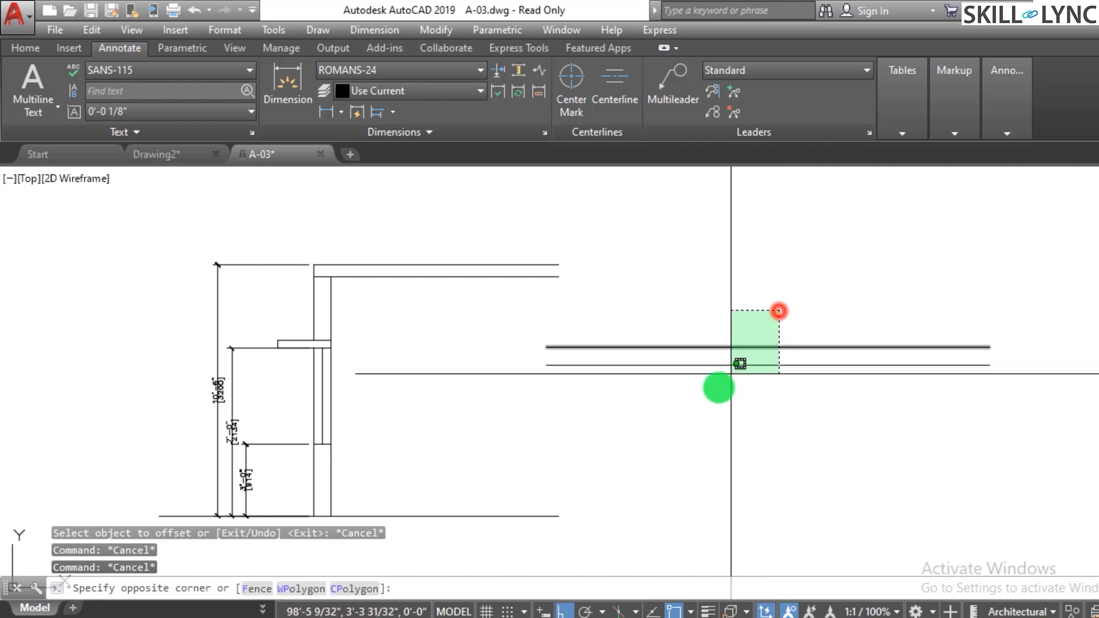
click(716, 388)
text(e)
key(Return)
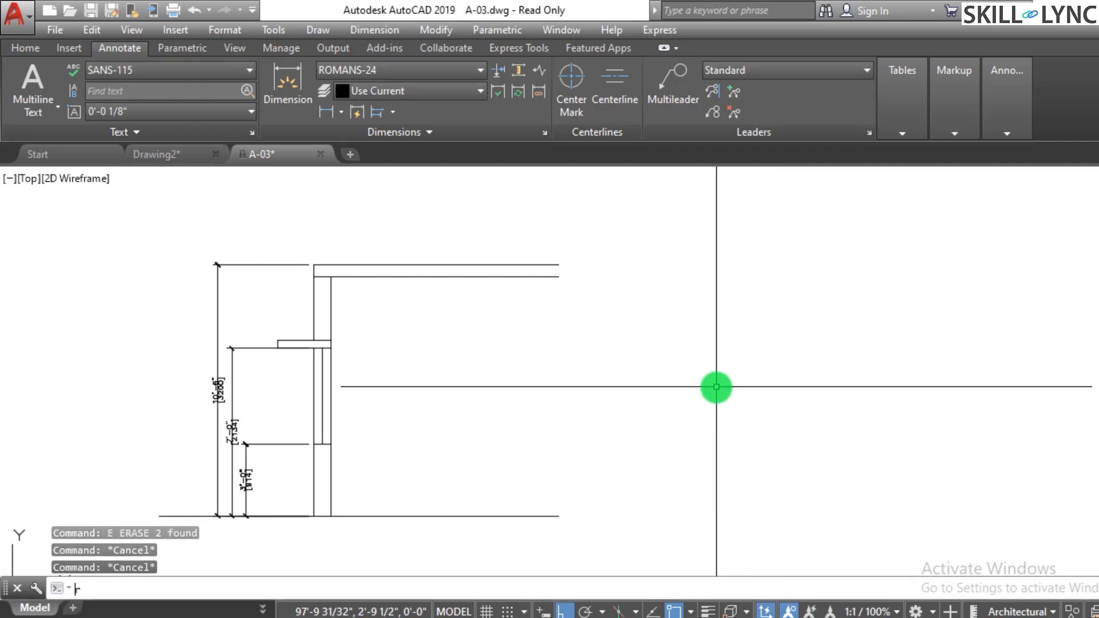
- Draw a 12 x 12 rectangle to the right of the door strip
text(rec)
key(Return)
click(592, 461)
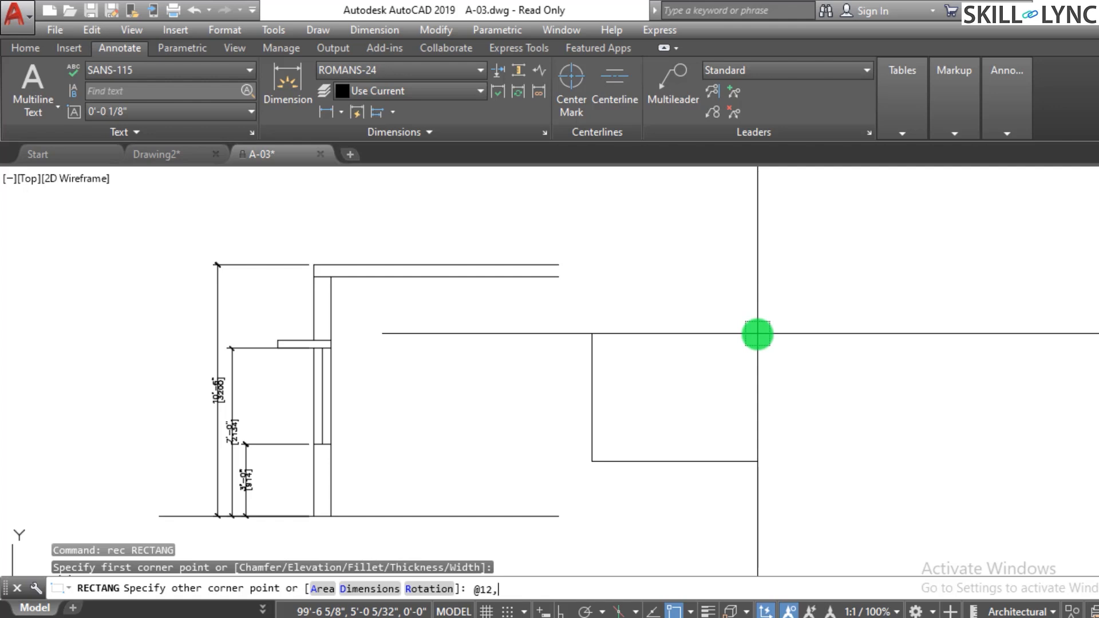
text(@12,12)
key(Return)
key(Escape)
key(Escape)
key(Escape)
- Copy the square three times to the right along the same horizontal line
text(co)
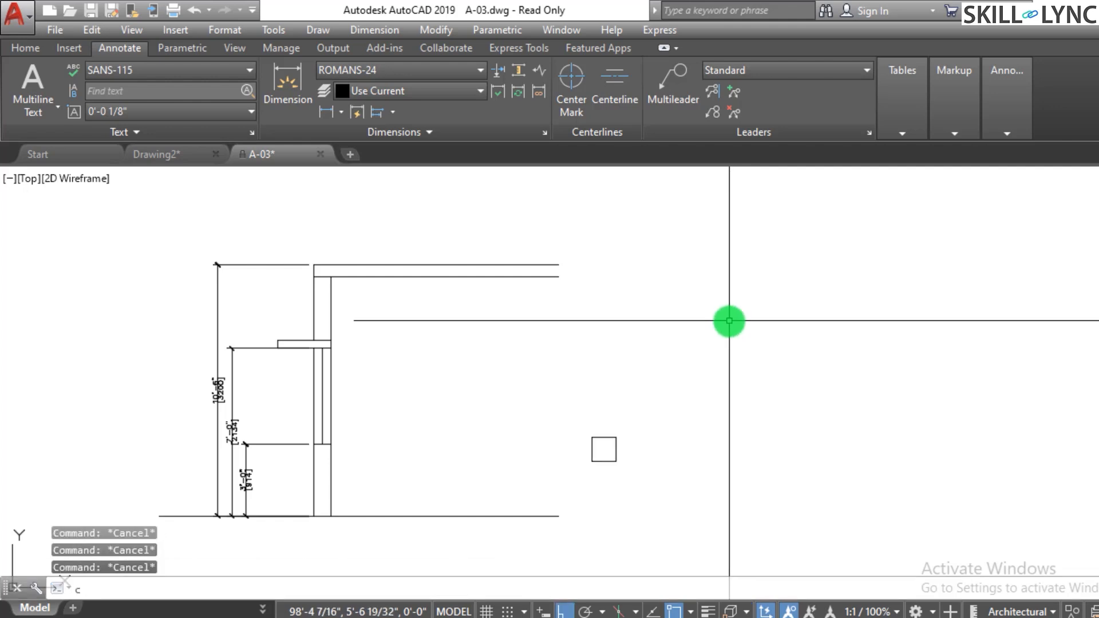
key(Return)
click(641, 452)
click(596, 452)
key(Return)
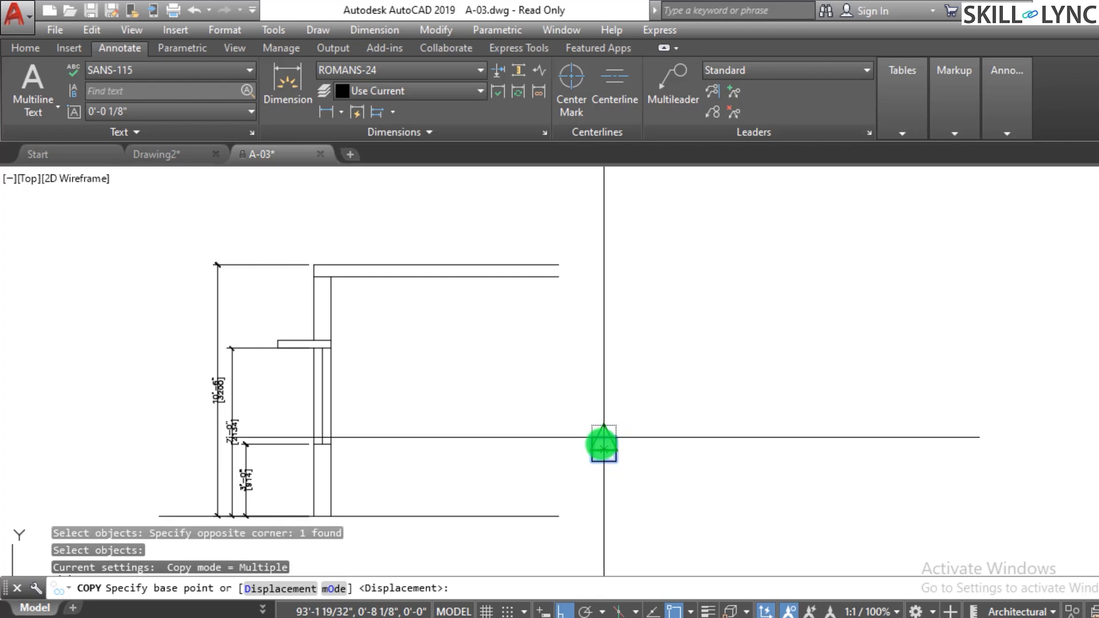
click(604, 449)
click(796, 430)
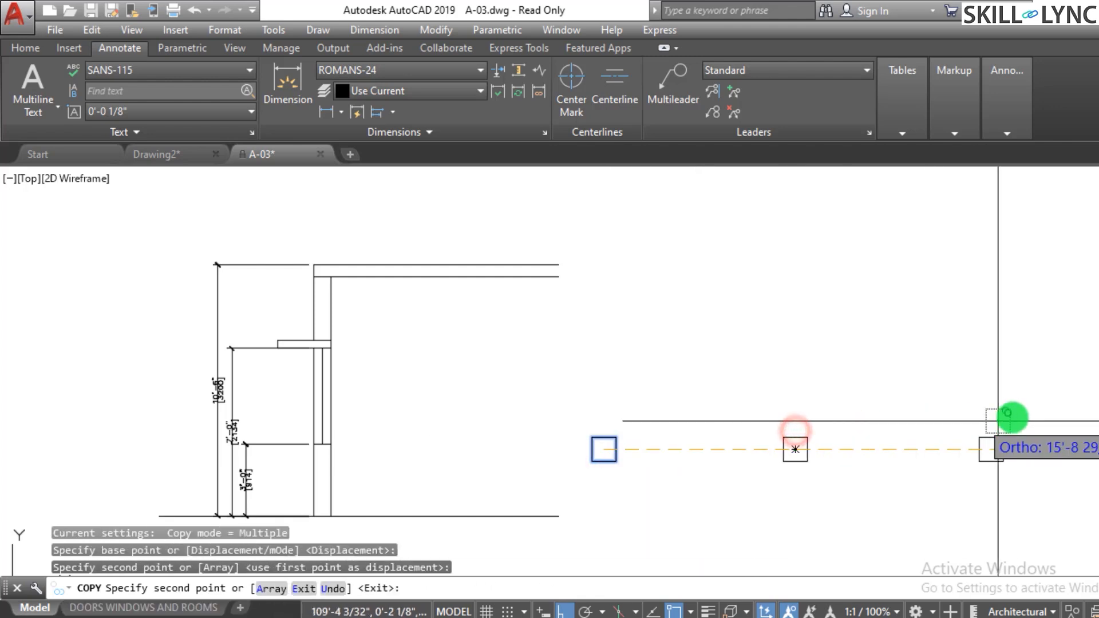
click(1007, 413)
scroll(802, 457, down, 4)
click(941, 456)
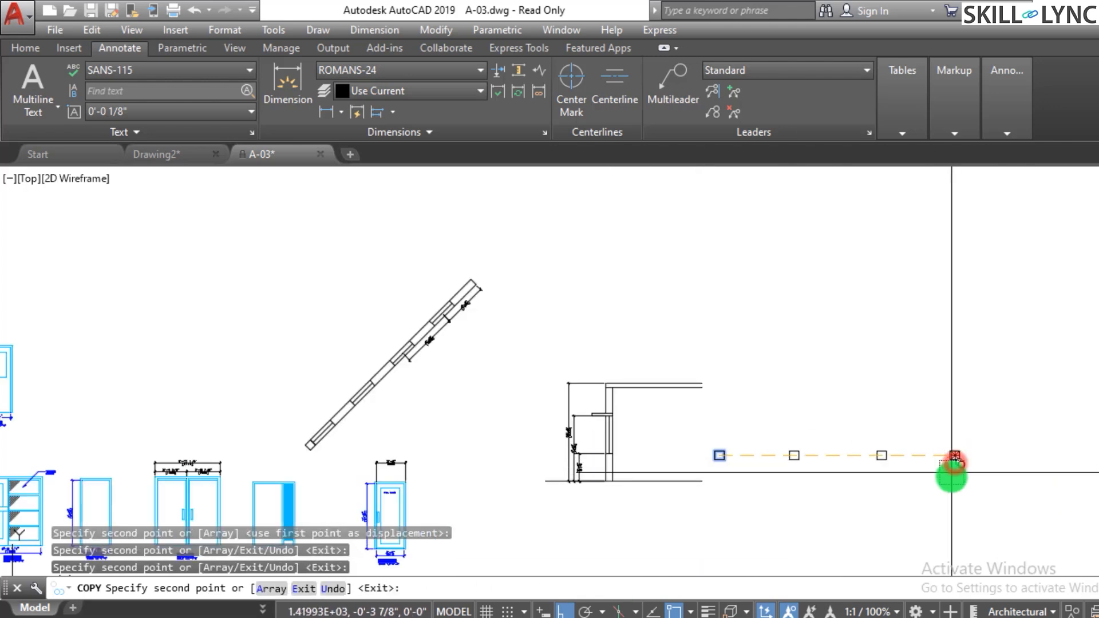
scroll(948, 465, up, 3)
key(Escape)
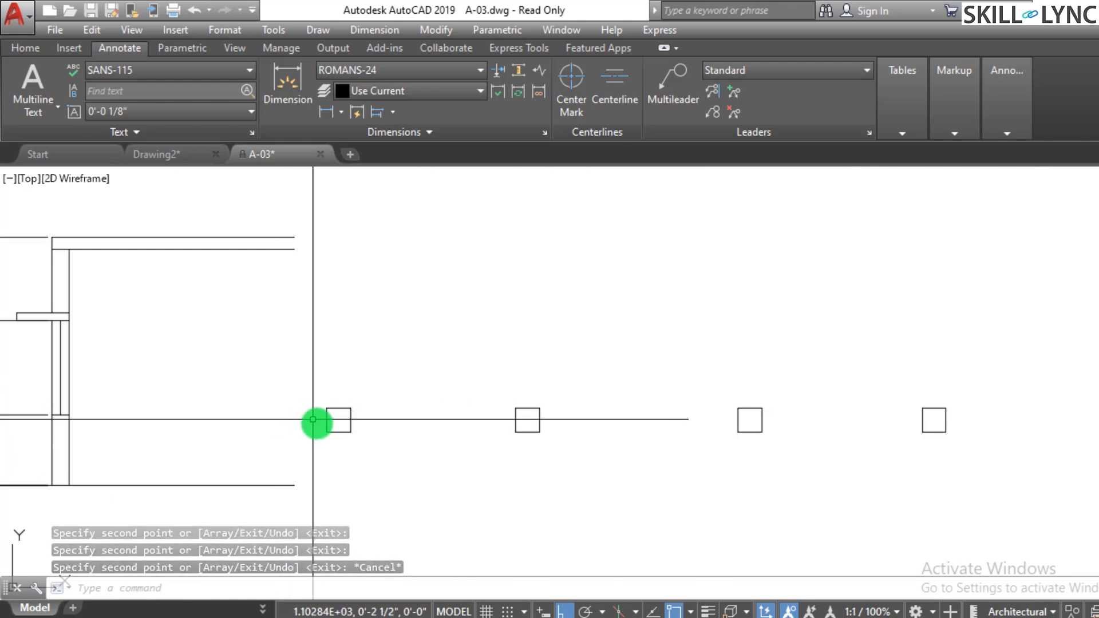
key(Escape)
key(Escape)
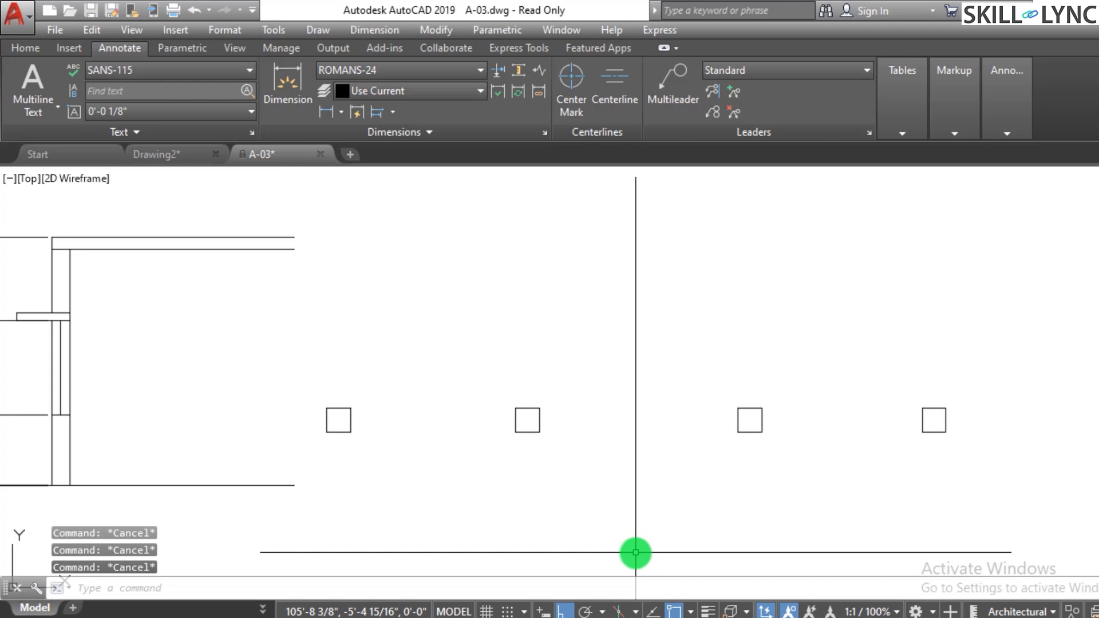
- Add a horizontal linear dimension between the first two squares, placed below them
text(d)
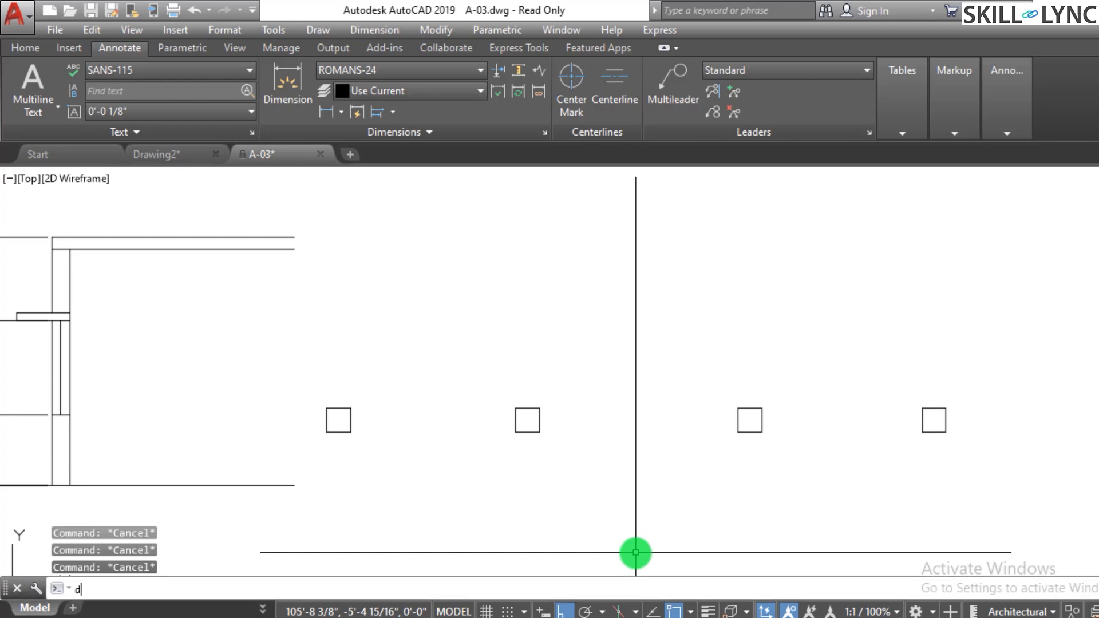
text(imlin)
key(Return)
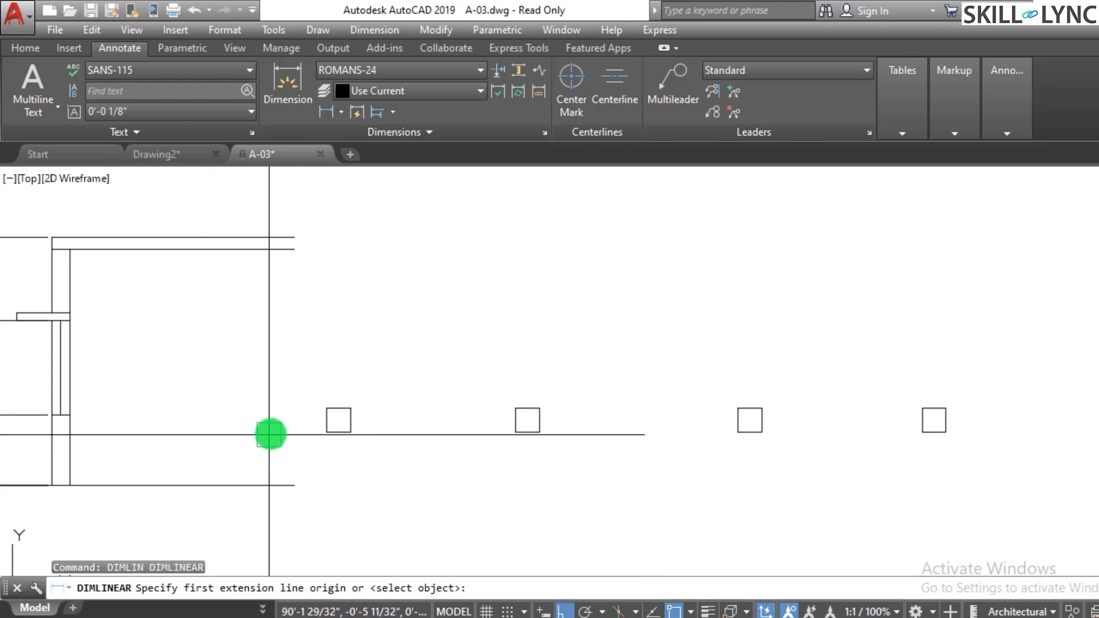
click(338, 421)
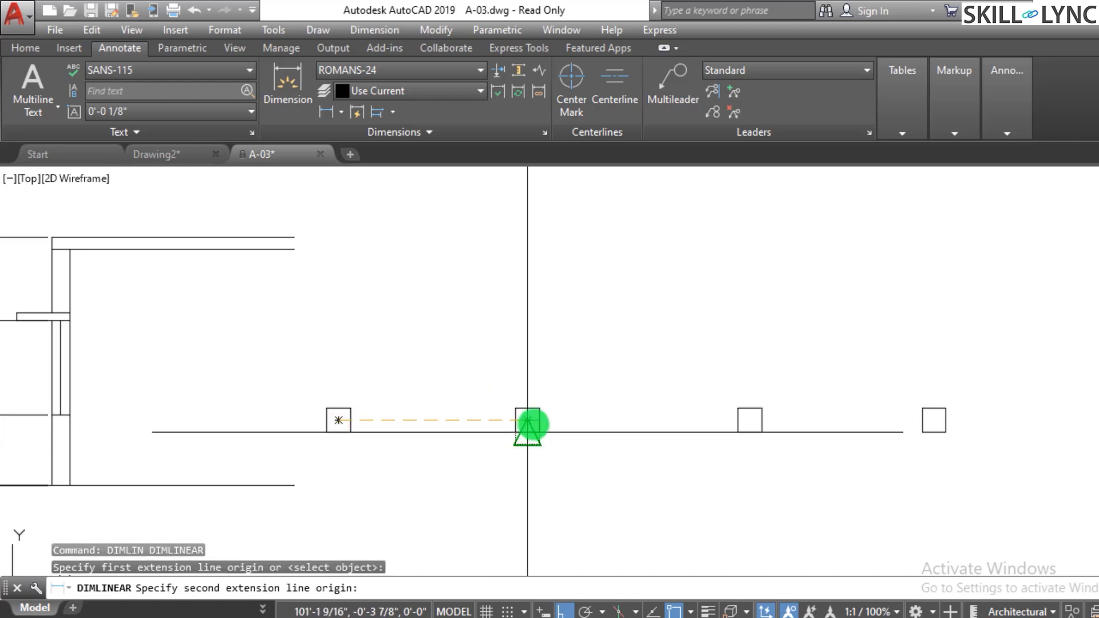
click(527, 420)
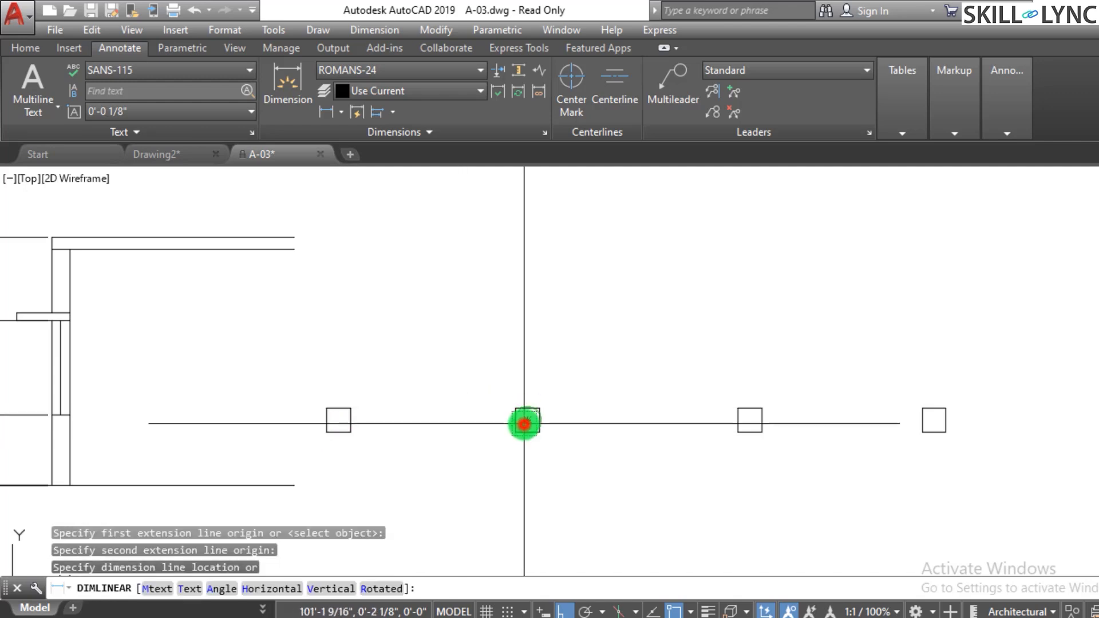
click(466, 484)
key(Escape)
key(Escape)
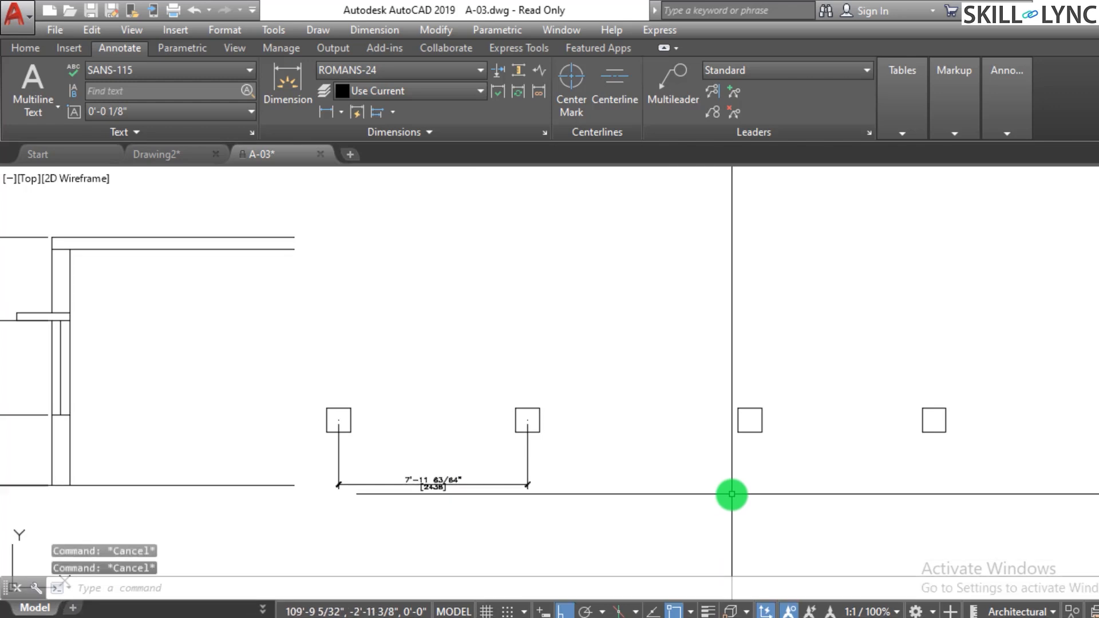
- Continue the dimension to the third and fourth squares
text(dimco)
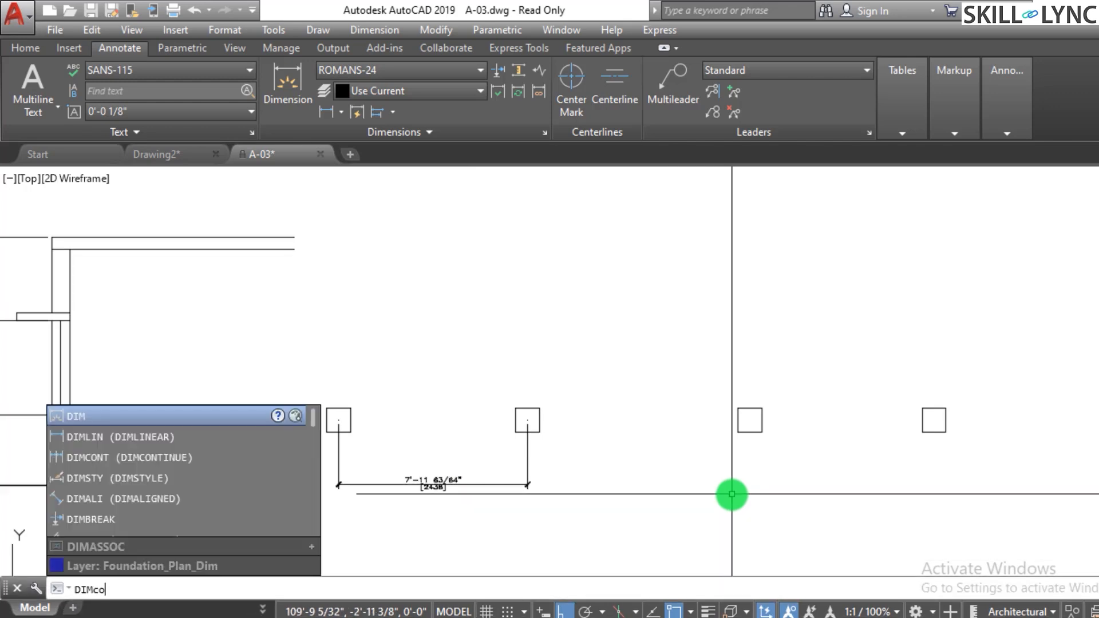
key(Return)
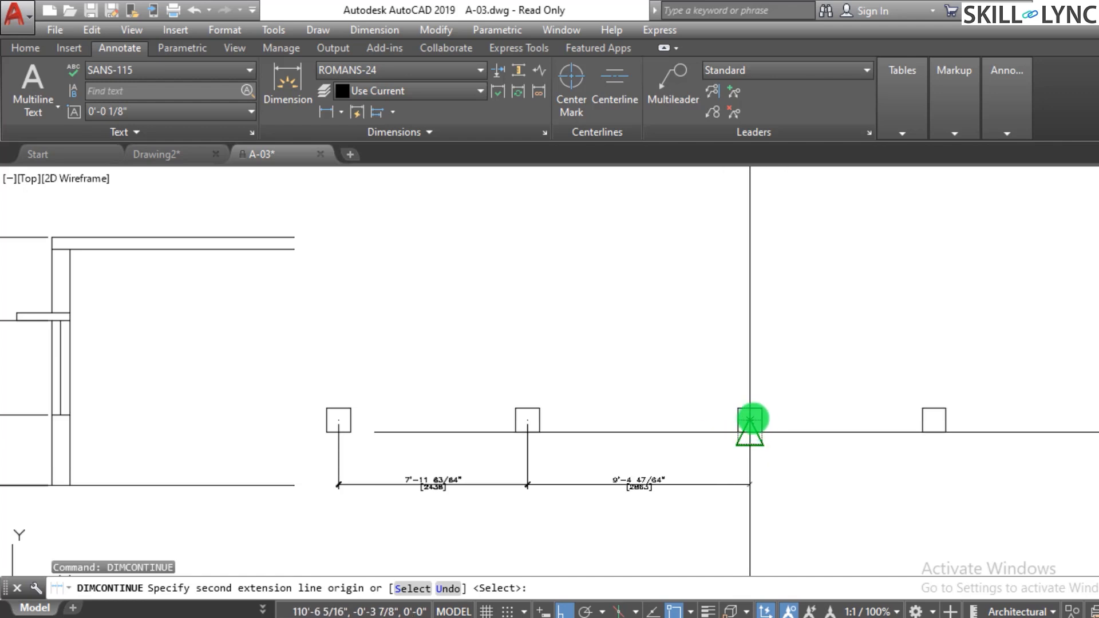
click(750, 418)
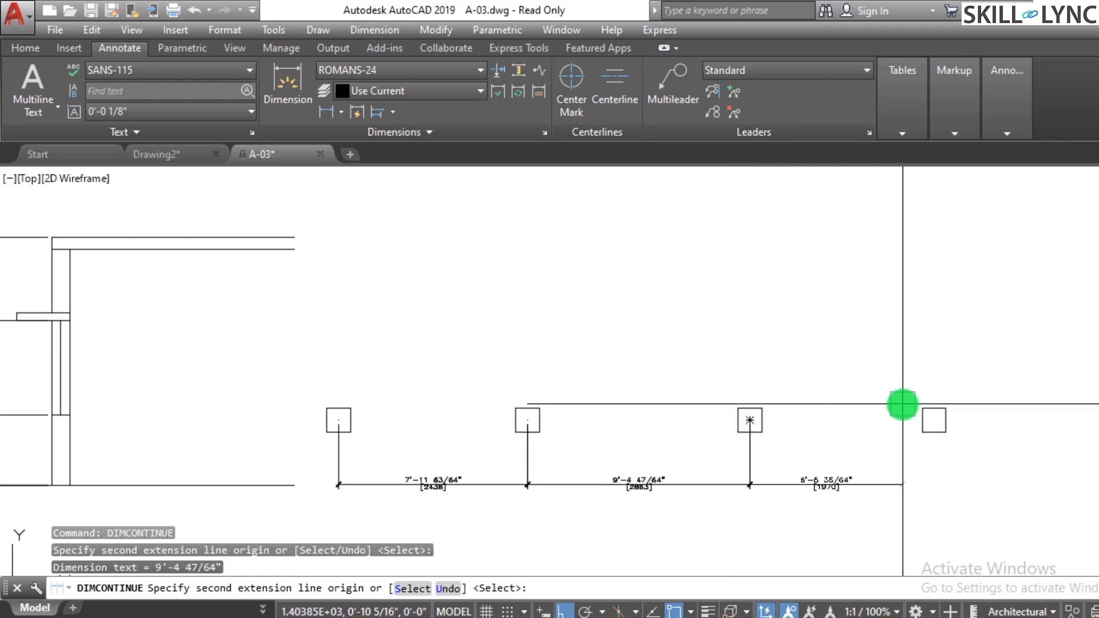
click(934, 421)
key(Escape)
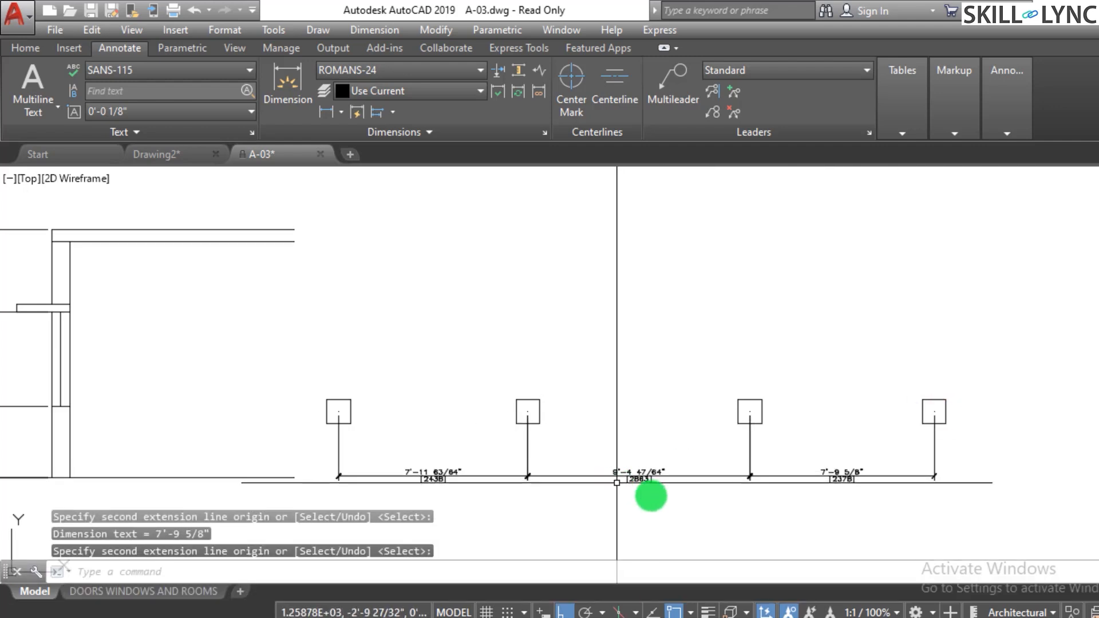
key(Escape)
- Erase the three horizontal dimensions below the squares
click(930, 493)
click(405, 433)
text(e)
key(Return)
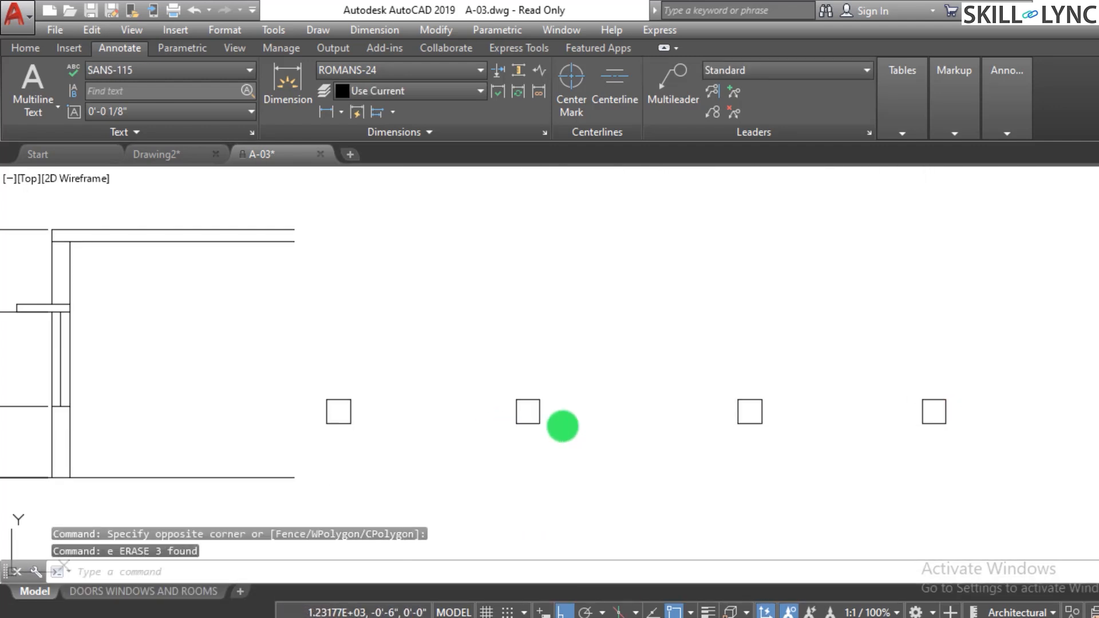
- Rotate the row of four squares 15 degrees about the first square
key(Escape)
key(Escape)
text(r)
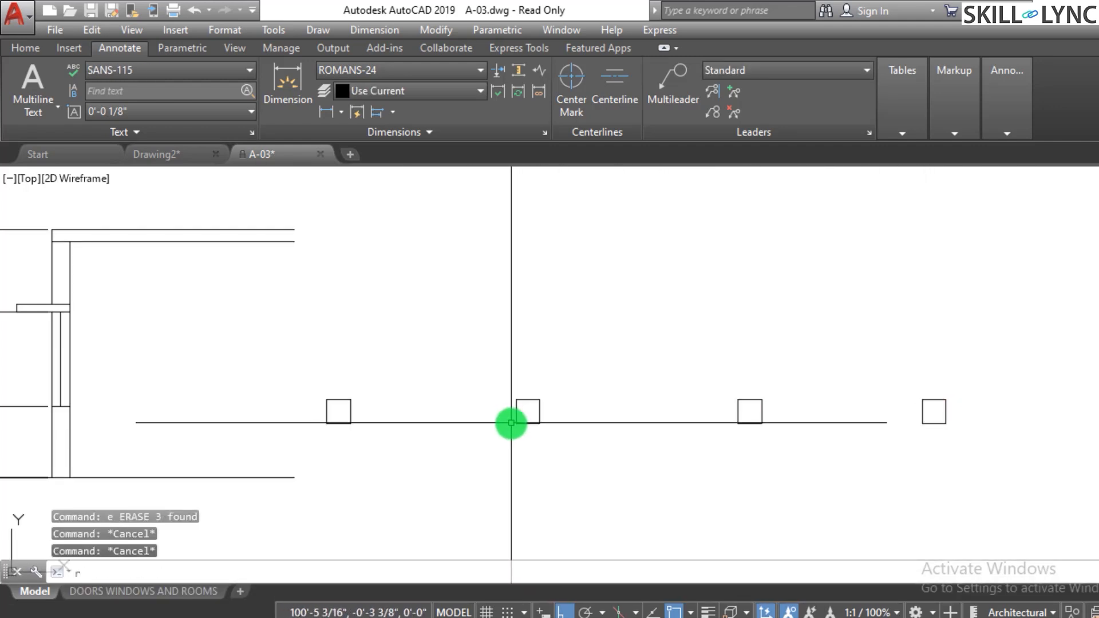
text(o)
key(Return)
click(285, 356)
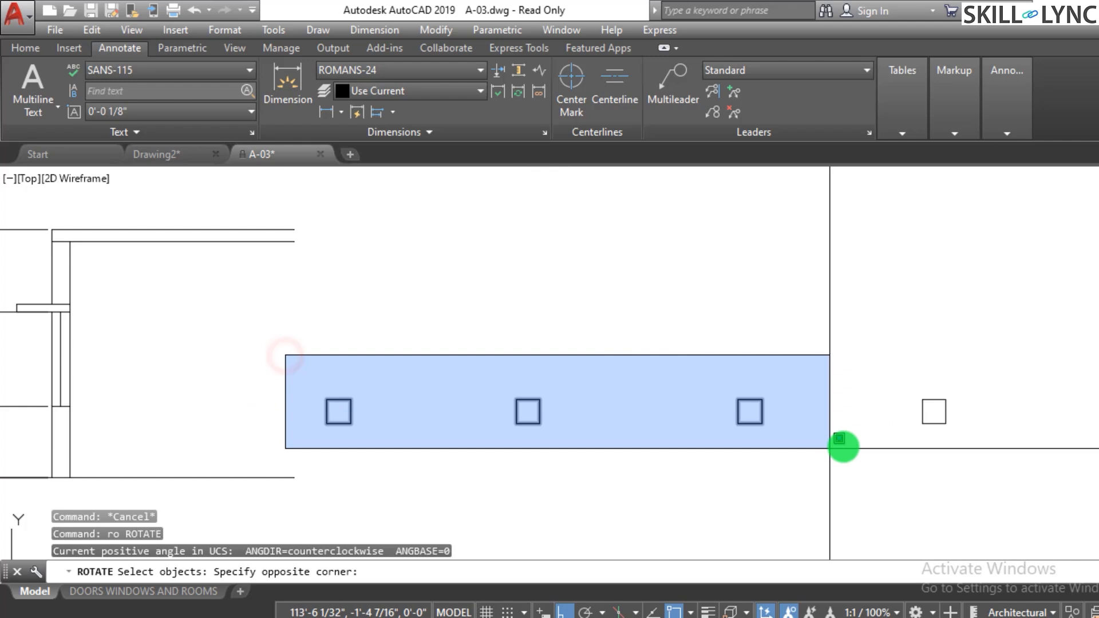
click(968, 457)
key(Return)
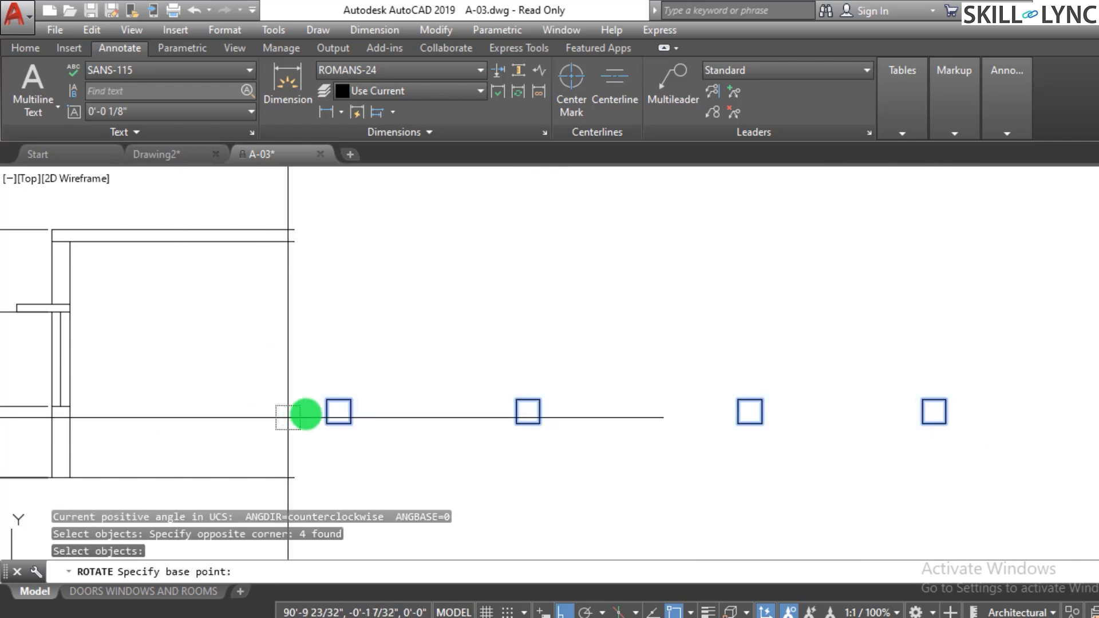
click(338, 411)
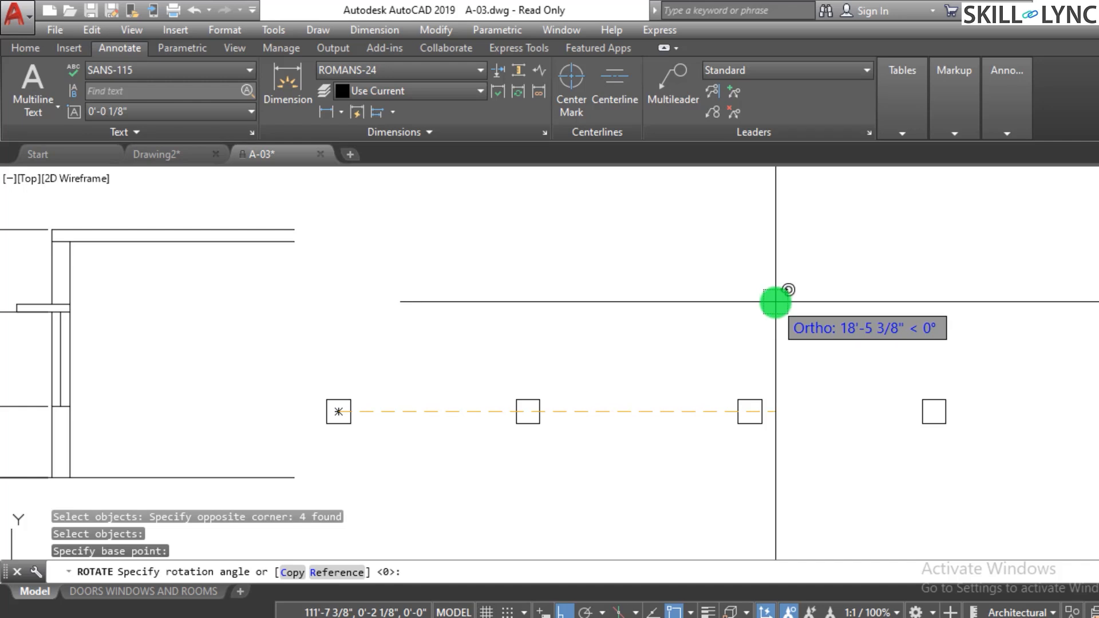
text(15)
key(Return)
key(Escape)
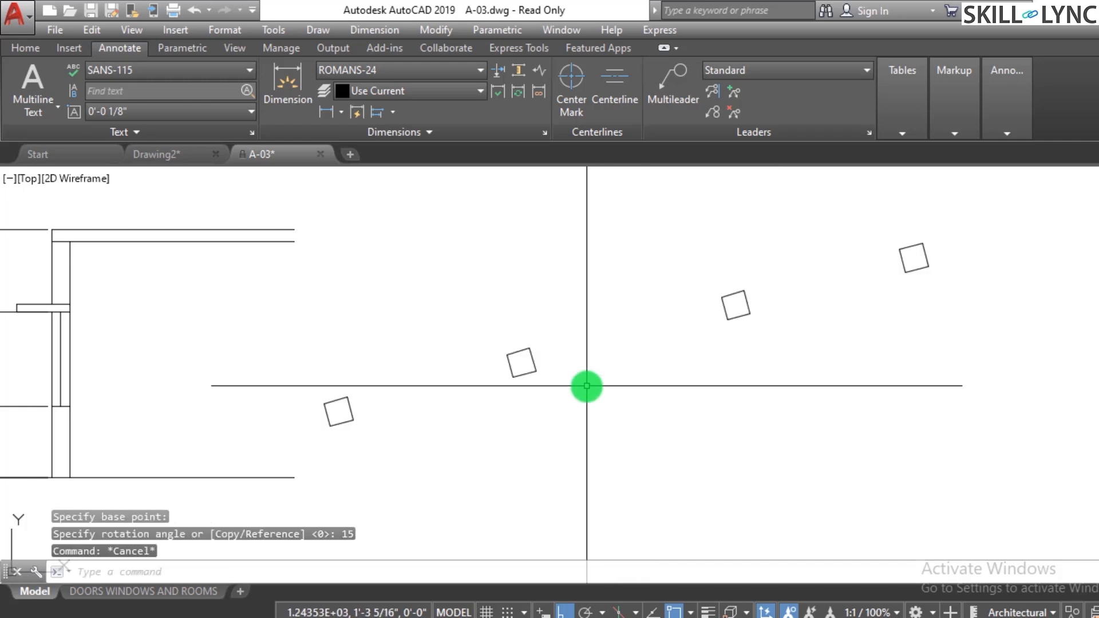
- Add an aligned dimension between the first two rotated squares, placed below them
scroll(659, 383, down, 4)
scroll(825, 373, up, 4)
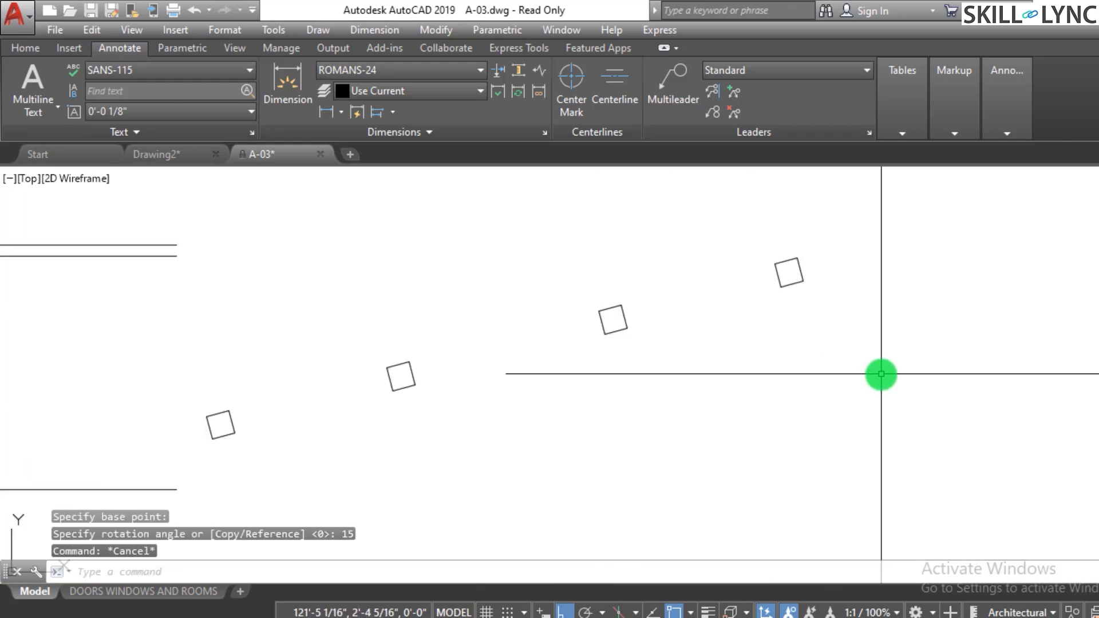
key(Escape)
key(Escape)
text(dim)
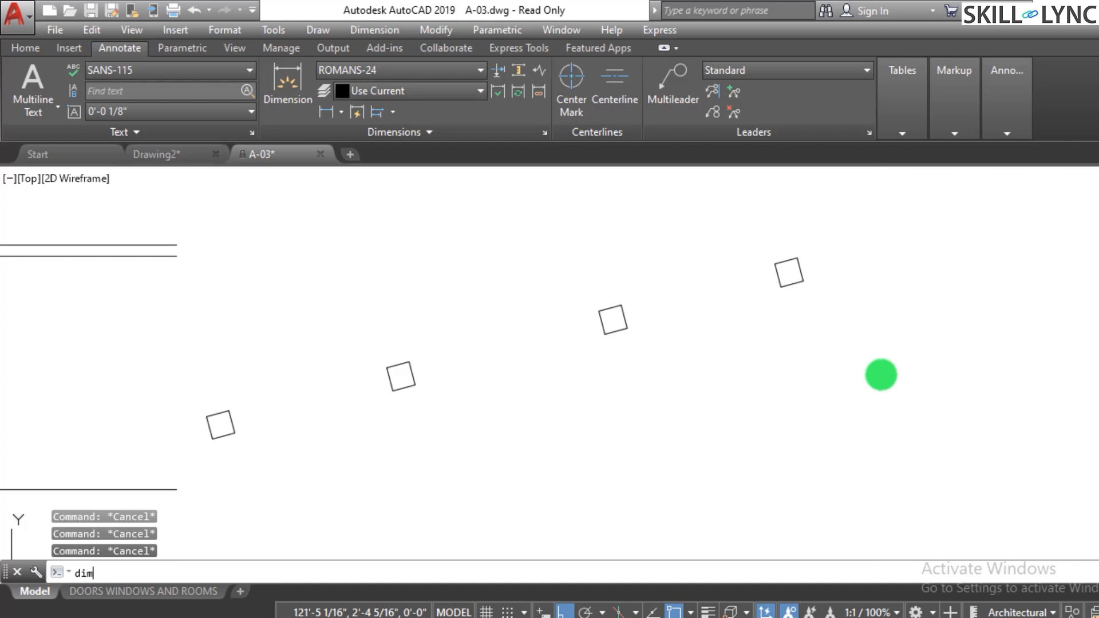
text(ali)
key(Return)
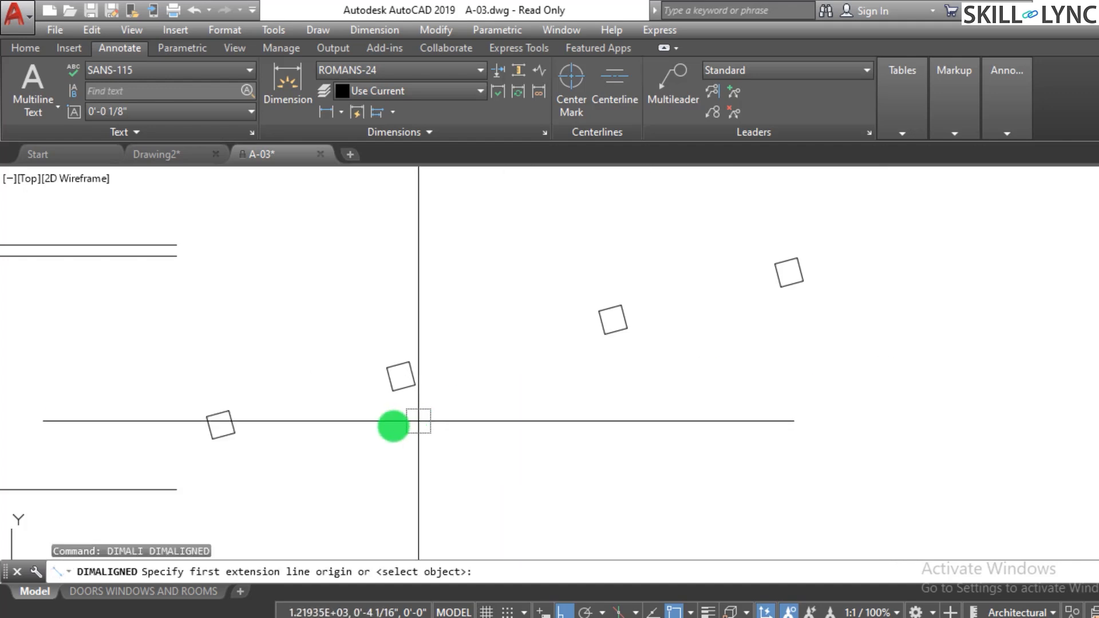
click(220, 425)
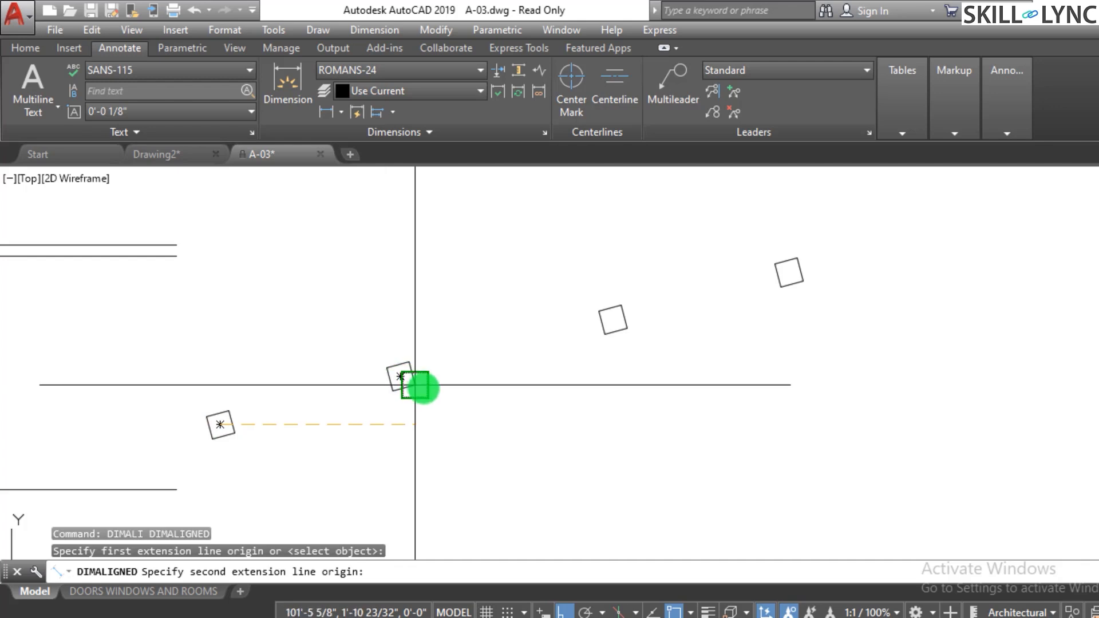
click(399, 377)
click(425, 445)
key(Escape)
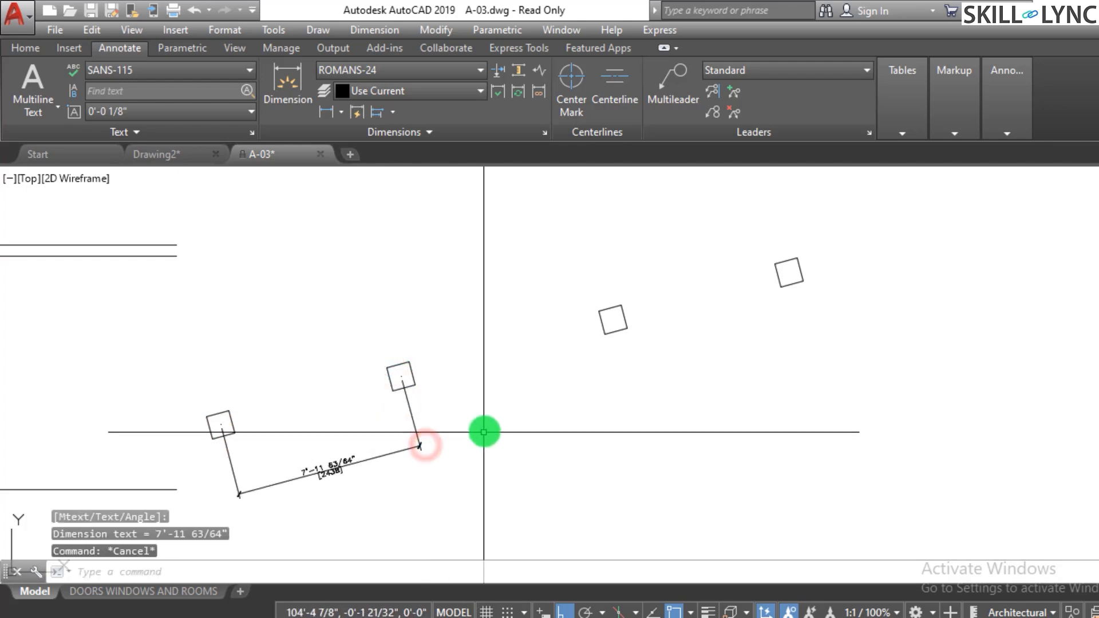
- Open the object snap list and review which snap modes are enabled
scroll(484, 427, down, 4)
scroll(493, 436, up, 2)
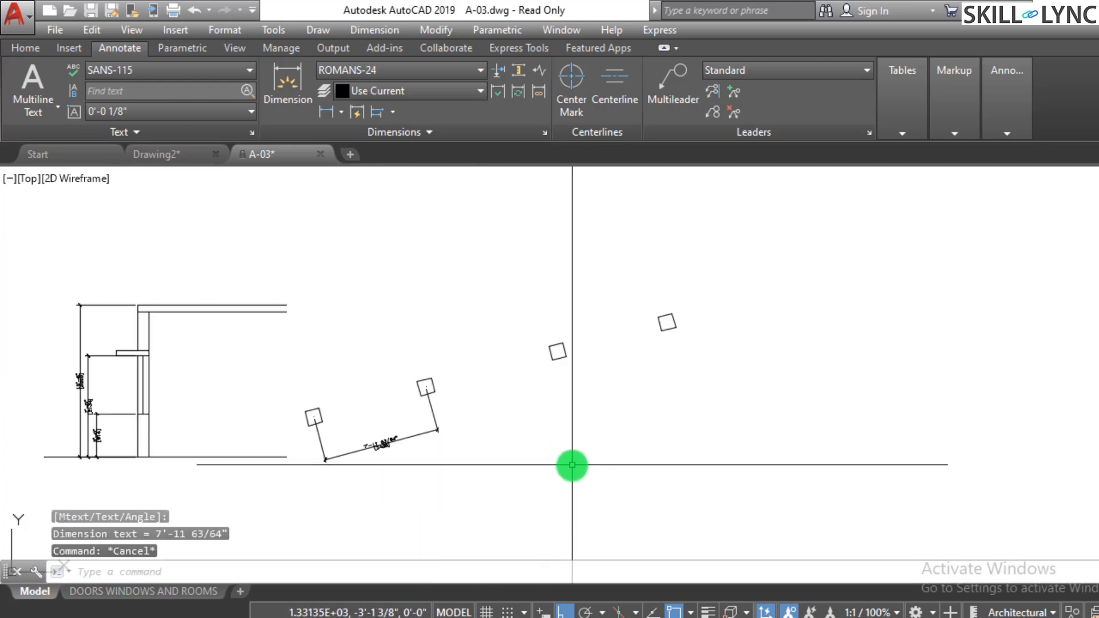
scroll(571, 463, up, 2)
click(692, 612)
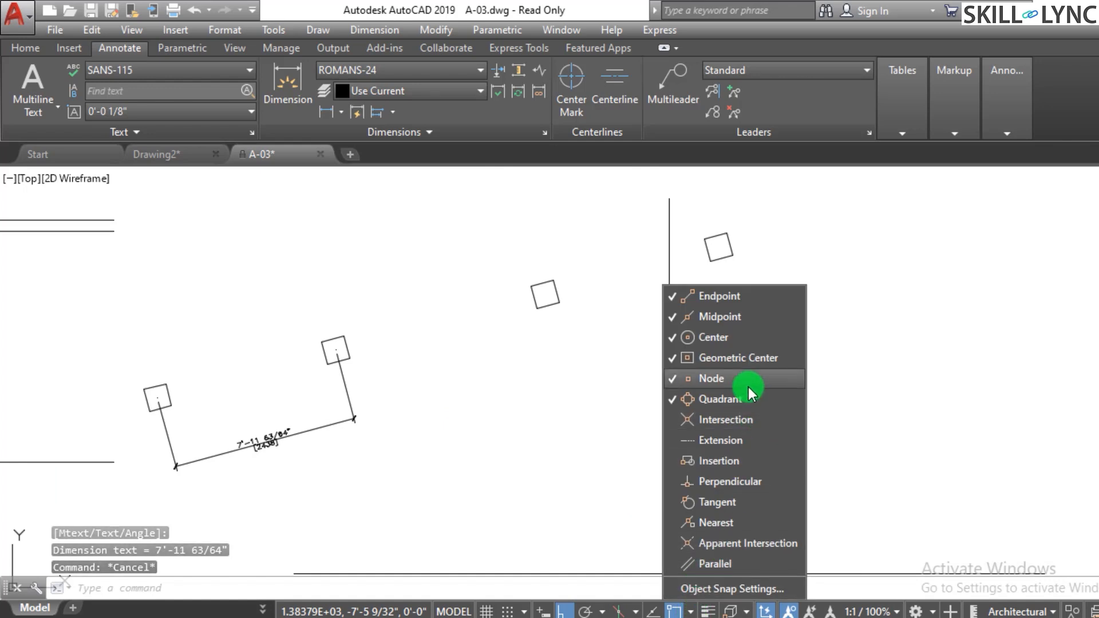
key(Escape)
key(Escape)
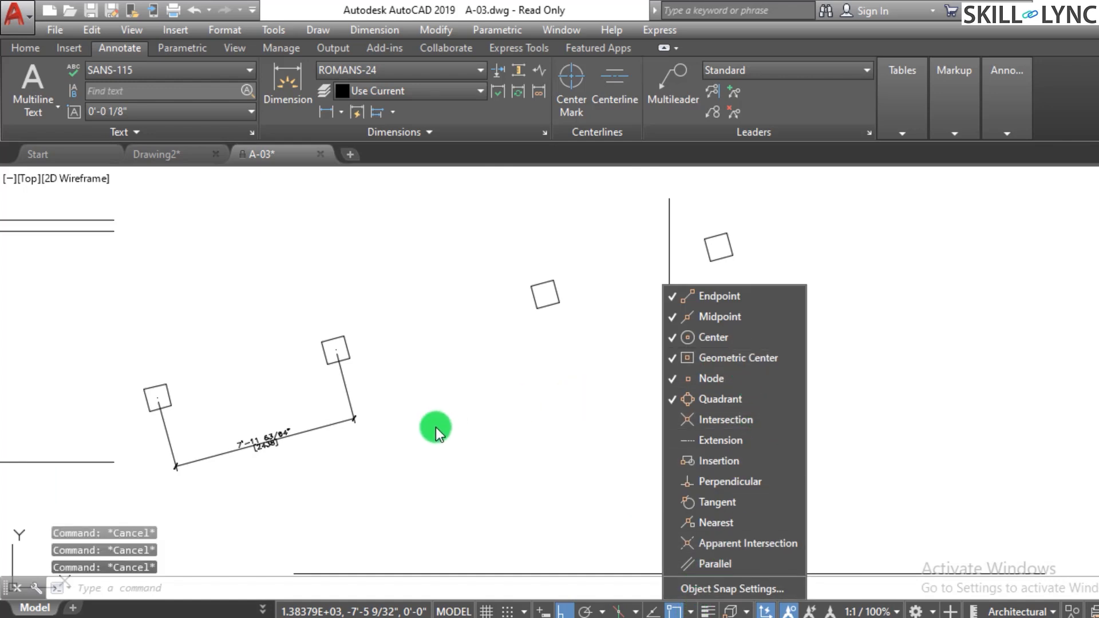
click(660, 380)
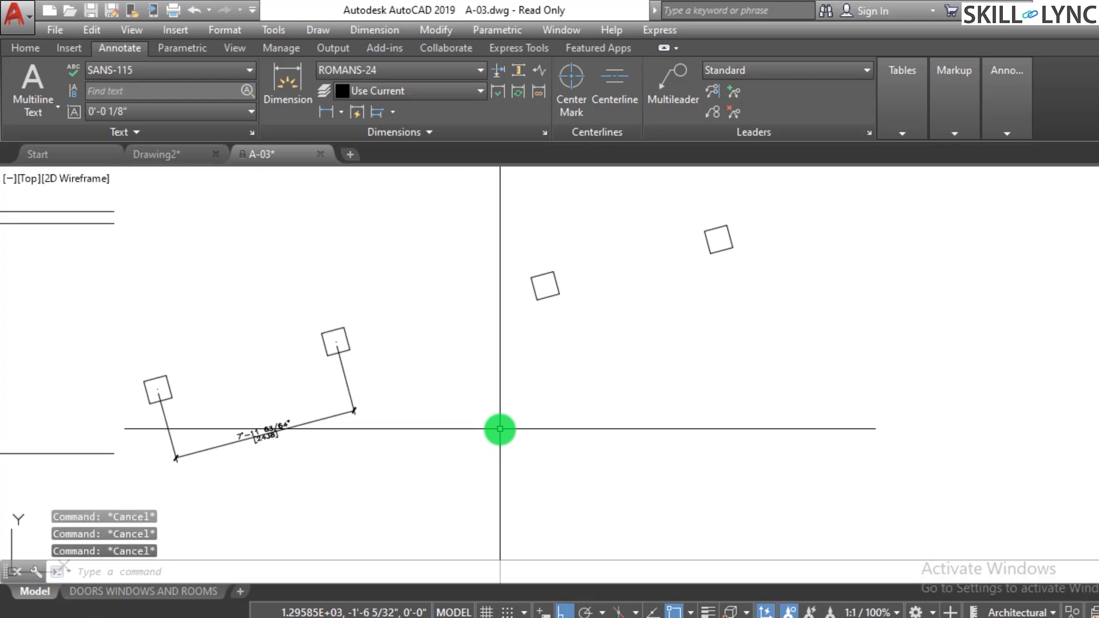
- Continue the aligned dimension to the third and fourth squares
text(dimcont)
key(Return)
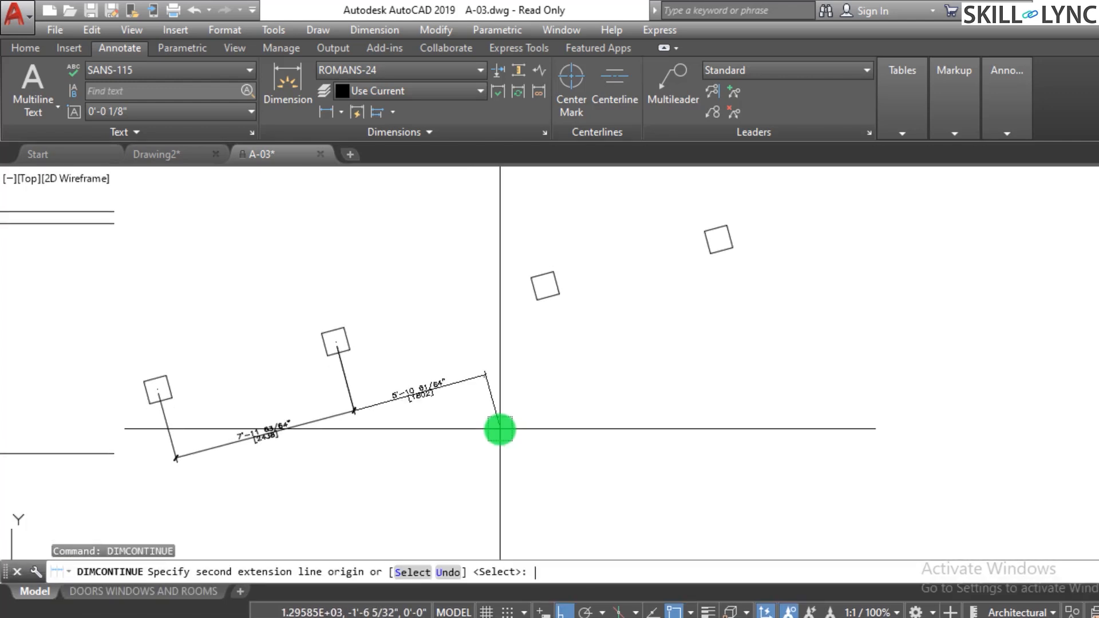
click(545, 285)
click(733, 240)
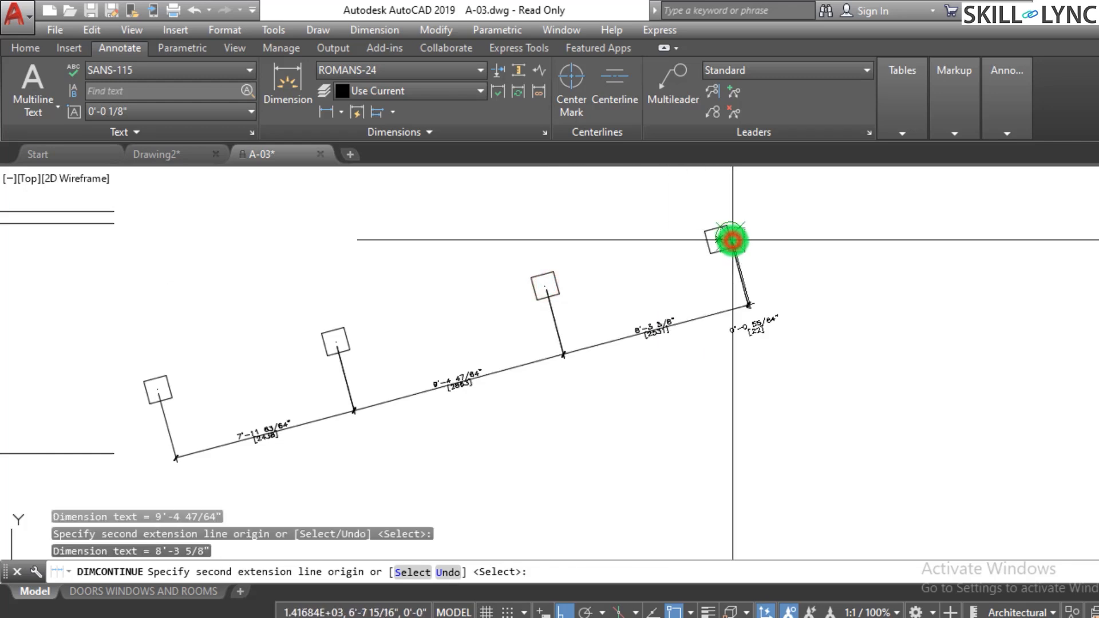
key(Escape)
- Move the last dimension's extension line origin to the centre of the fourth square
click(760, 267)
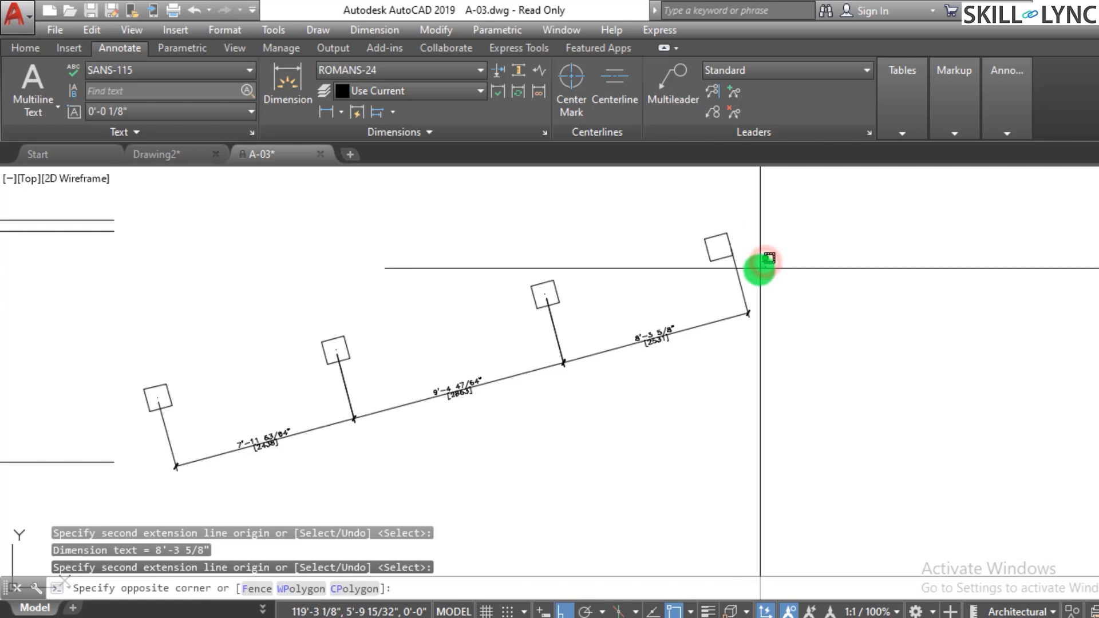
click(733, 286)
scroll(736, 251, up, 4)
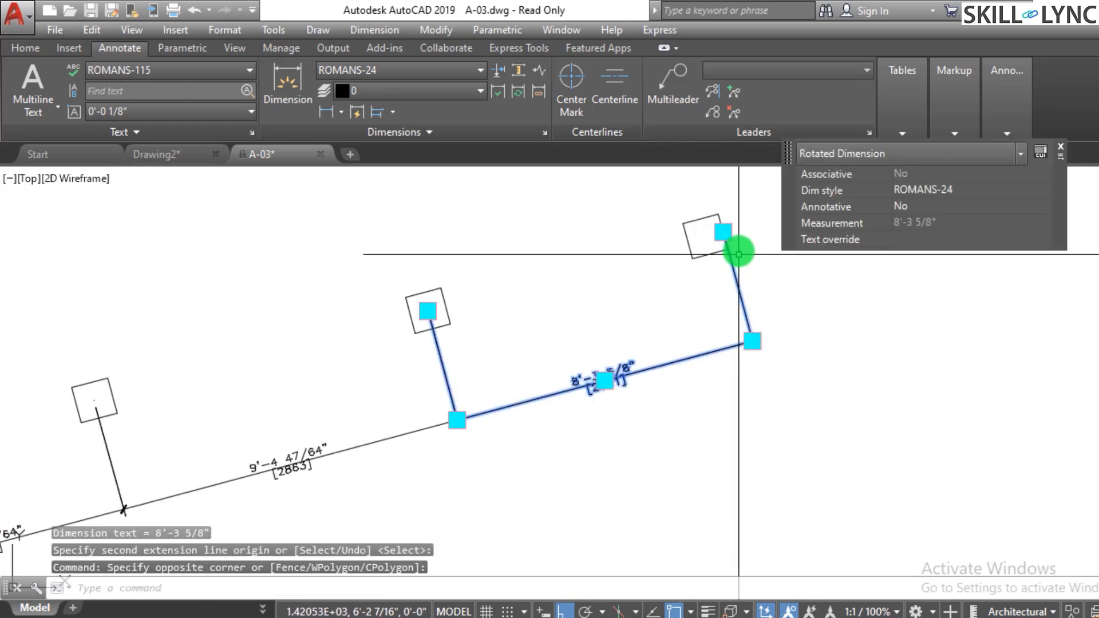
click(723, 230)
click(693, 246)
key(Escape)
key(Escape)
key(Escape)
scroll(716, 306, down, 4)
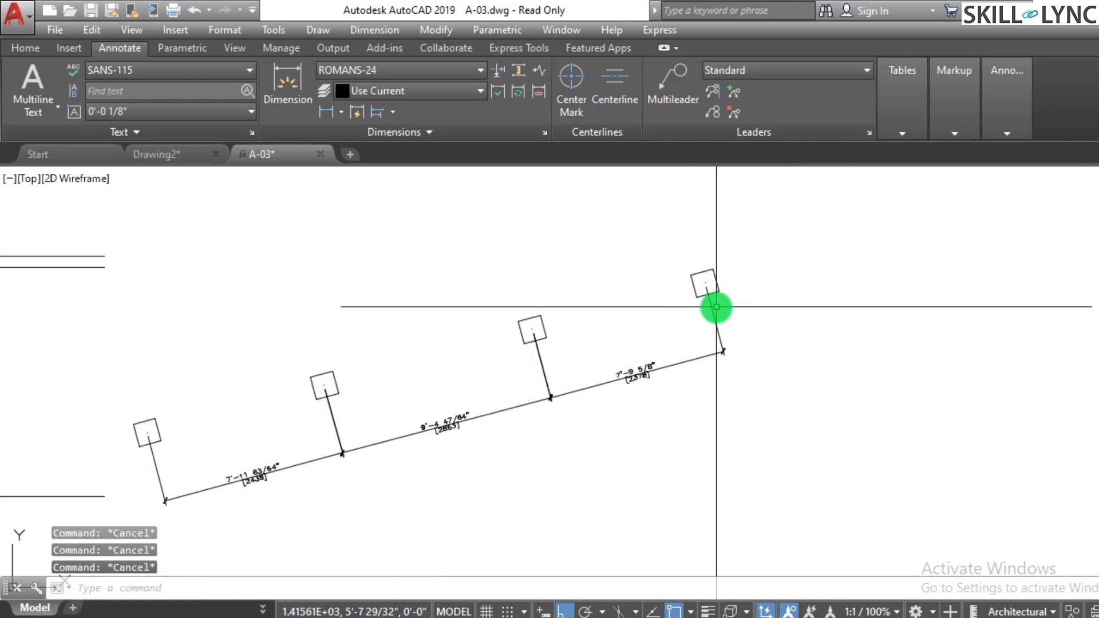
- Add an aligned dimension between the first two squares, placed above them
scroll(716, 307, down, 2)
scroll(430, 469, up, 2)
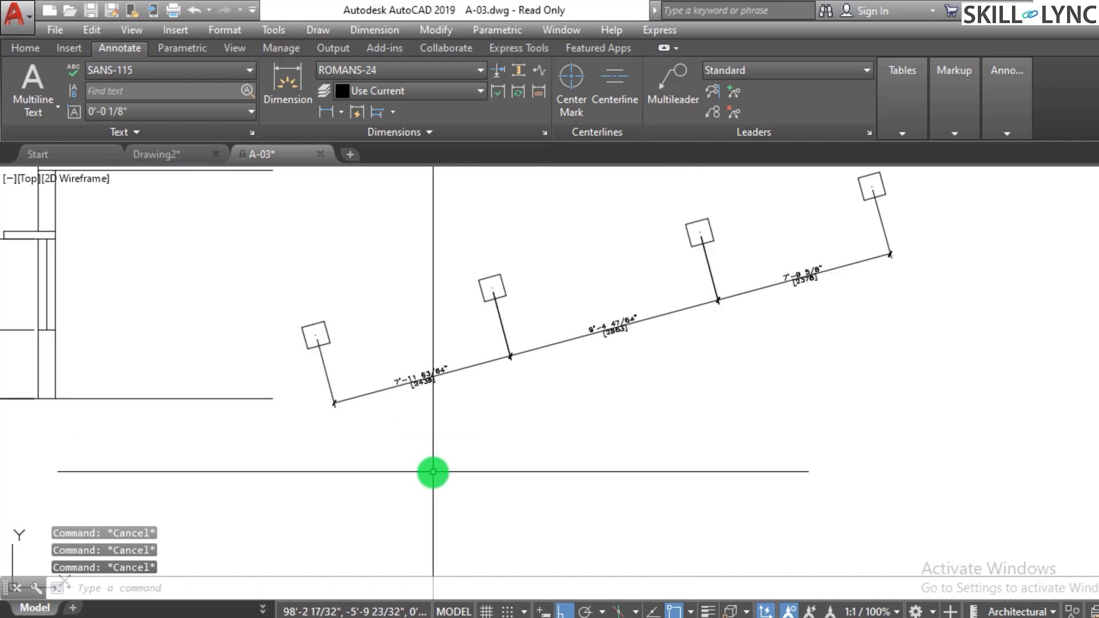
scroll(492, 474, down, 2)
scroll(451, 321, up, 2)
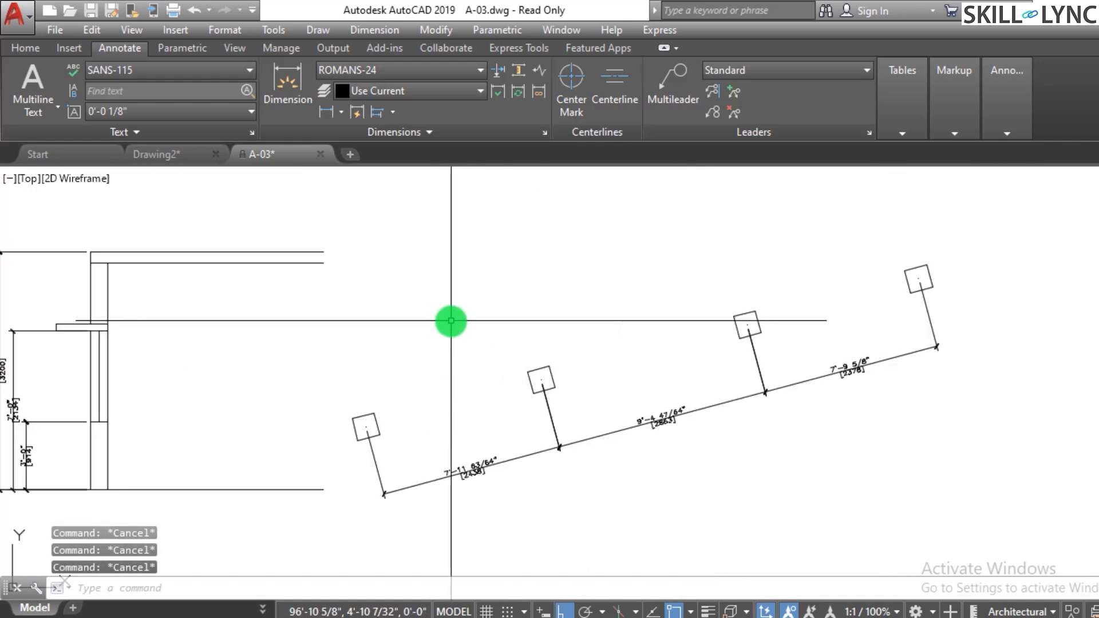
text(dimali)
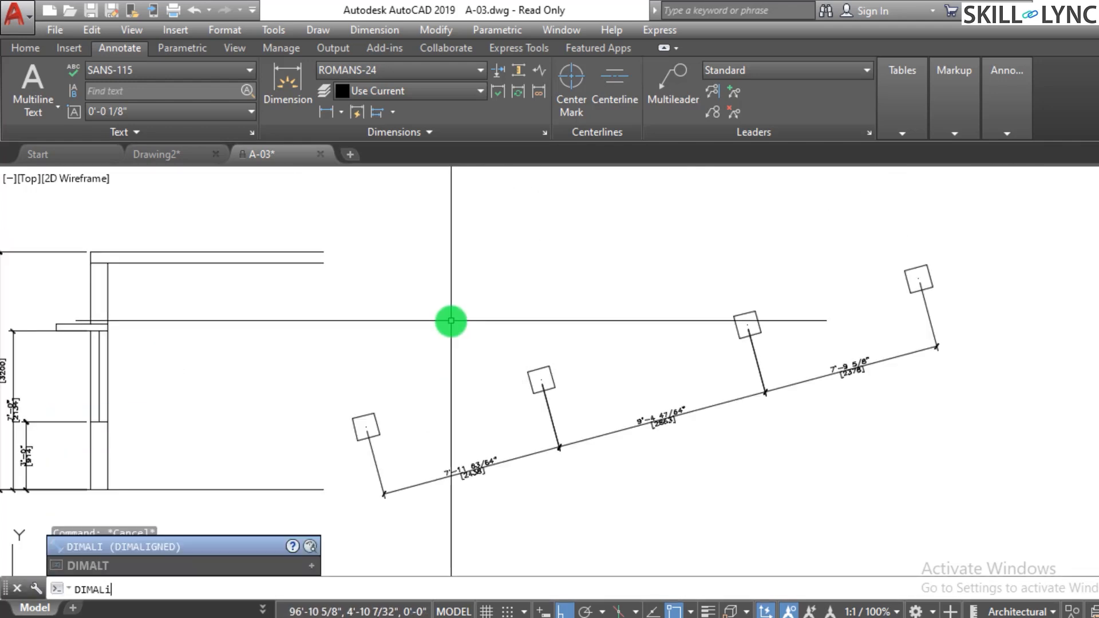
key(Return)
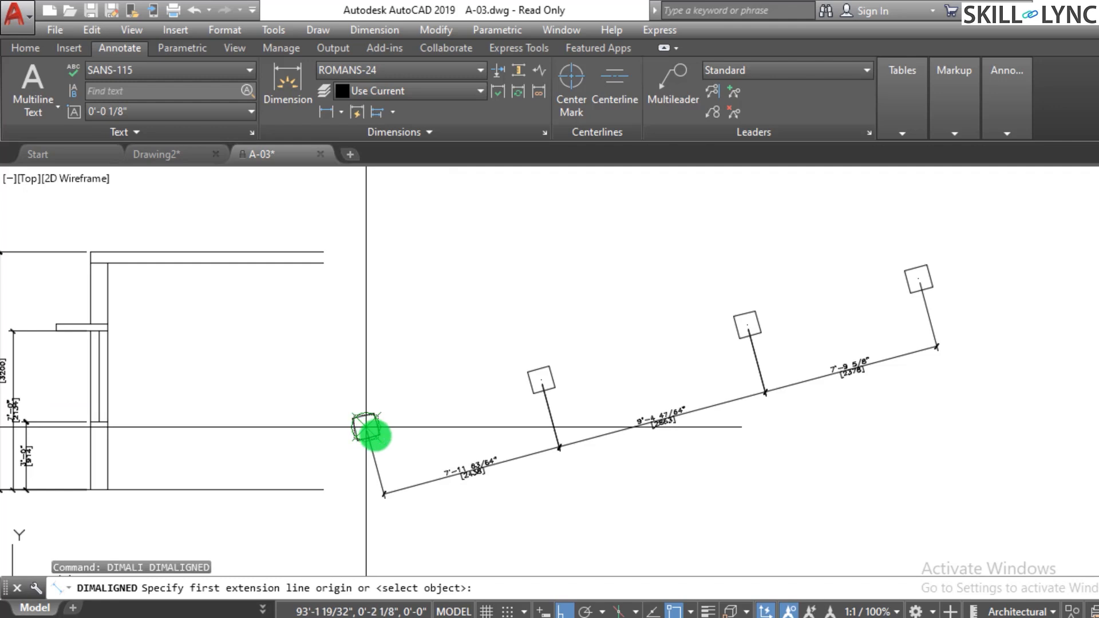
click(366, 427)
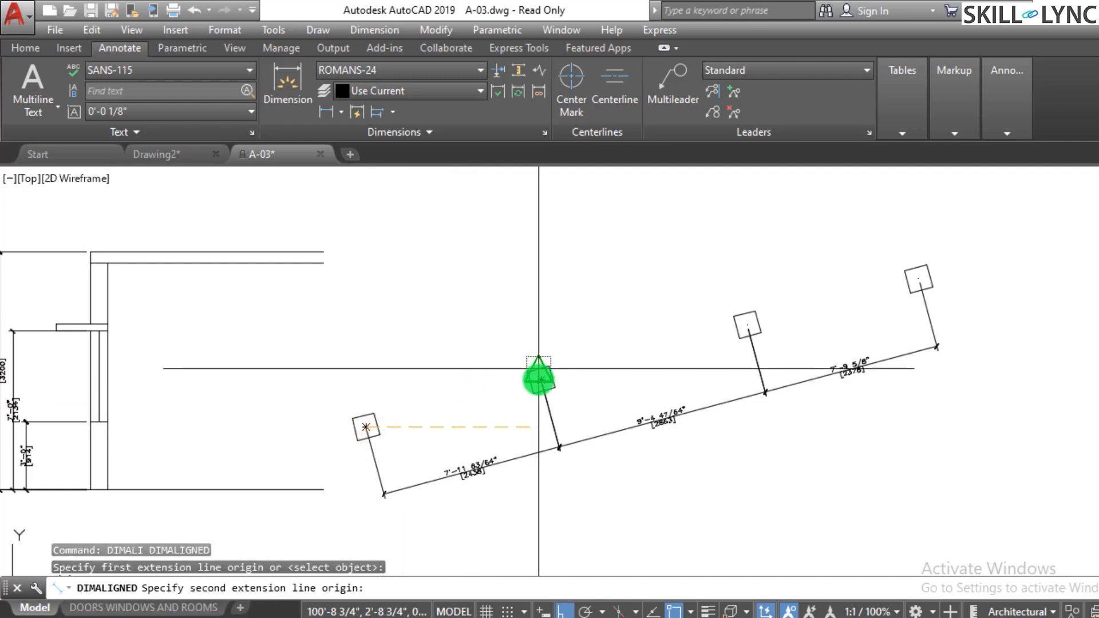
click(539, 382)
click(490, 332)
key(Escape)
key(Escape)
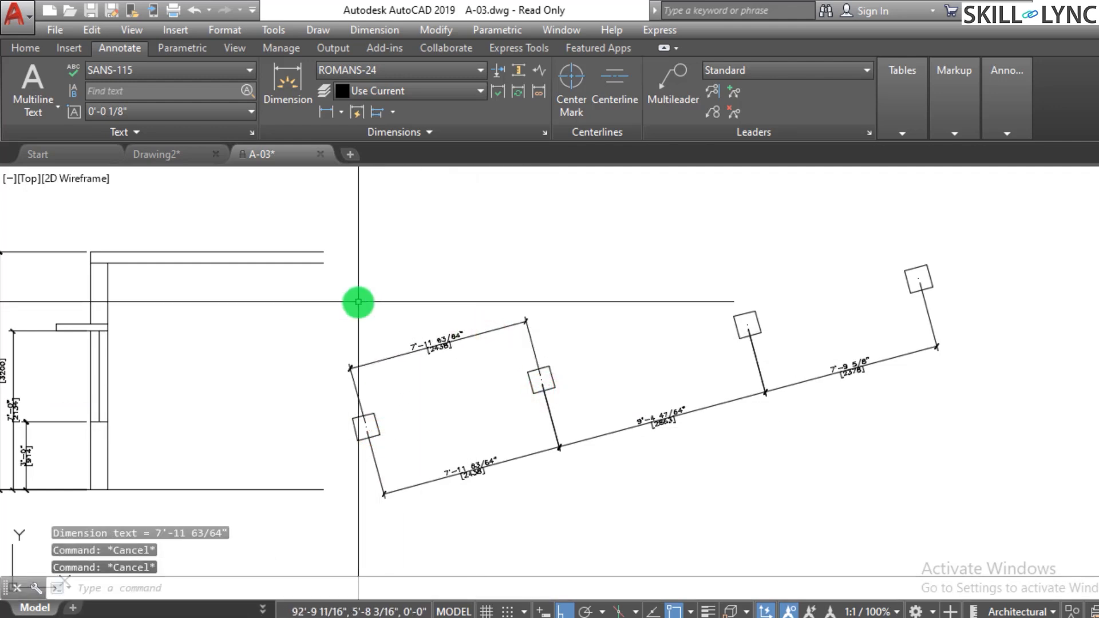
- Add baseline dimensions from the first square to the third and fourth squares
text(dimbase)
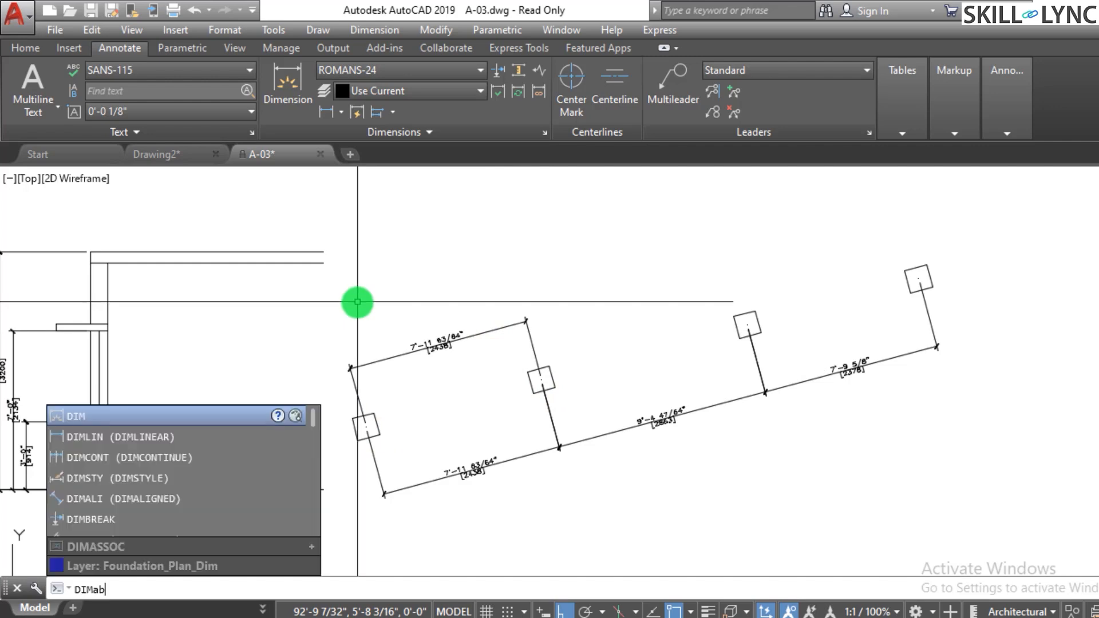
key(Return)
click(766, 392)
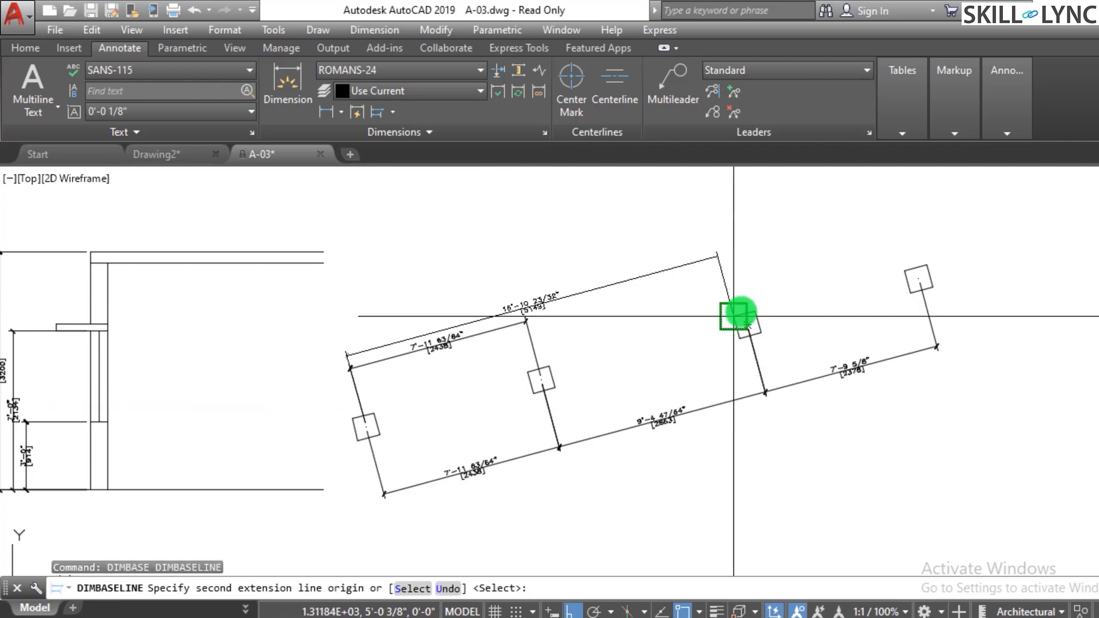
click(743, 324)
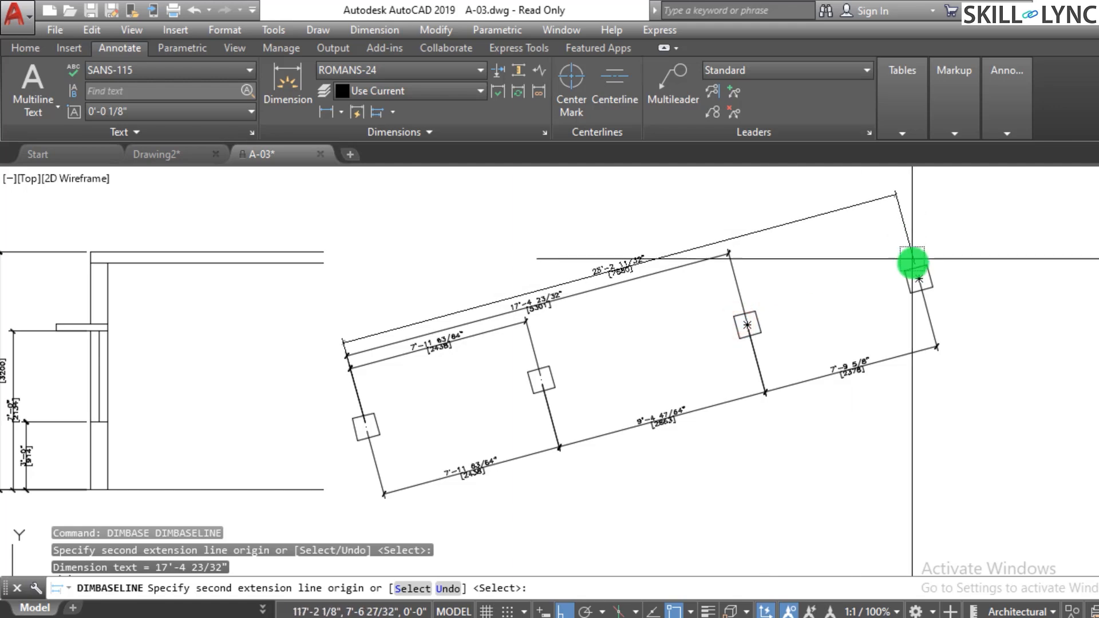
click(918, 284)
key(Escape)
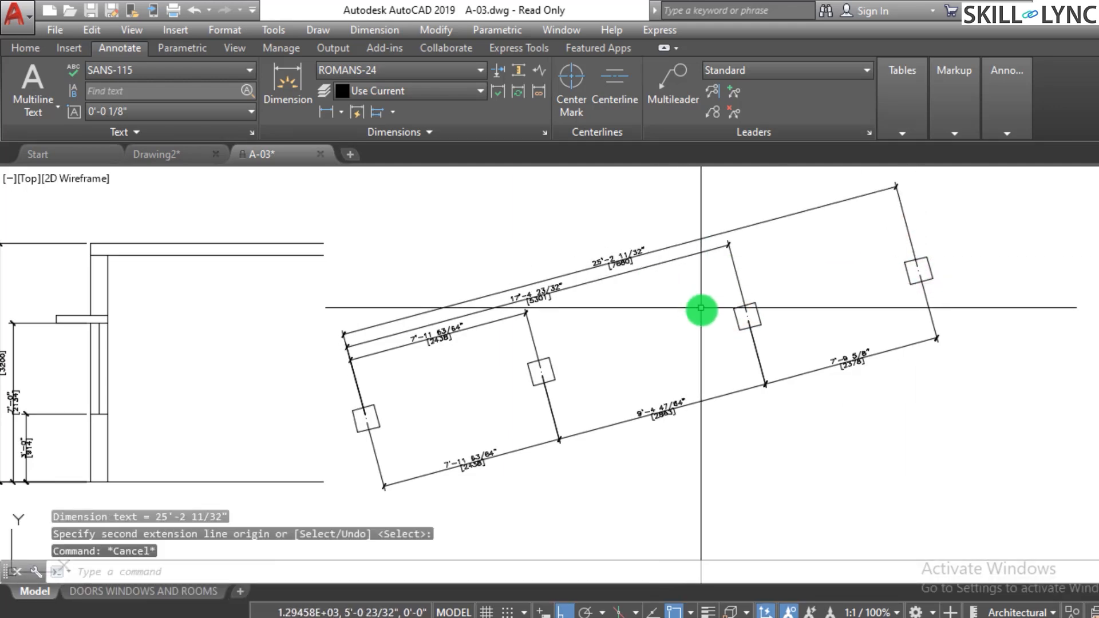
- Erase the rotated squares together with all their aligned dimensions
scroll(701, 329, down, 2)
scroll(702, 331, up, 2)
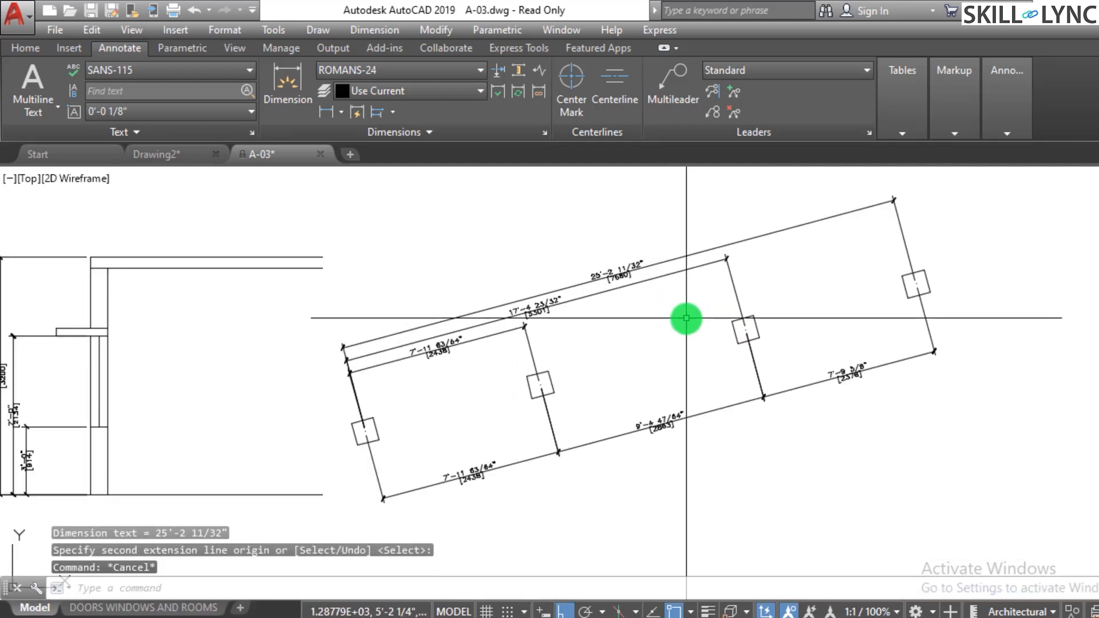
click(781, 474)
click(305, 267)
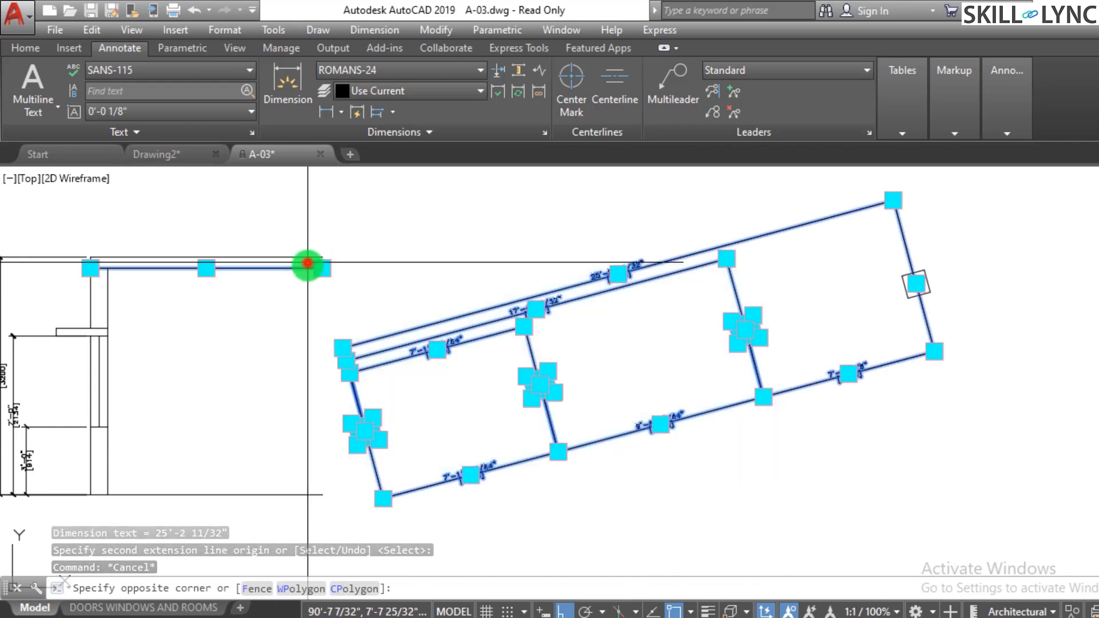
text(e)
key(Return)
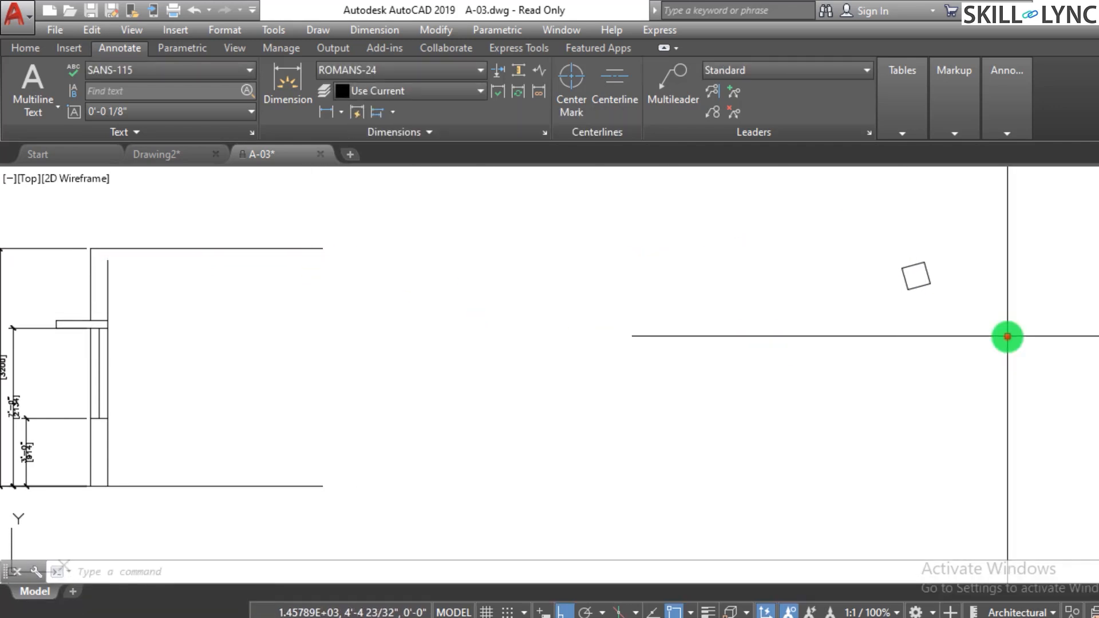
click(1007, 336)
key(Escape)
key(Escape)
scroll(572, 372, down, 3)
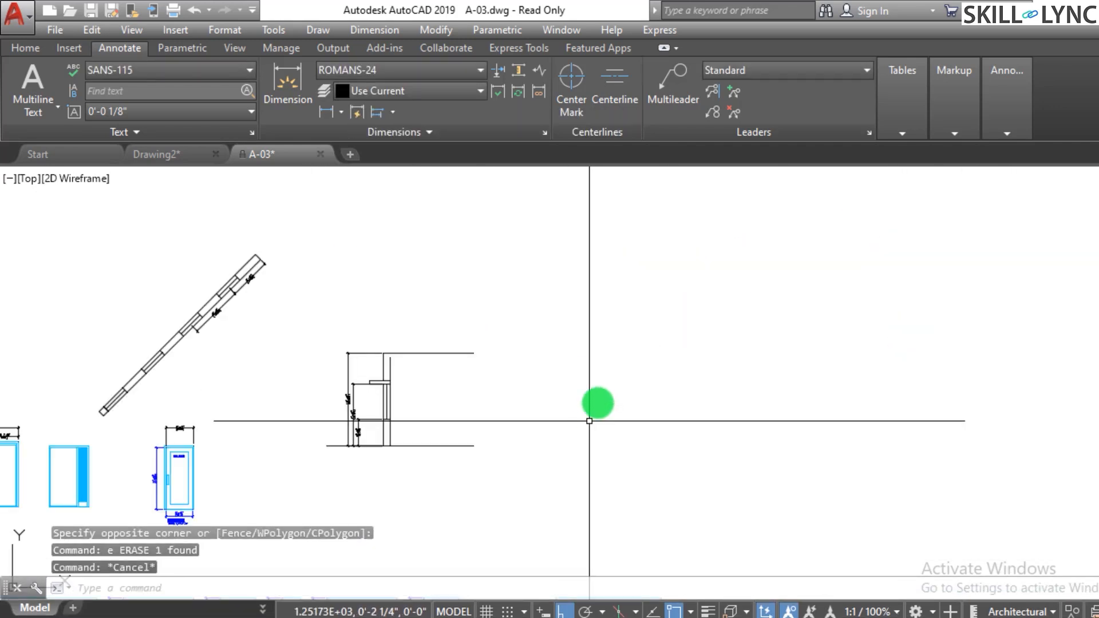
scroll(598, 401, up, 3)
text(a)
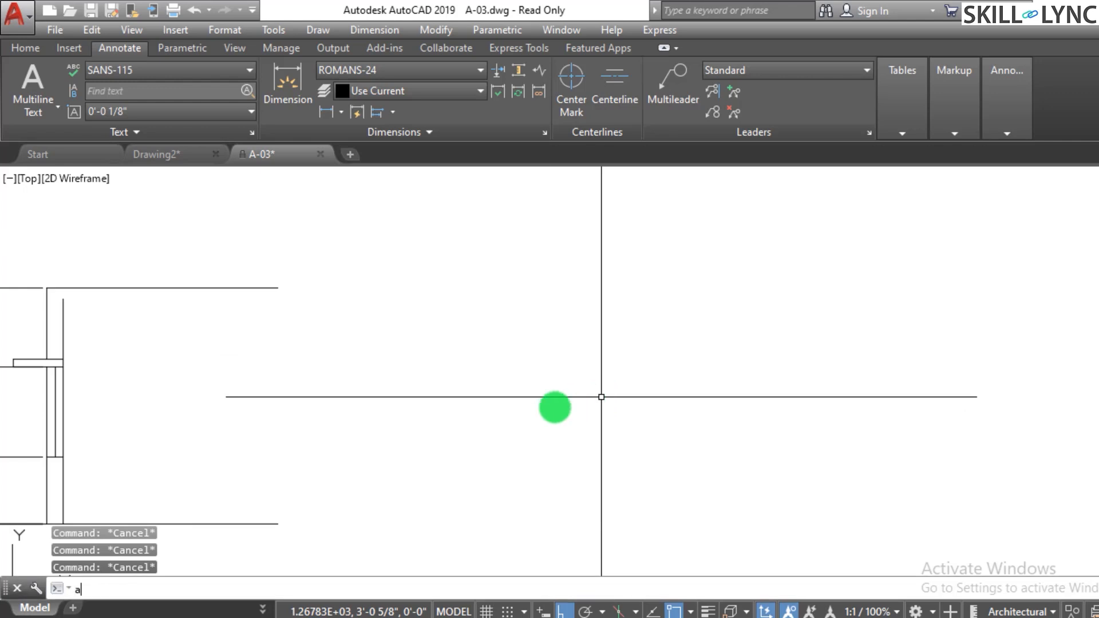
key(Return)
key(Escape)
key(Escape)
- Draw a vertical line as the reference for the angle exercise
text(l)
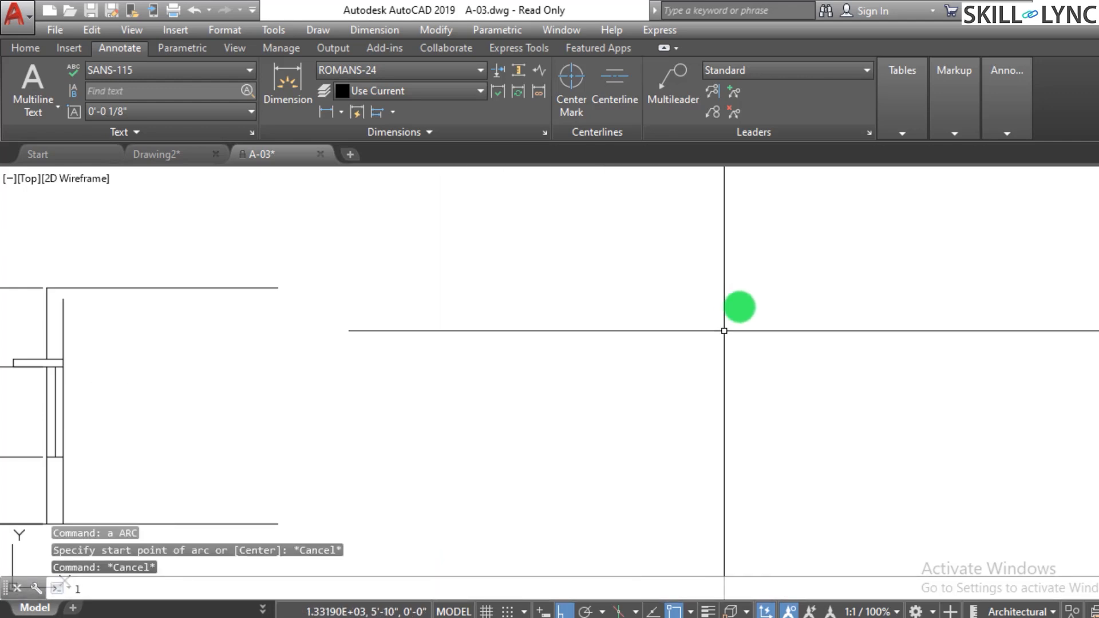
key(Return)
click(769, 228)
click(760, 386)
key(Escape)
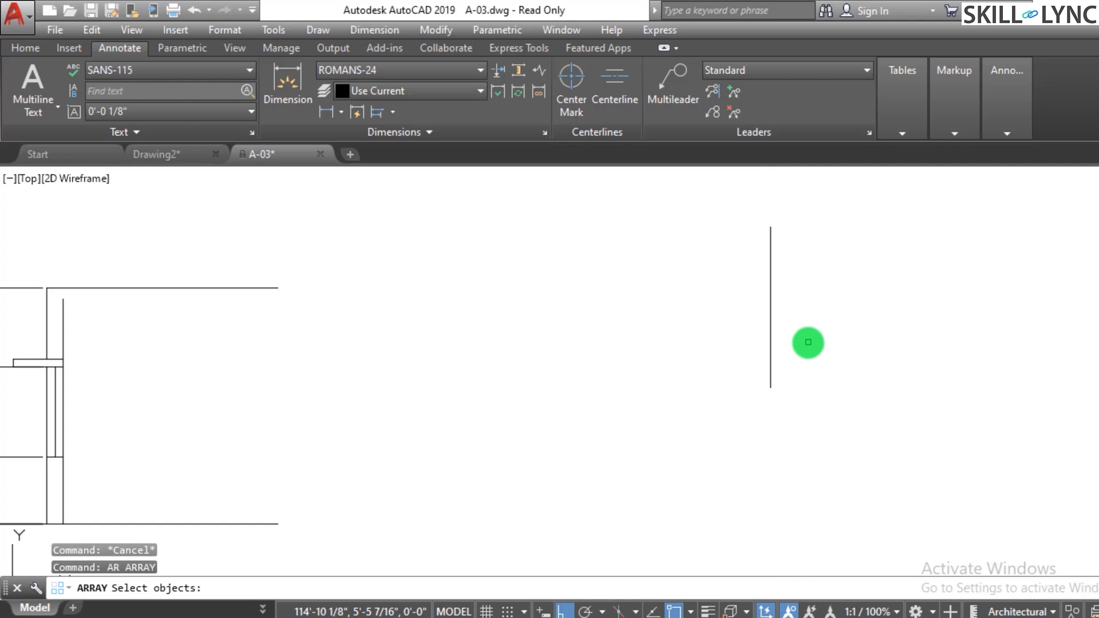
- Turn off Ortho mode and draw four lines radiating from the vertical line's lower end at different angles
key(Escape)
text(l)
key(Return)
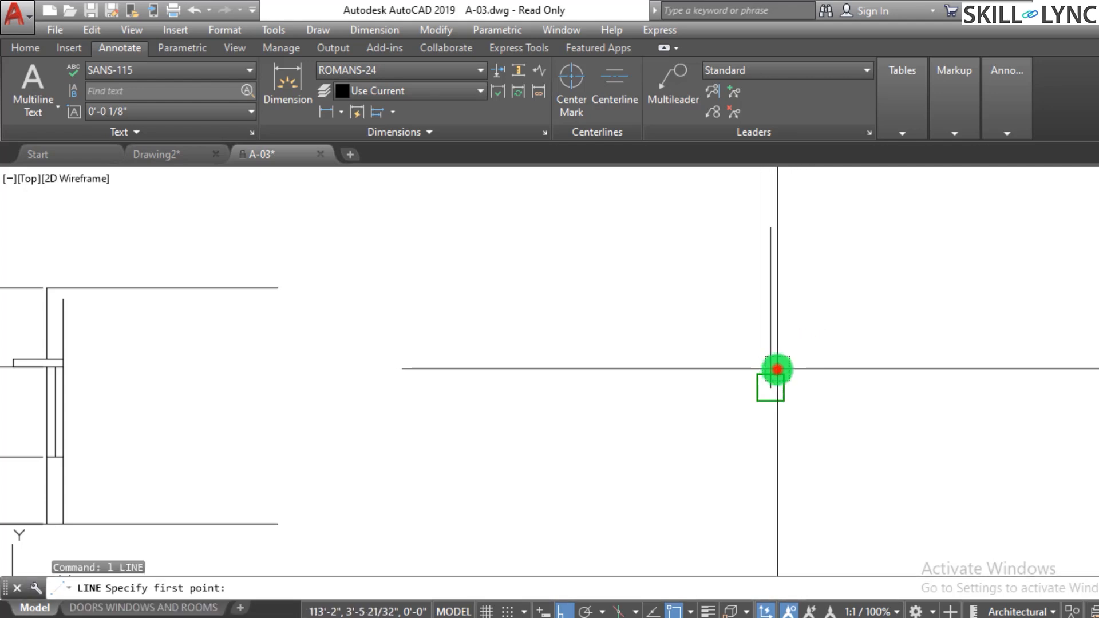
click(777, 369)
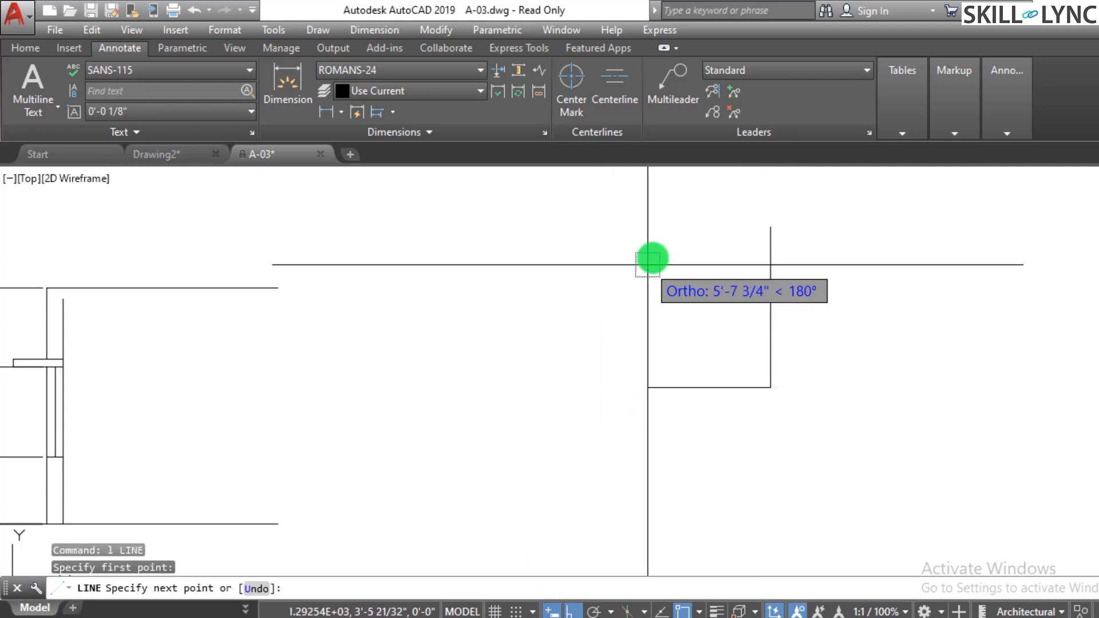
click(565, 613)
click(604, 257)
key(Escape)
key(Return)
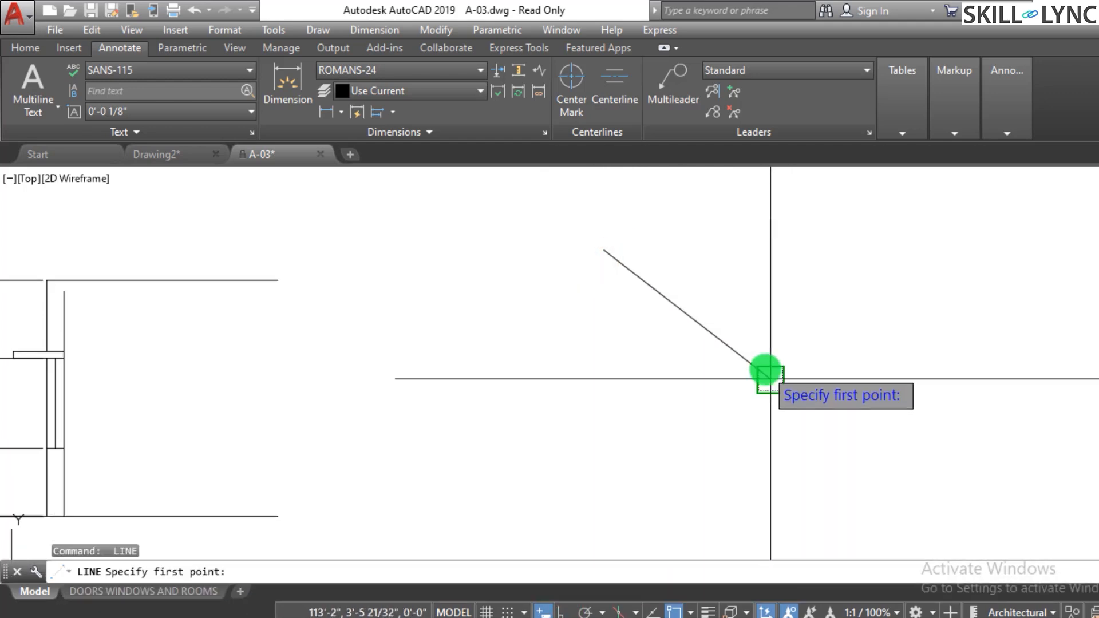
click(768, 374)
click(489, 407)
key(Escape)
key(Return)
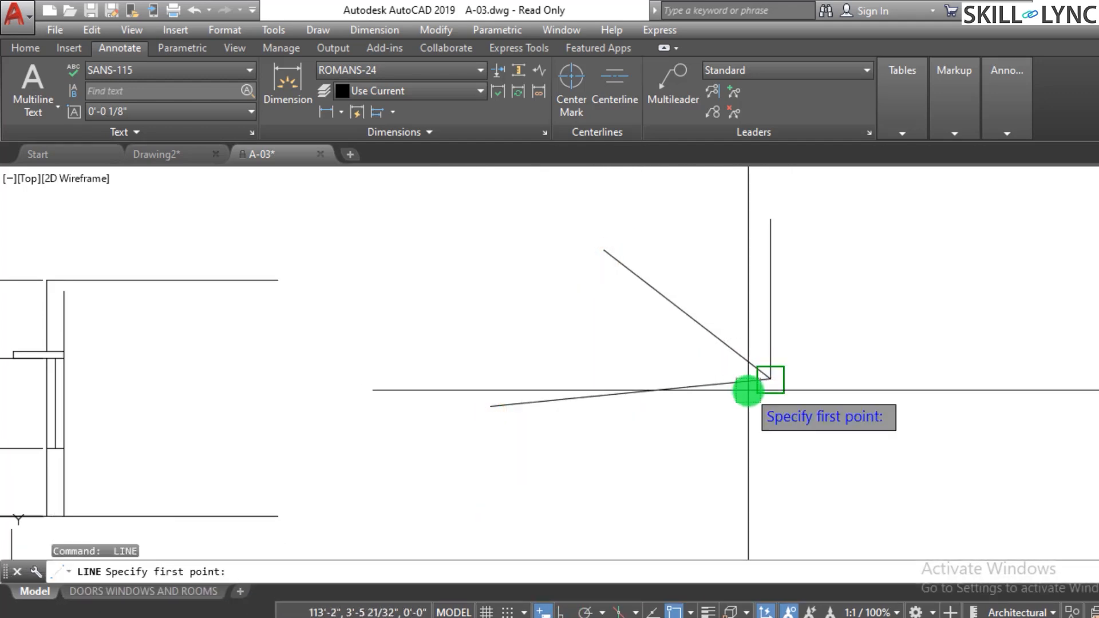
click(748, 388)
click(621, 499)
key(Escape)
key(Return)
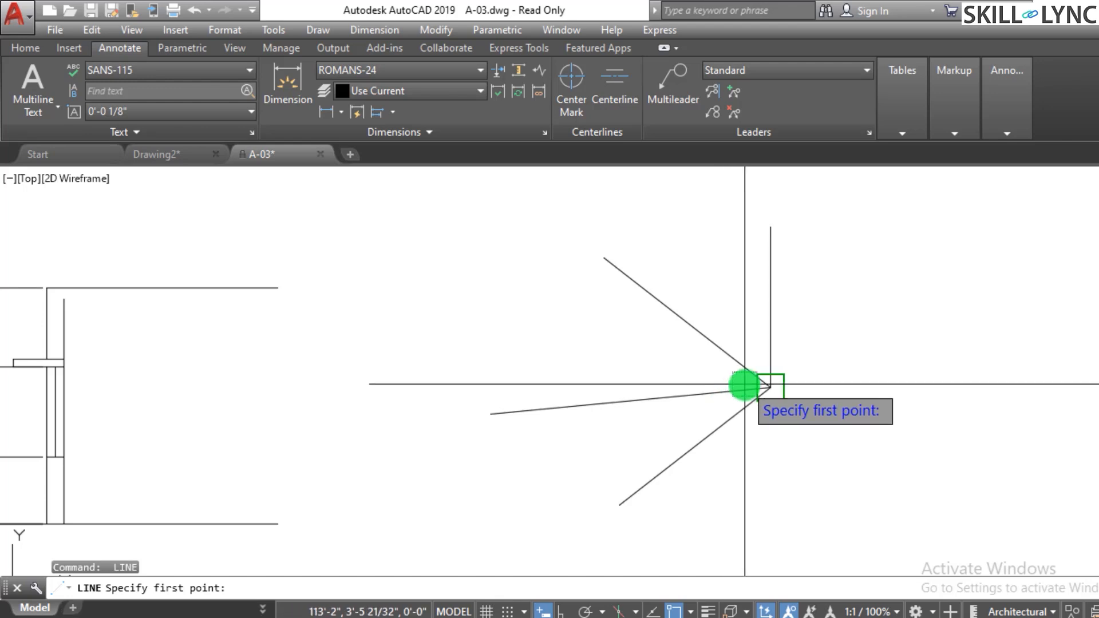
click(745, 385)
click(745, 521)
key(Escape)
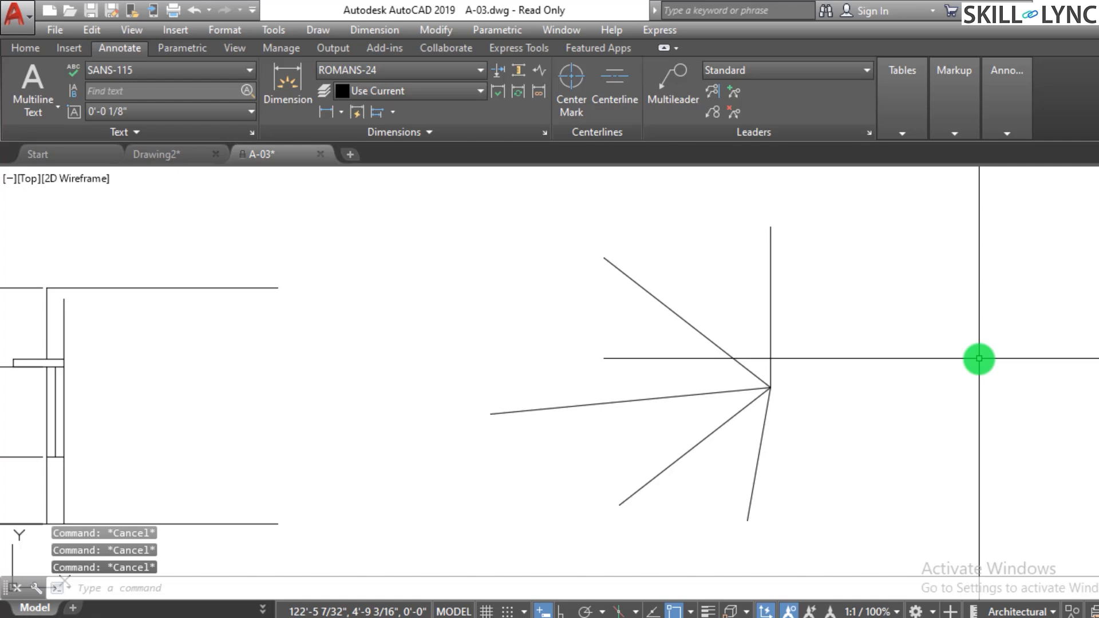
- Add an angular dimension between the upper slanted line and the vertical line
text(dimang)
key(Return)
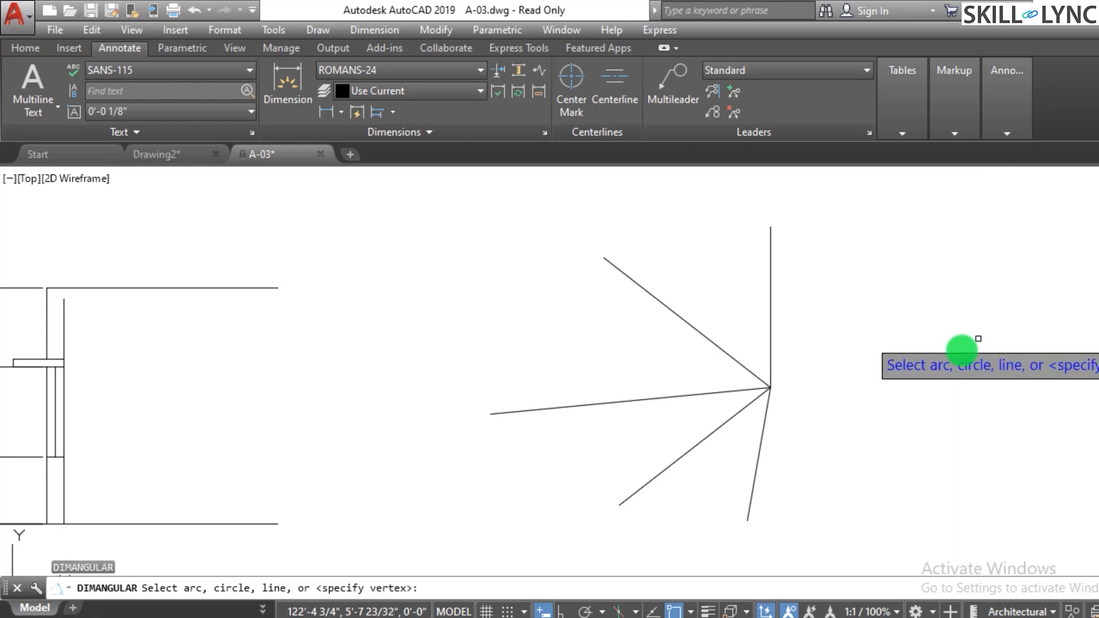
click(715, 343)
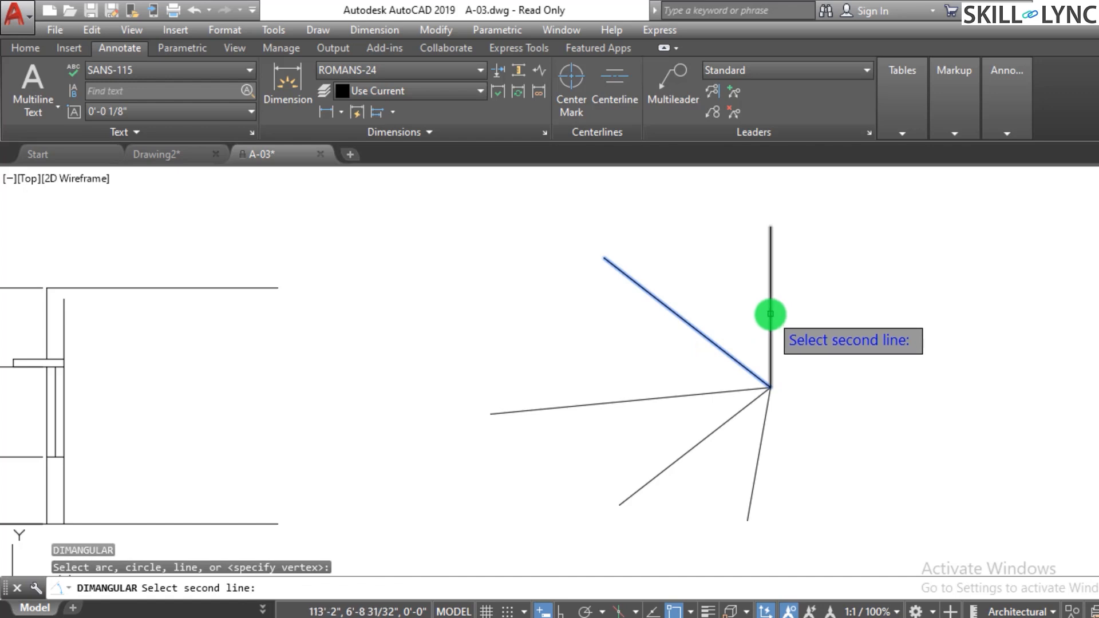
click(770, 314)
click(728, 288)
key(Escape)
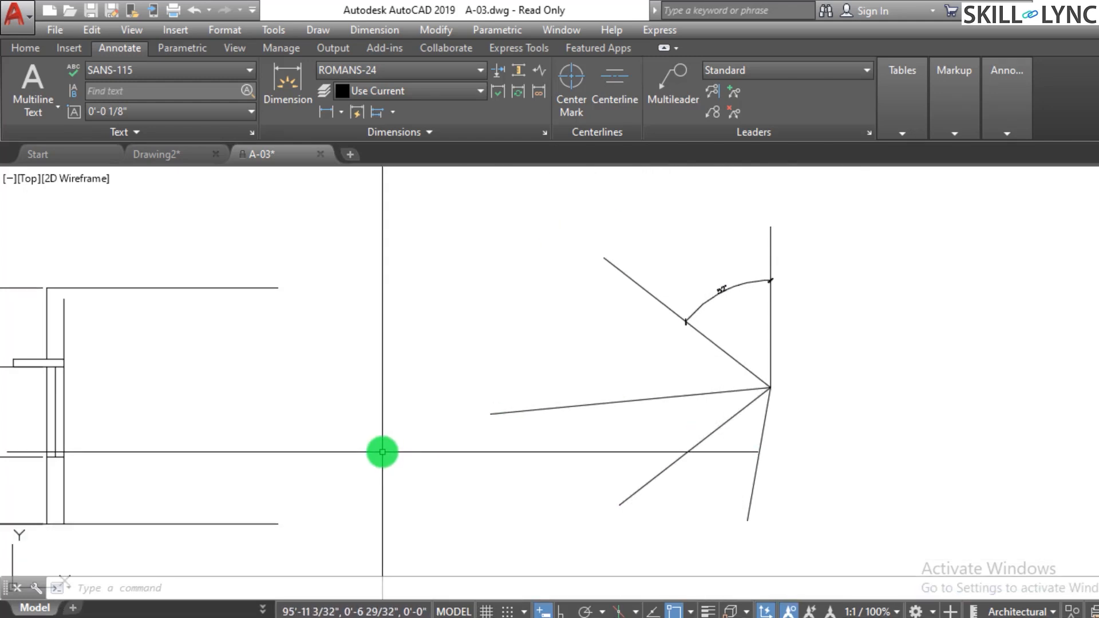
scroll(382, 451, down, 2)
scroll(634, 455, up, 4)
scroll(634, 455, down, 3)
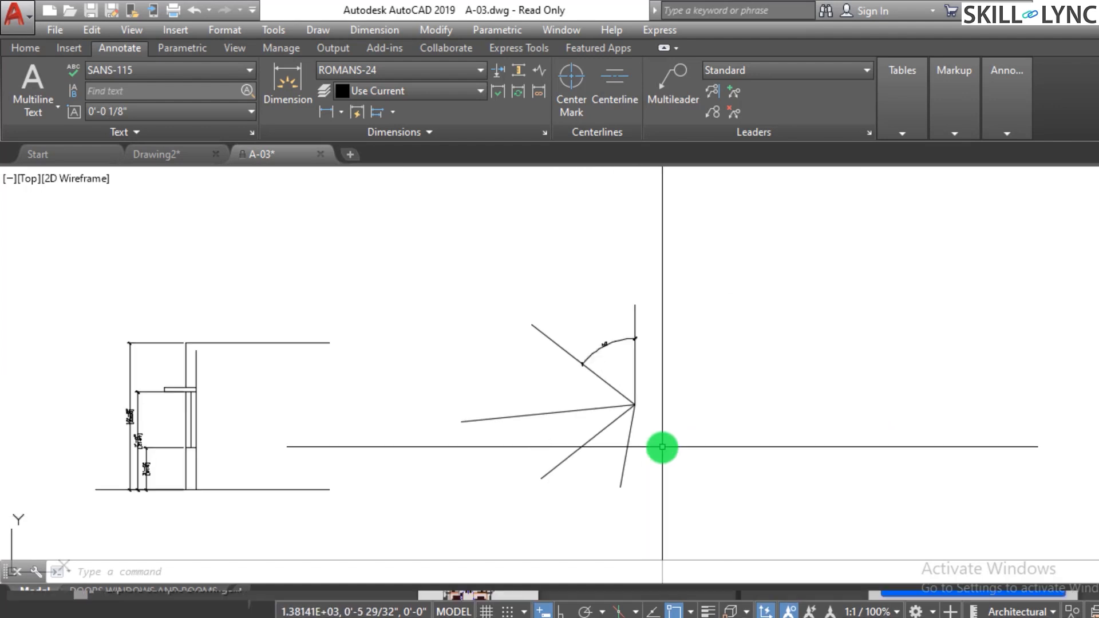
scroll(662, 447, up, 1)
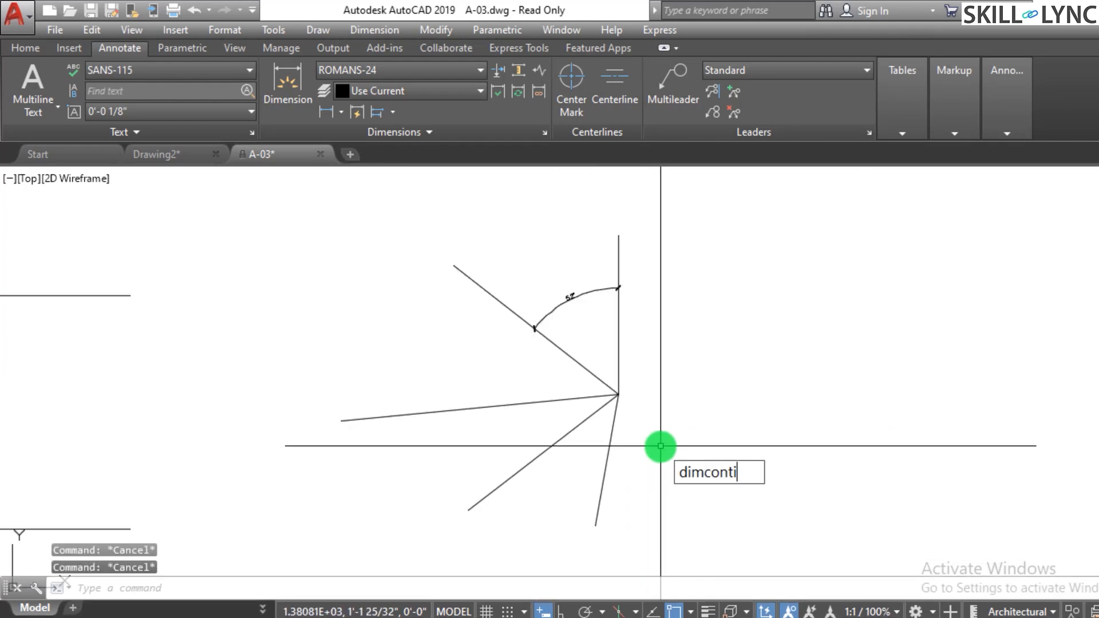
key(Escape)
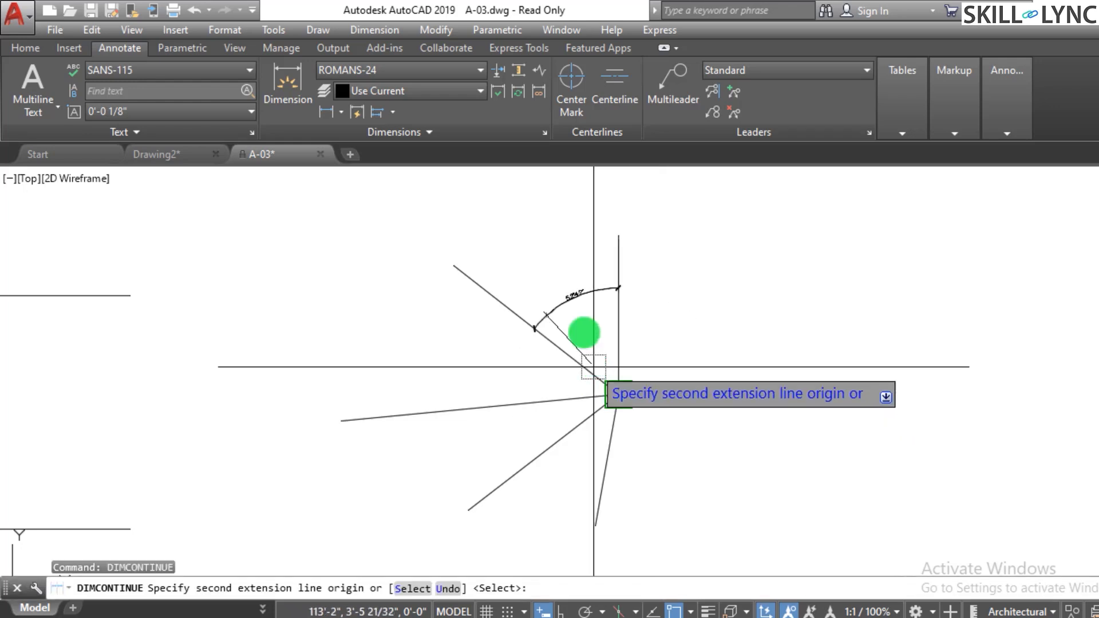
key(Return)
click(547, 312)
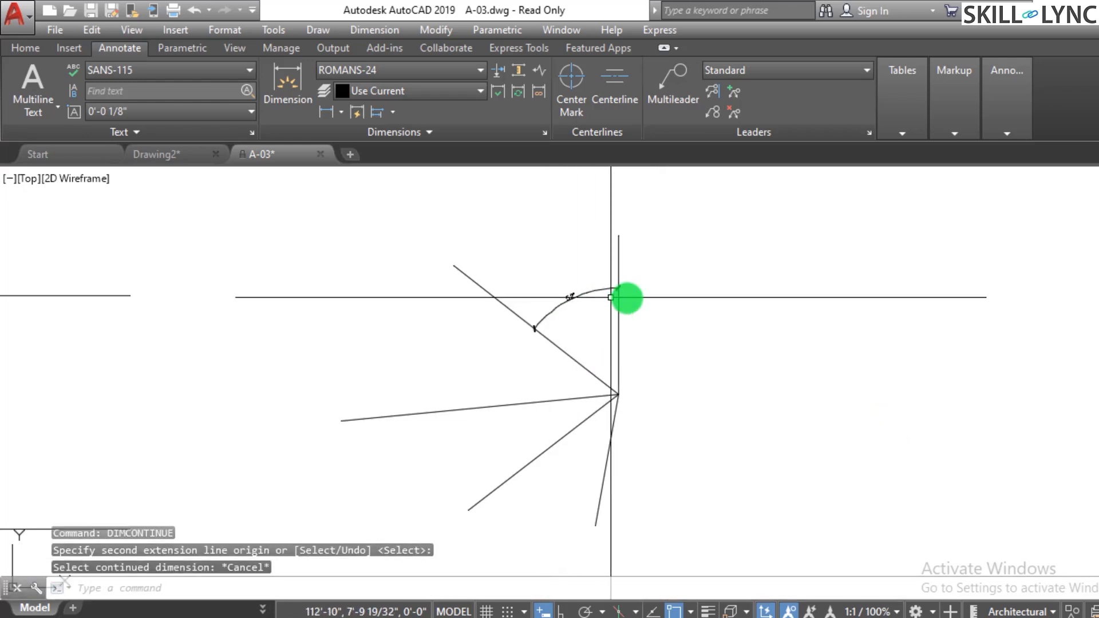
key(Escape)
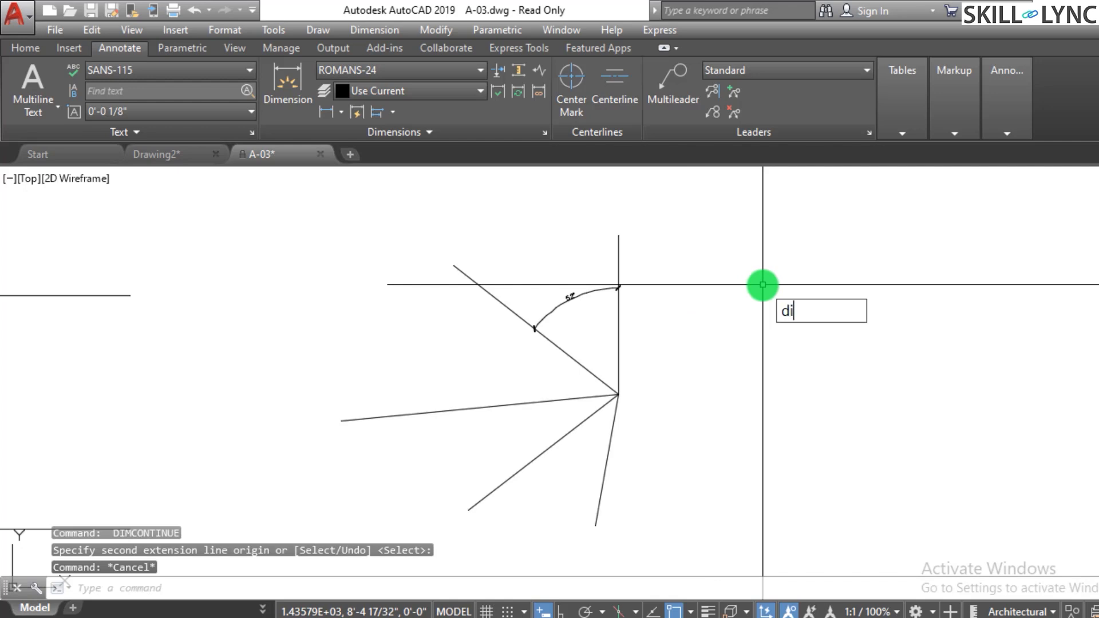
- Add continued angular dimensions from the first angle dimension across each successive radiating line
text(dimcontinue)
key(Return)
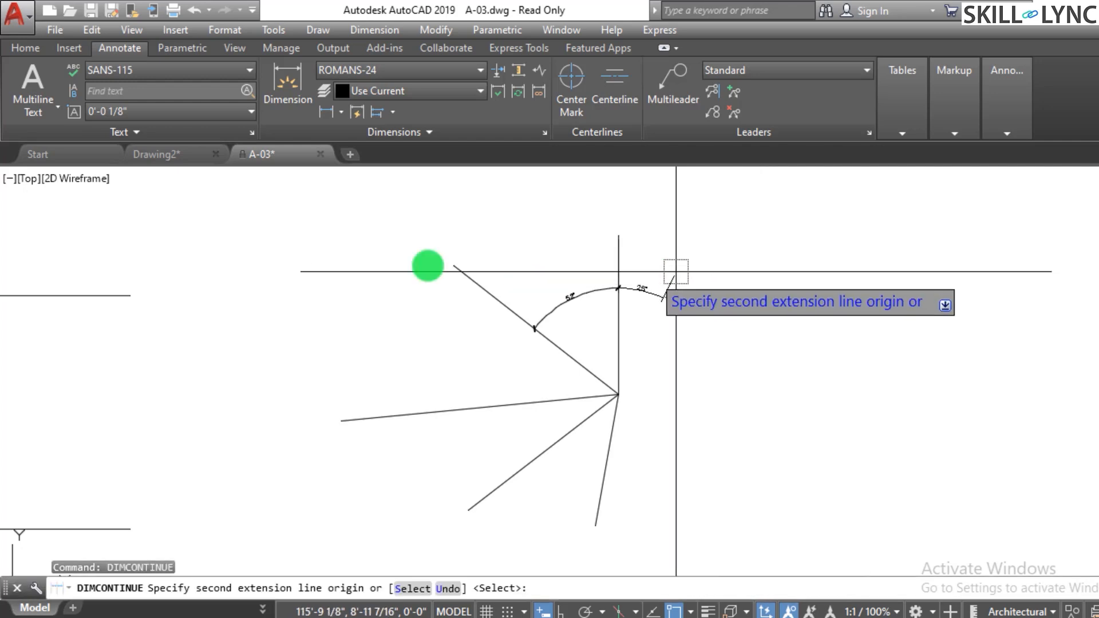
scroll(630, 281, up, 2)
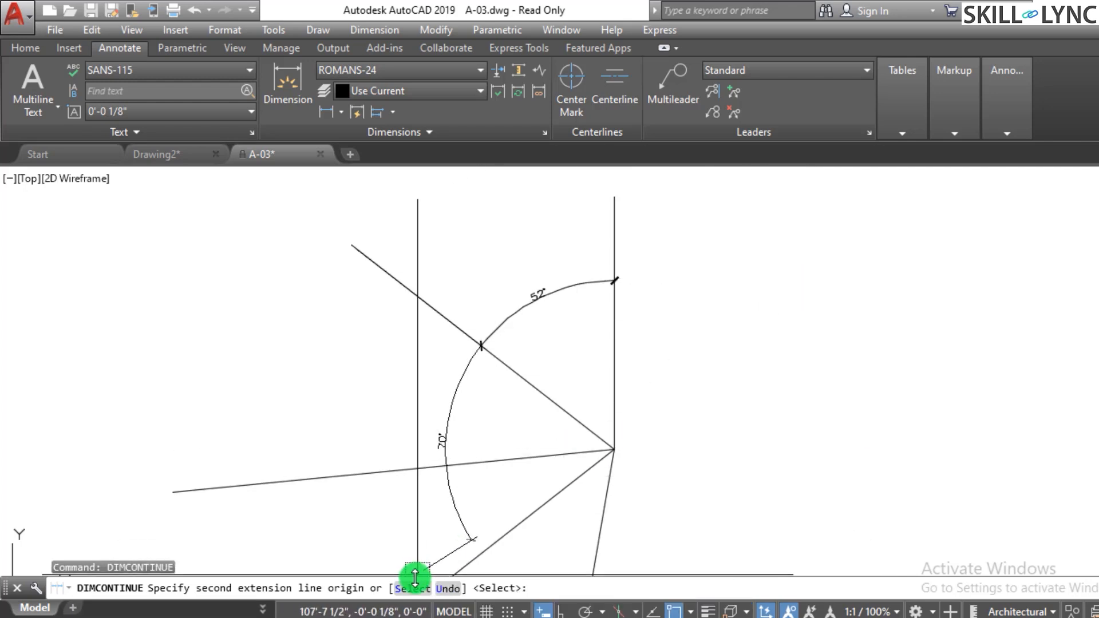
click(411, 588)
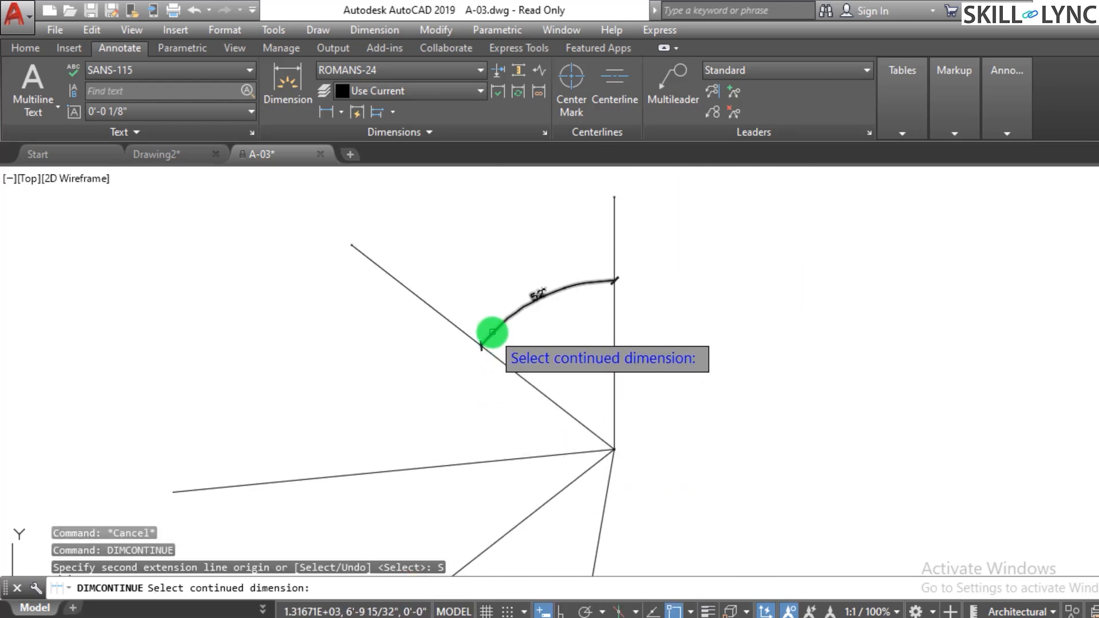
click(492, 332)
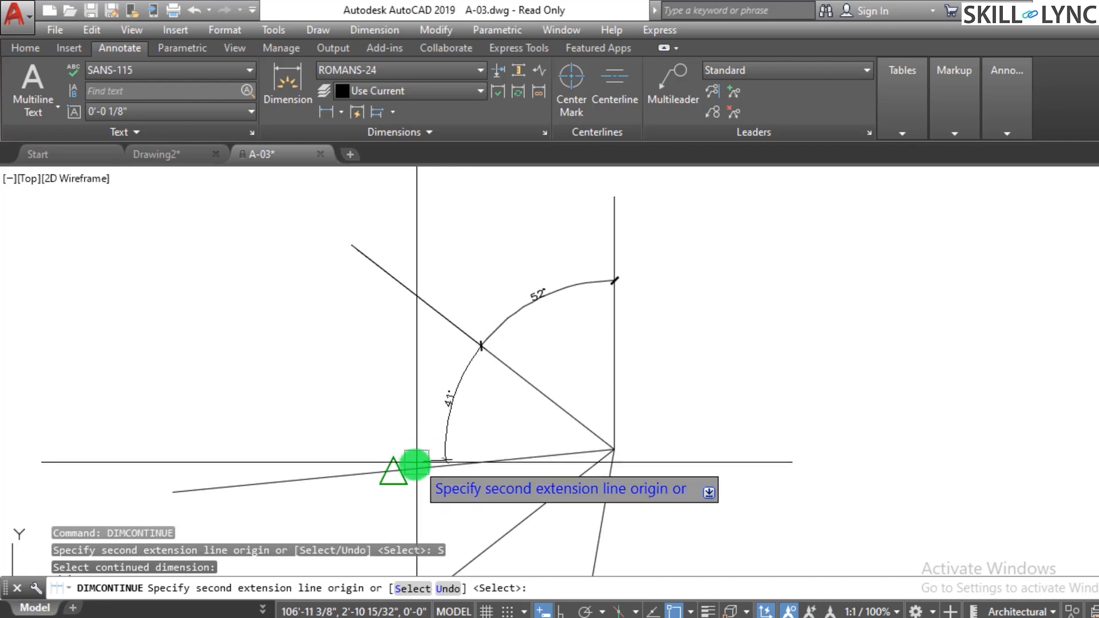
click(393, 471)
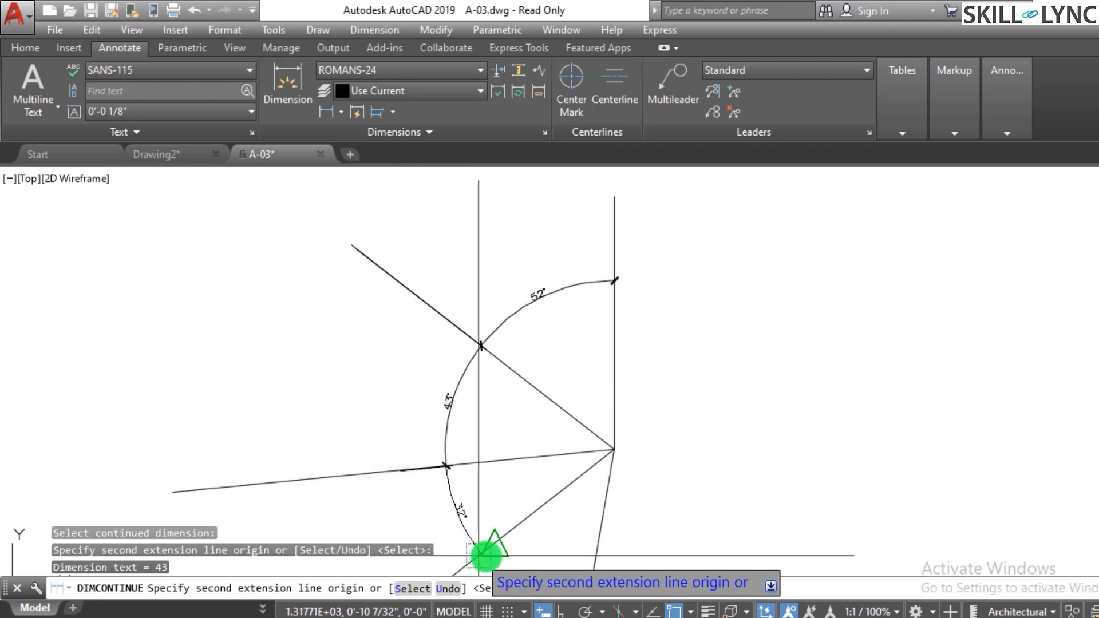
click(486, 557)
scroll(533, 372, down, 2)
scroll(570, 492, up, 2)
click(570, 496)
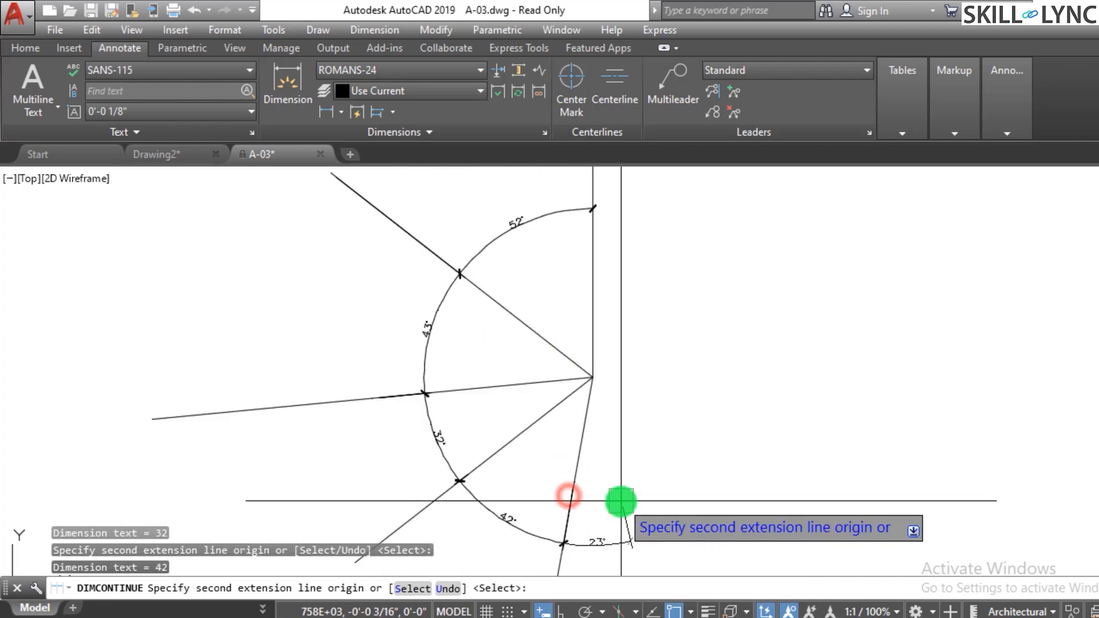
key(Escape)
- Erase the continued angular dimensions, keeping only the first angle dimension
middle_drag(637, 491, 669, 536)
click(509, 397)
click(337, 392)
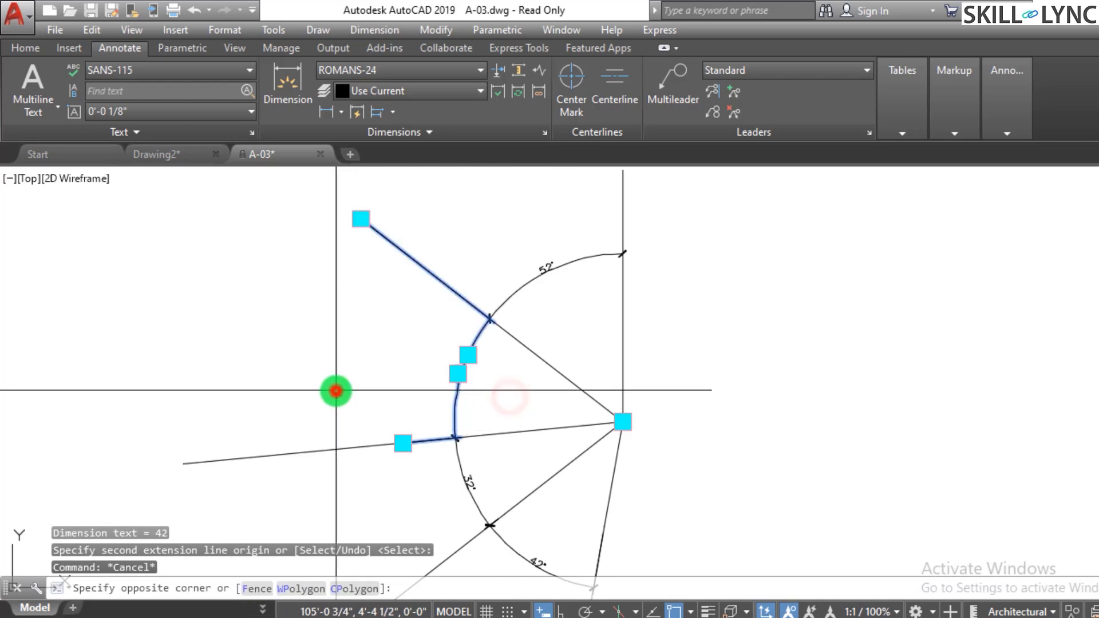
text(e)
key(Return)
click(478, 466)
click(429, 503)
text(e)
key(Return)
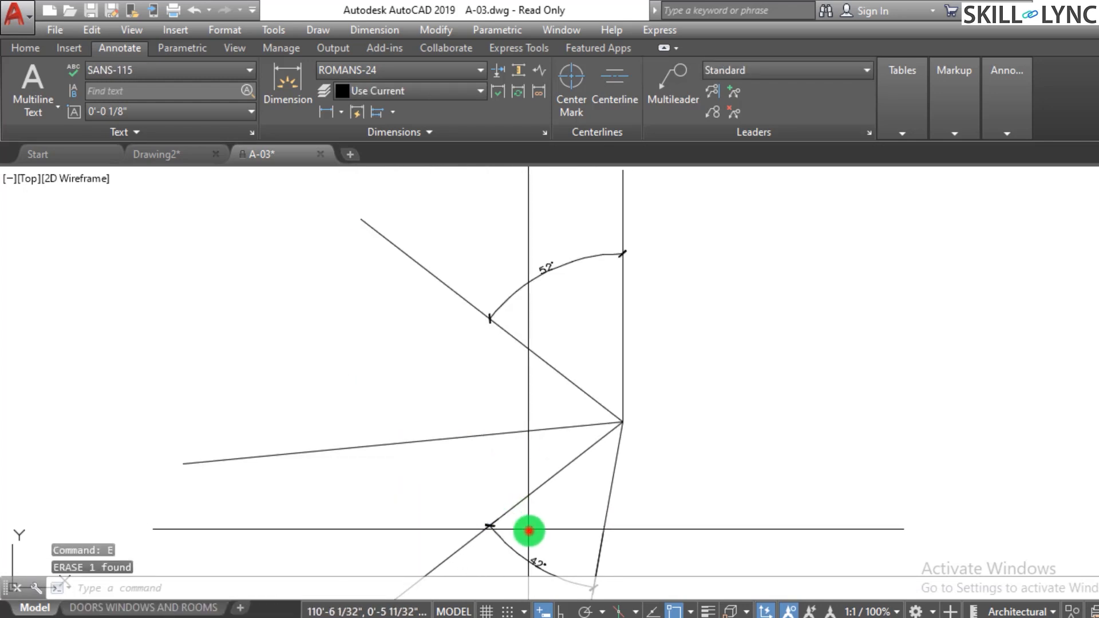
click(529, 530)
click(505, 557)
key(Delete)
key(Escape)
key(Escape)
key(Escape)
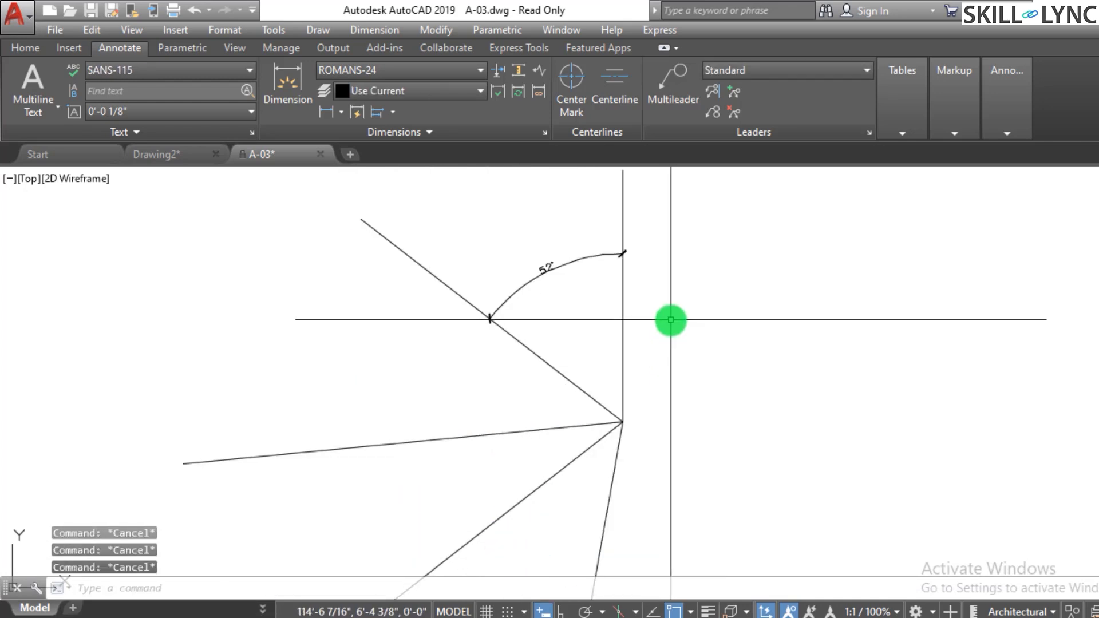
- Add baseline angular dimensions from the first angle dimension to each of the lower radiating lines
text(dimbas)
key(Return)
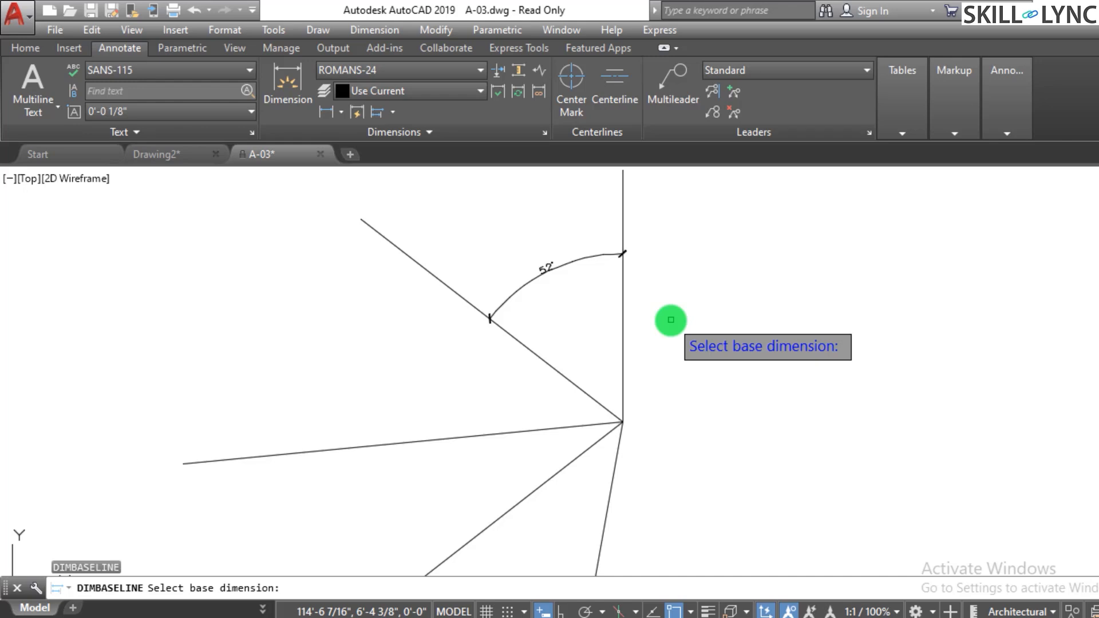
click(615, 254)
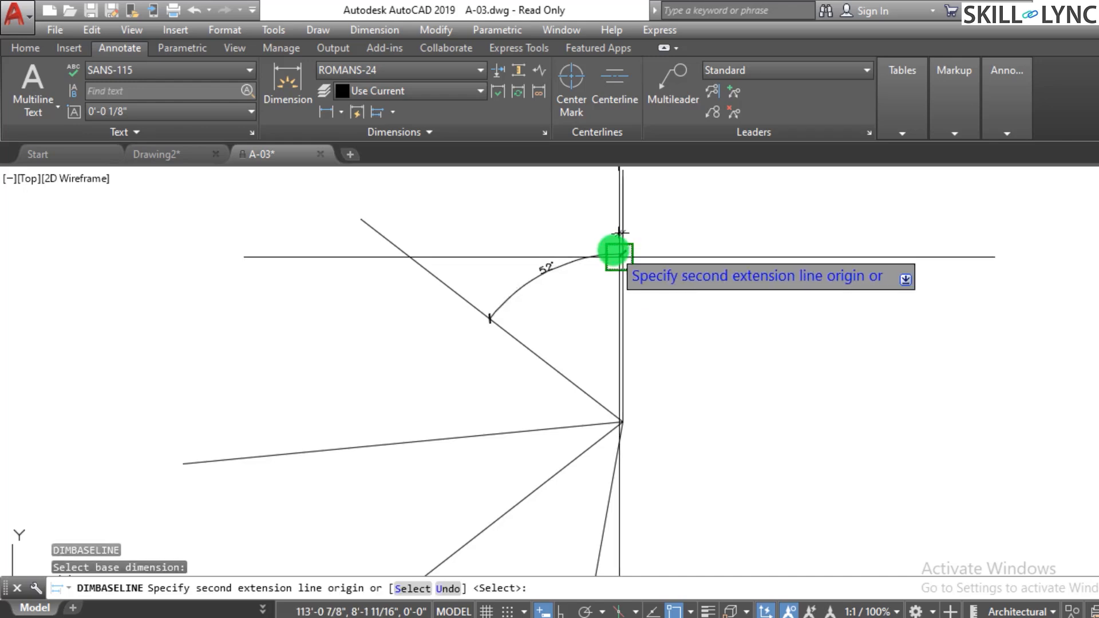
click(437, 443)
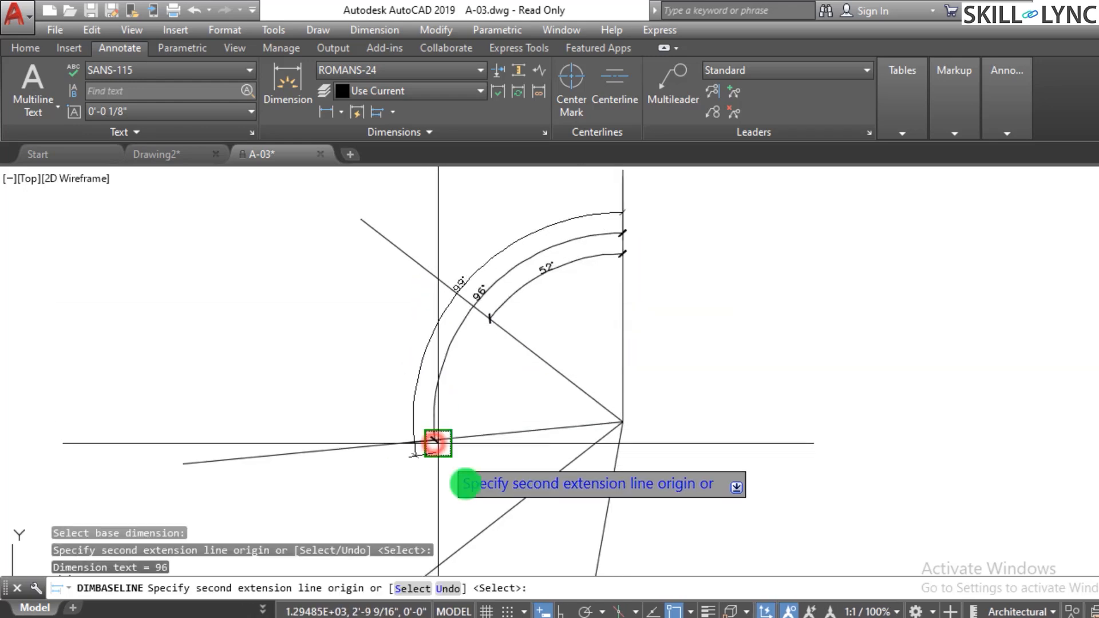
click(496, 520)
click(599, 548)
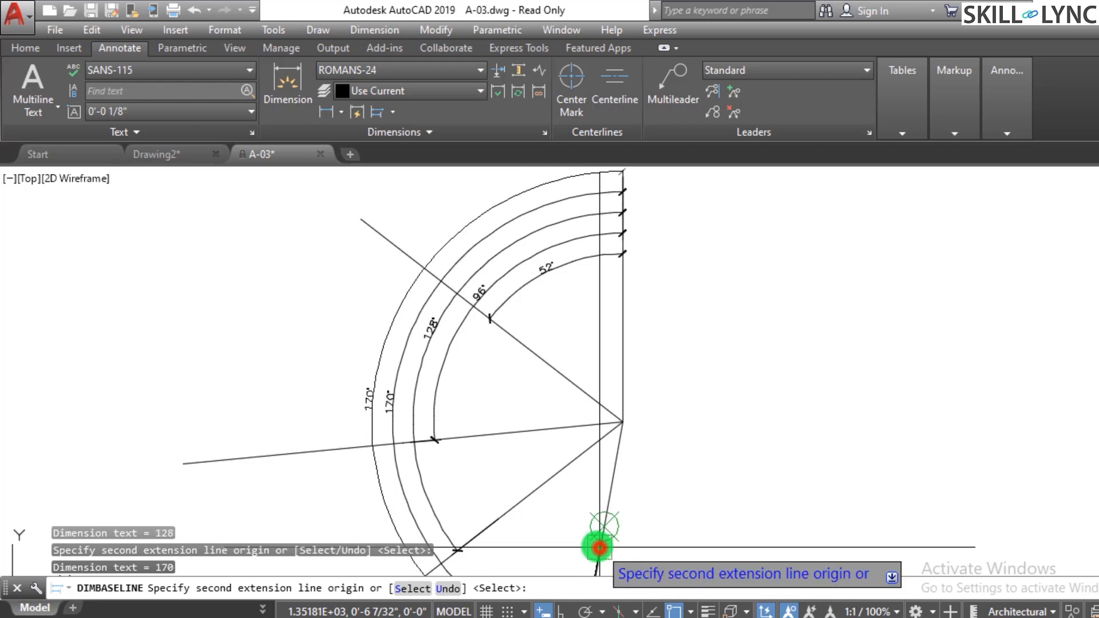
key(Escape)
- Erase the radiating lines together with all their angular dimensions
scroll(558, 434, down, 5)
scroll(560, 445, up, 3)
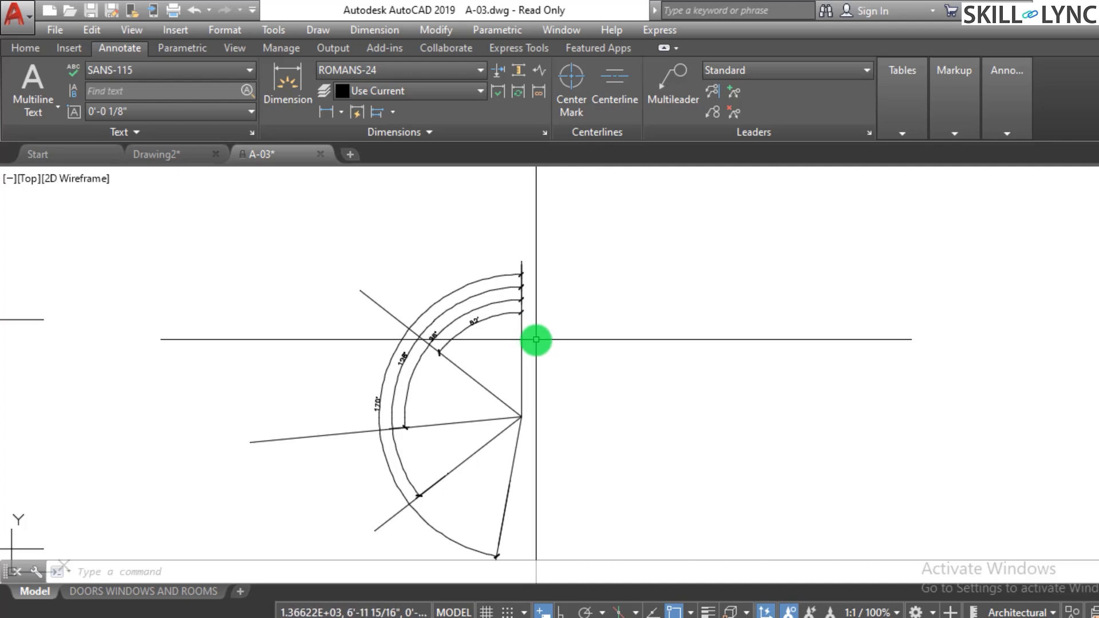
click(615, 502)
click(397, 319)
text(e)
key(Return)
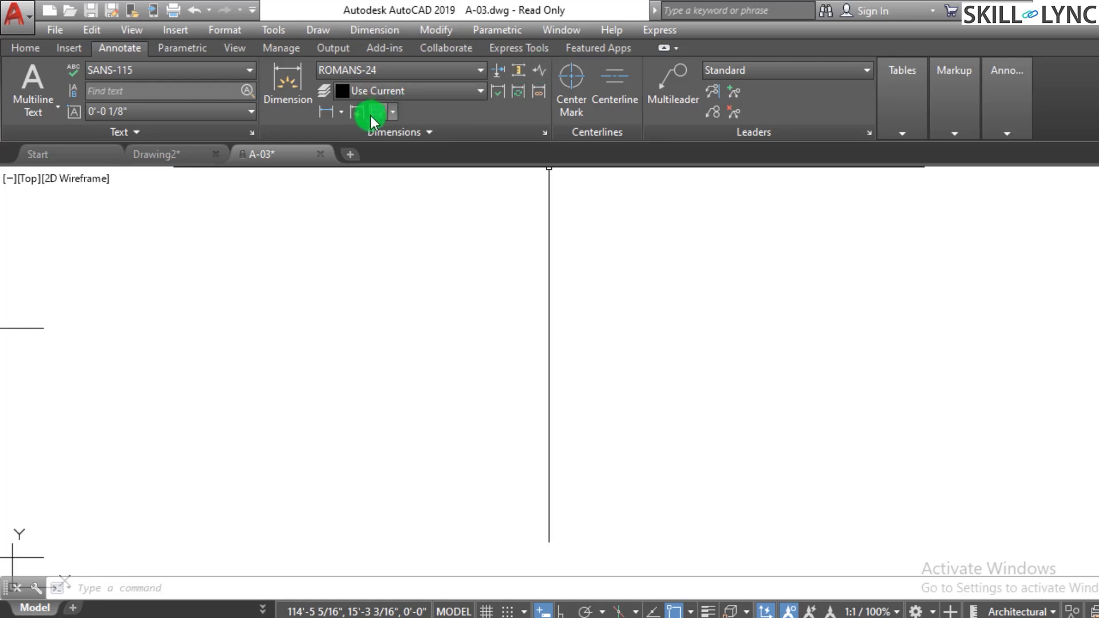
click(341, 113)
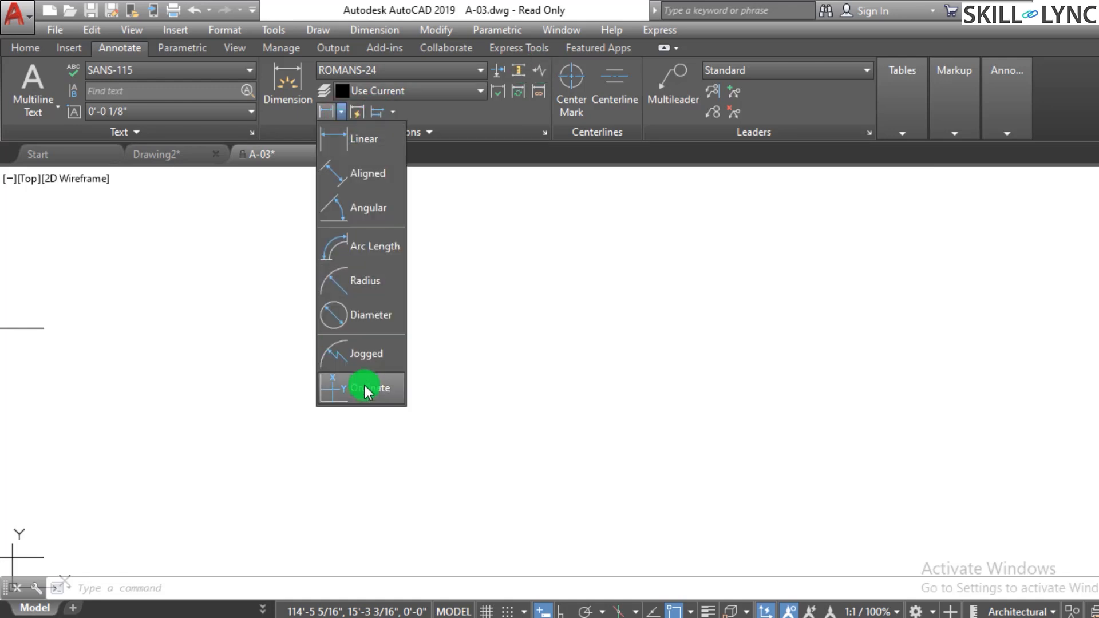
click(459, 375)
click(459, 375)
scroll(460, 375, down, 5)
scroll(229, 408, up, 5)
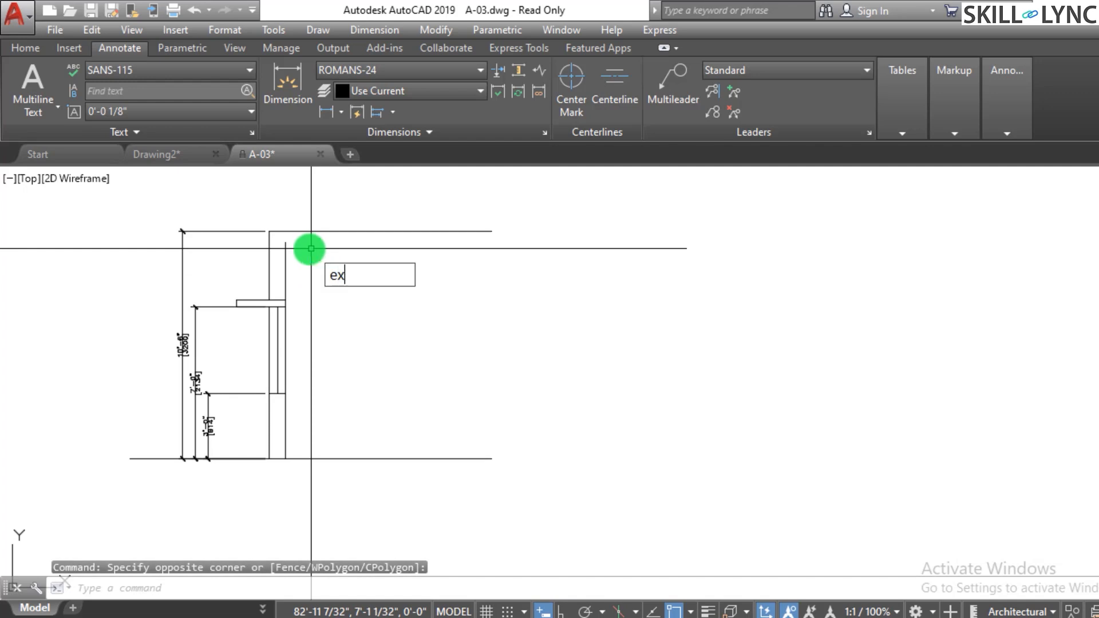
- Erase the overall height dimension from the door elevation
key(Escape)
key(Escape)
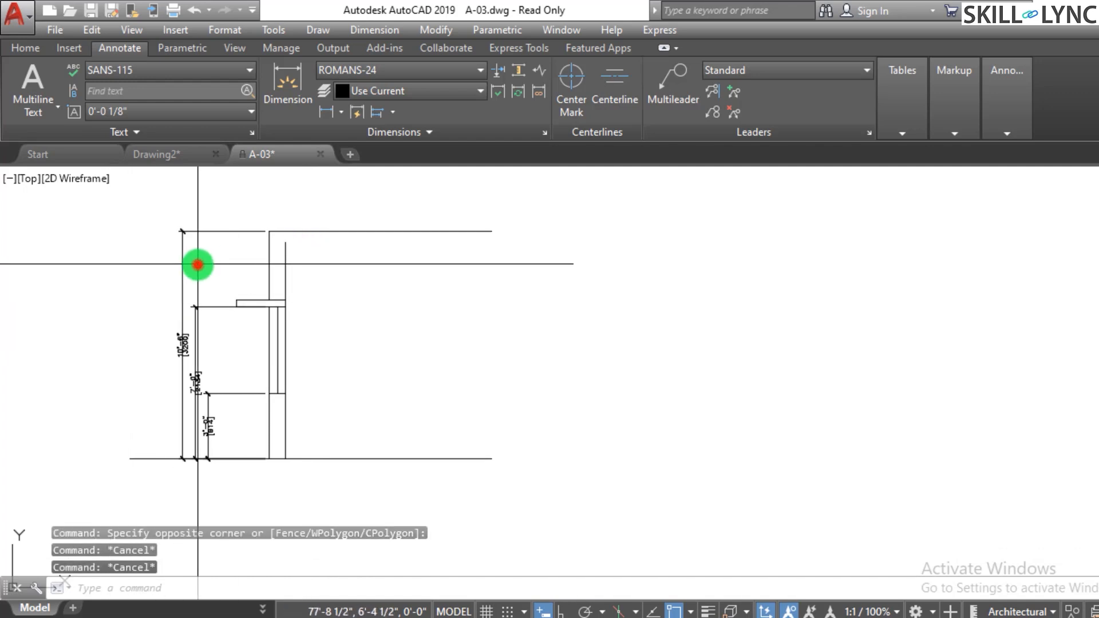
drag(198, 265, 133, 278)
key(Return)
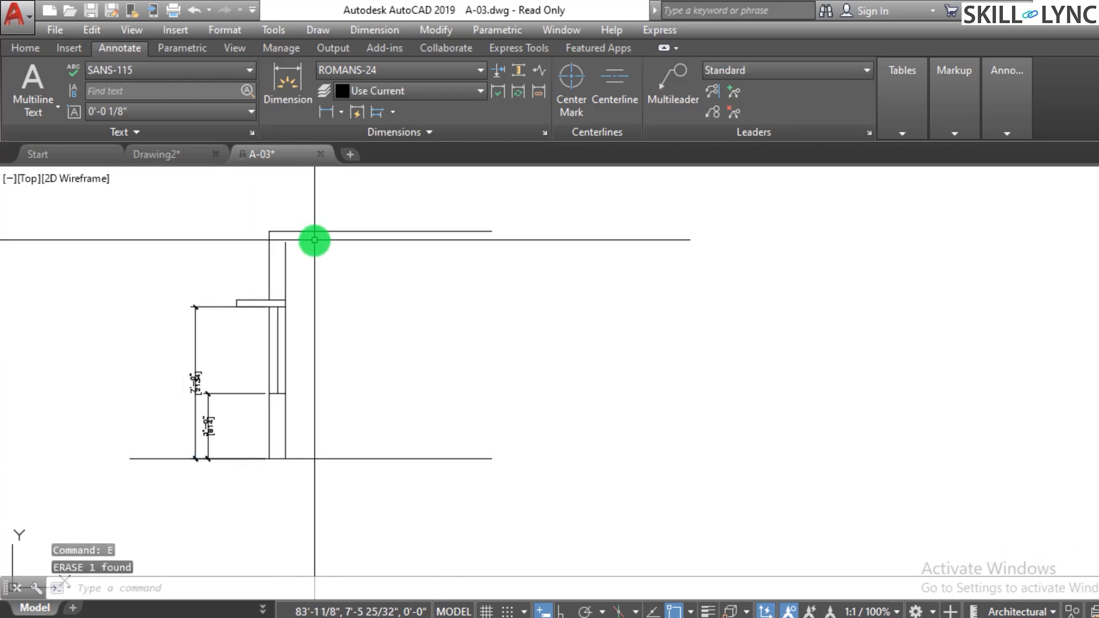
key(Return)
click(292, 242)
key(Escape)
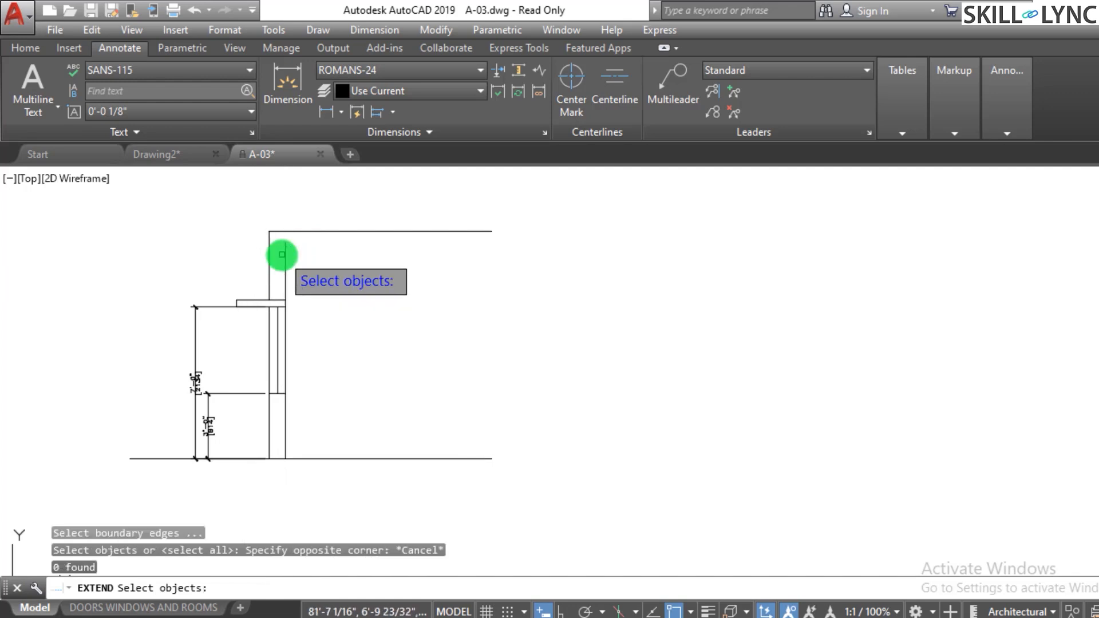
key(Escape)
text(ex)
key(Return)
key(Return)
key(Escape)
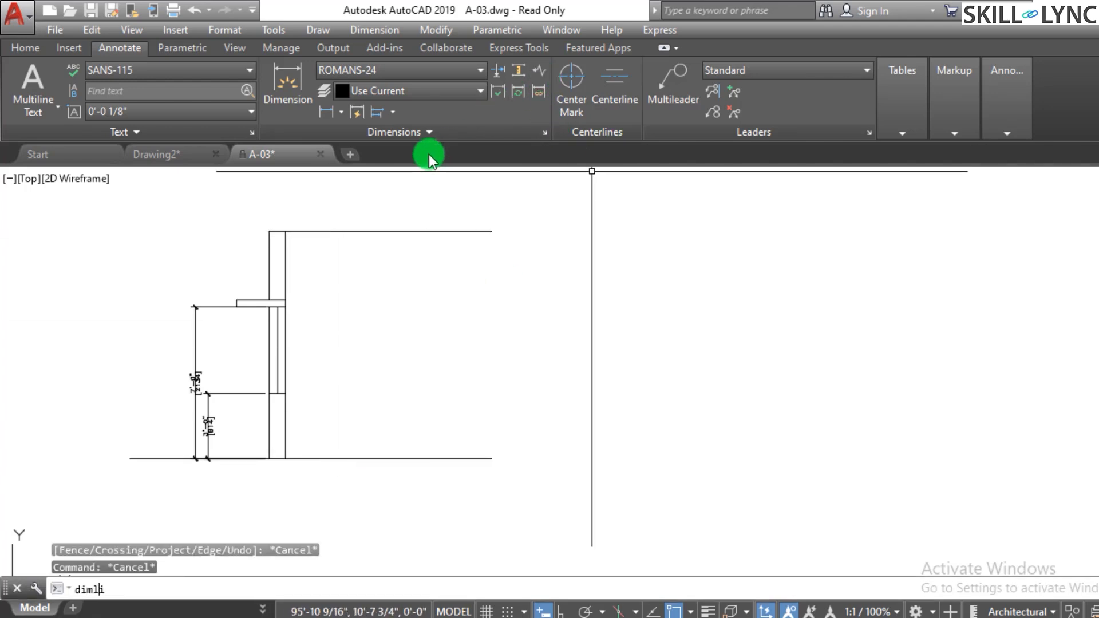
- Add a vertical linear dimension for the door wall's overall height, placed to the right of the elevation
text(n)
key(Return)
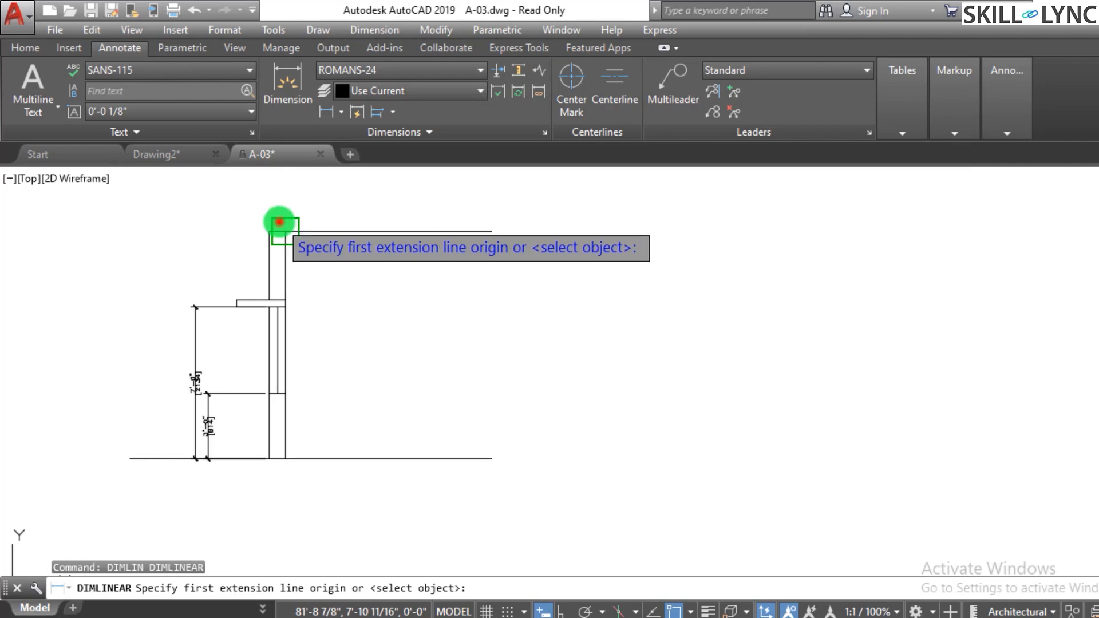
click(279, 222)
click(280, 450)
click(348, 385)
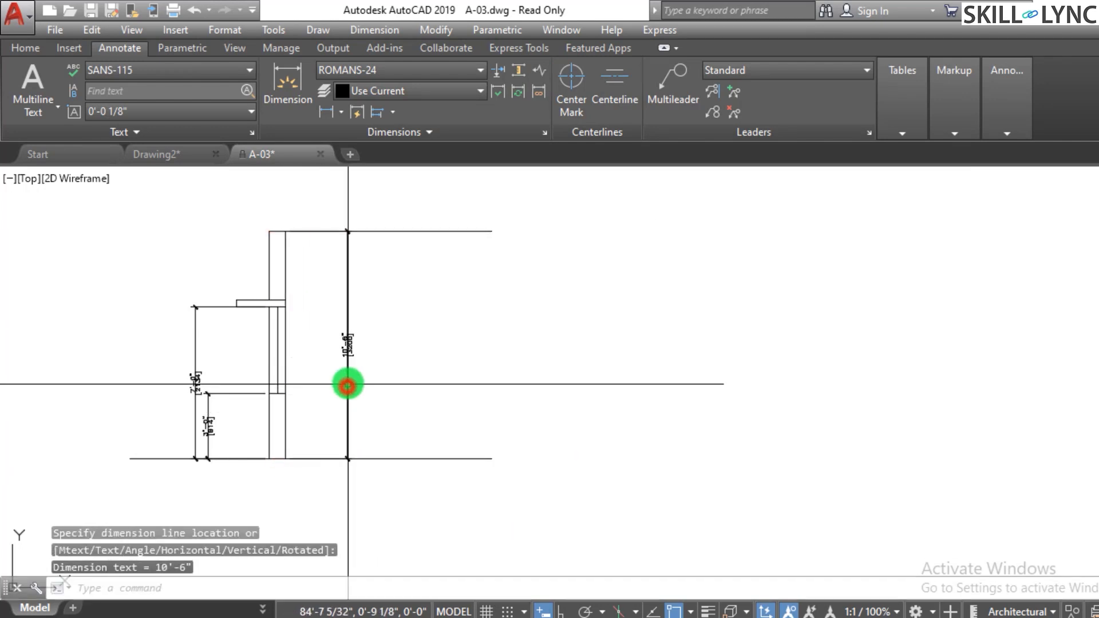
scroll(348, 385, up, 2)
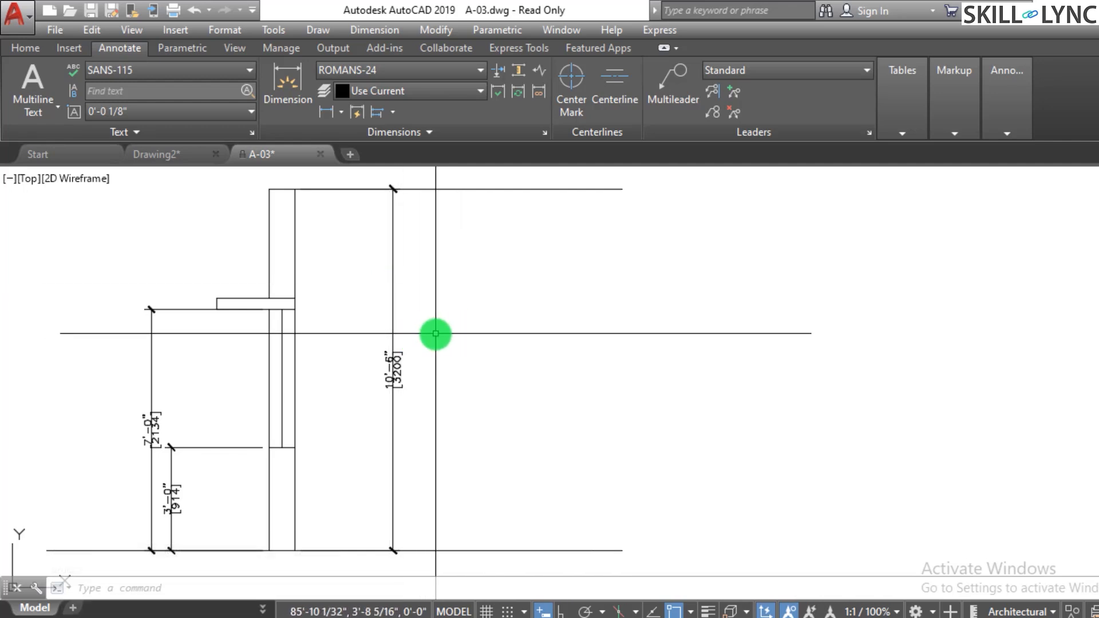
scroll(436, 333, down, 2)
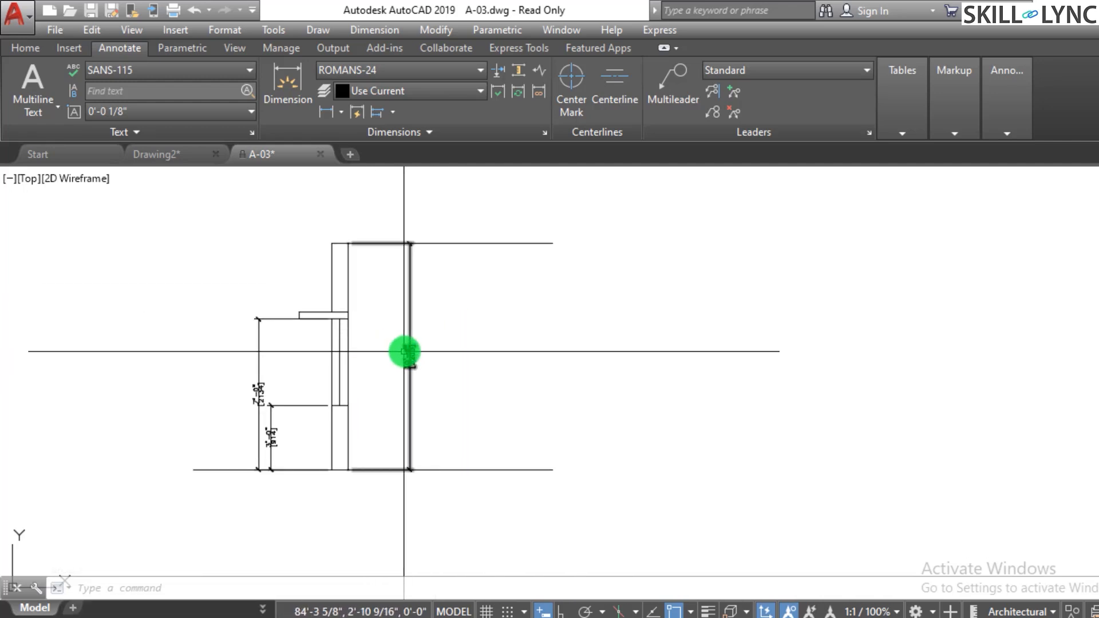
- Try to add a jog line to the overall height dimension
click(542, 76)
click(408, 350)
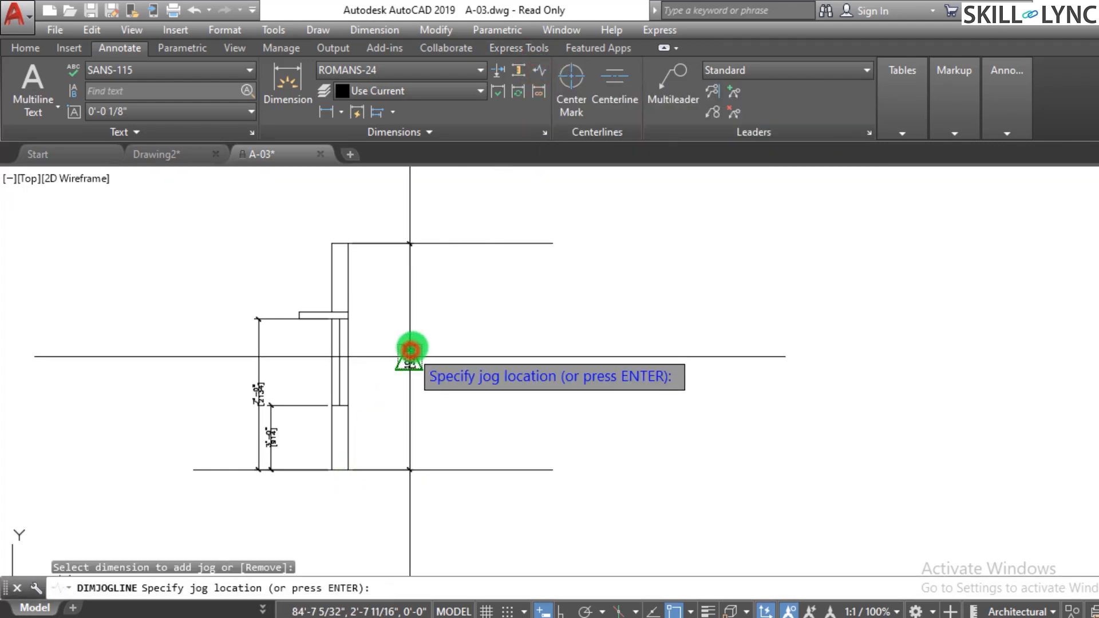
scroll(409, 305, up, 4)
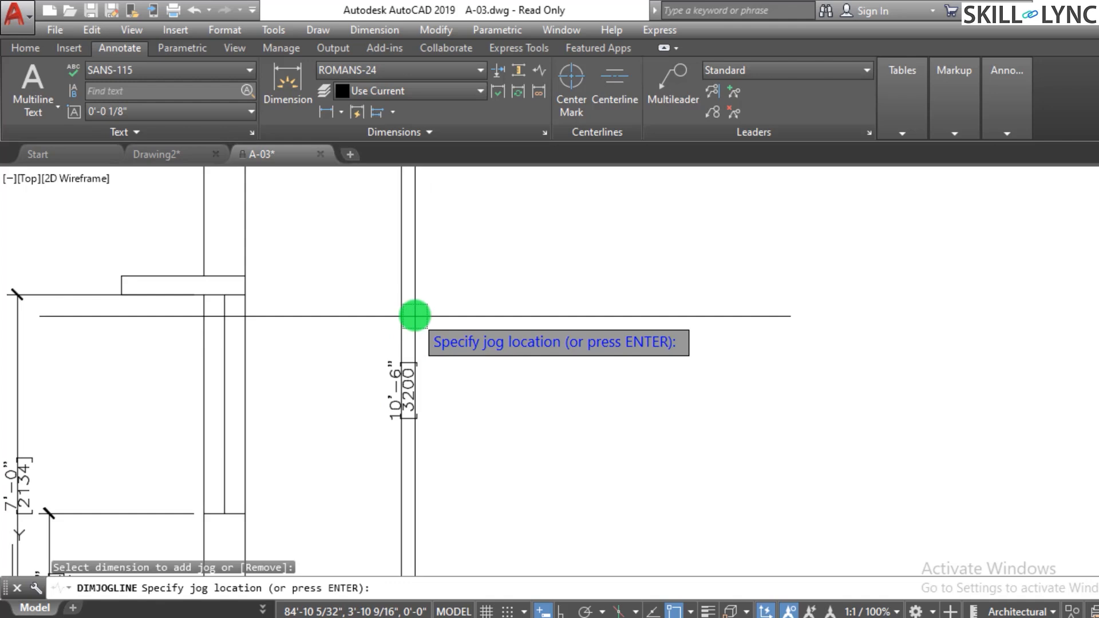
click(398, 473)
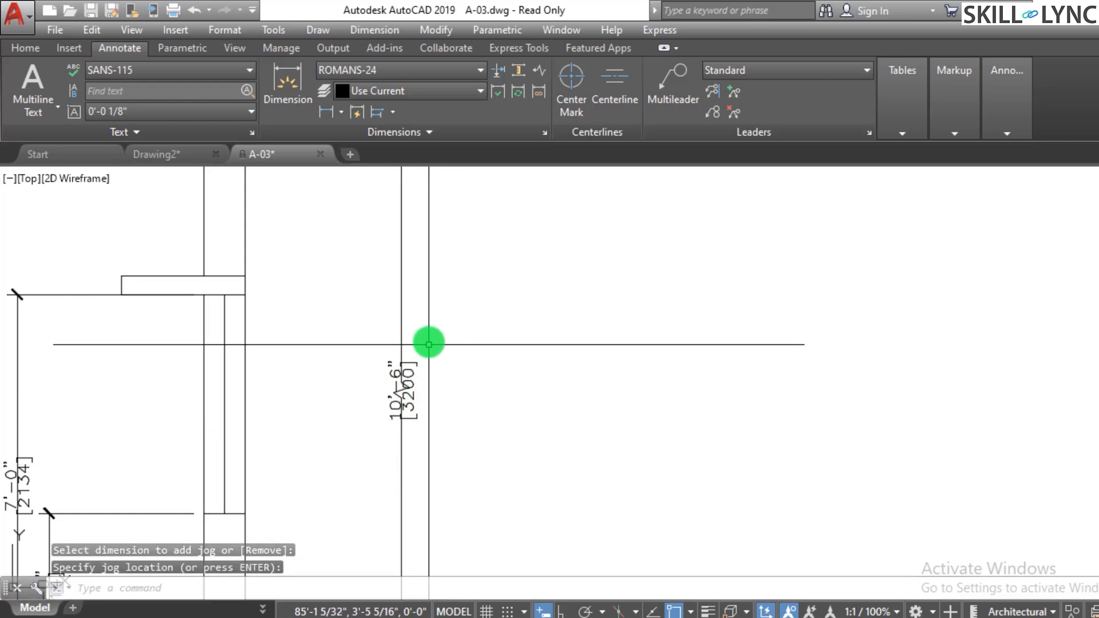
- Undo the jog line added to the overall height dimension
key(Escape)
scroll(402, 398, up, 4)
click(410, 372)
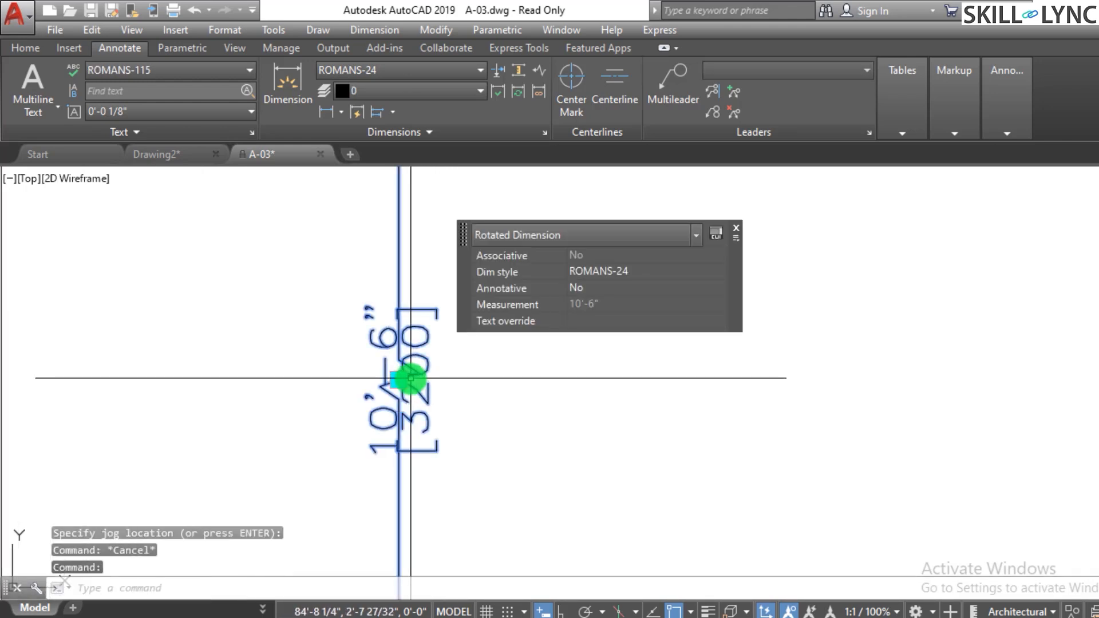
click(400, 381)
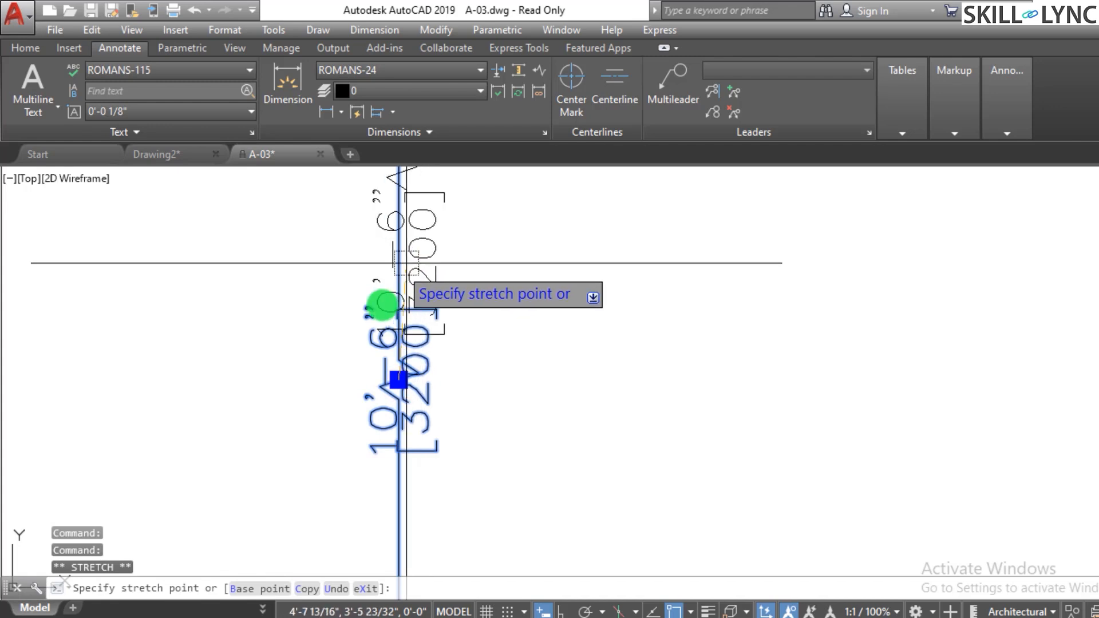
key(Escape)
key(Escape)
key(ctrl+z)
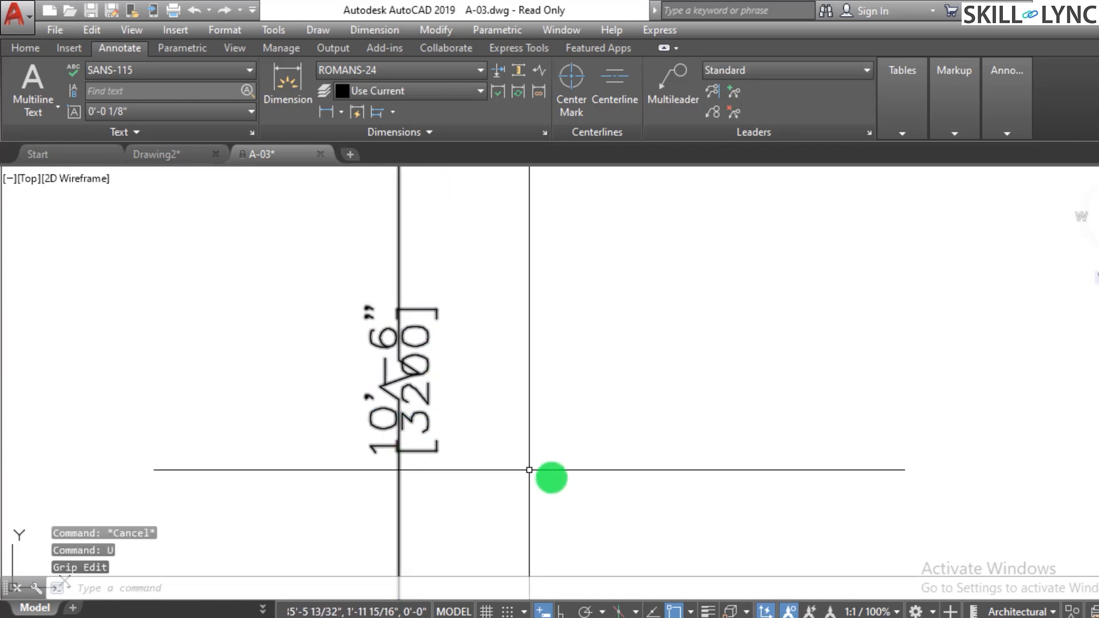
scroll(551, 486, down, 2)
key(ctrl+z)
key(ctrl+z)
key(ctrl+z)
scroll(346, 339, up, 5)
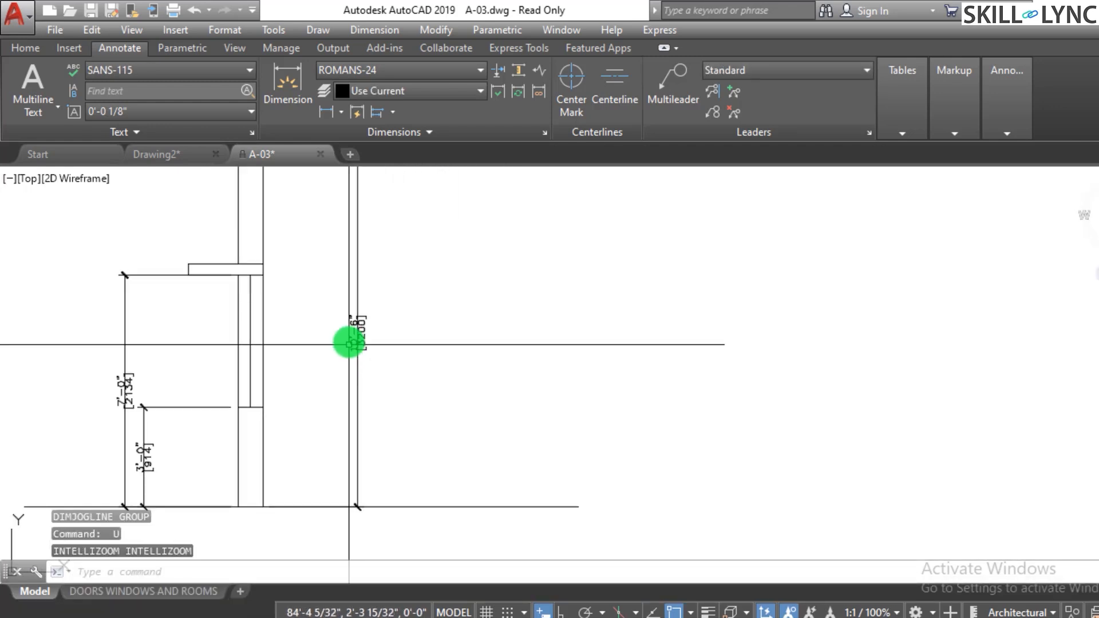
scroll(590, 504, down, 3)
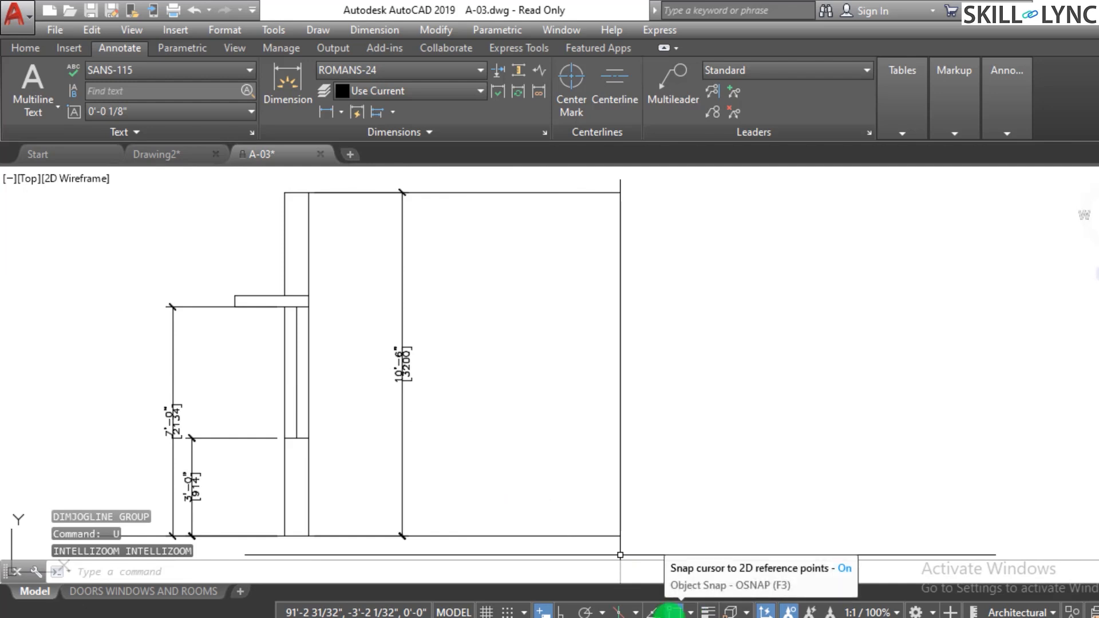
- Turn off object snap and add a jog line to the upper part of the overall height dimension
click(670, 611)
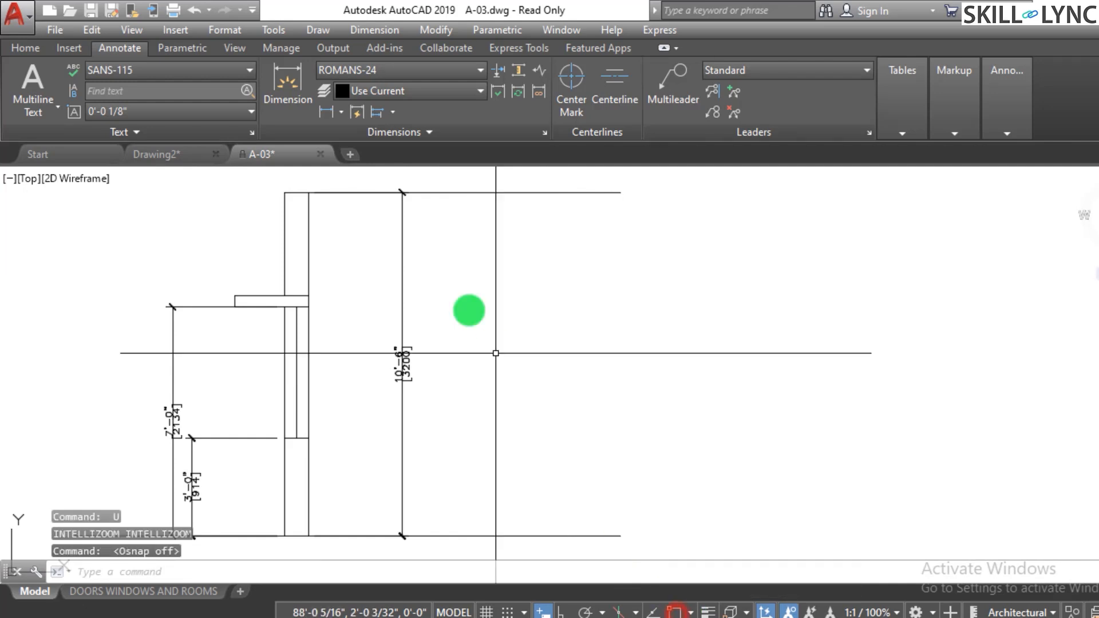
click(538, 73)
click(401, 252)
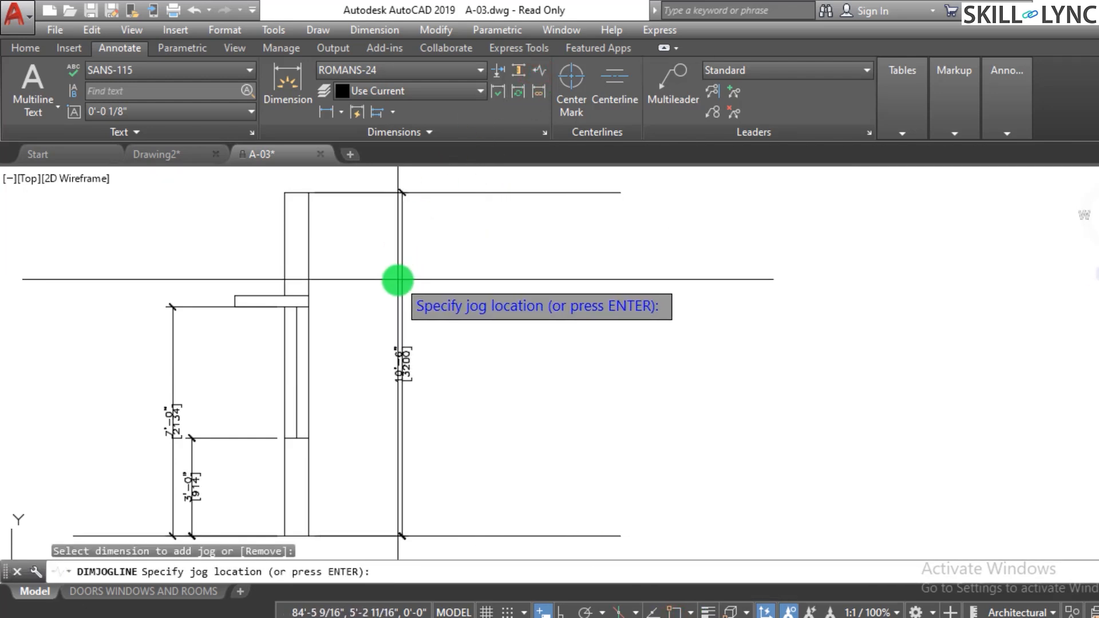
key(Escape)
key(Escape)
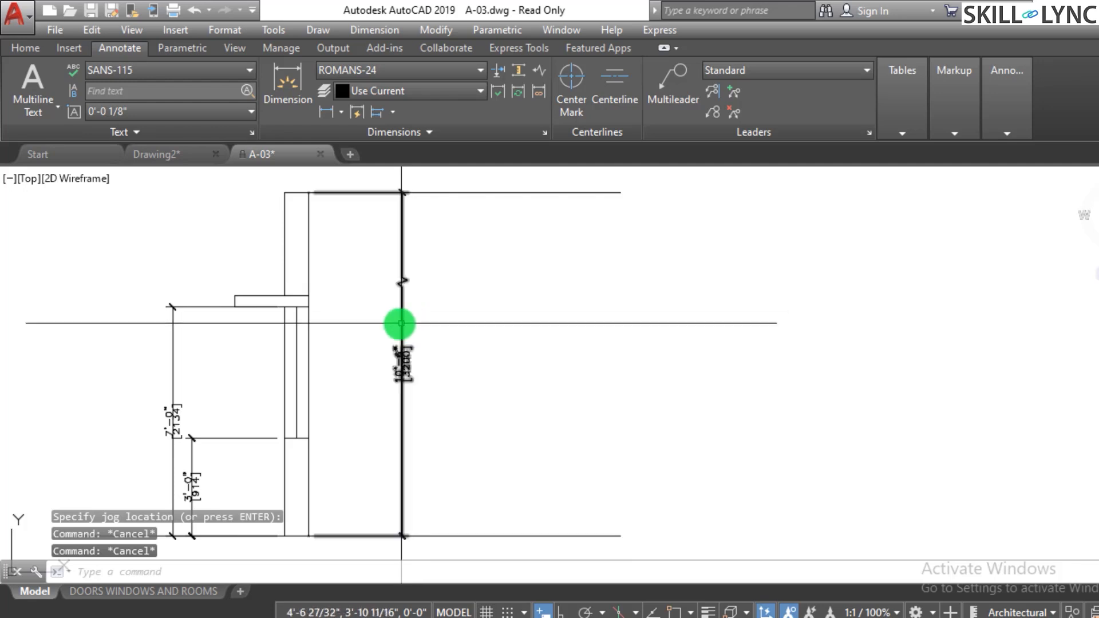
- Override the overall height dimension's text to read 15'6"
scroll(400, 336, down, 2)
scroll(402, 338, up, 4)
scroll(405, 338, down, 2)
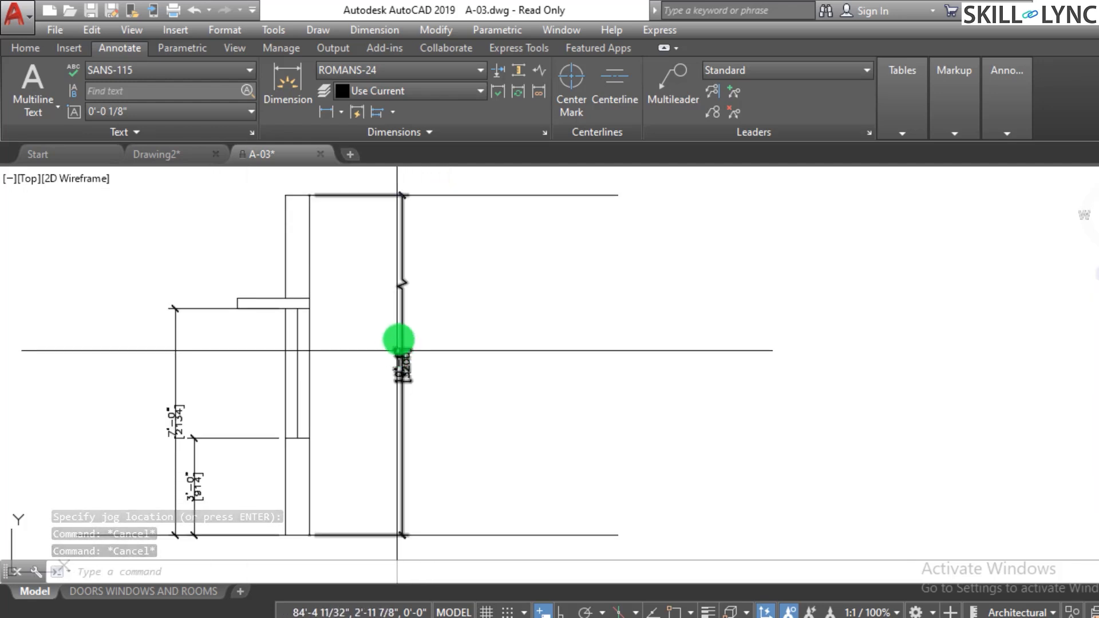
scroll(391, 354, up, 4)
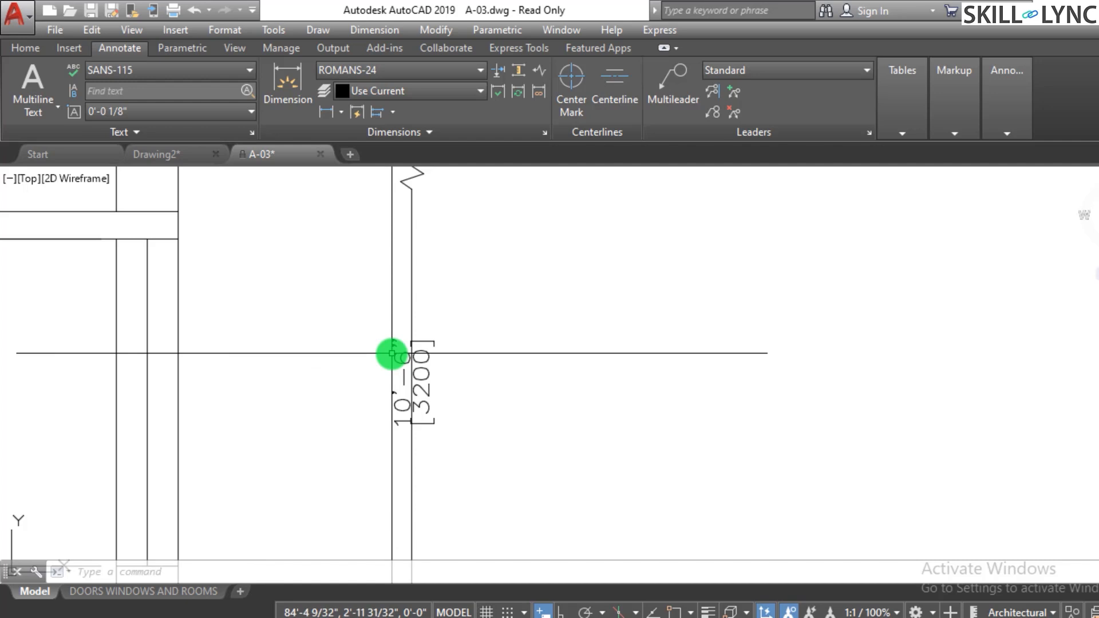
key(Return)
click(401, 359)
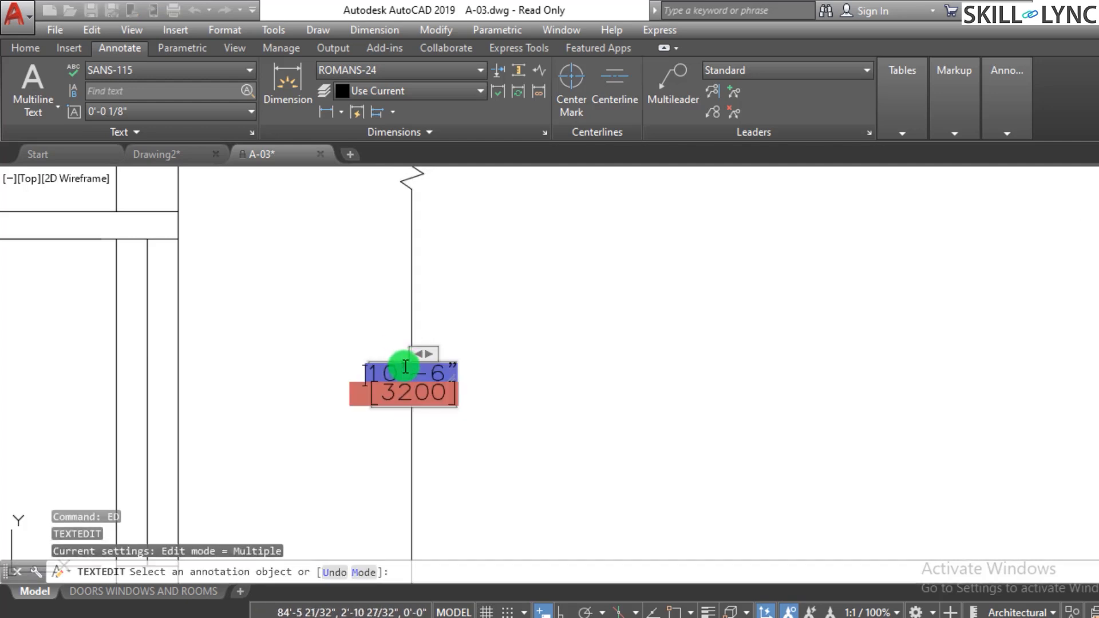
text(1)
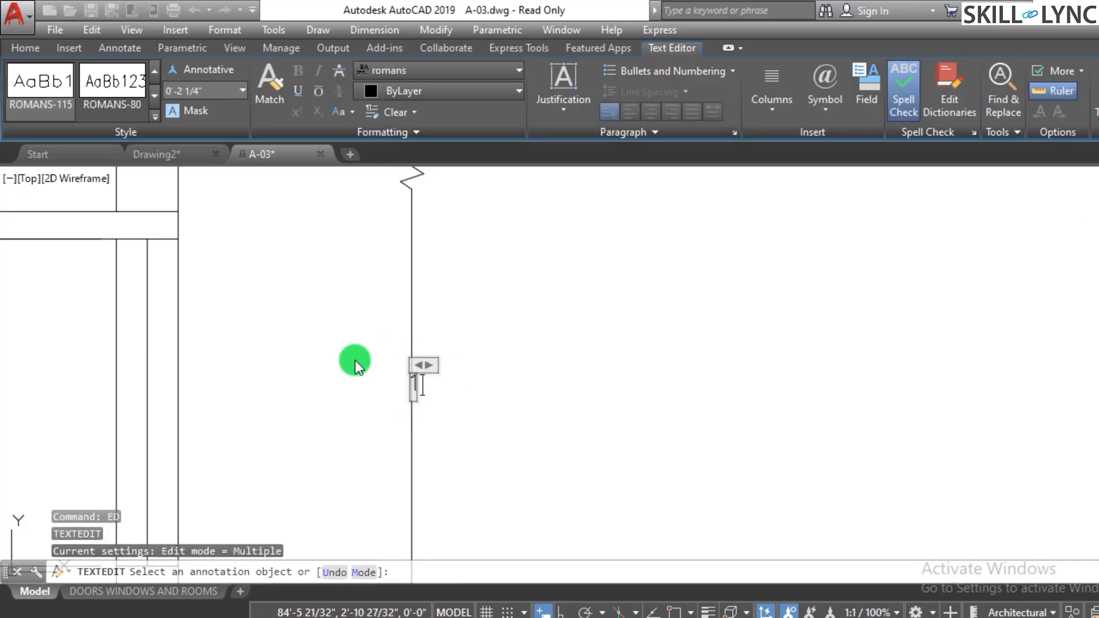
text(5')
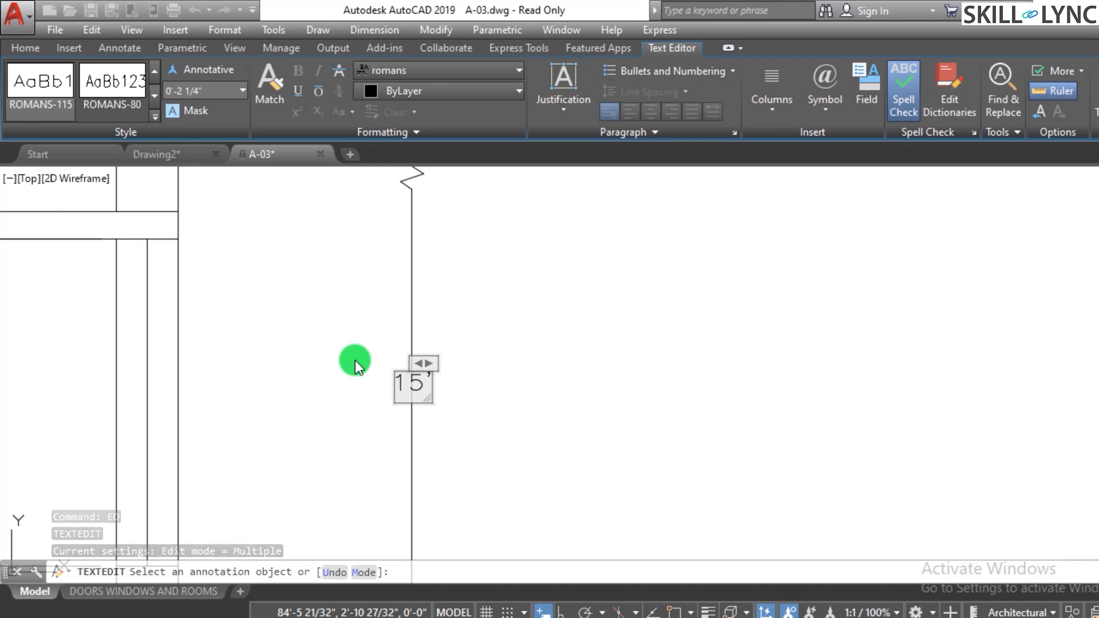
text(6")
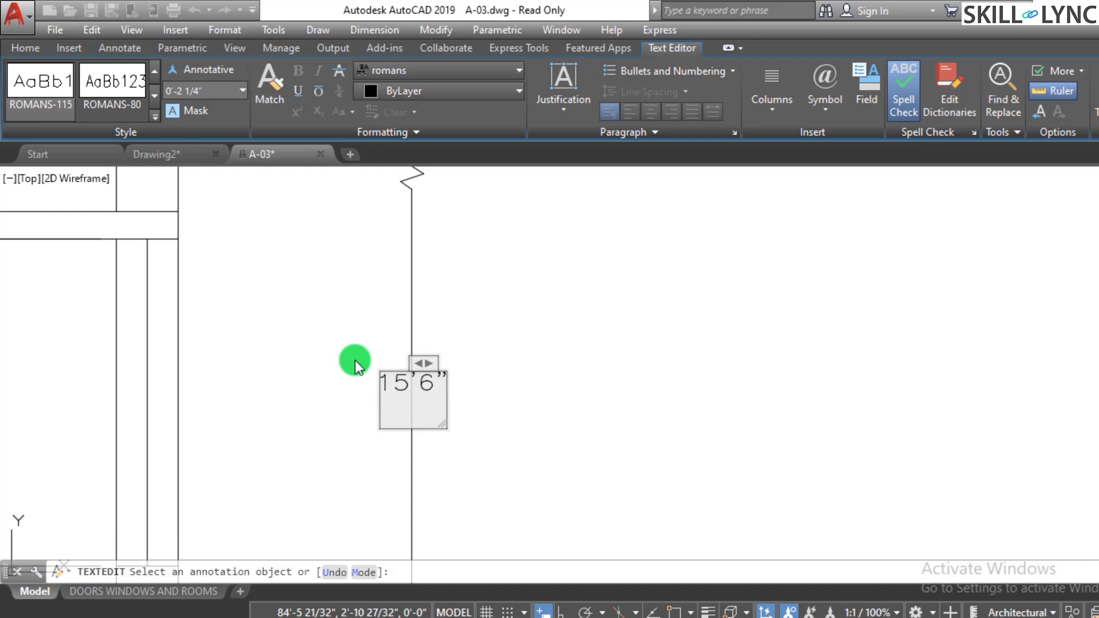
click(638, 328)
key(Escape)
scroll(497, 392, down, 3)
key(Escape)
key(Escape)
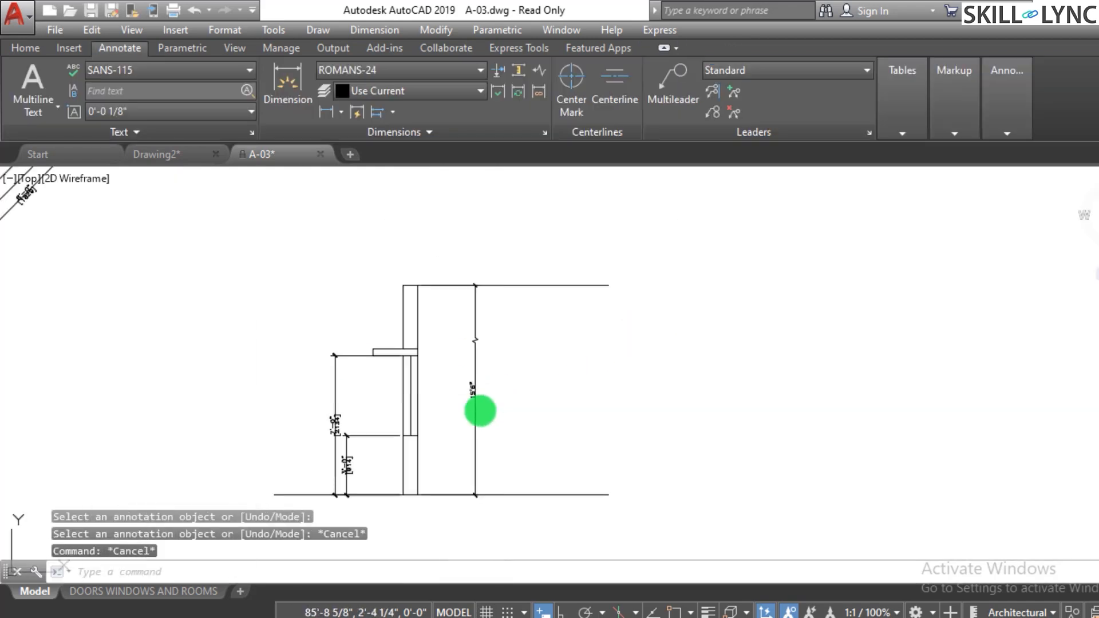
scroll(503, 400, up, 2)
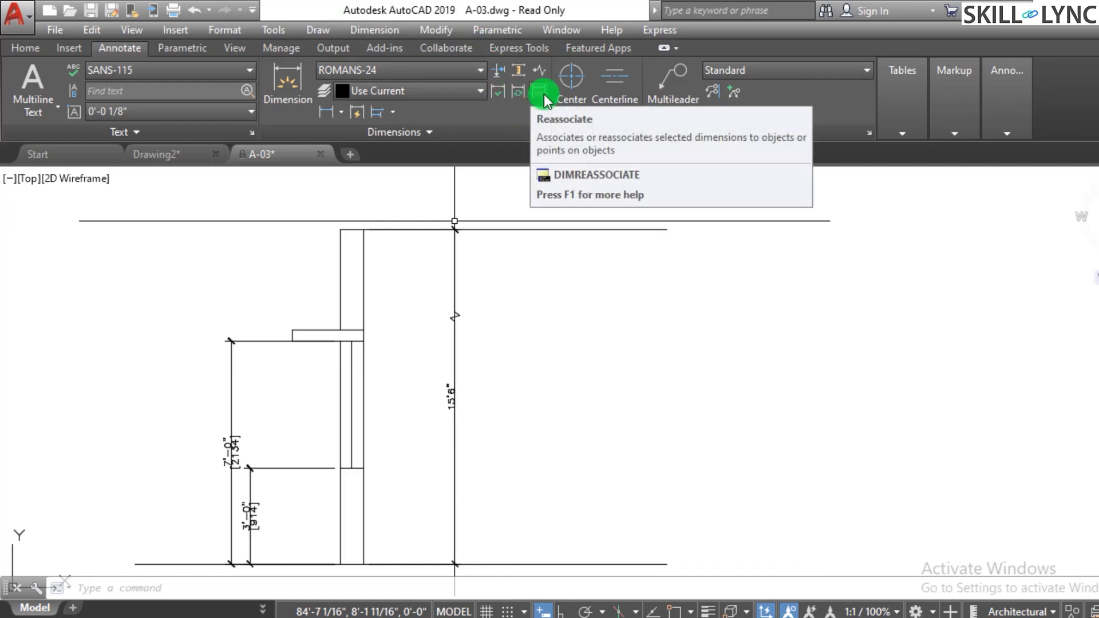
click(397, 116)
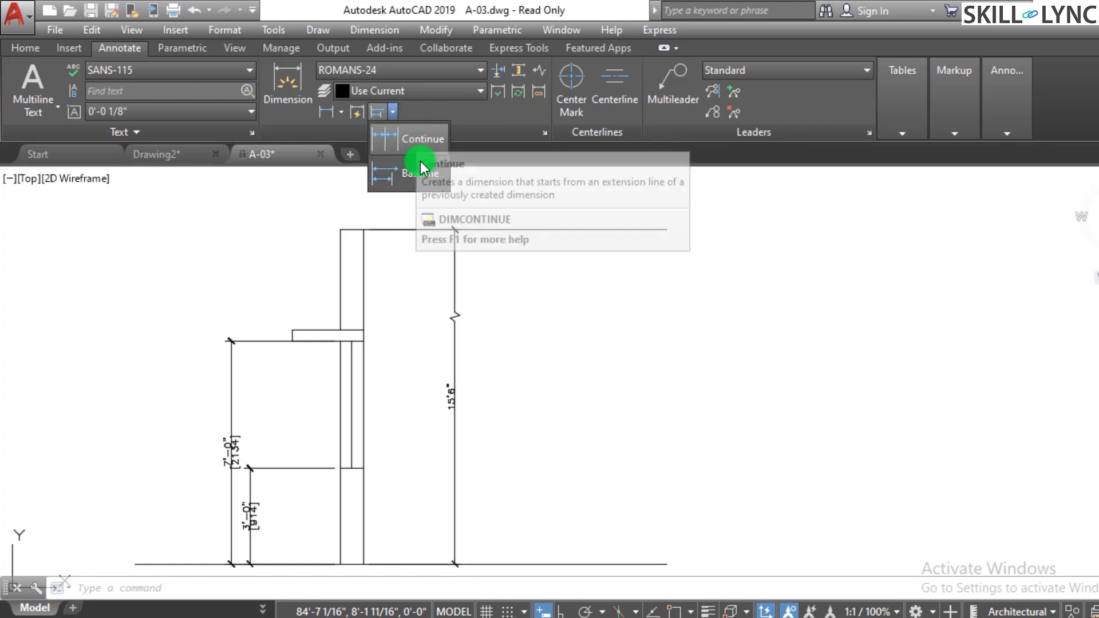
click(356, 118)
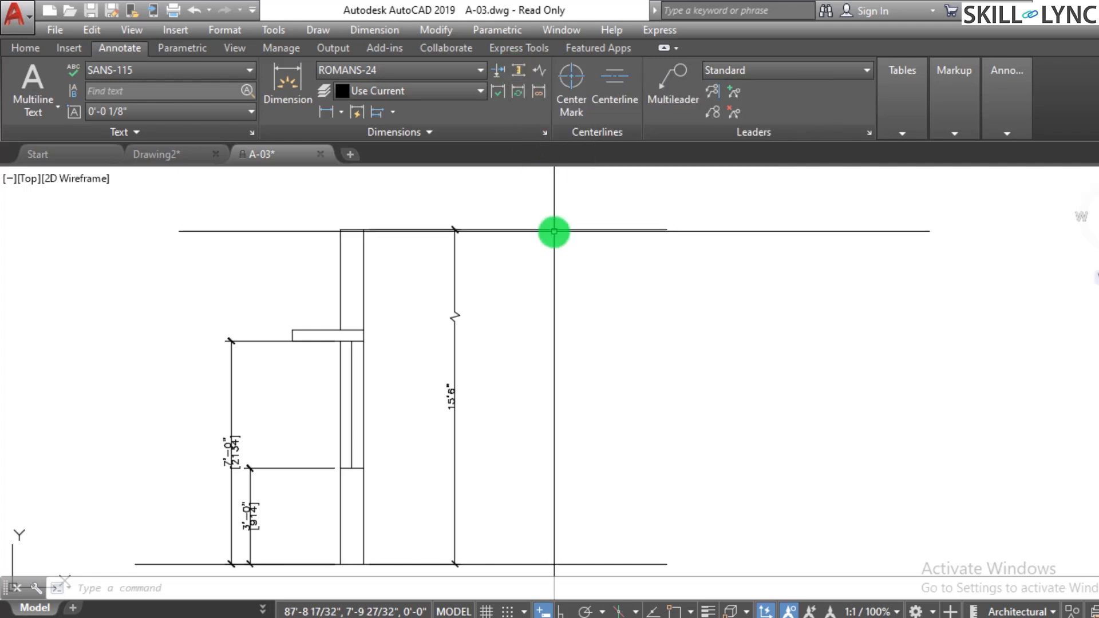
key(Escape)
scroll(256, 448, up, 3)
scroll(208, 501, up, 2)
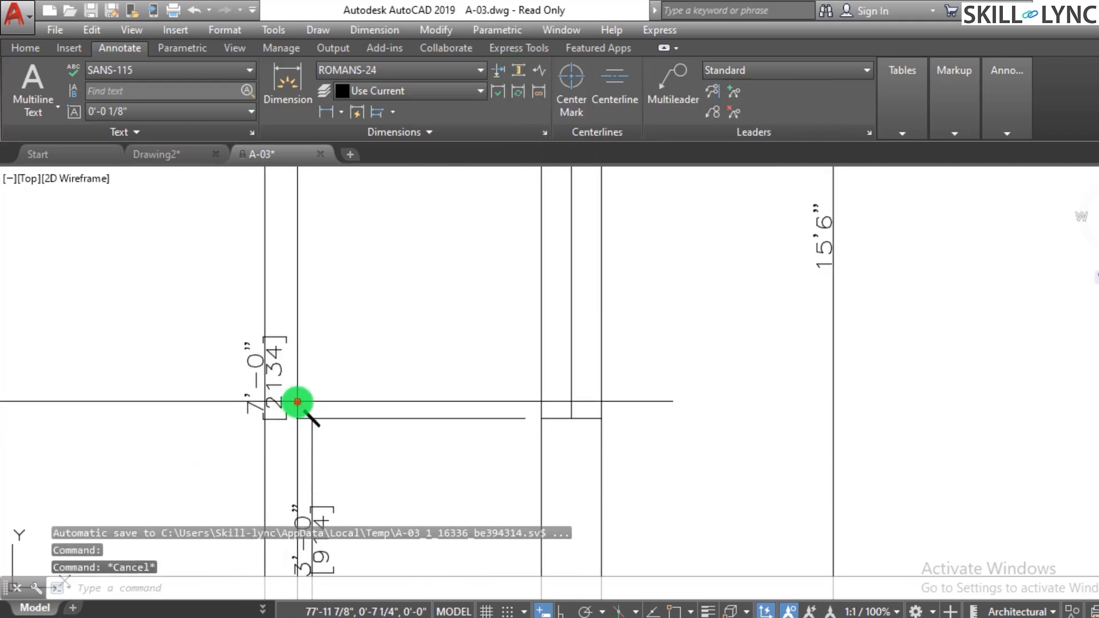
click(264, 400)
click(270, 386)
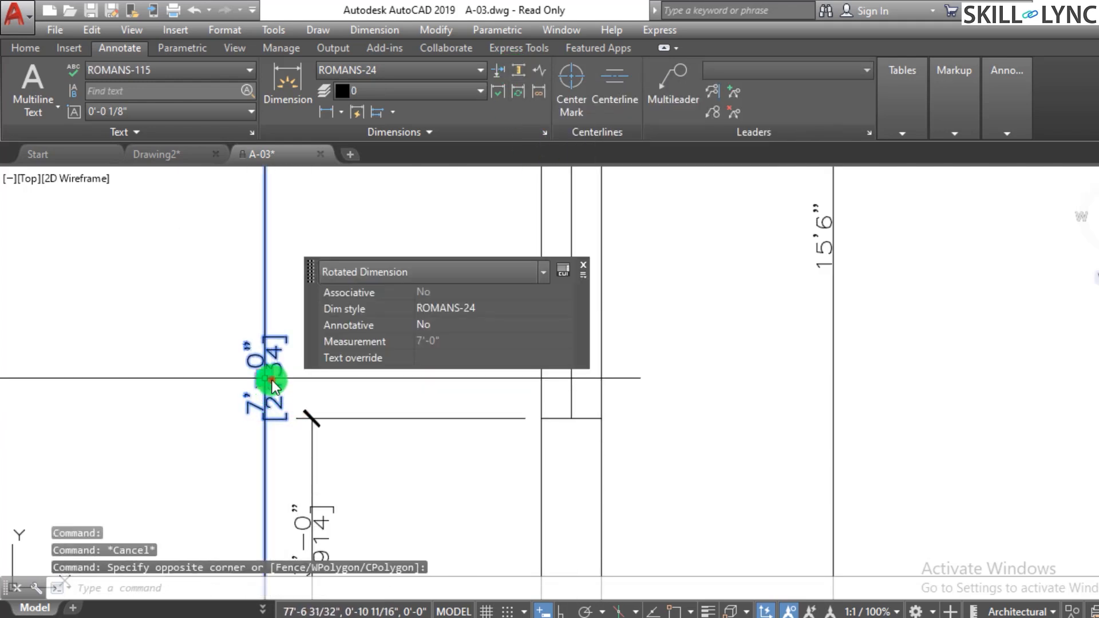
click(264, 378)
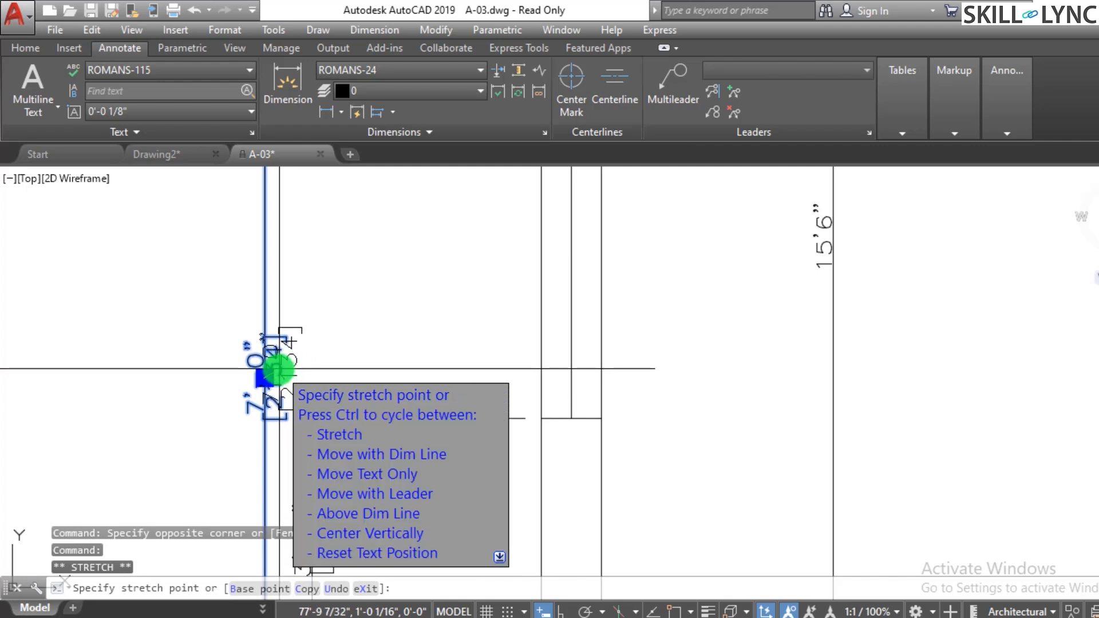
key(Escape)
scroll(400, 318, down, 4)
scroll(408, 326, up, 2)
click(420, 320)
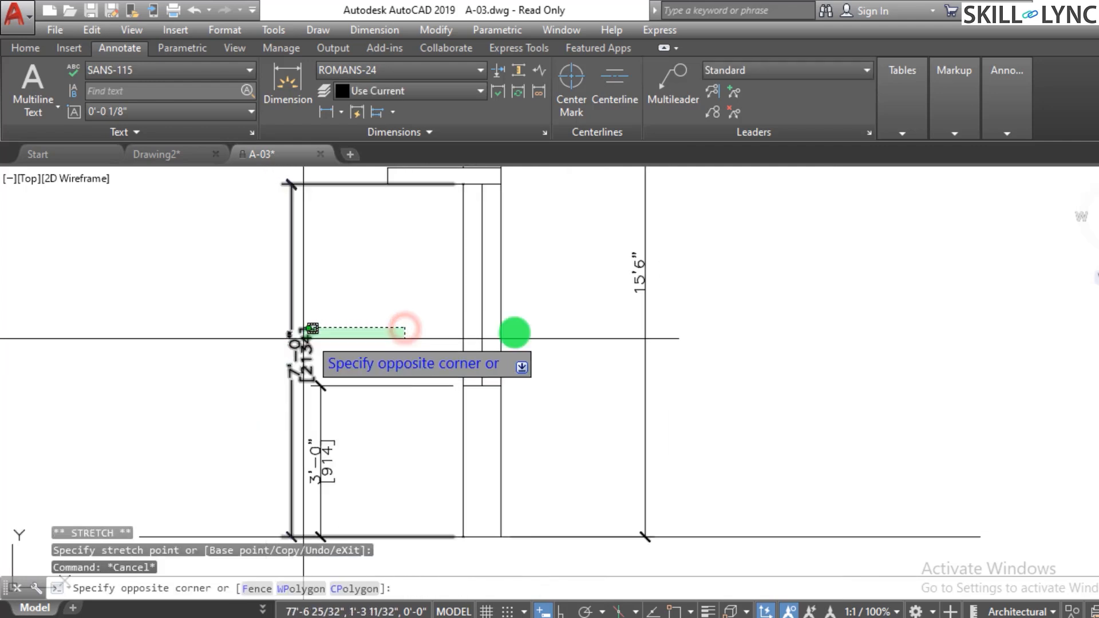
key(Escape)
key(Escape)
key(Escape)
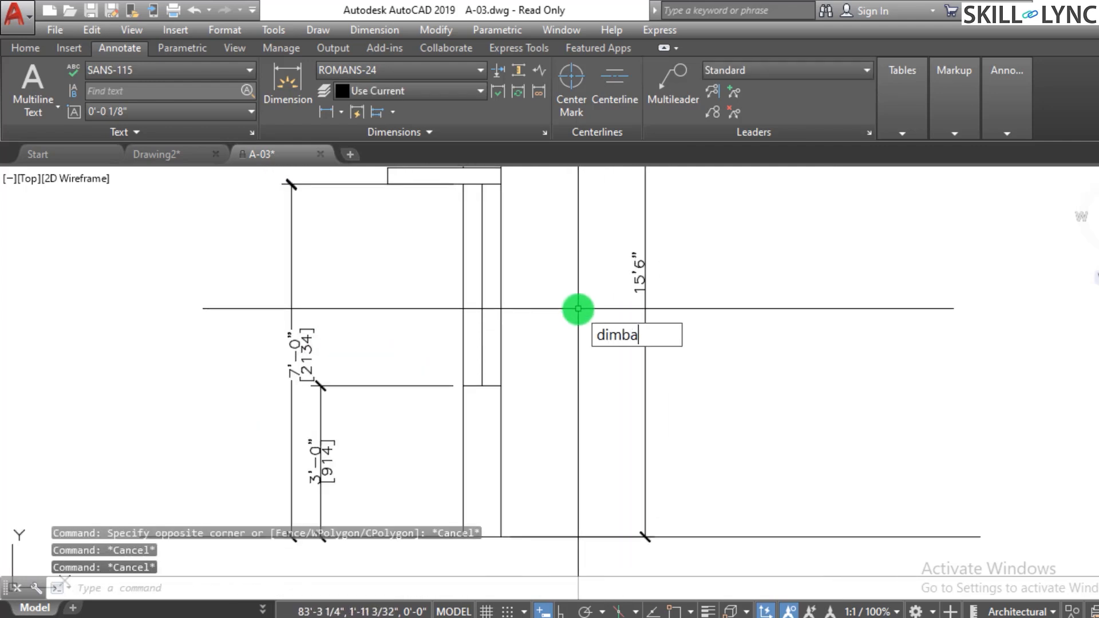
- Turn on object snap and add baseline dimensions from the 3'-0" dimension to the top of the door frame and the wall top
text(dimbase)
key(Return)
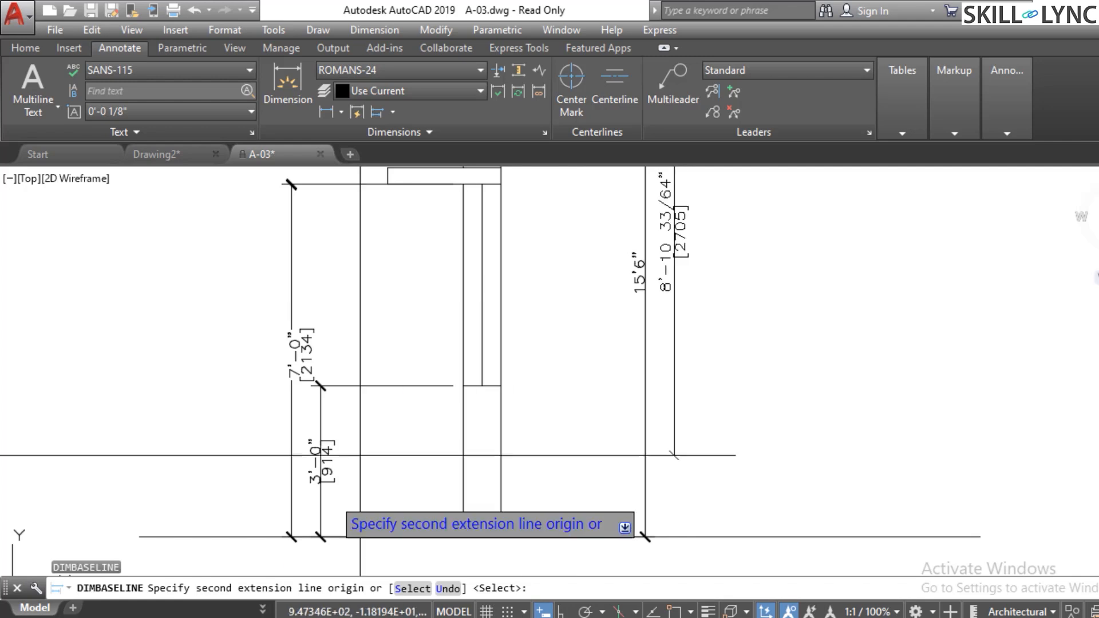
key(Return)
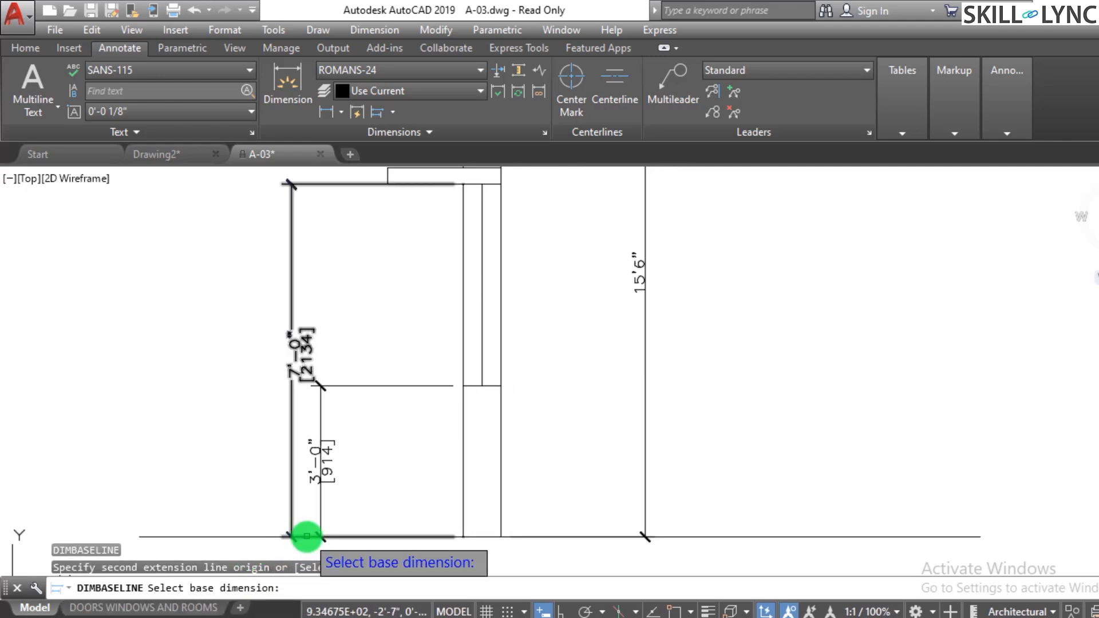
click(306, 536)
scroll(431, 365, down, 4)
scroll(414, 214, up, 2)
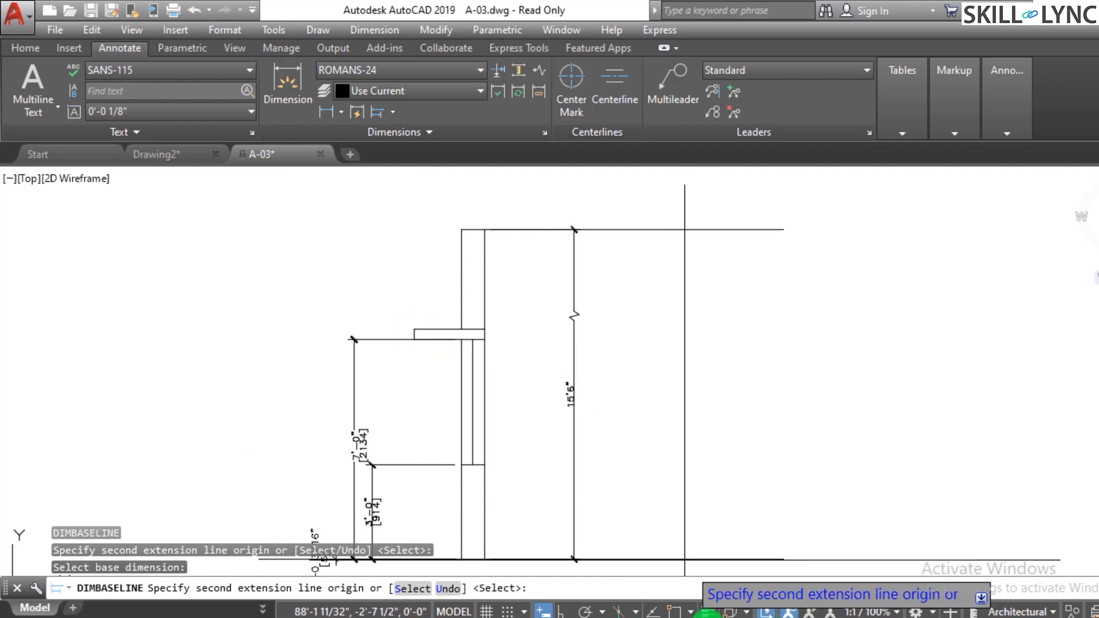
click(683, 612)
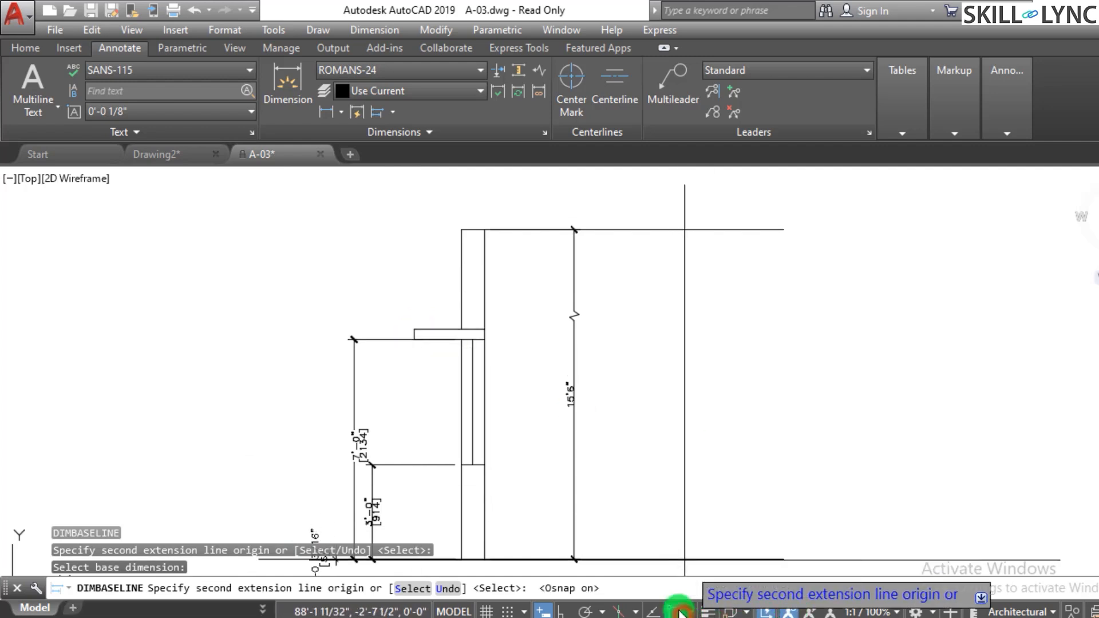
click(413, 328)
click(458, 230)
key(Escape)
- Try to space the stacked vertical dimensions 1" apart using the 3'-0" dimension as the base
scroll(388, 312, down, 2)
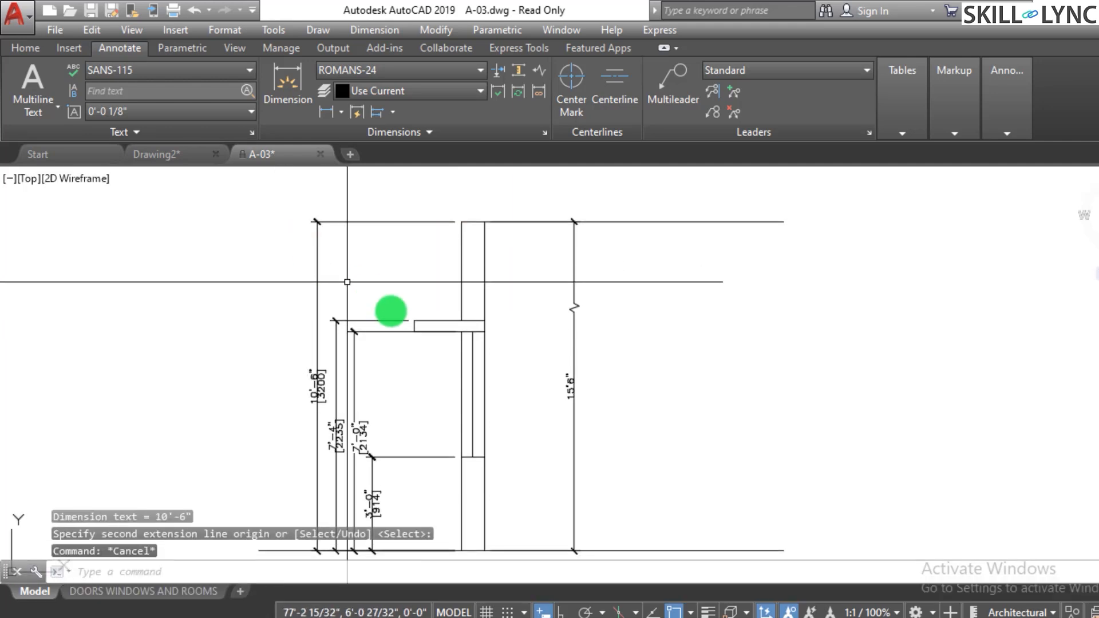
scroll(349, 407, up, 2)
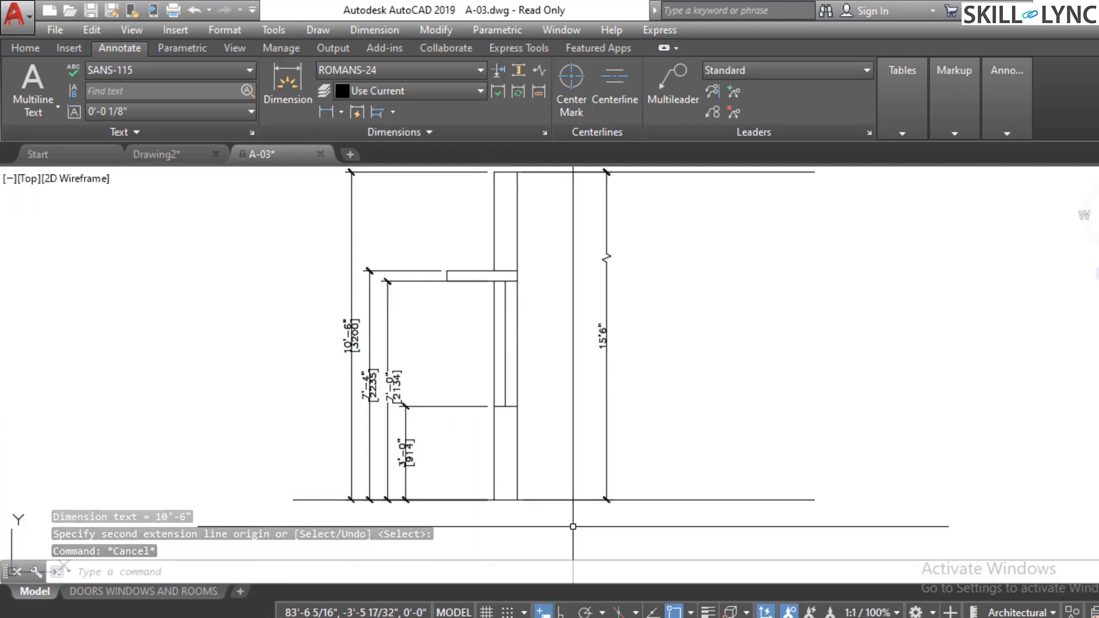
scroll(426, 196, up, 2)
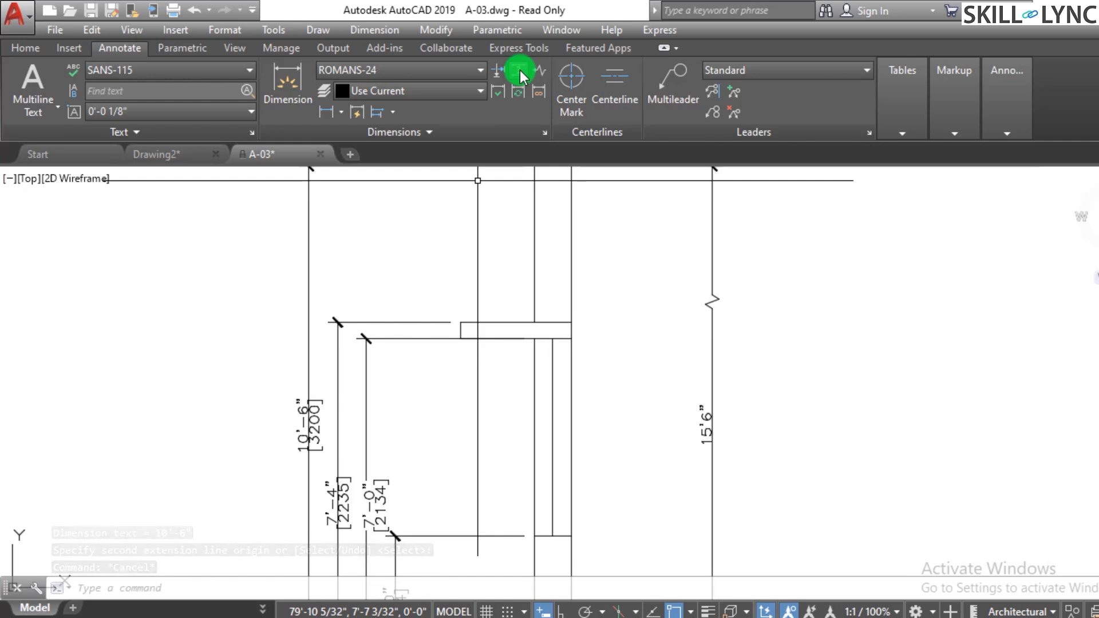
click(519, 72)
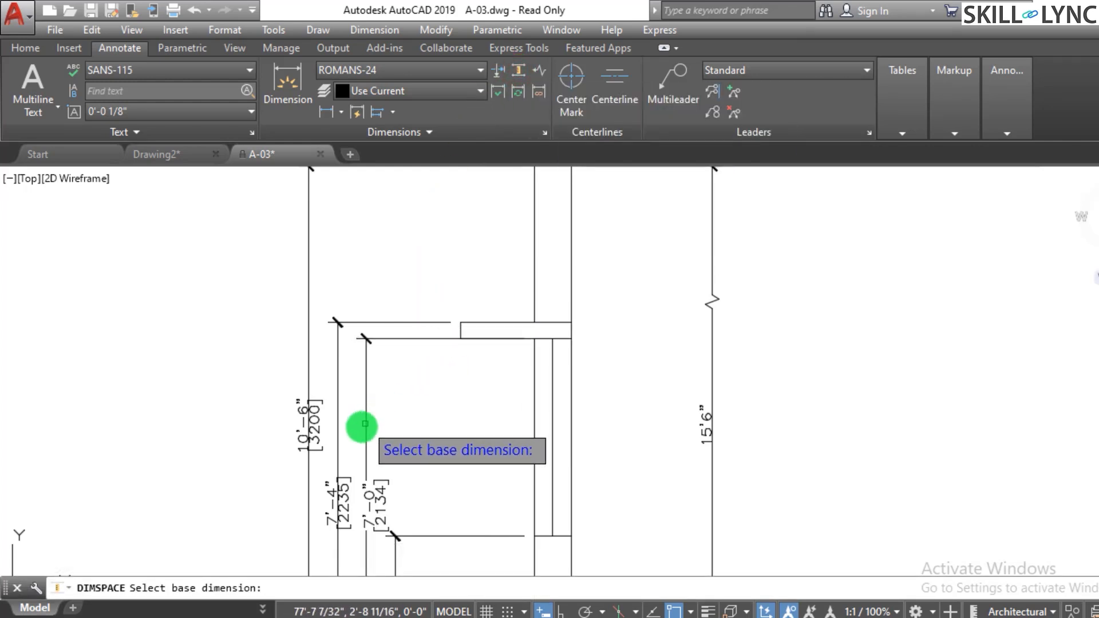
click(367, 426)
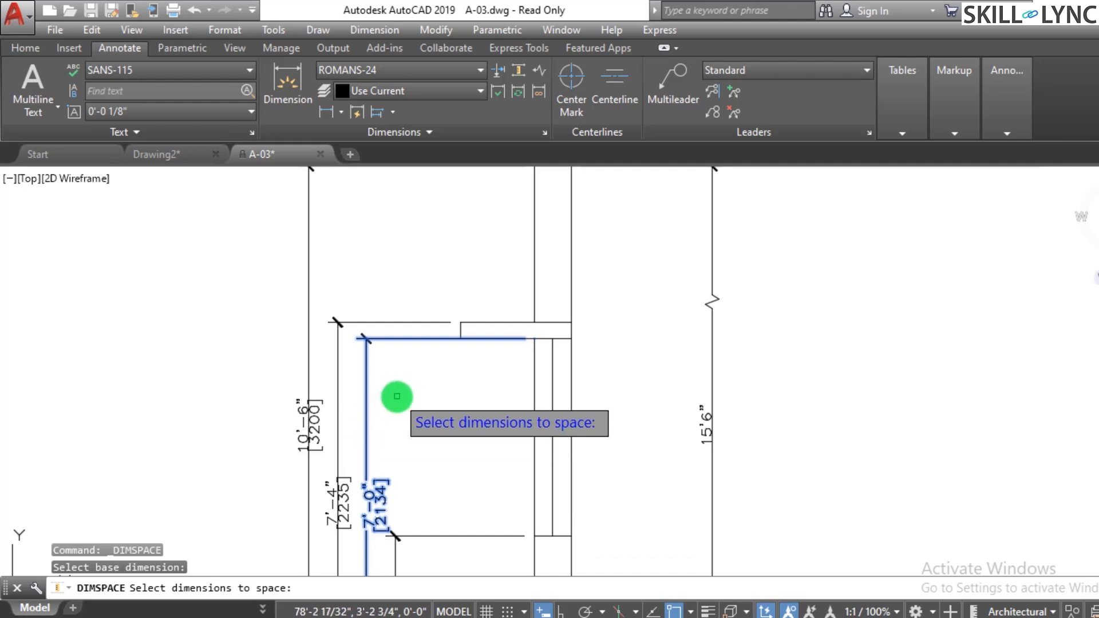
scroll(393, 446, down, 3)
scroll(442, 461, up, 3)
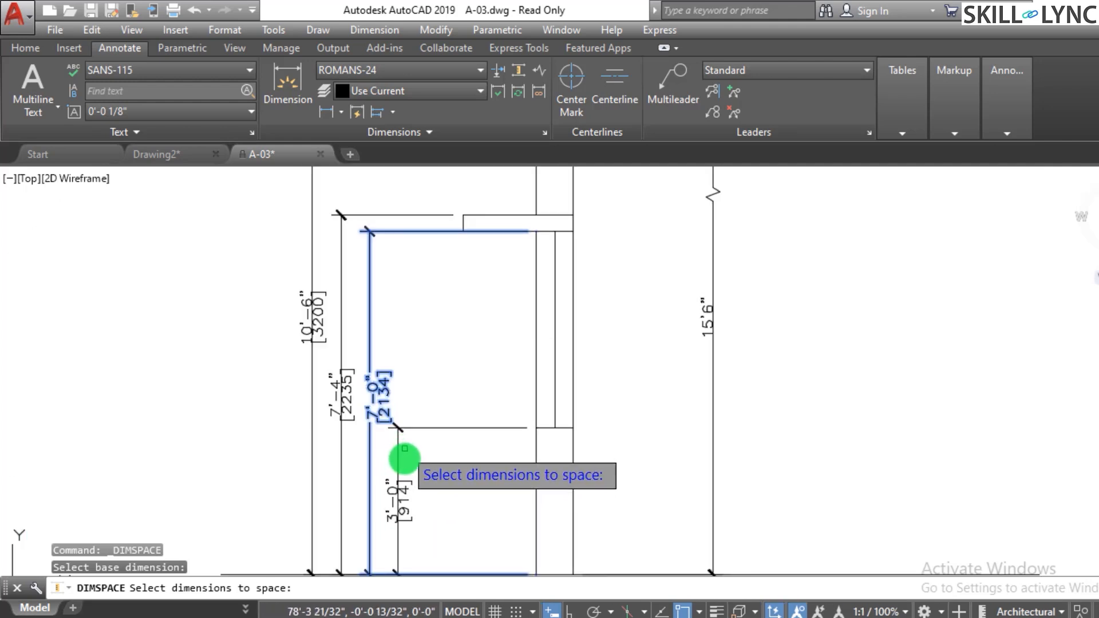
key(Escape)
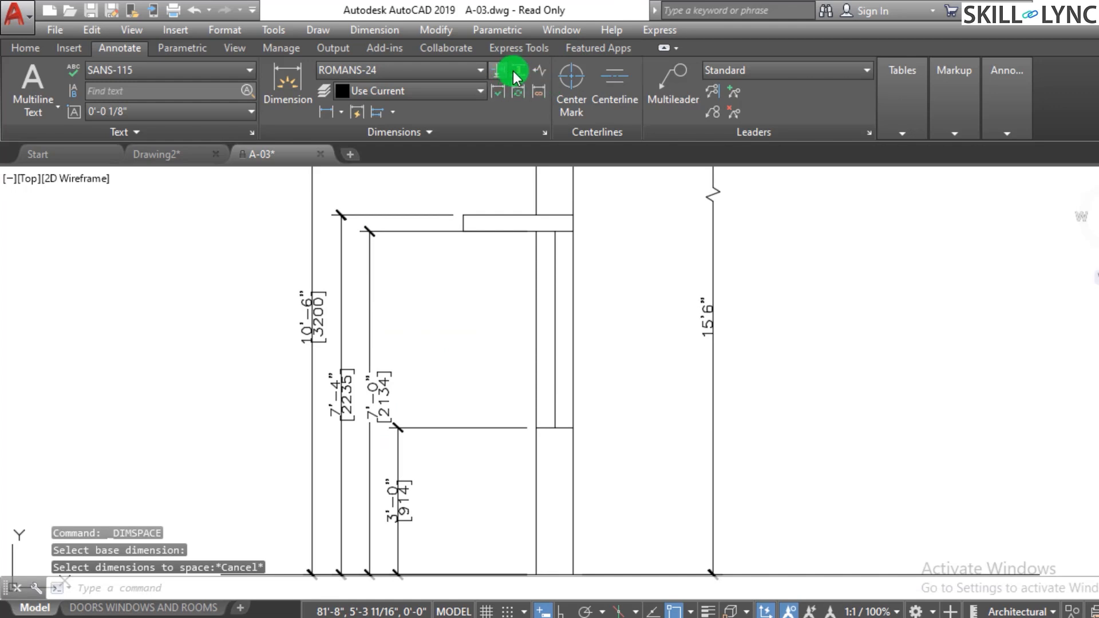
click(399, 454)
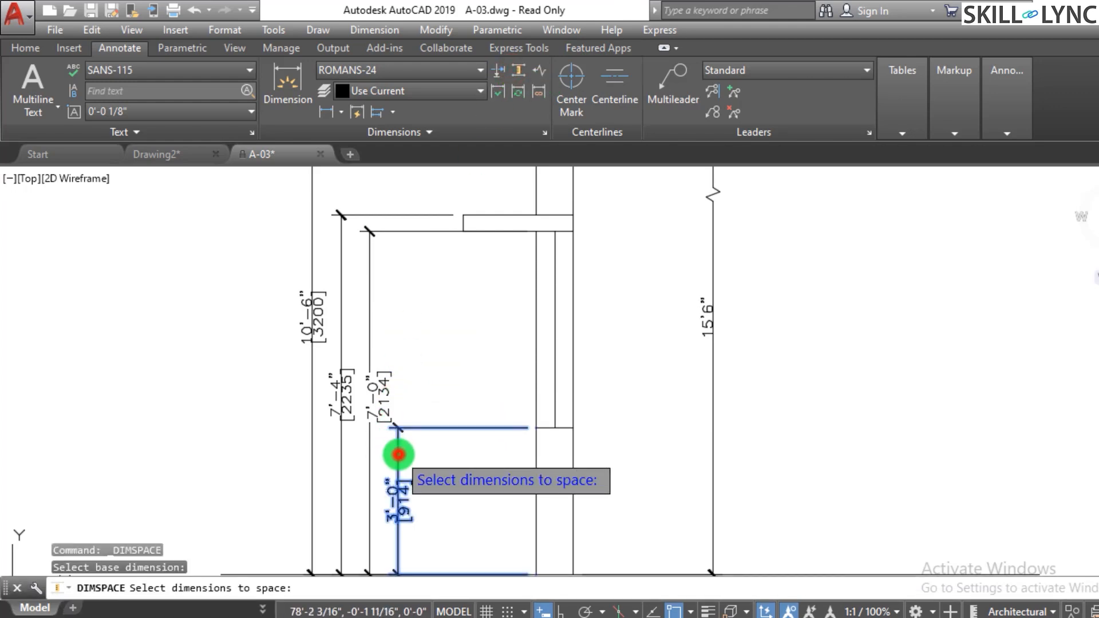
click(371, 471)
click(342, 500)
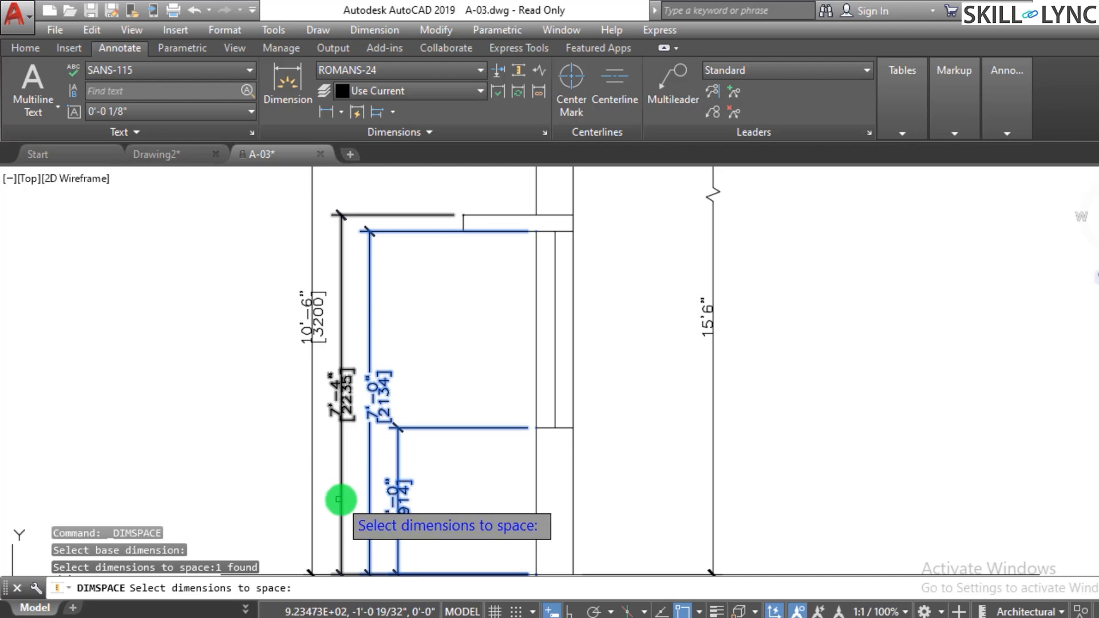
click(309, 507)
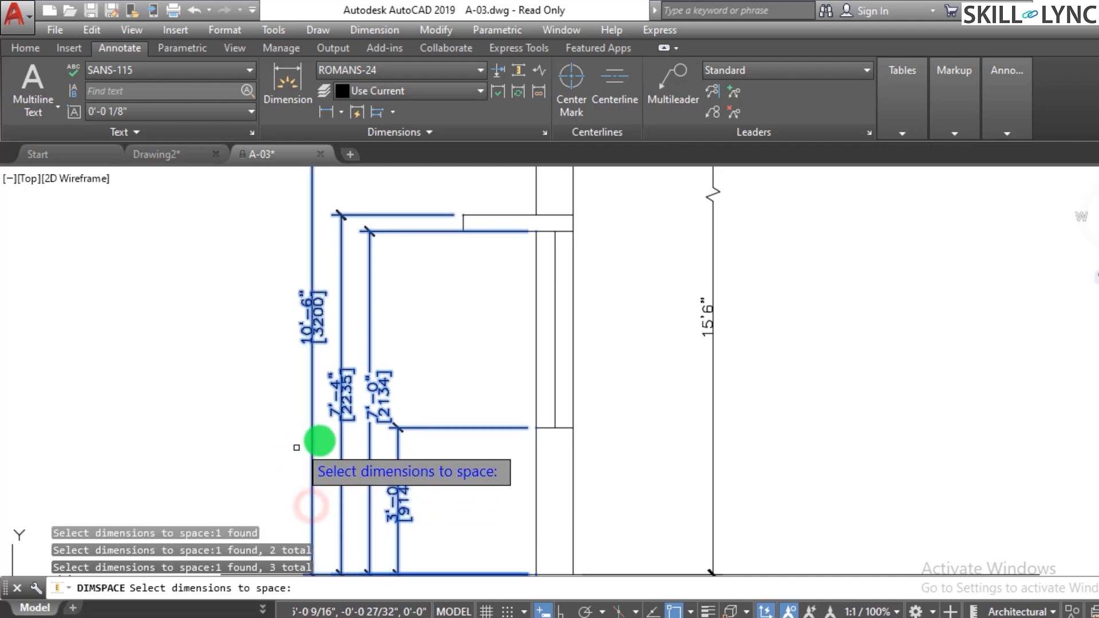
key(Return)
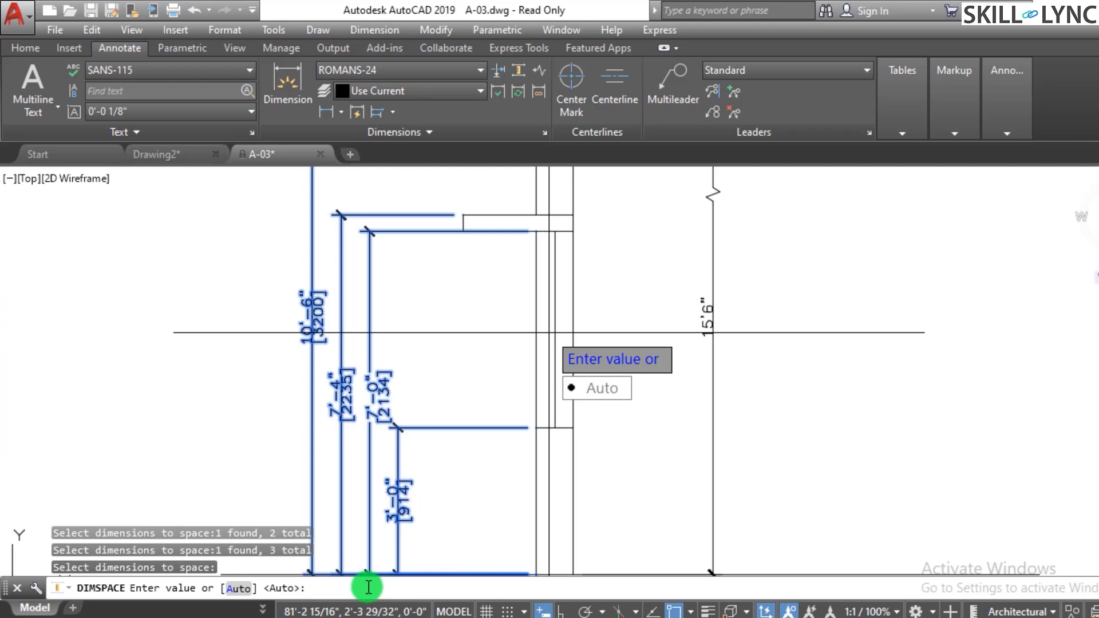
text(1")
key(Return)
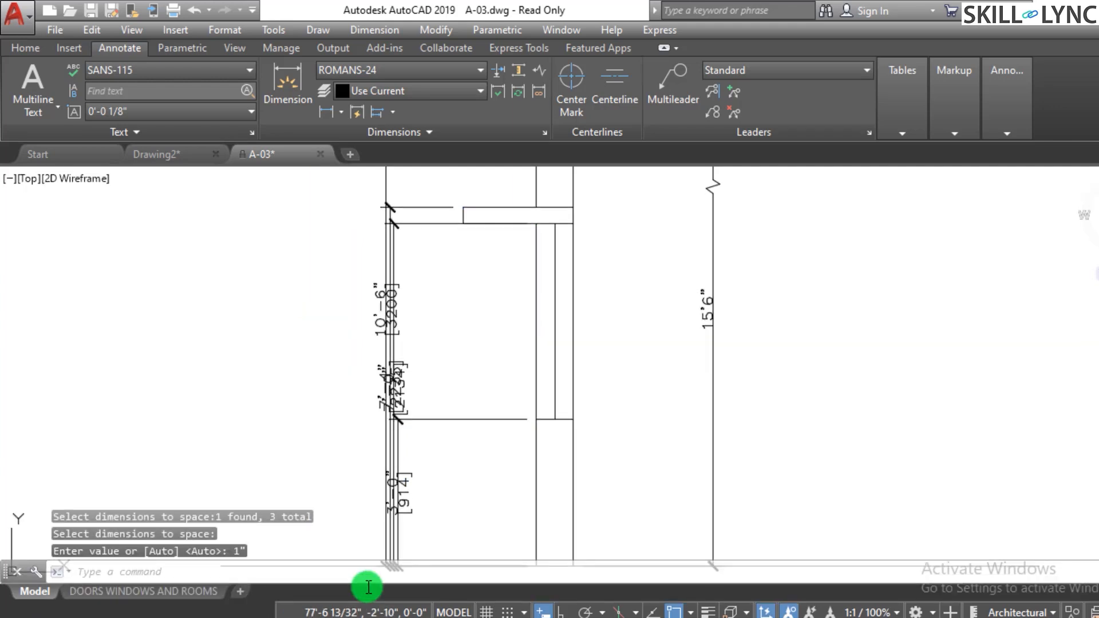
key(Escape)
key(Escape)
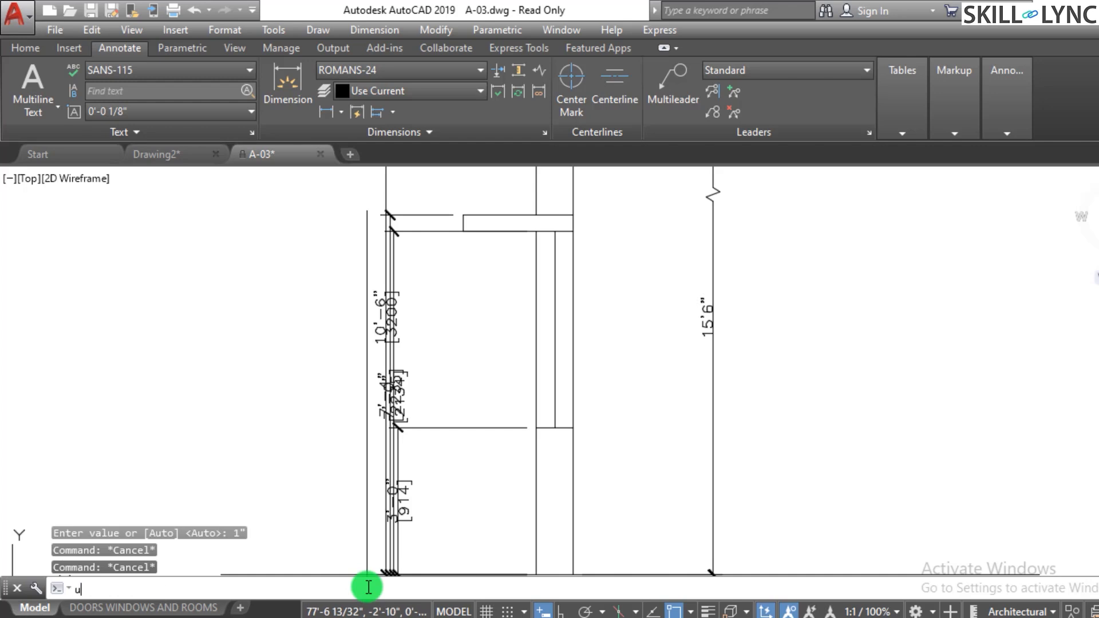
- Undo the dimension spacing
key(ctrl+z)
key(Escape)
key(Escape)
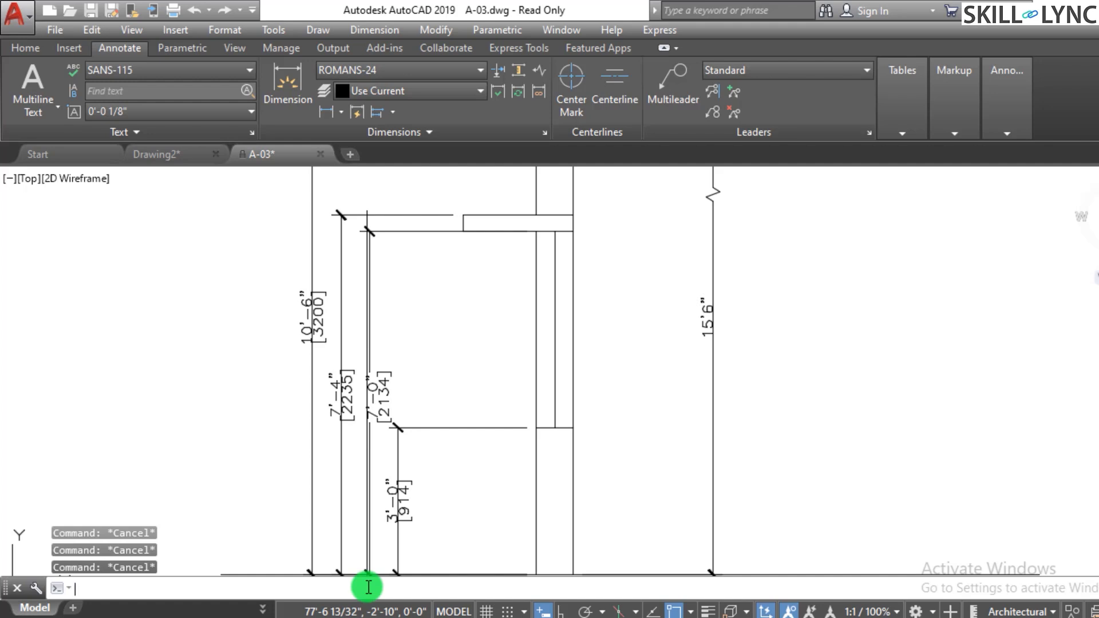
click(517, 72)
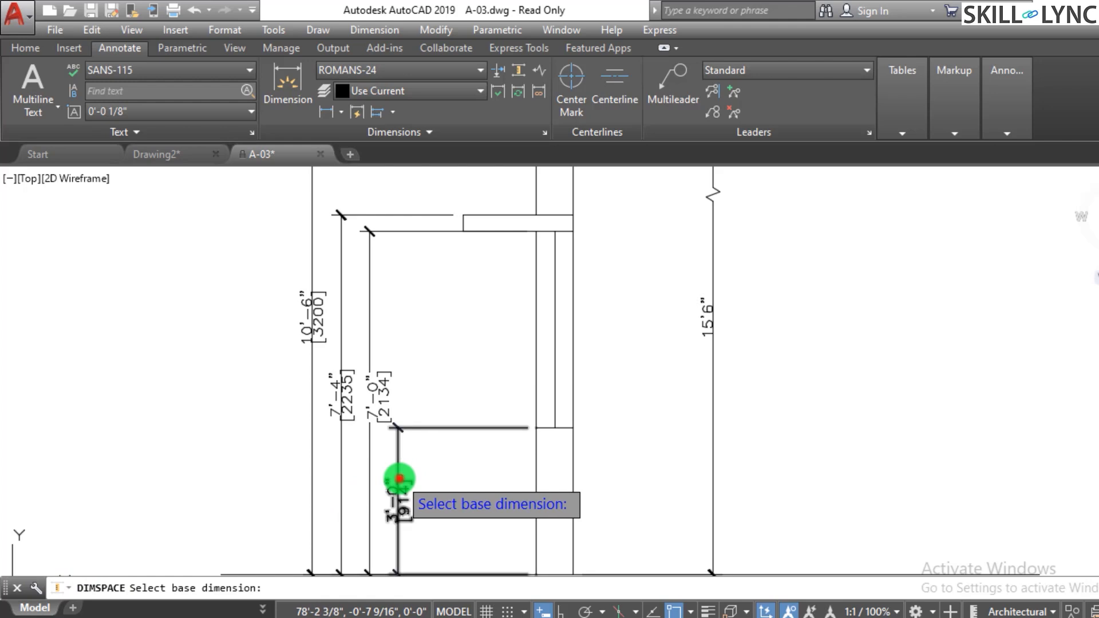
click(400, 478)
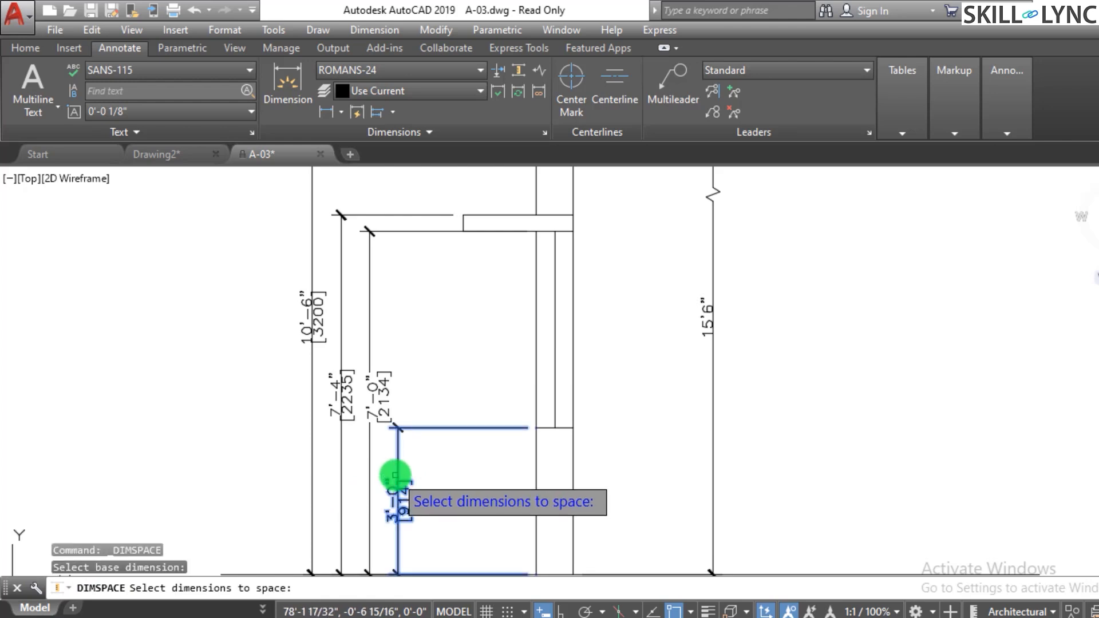
key(Return)
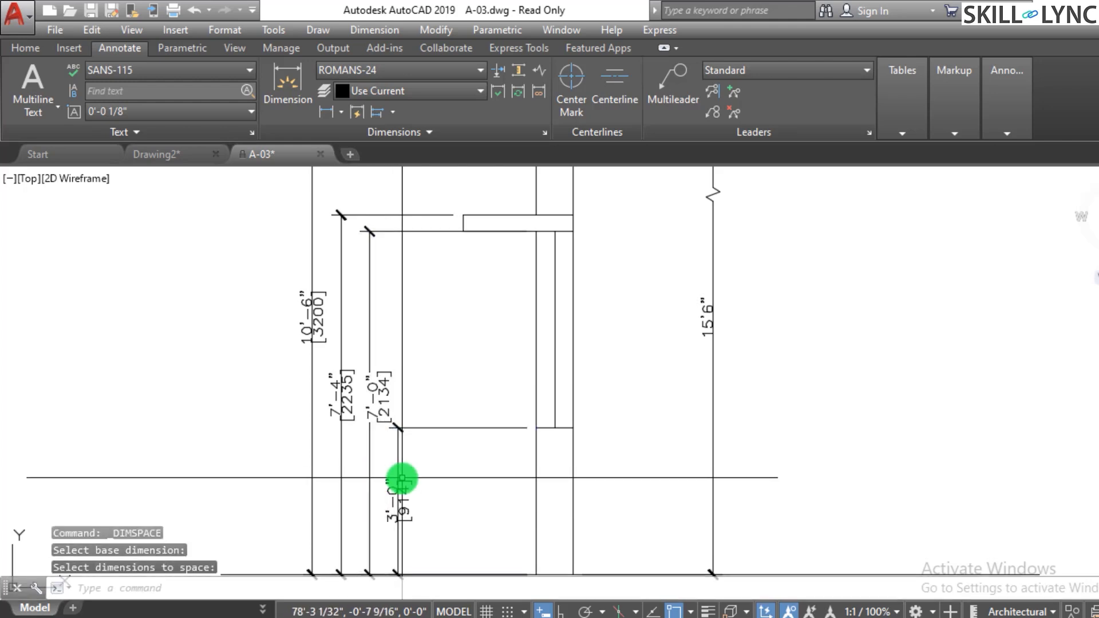
- Space the 7'-0", 7'-4" and 10'-6" dimensions 12" apart from the 3'-0" base dimension
click(517, 71)
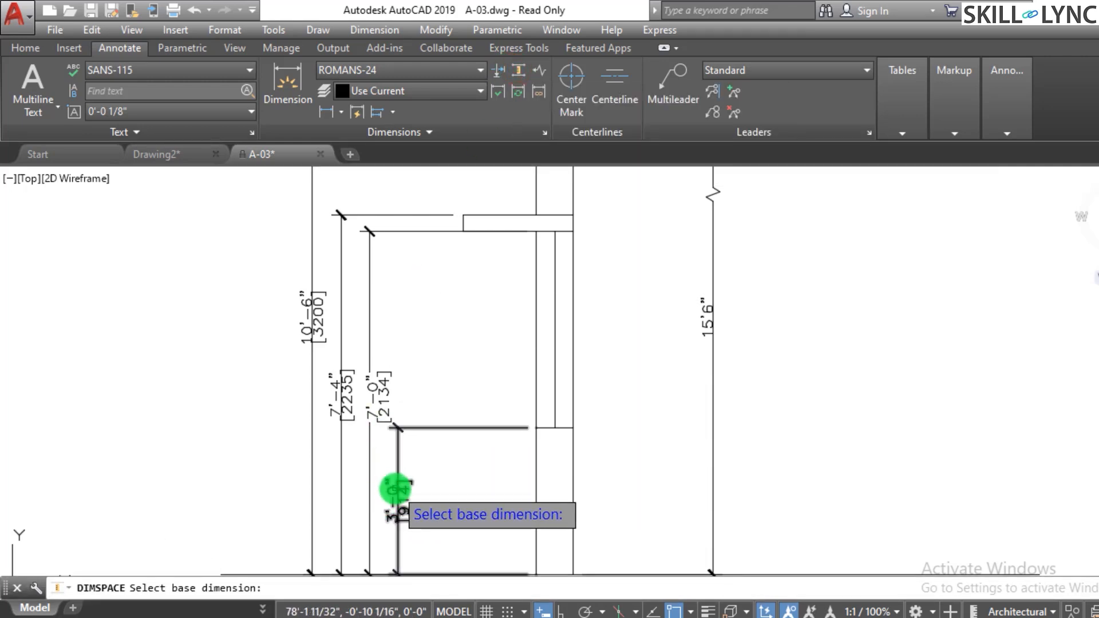
click(396, 488)
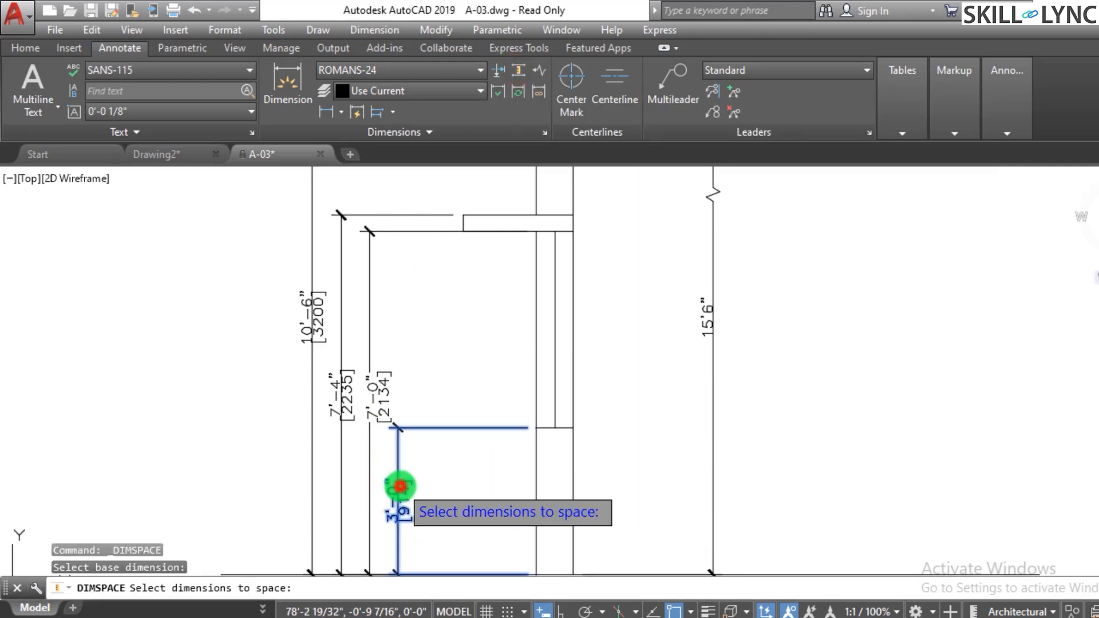
click(382, 464)
click(287, 447)
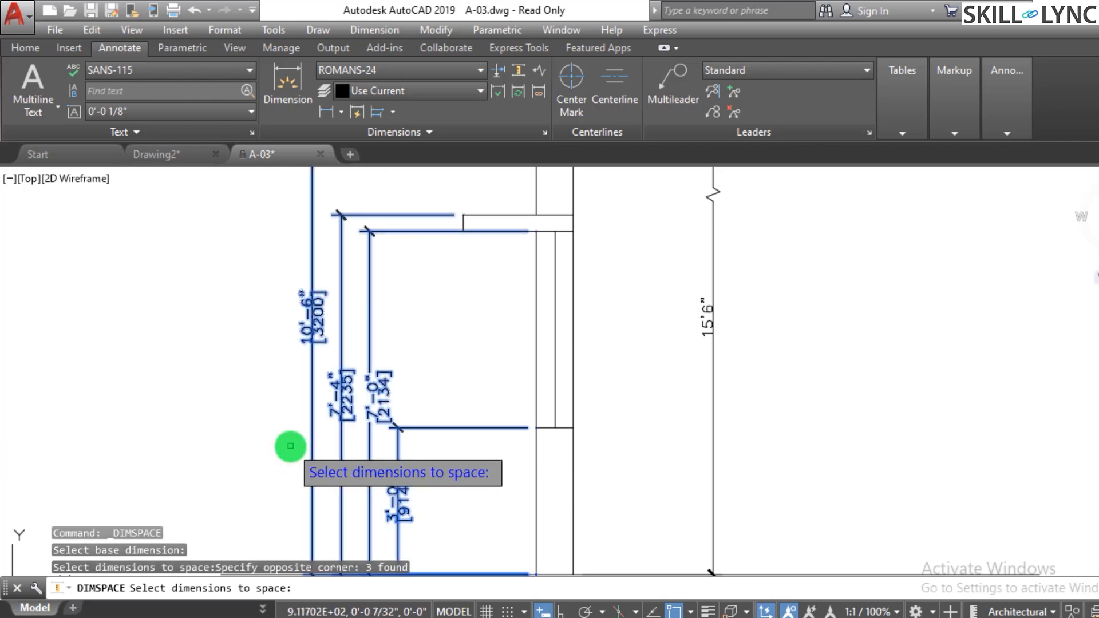
key(Return)
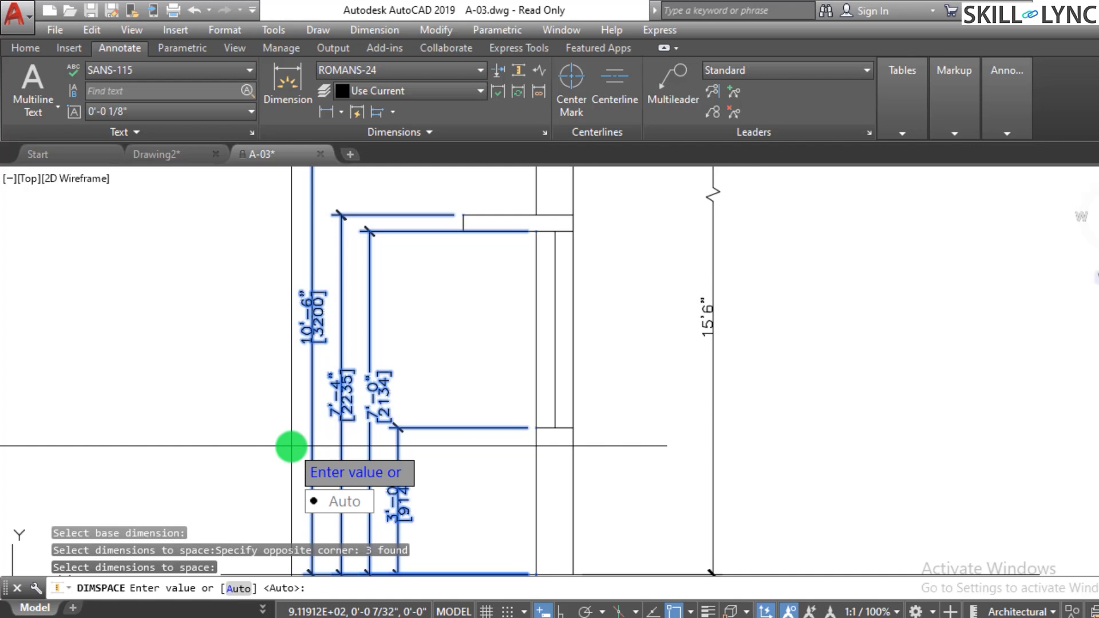
text(12")
key(Return)
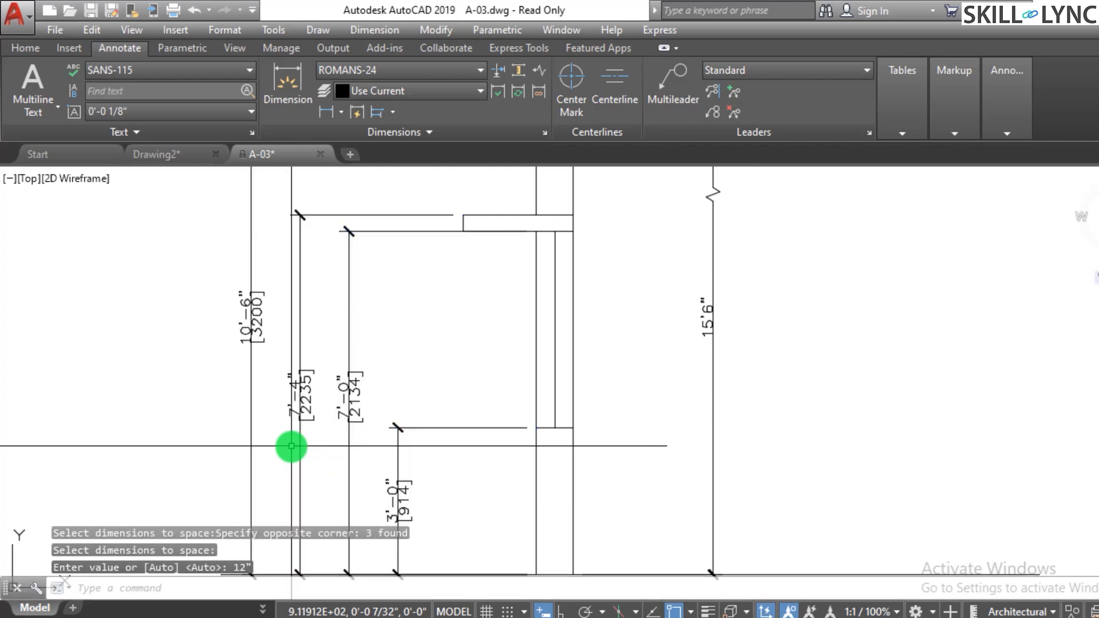
key(Escape)
key(Escape)
key(Escape)
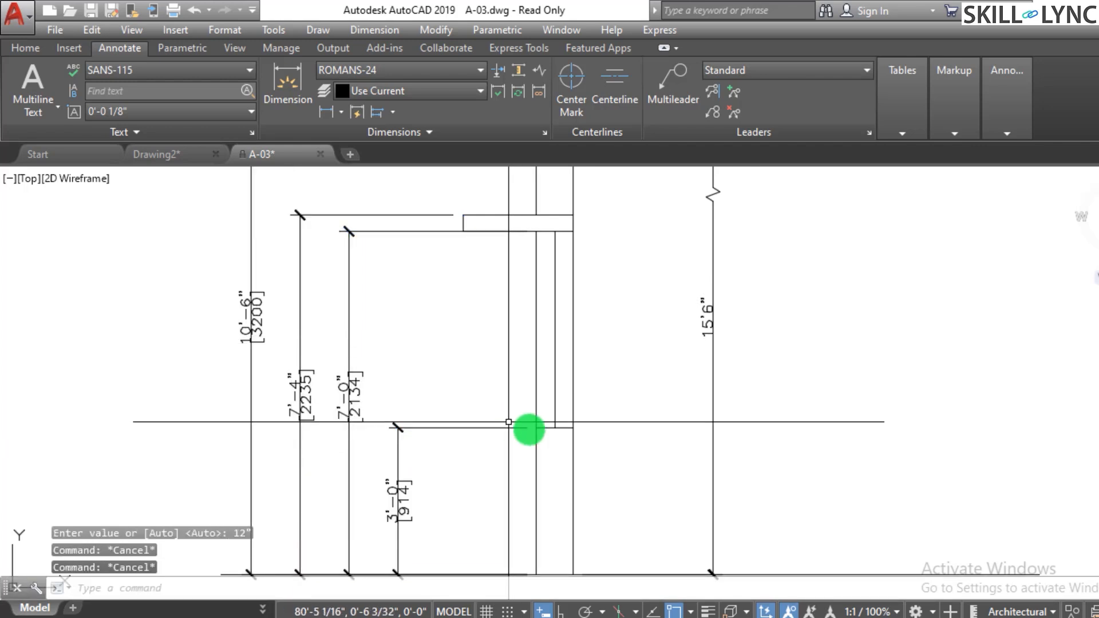
scroll(589, 439, down, 2)
scroll(585, 461, down, 2)
scroll(457, 486, up, 2)
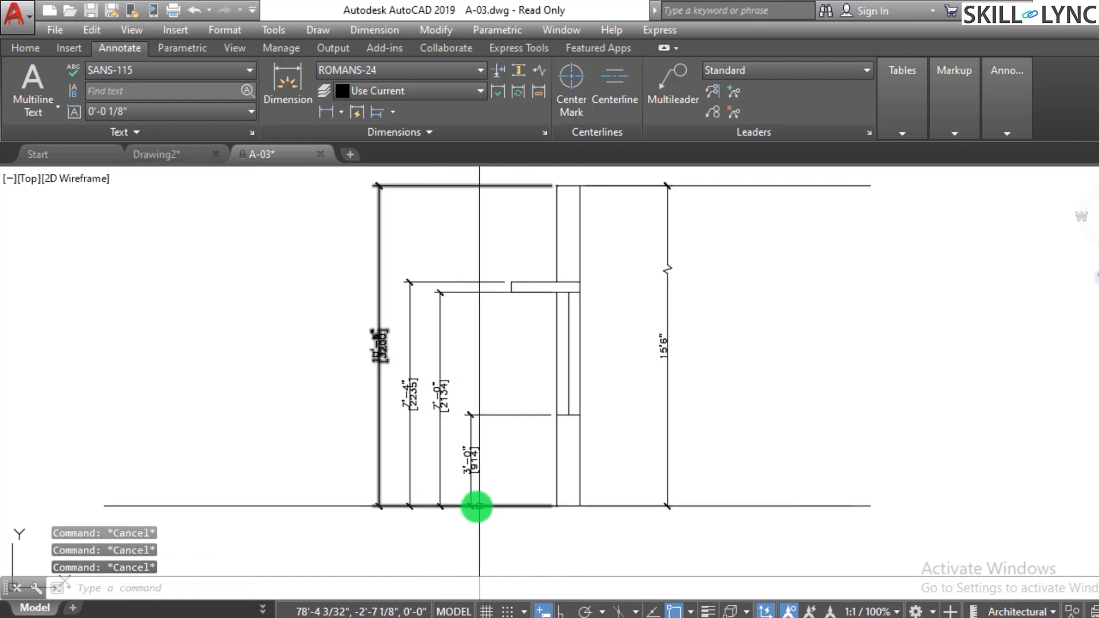
scroll(532, 511, down, 2)
scroll(672, 471, up, 2)
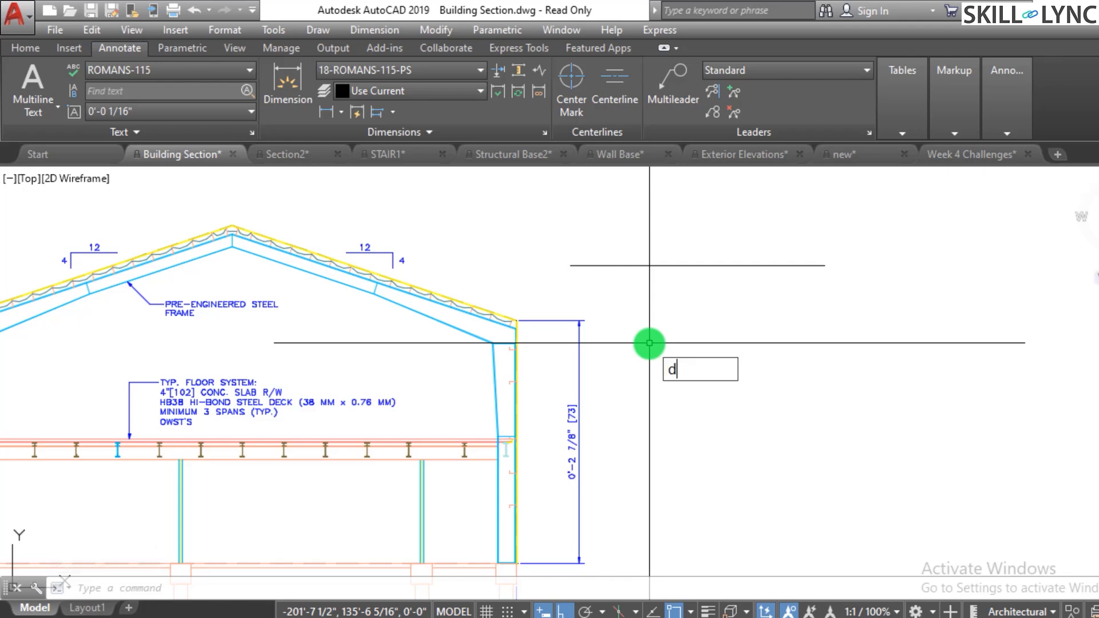
- Add a linear dimension between two points to the right of the building section's roof
text(li)
key(Return)
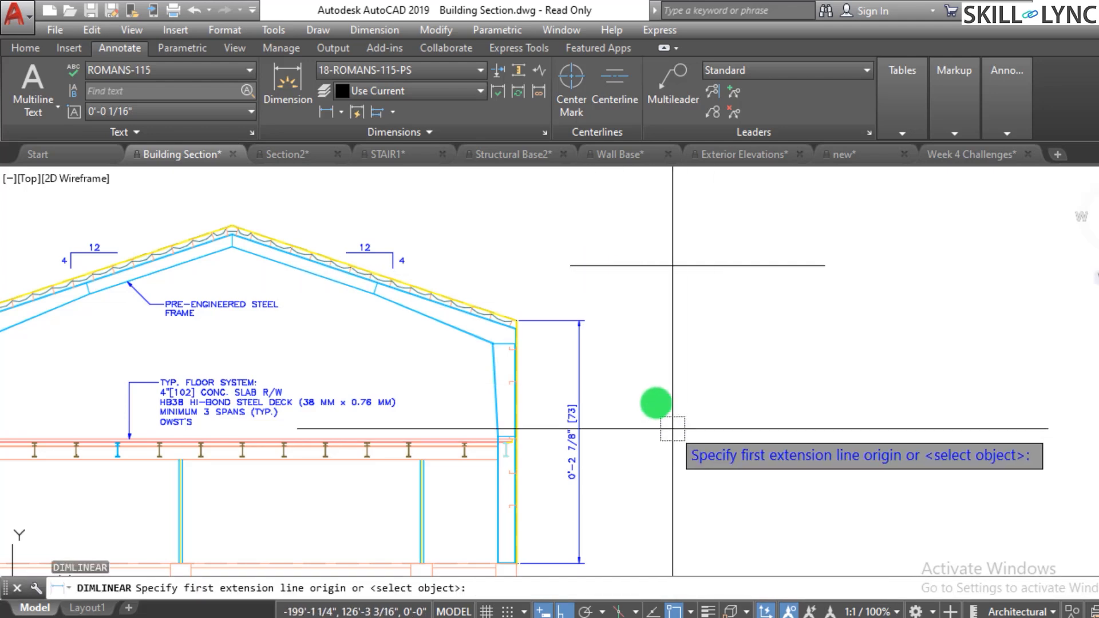
click(572, 265)
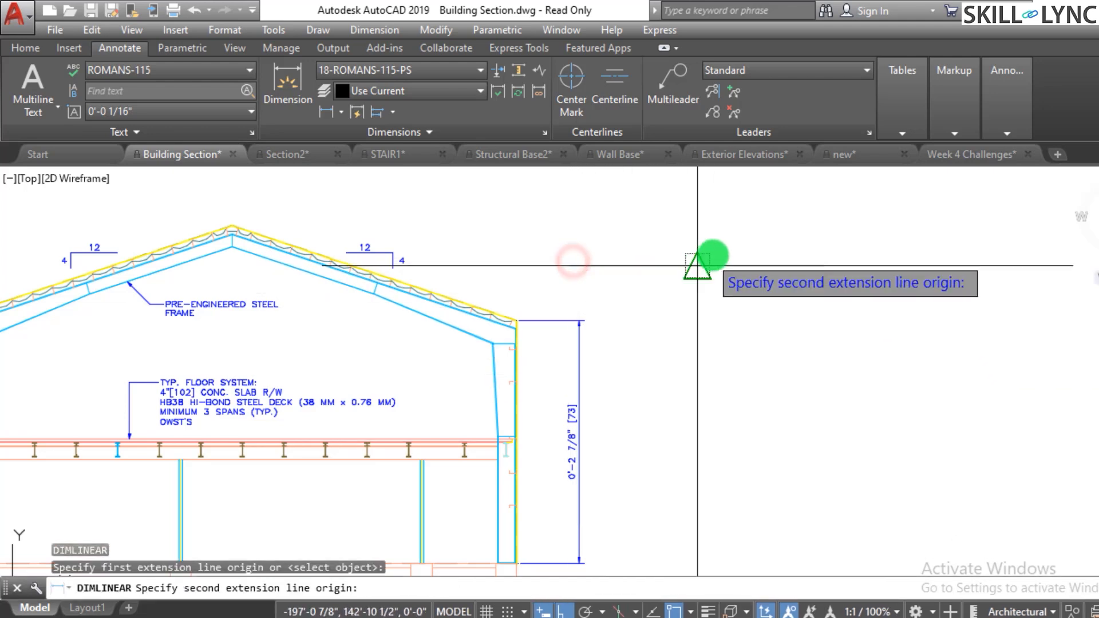
click(820, 264)
click(687, 245)
- Zoom in and out to inspect the new linear dimension
scroll(673, 243, up, 4)
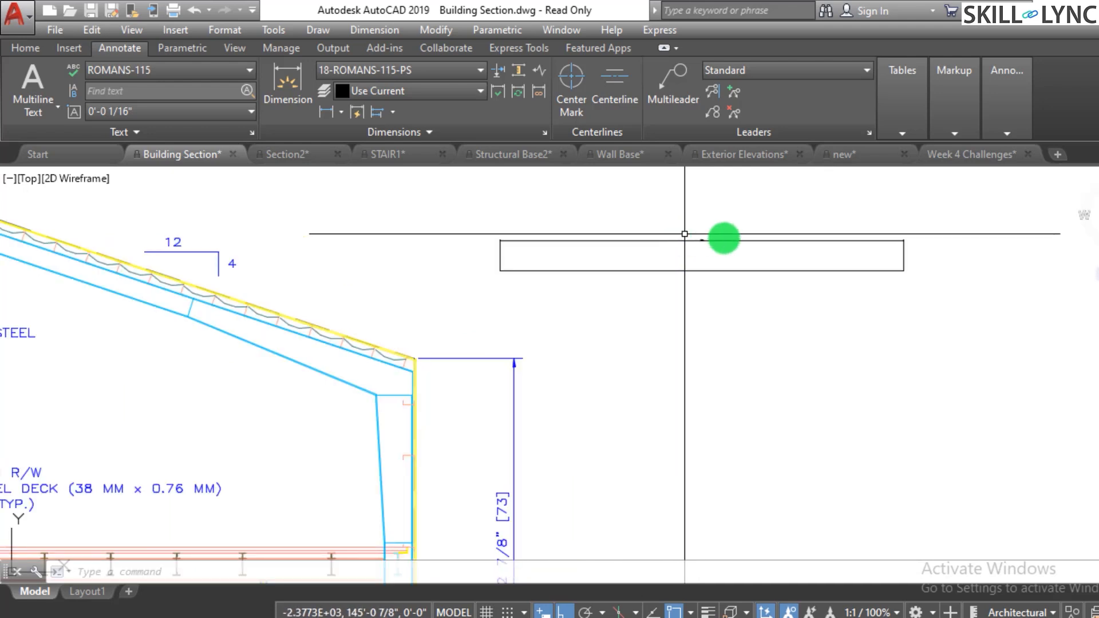
scroll(668, 242, up, 3)
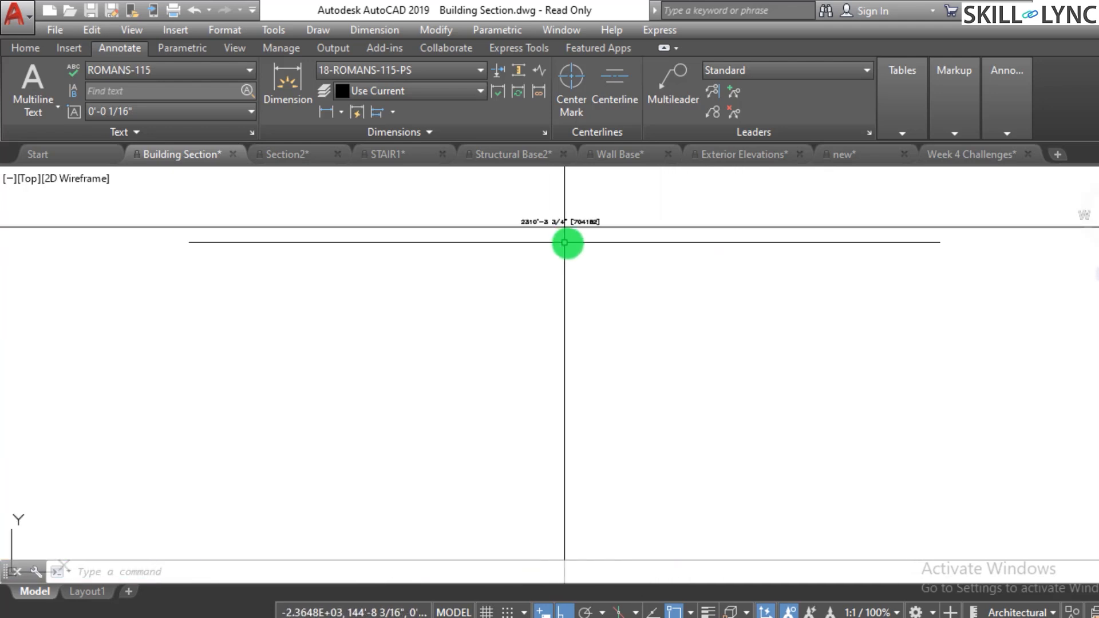
scroll(629, 276, down, 7)
scroll(632, 277, up, 4)
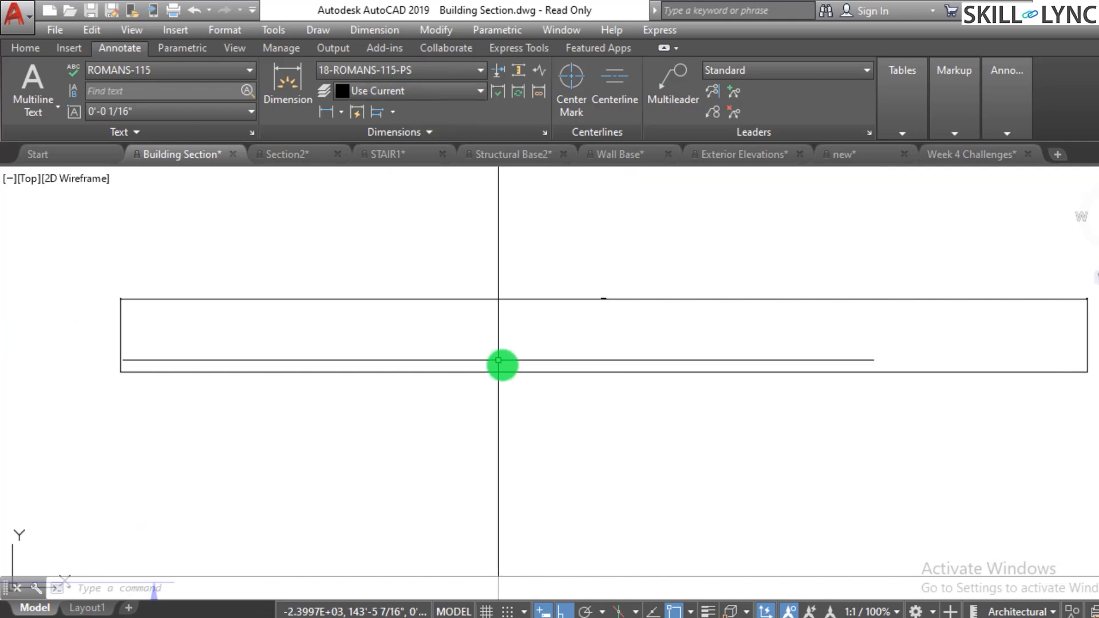
scroll(532, 344, up, 2)
scroll(584, 361, down, 6)
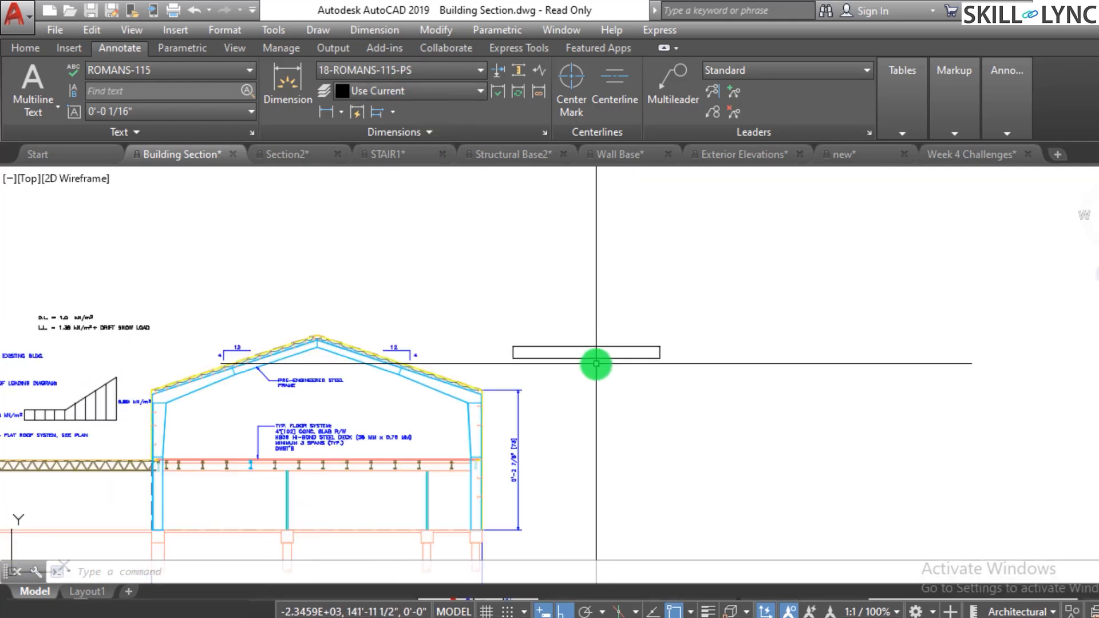
- Inspect the new linear dimension above the roof and the properties of the vertical wall dimension beside it
scroll(592, 364, up, 2)
scroll(524, 415, up, 2)
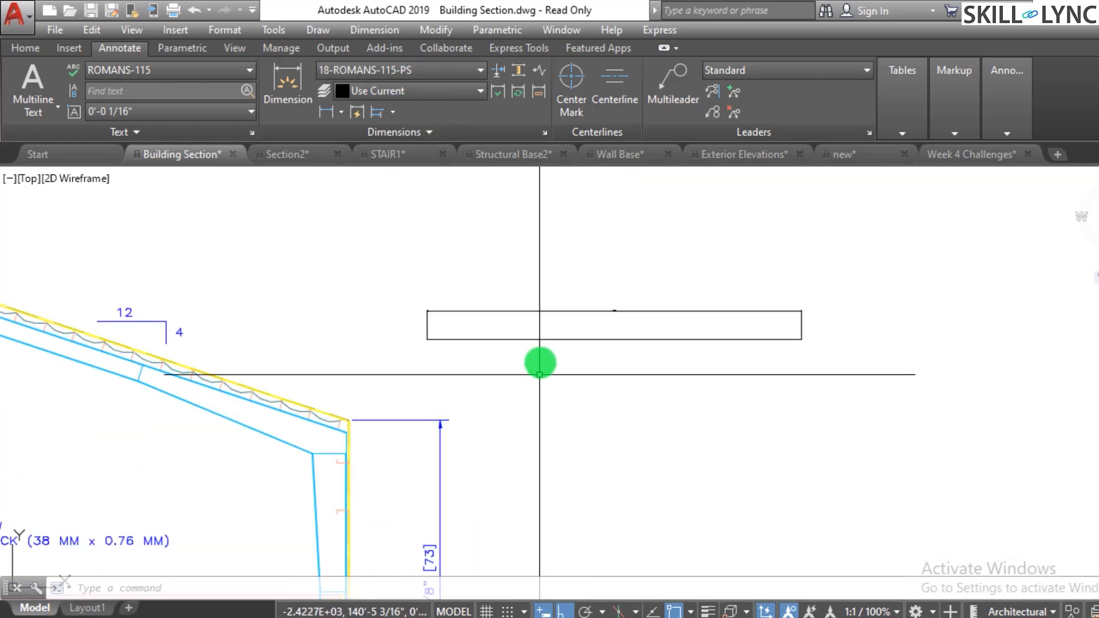
scroll(618, 321, up, 6)
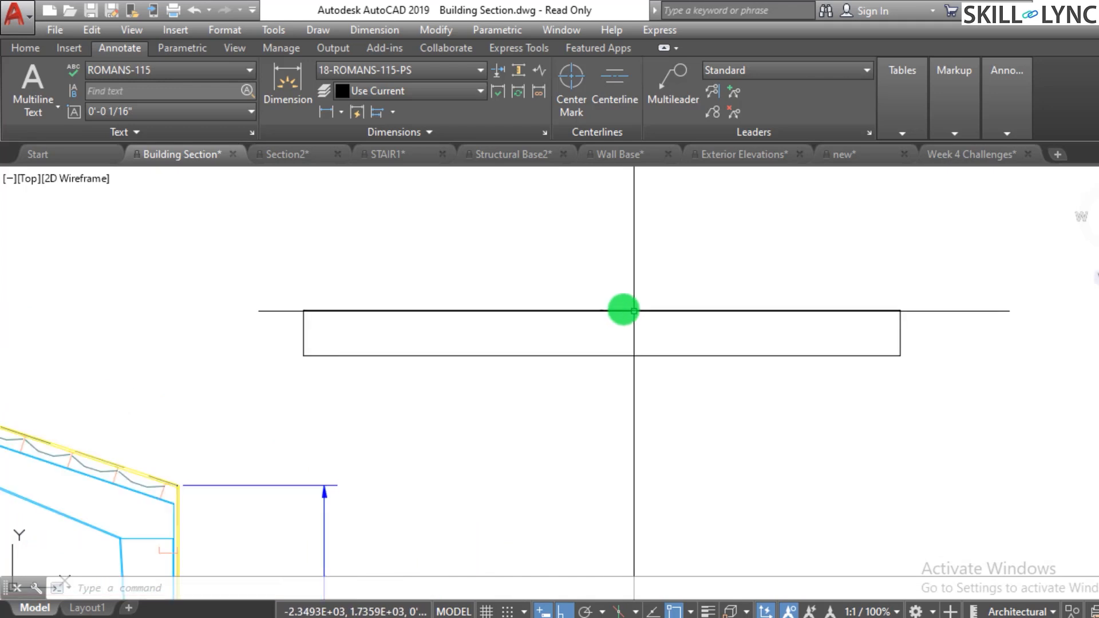
scroll(611, 340, up, 3)
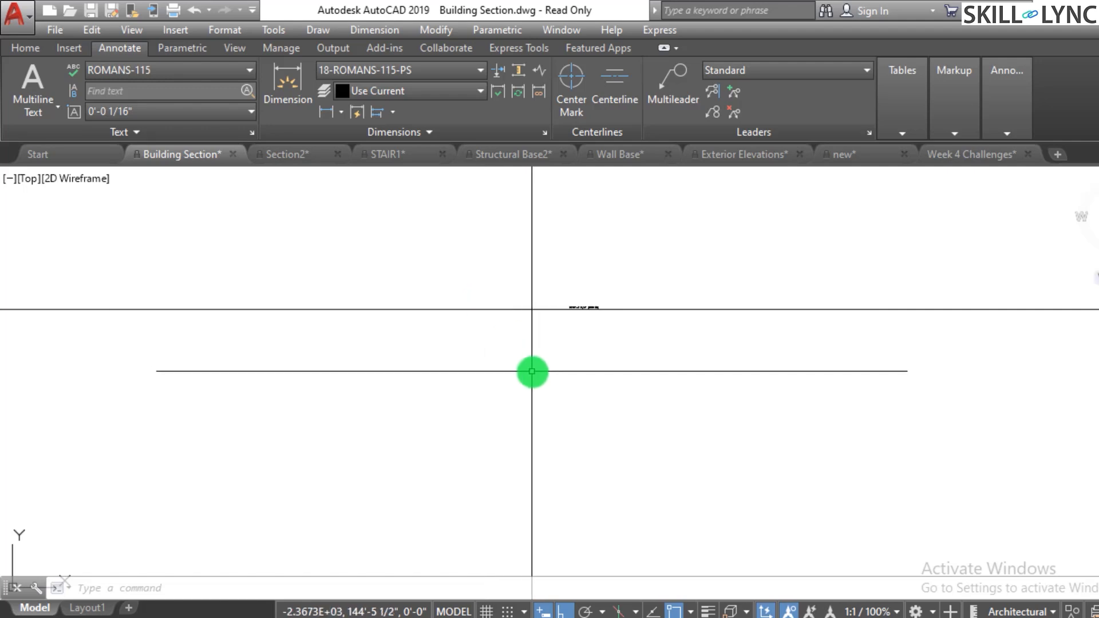
scroll(549, 370, down, 3)
scroll(581, 369, down, 2)
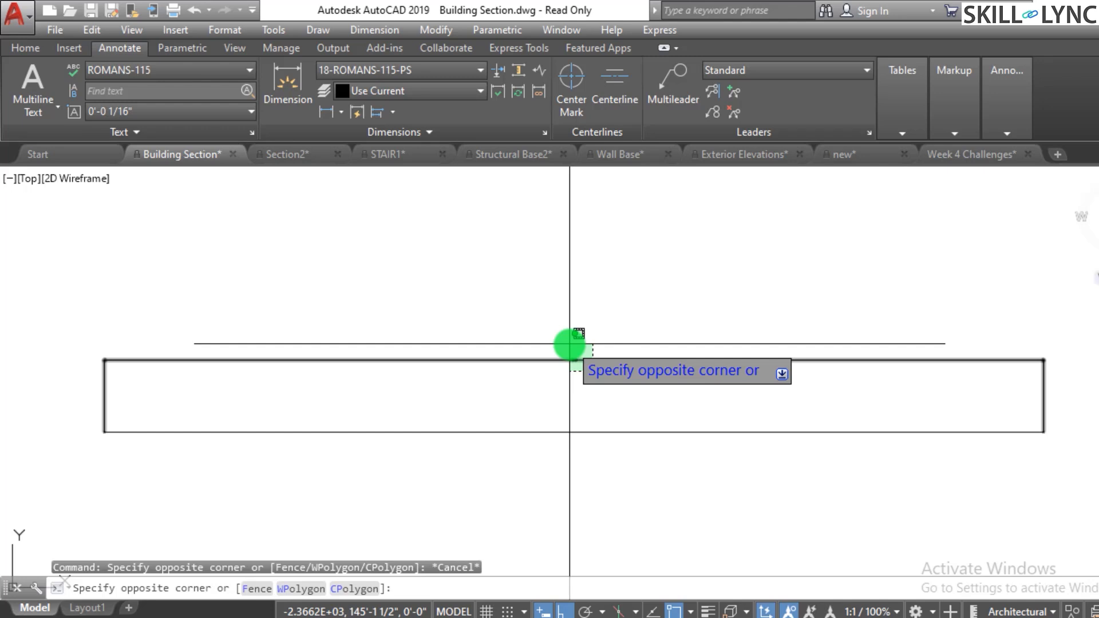
key(Escape)
scroll(643, 300, down, 5)
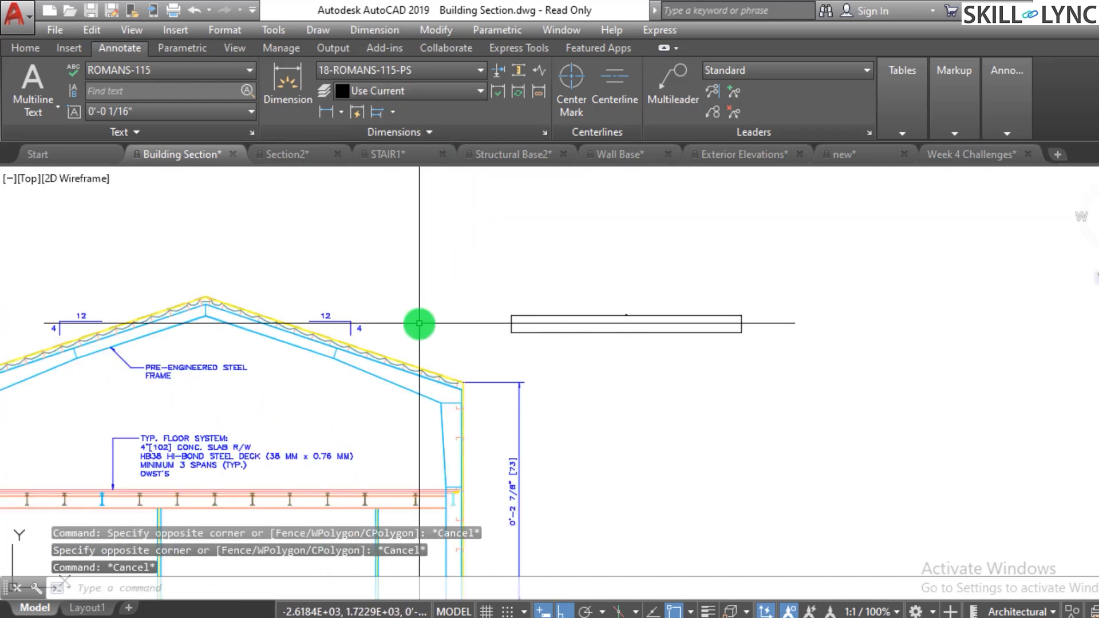
scroll(510, 476, up, 3)
click(520, 464)
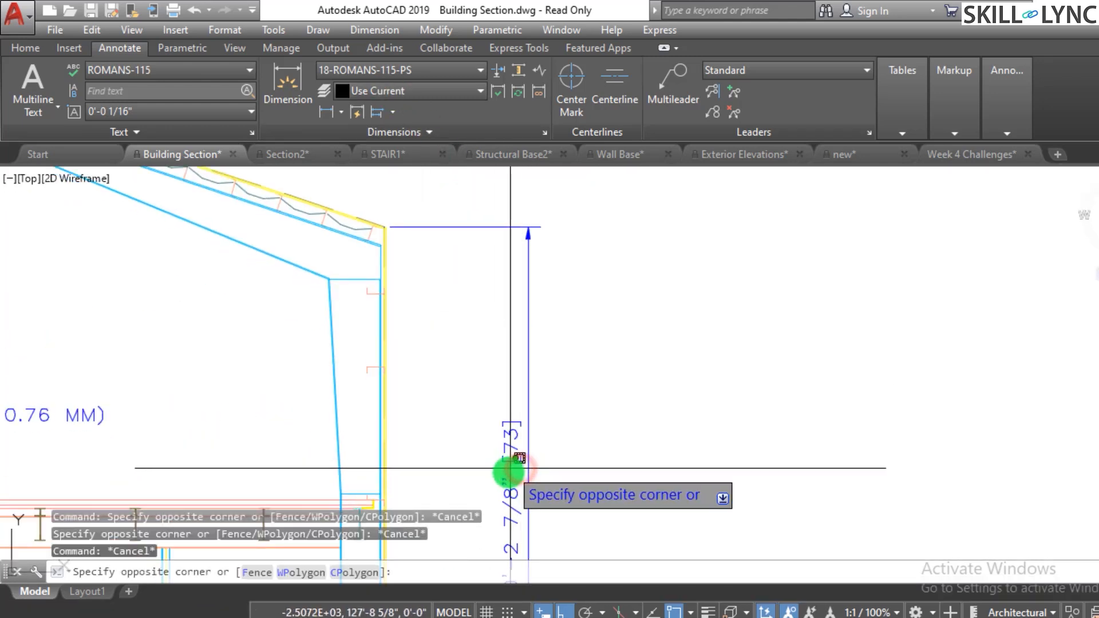
key(Escape)
double_click(508, 473)
click(565, 471)
key(Escape)
click(510, 484)
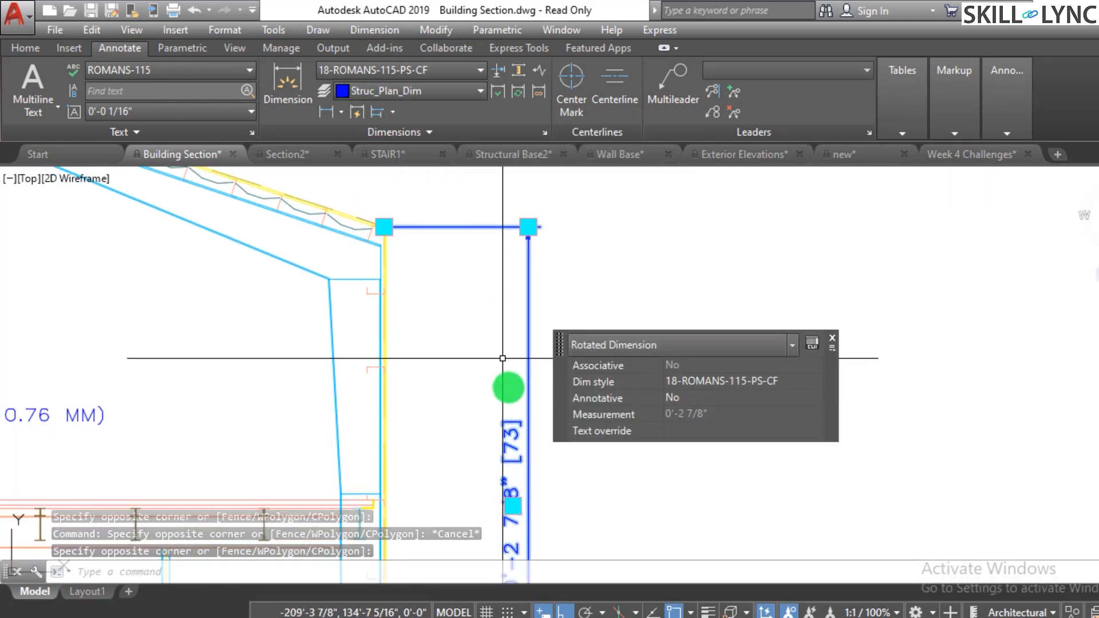
key(Escape)
key(Escape)
- Set the current layer to Structural_Plan_Dim
scroll(510, 462, down, 2)
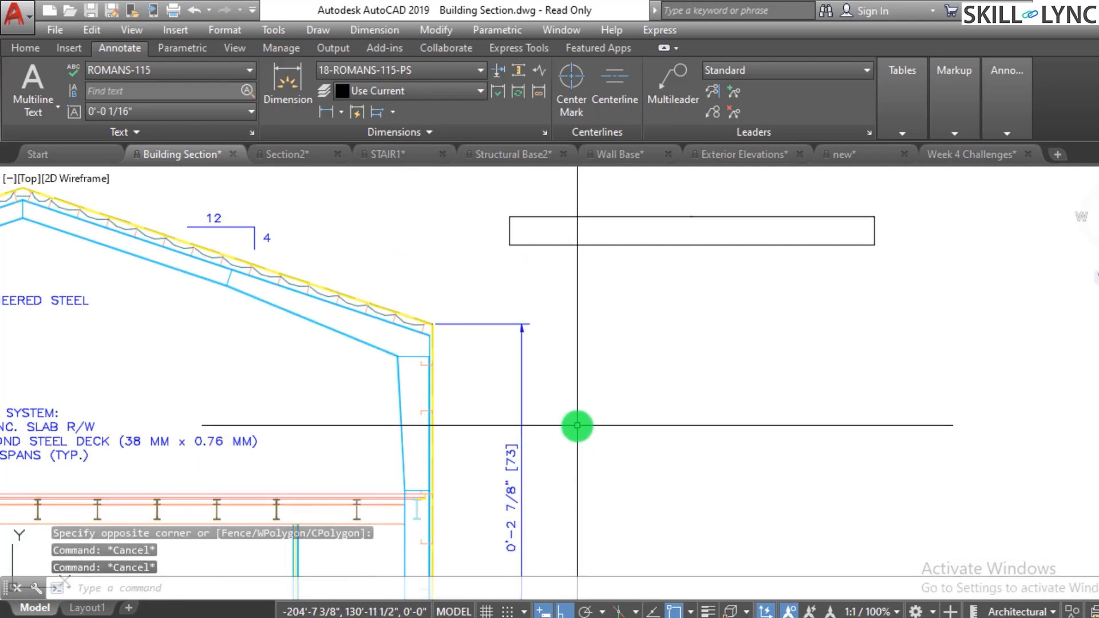
click(429, 95)
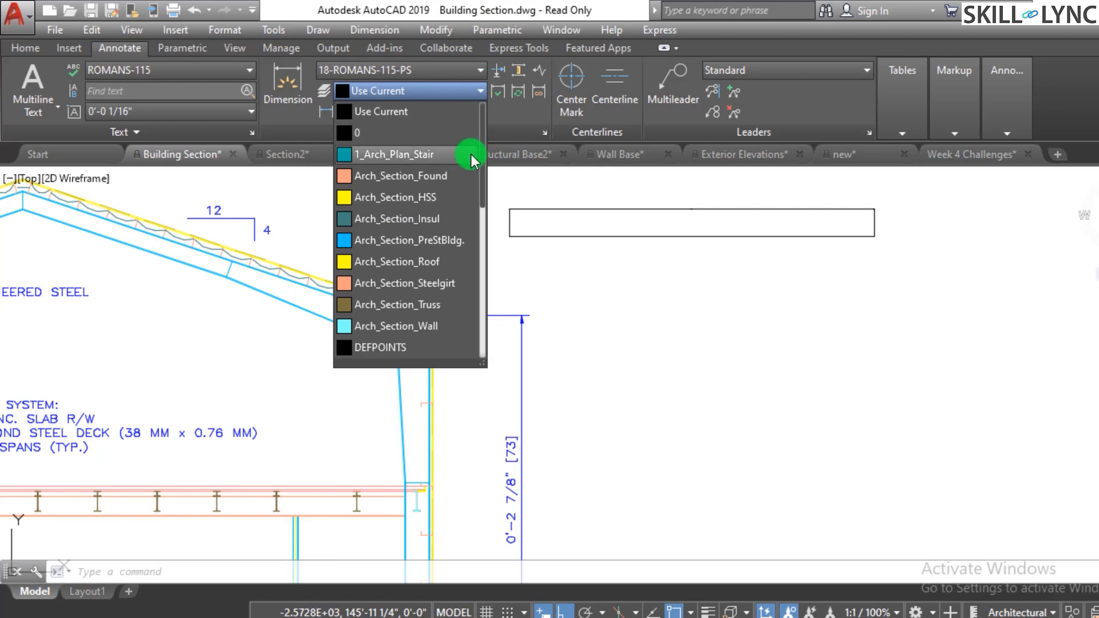
scroll(429, 224, down, 3)
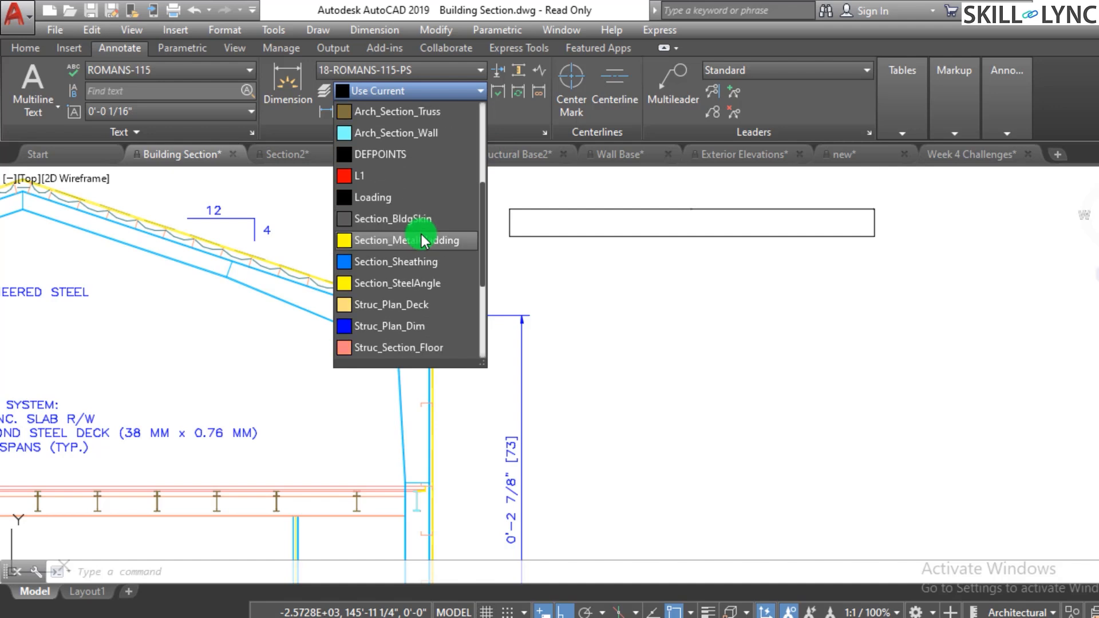
scroll(424, 241, down, 3)
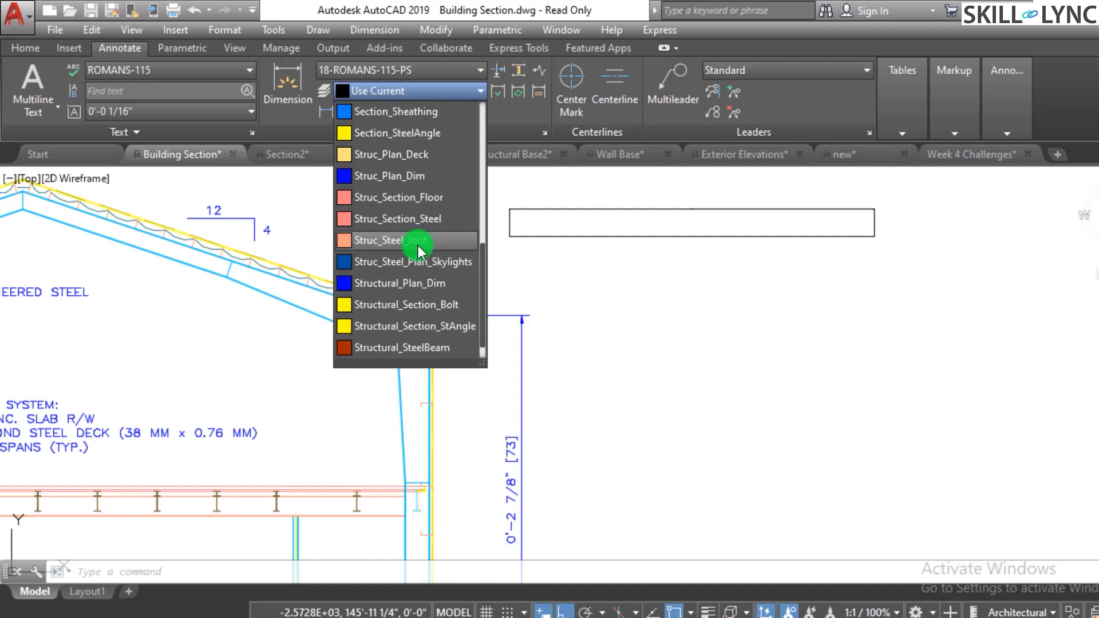
click(423, 284)
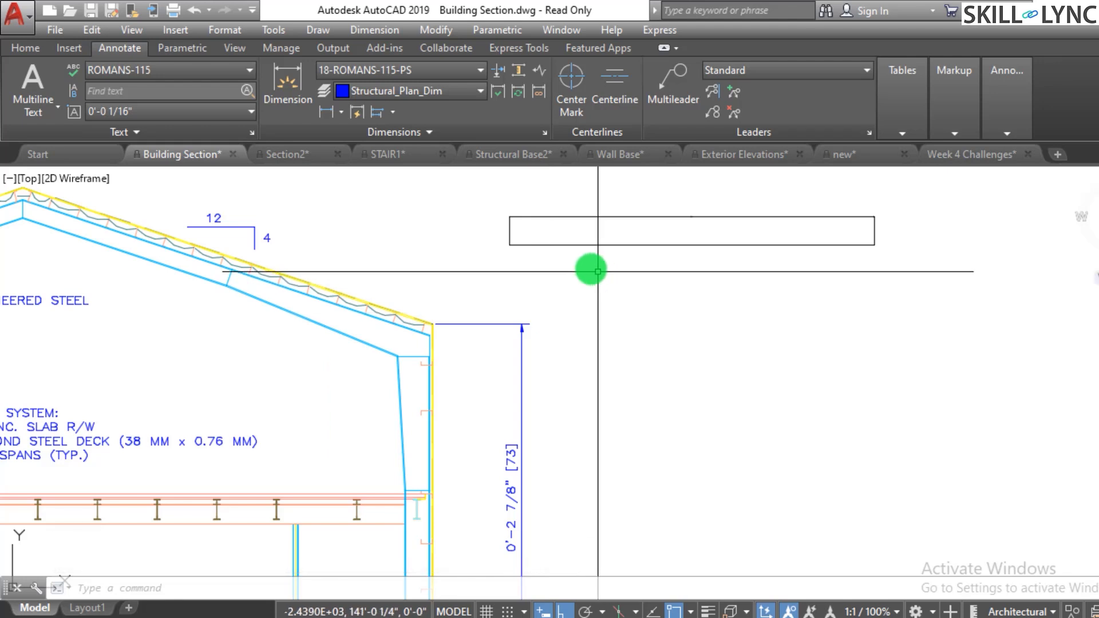
- Update the new linear dimension to the current 18-ROMANS-115-PS dimension style
scroll(708, 211, up, 3)
scroll(659, 246, up, 2)
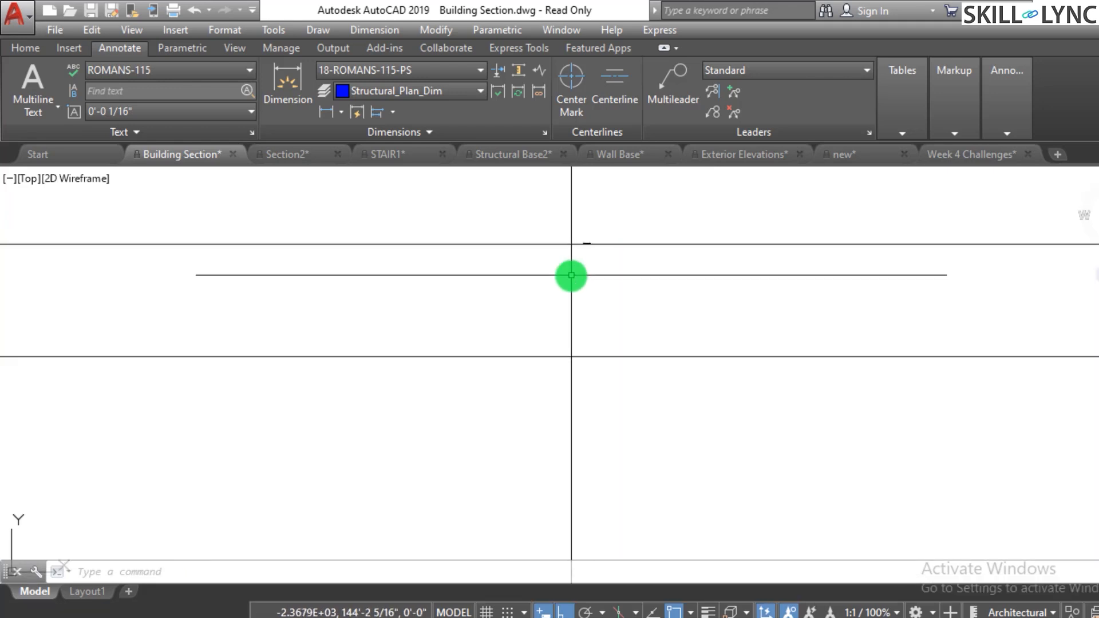
click(606, 248)
middle_drag(606, 248, 605, 259)
click(621, 282)
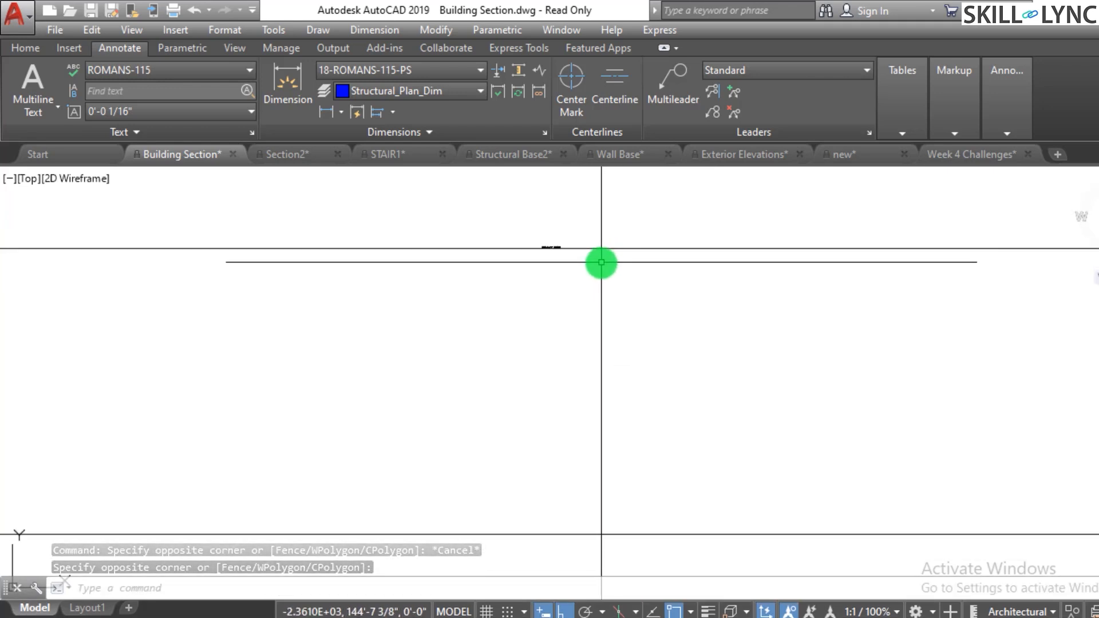
click(517, 95)
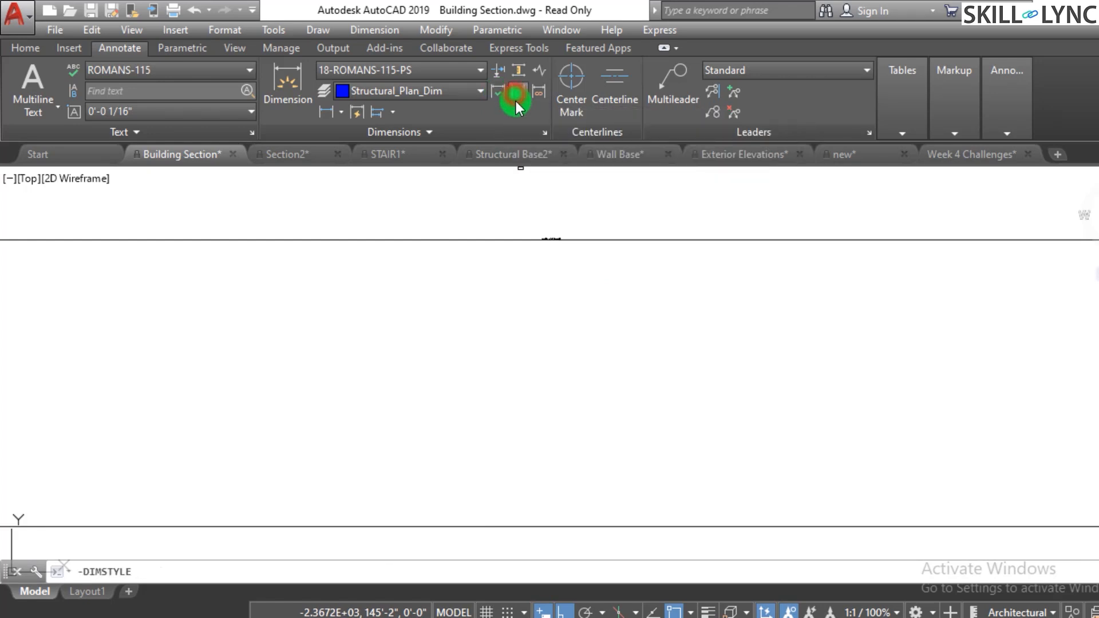
click(550, 240)
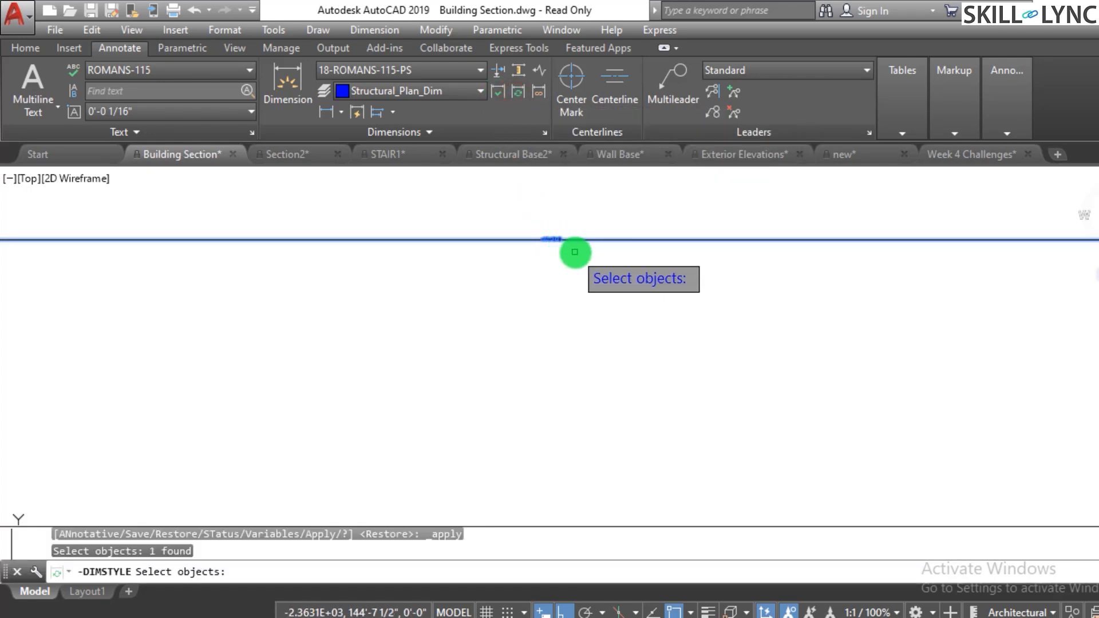
key(Return)
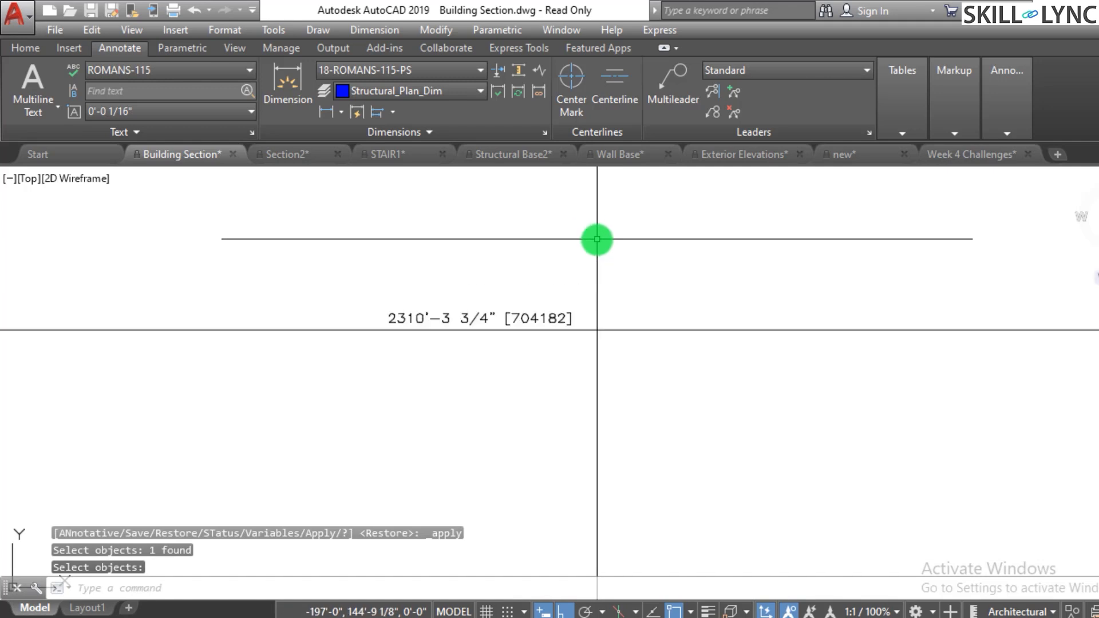
- Inspect the updated linear dimension's style and layer, and browse the available dimension styles
scroll(644, 255, up, 5)
scroll(655, 265, down, 4)
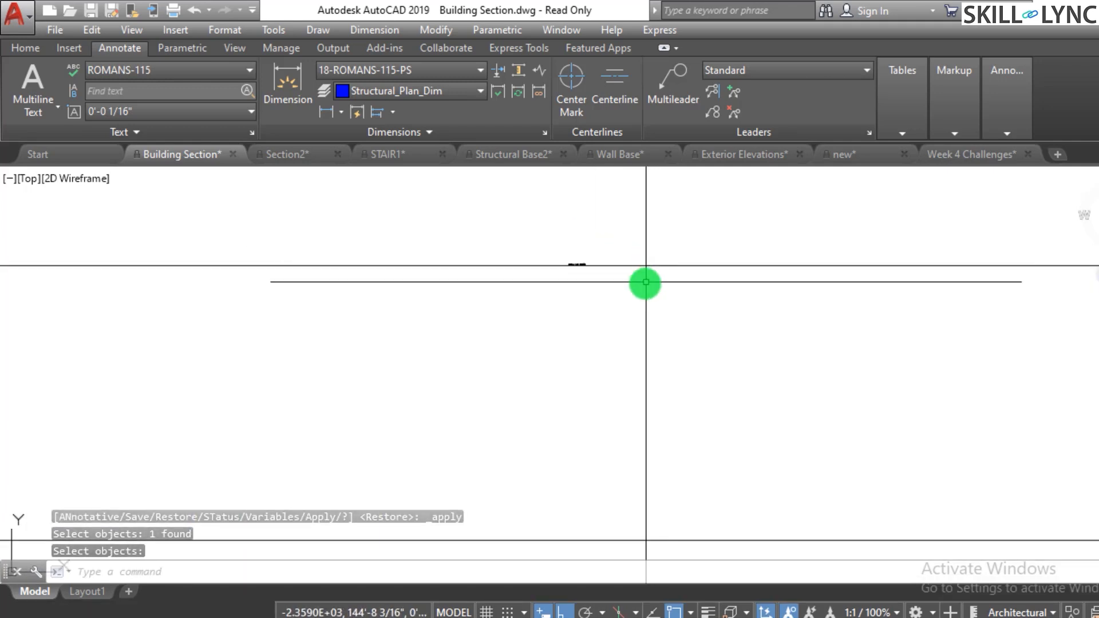
click(586, 293)
click(534, 270)
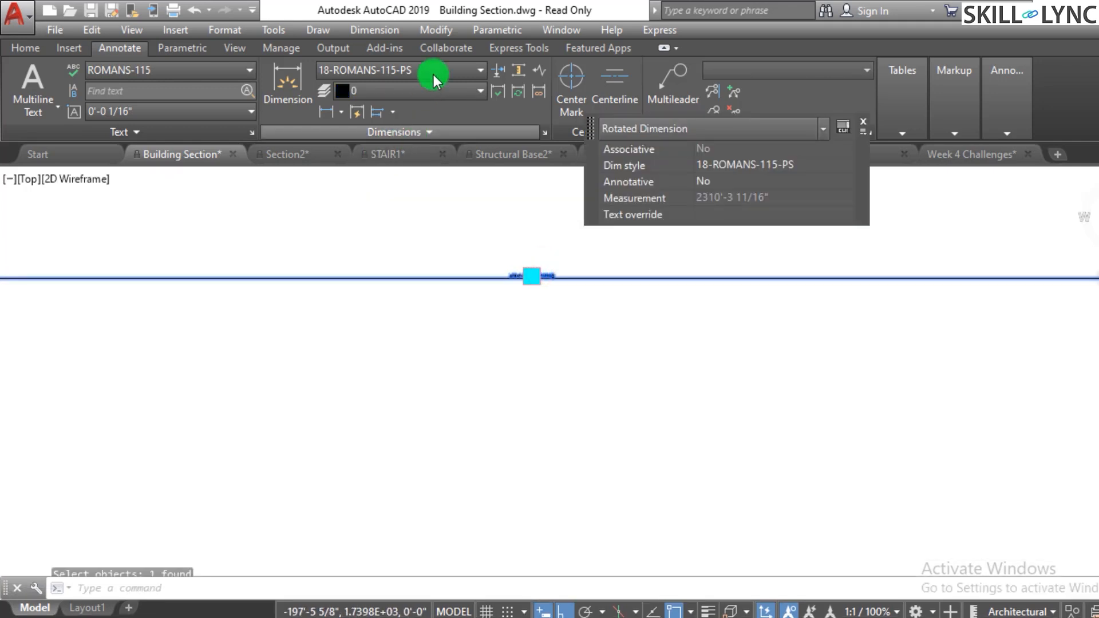
click(434, 88)
click(433, 88)
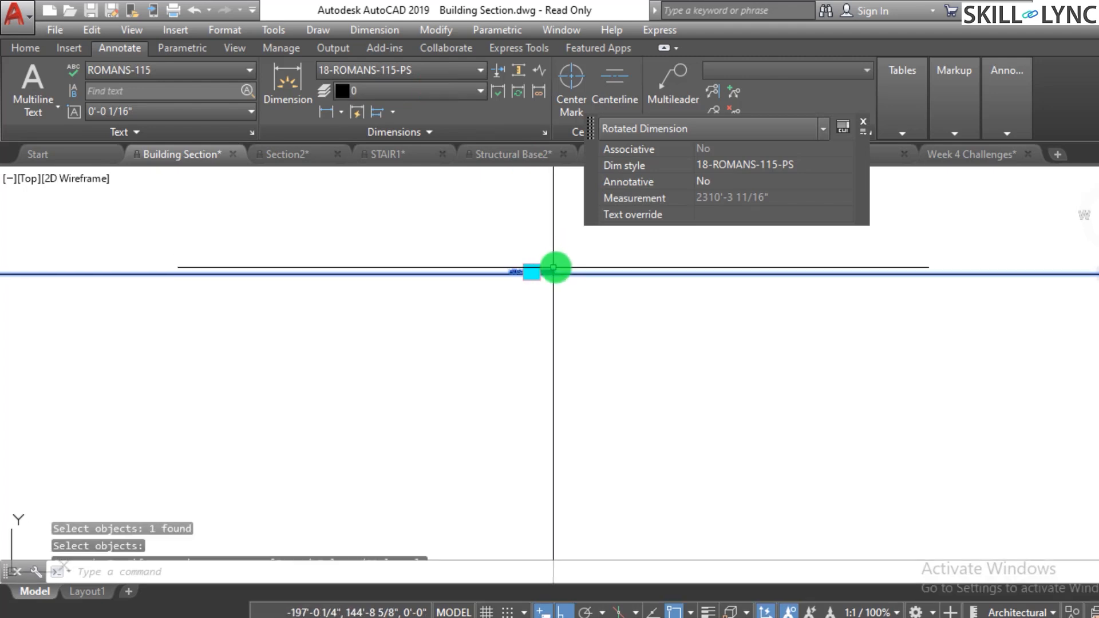
key(Escape)
key(Escape)
click(420, 69)
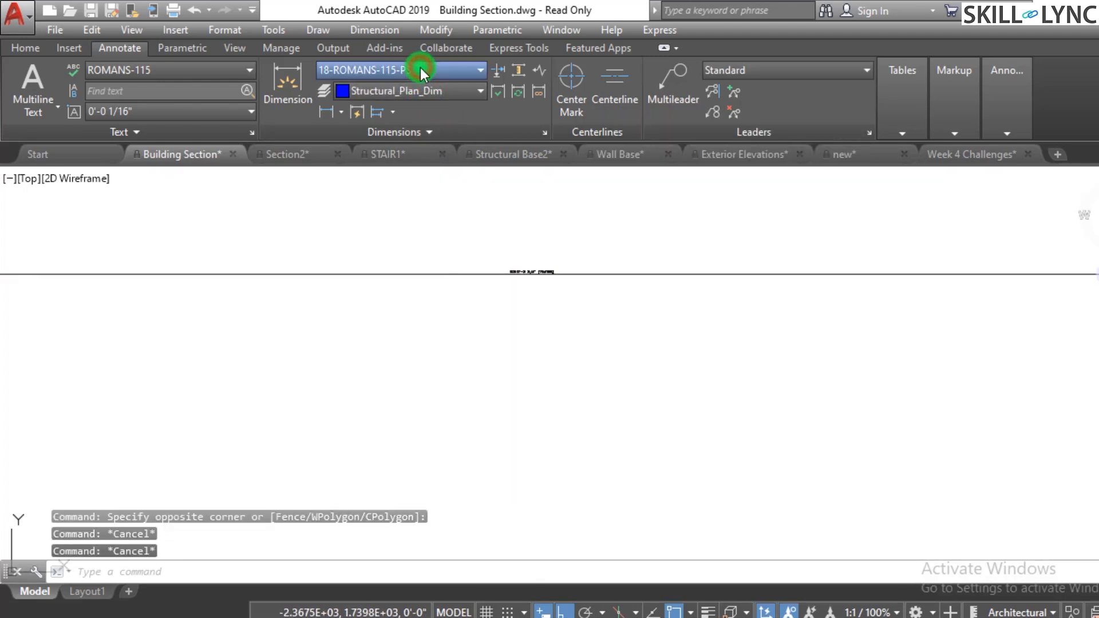
click(536, 141)
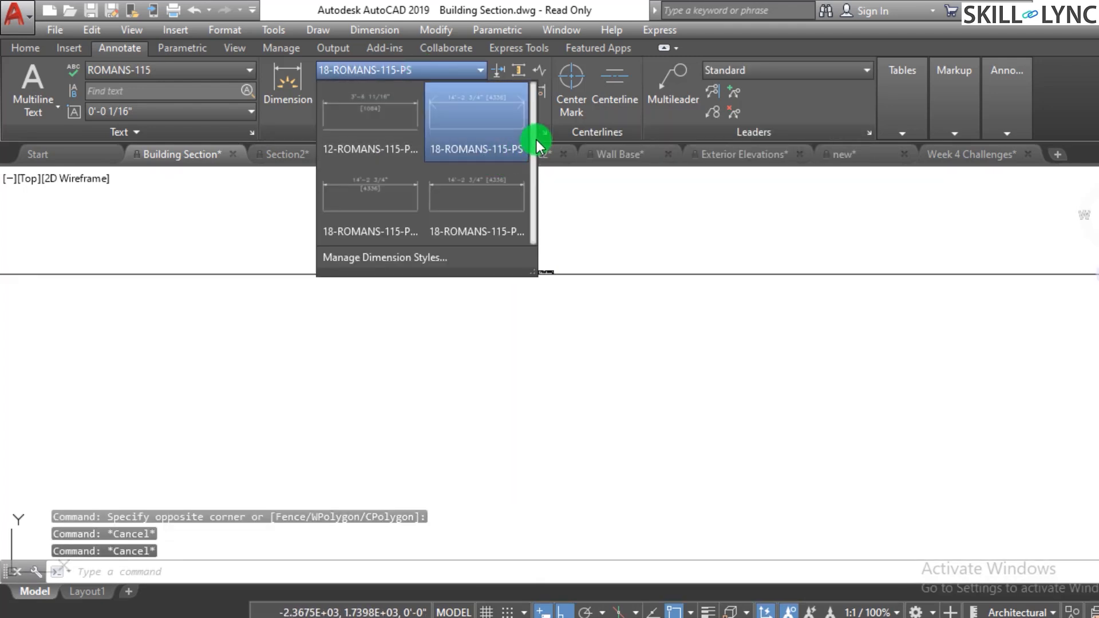
key(Escape)
key(Escape)
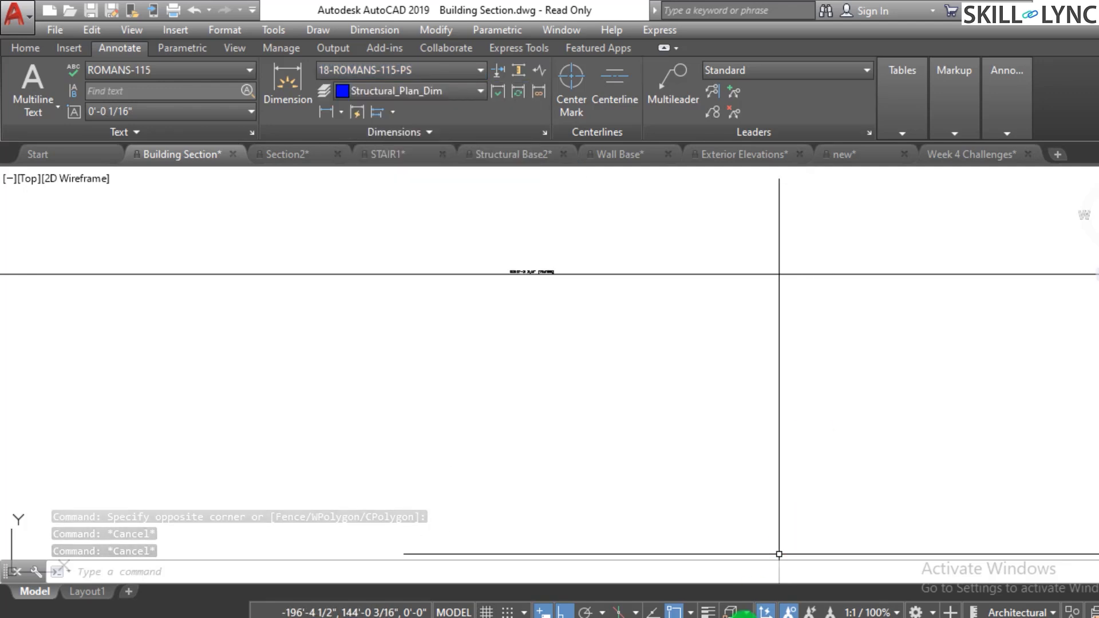
click(480, 70)
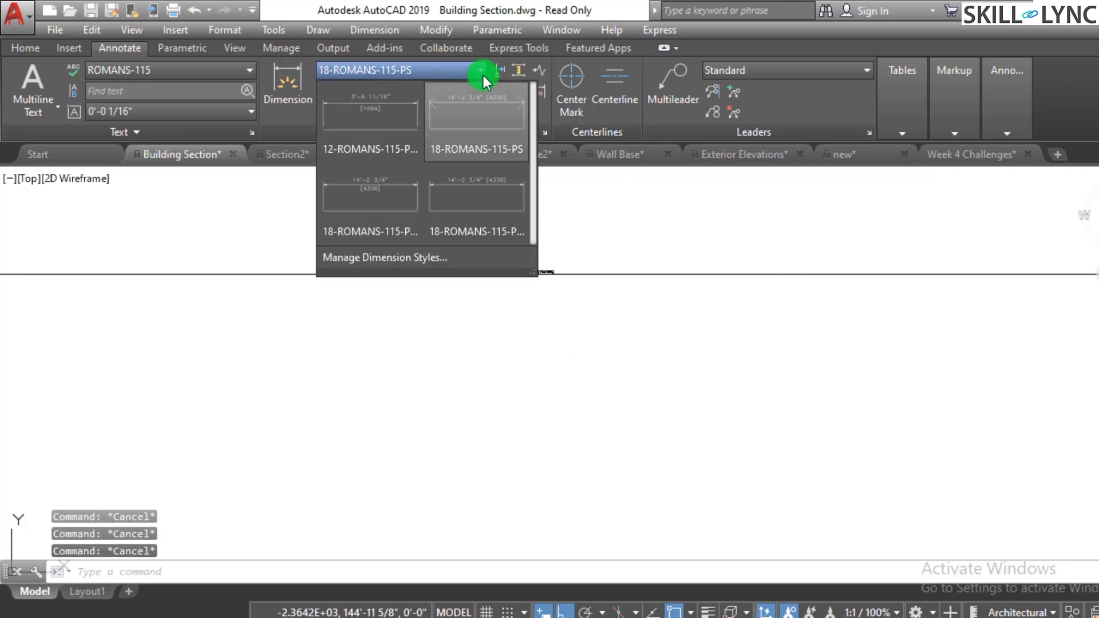
drag(531, 173, 530, 205)
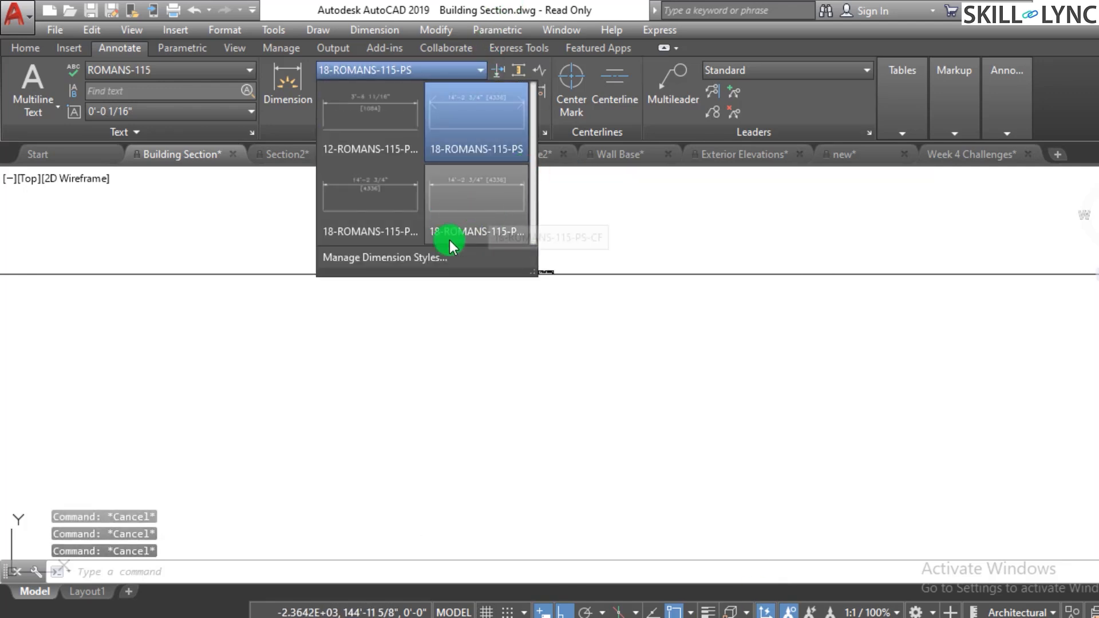
scroll(670, 270, down, 5)
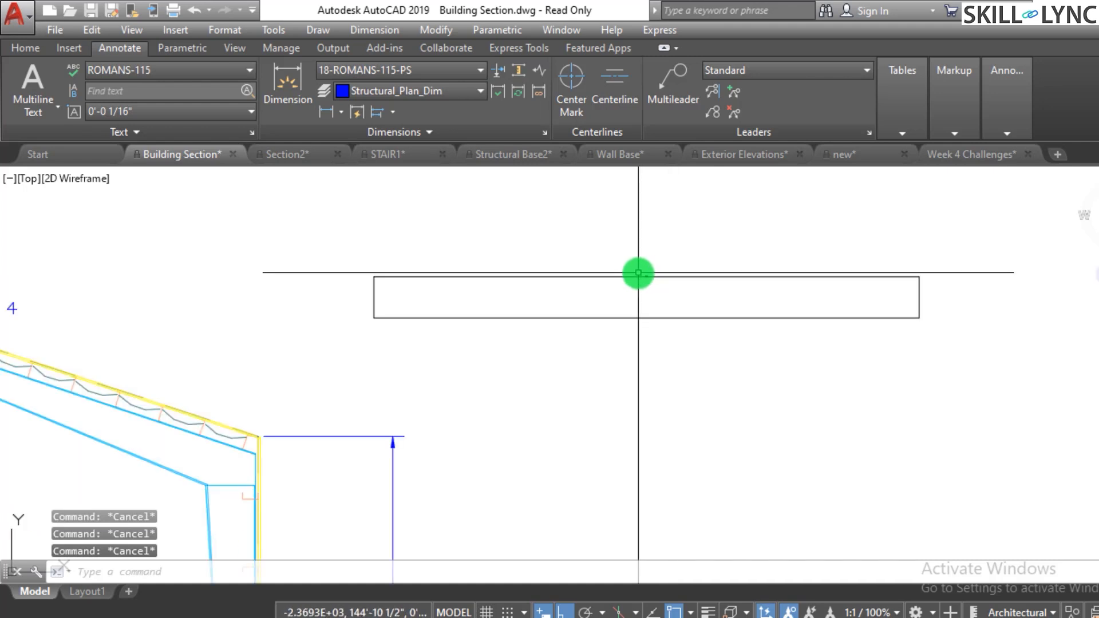
- Review the full property list of the vertical dimension beside the building section's wall
scroll(560, 373, down, 3)
scroll(567, 378, up, 5)
click(567, 385)
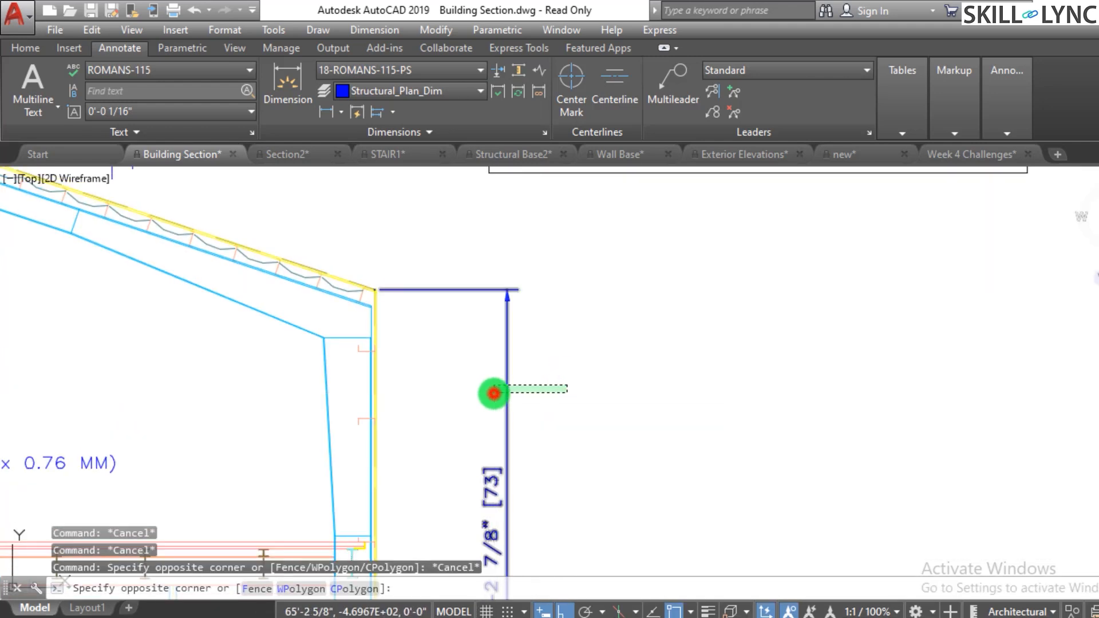
click(493, 393)
right_click(503, 388)
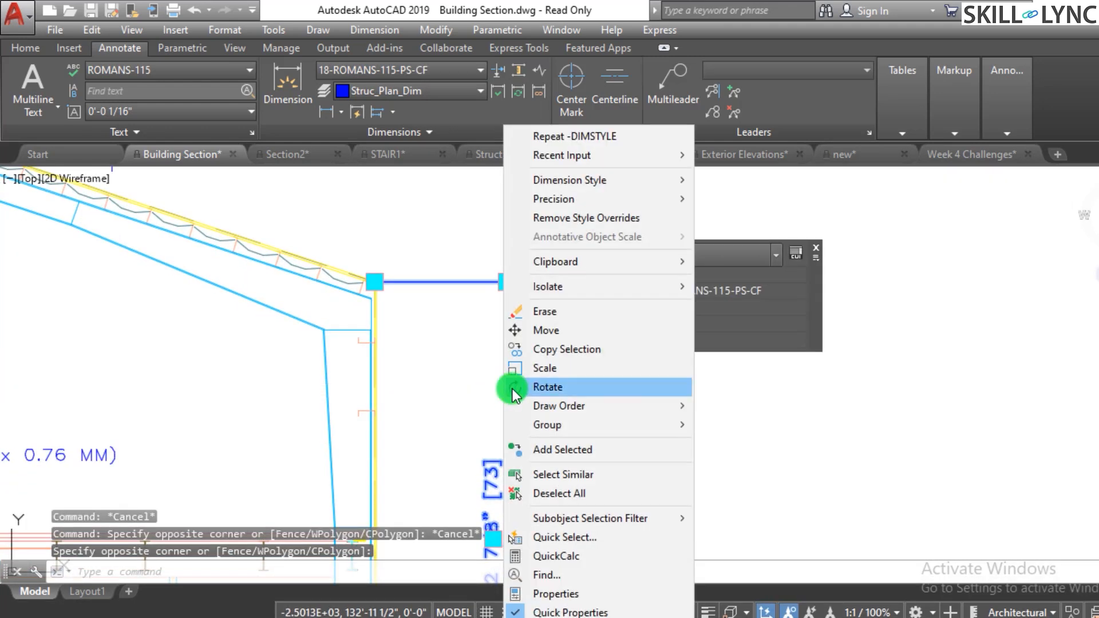
click(556, 594)
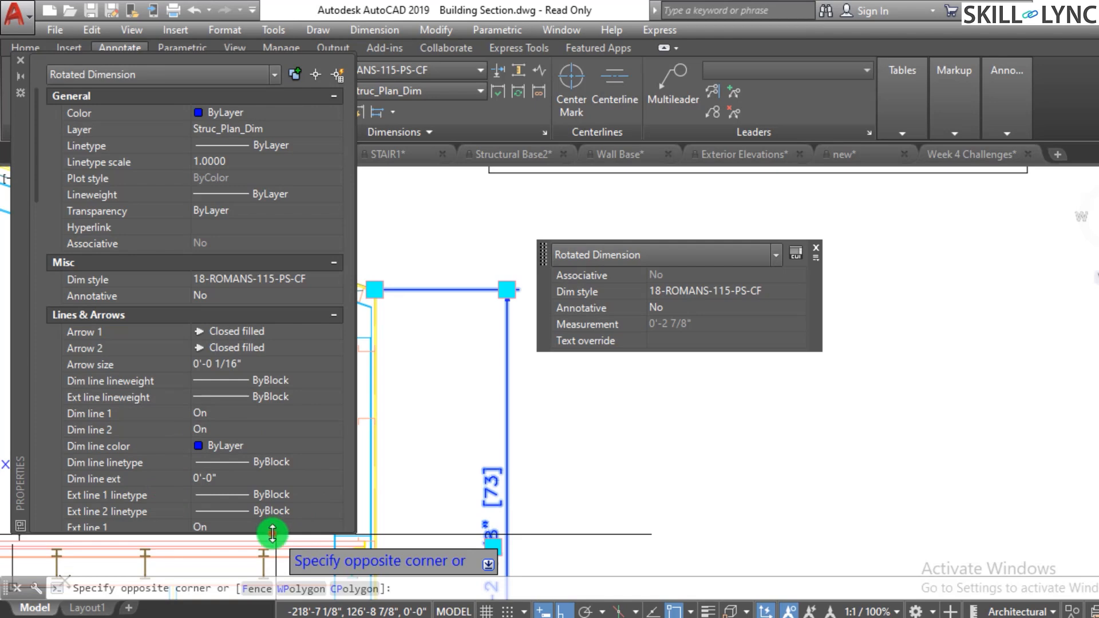
drag(272, 533, 272, 607)
scroll(210, 429, down, 15)
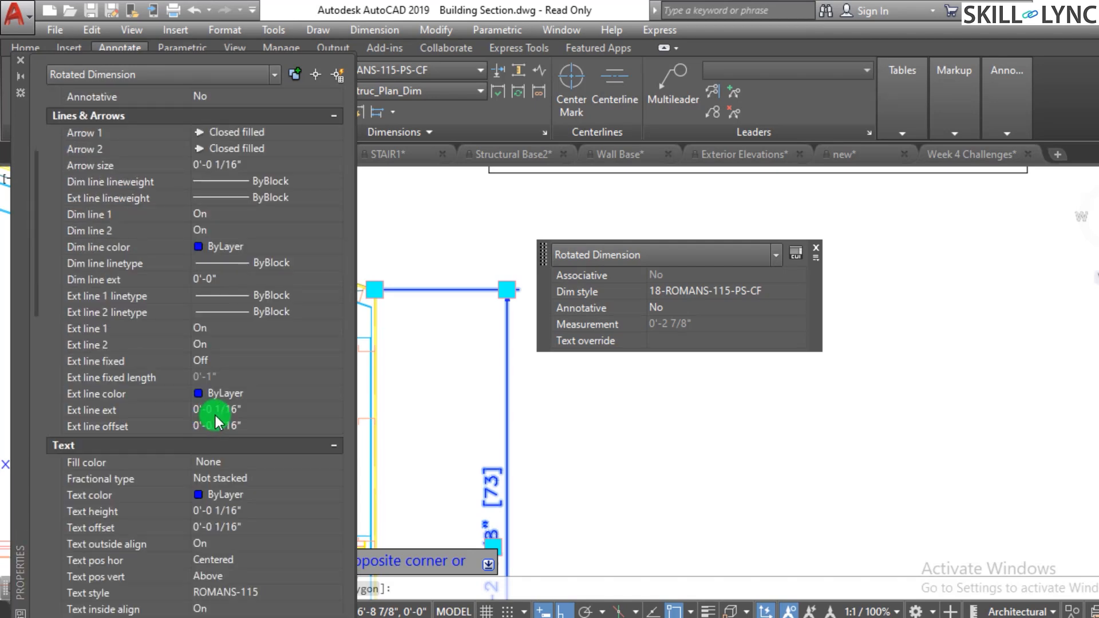
scroll(222, 407, down, 9)
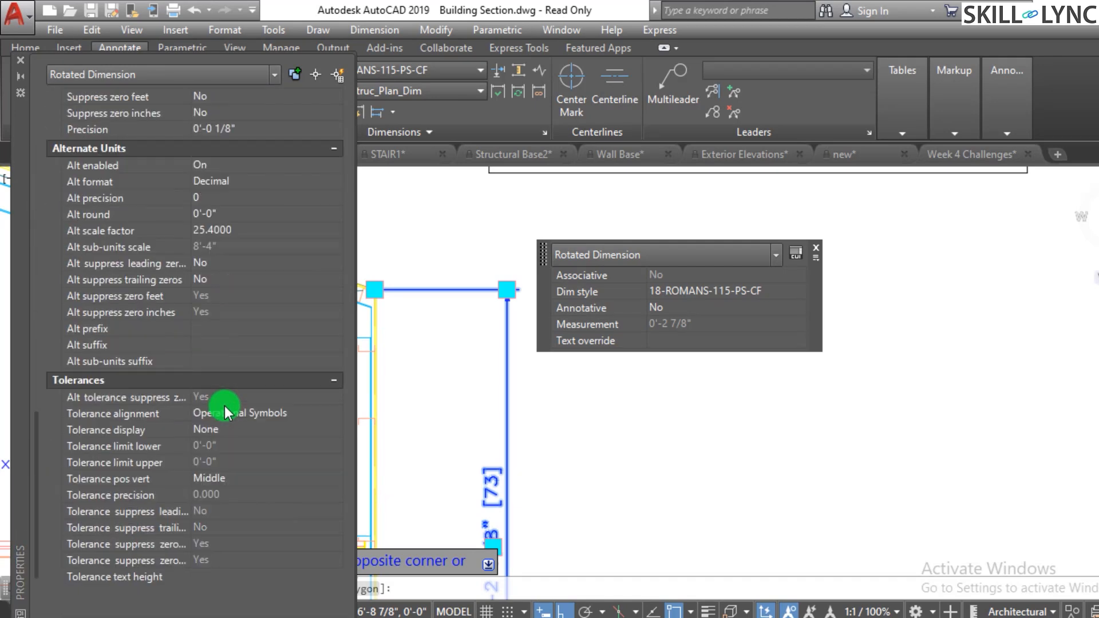
scroll(224, 406, up, 4)
scroll(229, 409, up, 18)
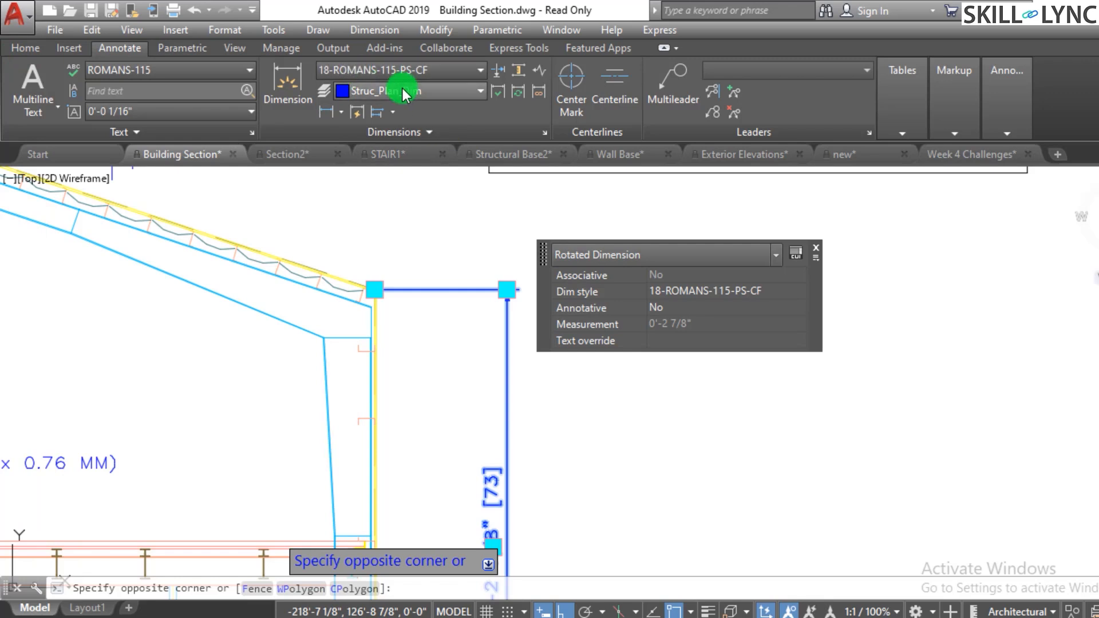
- Change the selected vertical dimension's style to 18-ROMANS-115-PS, opening and cancelling the Inspection Dimension dialog
click(399, 70)
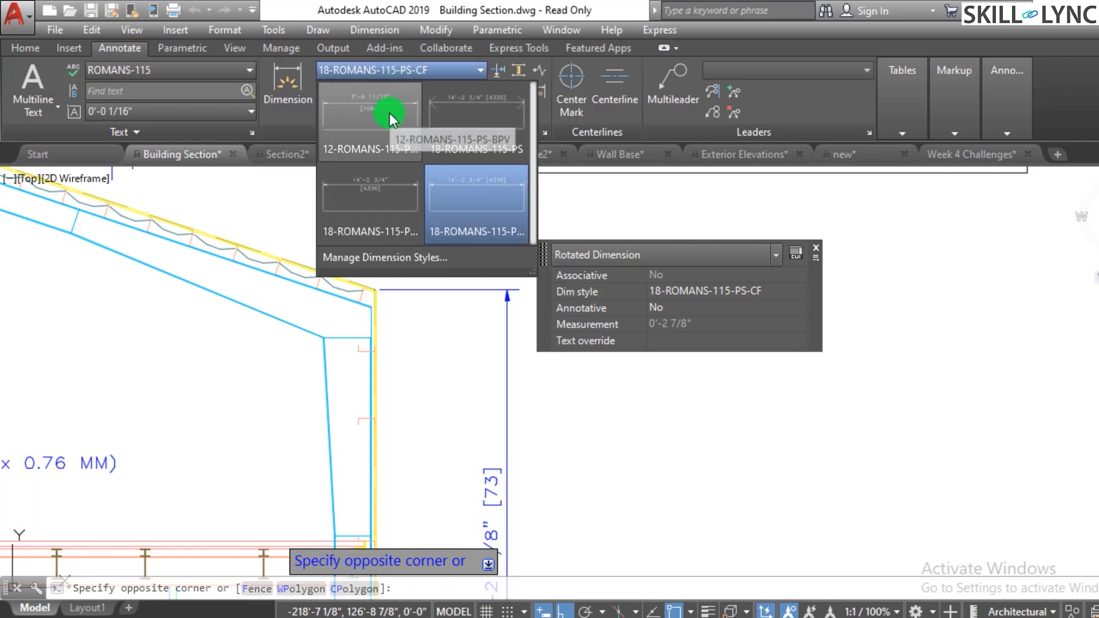
click(468, 194)
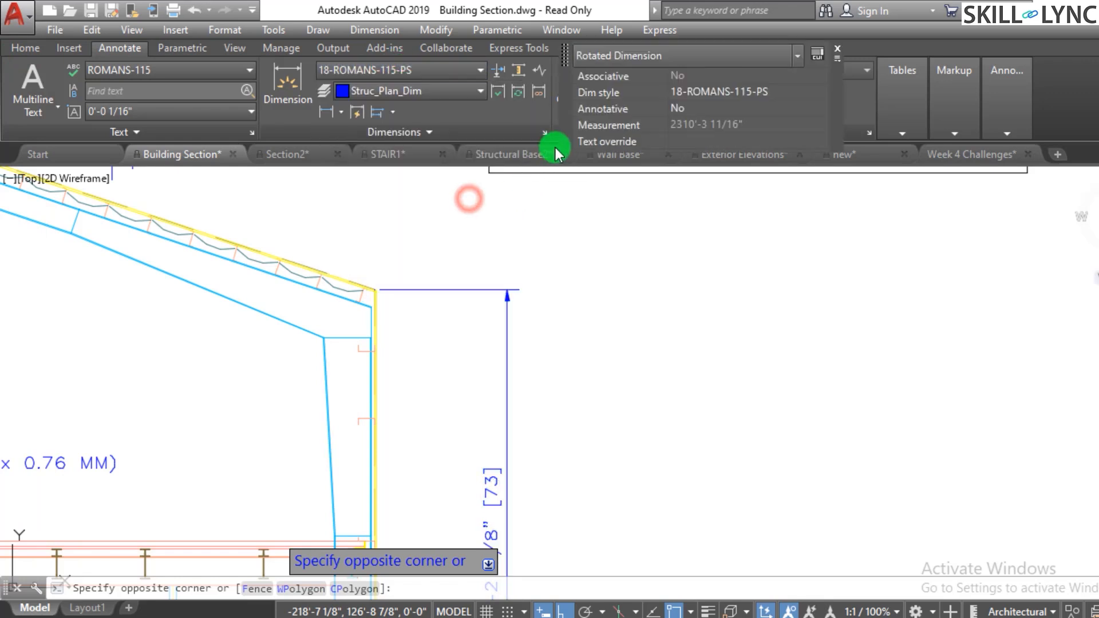
click(493, 90)
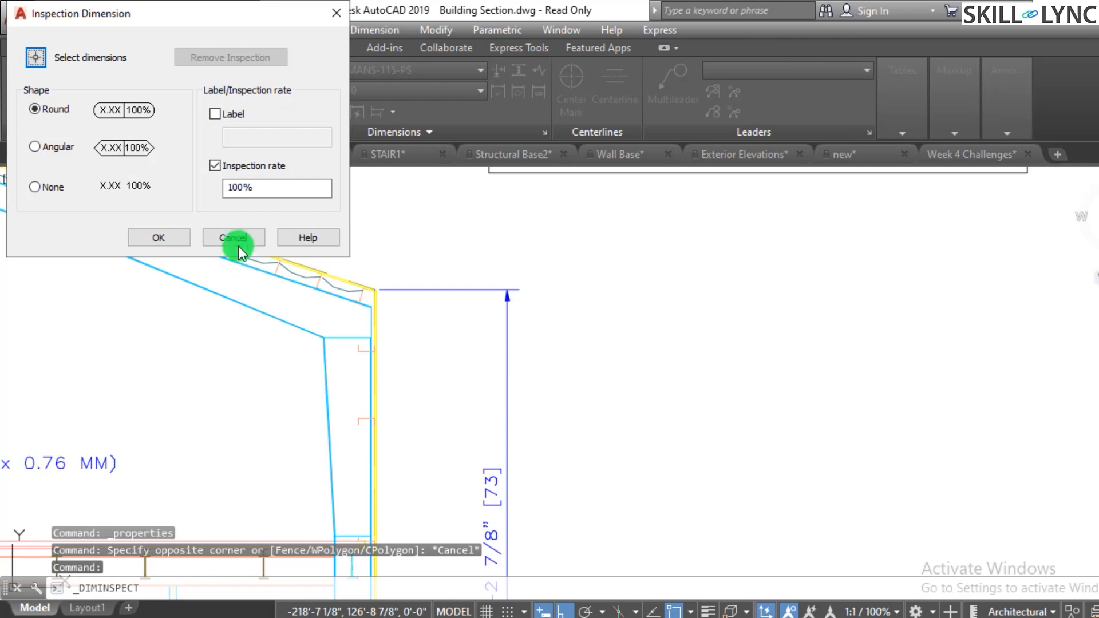
click(237, 243)
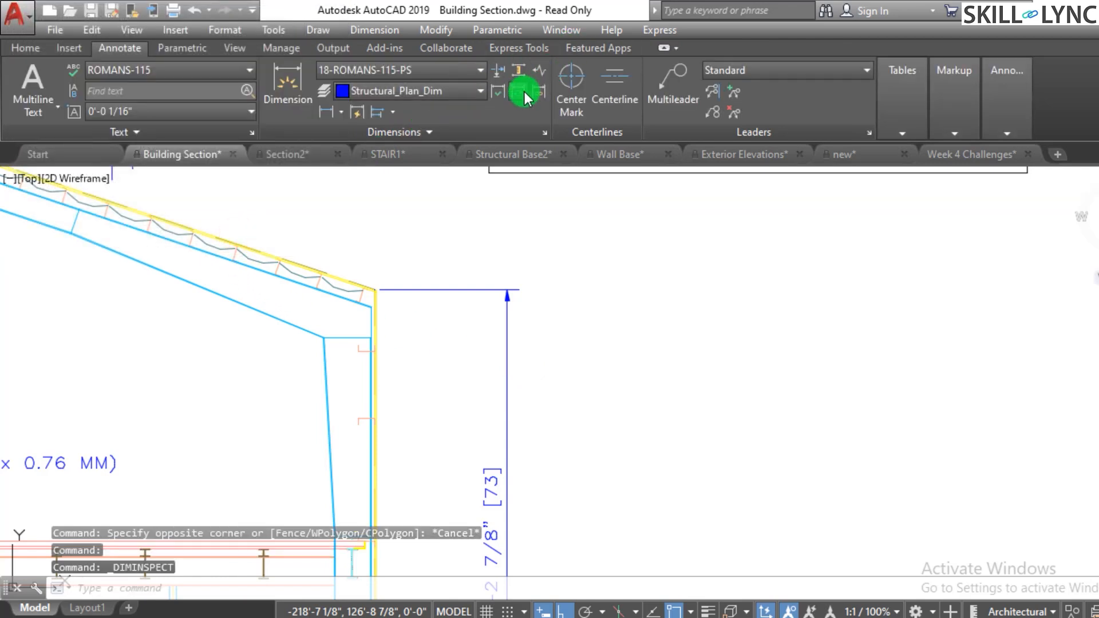
- Update the long horizontal dimension above the building section to the current dimension style
click(526, 93)
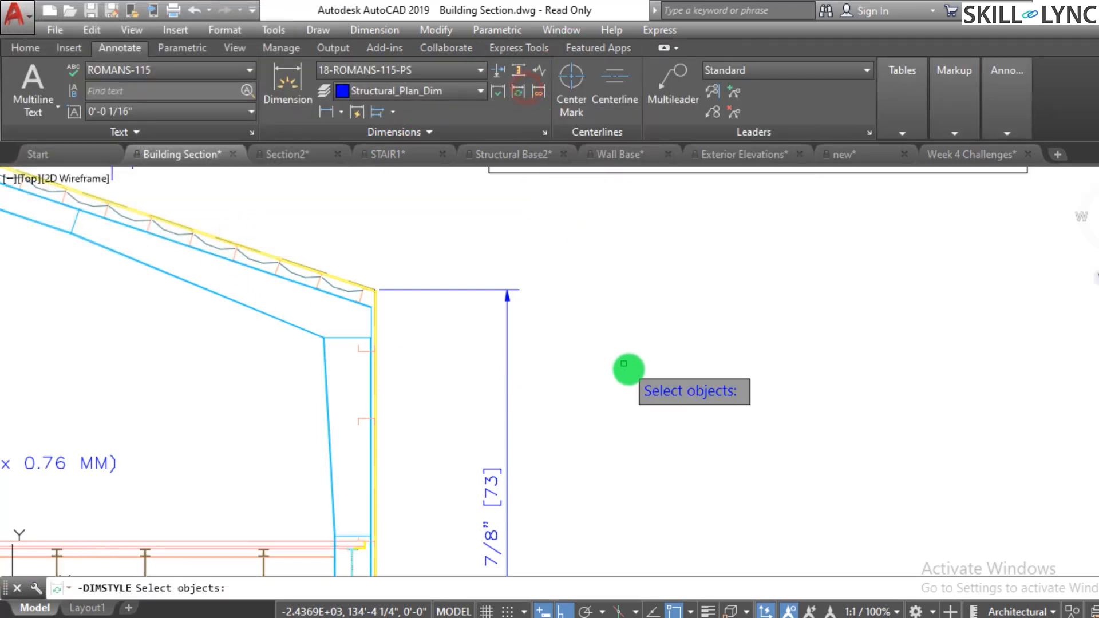
scroll(630, 368, down, 3)
scroll(667, 312, up, 3)
click(662, 294)
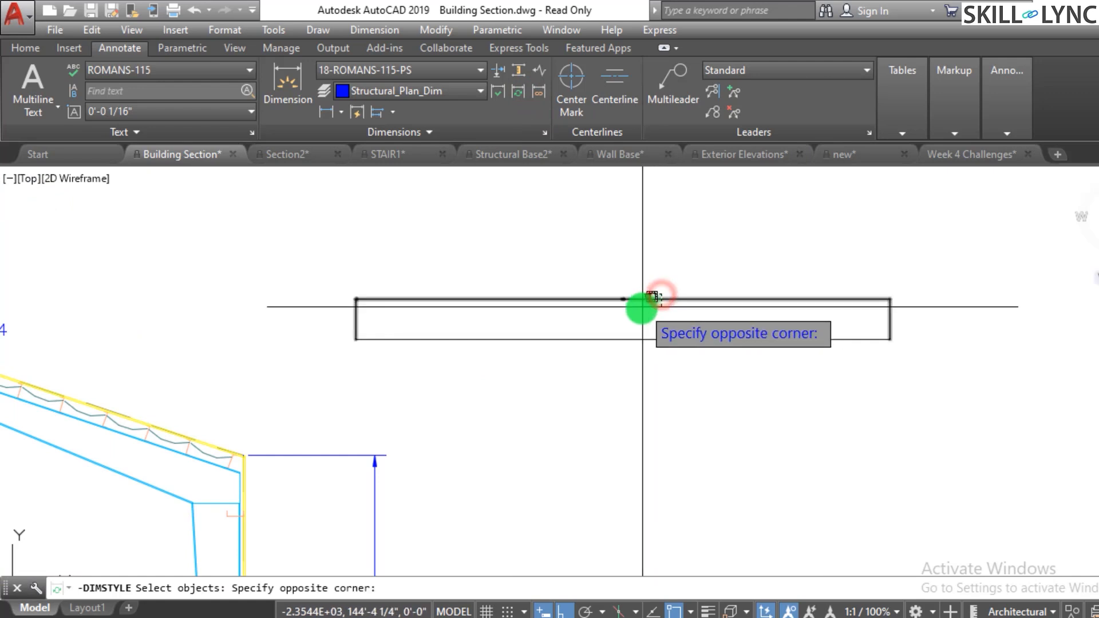
click(643, 307)
scroll(635, 299, up, 4)
scroll(579, 315, up, 4)
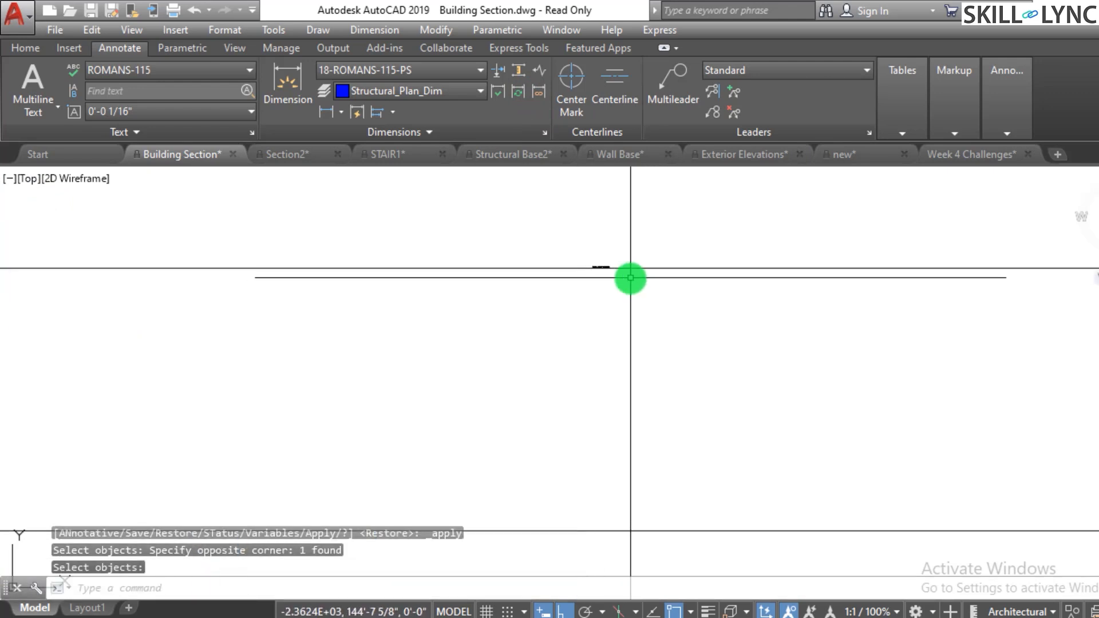
- Check the updated horizontal dimension's style and properties
click(630, 282)
click(611, 253)
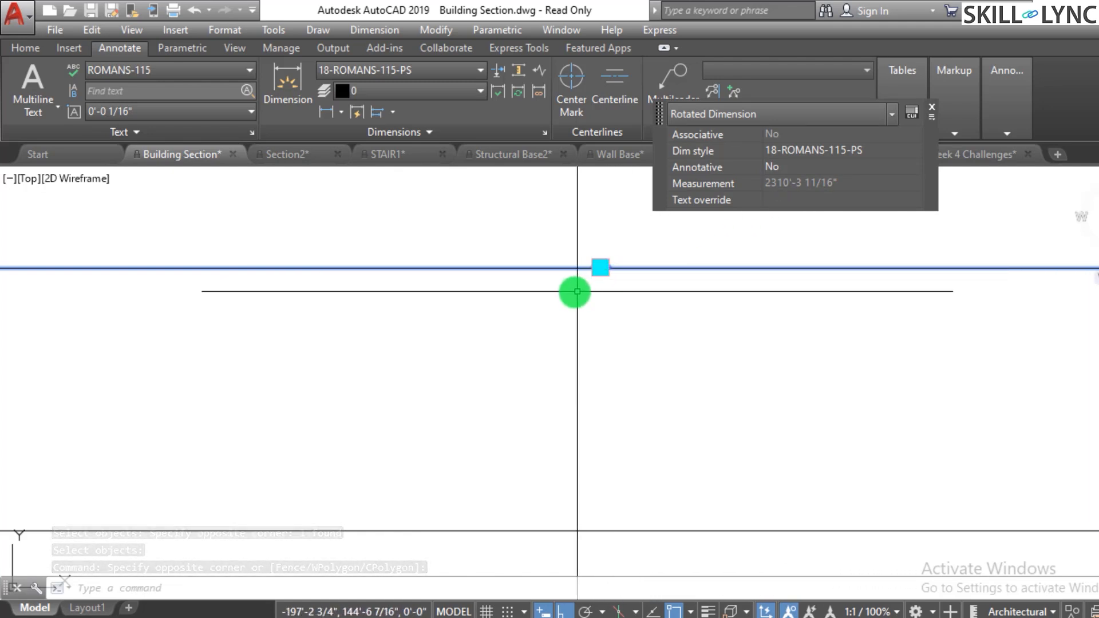
key(Escape)
key(Escape)
- Erase the stray rectangle above the building section's roof
scroll(596, 292, down, 3)
click(682, 369)
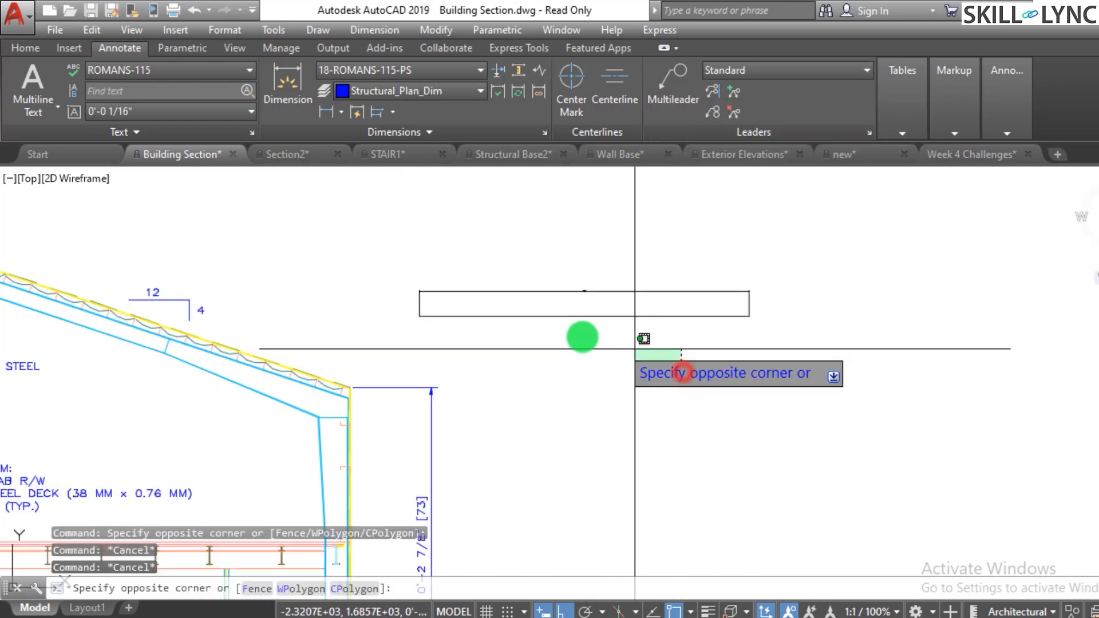
click(421, 239)
text(e)
key(Return)
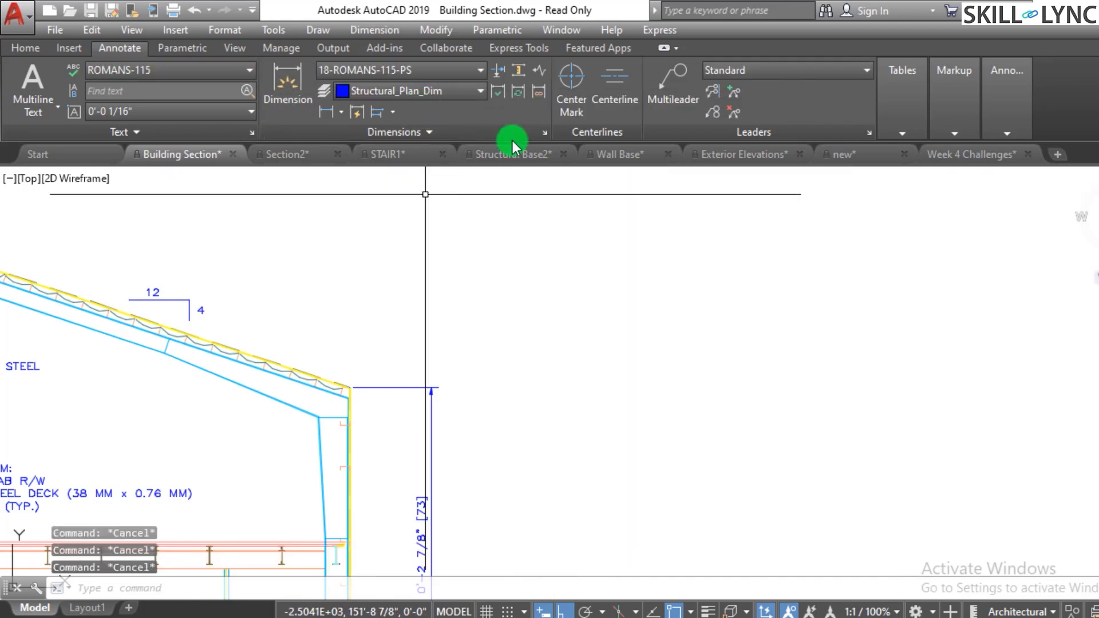
- Switch to the Section2 drawing
click(312, 155)
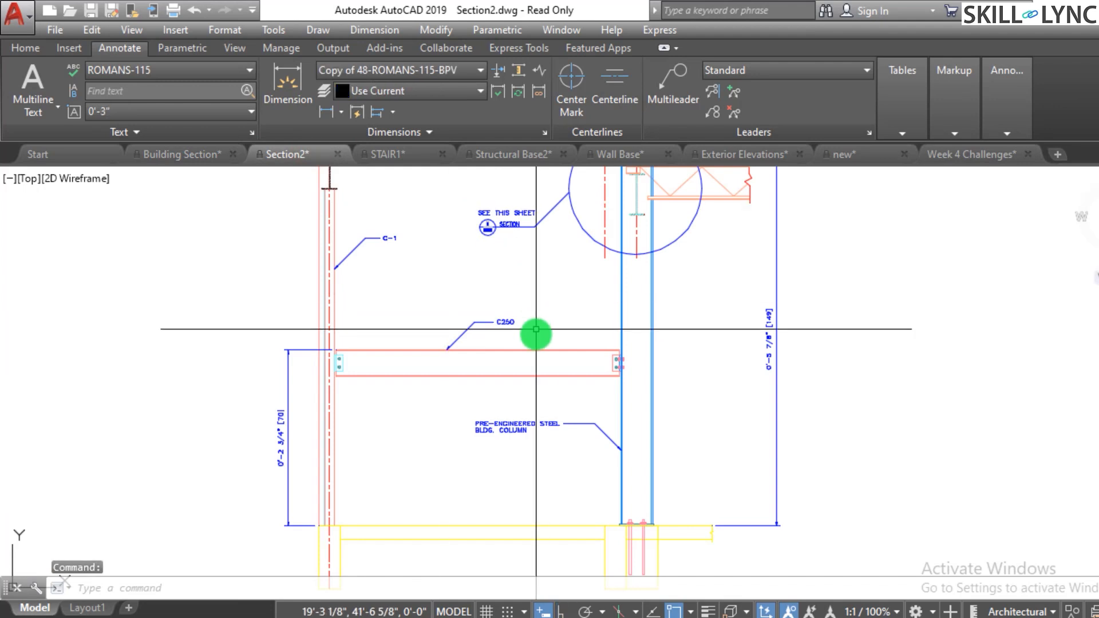
scroll(535, 336, down, 5)
scroll(637, 279, up, 3)
key(Escape)
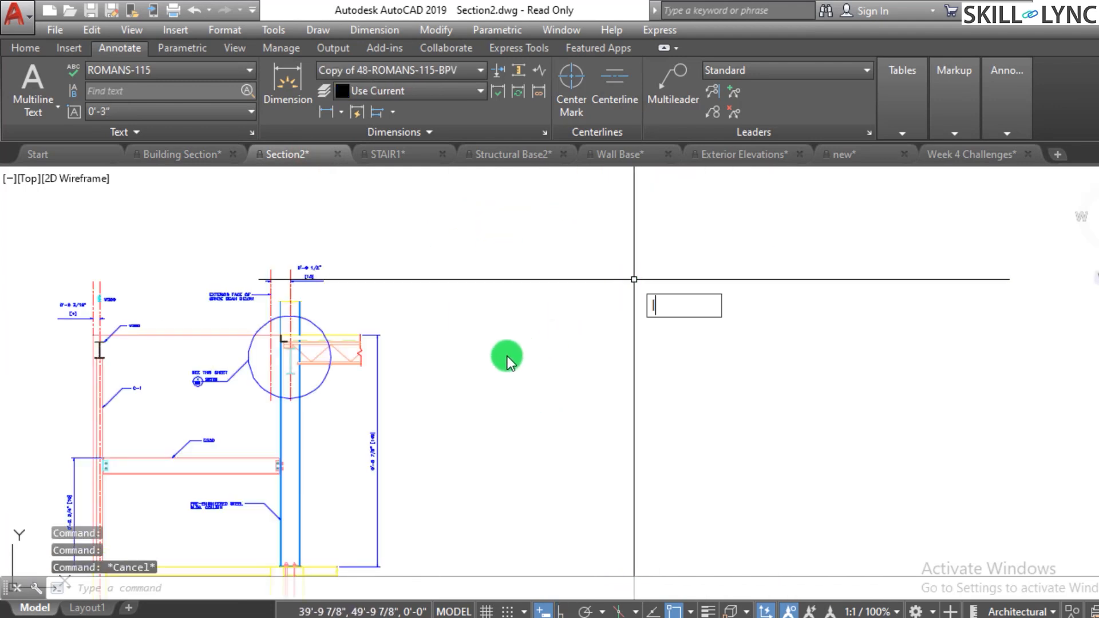
- Draw a horizontal test line about 15'-10" long beside the Section2 detail with Ortho on
text(l)
key(Return)
click(468, 364)
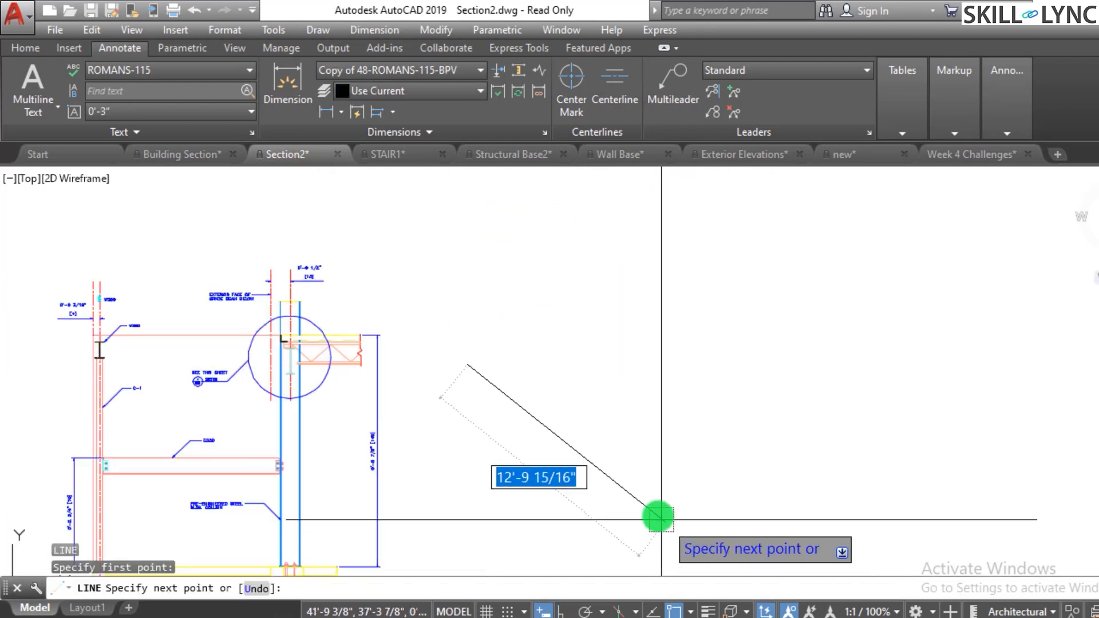
click(560, 612)
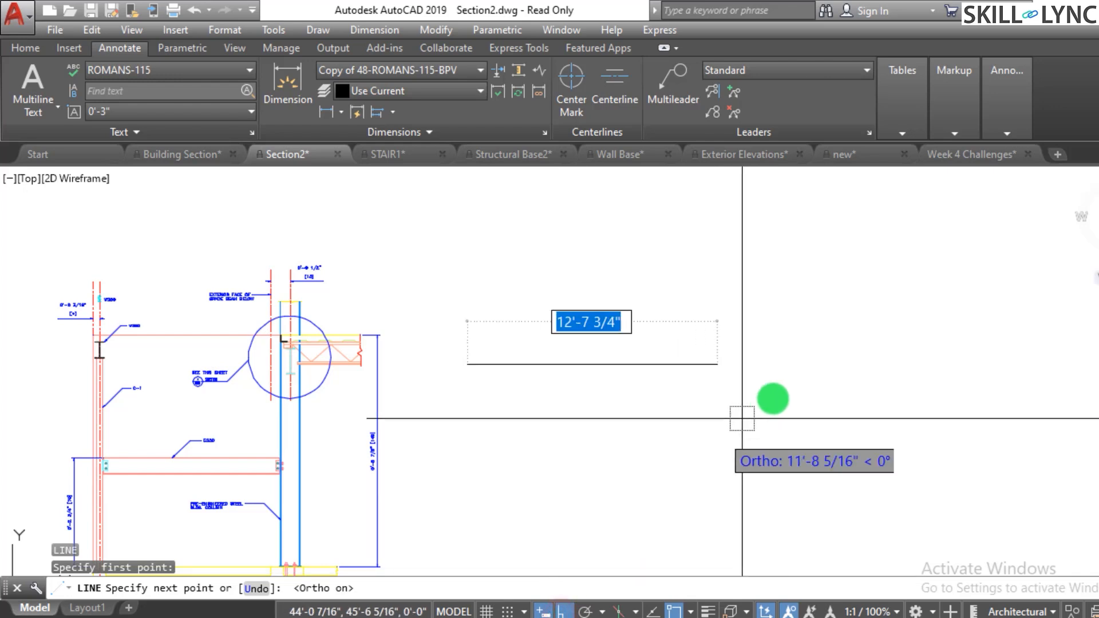
click(779, 395)
key(Escape)
key(Escape)
key(Escape)
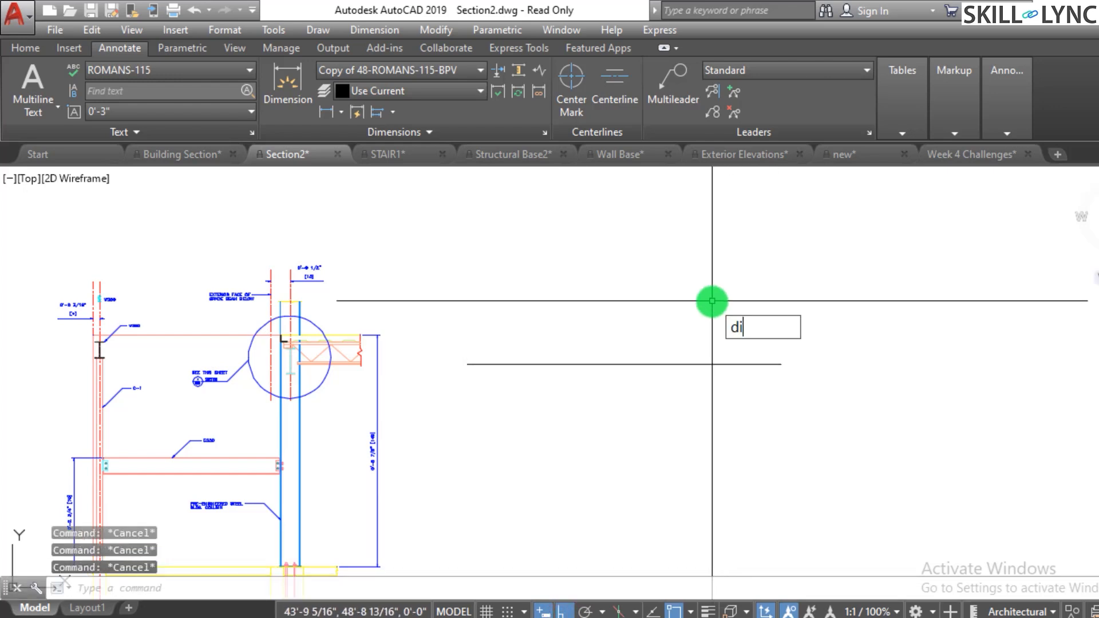
- Dimension the test line's length with a linear dimension placed just above it
text(dimlin)
key(Return)
key(Return)
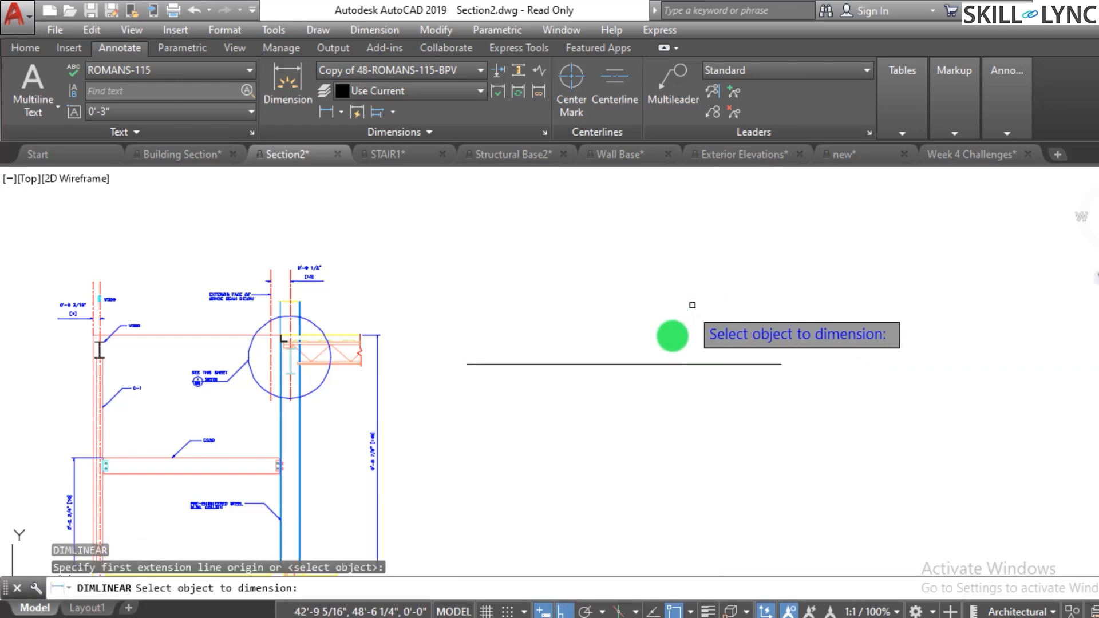
click(662, 365)
click(658, 326)
key(Escape)
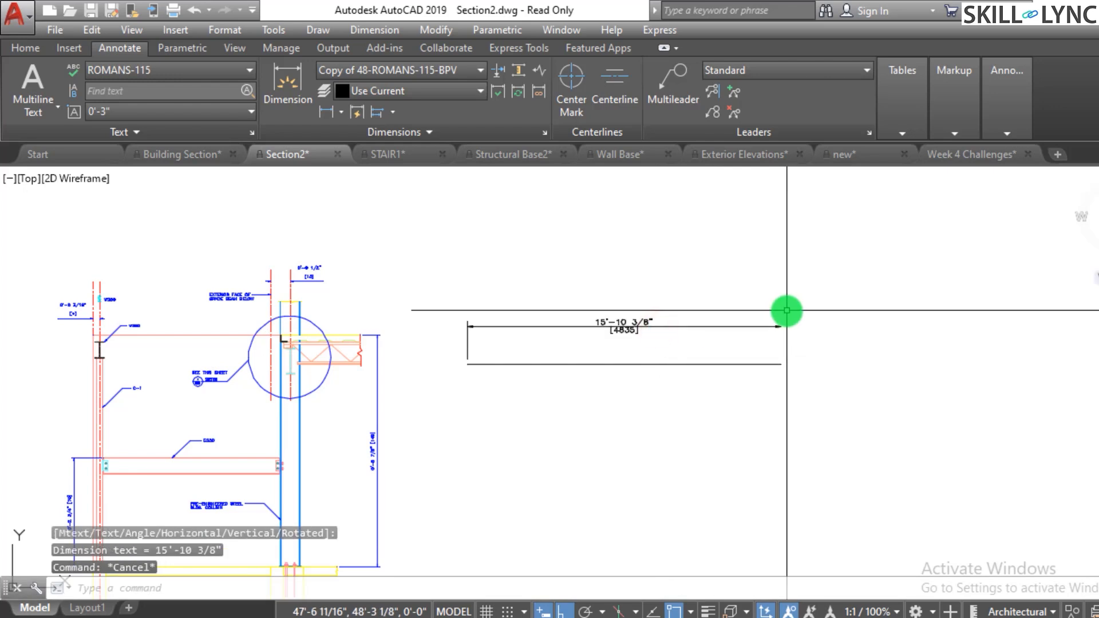
key(Escape)
- Delete the new linear dimension above the test line
click(788, 348)
scroll(701, 360, down, 2)
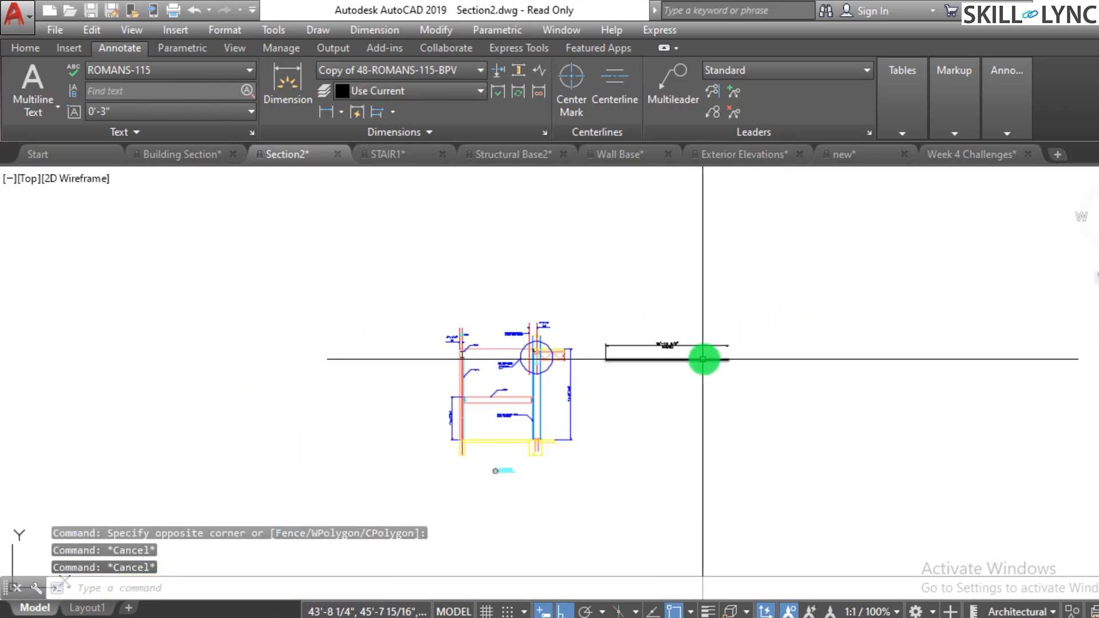
scroll(714, 351, up, 2)
click(584, 296)
key(Delete)
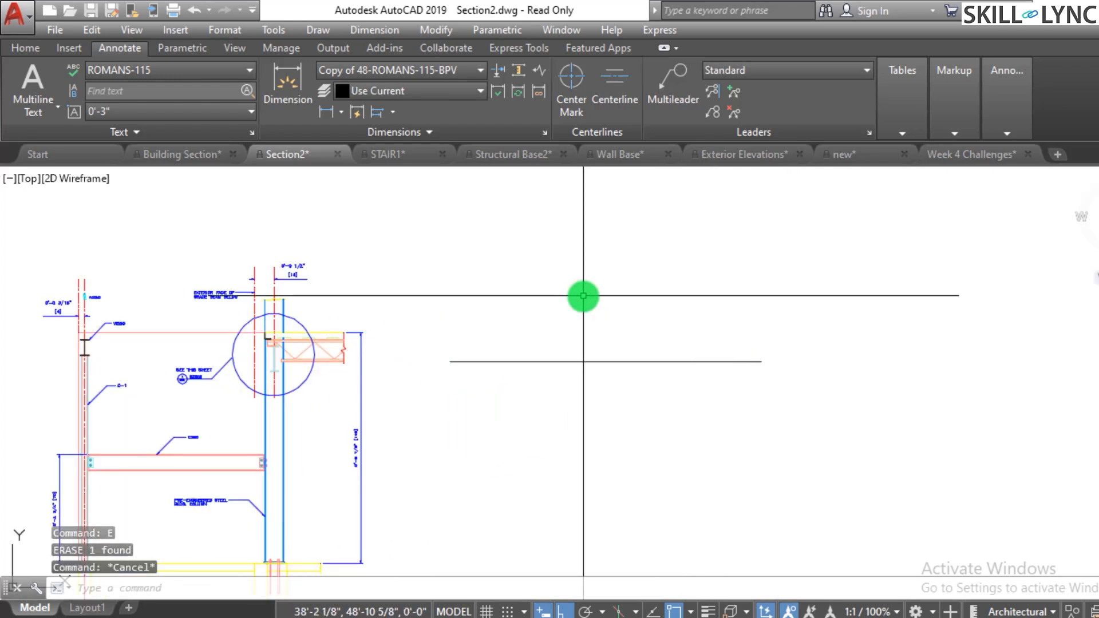
- Browse the dimension styles available in the Section2 drawing
click(444, 70)
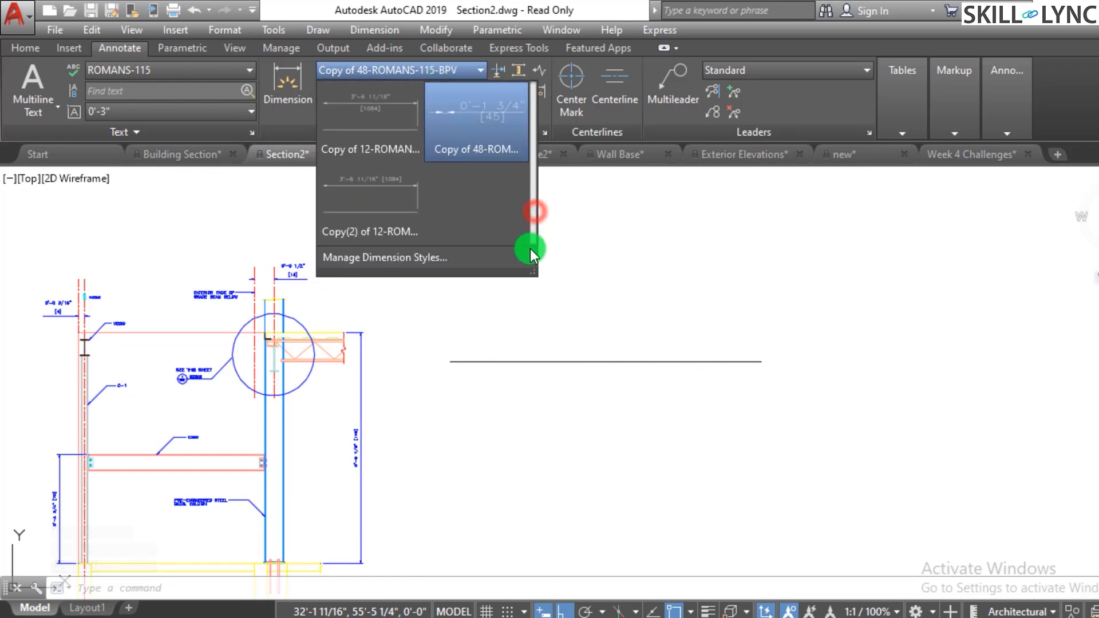
key(Escape)
key(Escape)
key(Escape)
key(Escape)
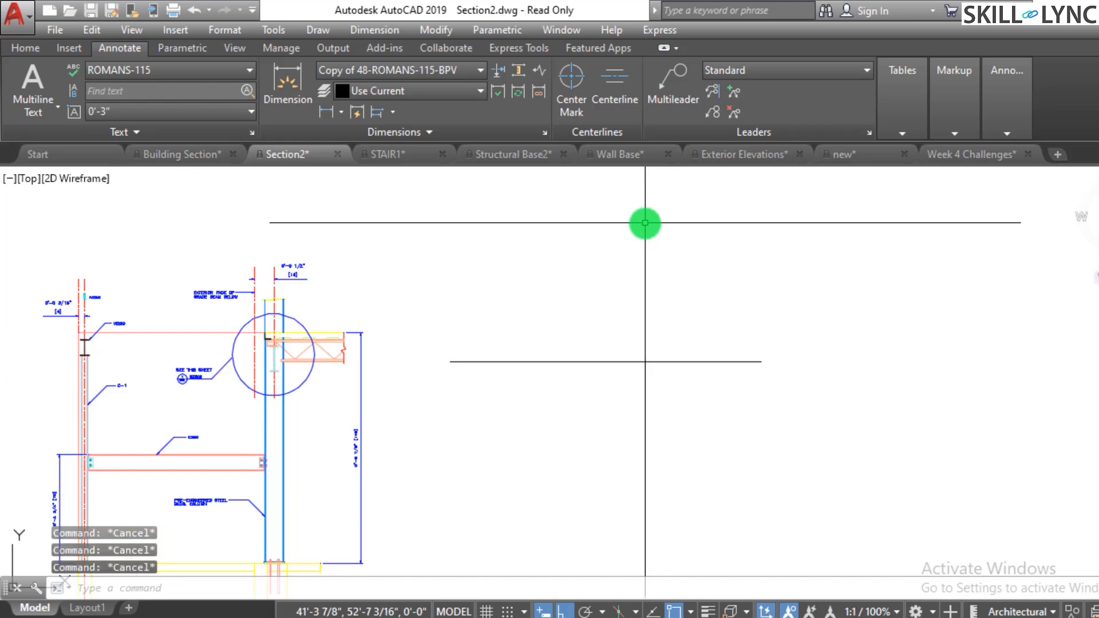
- Switch through the open drawings to the Week 4 Challenges floor plan
click(508, 154)
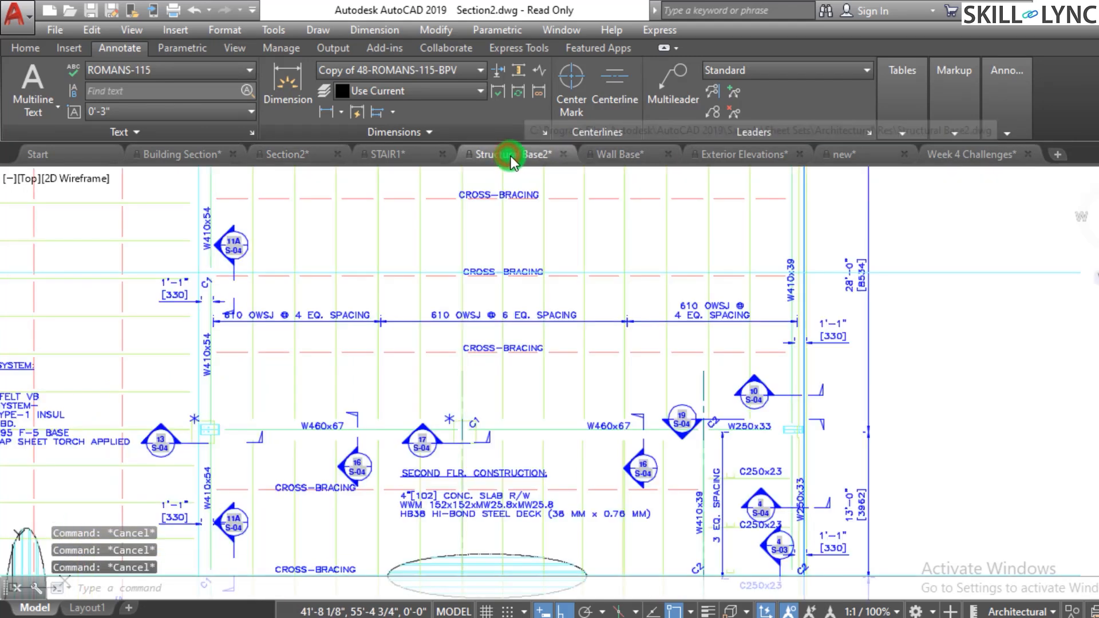
click(840, 155)
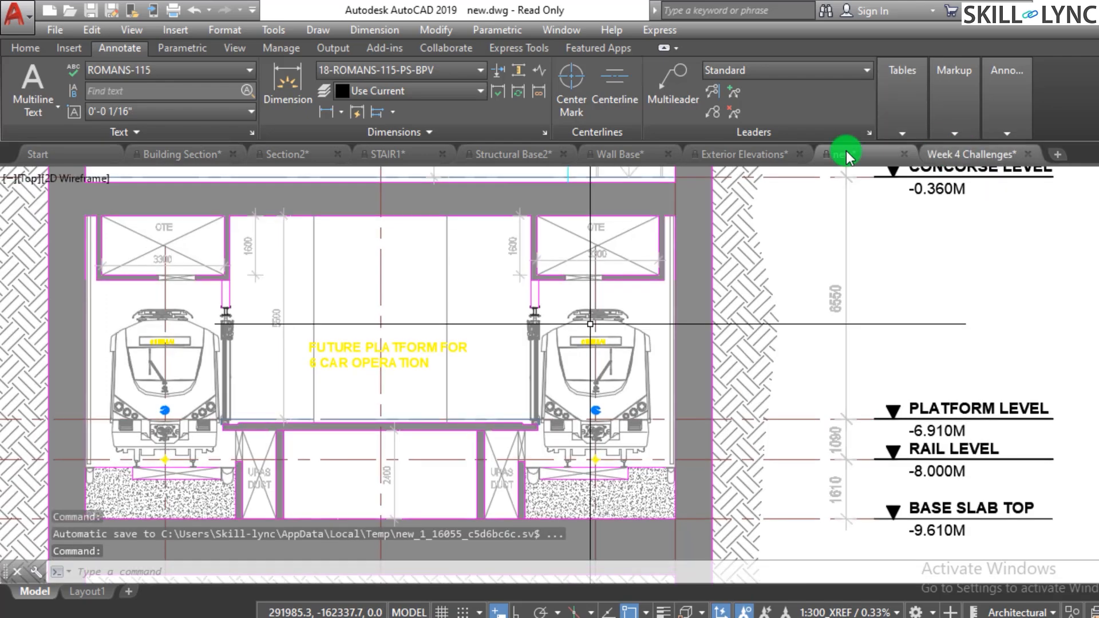
mouse_move(150, 159)
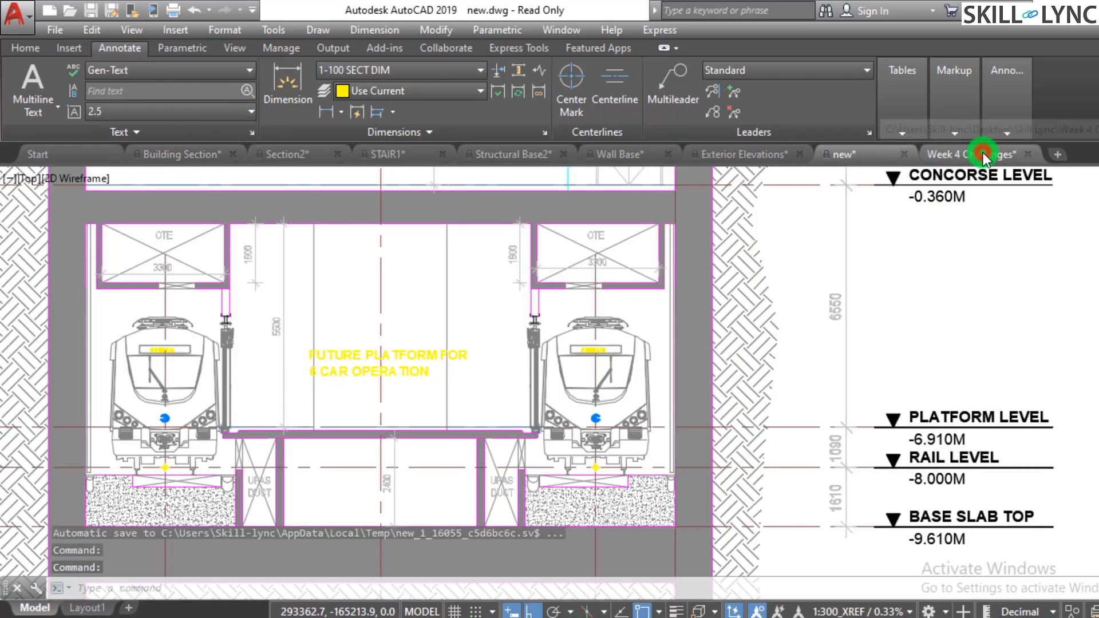
click(972, 155)
scroll(579, 386, down, 5)
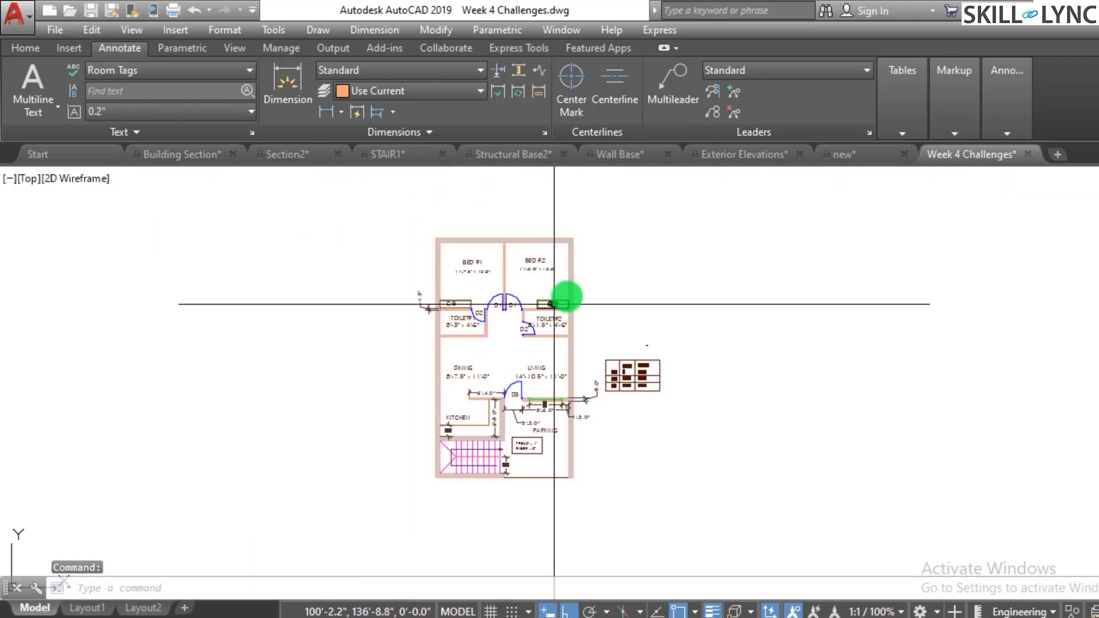
scroll(488, 186, up, 7)
key(Escape)
key(Escape)
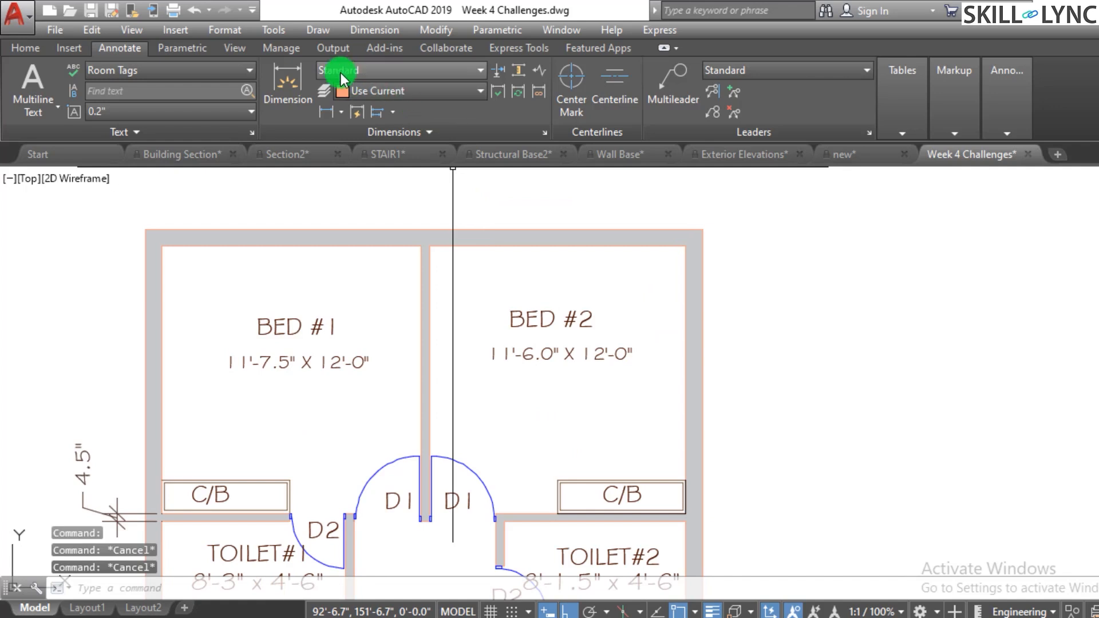
- Add a linear dimension across the top of the floor plan between the outer wall corners
click(395, 67)
click(394, 67)
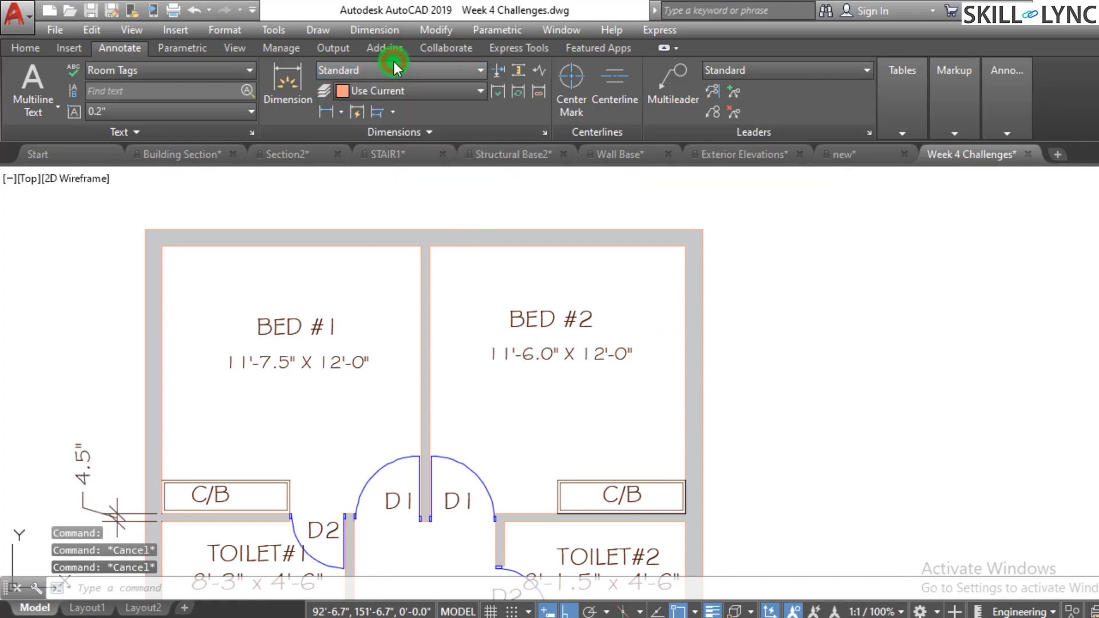
key(Escape)
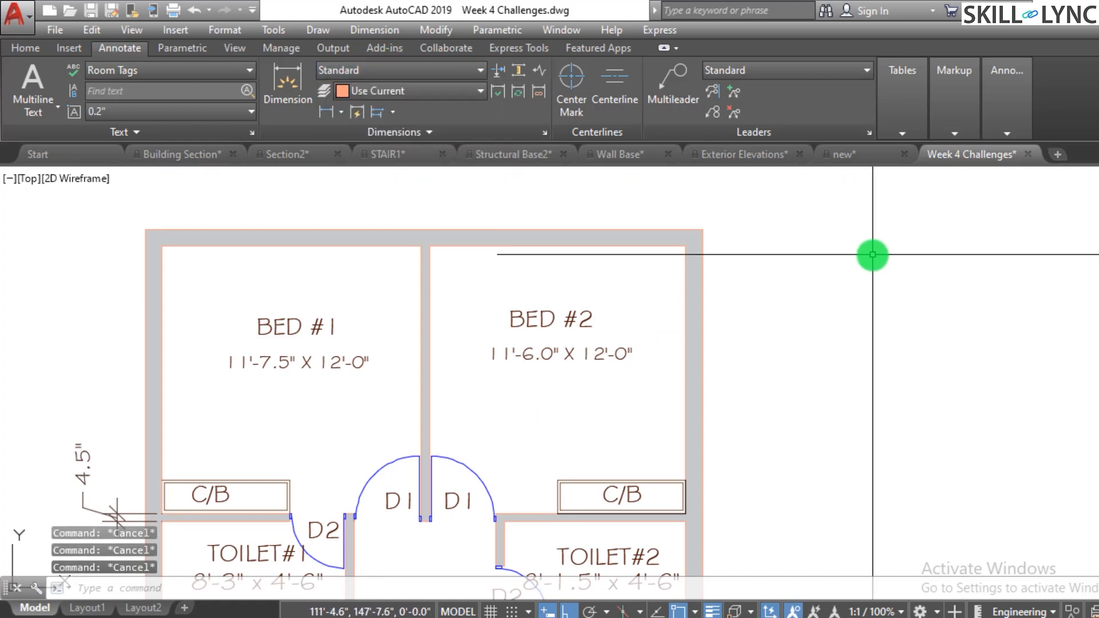
key(space)
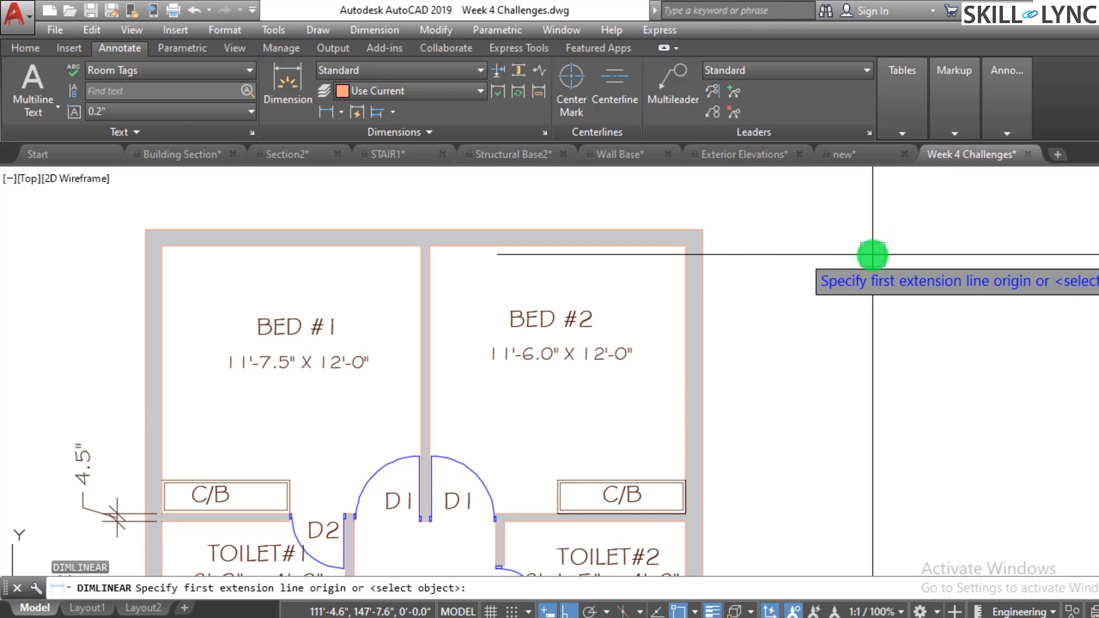
click(145, 229)
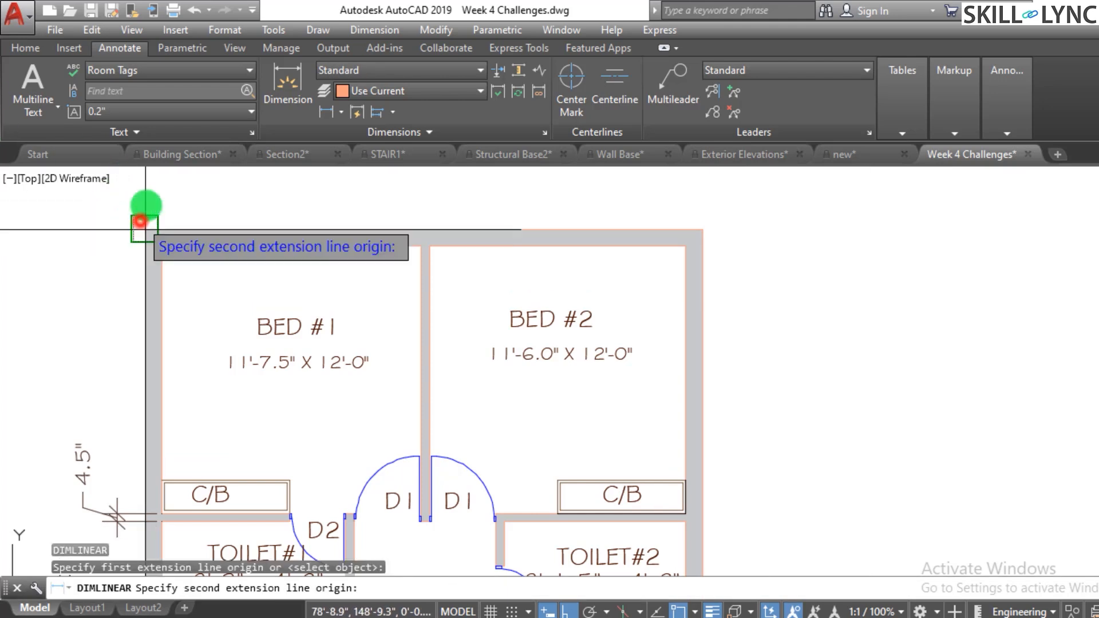
click(687, 219)
scroll(562, 167, down, 3)
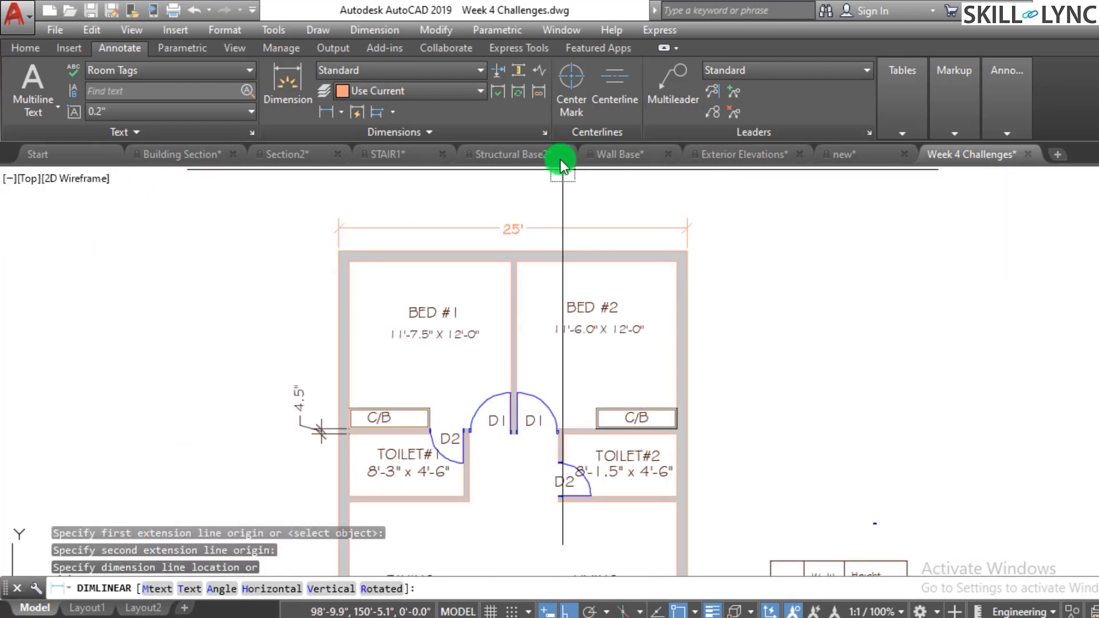
scroll(564, 216, up, 3)
key(Escape)
key(Escape)
- Select the new top dimension and check its style and properties
scroll(630, 178, up, 2)
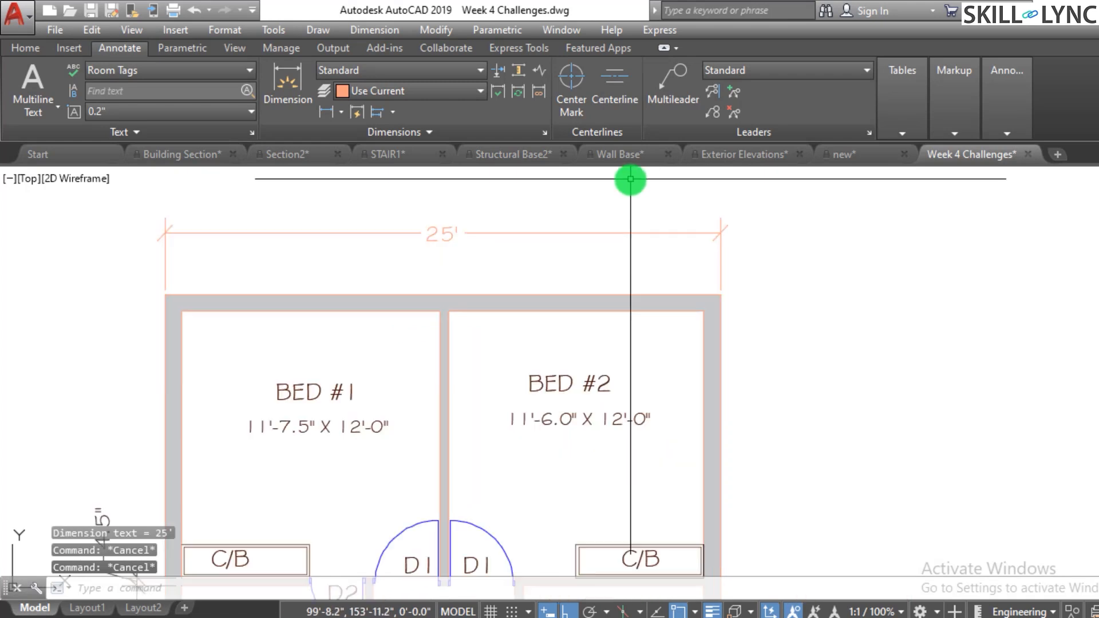
click(552, 275)
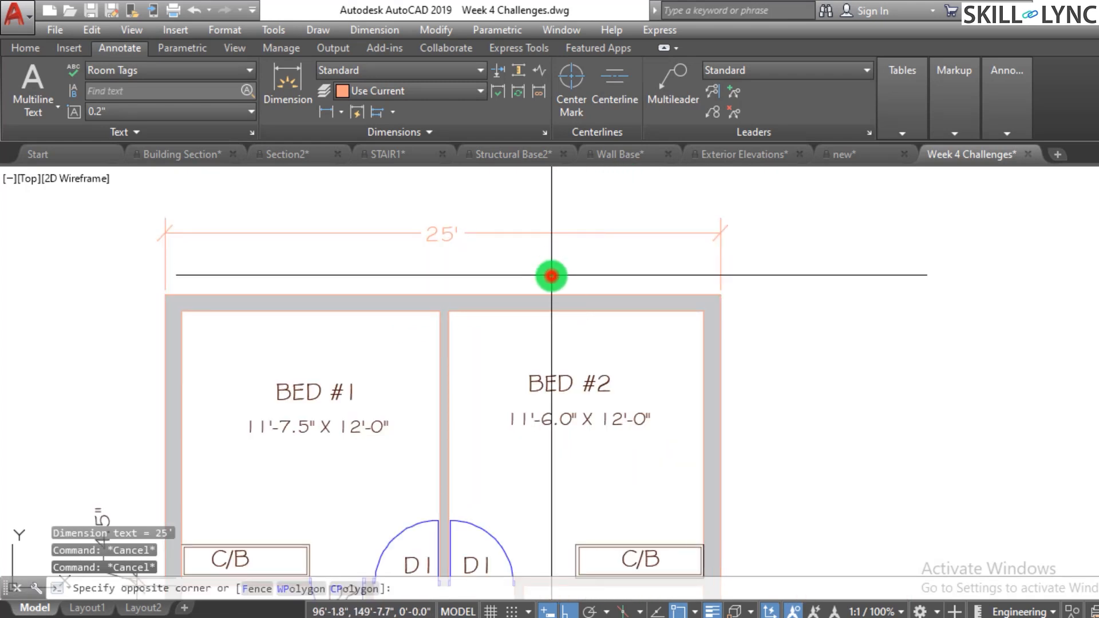
click(513, 226)
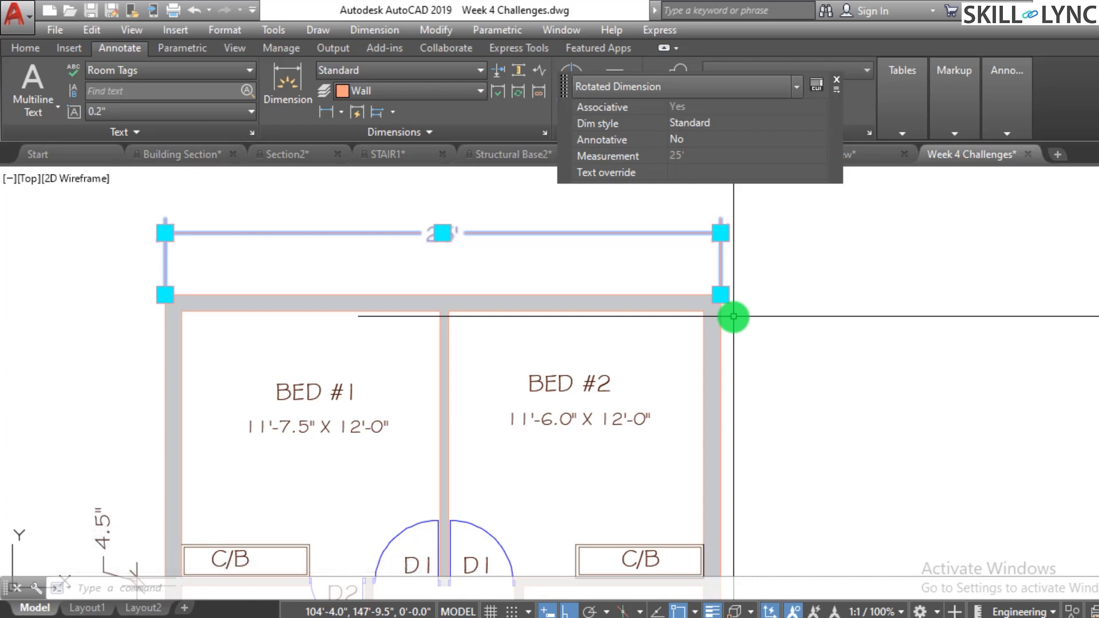
key(Escape)
key(Escape)
key(Escape)
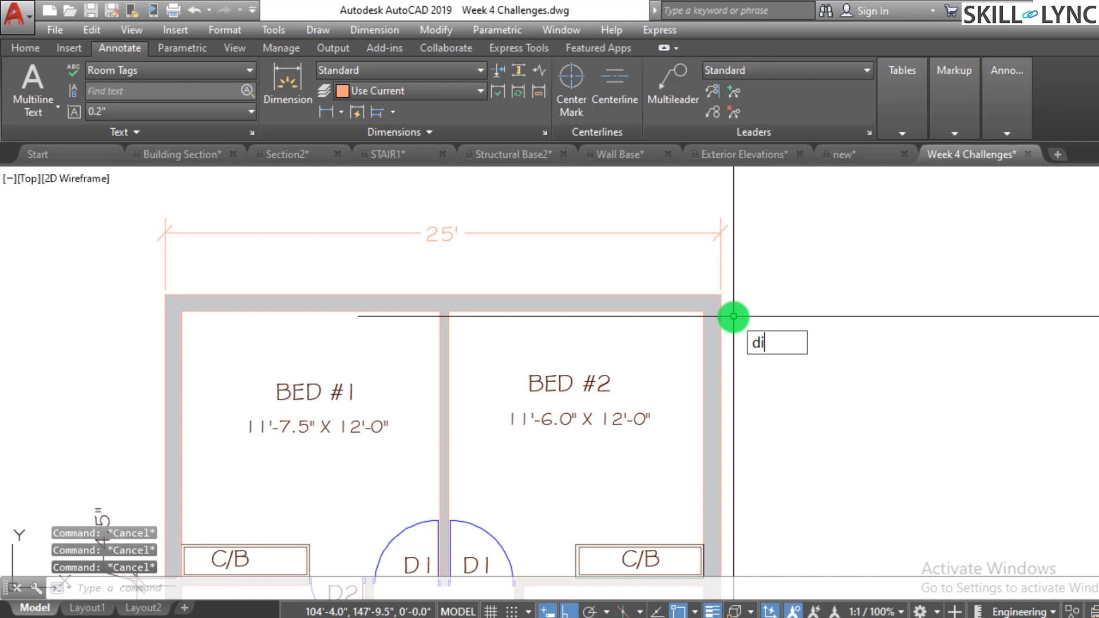
- Set the DIMASSOC system variable to 0
text(ASSOC)
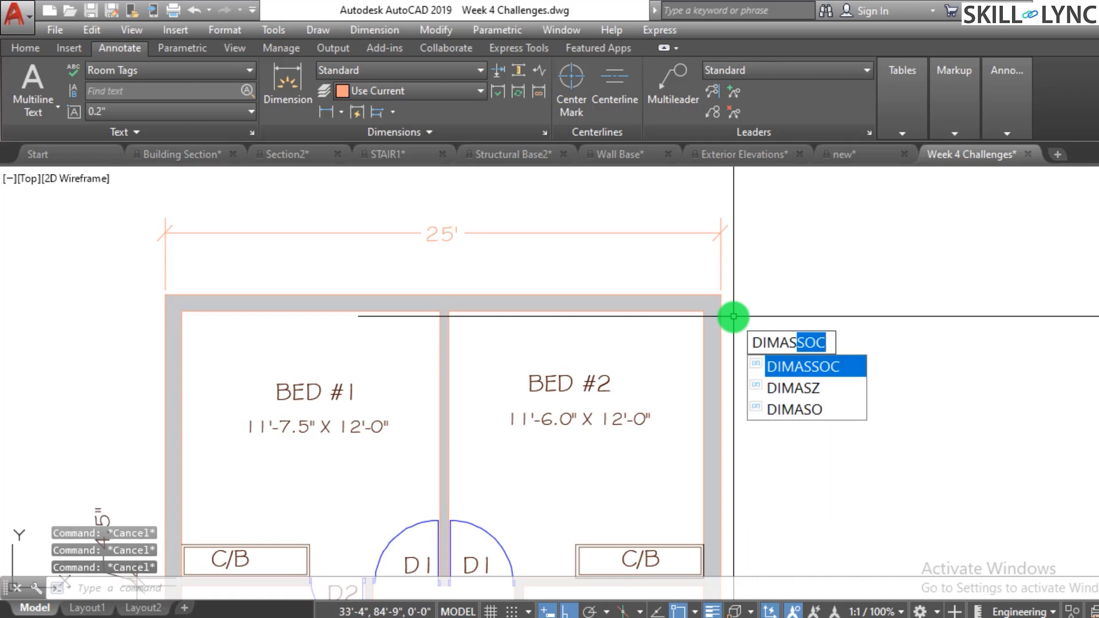
key(Return)
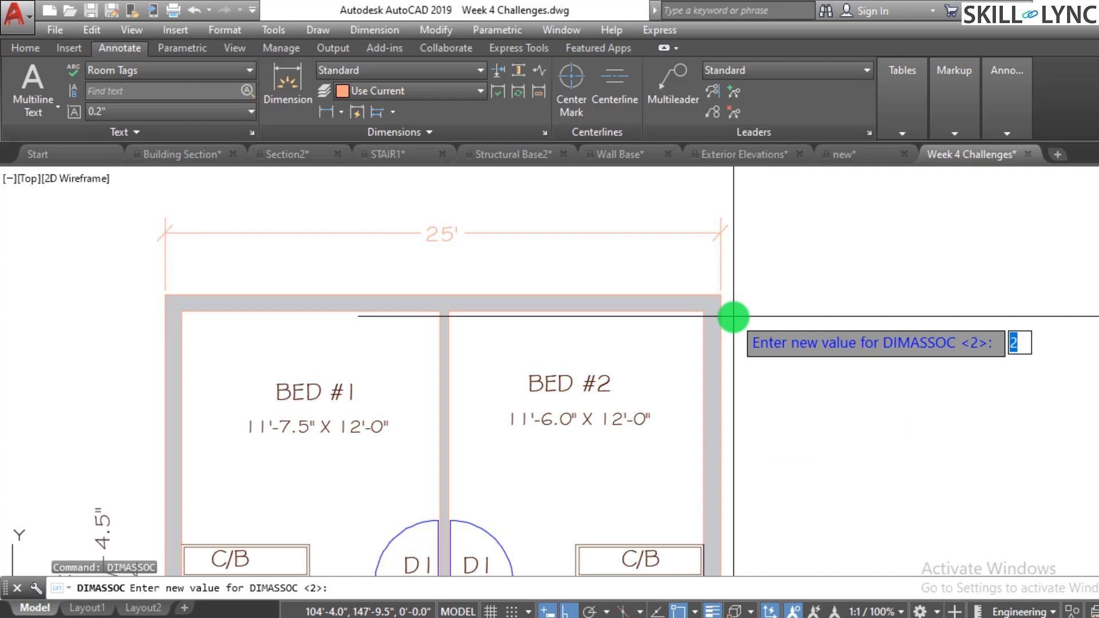
key(Return)
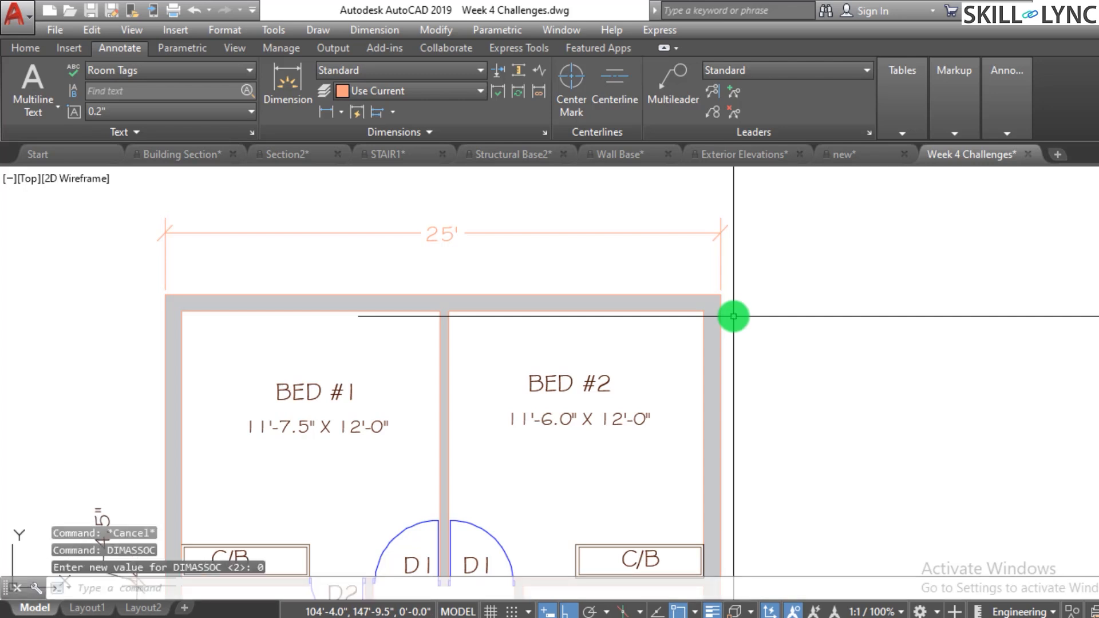
- Select the top 25' dimension of the floor plan and delete it
click(669, 255)
click(601, 202)
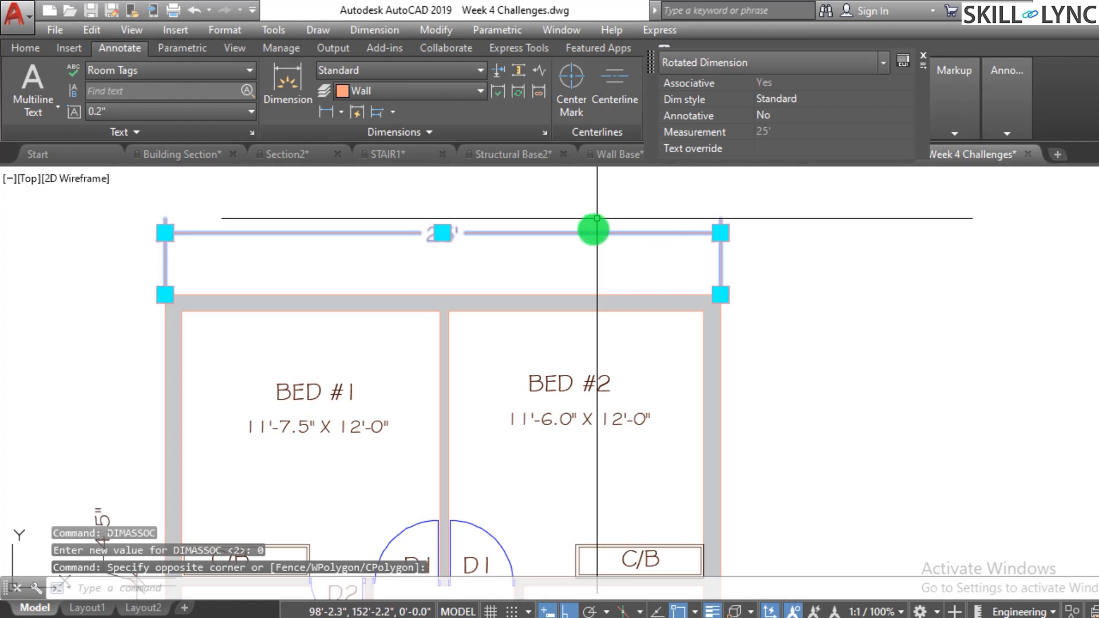
key(Delete)
key(Escape)
key(Escape)
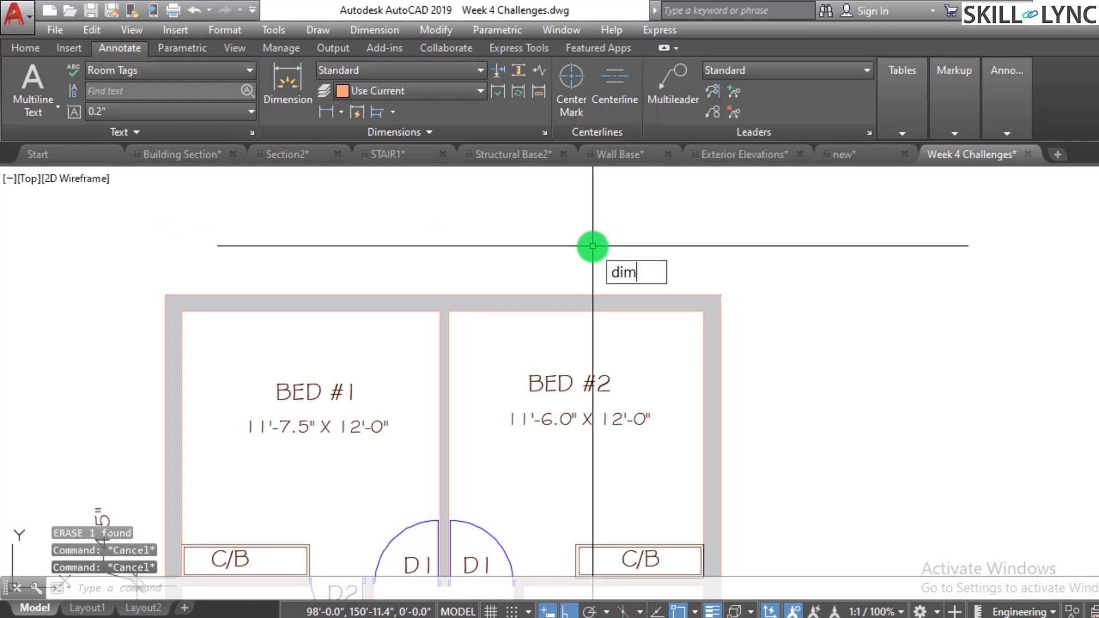
- Add a linear dimension between the top outer wall corners using the Text option, keeping the default 25' text
text(lin)
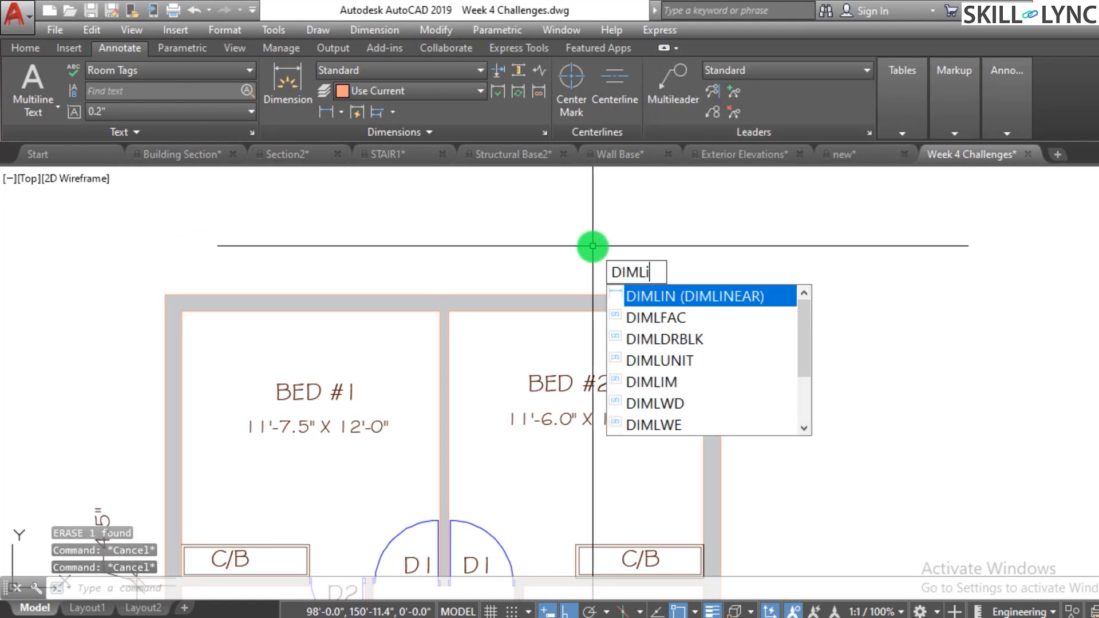
key(Return)
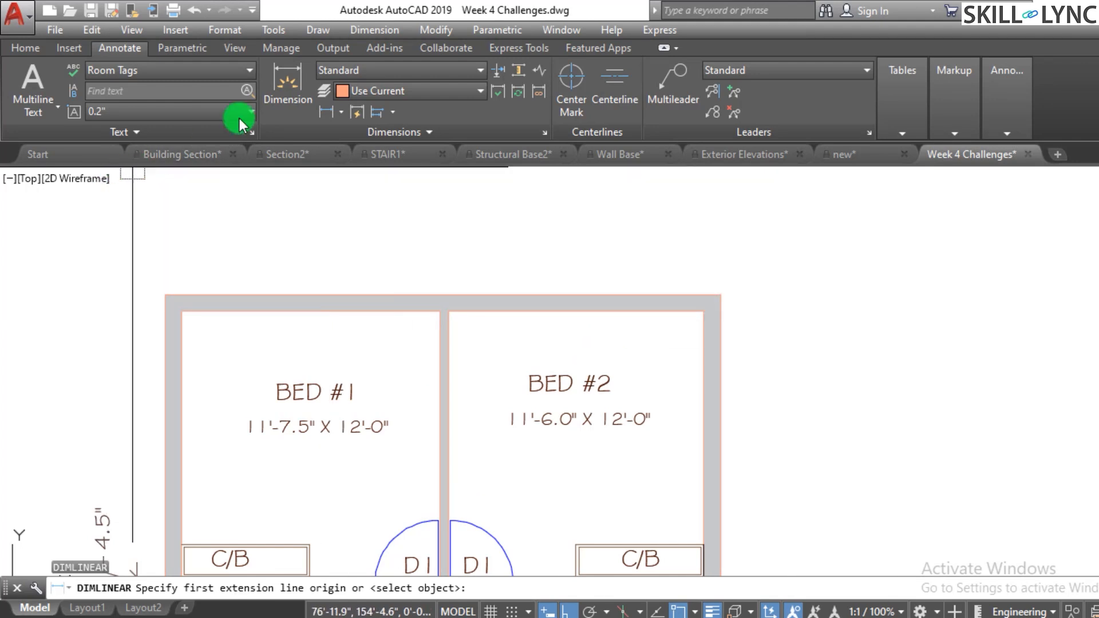
click(165, 295)
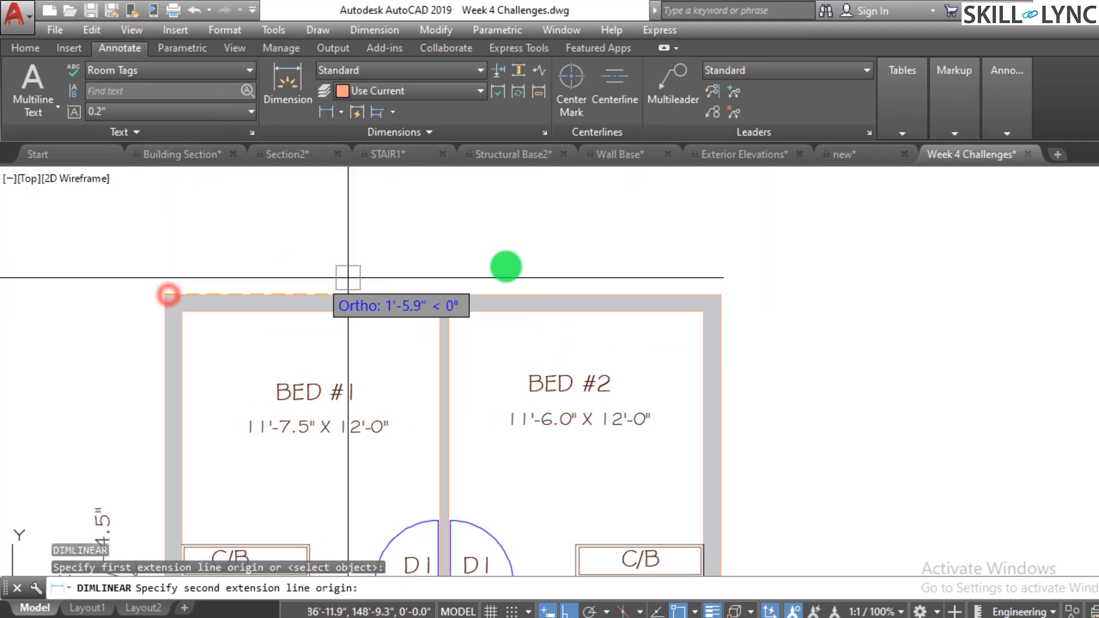
click(721, 295)
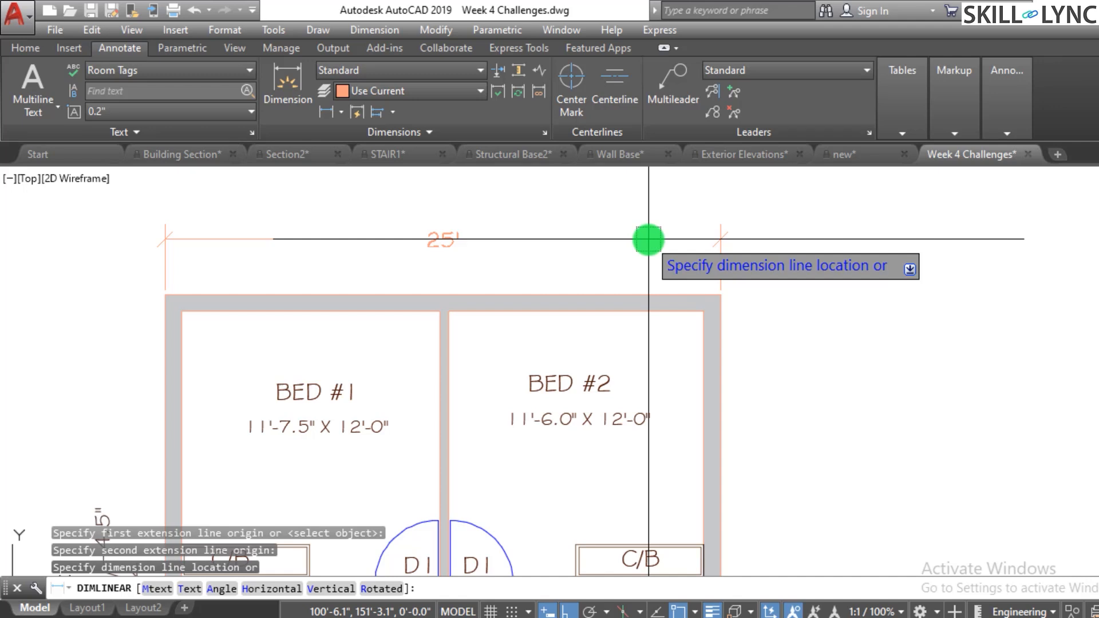
text(t)
key(Return)
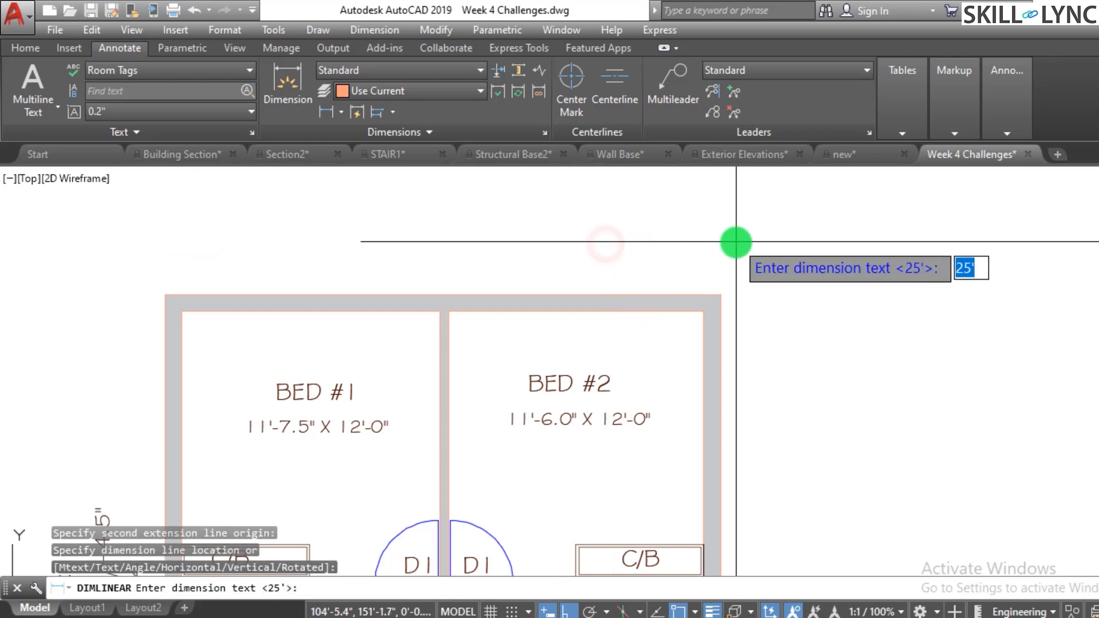
click(448, 234)
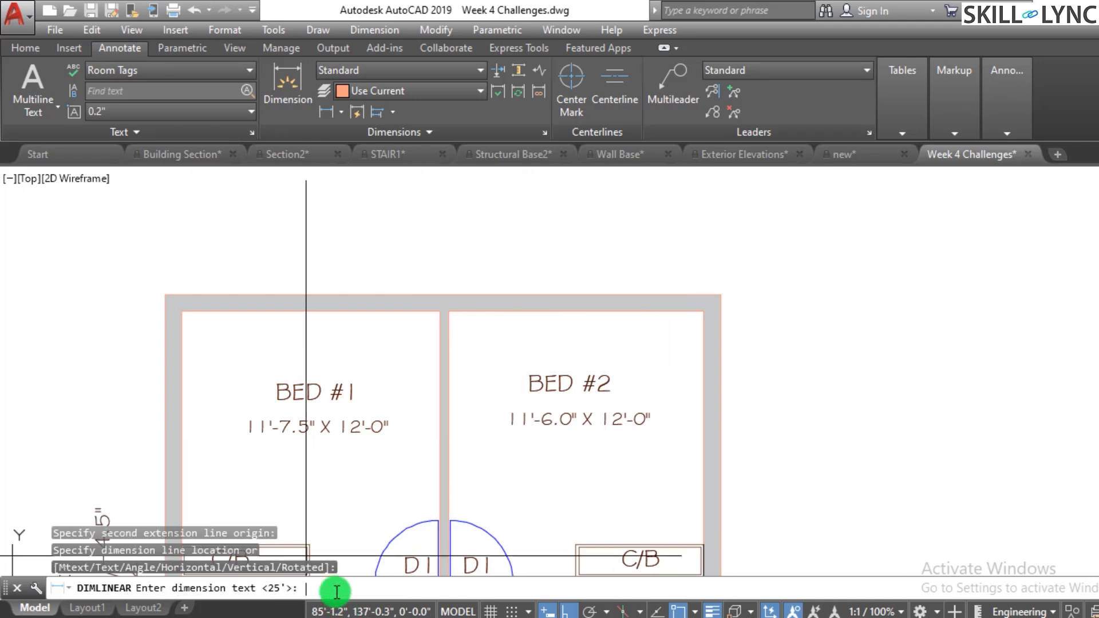
key(Return)
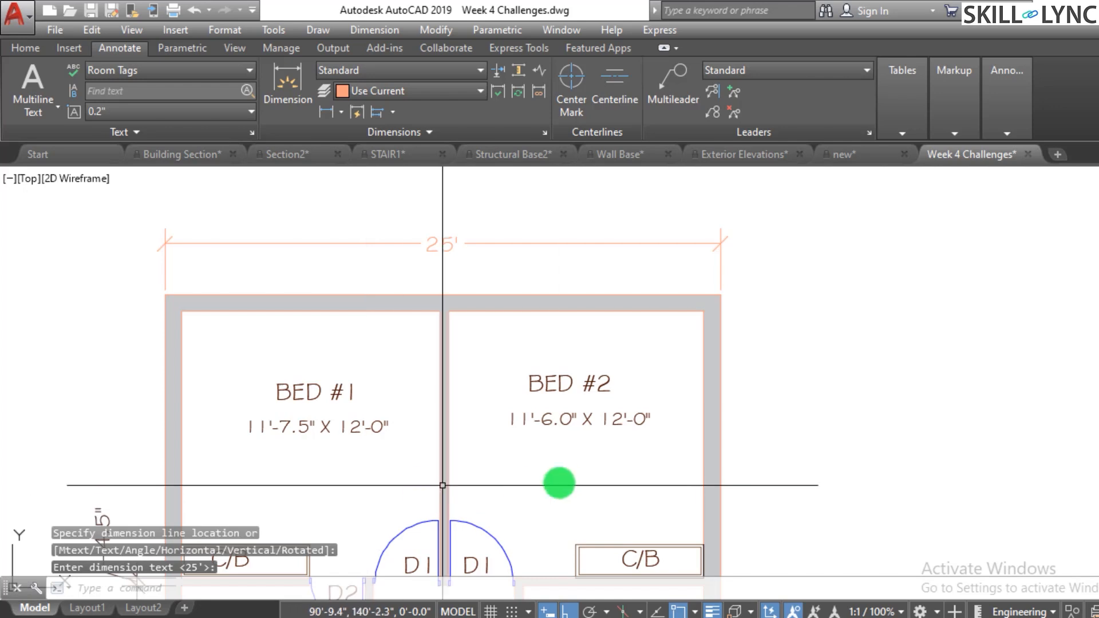
key(Escape)
key(Escape)
- Select the individual pieces of the new top dimension to examine what objects it consists of
click(660, 248)
click(641, 232)
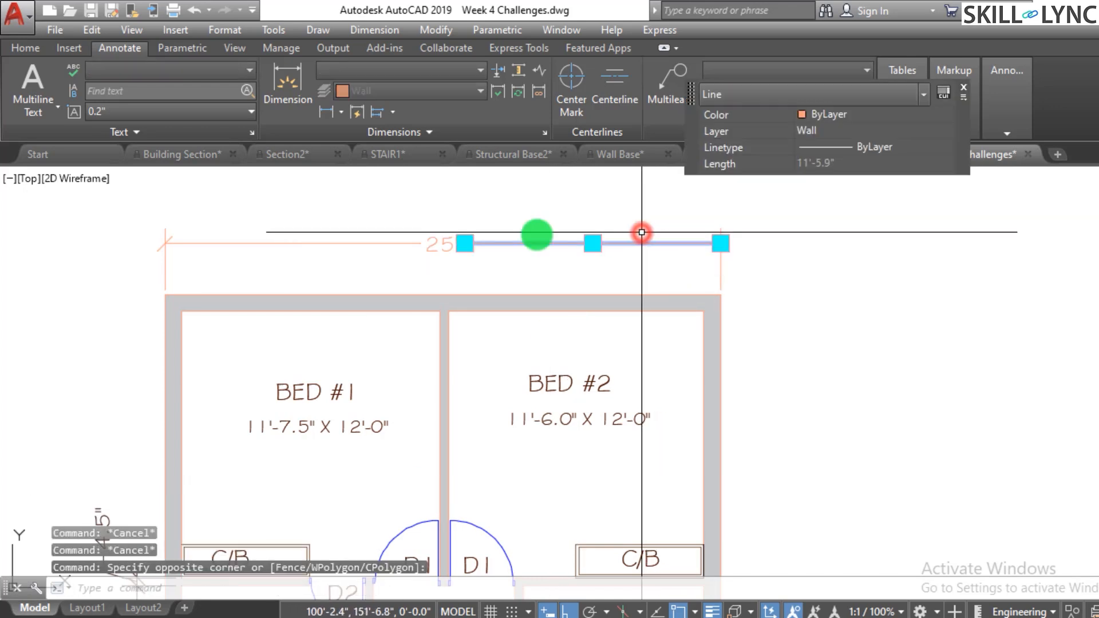
key(Escape)
click(380, 252)
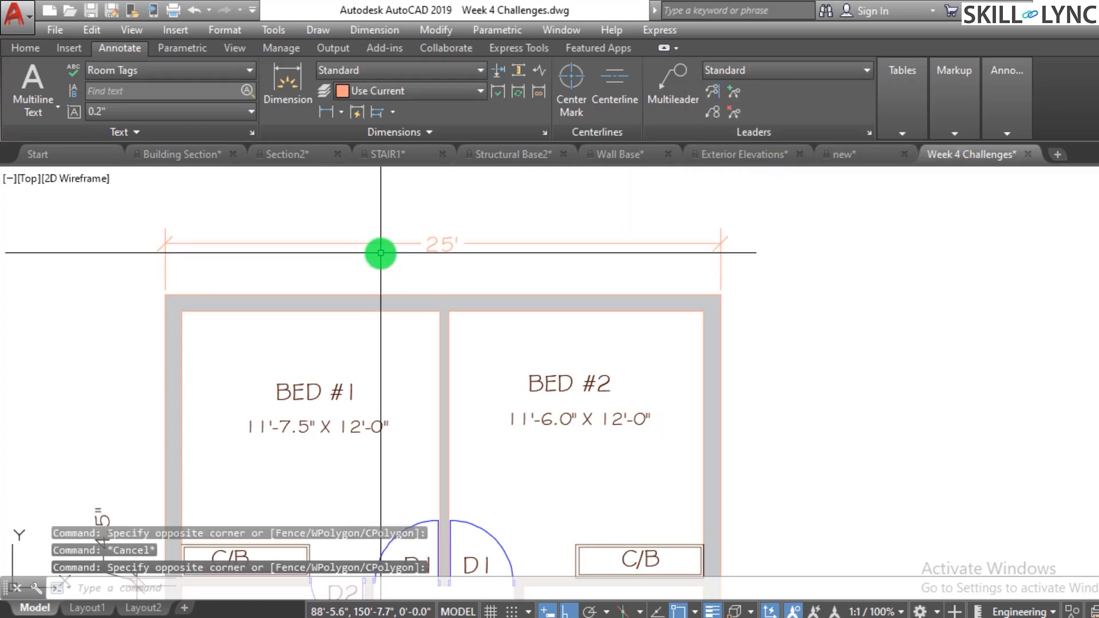
click(712, 256)
key(Escape)
click(665, 247)
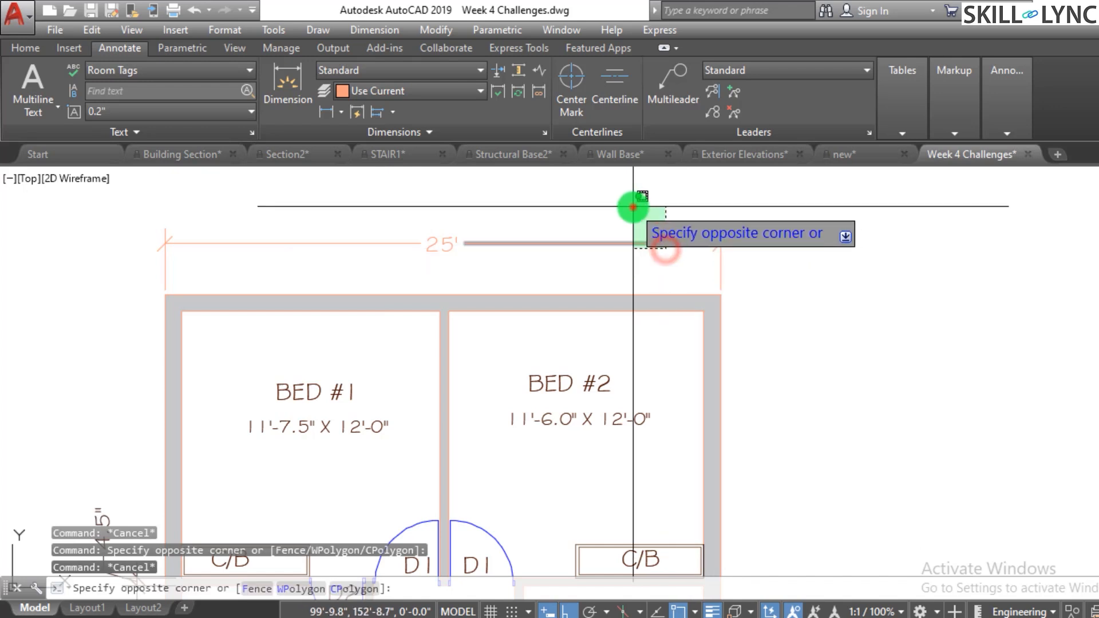
key(Escape)
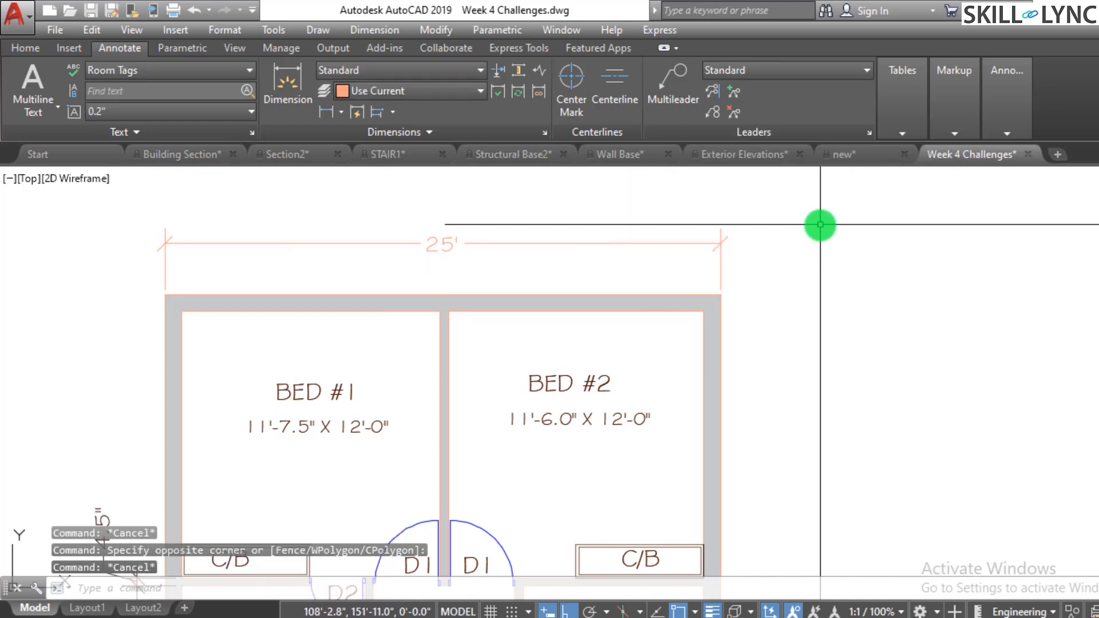
- Window-select all pieces of the top dimension and erase them
click(676, 609)
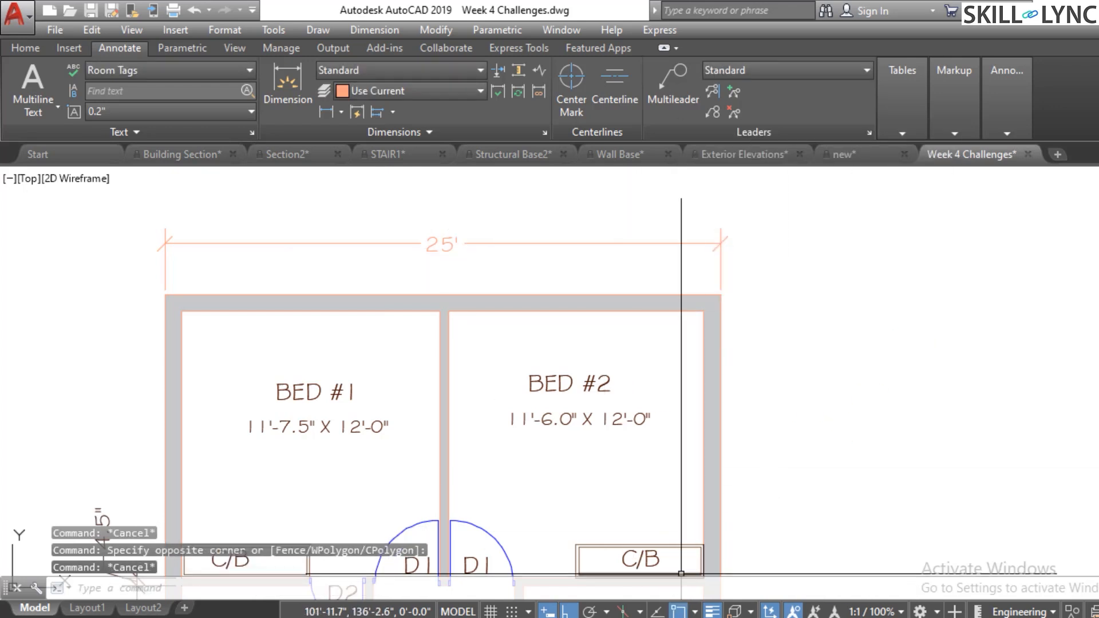
click(764, 256)
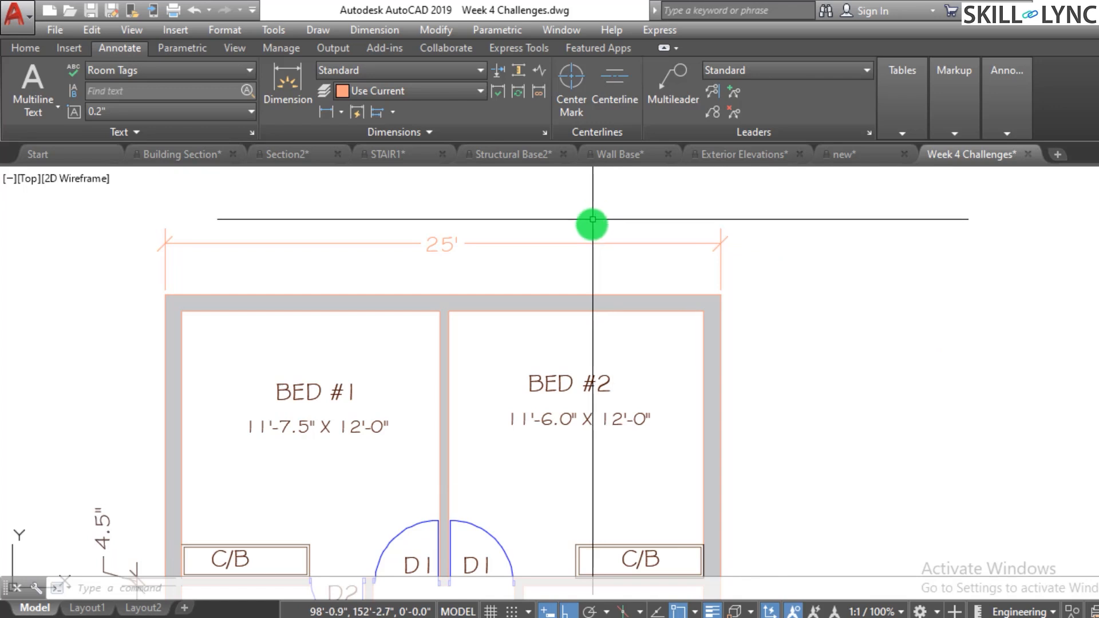
click(507, 232)
key(Escape)
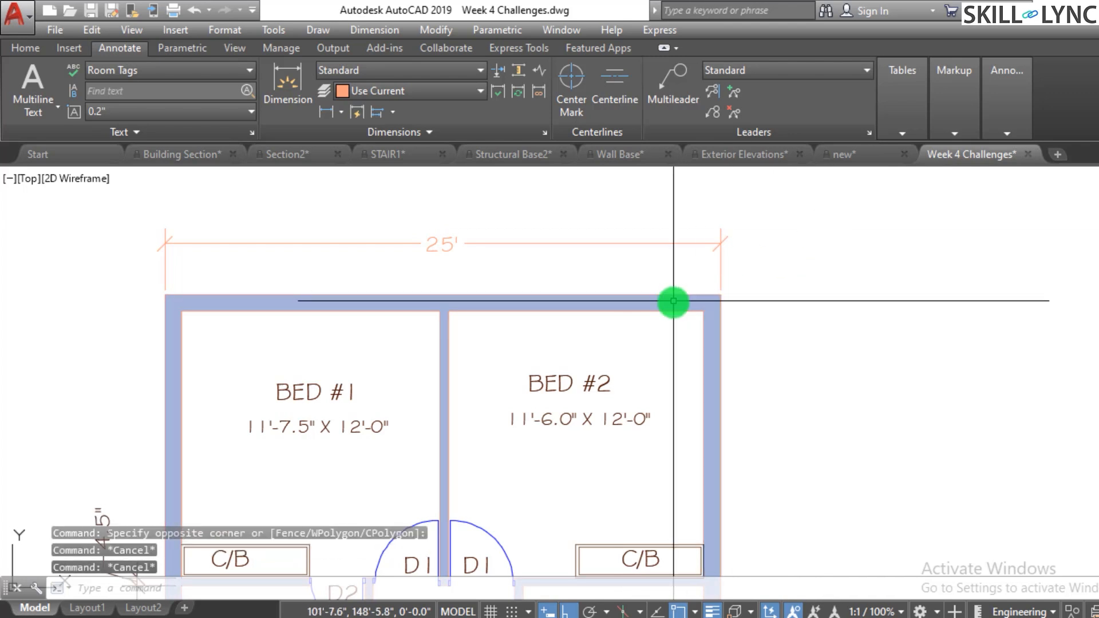
click(763, 255)
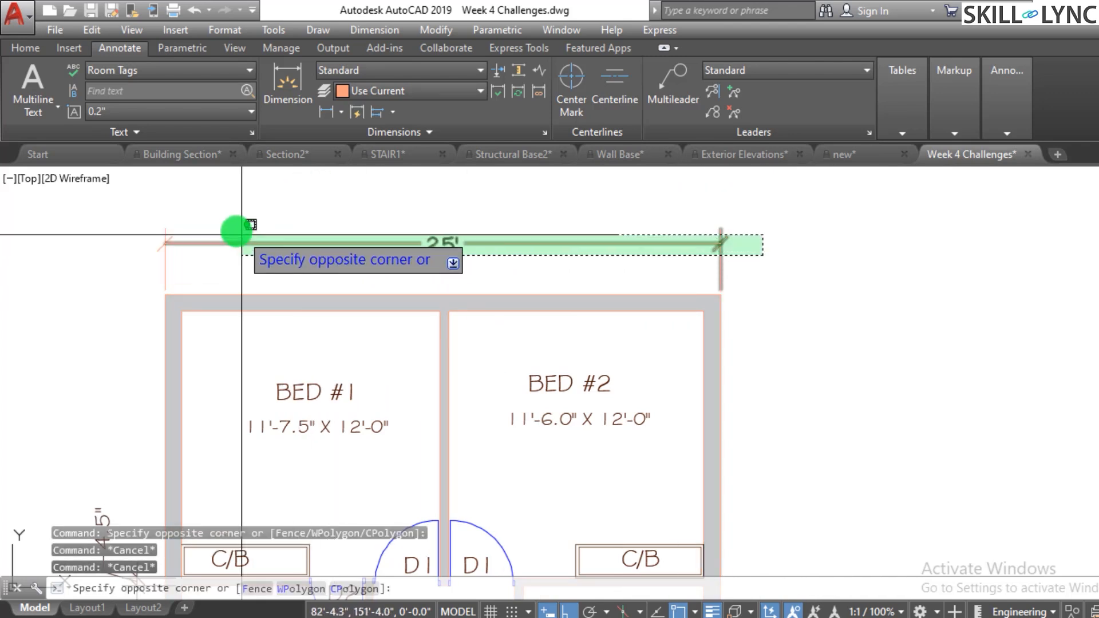
click(118, 222)
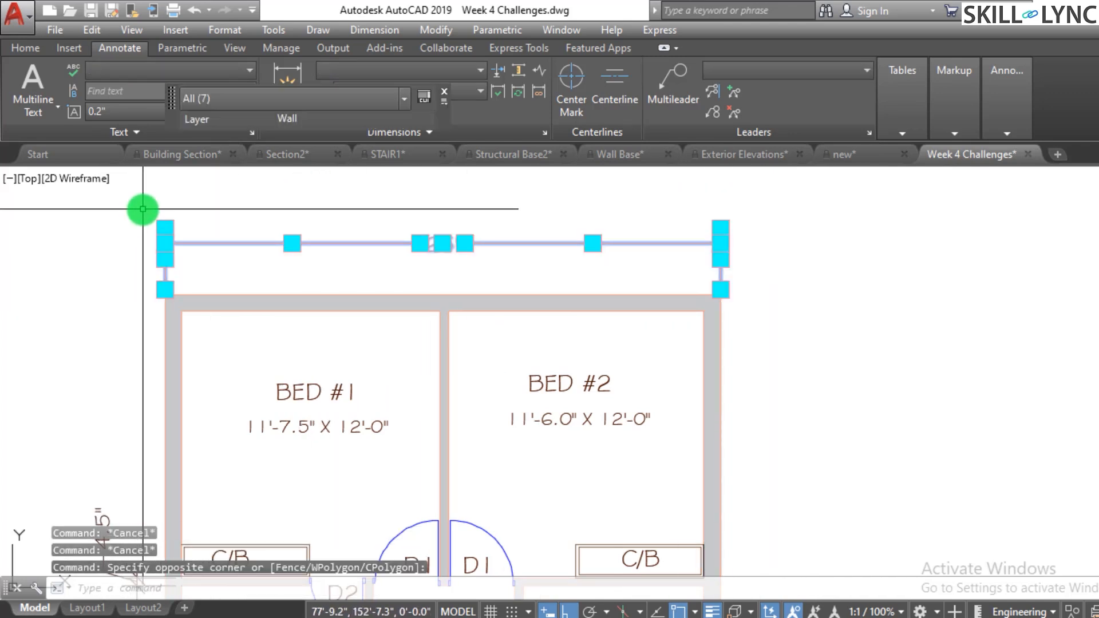
key(Delete)
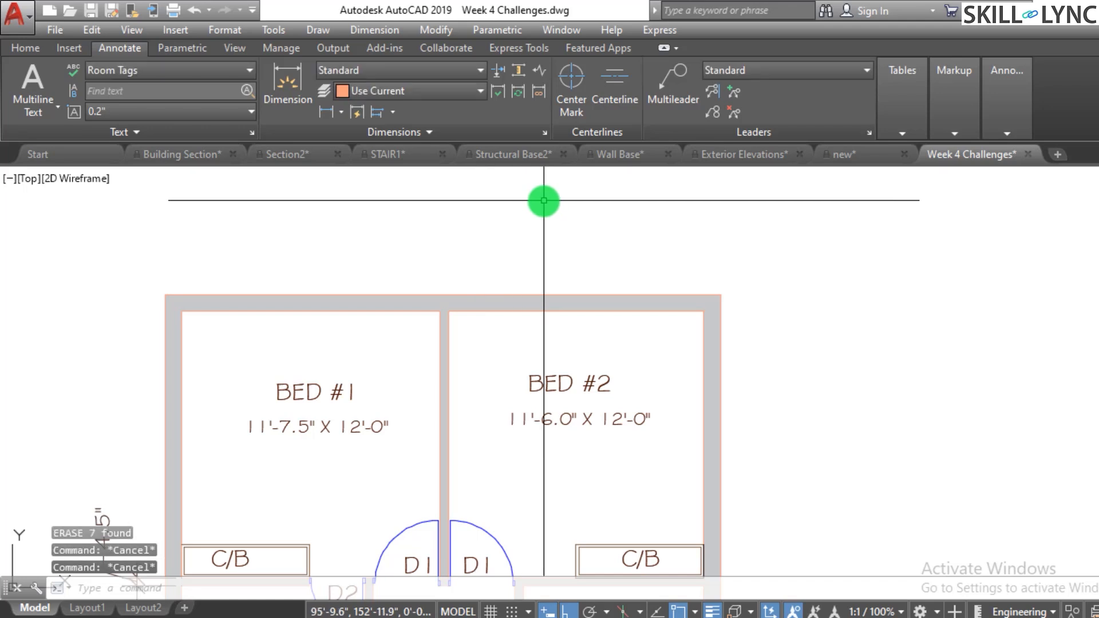
- Set the DIMASSOC system variable to 1
text(c)
key(Return)
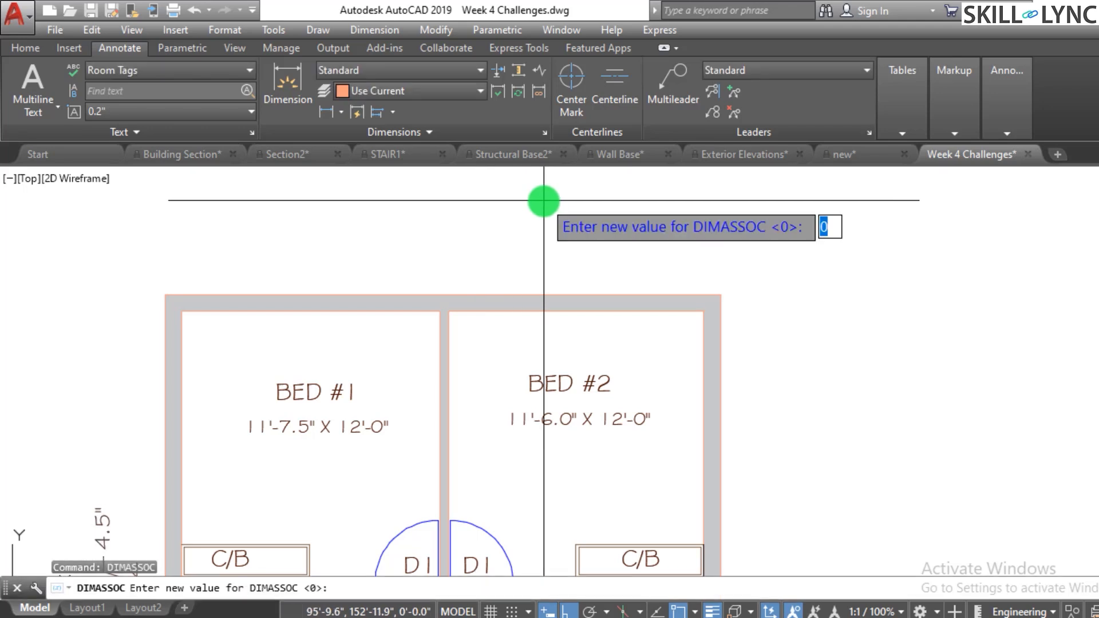
text(1)
key(Return)
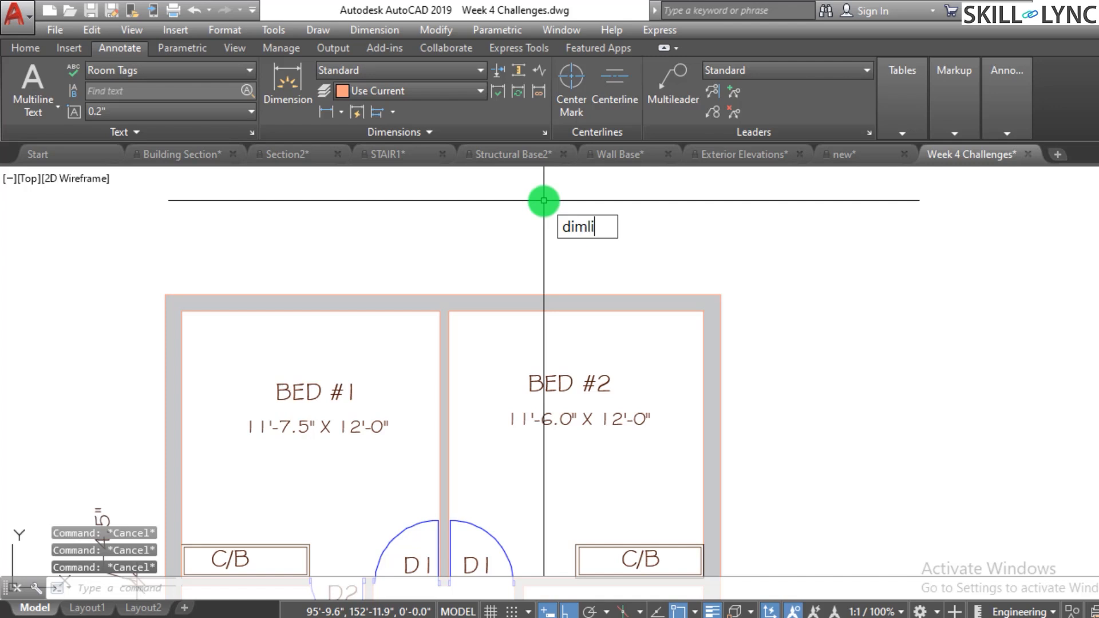
- Add a linear dimension across the top of the floor plan between the outer wall corners
text(dimli)
key(Return)
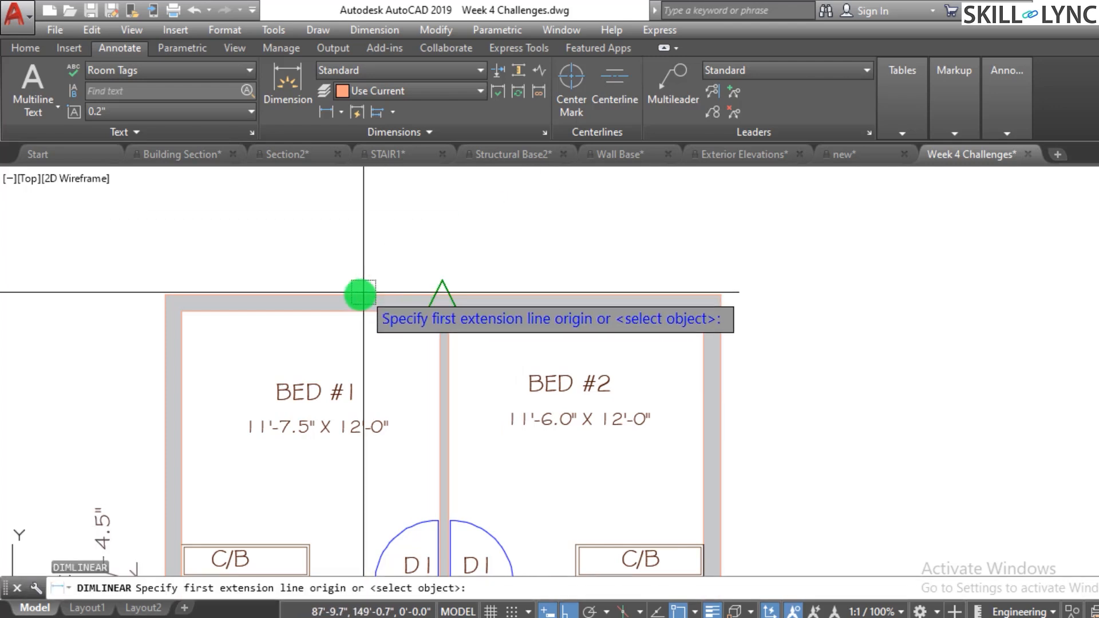
click(165, 295)
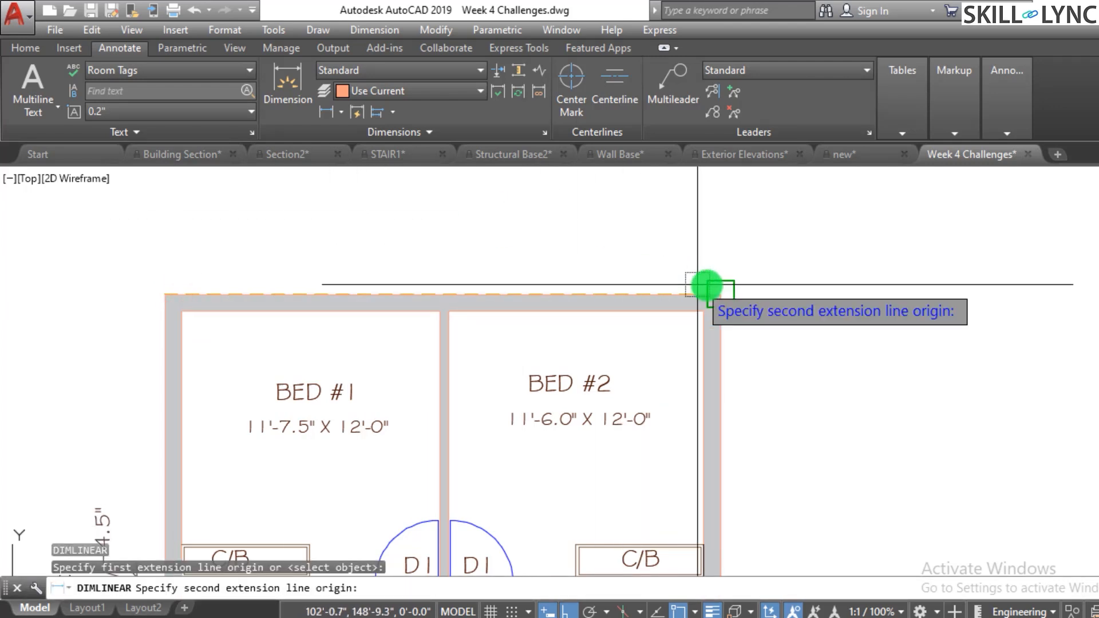
click(721, 295)
click(638, 231)
click(594, 257)
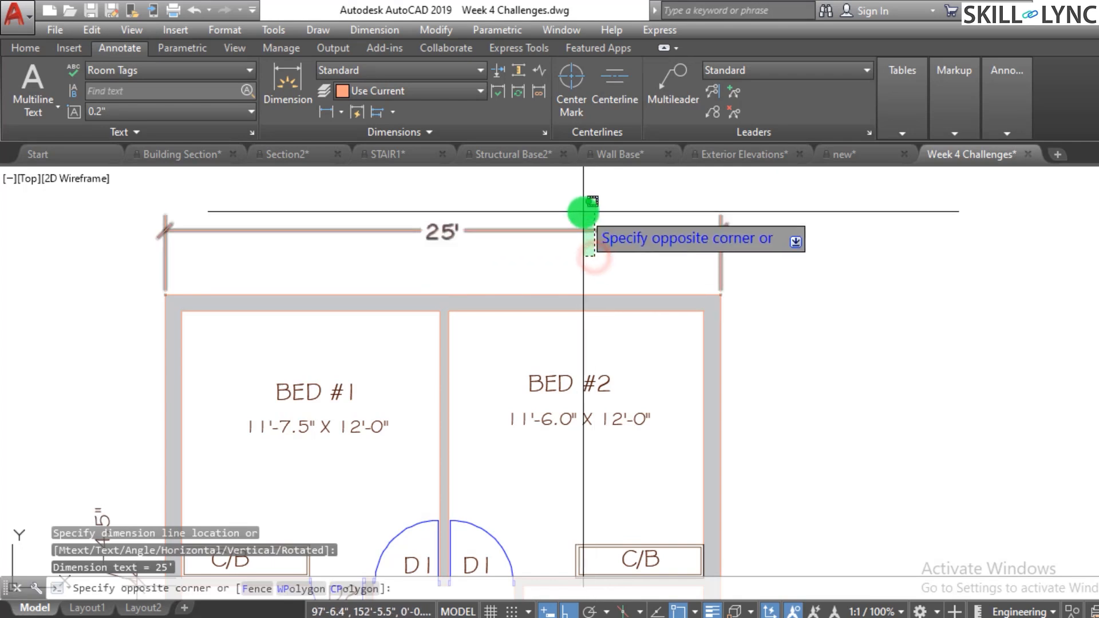
click(584, 212)
key(Escape)
key(Escape)
key(Escape)
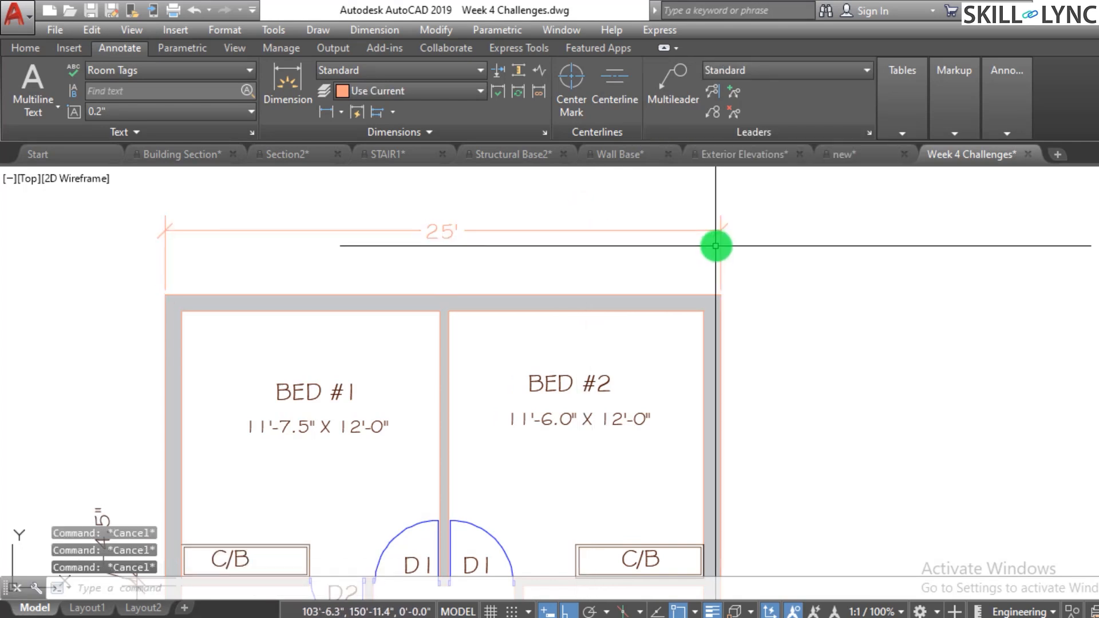
- Select the new top dimension to check whether it is associative
click(655, 231)
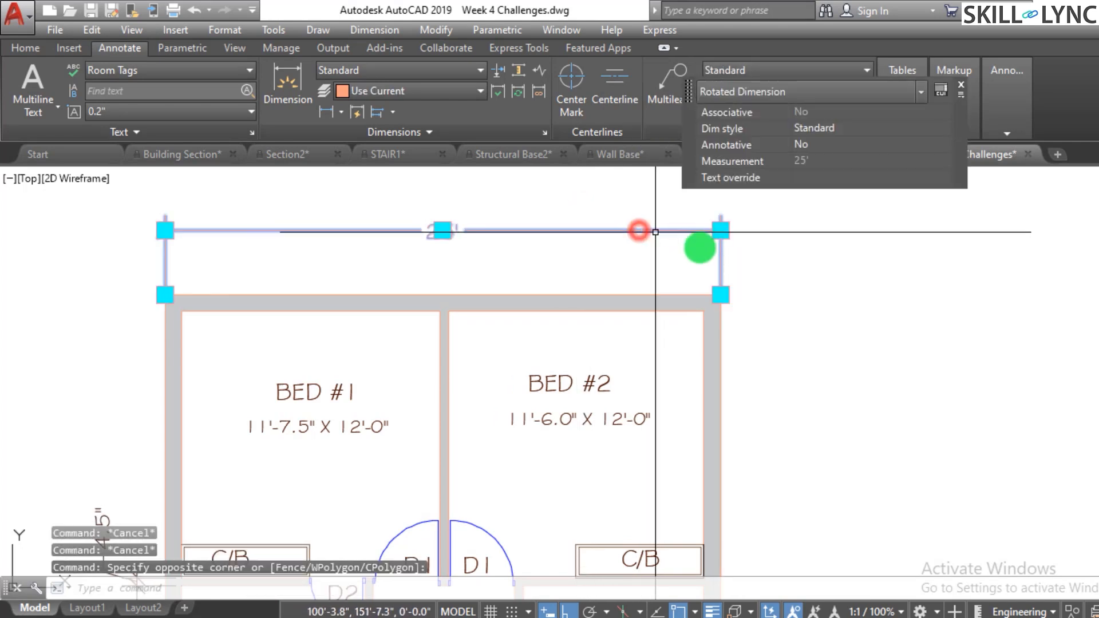
key(Escape)
key(Escape)
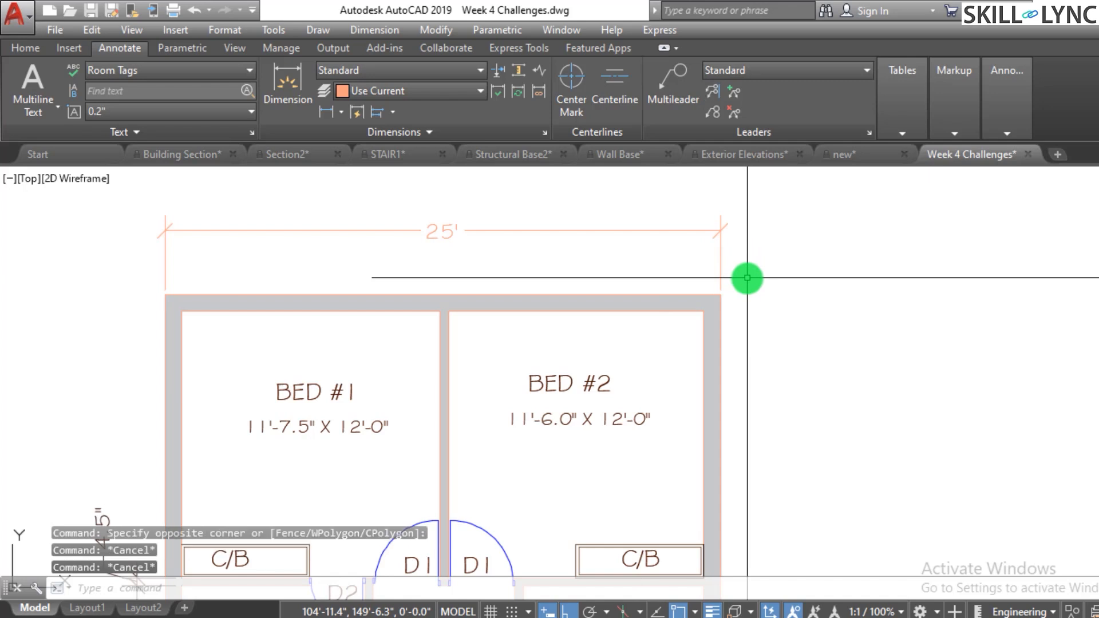
- Draw a horizontal line about 24'-9" long to the right of the plan, level with the top dimension
scroll(601, 301, down, 4)
scroll(765, 243, up, 4)
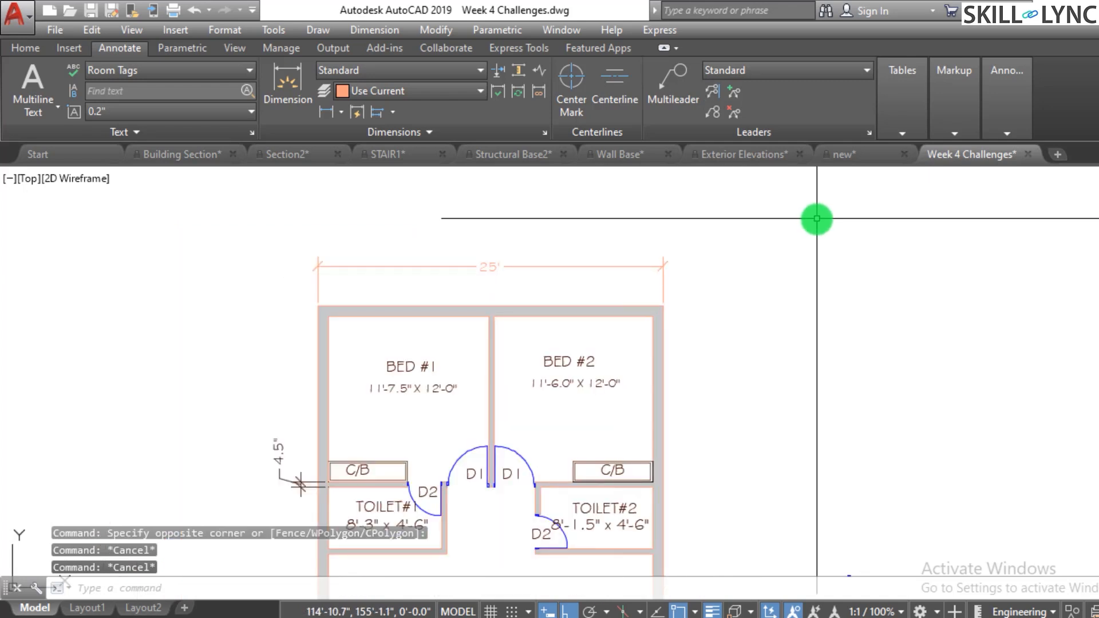
text(l)
key(Return)
click(719, 273)
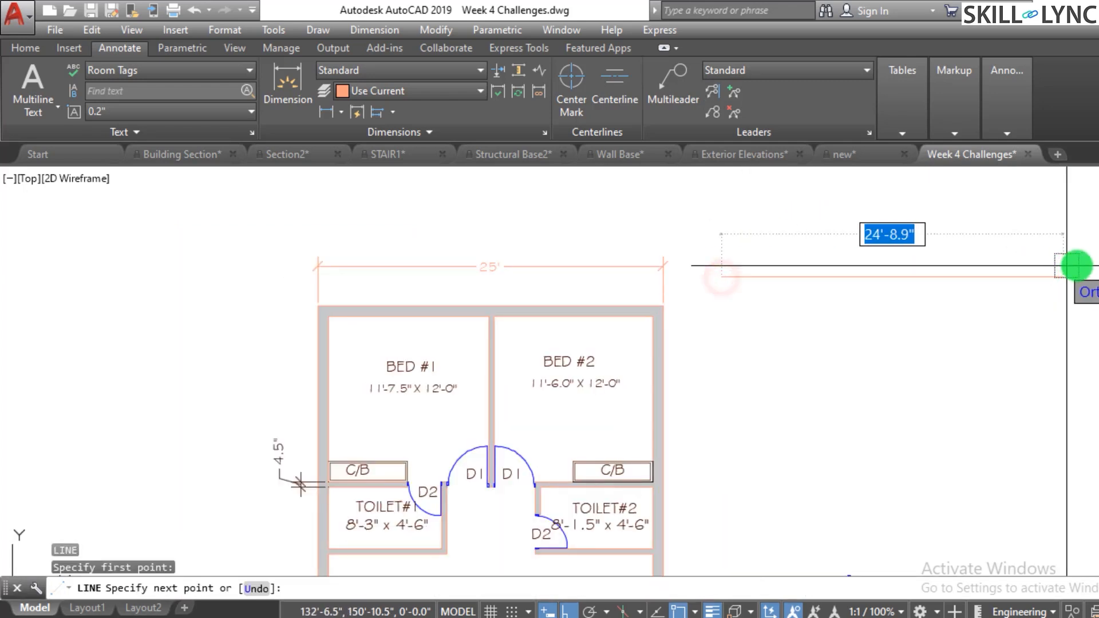
click(1090, 272)
key(Escape)
key(Escape)
scroll(836, 289, down, 2)
scroll(1006, 235, up, 2)
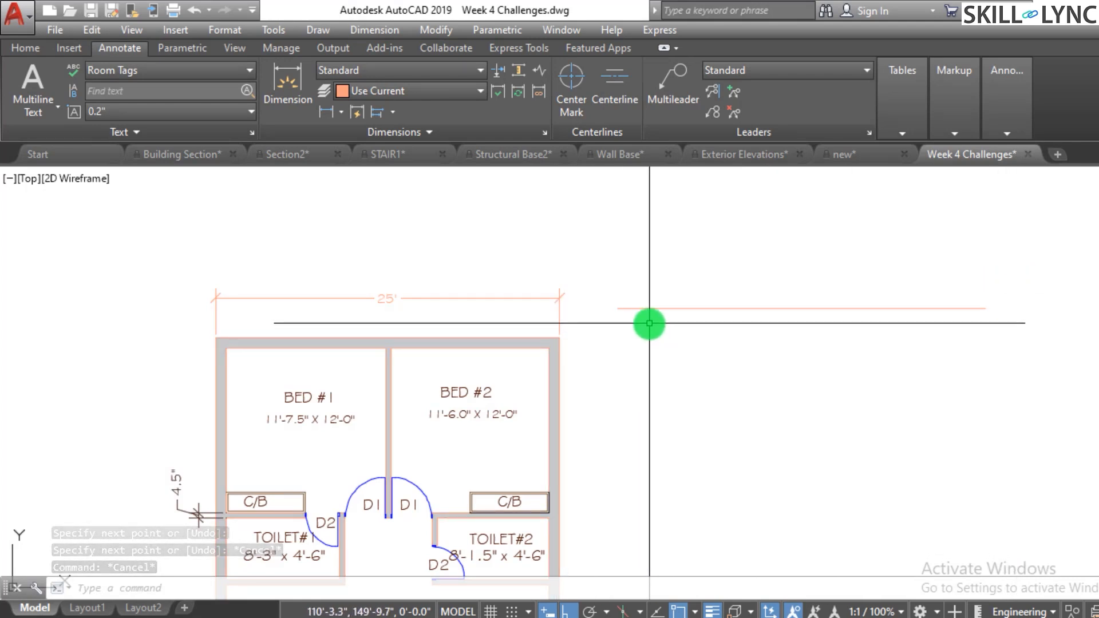
key(Escape)
key(Escape)
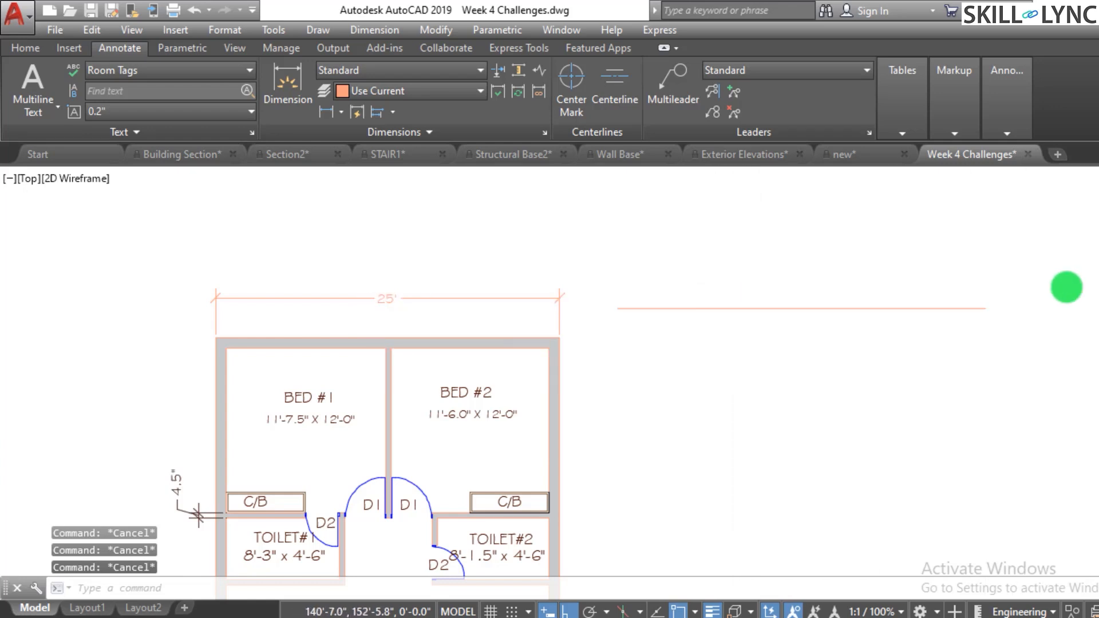
scroll(1067, 287, up, 2)
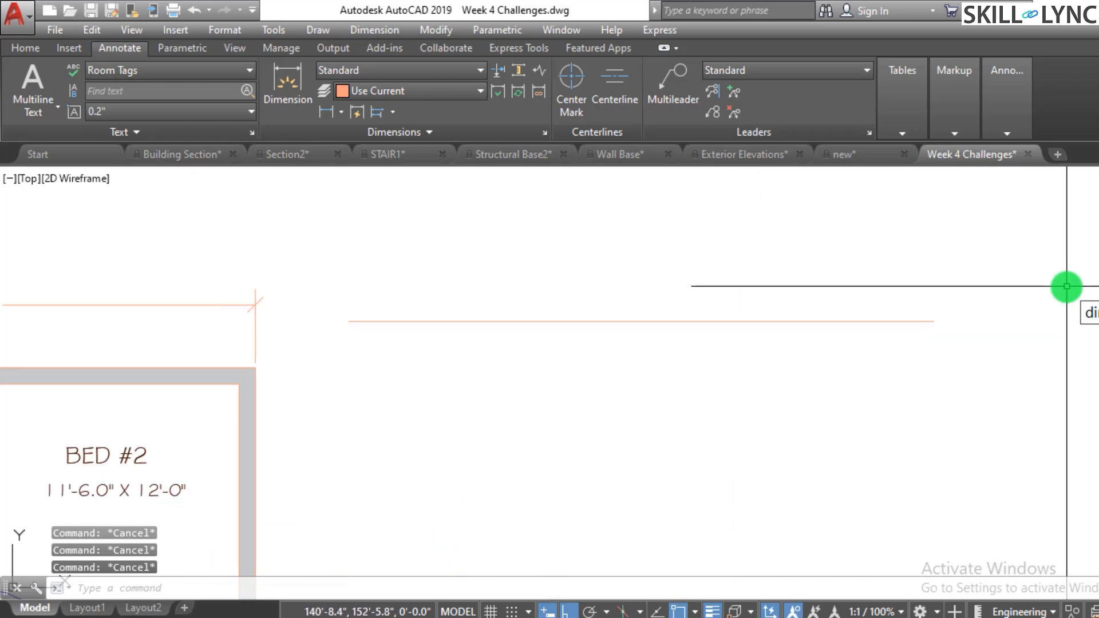
- Add a linear dimension measuring the horizontal line to the right of the plan, placed above it
text(dimlinear)
key(Return)
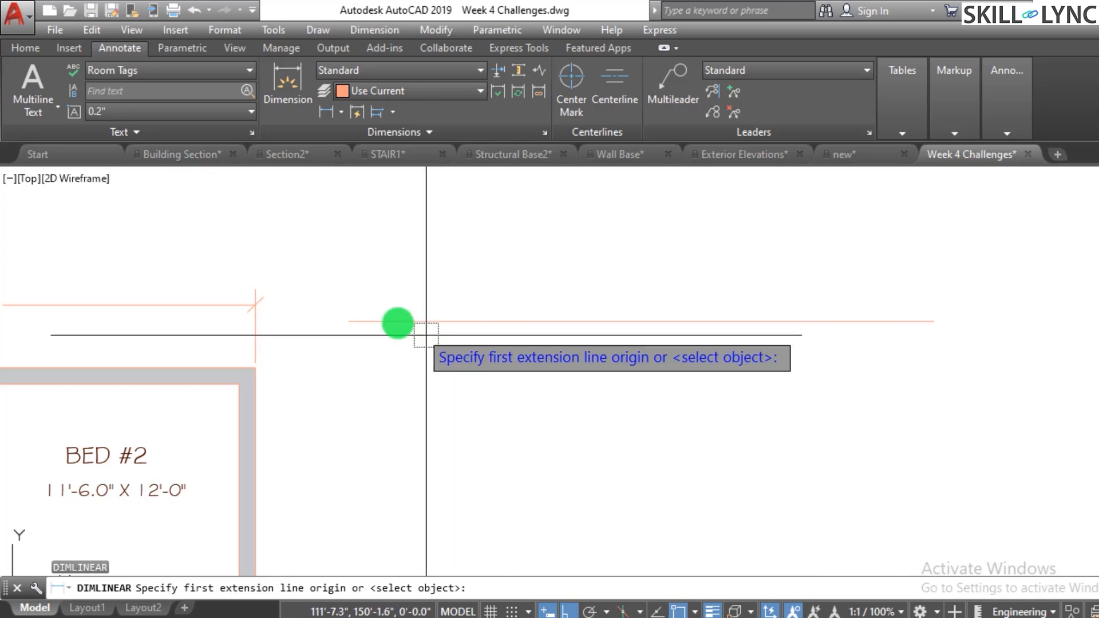
click(349, 321)
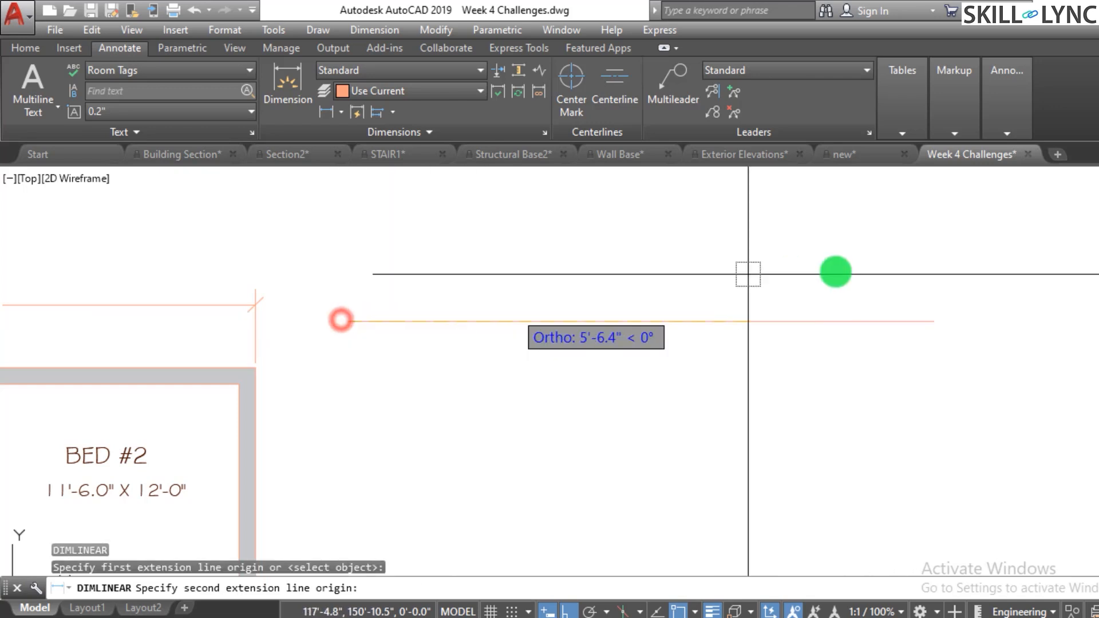
click(928, 322)
click(834, 259)
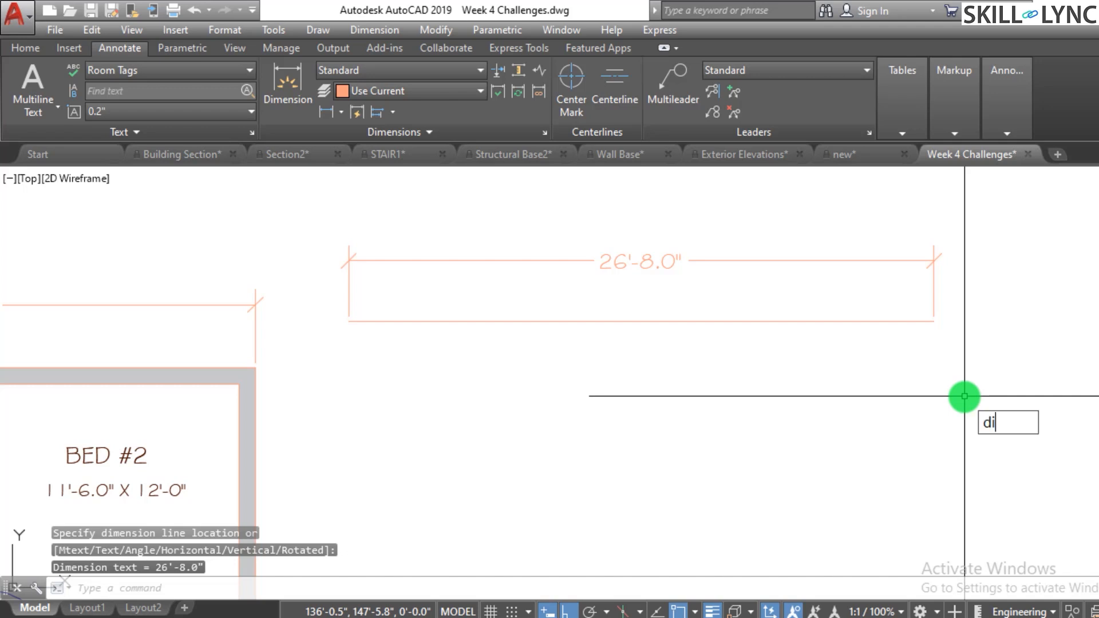
- Check the current DIMASSOC setting without changing it
text(dimassoc)
key(Return)
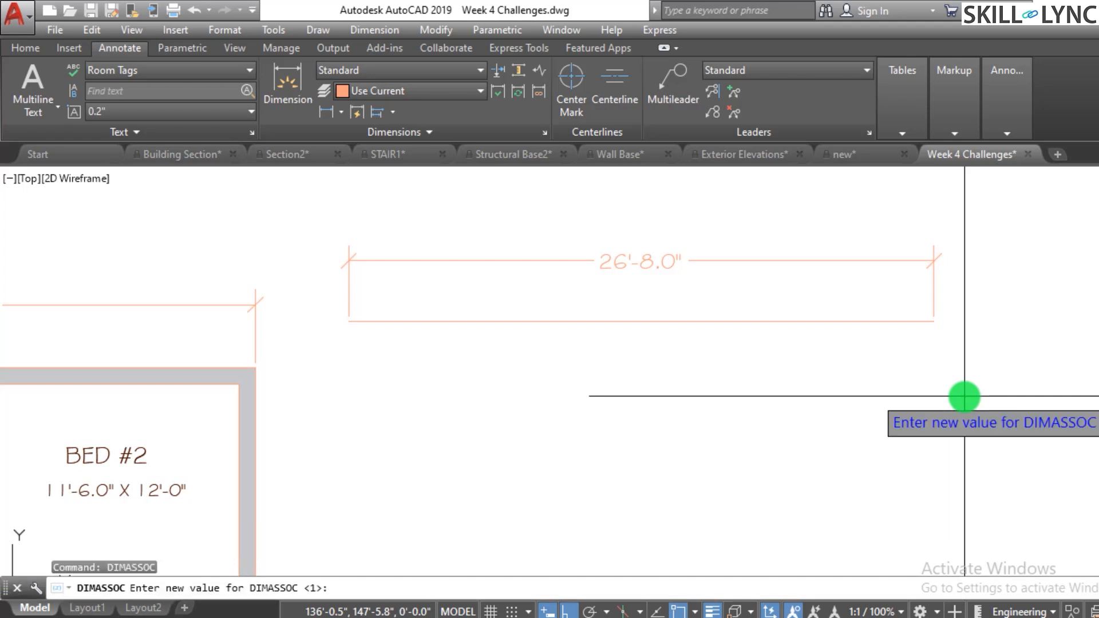
key(Escape)
key(Escape)
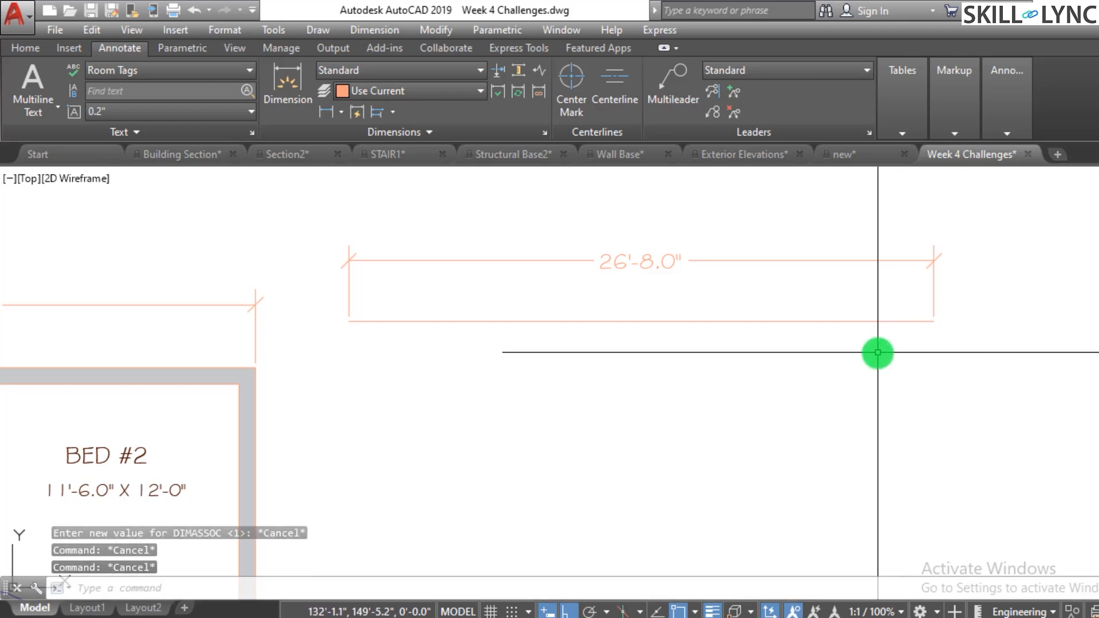
- Try stretching the right end of the horizontal line with its grip
click(873, 344)
click(817, 294)
click(934, 321)
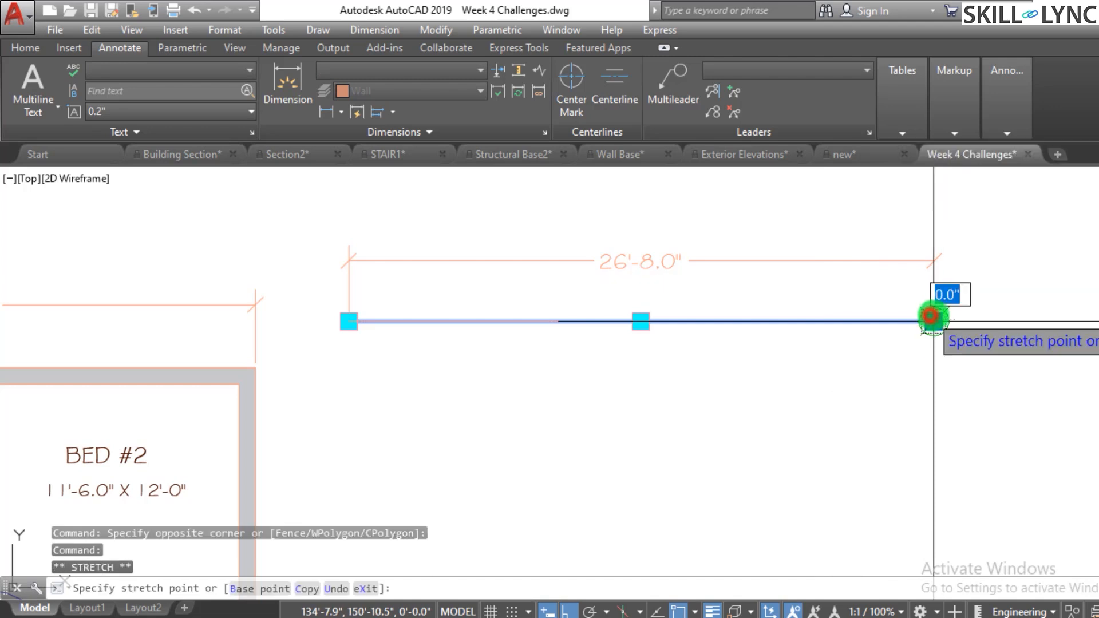
key(Escape)
key(Escape)
- Select the dimension above the horizontal line, check its associativity, and delete it
scroll(674, 392, down, 3)
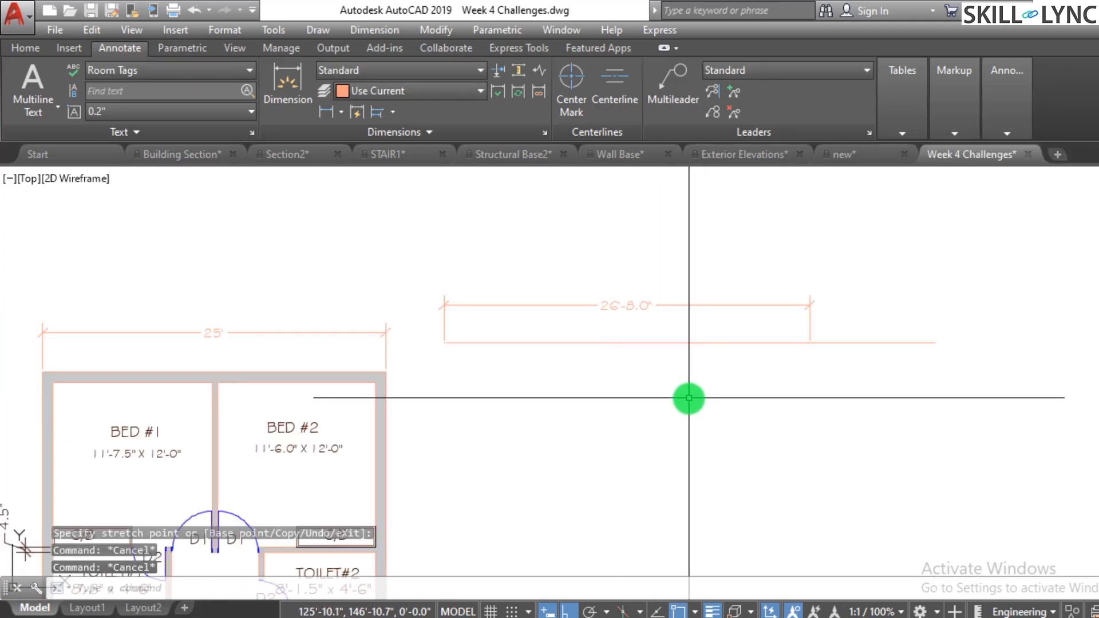
click(828, 300)
click(702, 329)
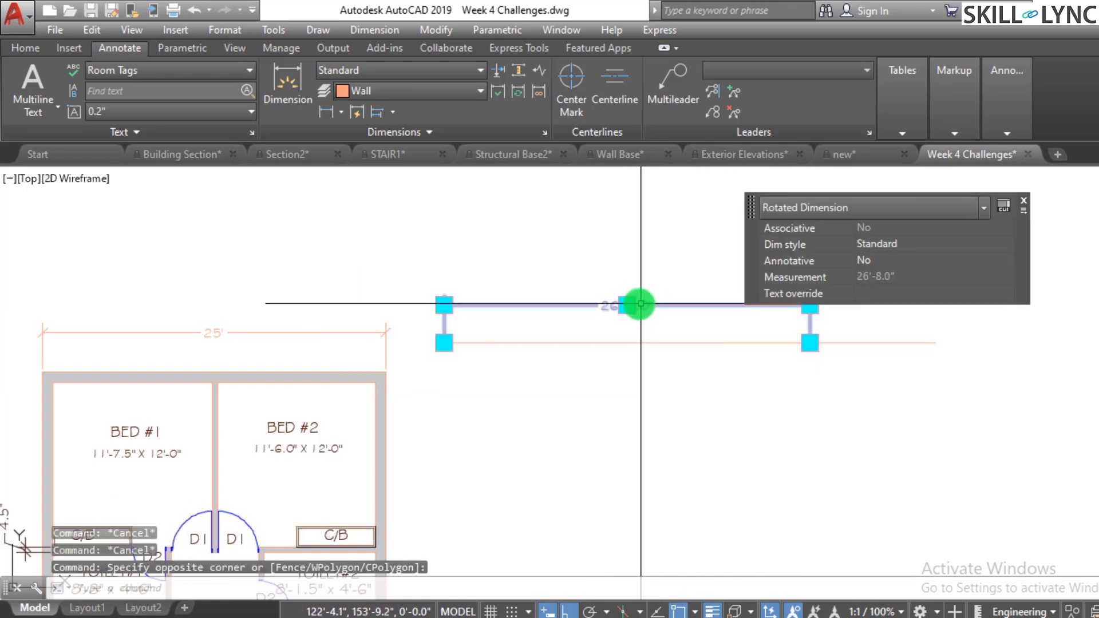
key(Delete)
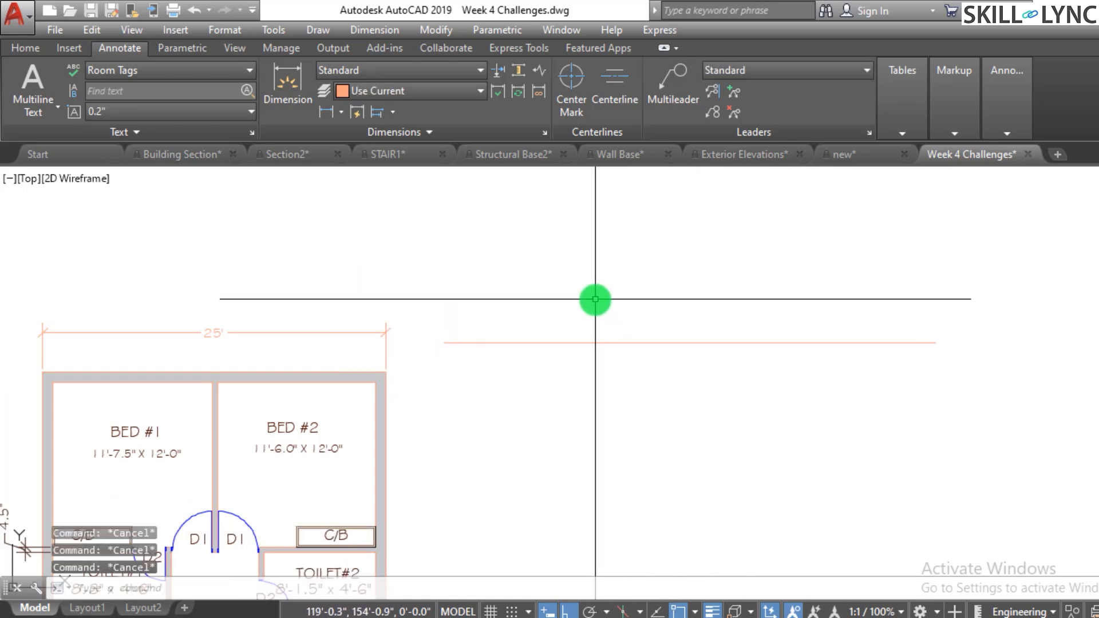
- Set the DIMASSOC system variable to 2
text(c)
key(Return)
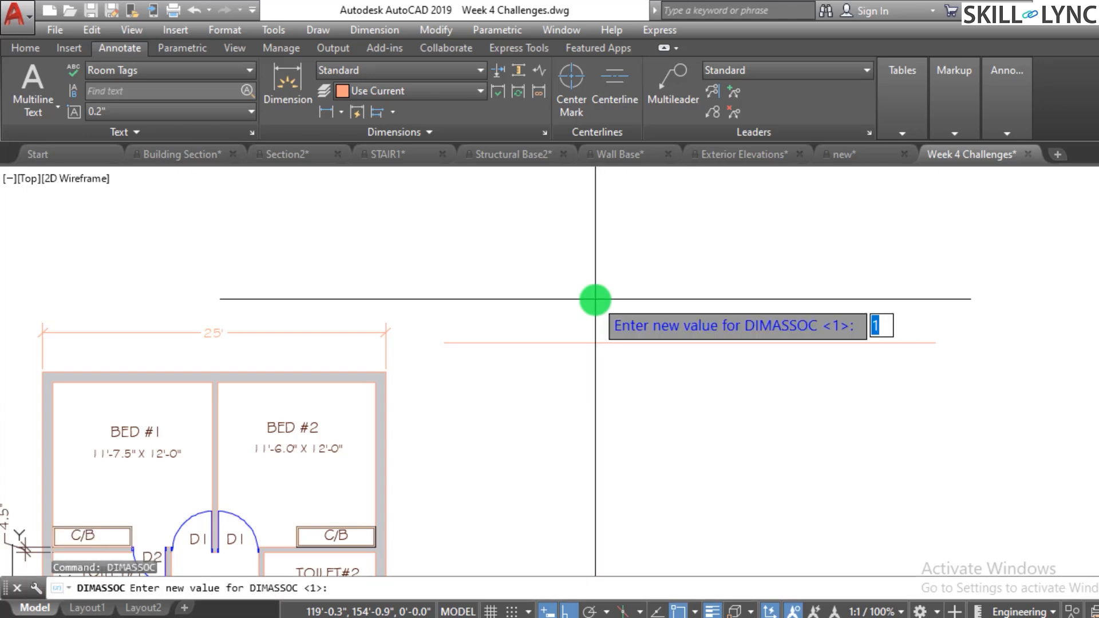
text(2)
key(Return)
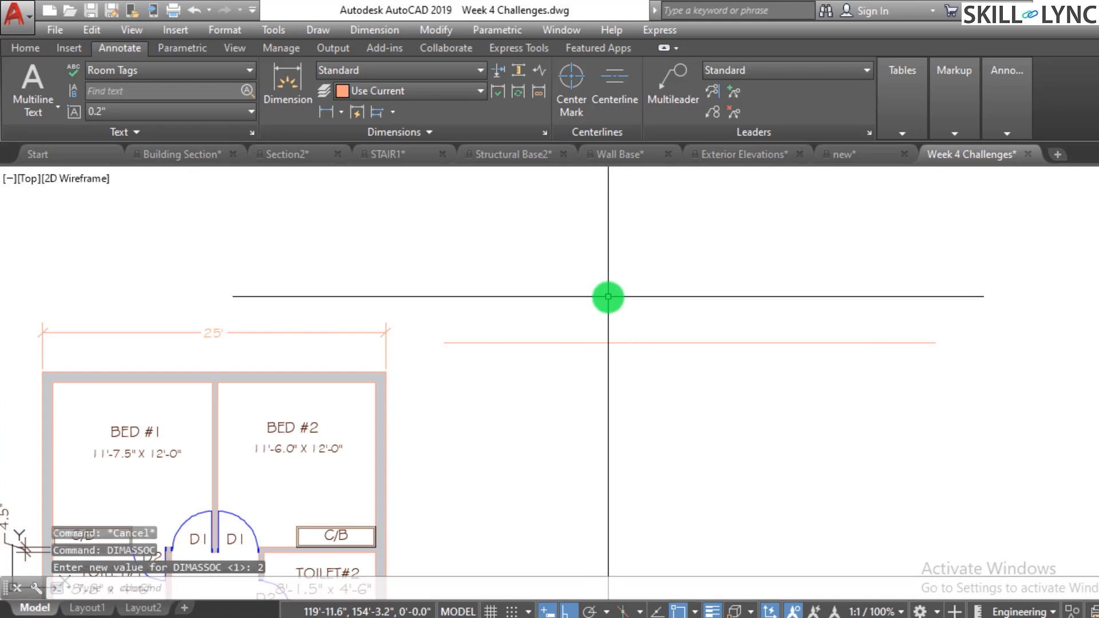
key(Escape)
- Add a linear dimension across the horizontal line's full length, placed above the line
text(dim)
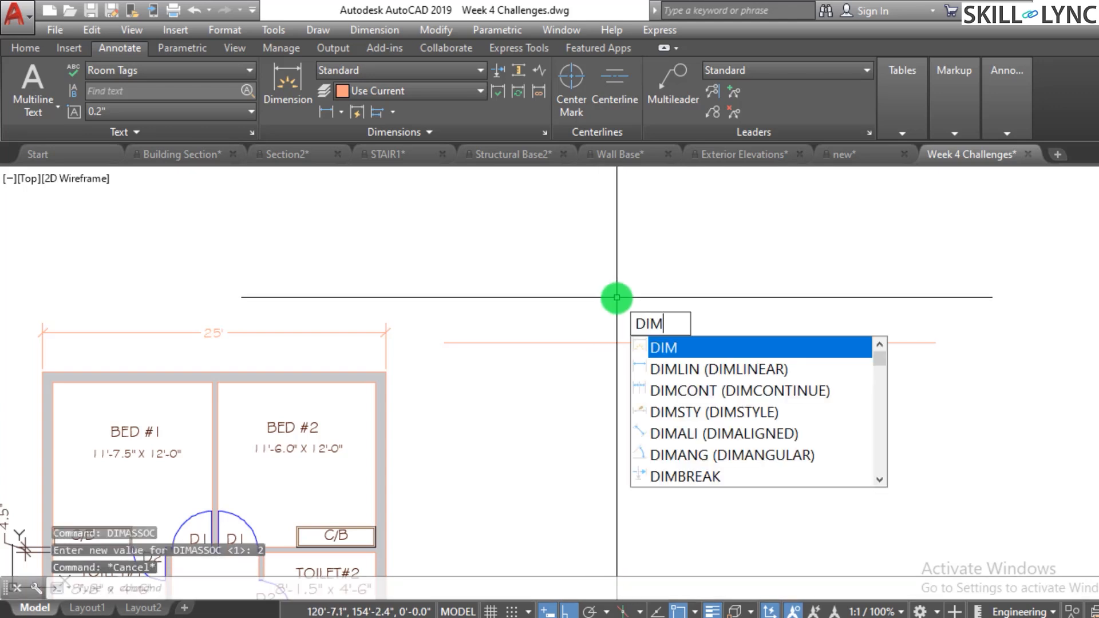
text(l)
key(Return)
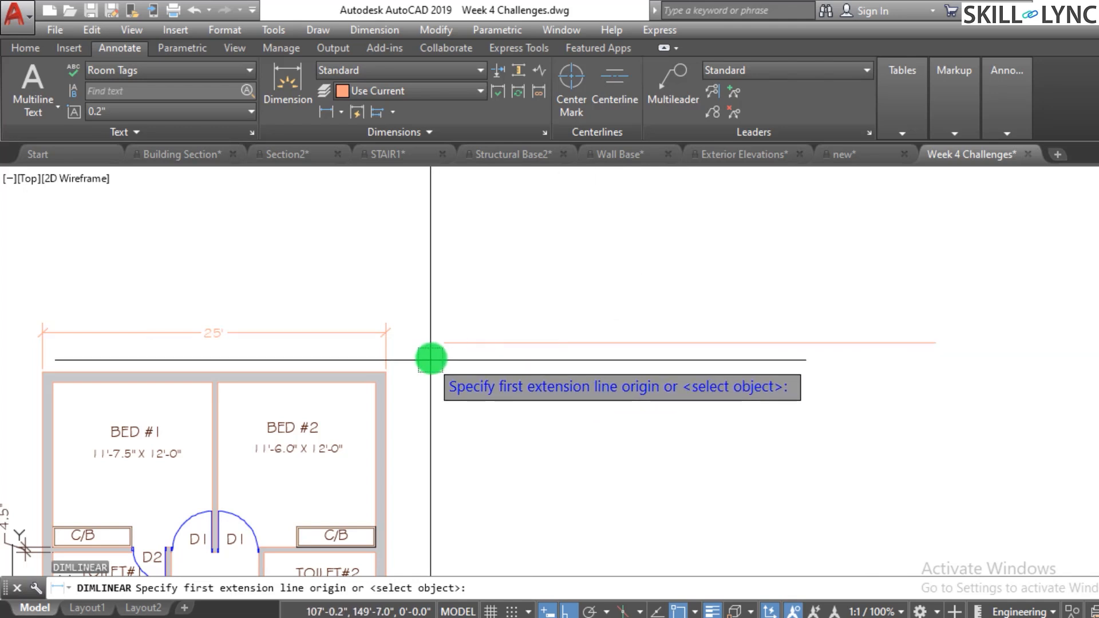
click(445, 342)
click(934, 344)
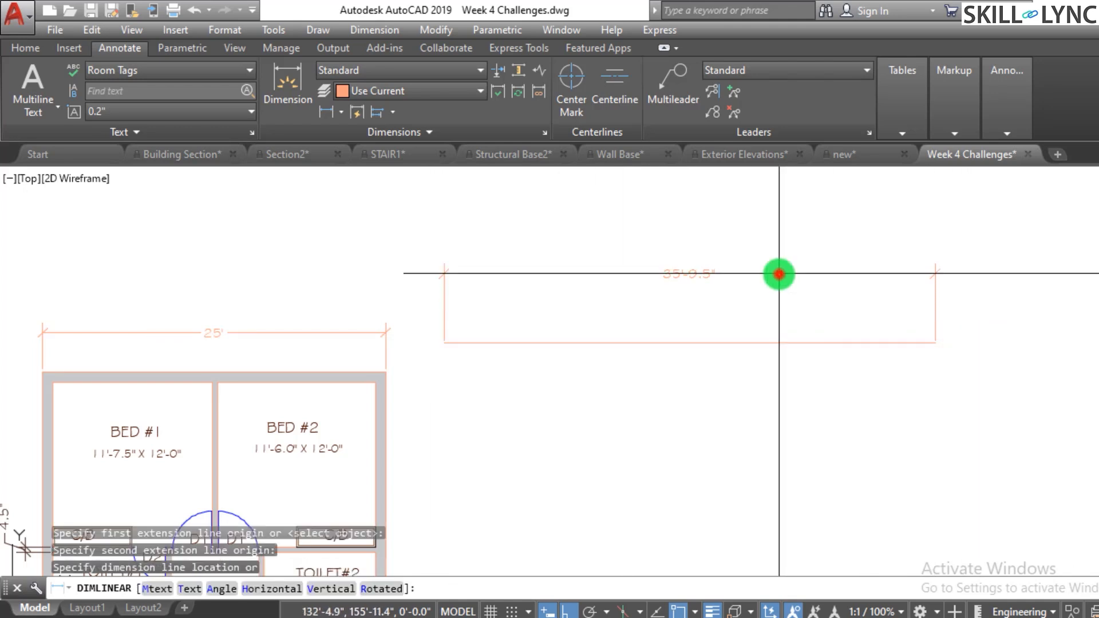
click(779, 275)
click(773, 301)
click(734, 246)
key(Escape)
key(Escape)
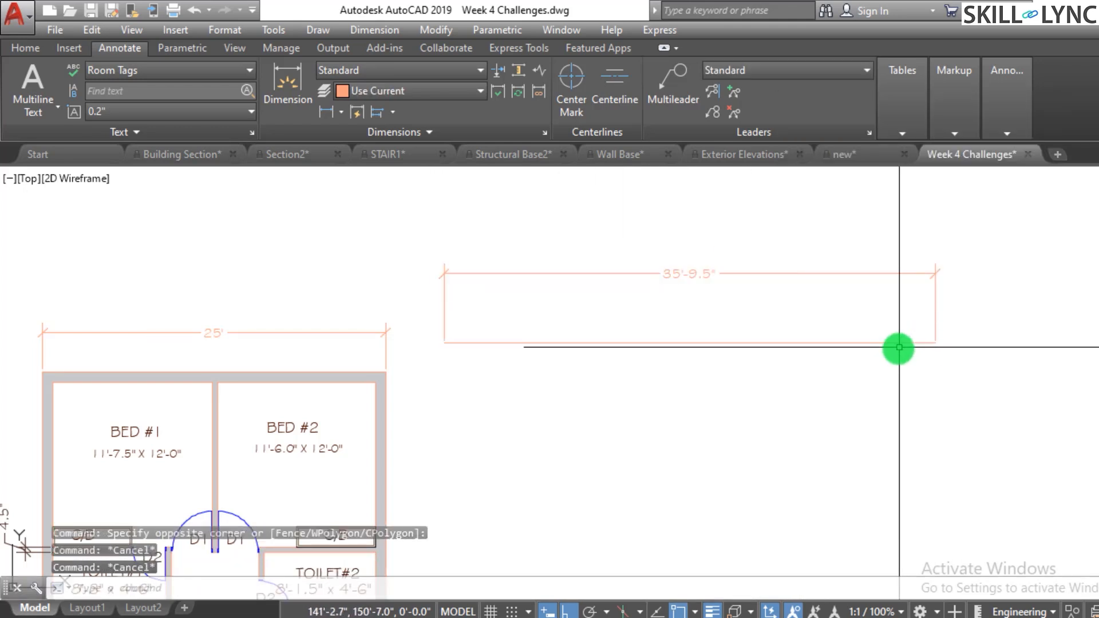
- Stretch the horizontal line's right endpoint leftward so the associative dimension shortens to about 17'-11"
click(876, 343)
click(935, 344)
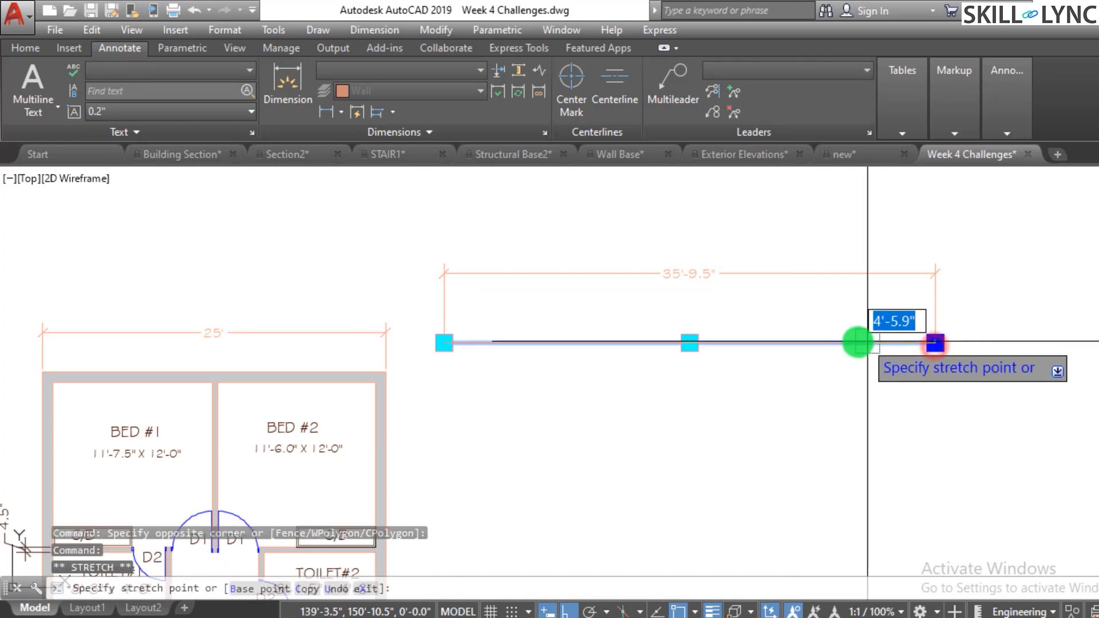
click(805, 339)
key(Escape)
key(Escape)
- Select the floor plan's top 25' dimension to inspect whether it is associative
scroll(719, 393, down, 3)
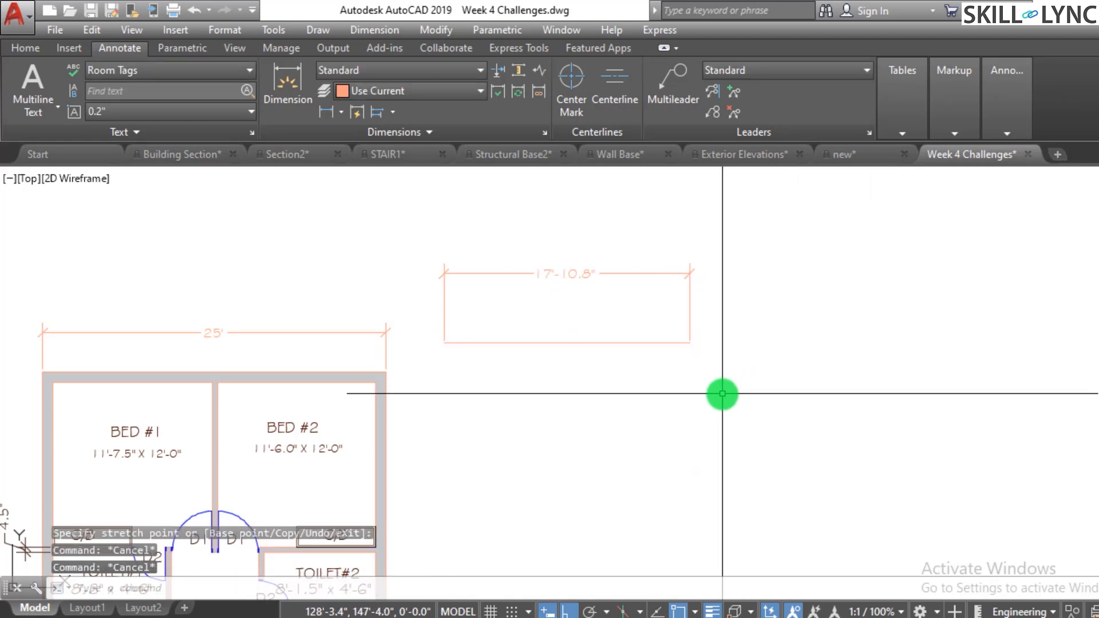
scroll(752, 389, up, 1)
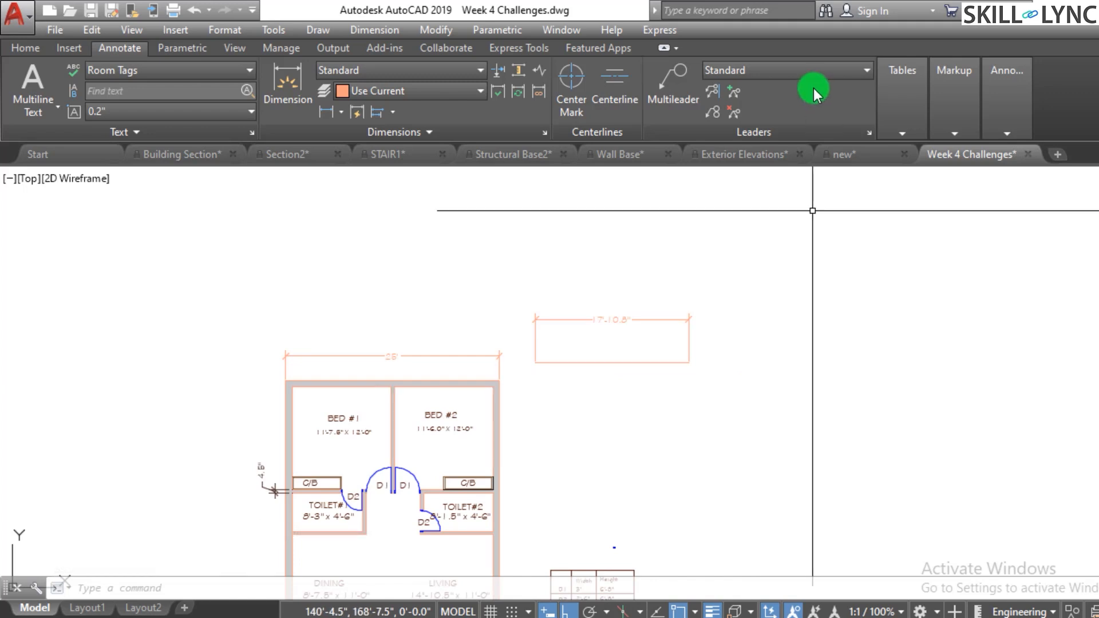
scroll(392, 369, up, 2)
click(396, 370)
click(395, 343)
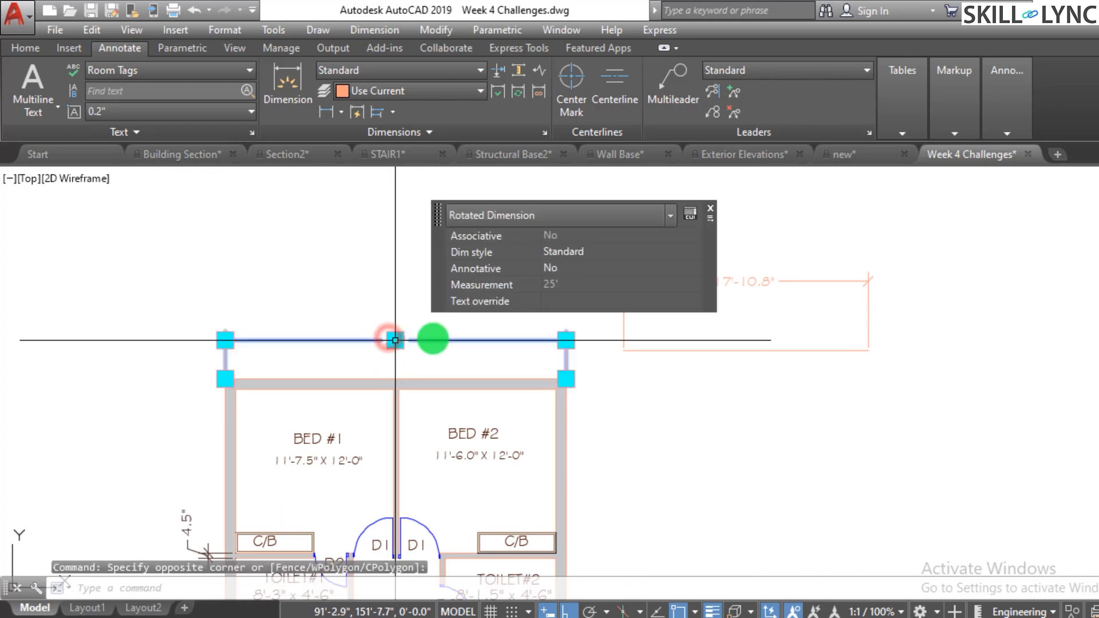
key(Escape)
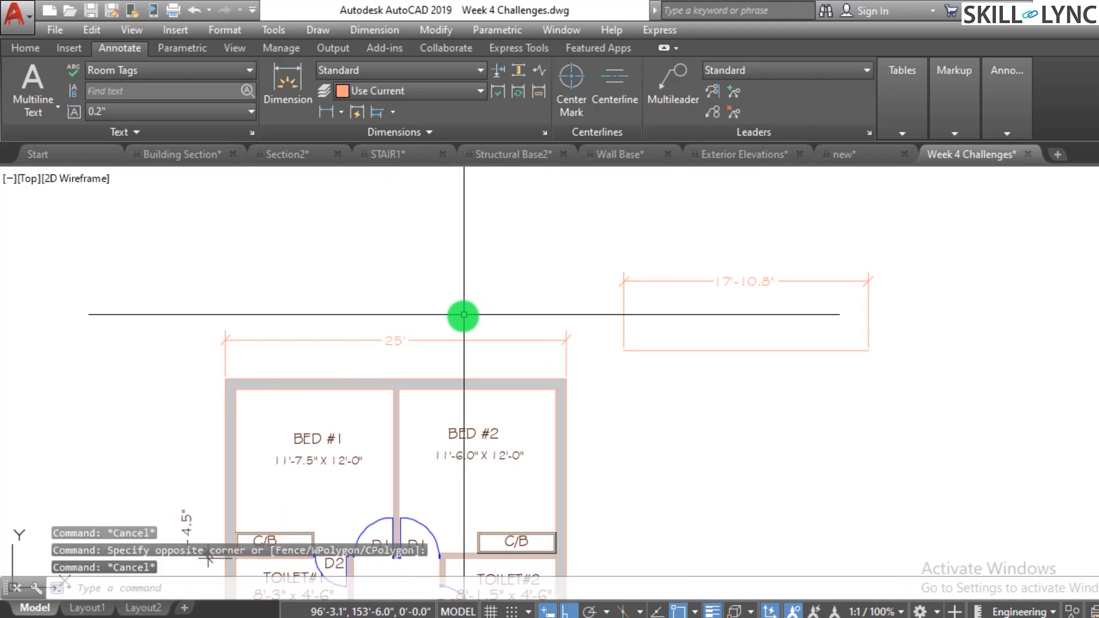
double_click(405, 341)
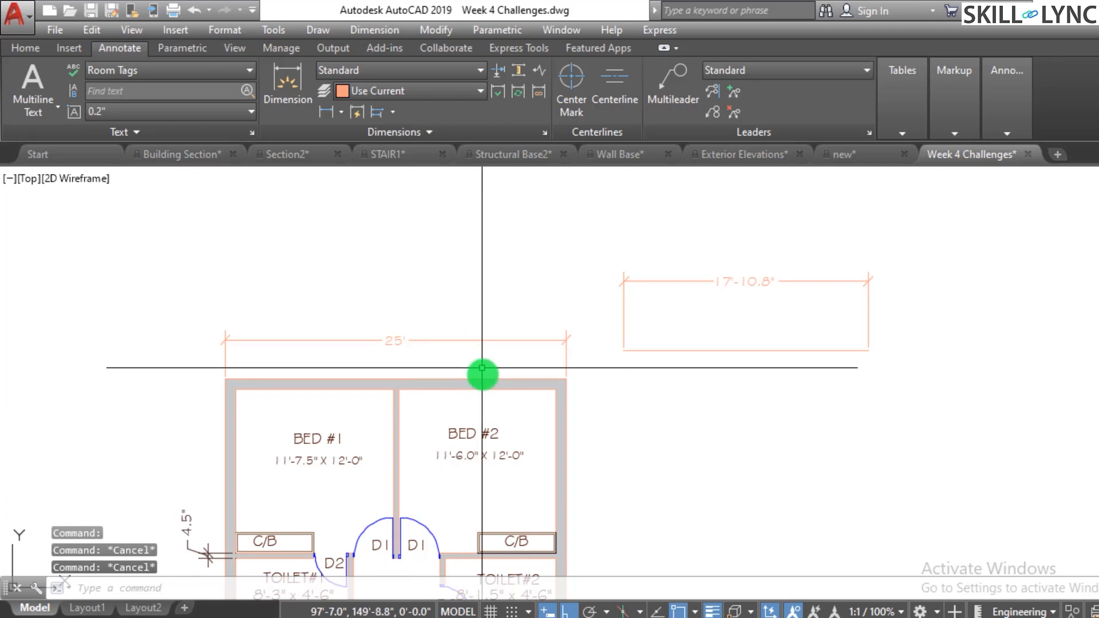
click(441, 331)
key(Escape)
click(679, 310)
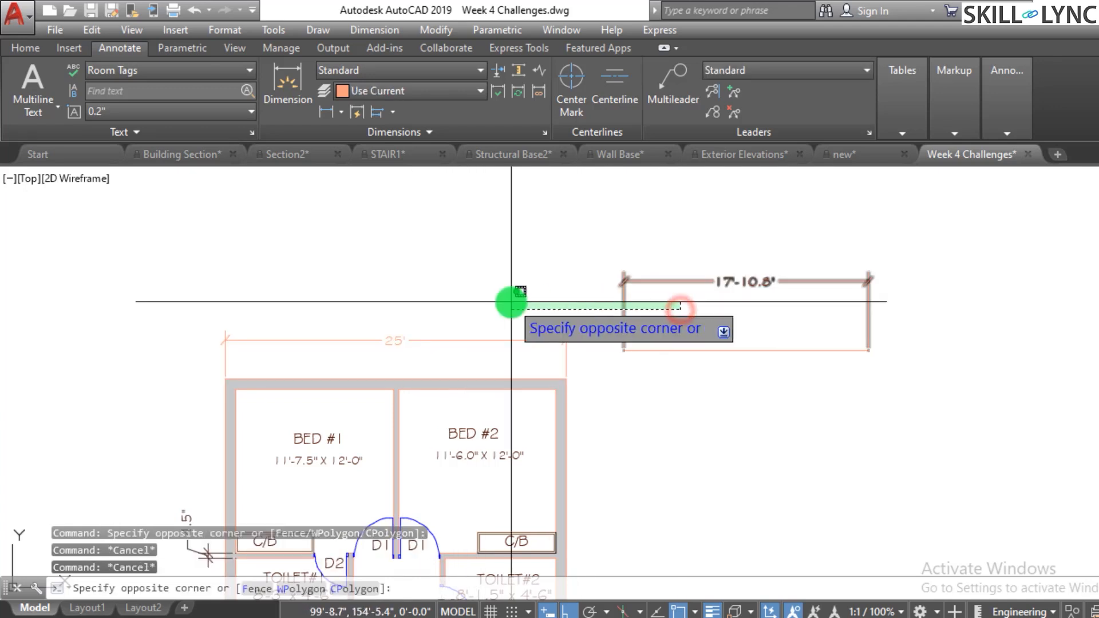
click(510, 303)
key(Escape)
key(Escape)
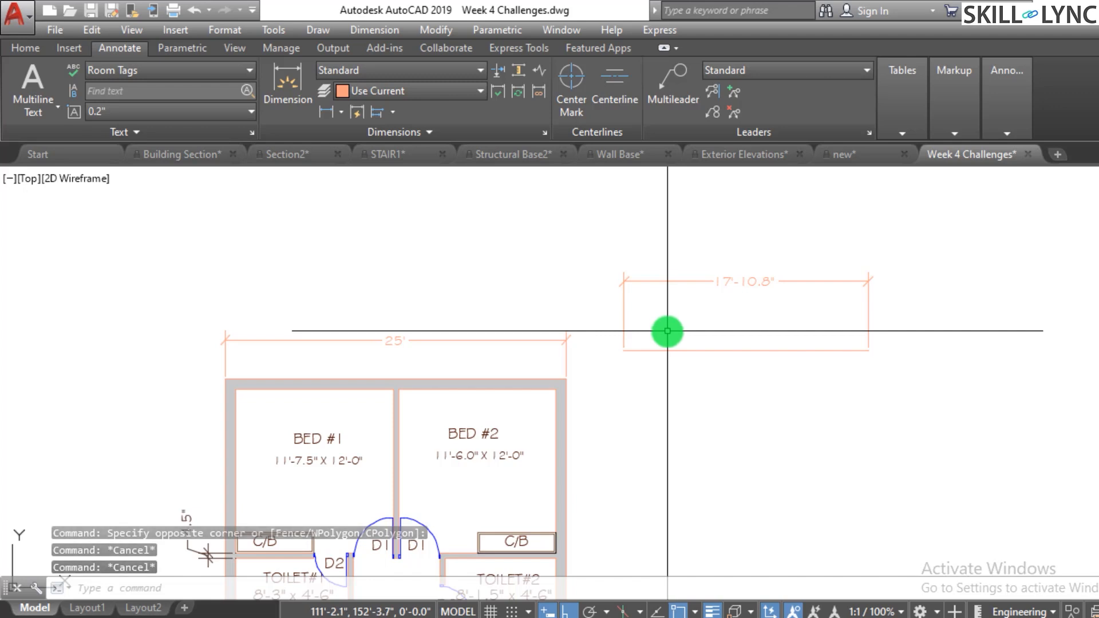
key(Escape)
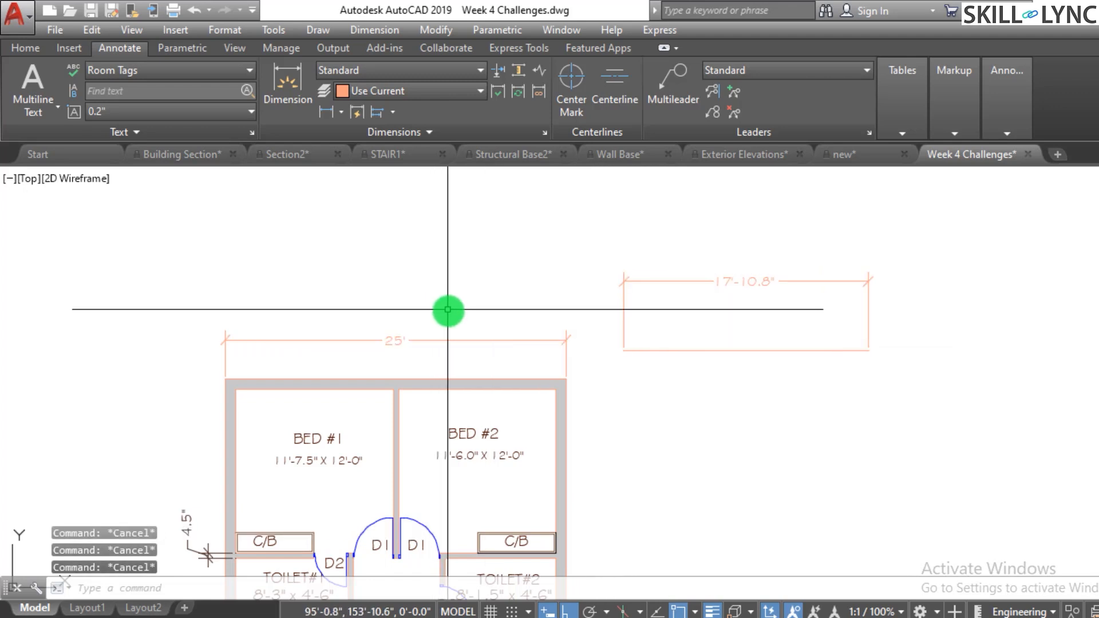
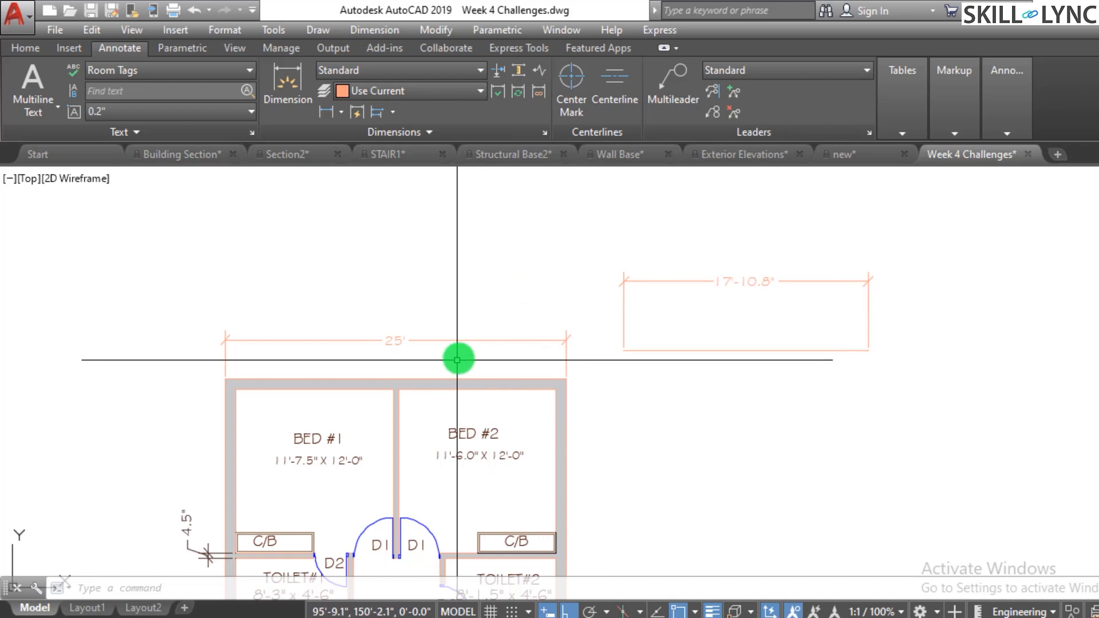
- Erase the 17'-10.8" dimension above the horizontal line
click(444, 325)
key(Escape)
click(748, 312)
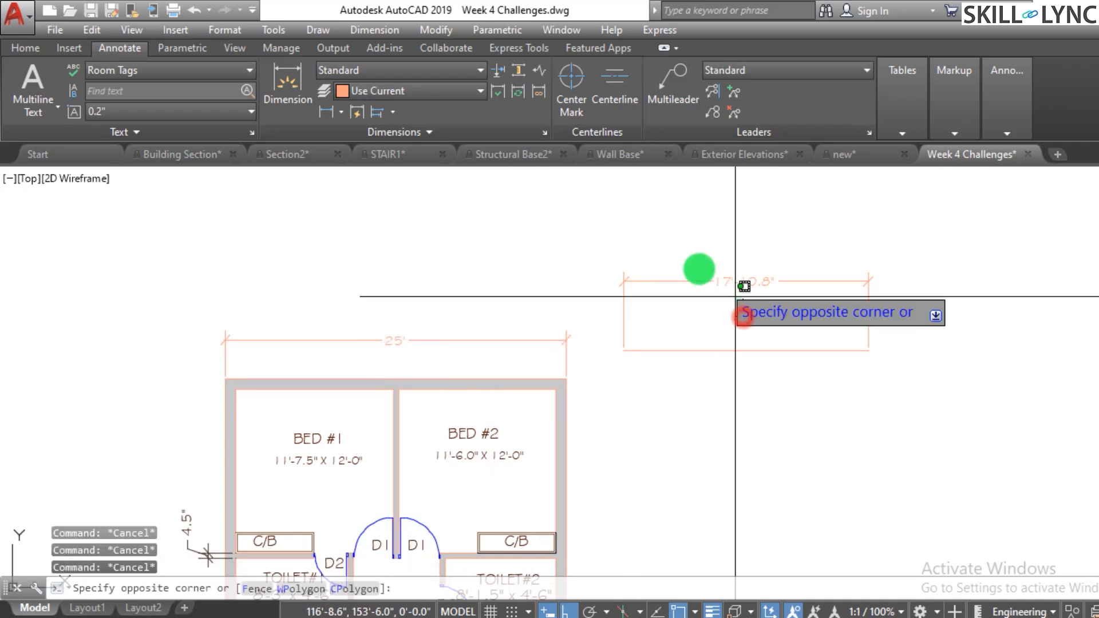
click(672, 249)
text(E)
key(Return)
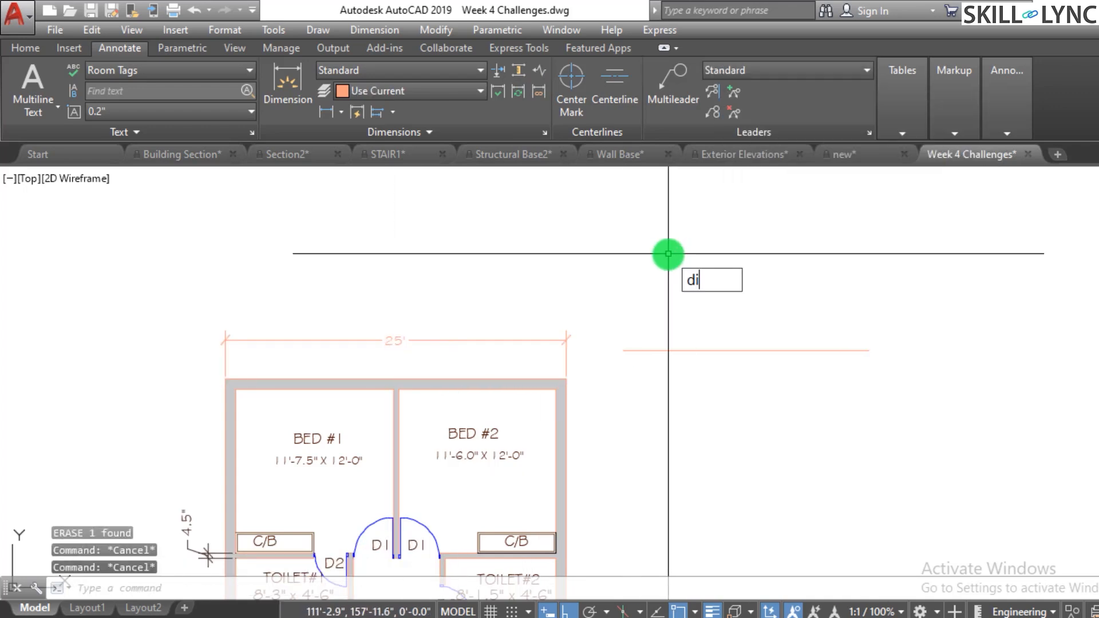
- Set the DIMASSOC system variable to 1
text(dimAss)
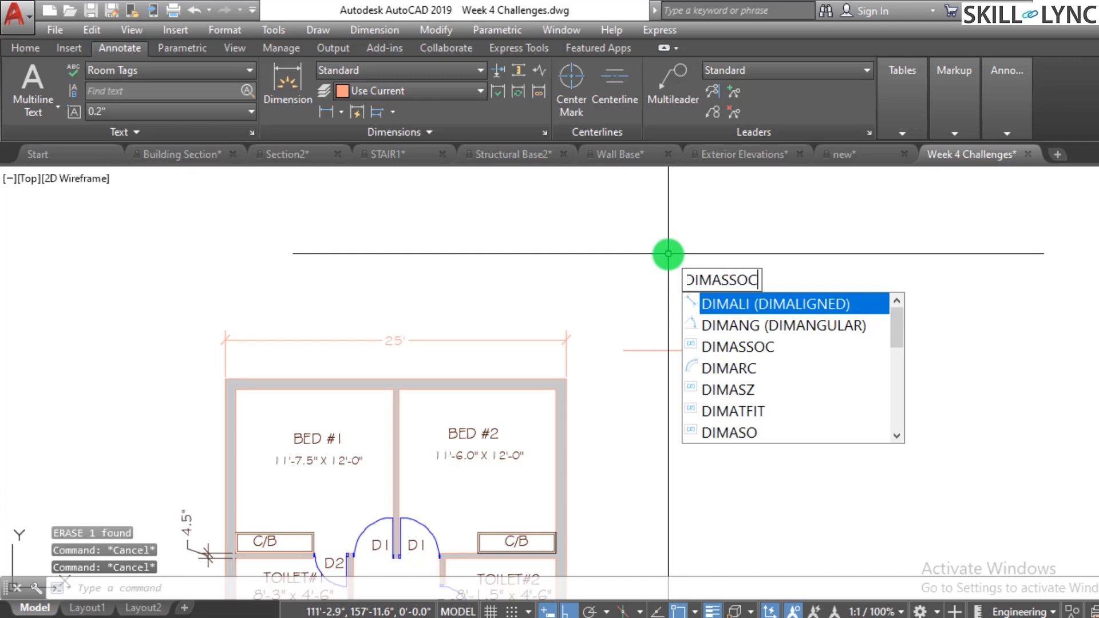
text(oc)
key(Return)
text(1)
key(Return)
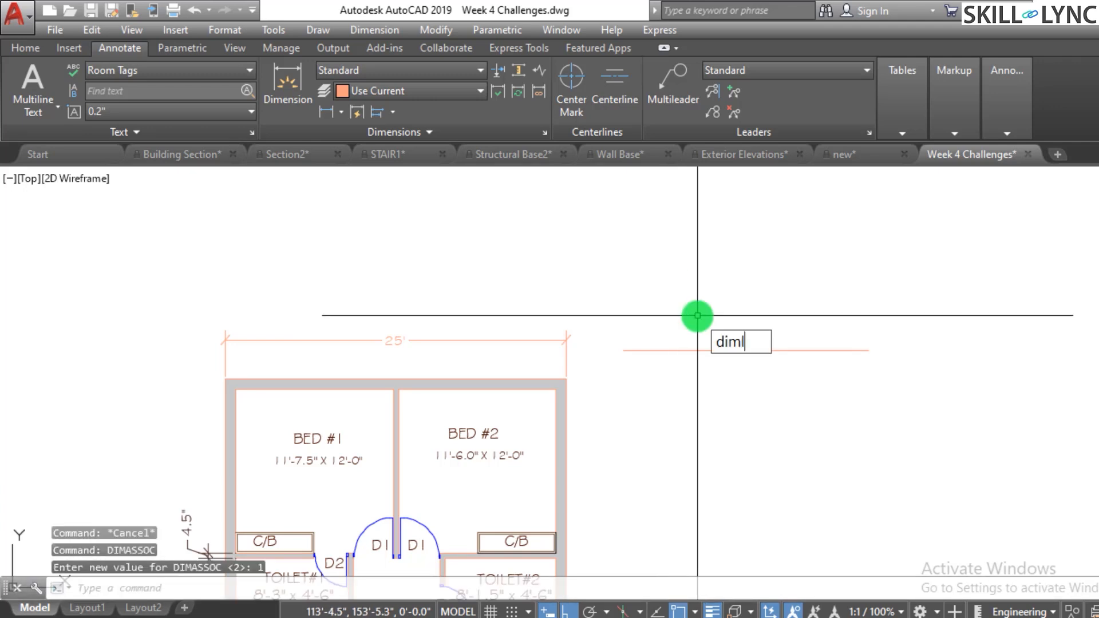
- Add a linear dimension across the horizontal line's full length, placed above the line
text(diml)
key(Return)
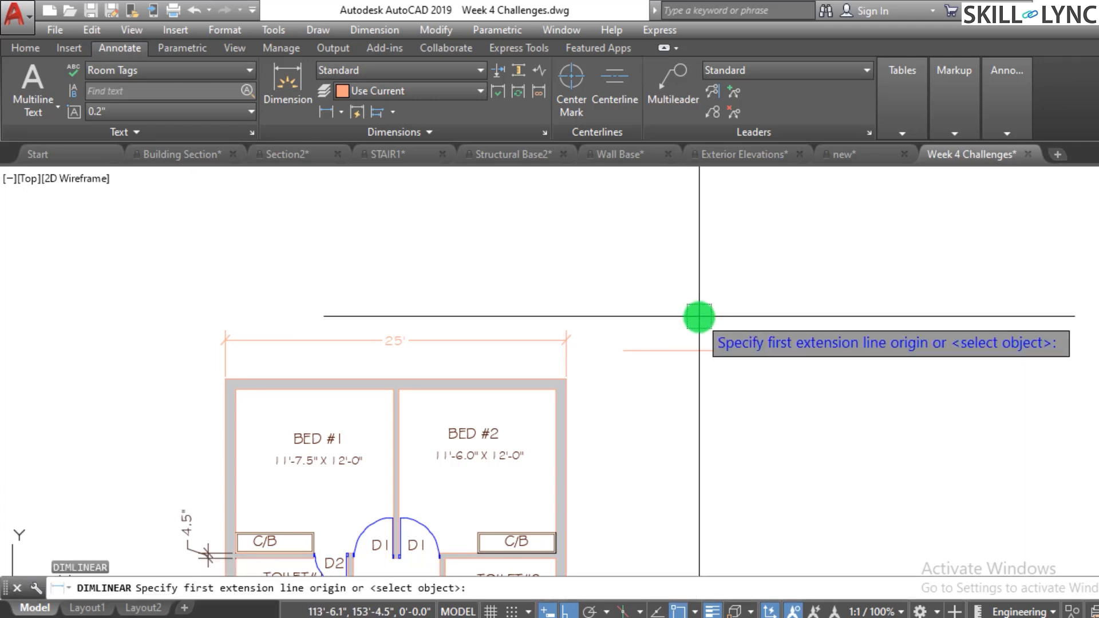
click(623, 351)
click(873, 352)
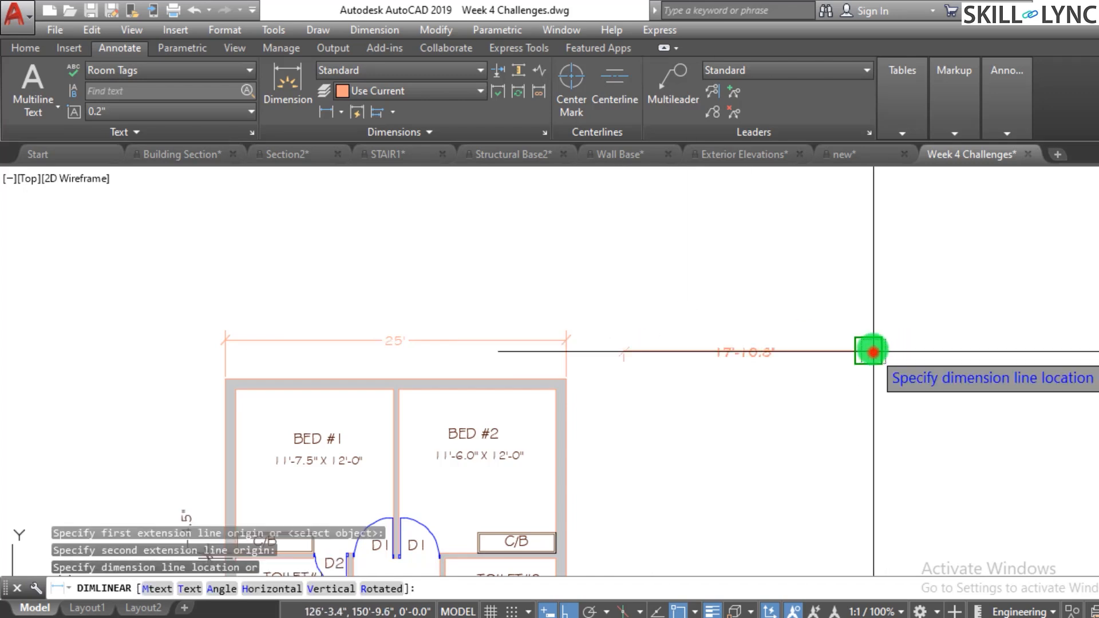
click(853, 314)
key(Escape)
click(832, 323)
click(822, 298)
key(Escape)
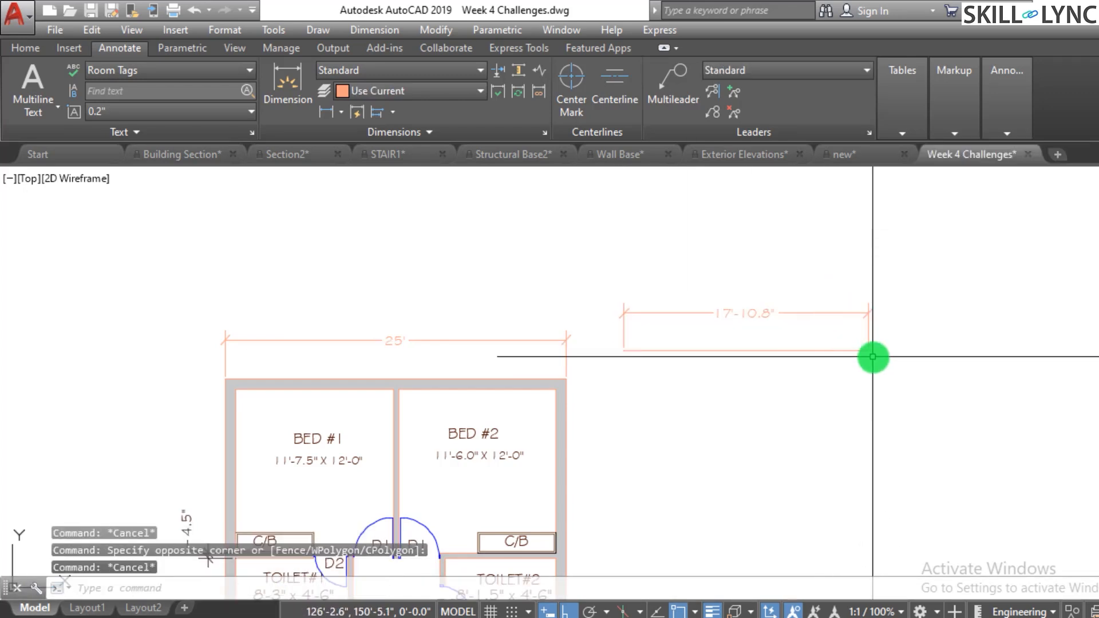
click(868, 356)
key(Escape)
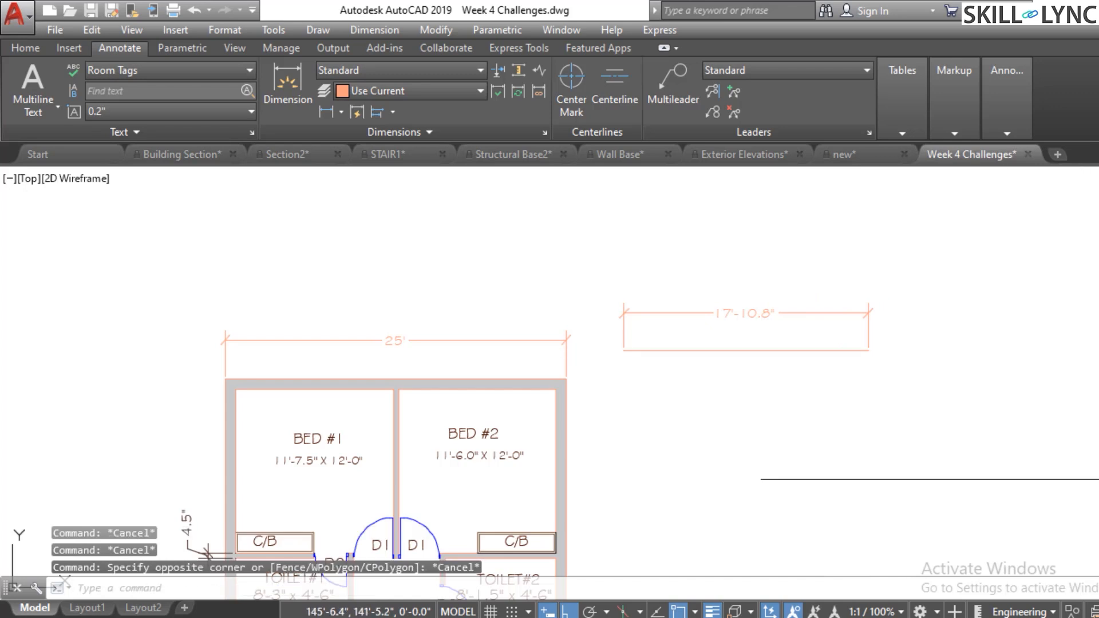
scroll(927, 341, up, 2)
scroll(931, 334, up, 2)
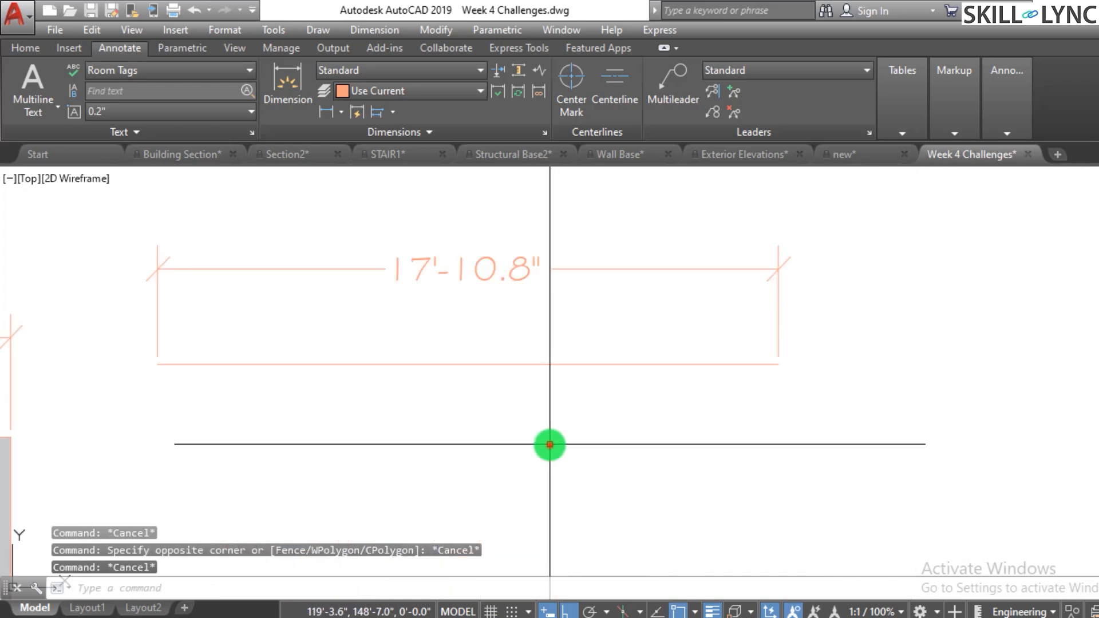
click(550, 445)
click(548, 333)
click(782, 371)
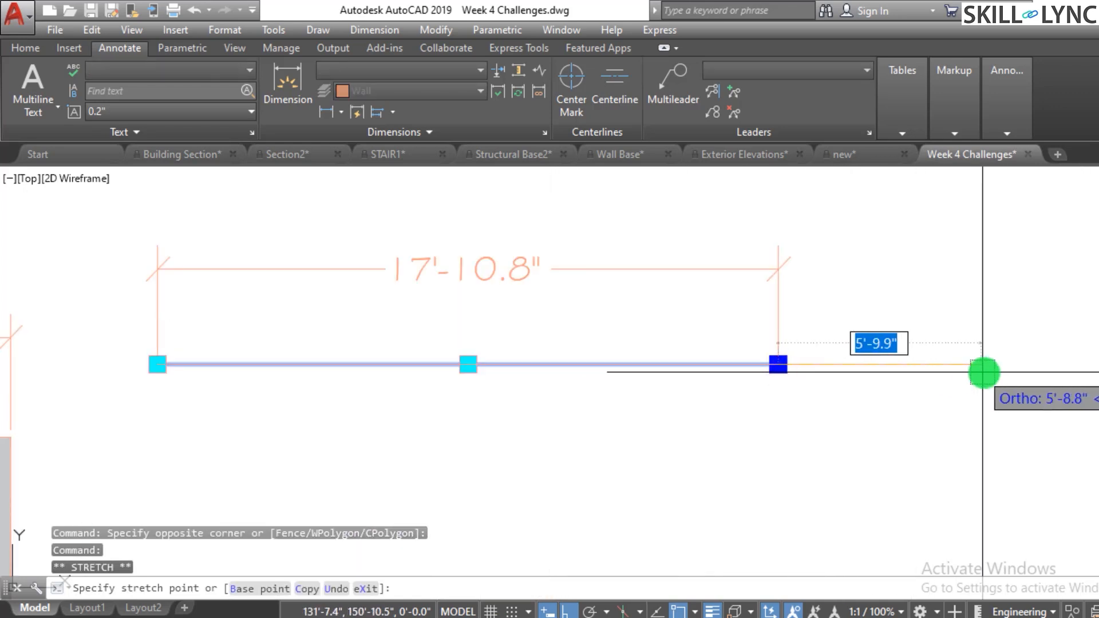
key(Escape)
key(Escape)
key(Escape)
- Try to reassociate the dimension with the horizontal line's endpoints, and undo the attempt
scroll(687, 466, down, 4)
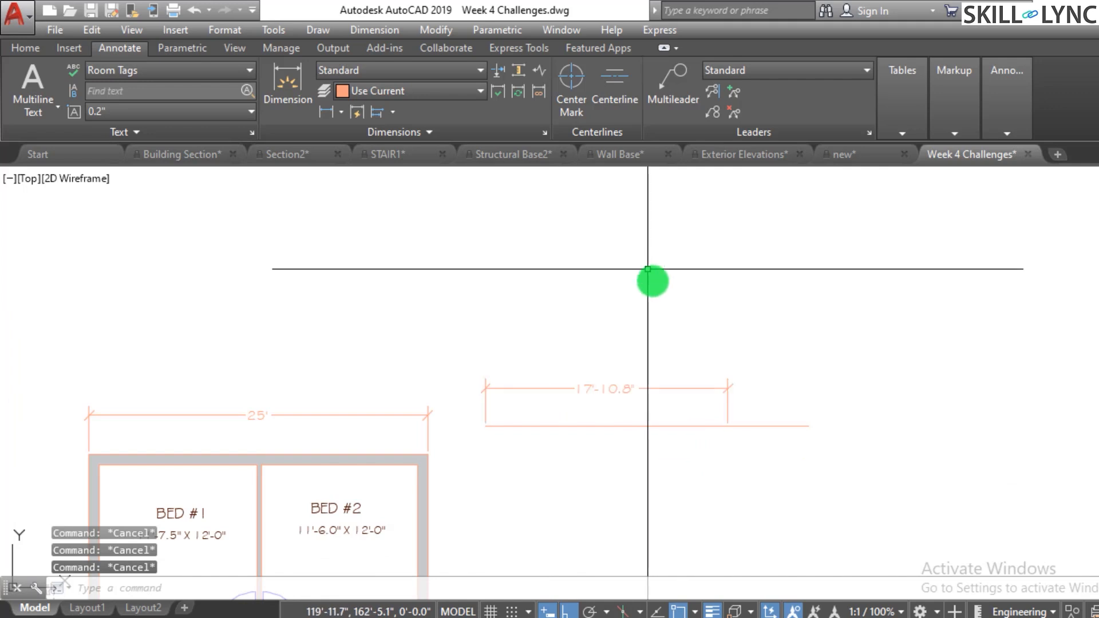
scroll(672, 401, up, 2)
scroll(624, 343, down, 2)
scroll(677, 461, up, 2)
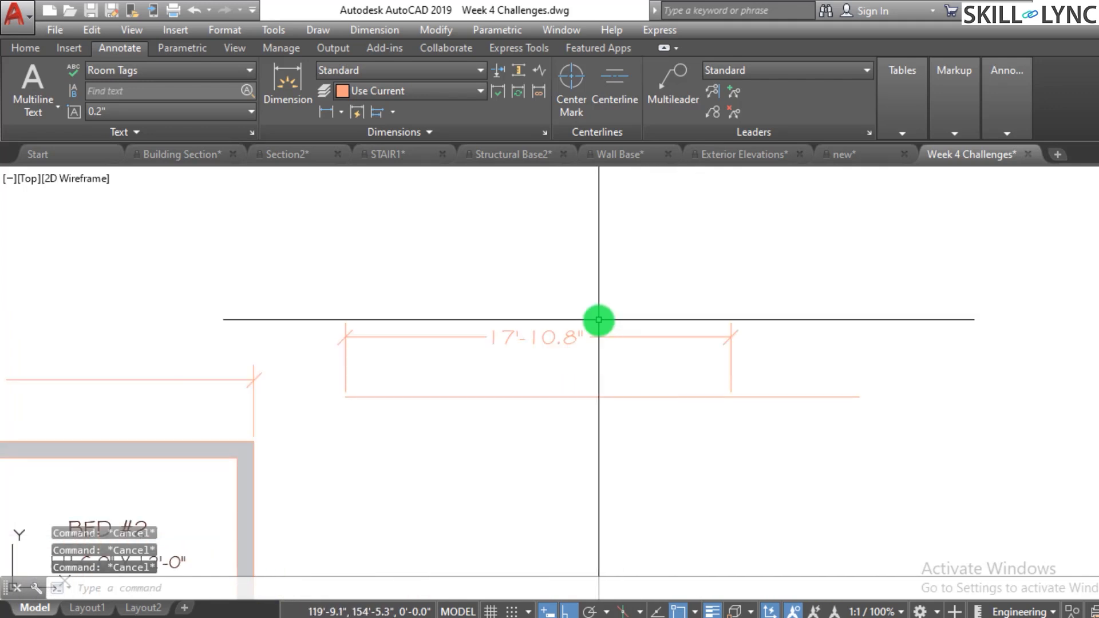
click(536, 95)
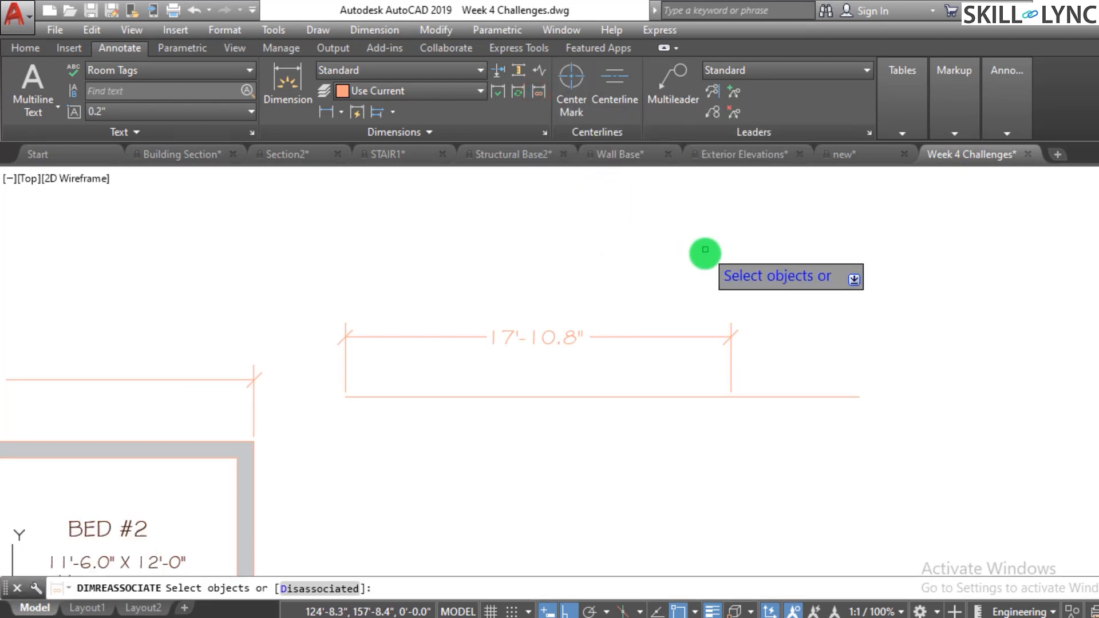
click(676, 335)
click(652, 335)
click(655, 351)
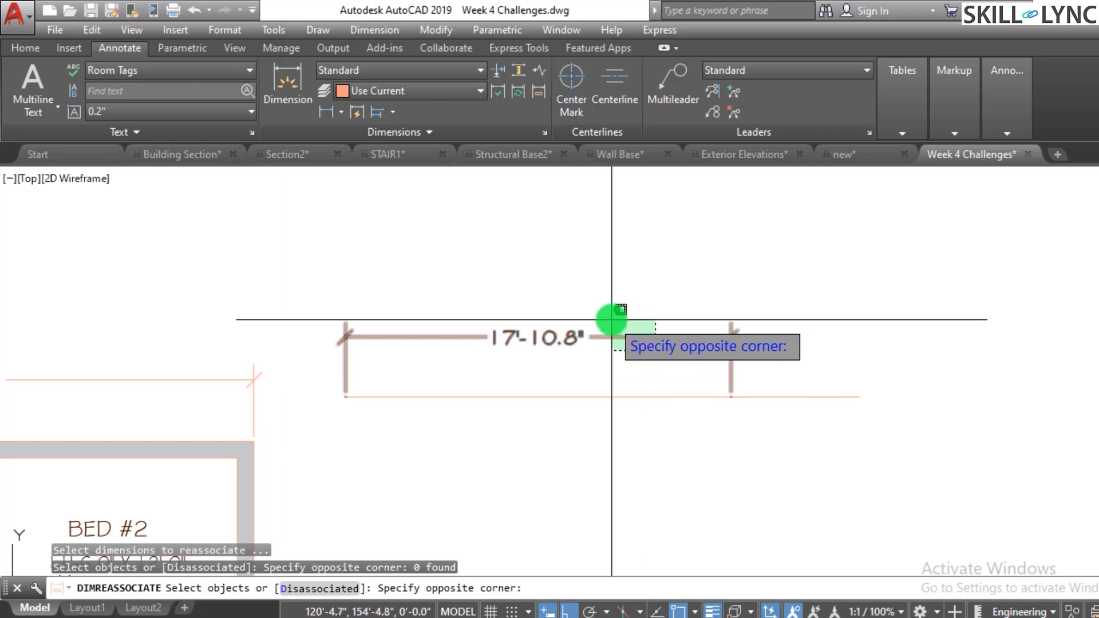
click(616, 309)
right_click(619, 297)
click(648, 311)
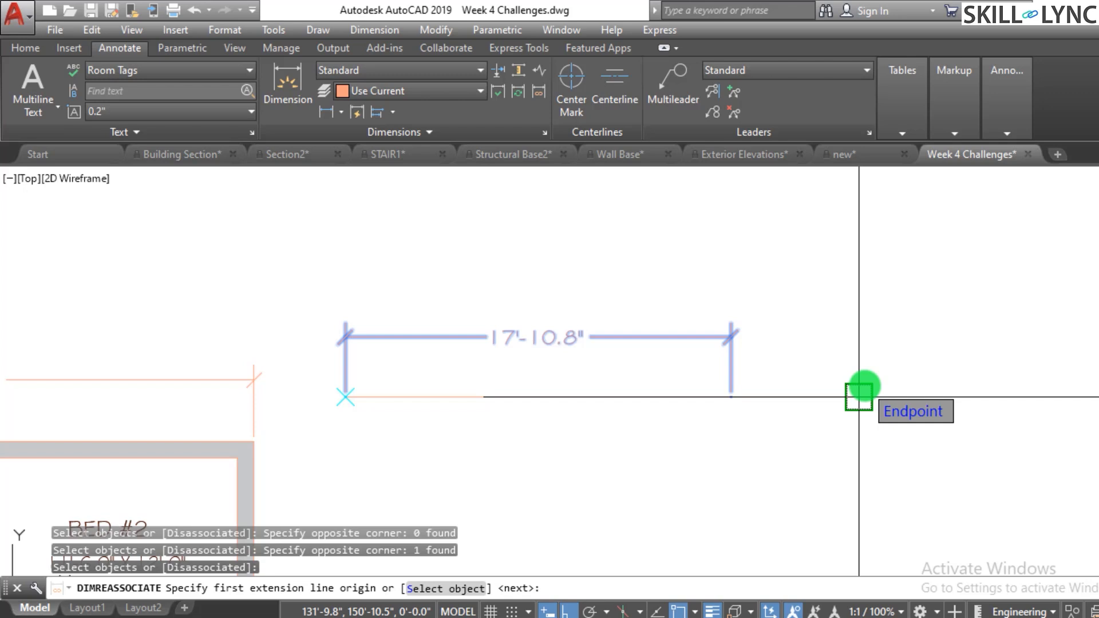
click(859, 396)
click(345, 395)
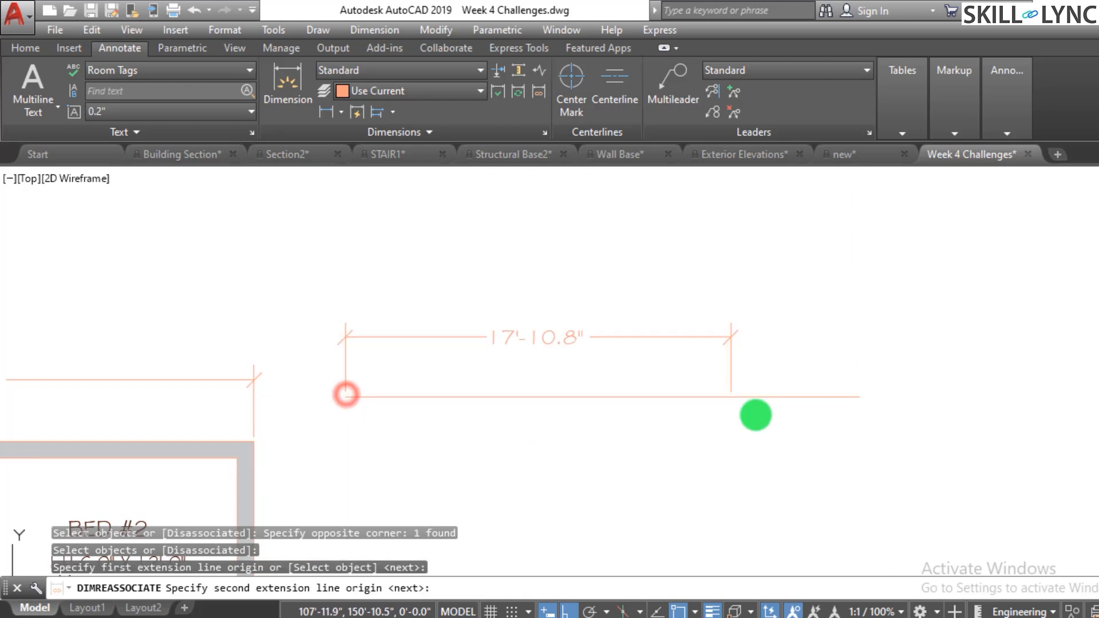
scroll(918, 395, down, 1)
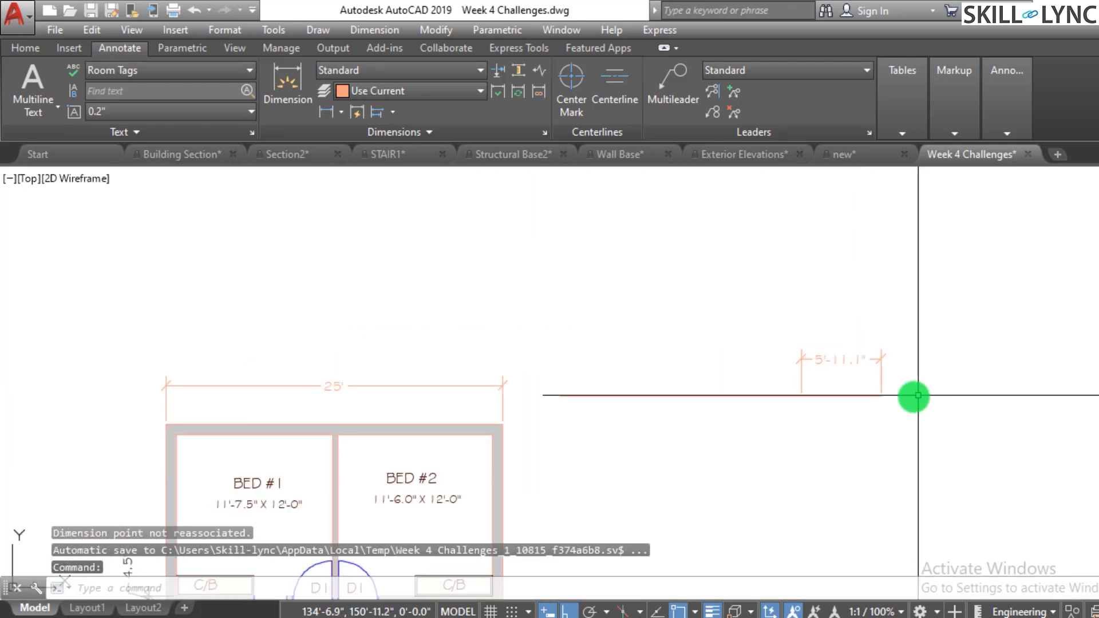
scroll(916, 395, up, 2)
key(Escape)
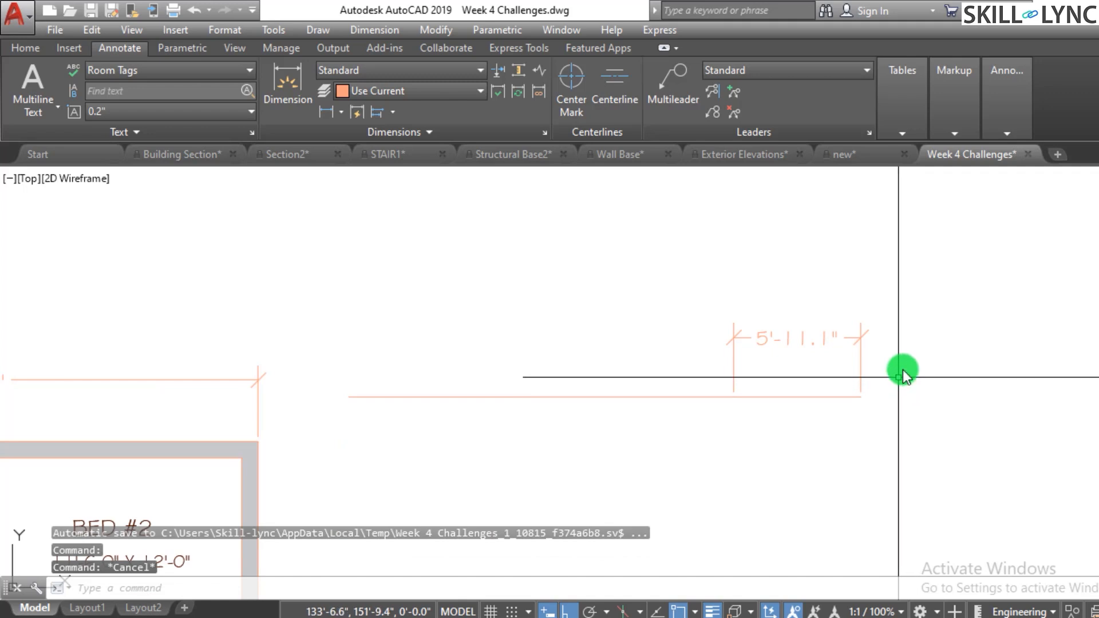
text(u)
key(Return)
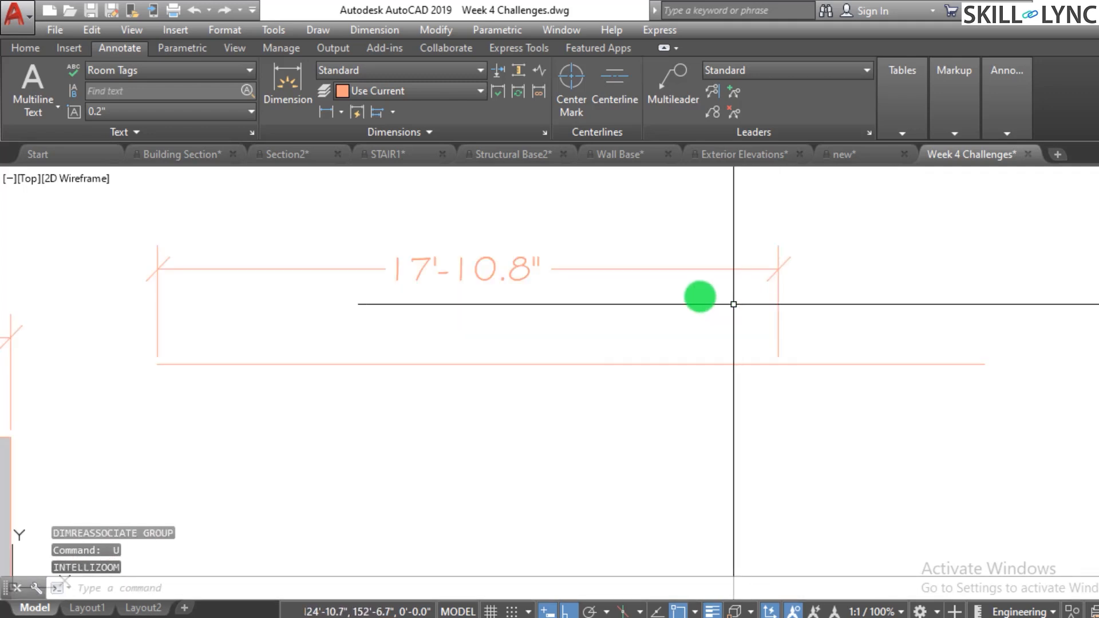
- Reassociate the dimension with the horizontal line's left and right endpoints
scroll(771, 341, down, 2)
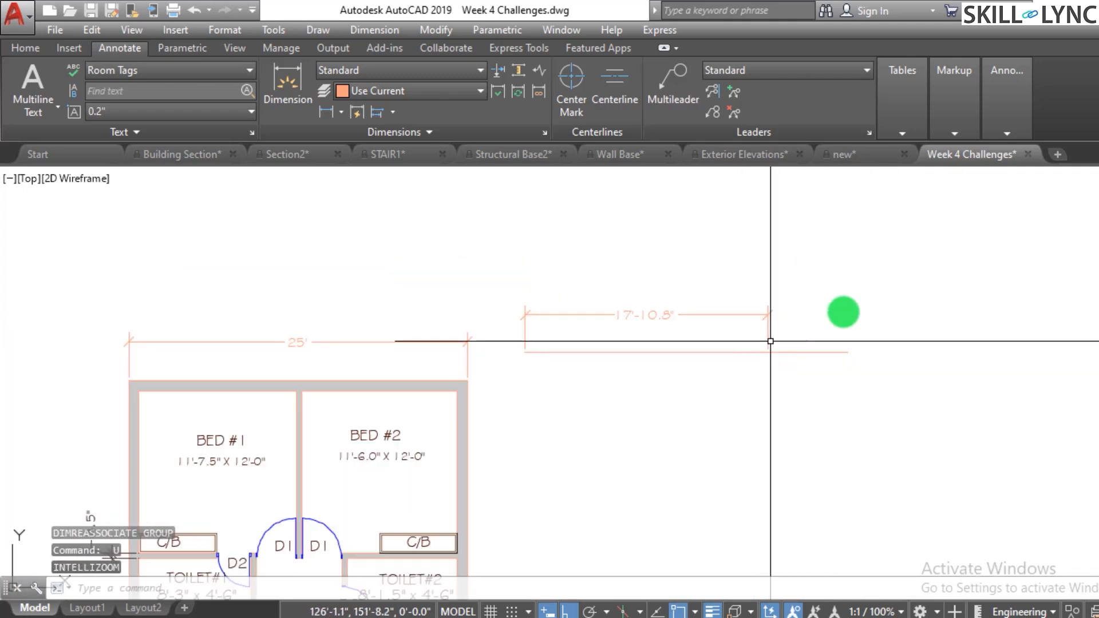
scroll(868, 304, up, 2)
key(Escape)
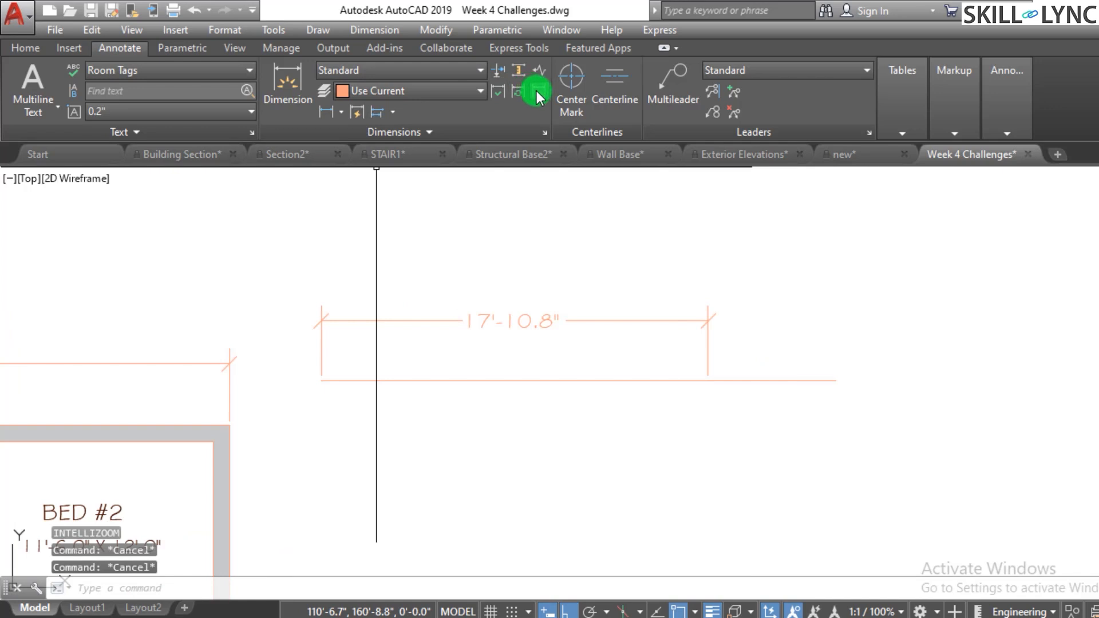
click(537, 90)
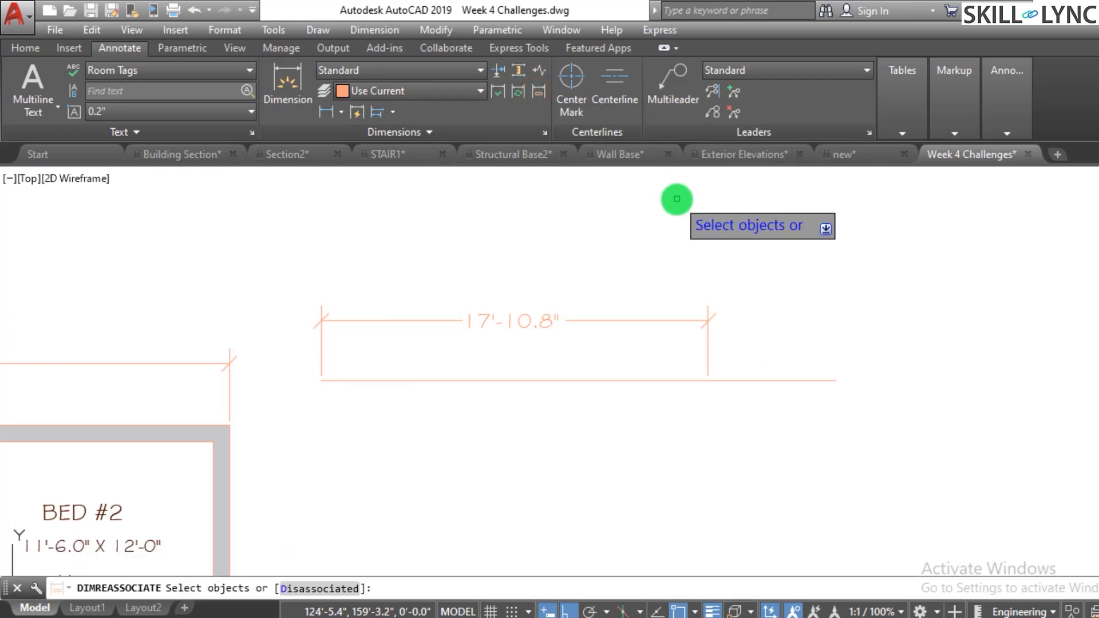
click(622, 319)
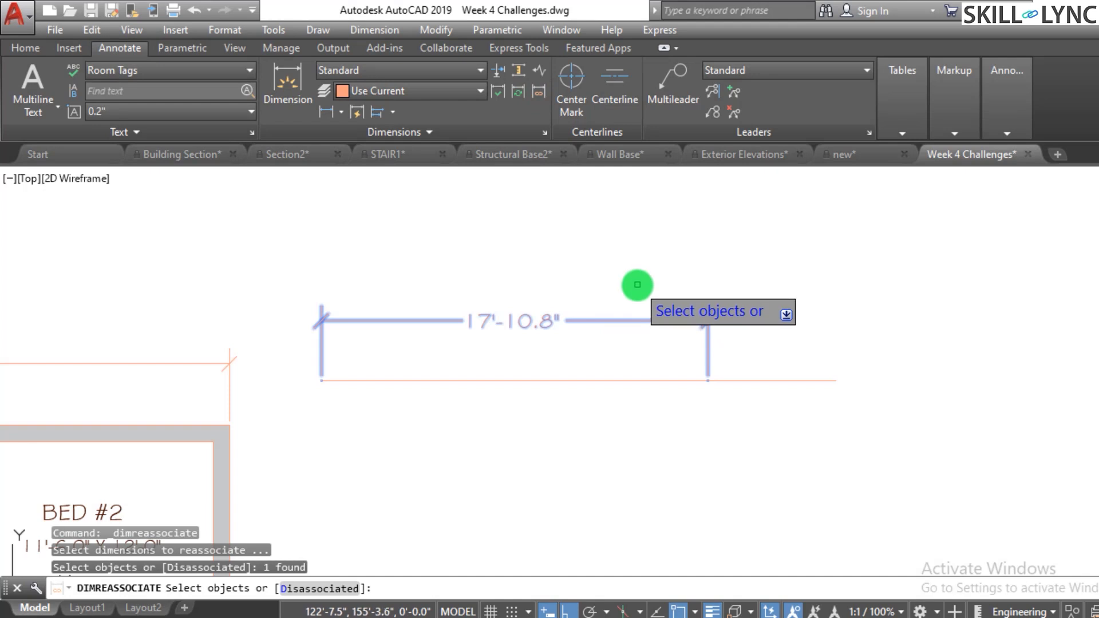
key(Return)
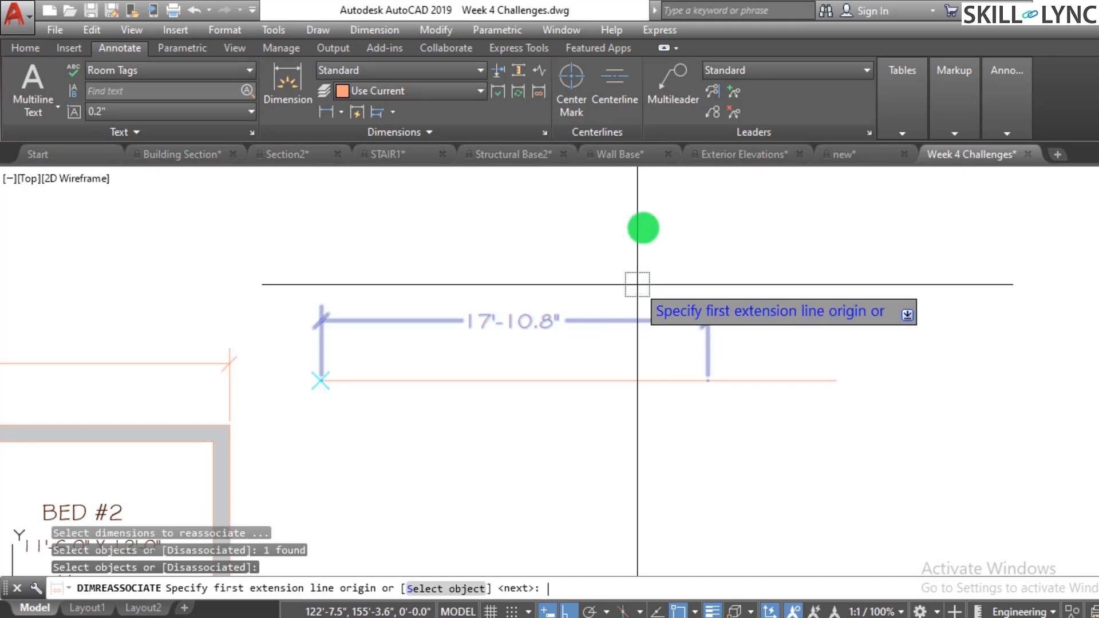
click(314, 382)
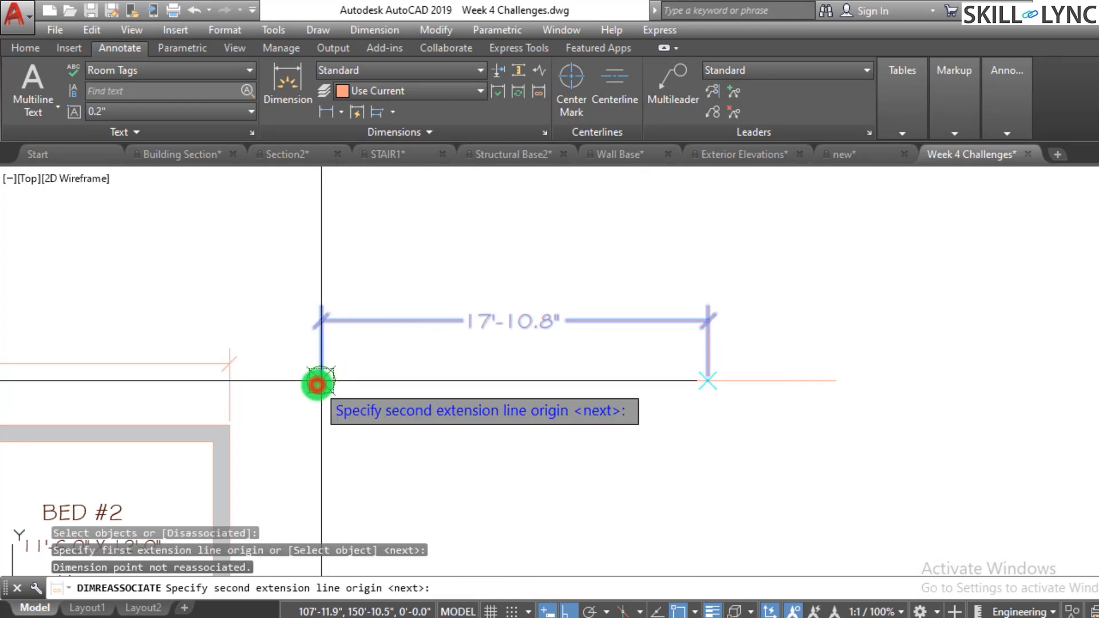
click(819, 377)
key(Escape)
- Stretch the horizontal line's right endpoint rightward to about 30'-8.6" so the dimension follows
click(797, 404)
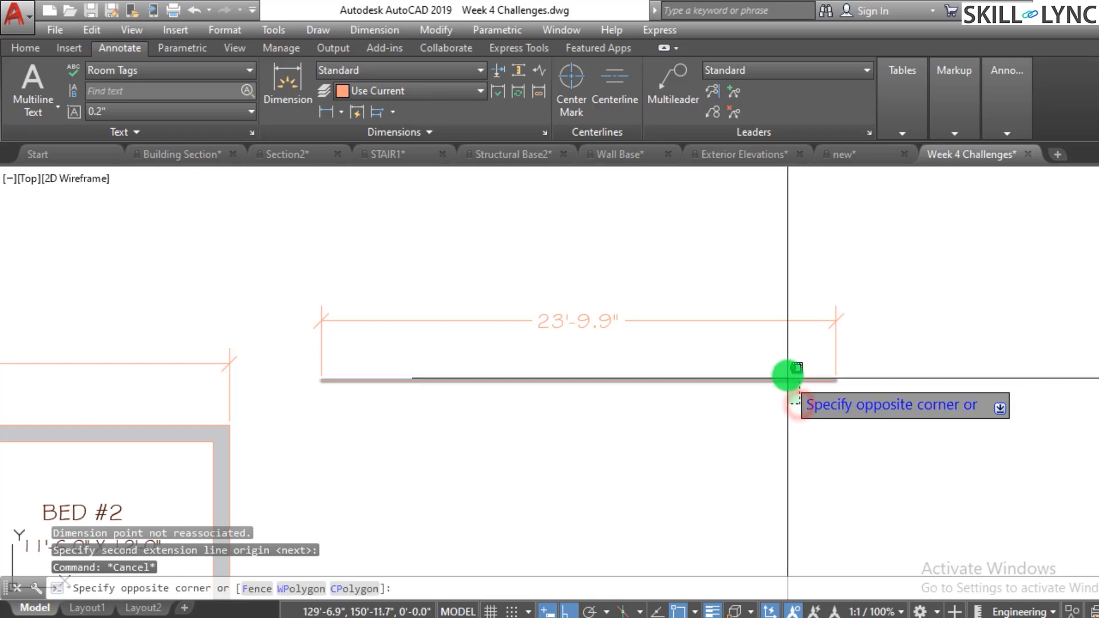
click(788, 377)
click(835, 381)
click(985, 382)
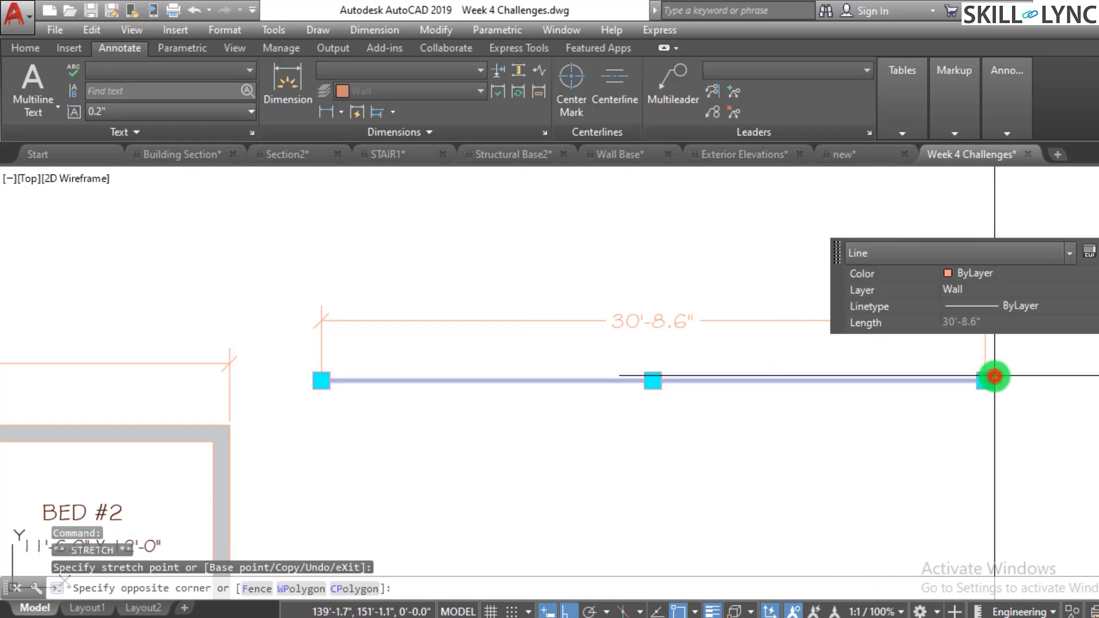
click(618, 386)
key(Escape)
key(Escape)
key(Escape)
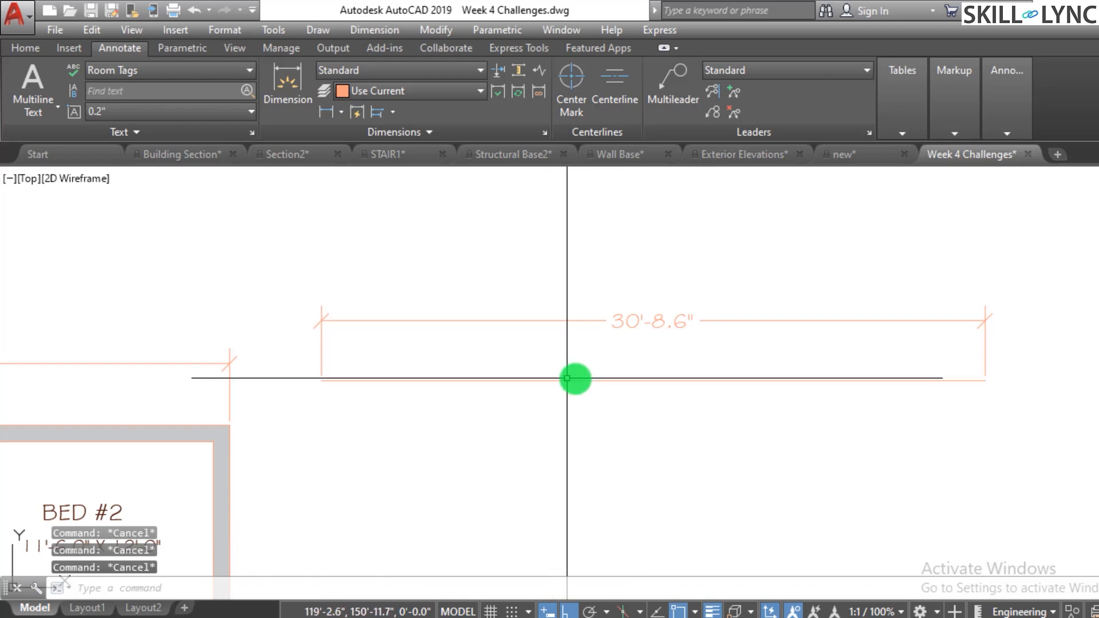
- Erase the horizontal line together with its dimension
middle_drag(567, 377, 321, 368)
click(747, 387)
click(479, 257)
text(e)
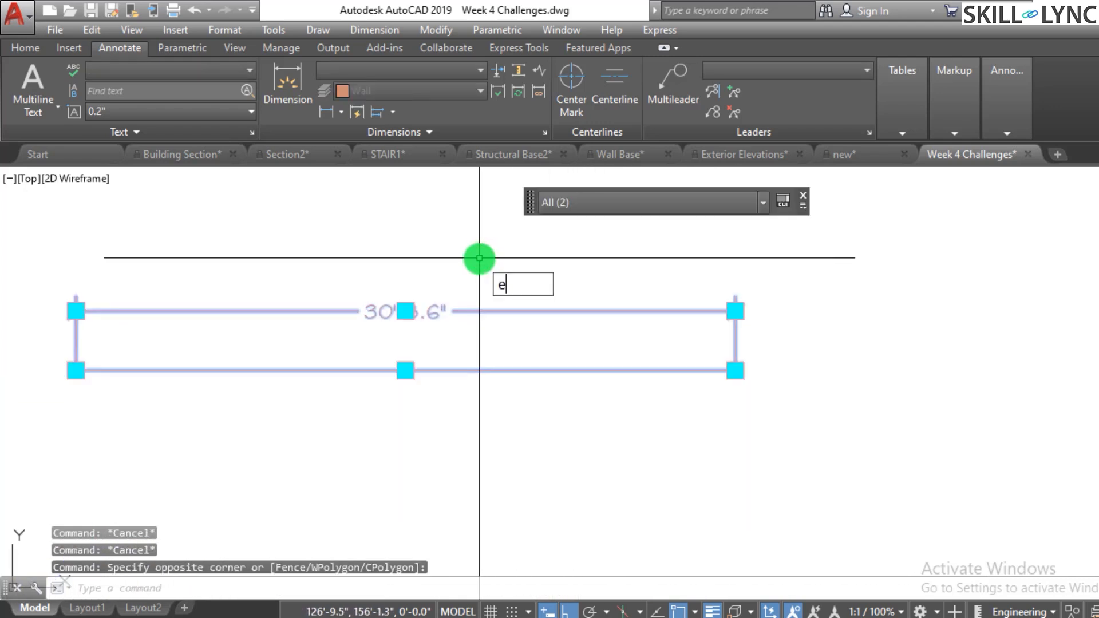
key(Return)
text(l)
key(Return)
key(Escape)
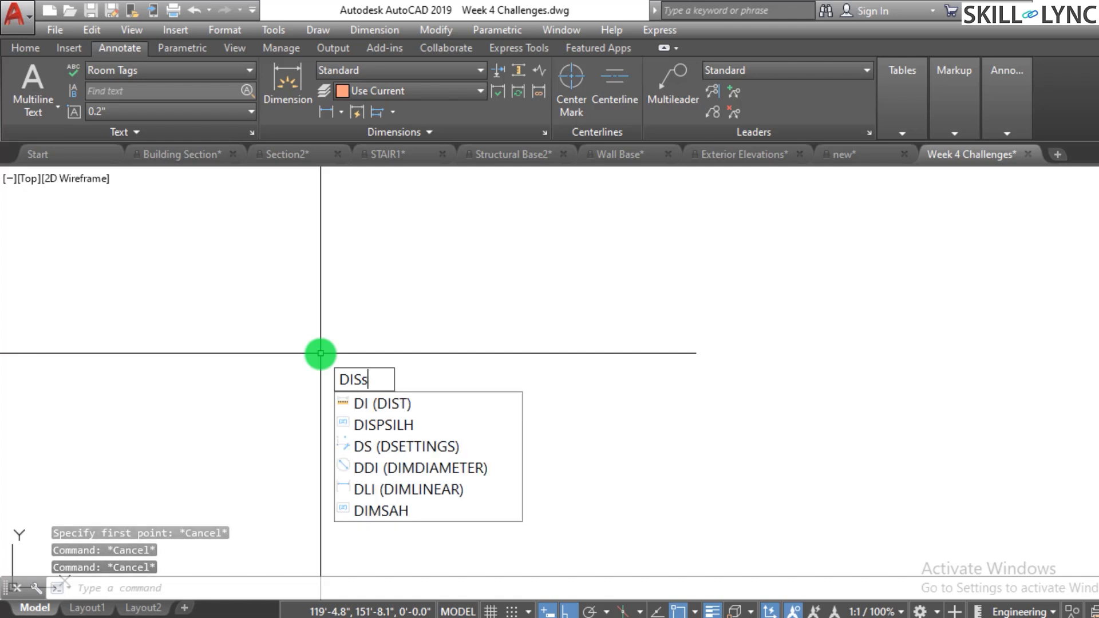
- Set the DIMASSOC system variable to 0
key(BackSpace)
key(BackSpace)
key(BackSpace)
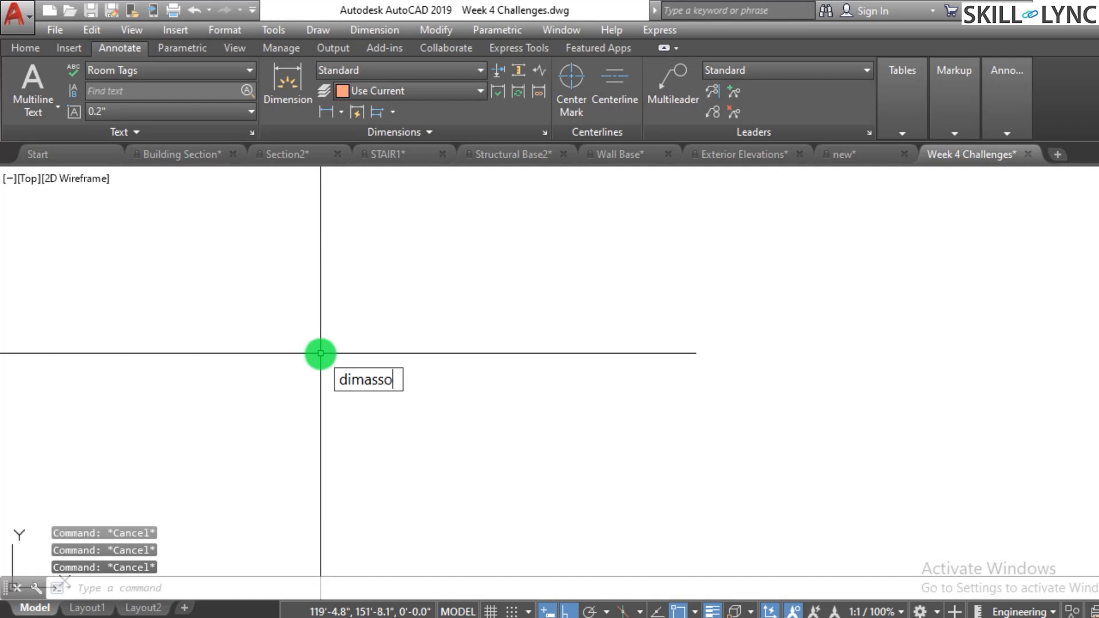
text(DIMASSOC)
key(Return)
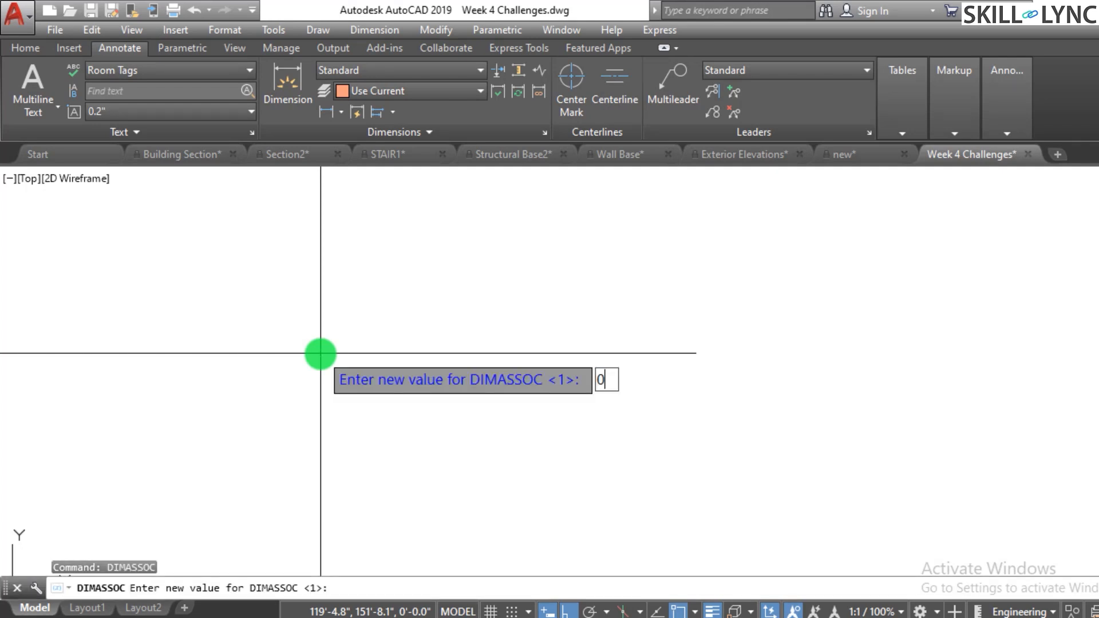
key(Return)
- Draw a new horizontal line for testing non-associative dimensions
text(l)
key(Return)
click(290, 392)
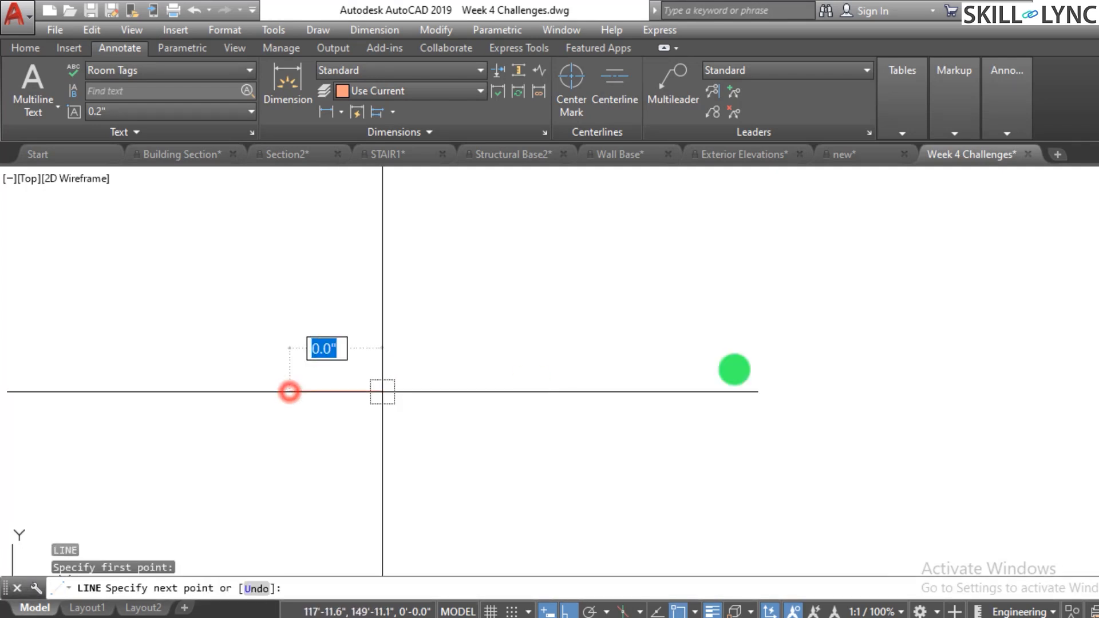
click(842, 366)
key(Escape)
key(Escape)
key(Escape)
key(Escape)
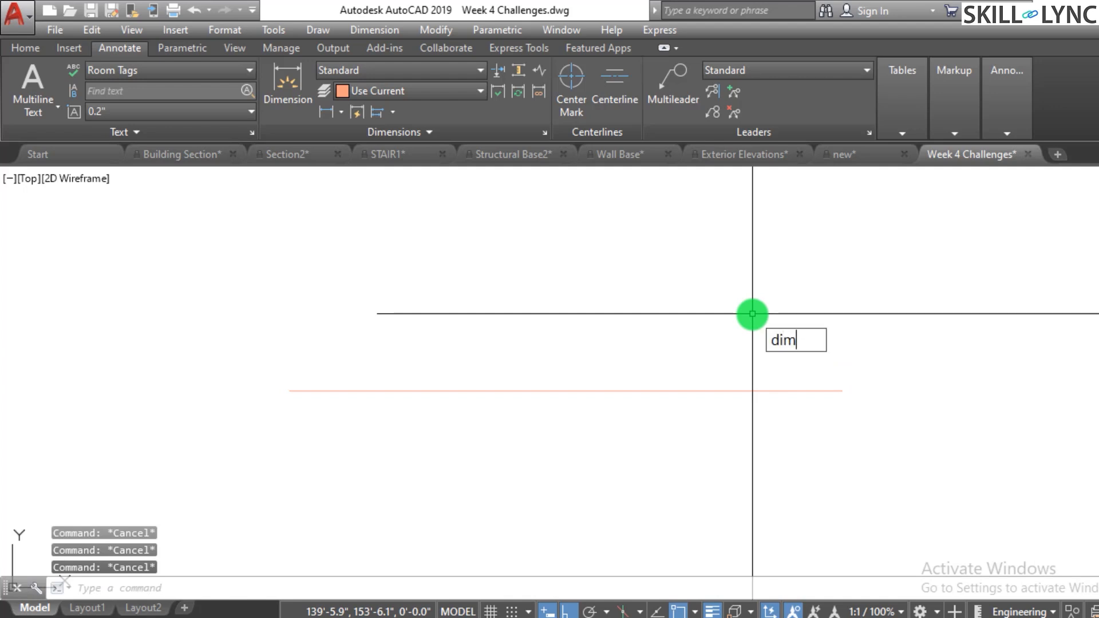
- Add a linear dimension between the new line's two endpoints, accepting the default dimension text and placing it above
text(near)
key(Return)
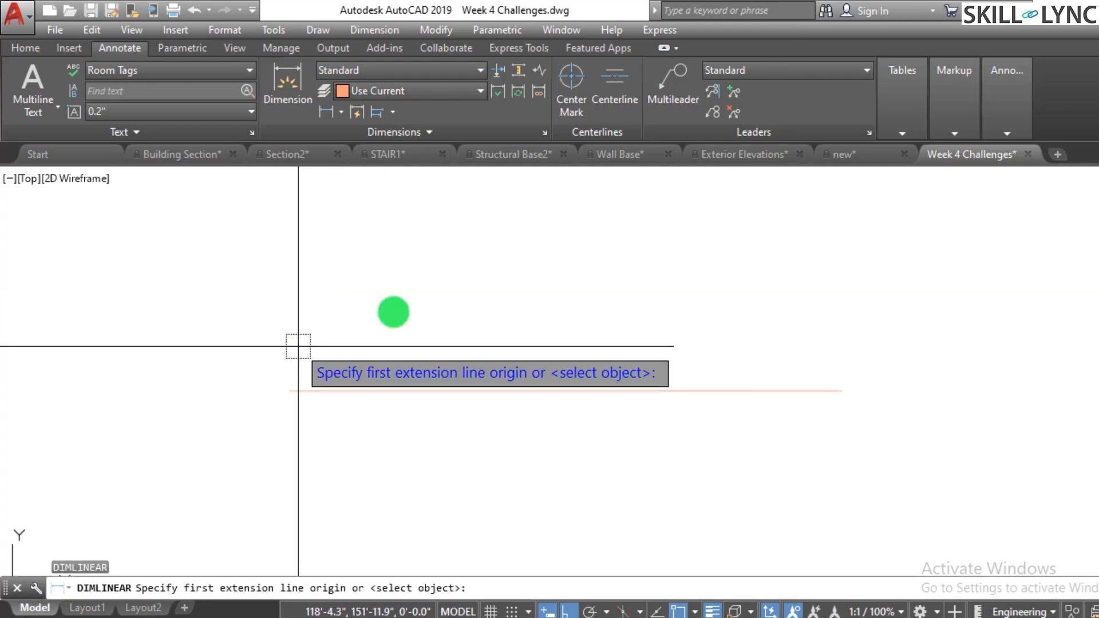
click(289, 391)
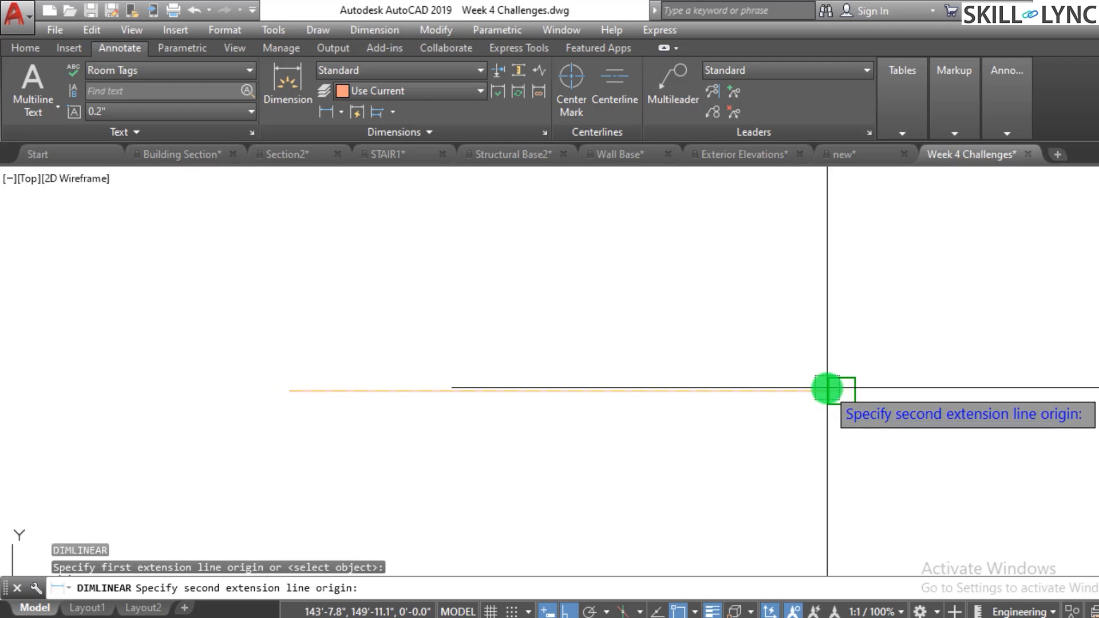
click(827, 390)
text(t)
key(Return)
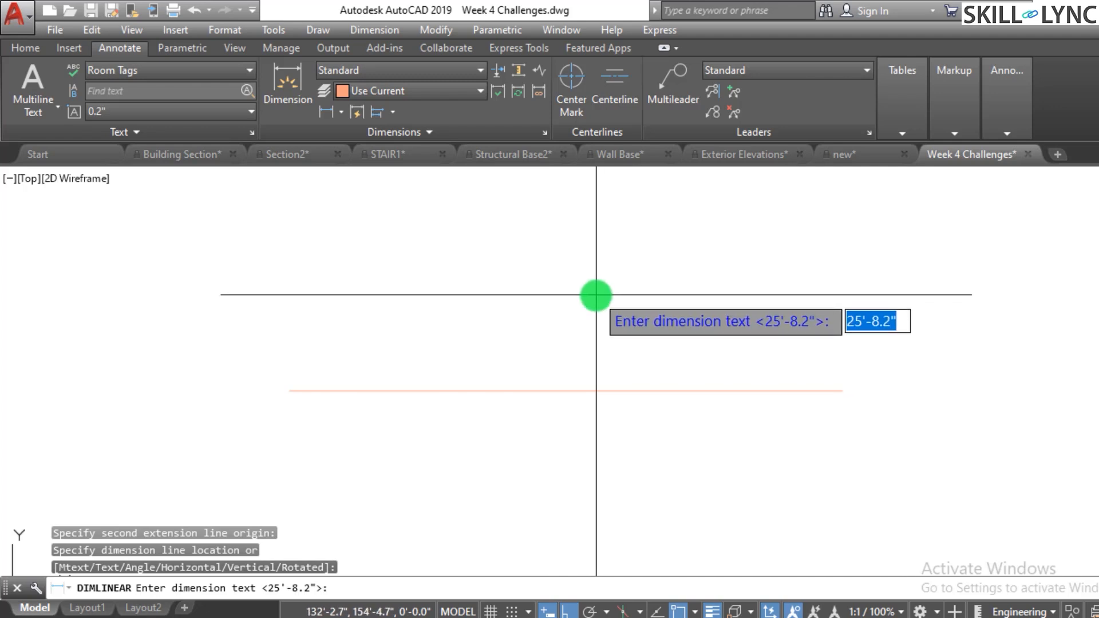
key(Return)
click(561, 302)
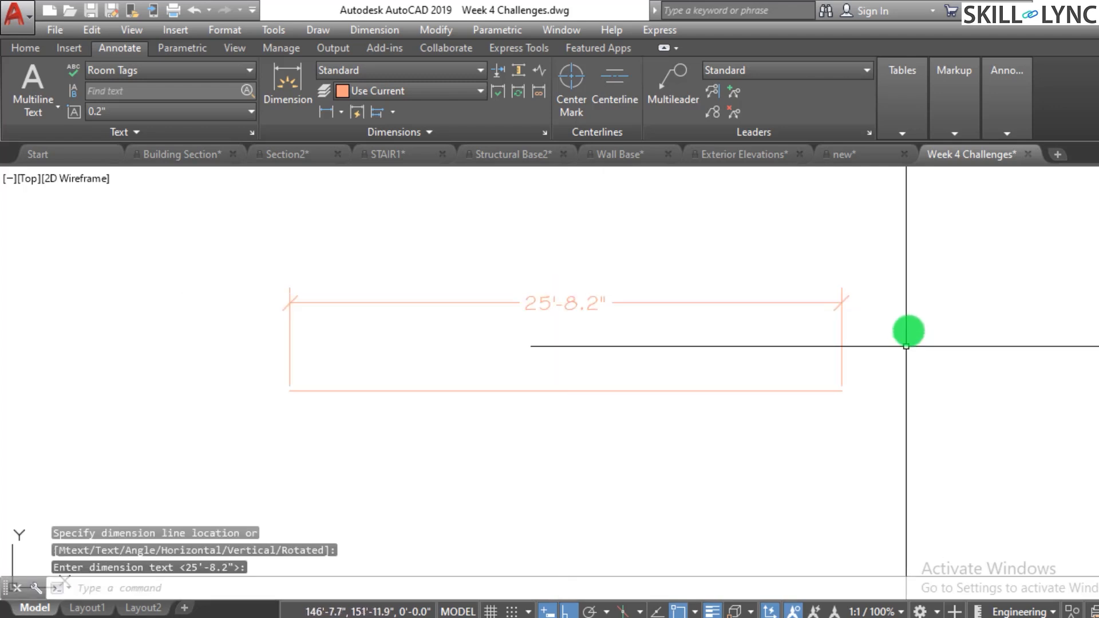
click(930, 310)
key(Escape)
key(Escape)
key(Escape)
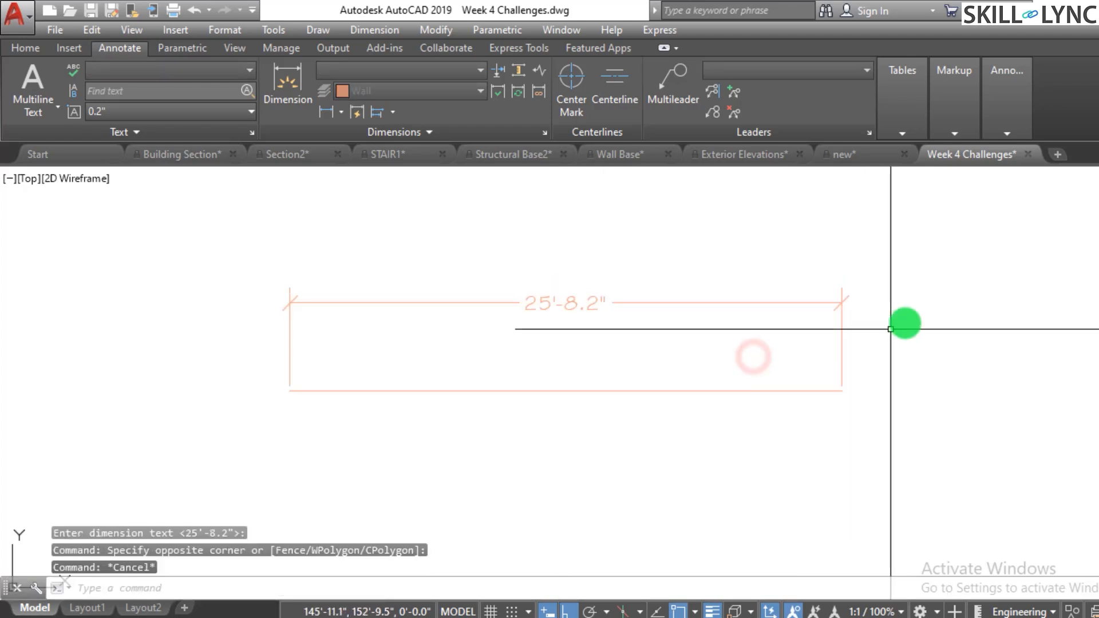
- Try to reassociate the dimension with the Reassociate command
drag(561, 219, 540, 155)
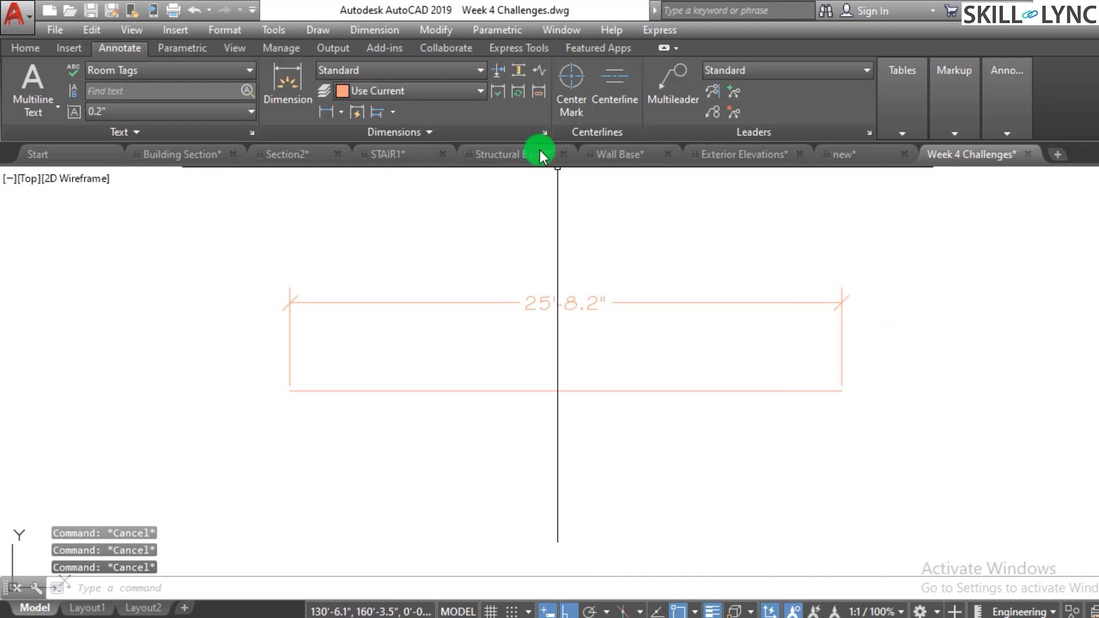
click(538, 91)
click(851, 375)
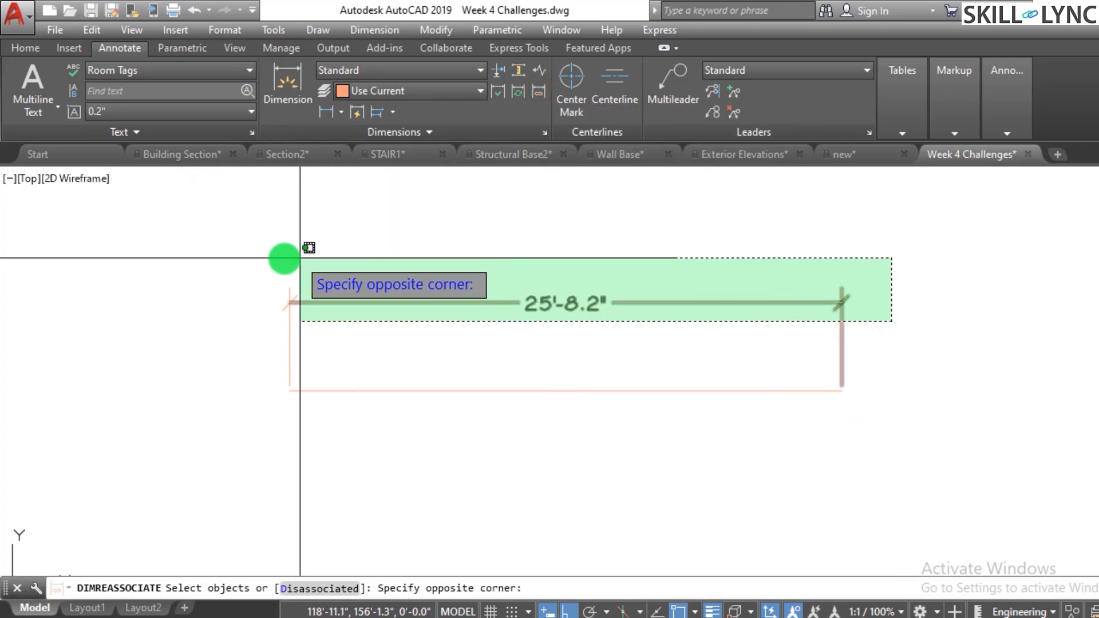
click(275, 263)
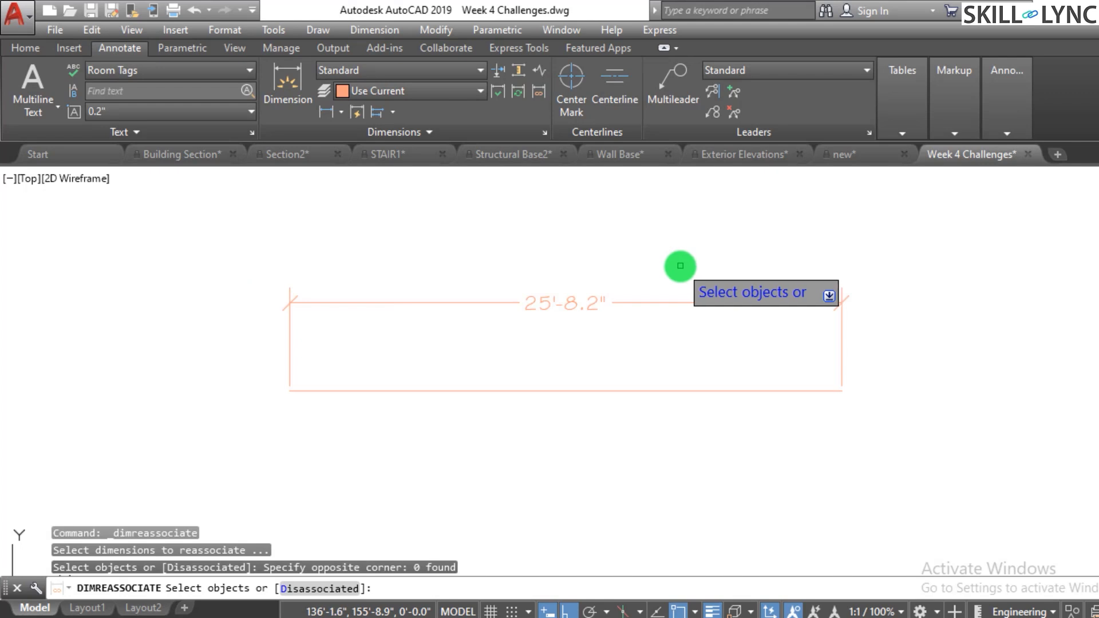
click(692, 301)
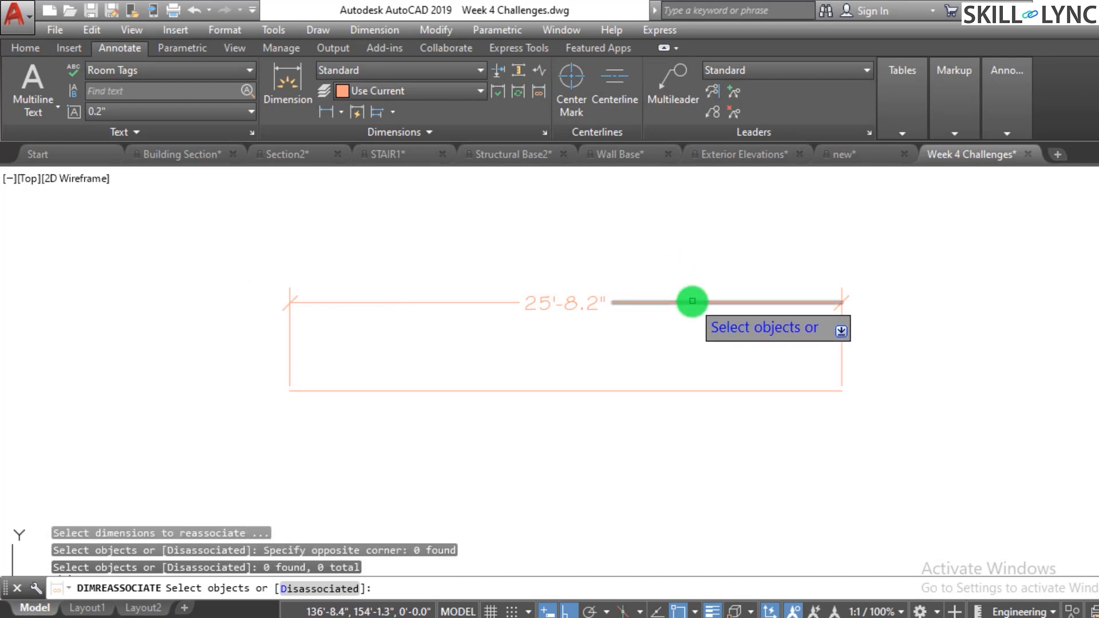
click(501, 304)
click(636, 365)
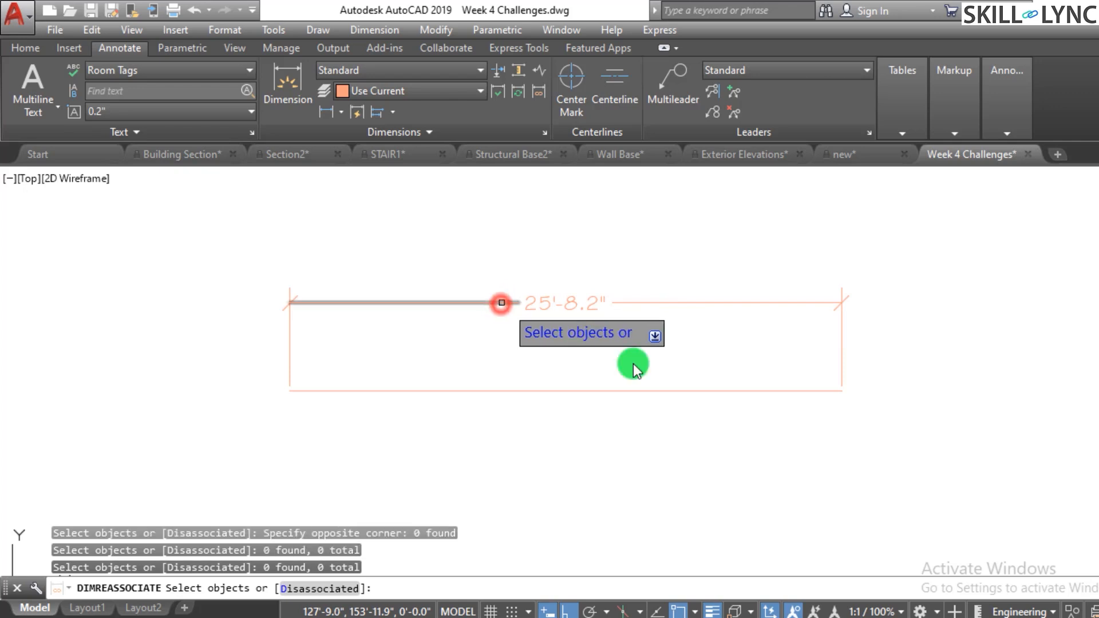
click(656, 357)
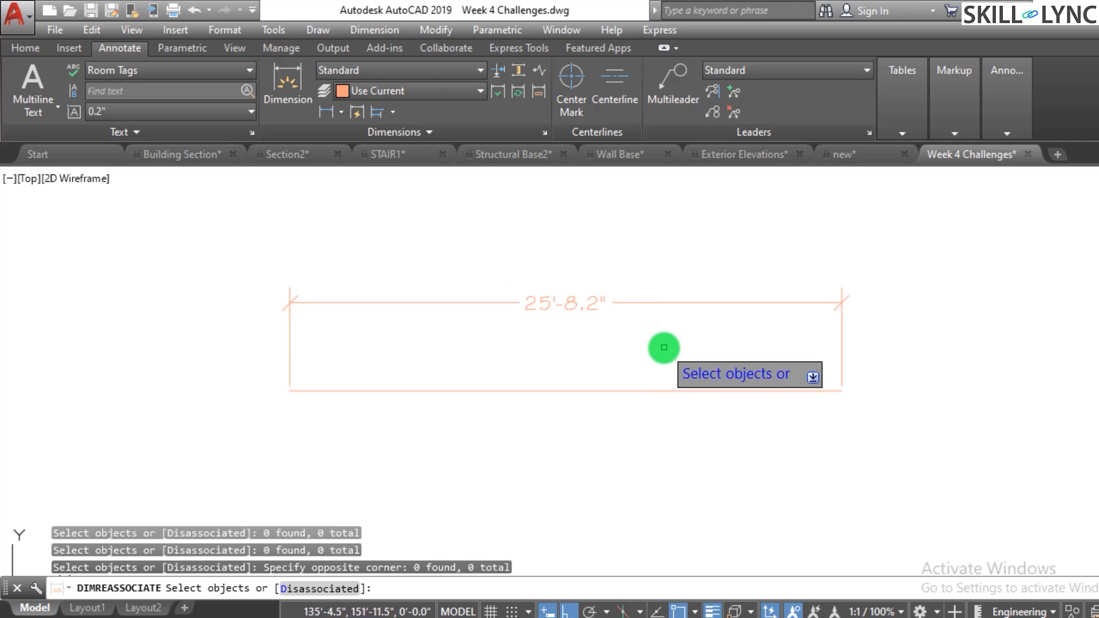
key(Escape)
- Erase the test line together with its dimension
click(879, 340)
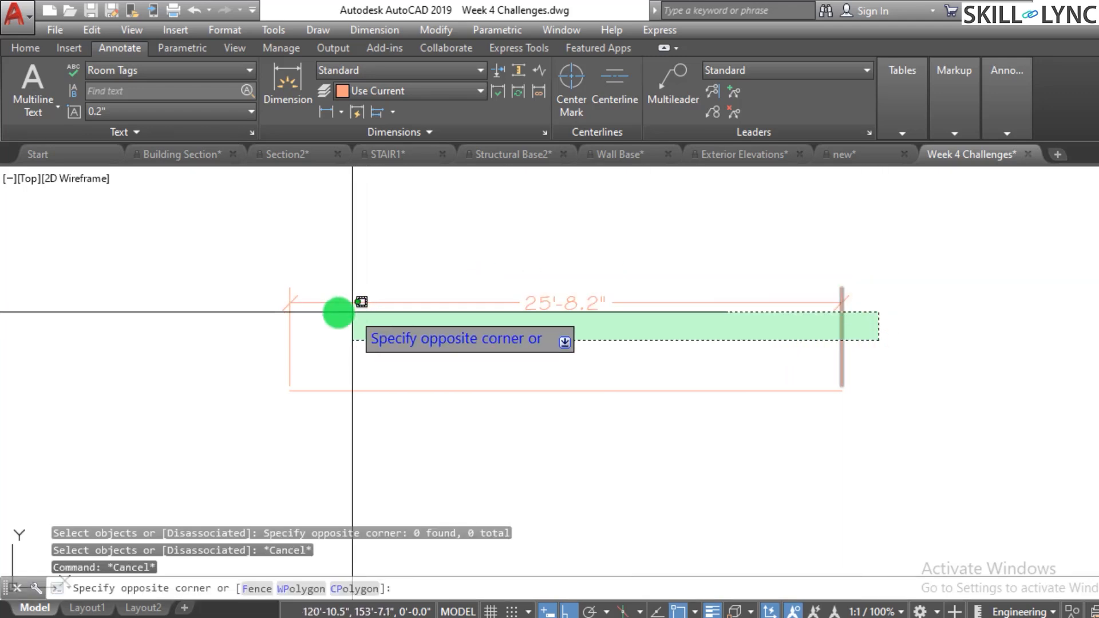
click(223, 299)
key(Delete)
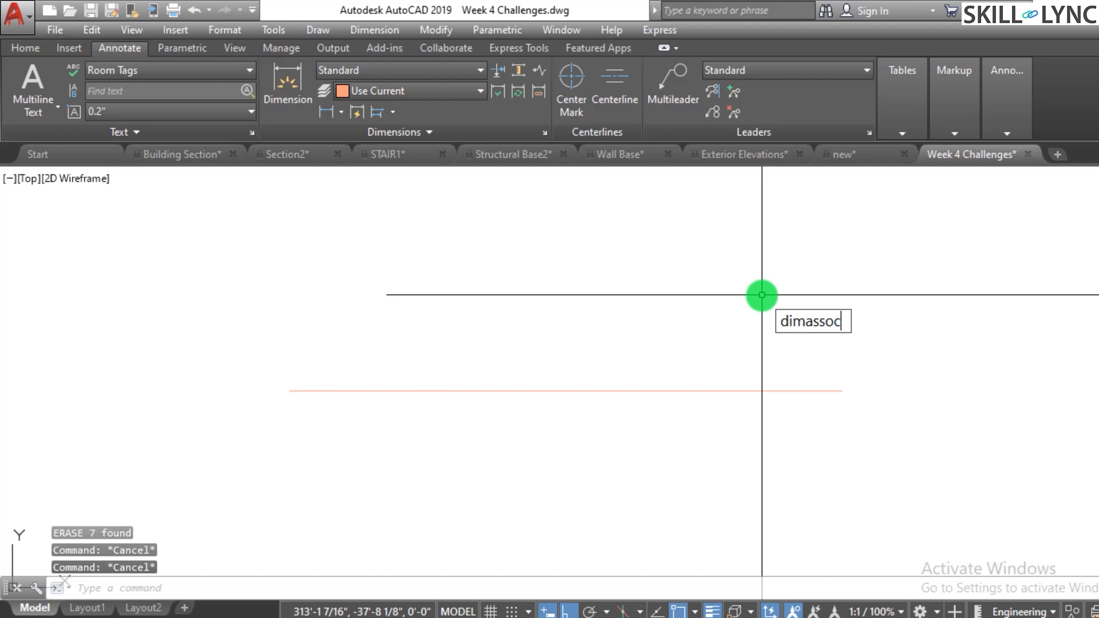
- Set DIMASSOC to 1 and add a linear dimension to the remaining horizontal line by selecting the line
key(Return)
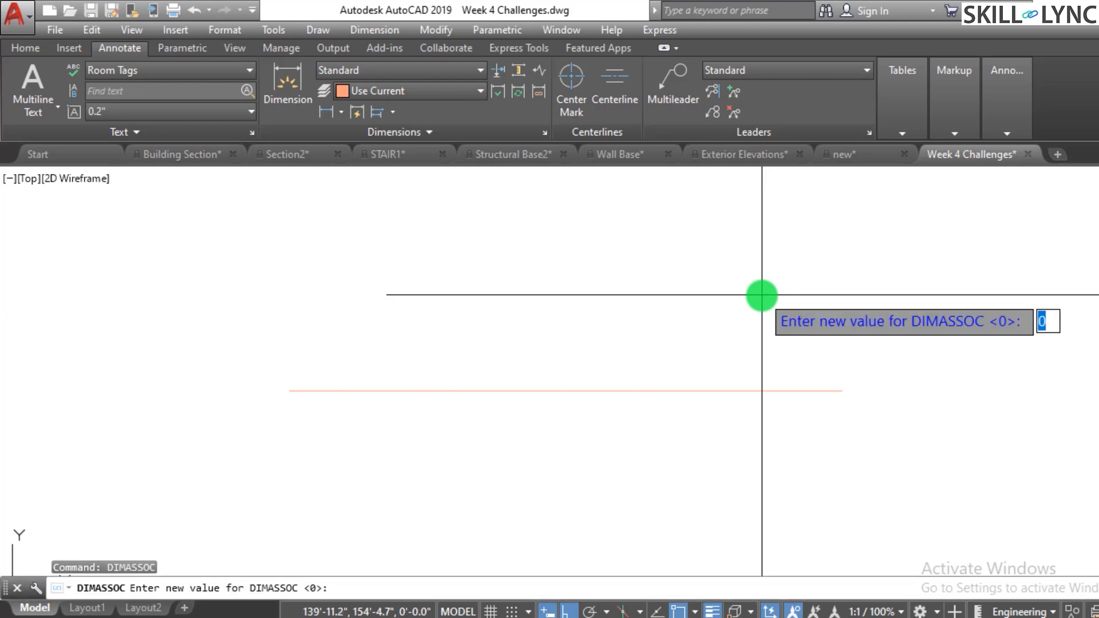
key(Return)
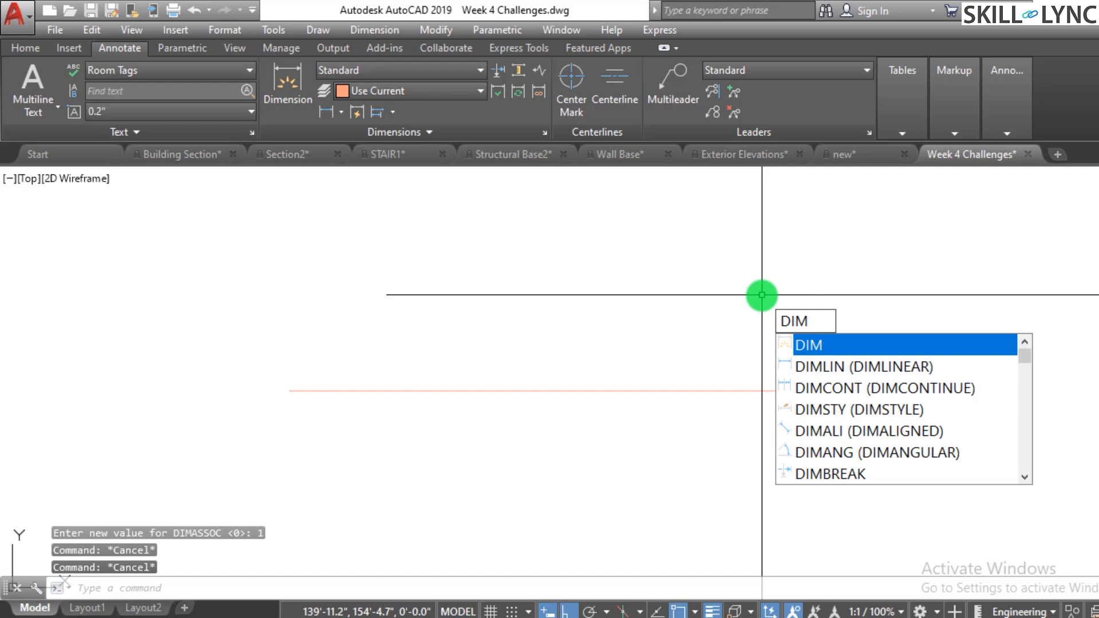
text(l)
key(Return)
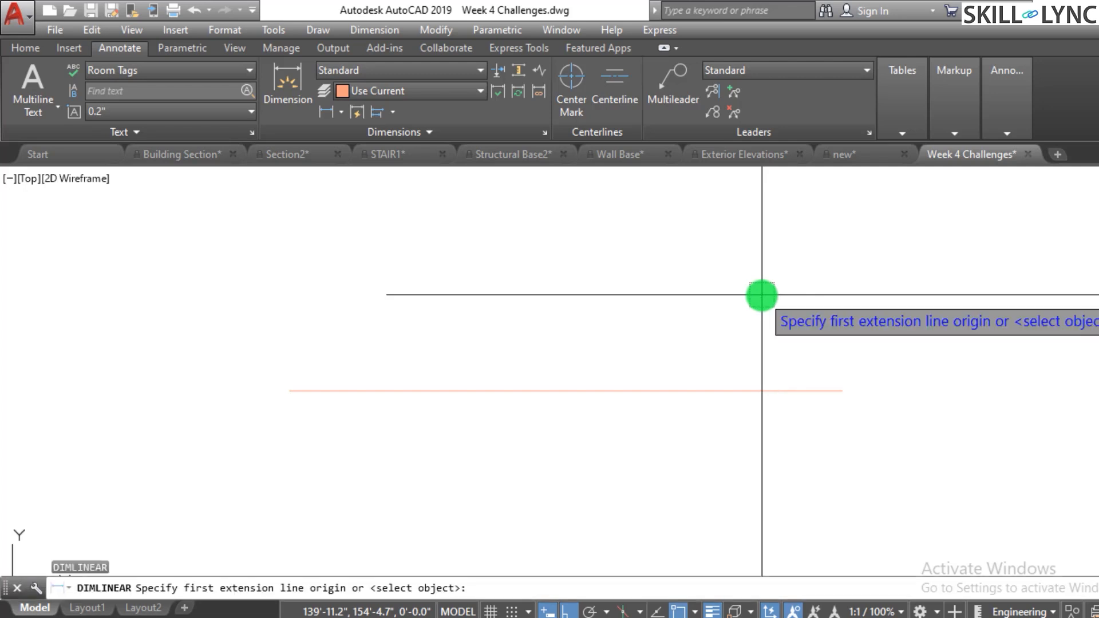
key(Return)
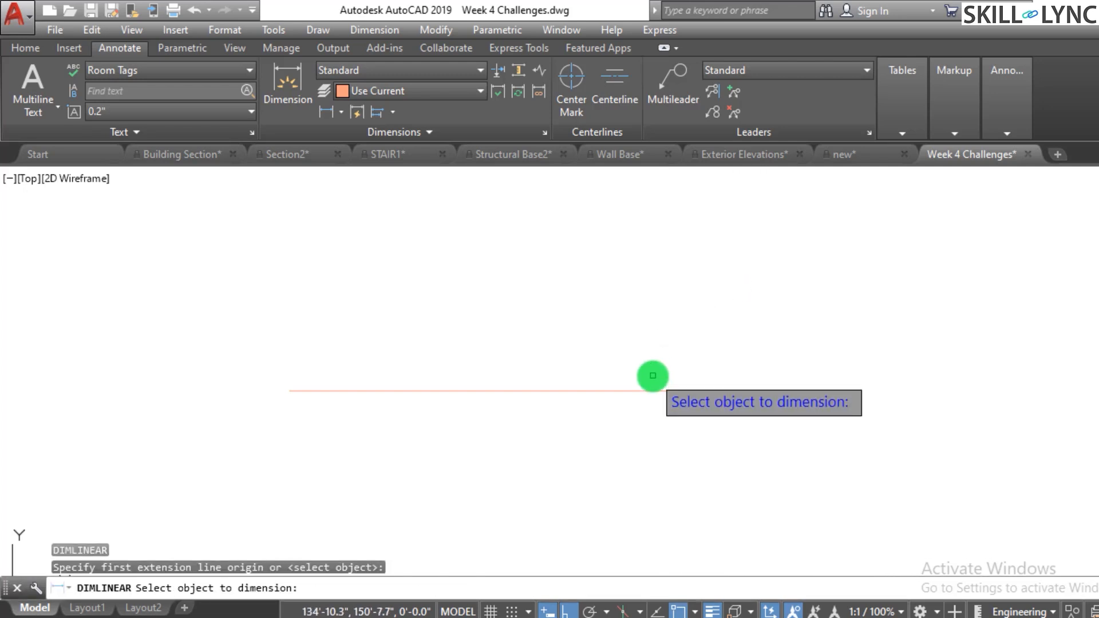
click(649, 388)
click(656, 314)
key(Escape)
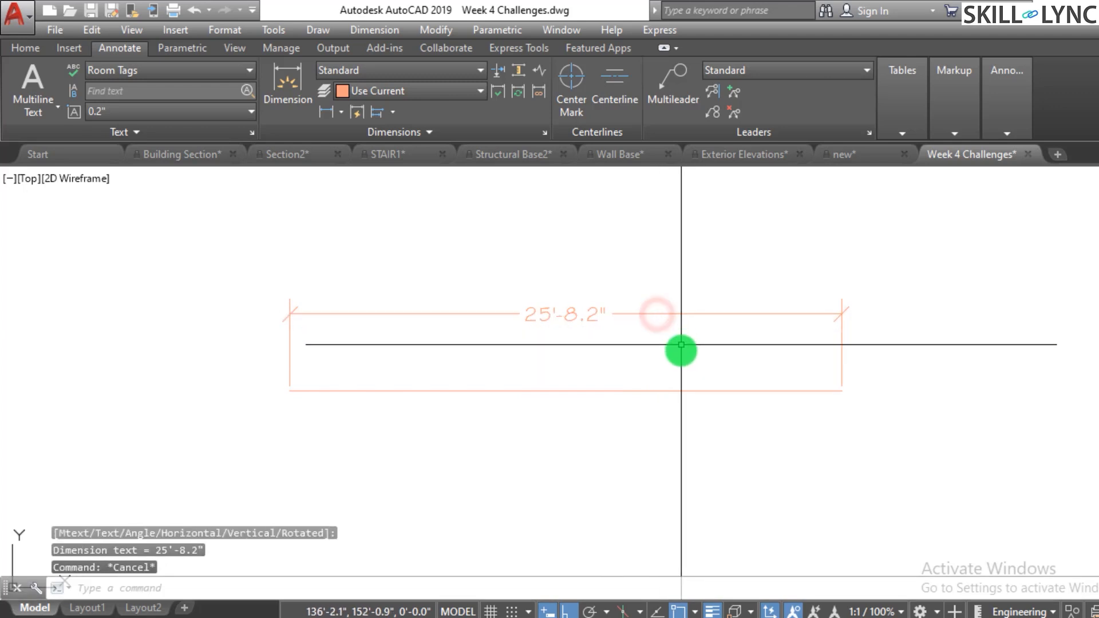
- Stretch the dimensioned line's right endpoint to lengthen it to about 43'-11.7"
click(763, 421)
click(733, 386)
scroll(756, 447, down, 2)
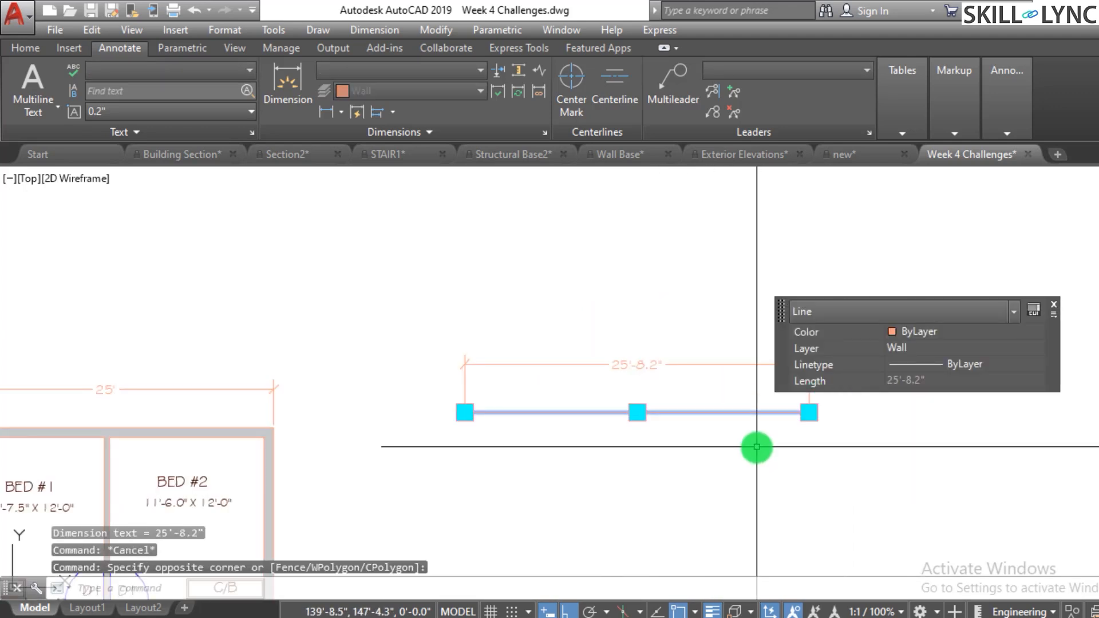
scroll(437, 397, down, 2)
scroll(662, 351, up, 2)
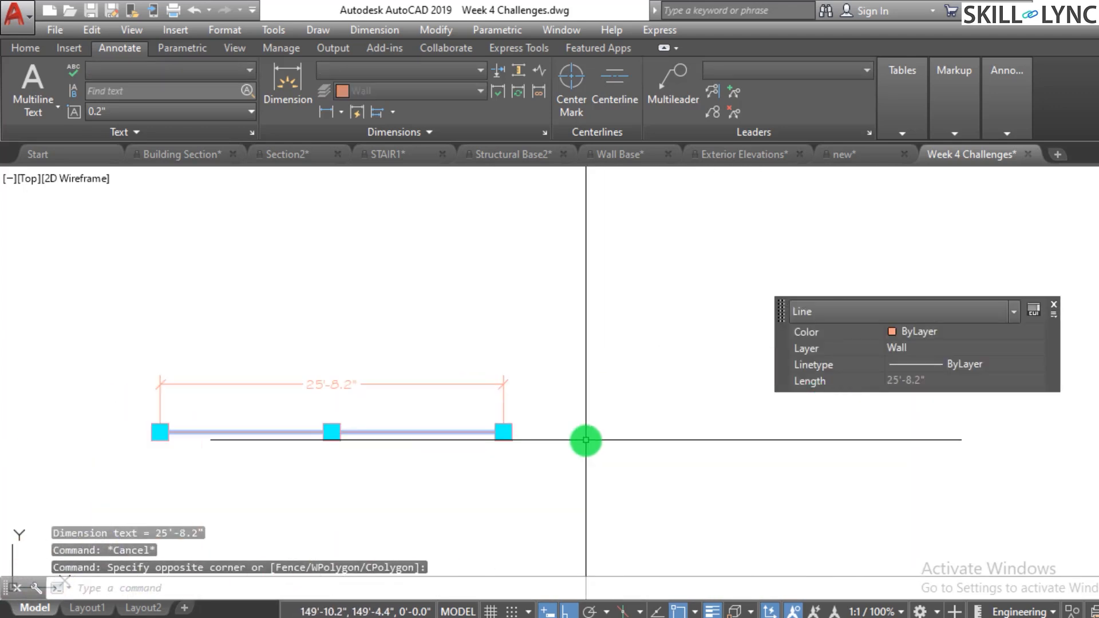
click(510, 434)
click(748, 434)
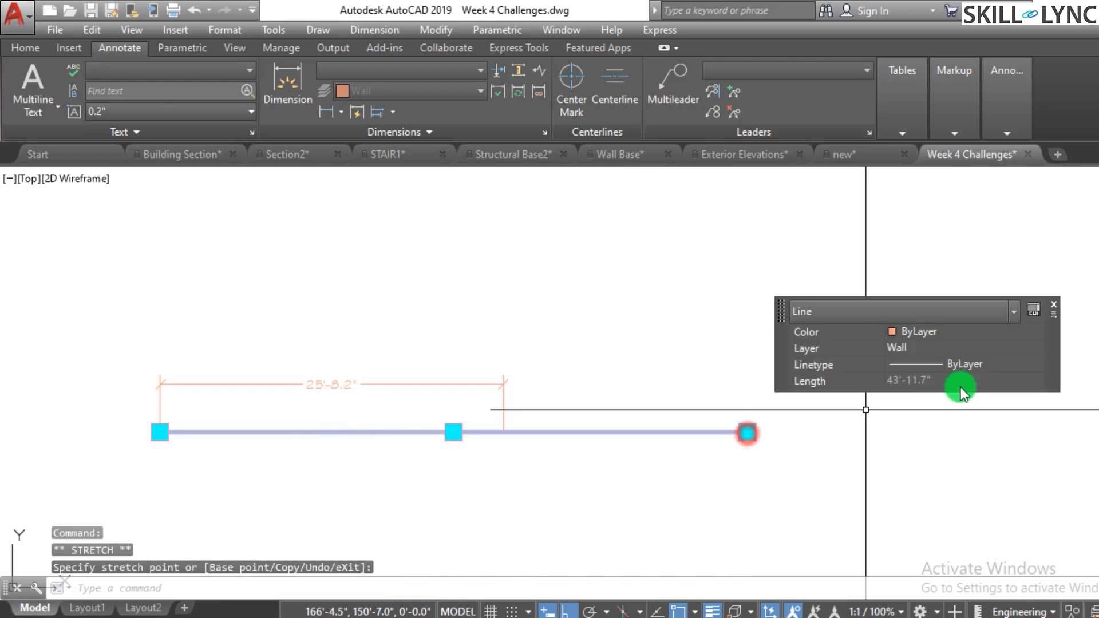
key(Escape)
key(Escape)
key(Escape)
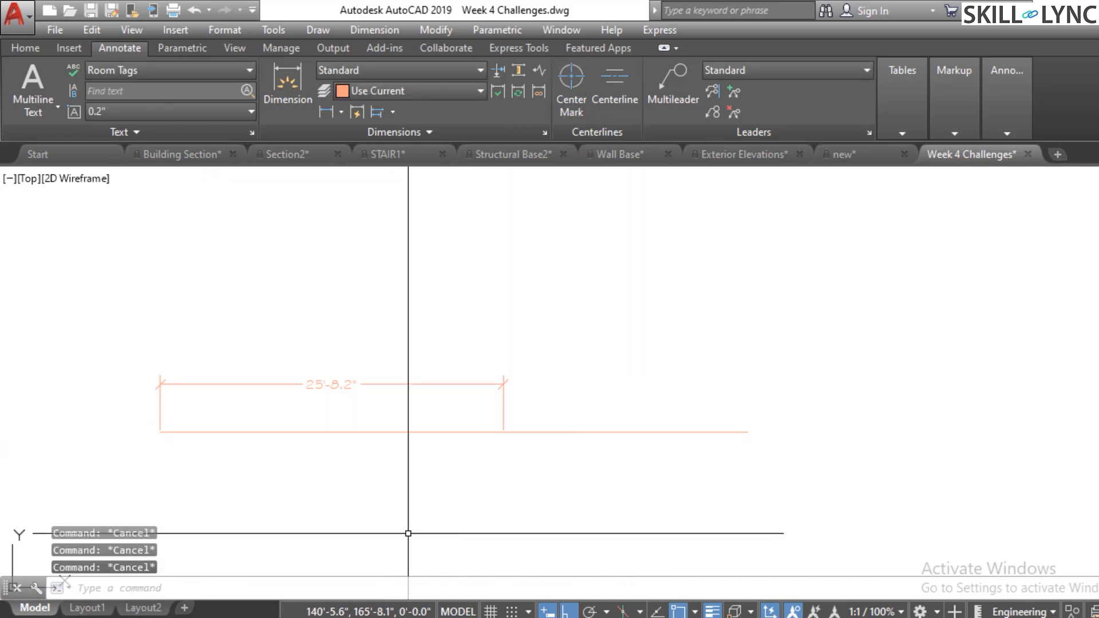
- Try reassociating the dimension to the line's two endpoints, then undo the reassociation
click(535, 92)
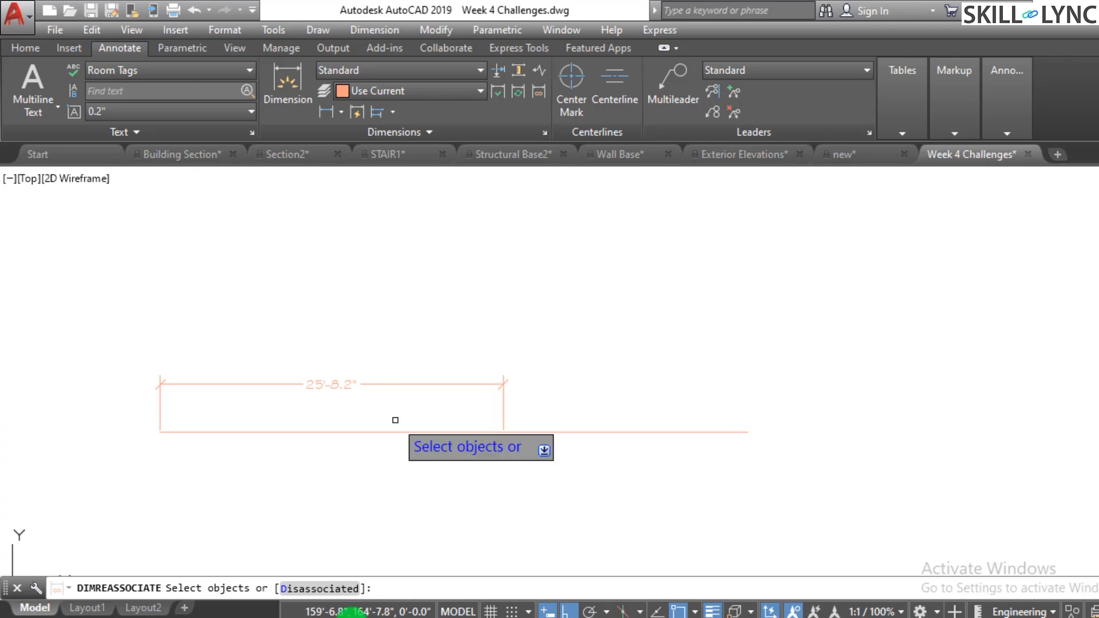
click(450, 383)
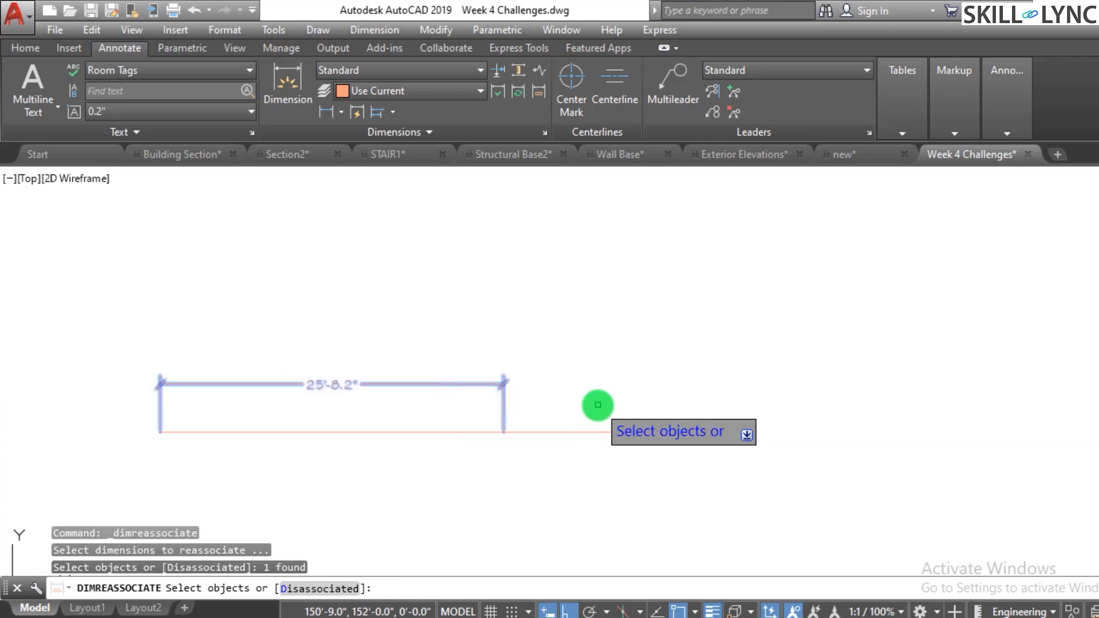
right_click(601, 393)
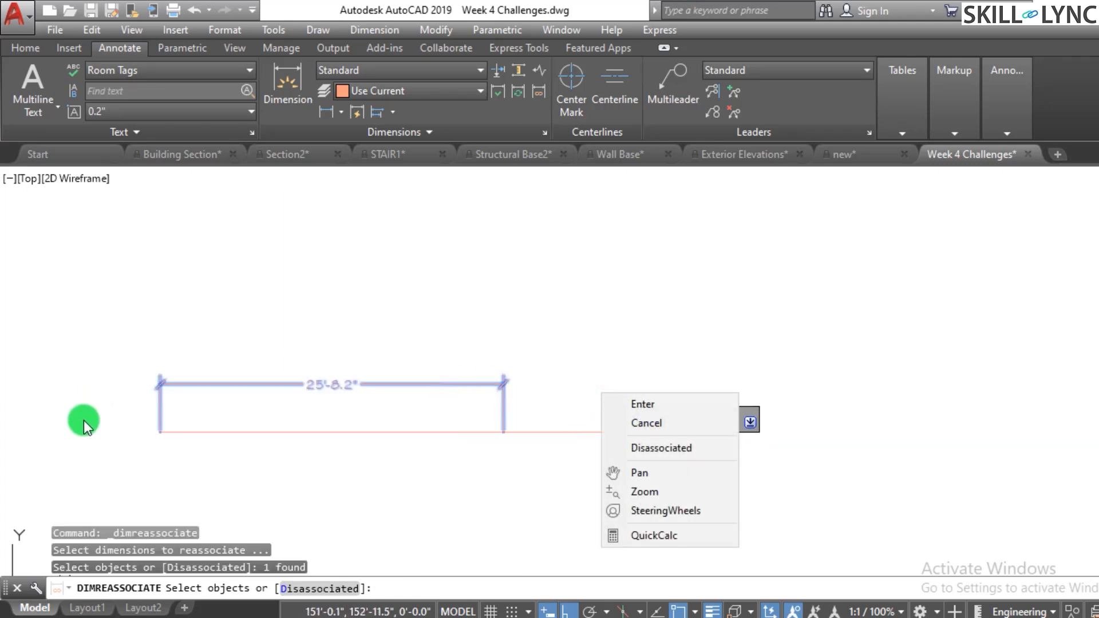
click(656, 408)
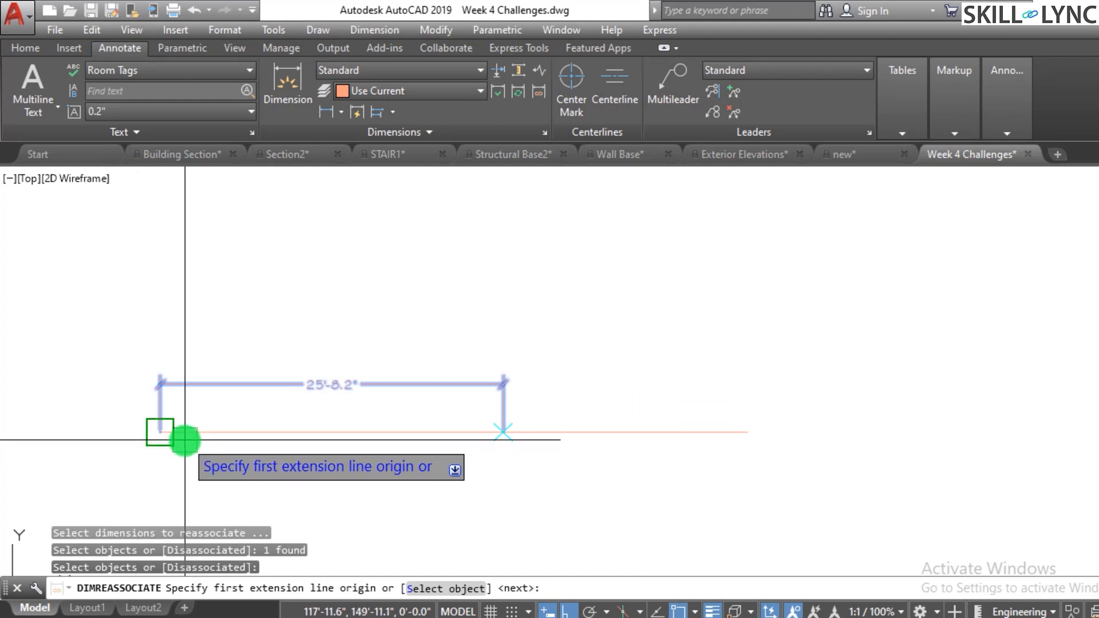
click(159, 432)
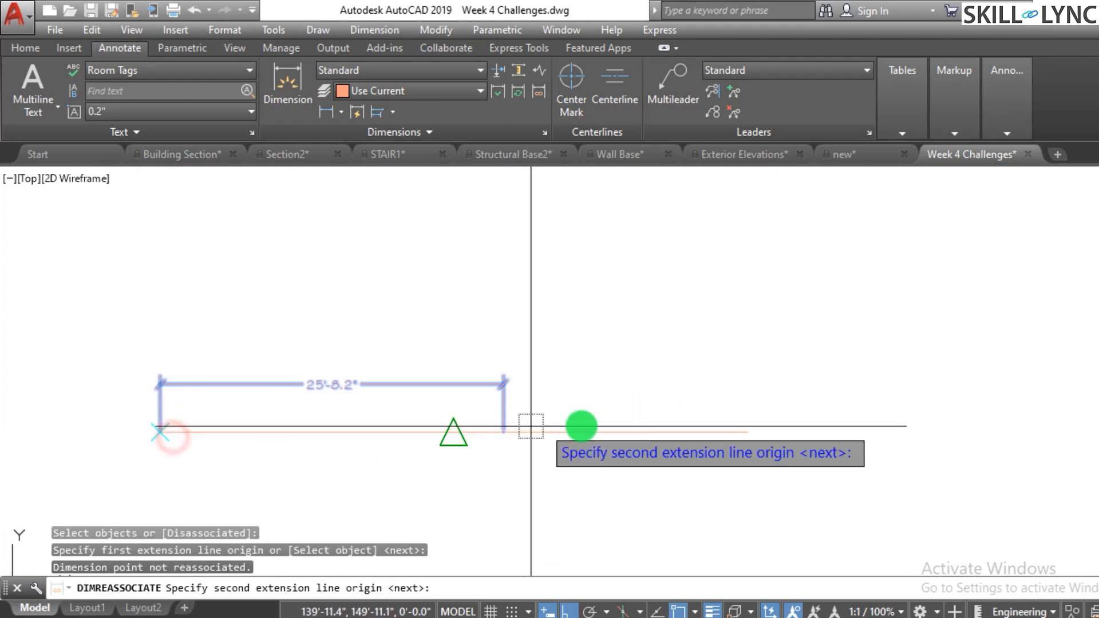
click(744, 428)
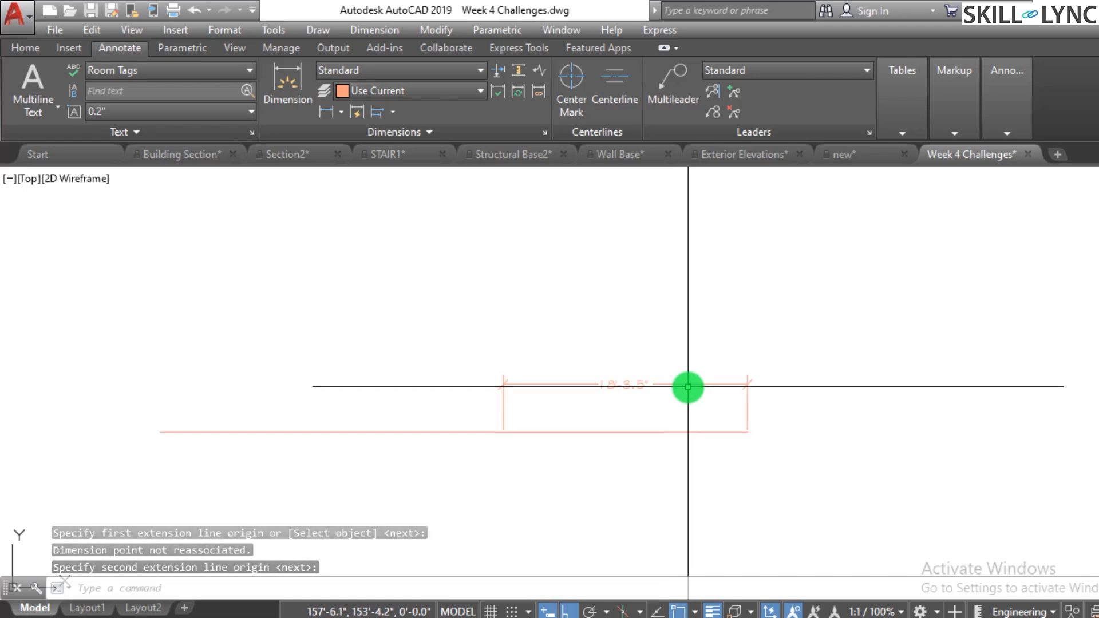
key(ctrl+z)
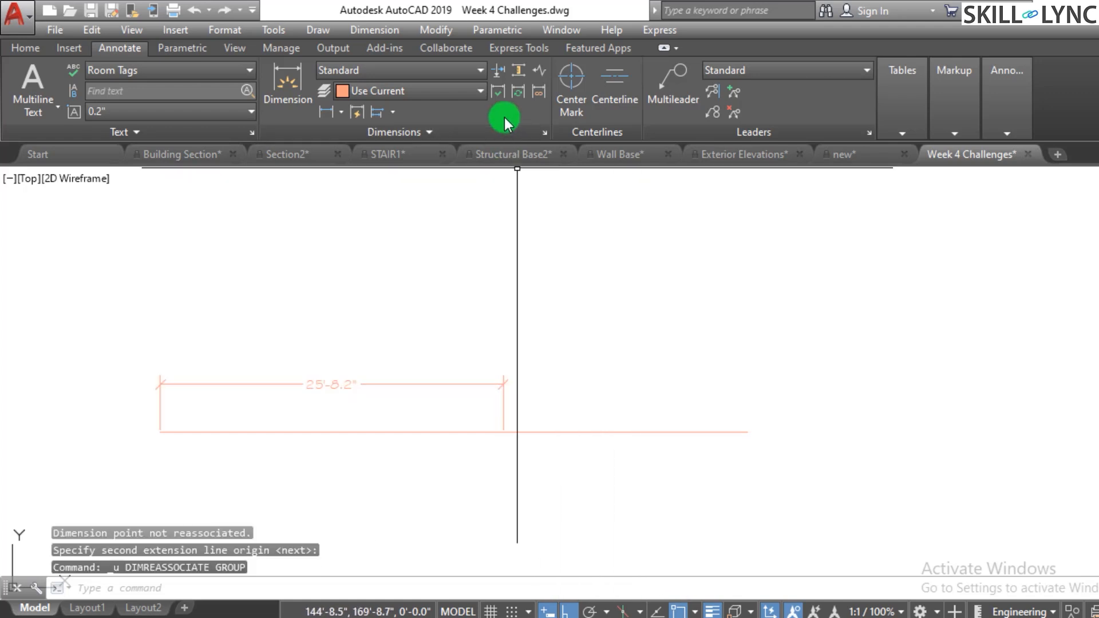
- Reassociate the dimension with the lengthened line by selecting the line as the object
click(533, 97)
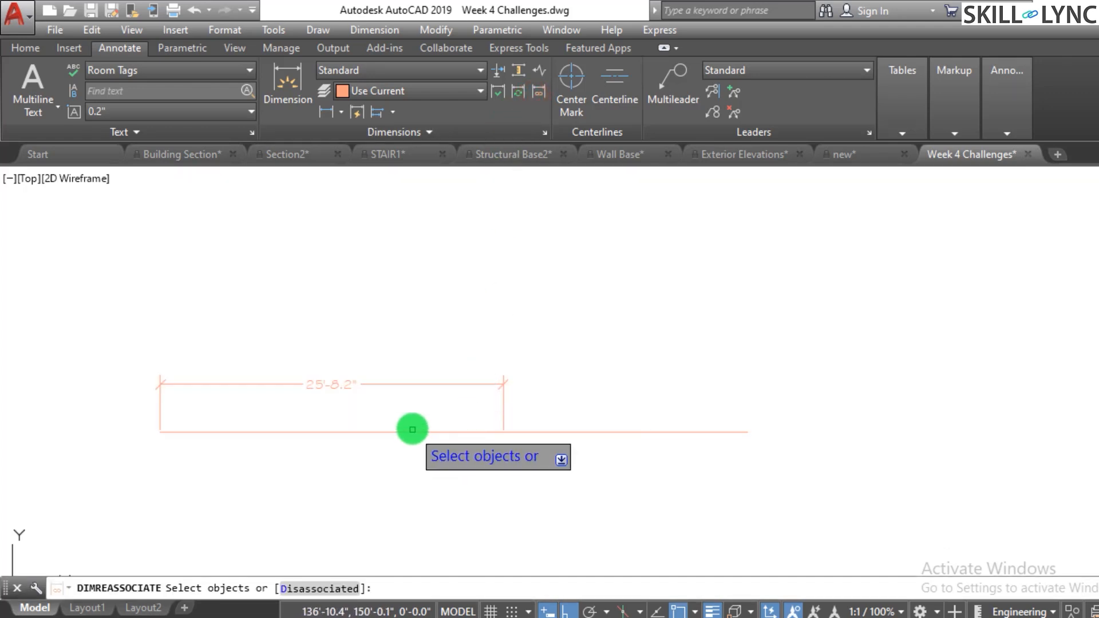
click(428, 382)
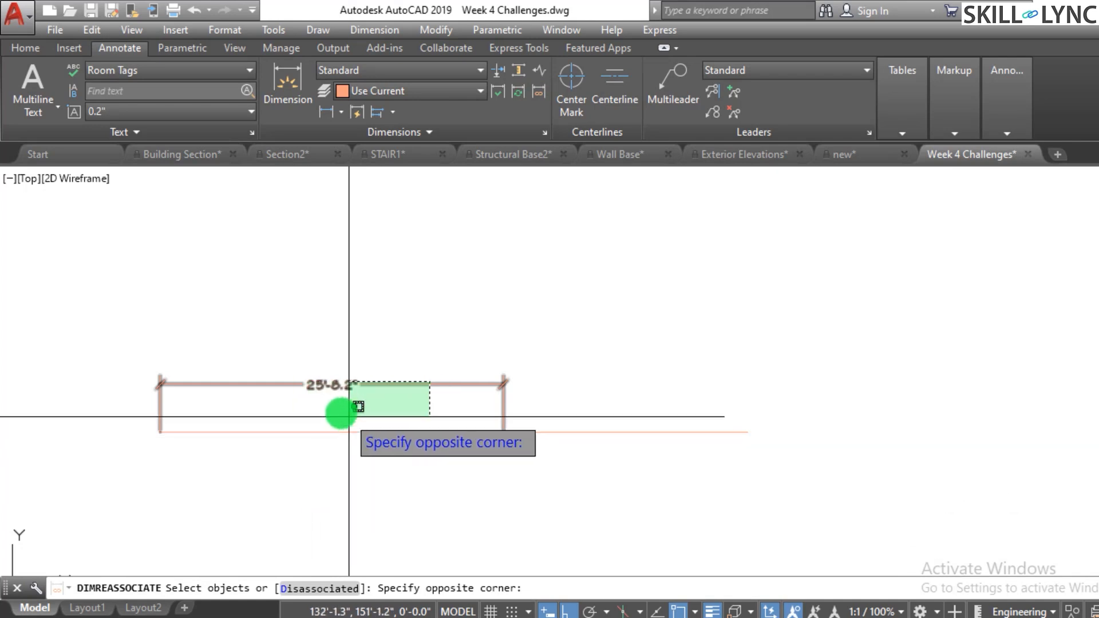
click(333, 392)
right_click(378, 326)
click(420, 328)
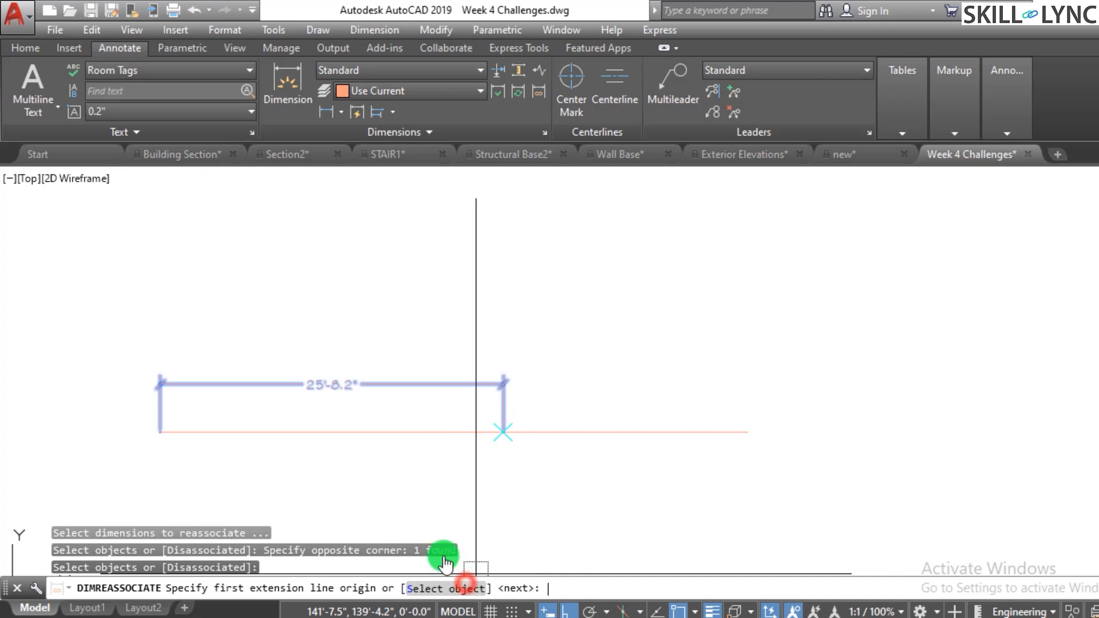
click(466, 585)
click(412, 433)
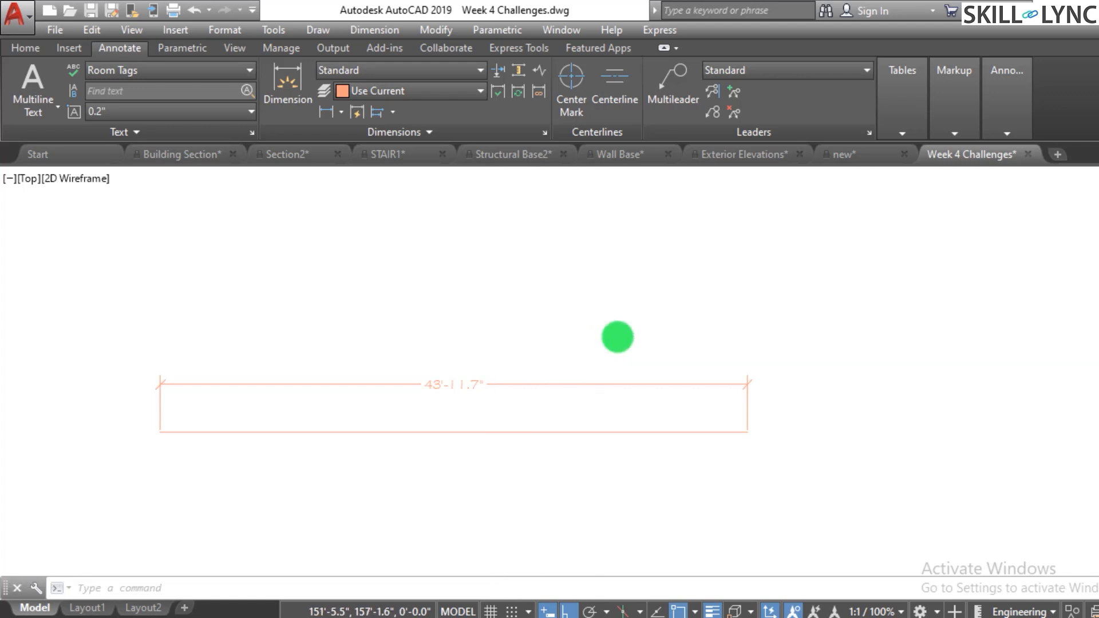
scroll(644, 335, down, 8)
scroll(547, 362, up, 8)
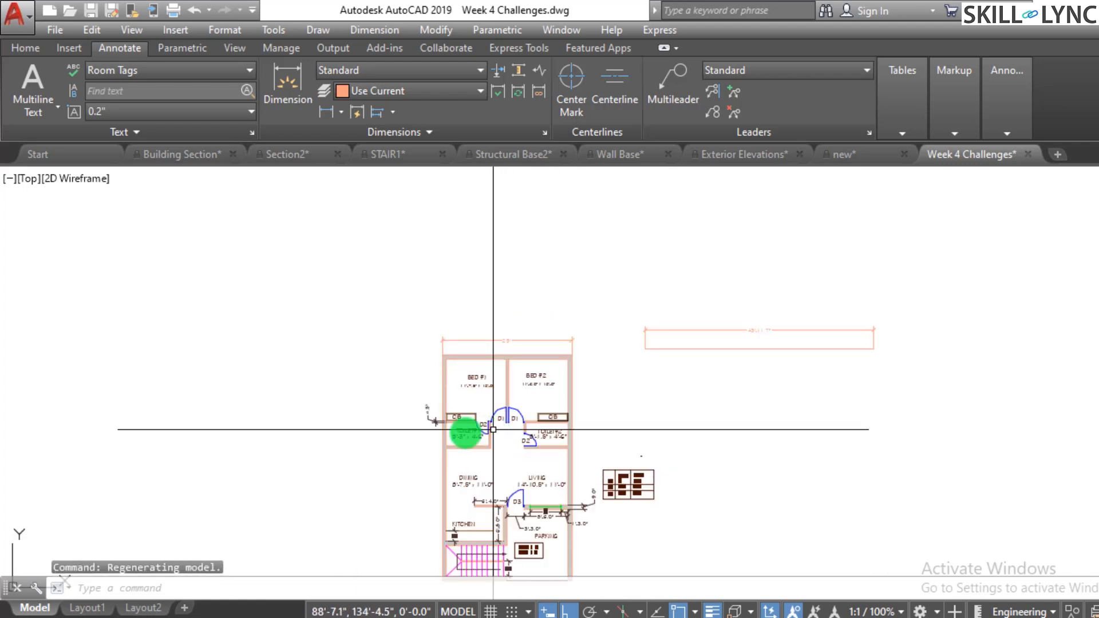
scroll(585, 366, down, 4)
scroll(517, 344, up, 2)
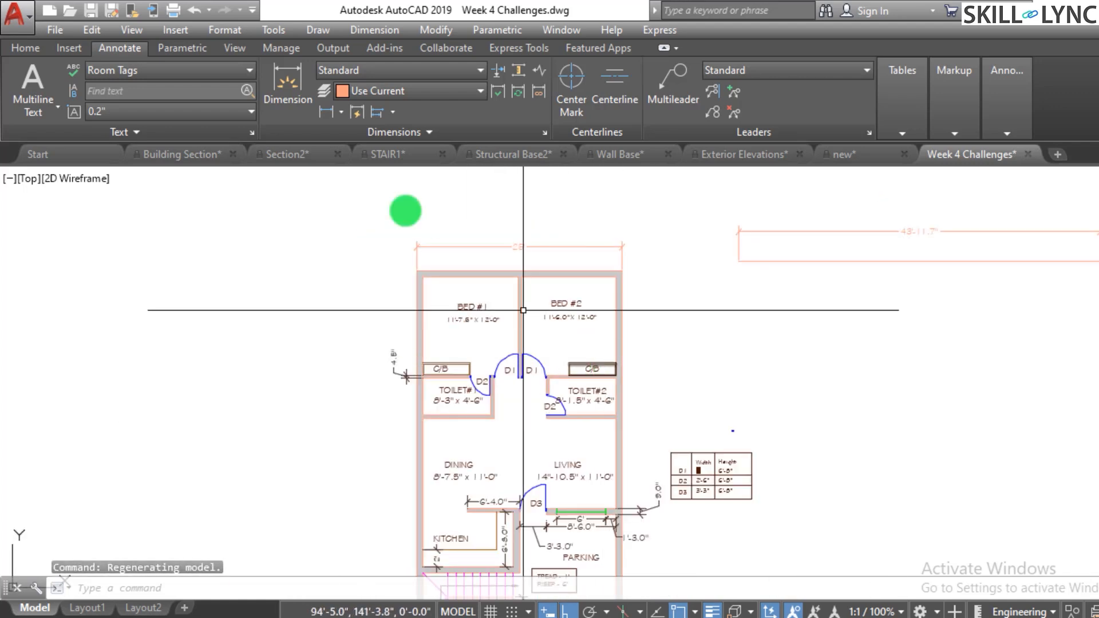
- Switch to the Structural Base2 drawing and select the first 15'-3" dimension to check its associativity
click(510, 153)
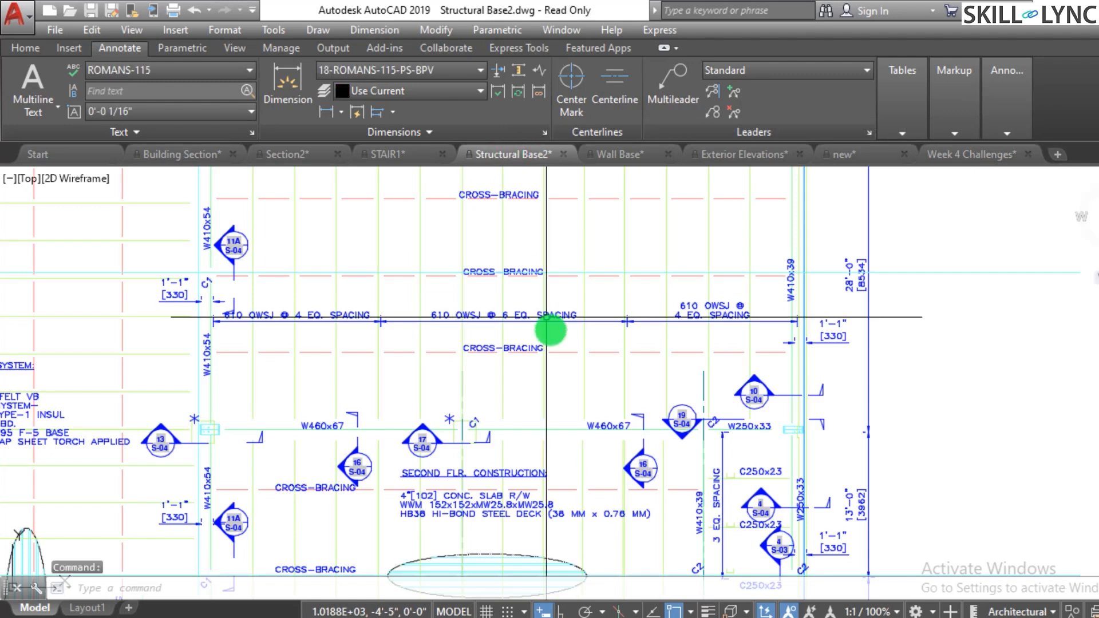
scroll(552, 331, down, 5)
scroll(585, 297, up, 7)
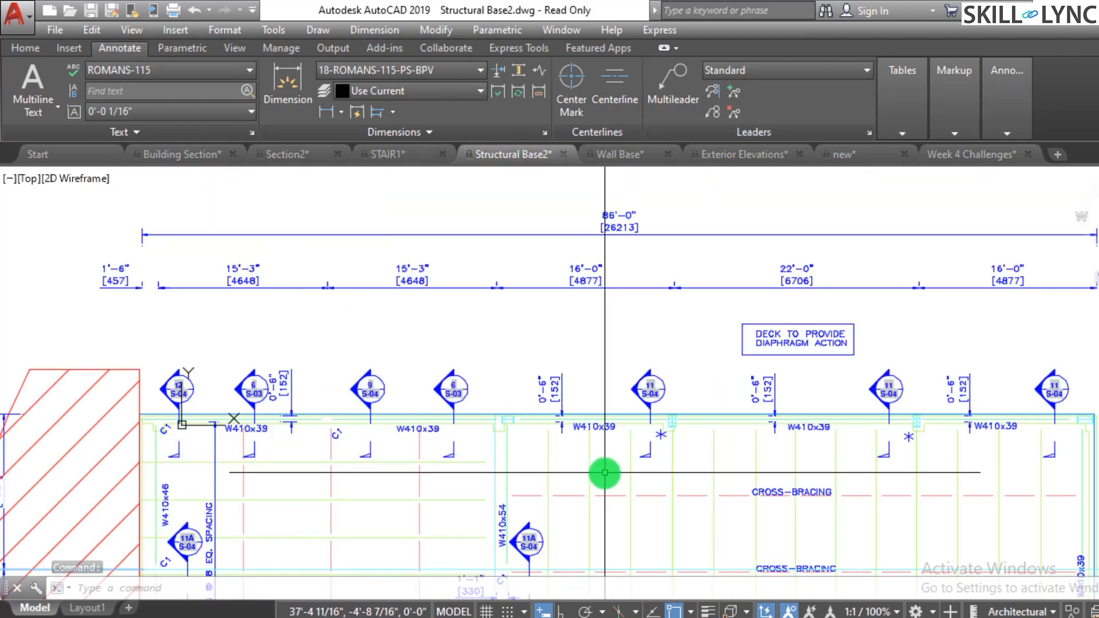
click(272, 293)
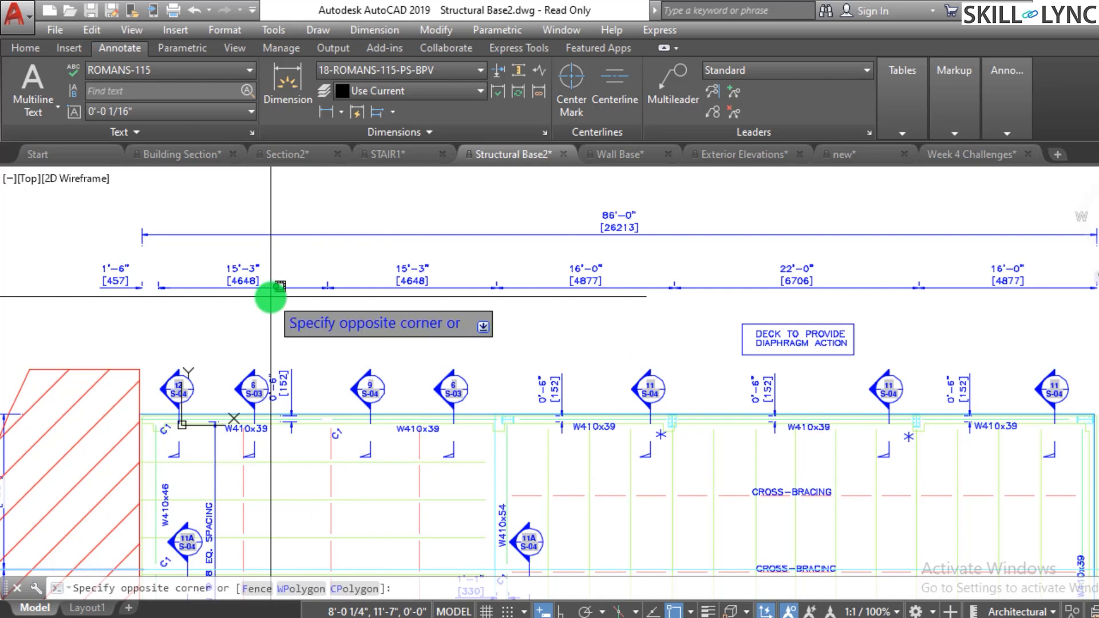
click(314, 329)
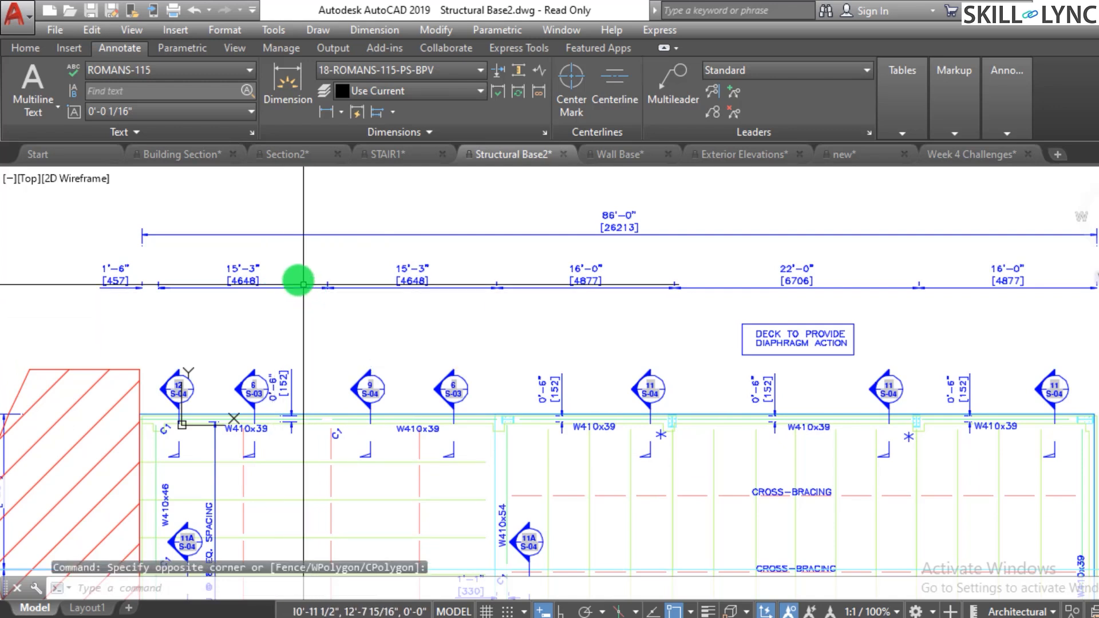
click(298, 275)
click(283, 308)
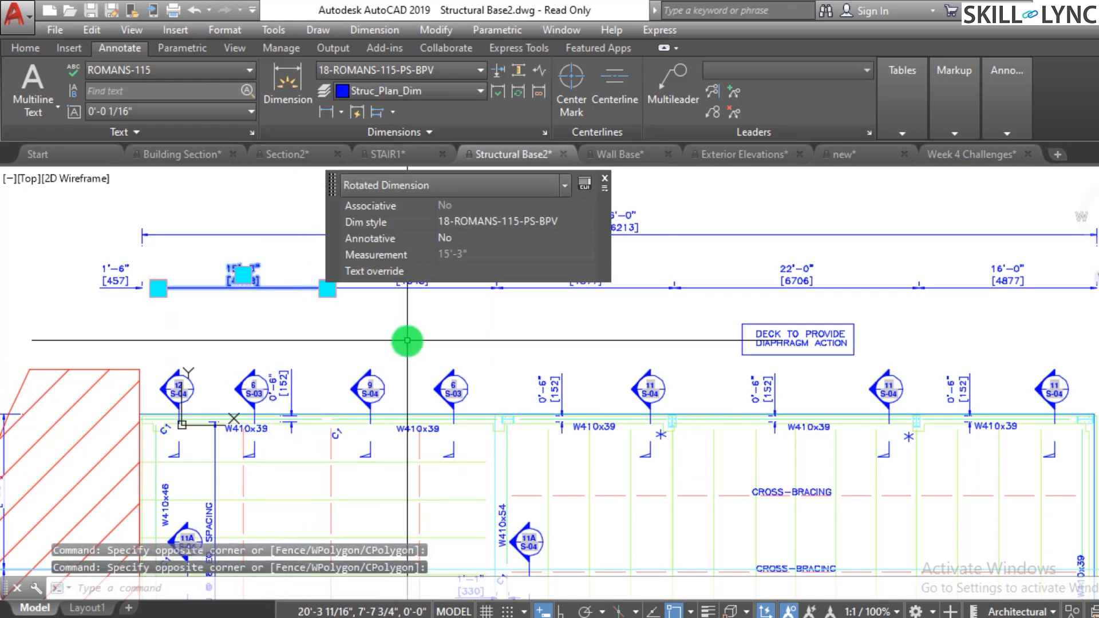
- Examine the structural plan's dimension strings, including the OWSJ spacing dimensions, by zooming across the drawing
scroll(360, 377, down, 2)
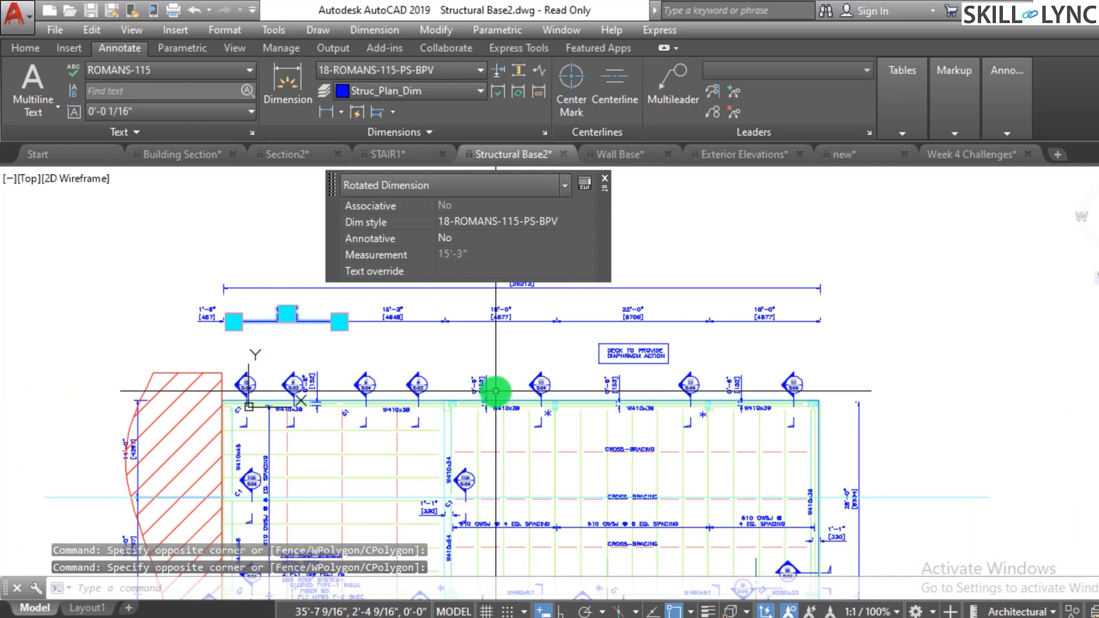
scroll(574, 337, up, 2)
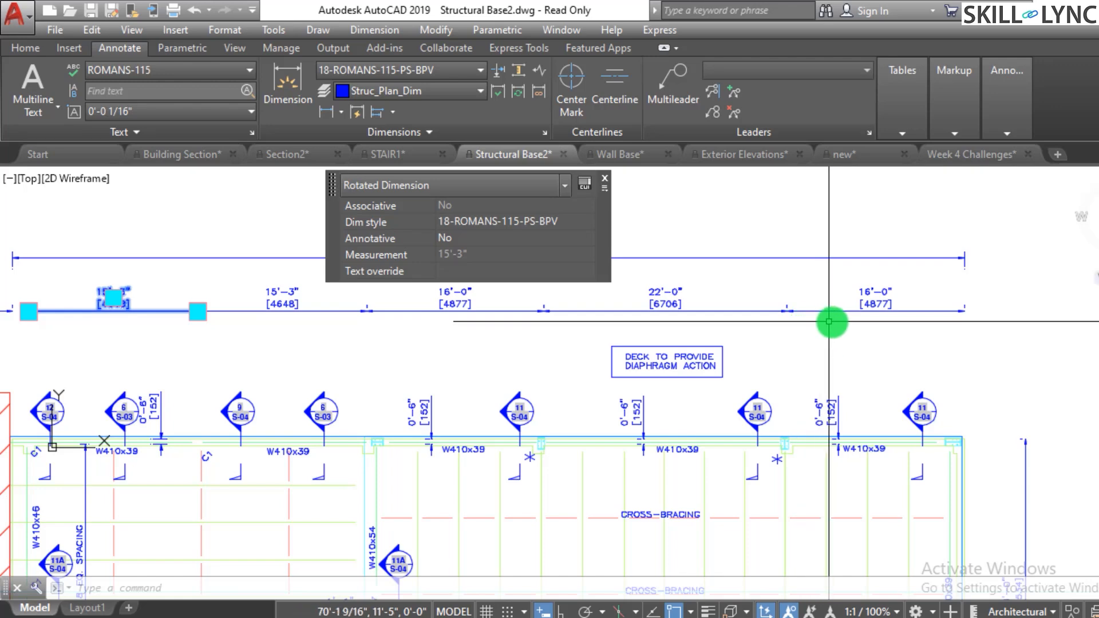
scroll(646, 457, up, 2)
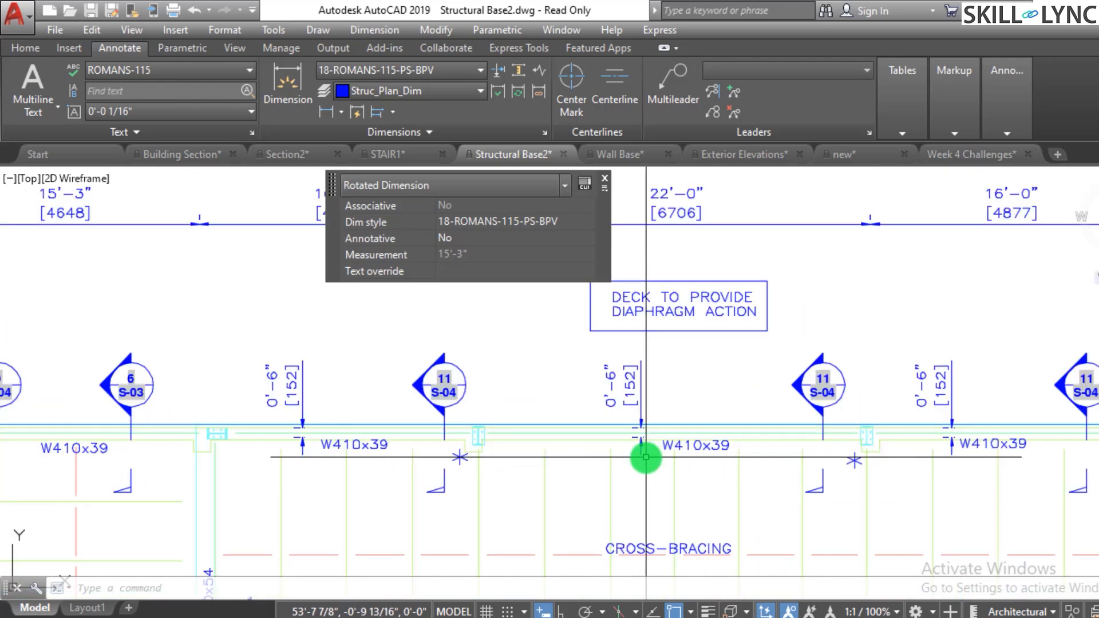
scroll(699, 456, up, 2)
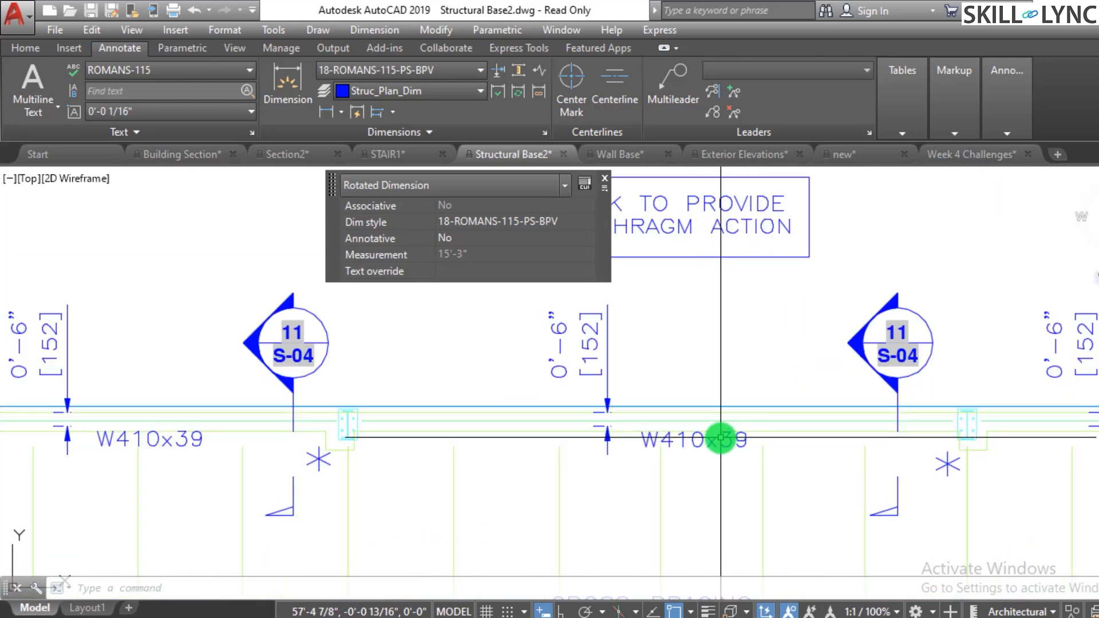
scroll(719, 508, down, 5)
scroll(658, 508, up, 2)
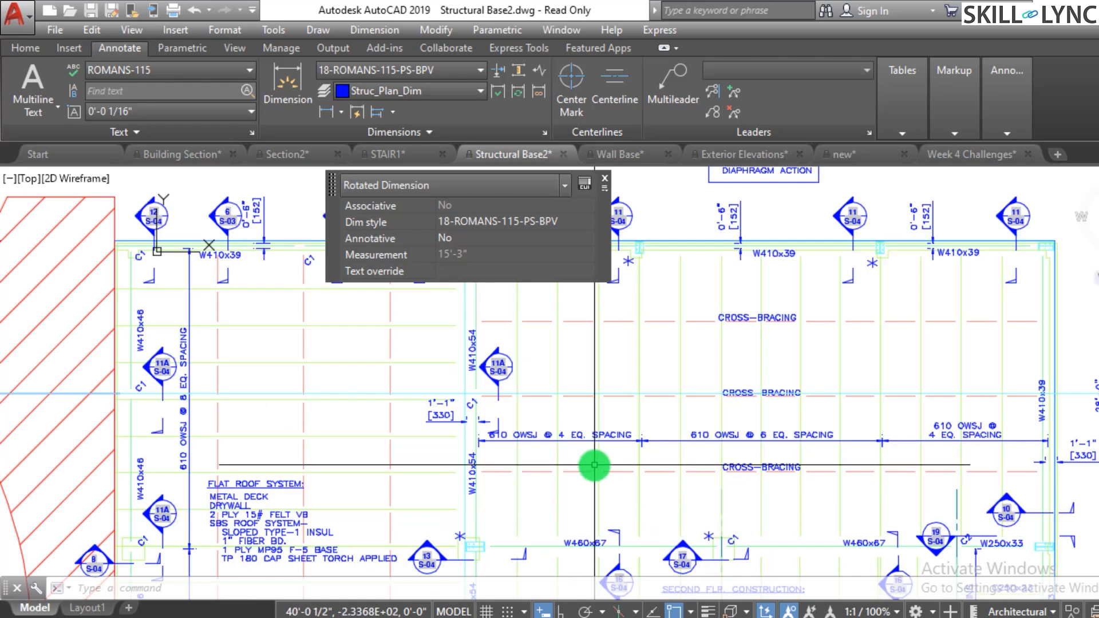
scroll(594, 463, up, 2)
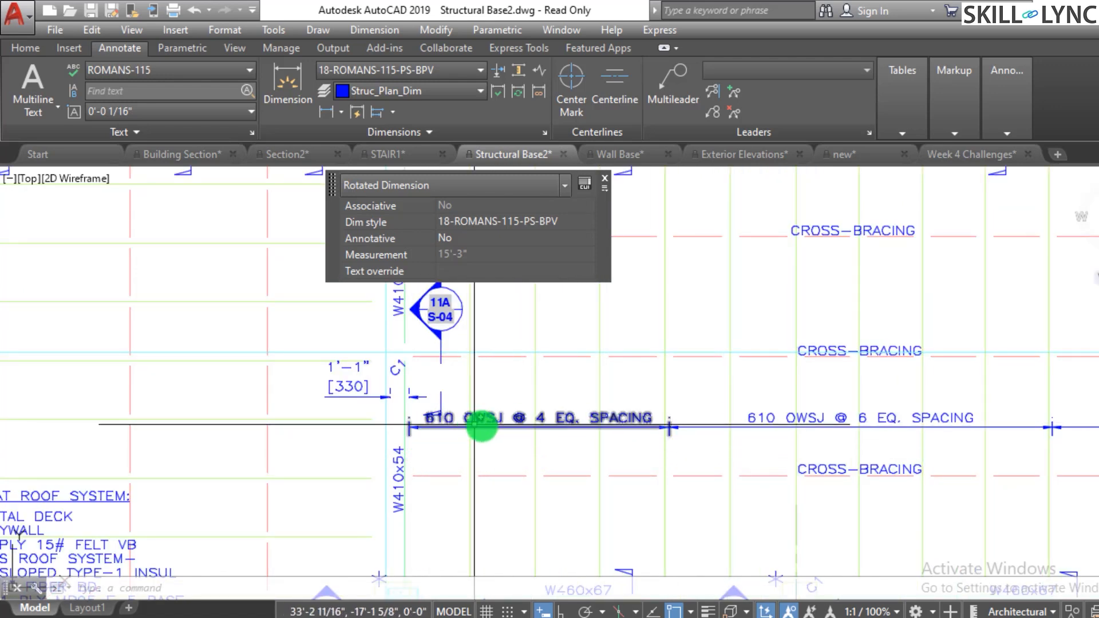
scroll(593, 448, up, 2)
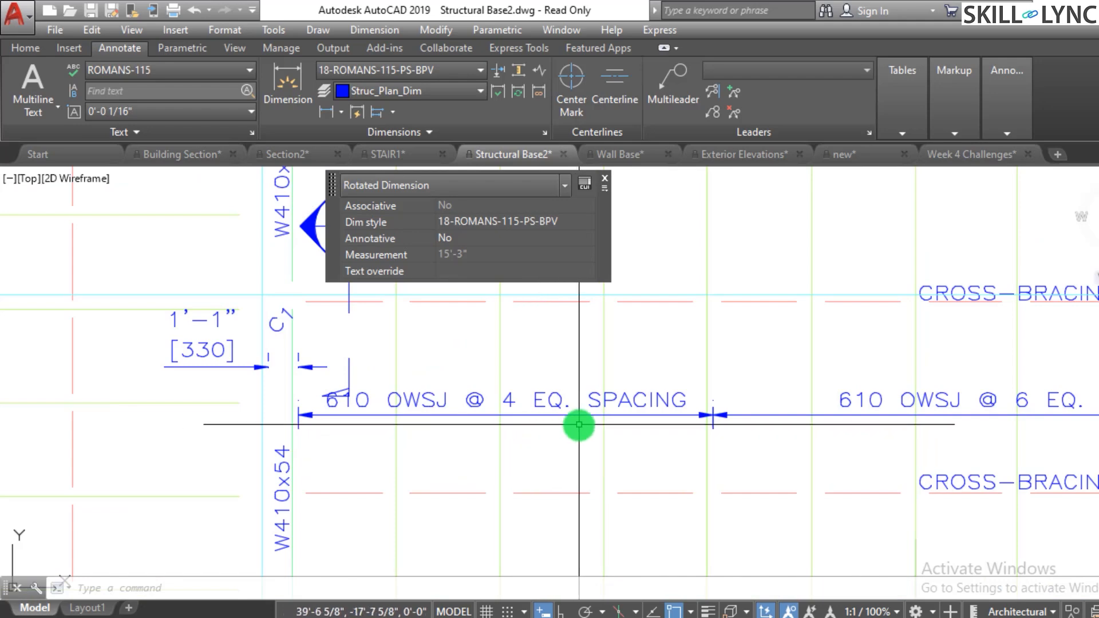
scroll(441, 446, down, 1)
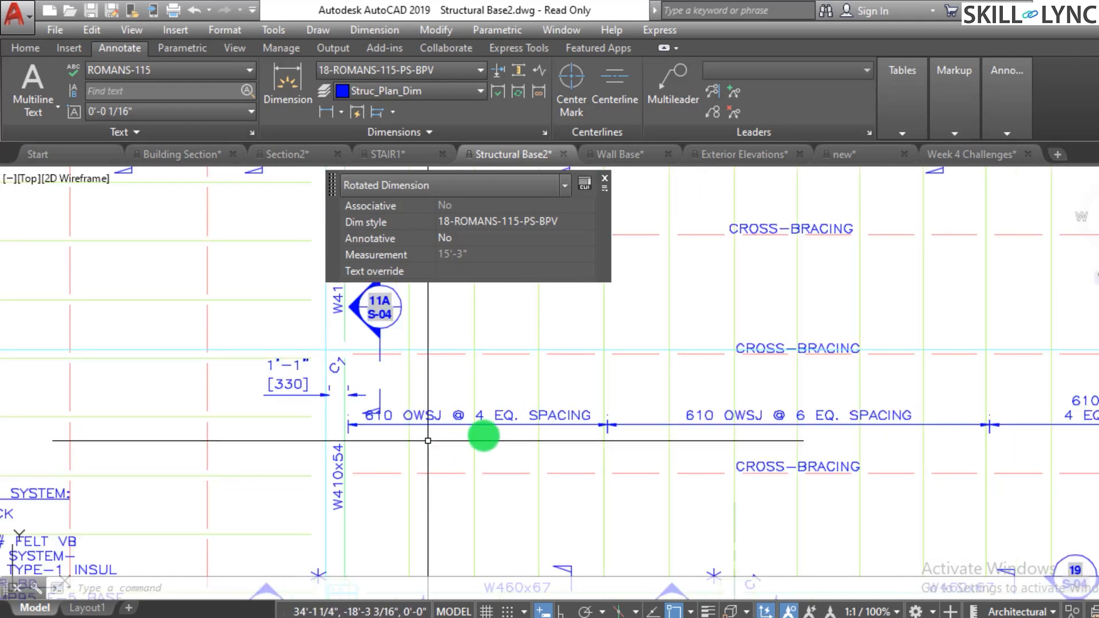
scroll(696, 443, down, 2)
scroll(1030, 427, up, 4)
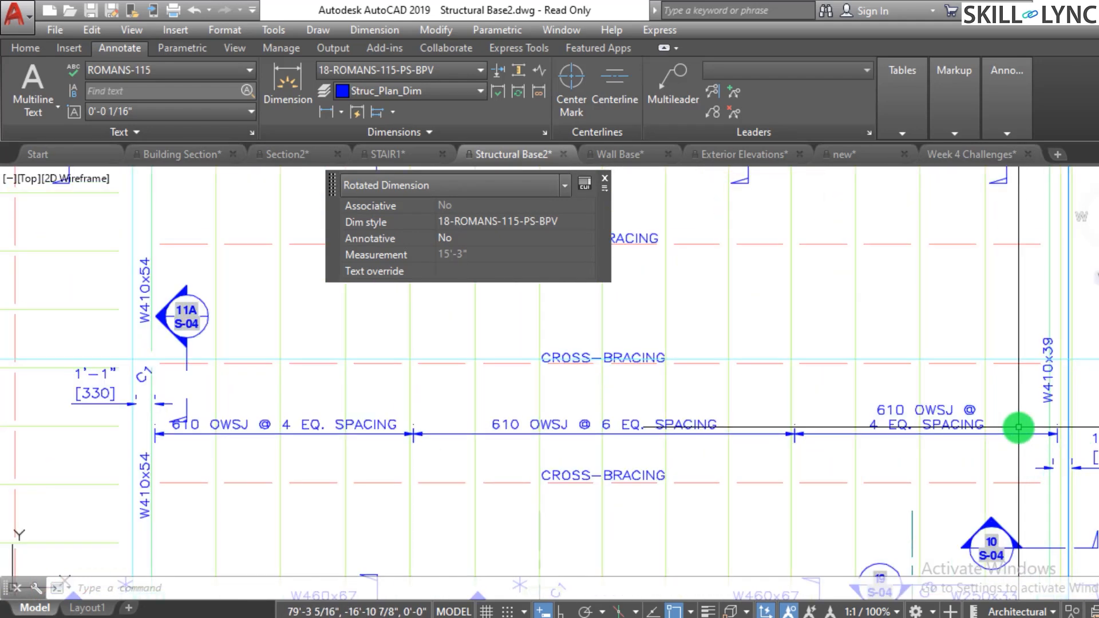
scroll(521, 479, down, 3)
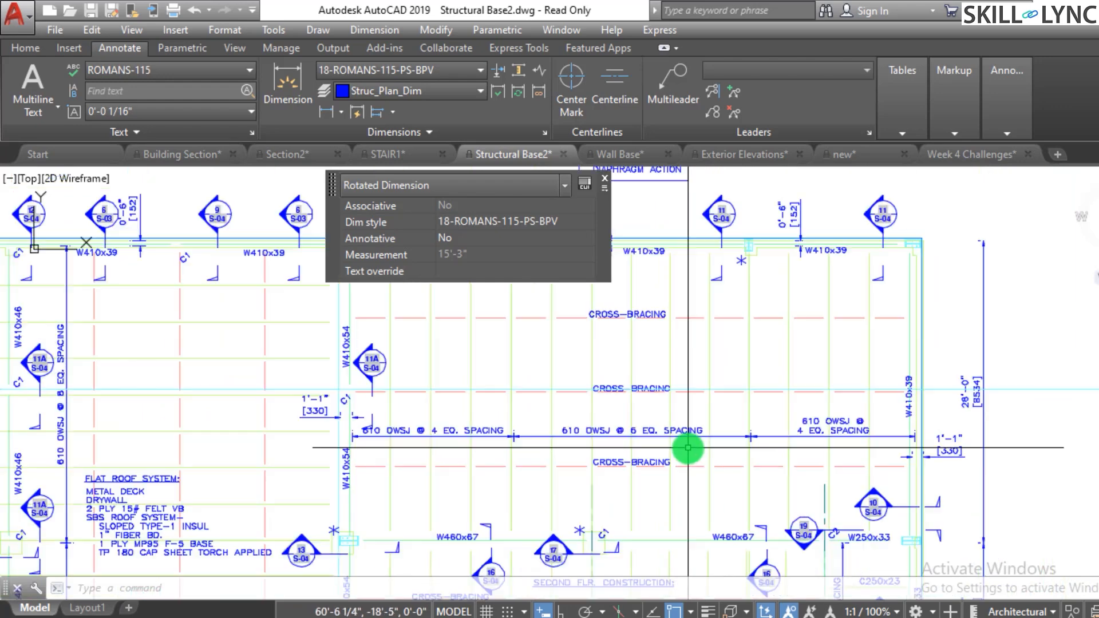
scroll(915, 404, up, 4)
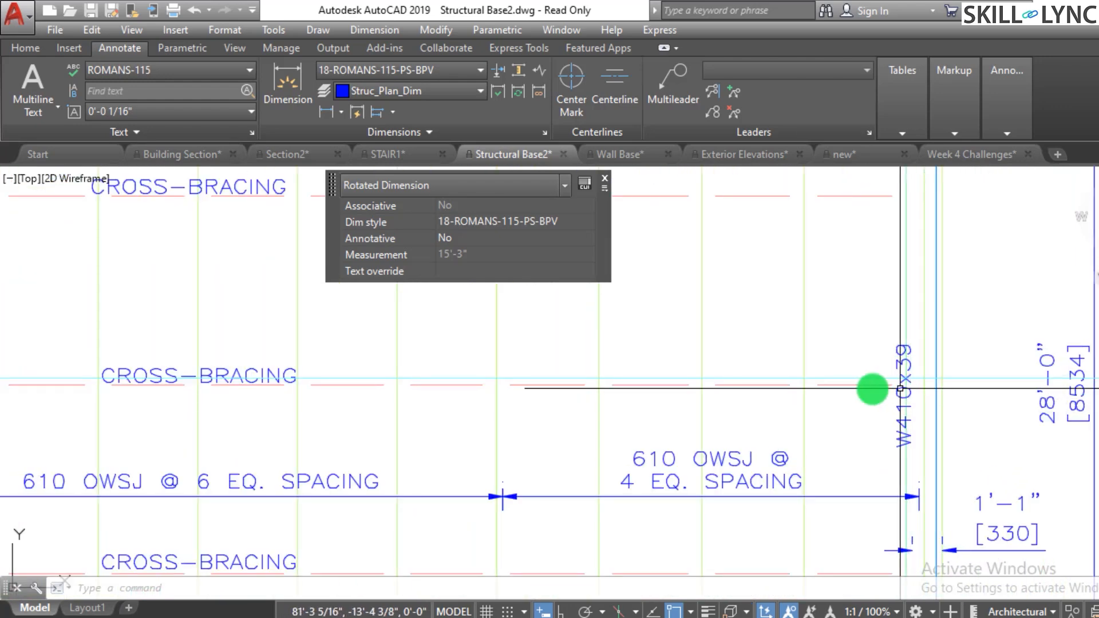
scroll(916, 400, down, 3)
scroll(466, 441, down, 3)
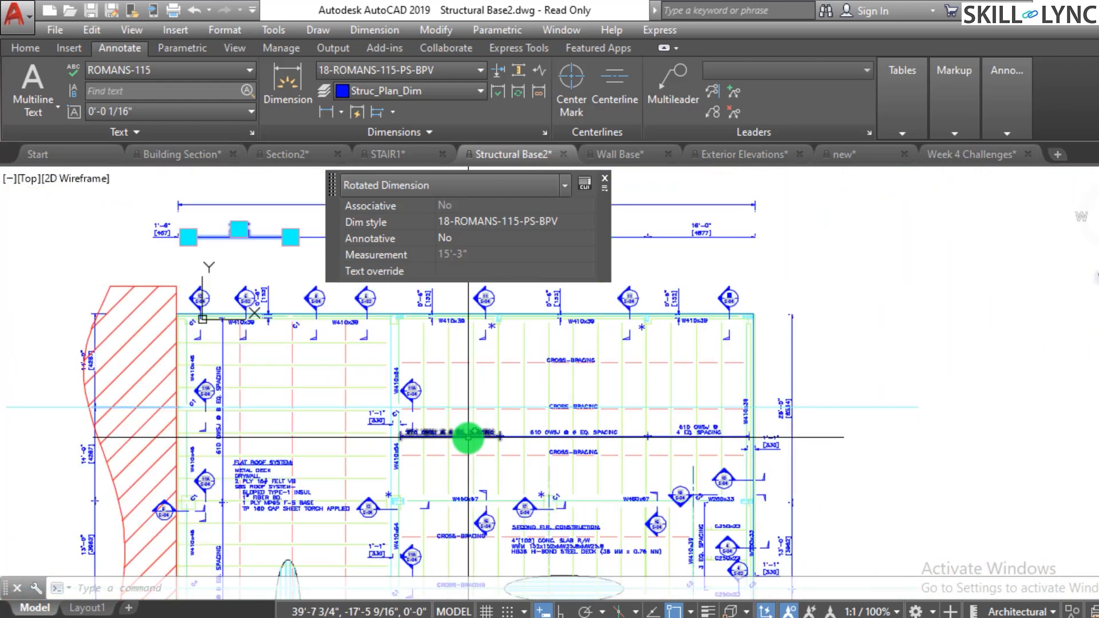
scroll(253, 422, up, 5)
scroll(299, 454, down, 5)
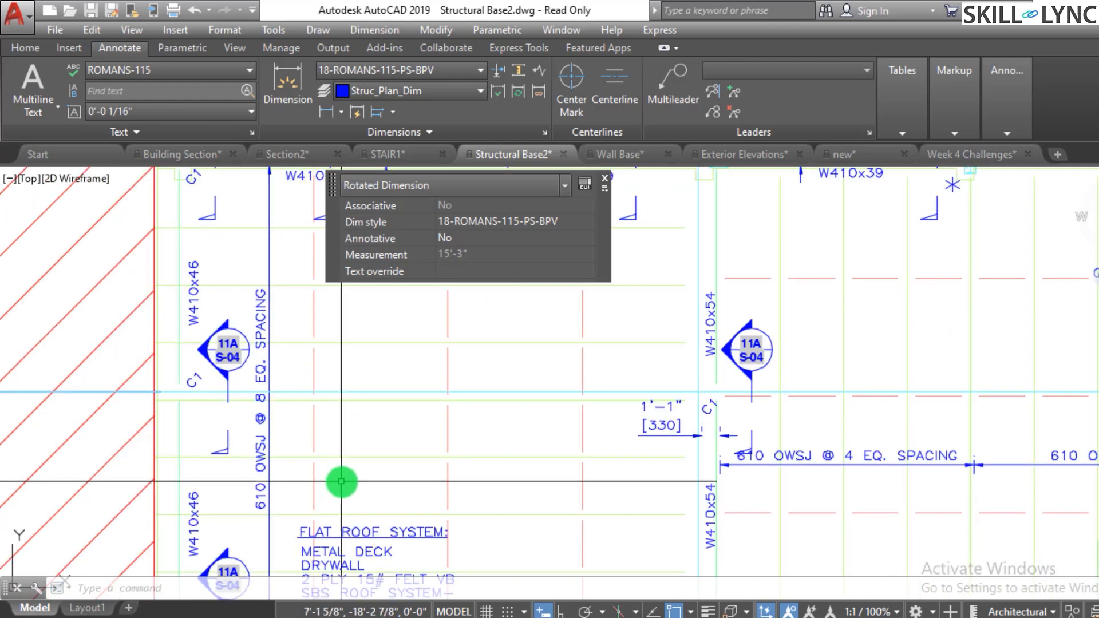
scroll(681, 478, up, 6)
scroll(681, 478, up, 2)
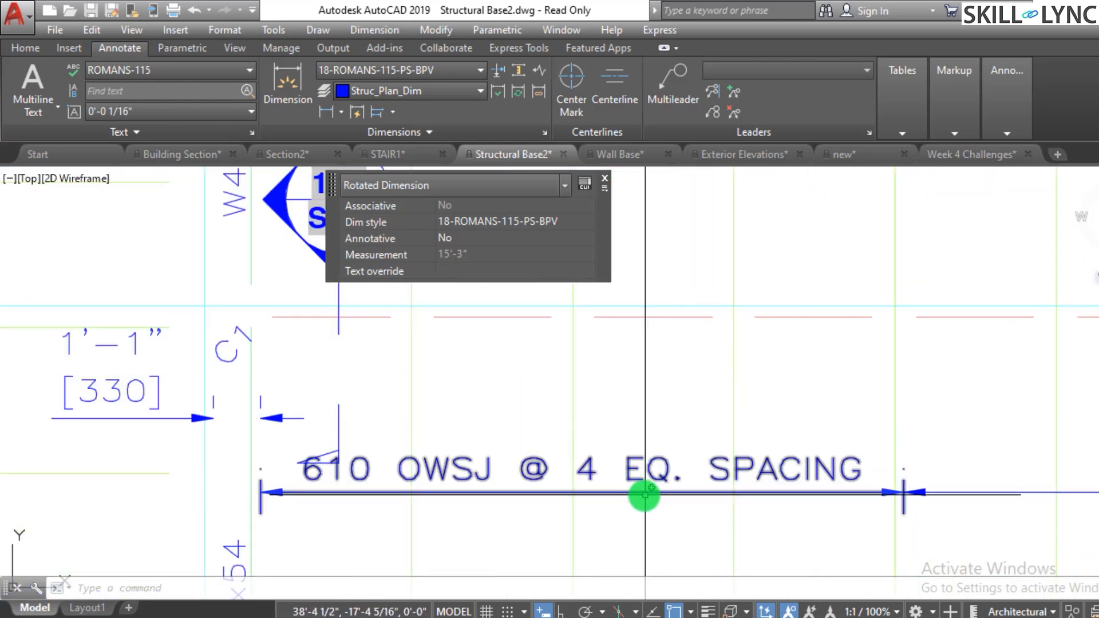
scroll(649, 491, down, 4)
scroll(939, 457, down, 4)
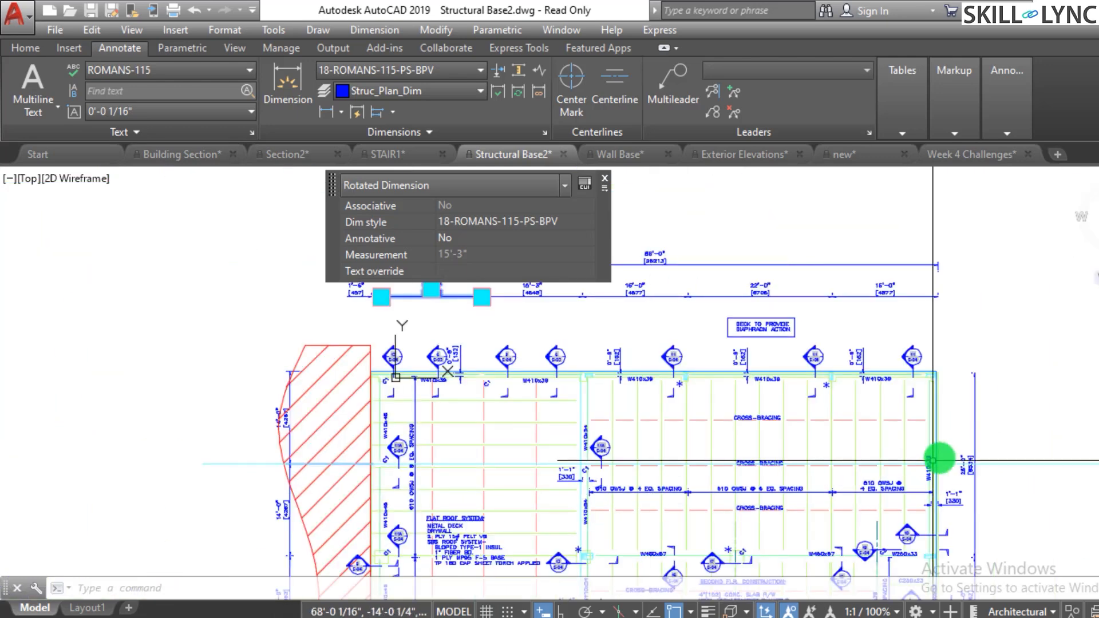
scroll(1018, 447, up, 2)
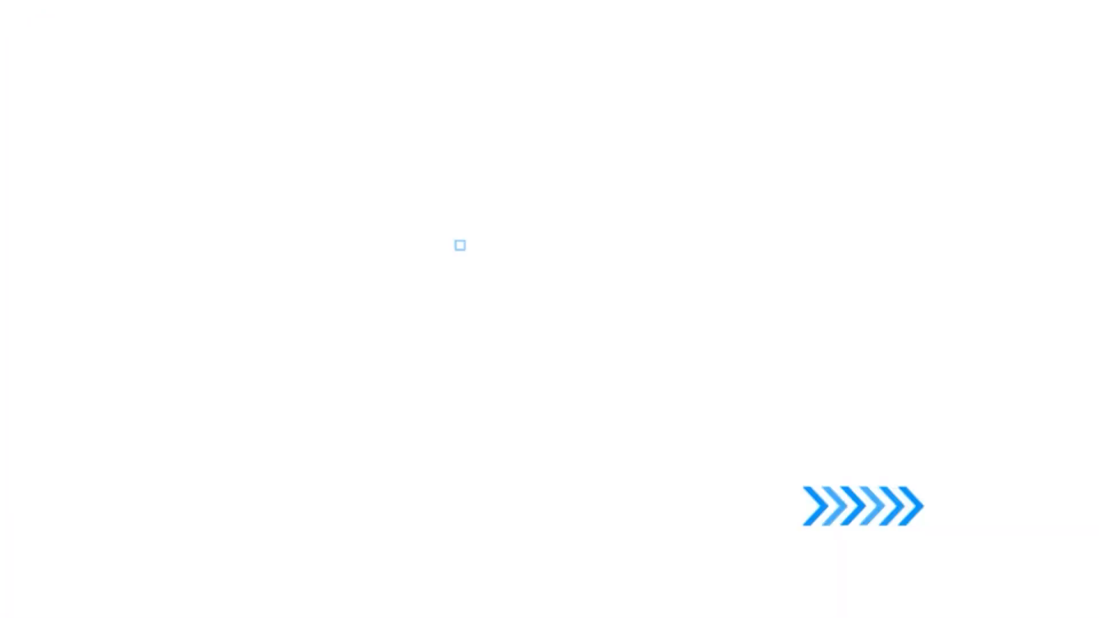